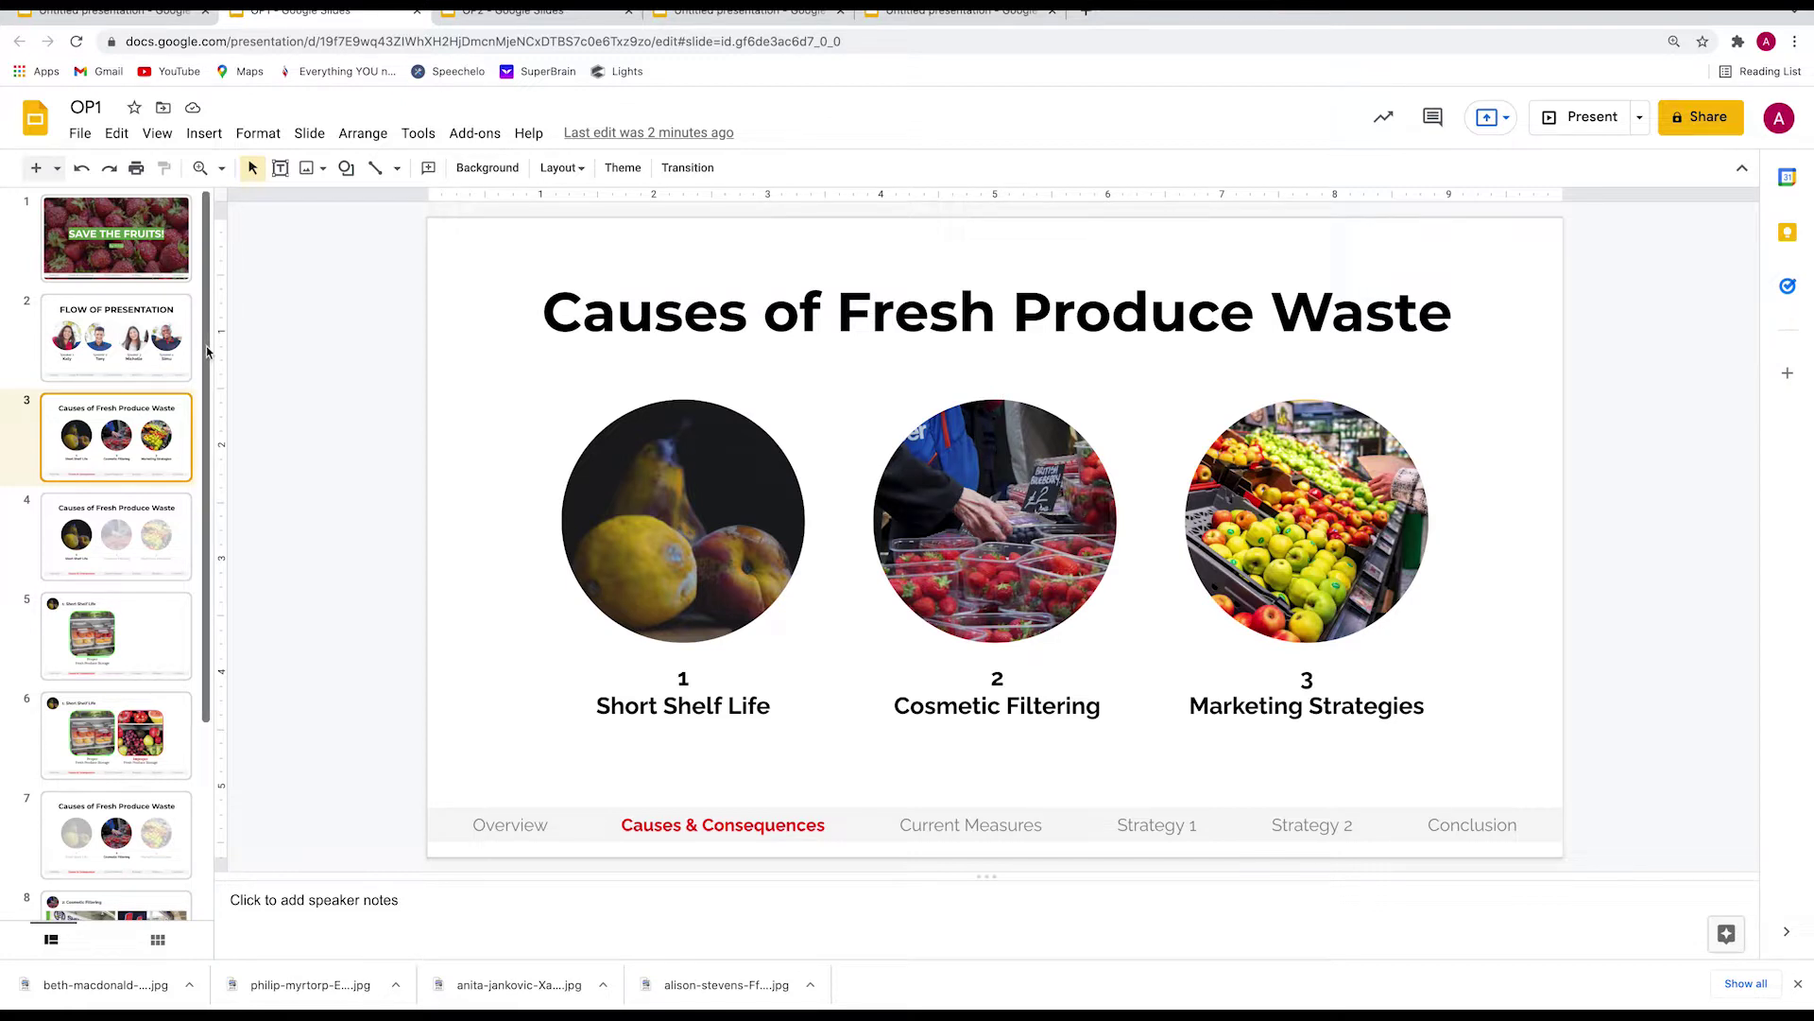
# Review the deck's opening slides, and examine the causes of fresh produce wastage headings in the Word report outline.
pyautogui.click(147, 253)
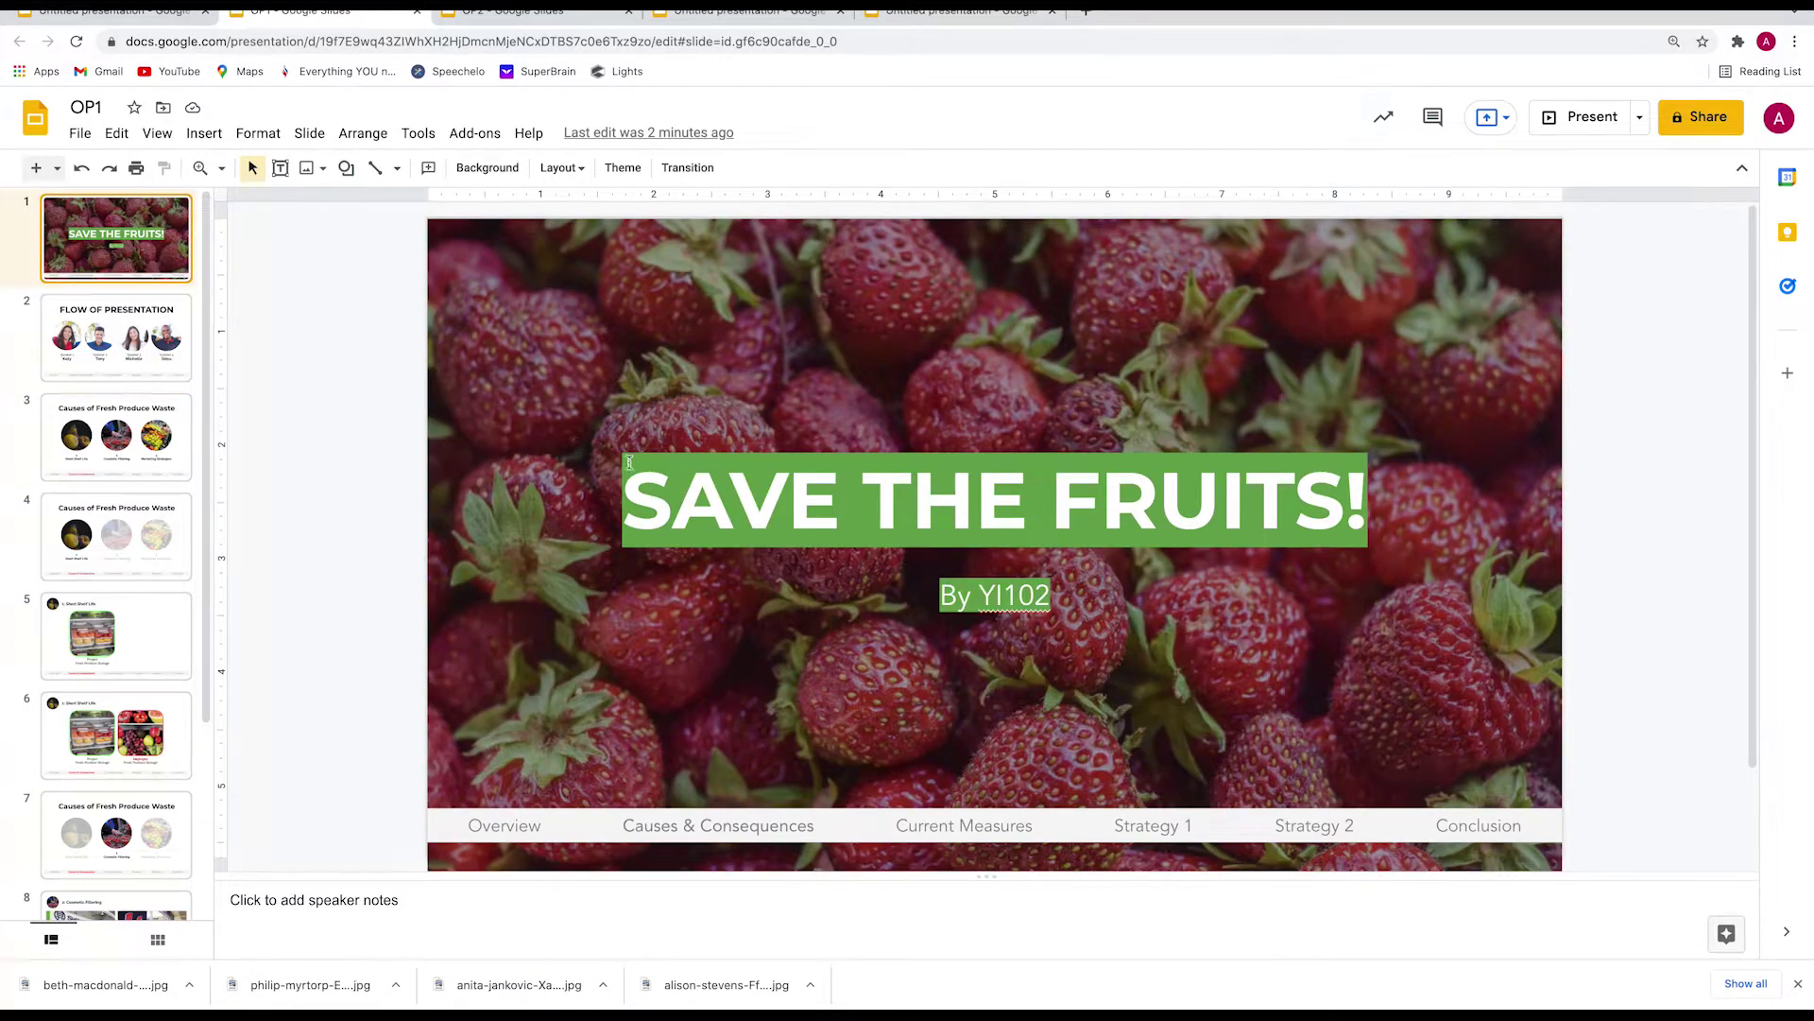
pyautogui.press('Down')
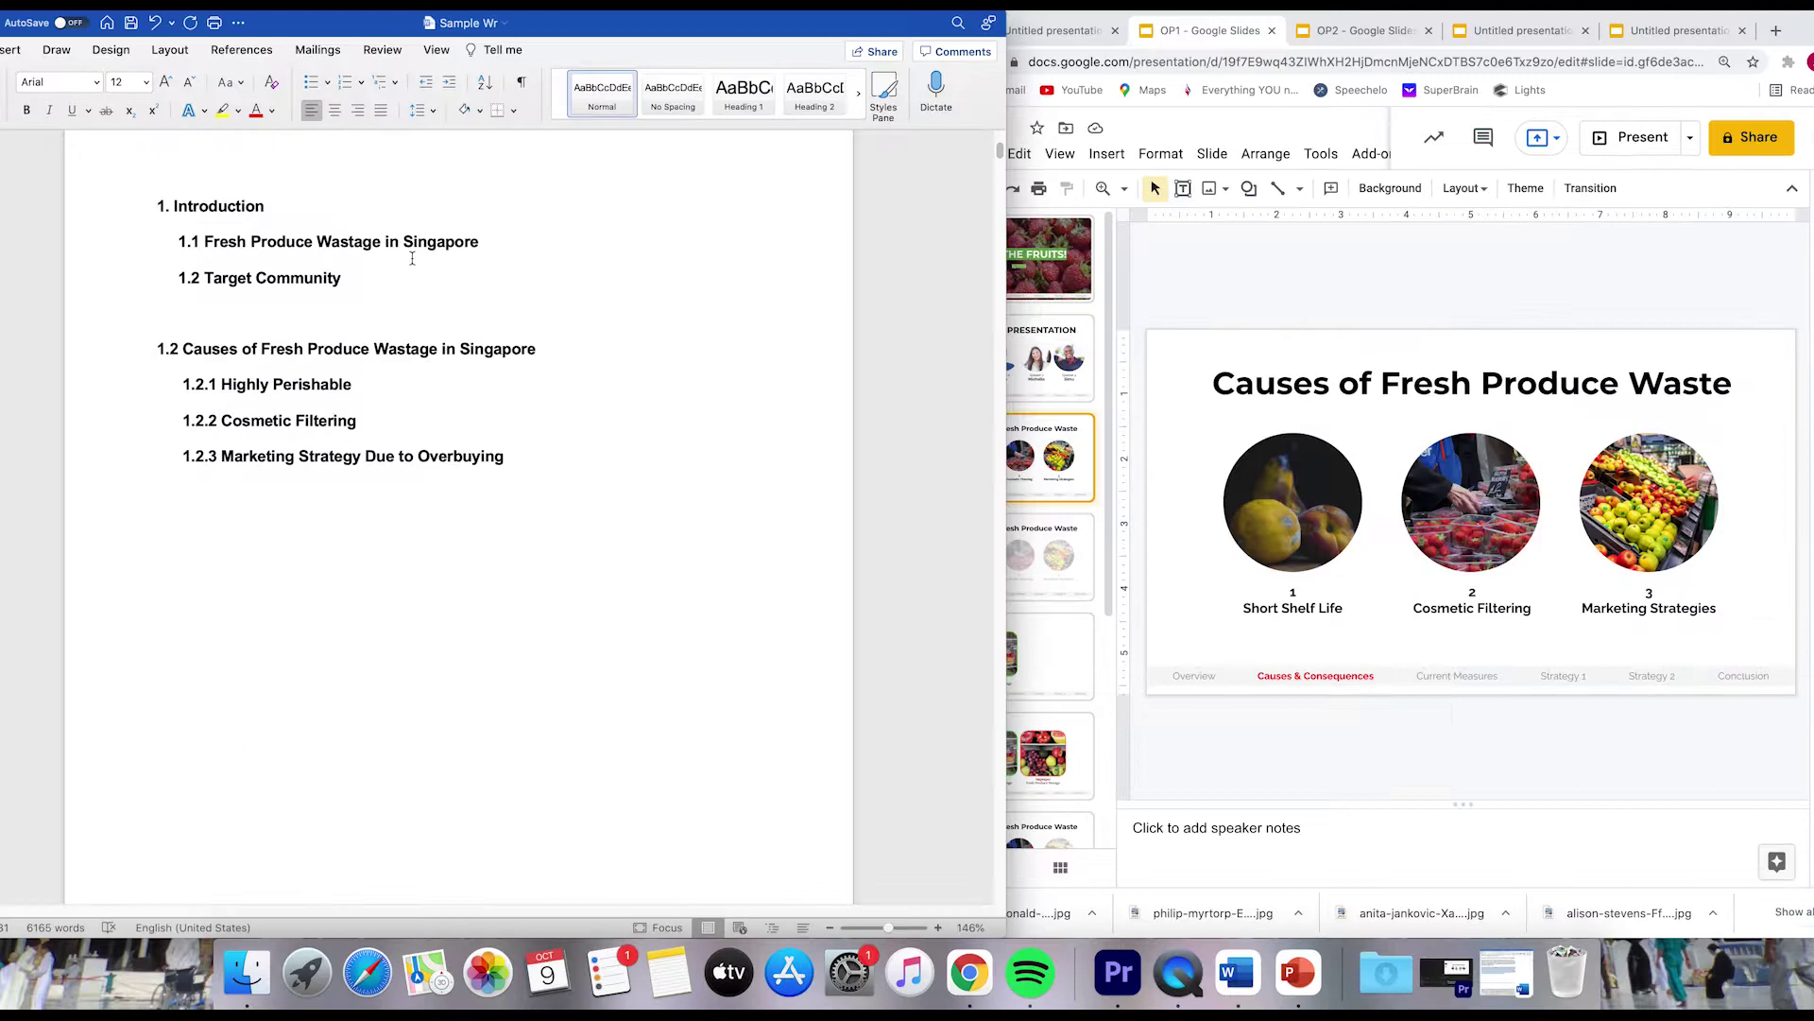
pyautogui.moveTo(208, 242); pyautogui.dragTo(409, 250)
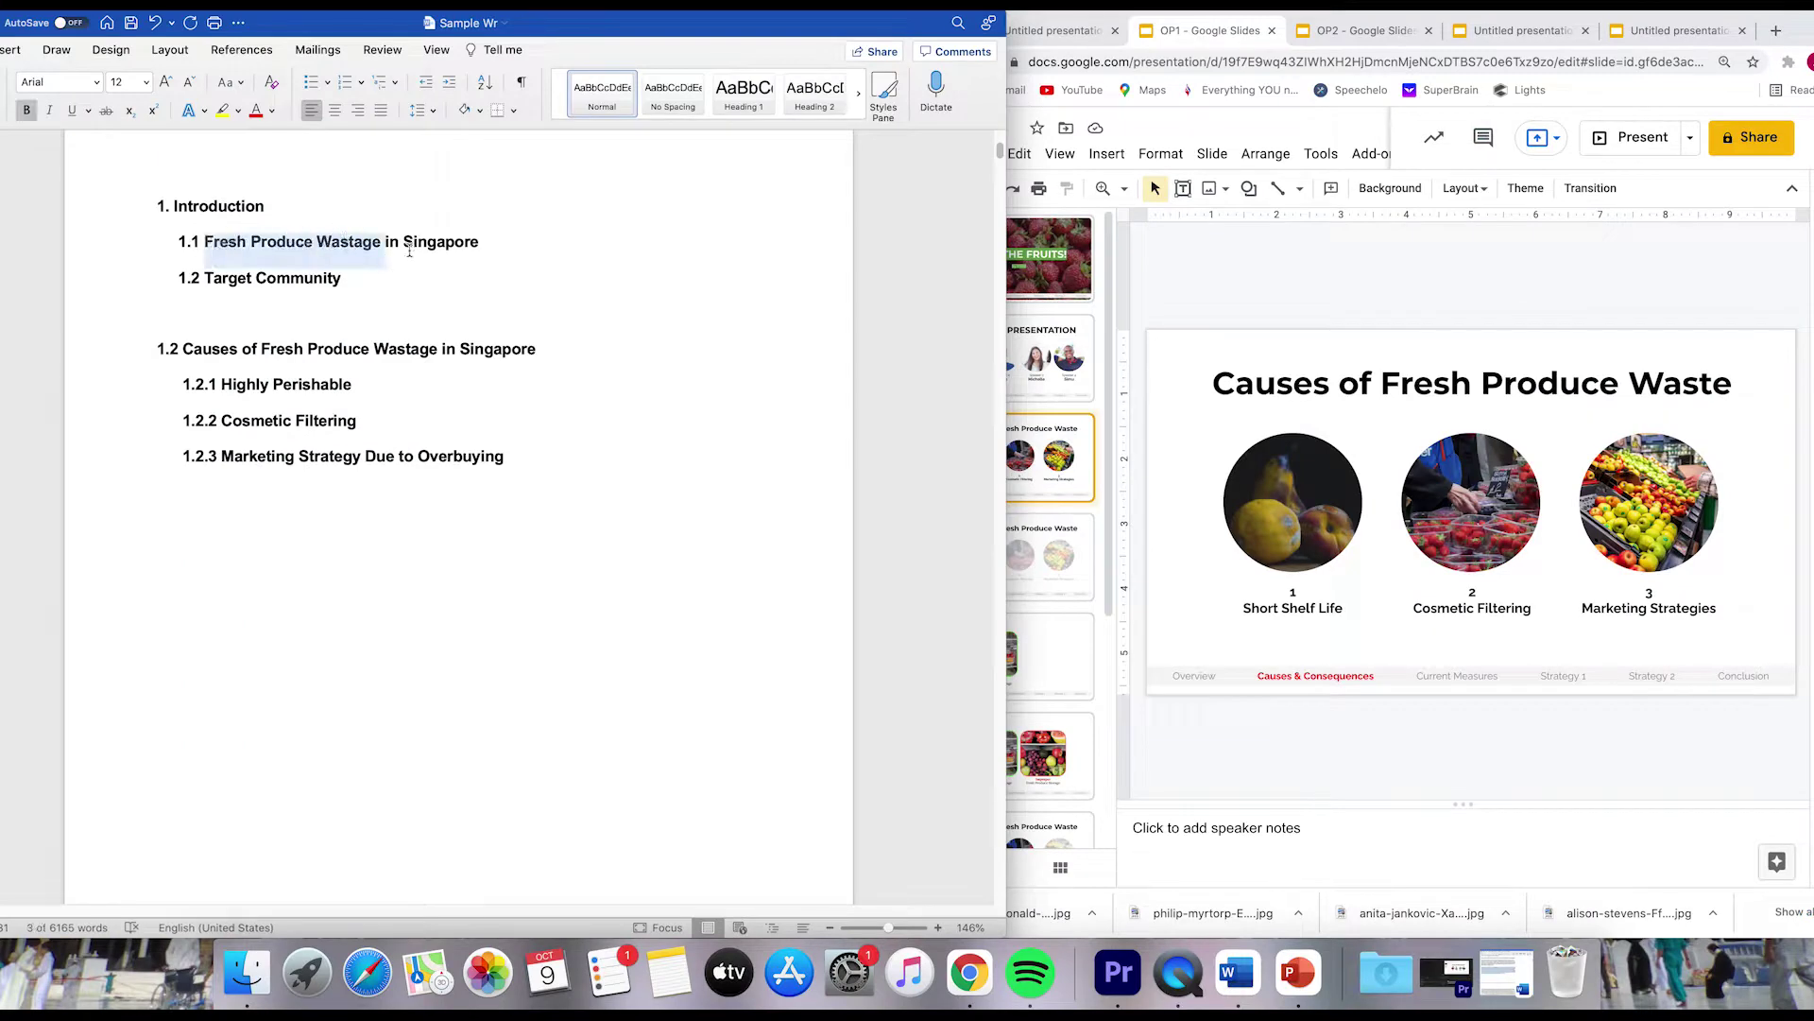
pyautogui.click(204, 358)
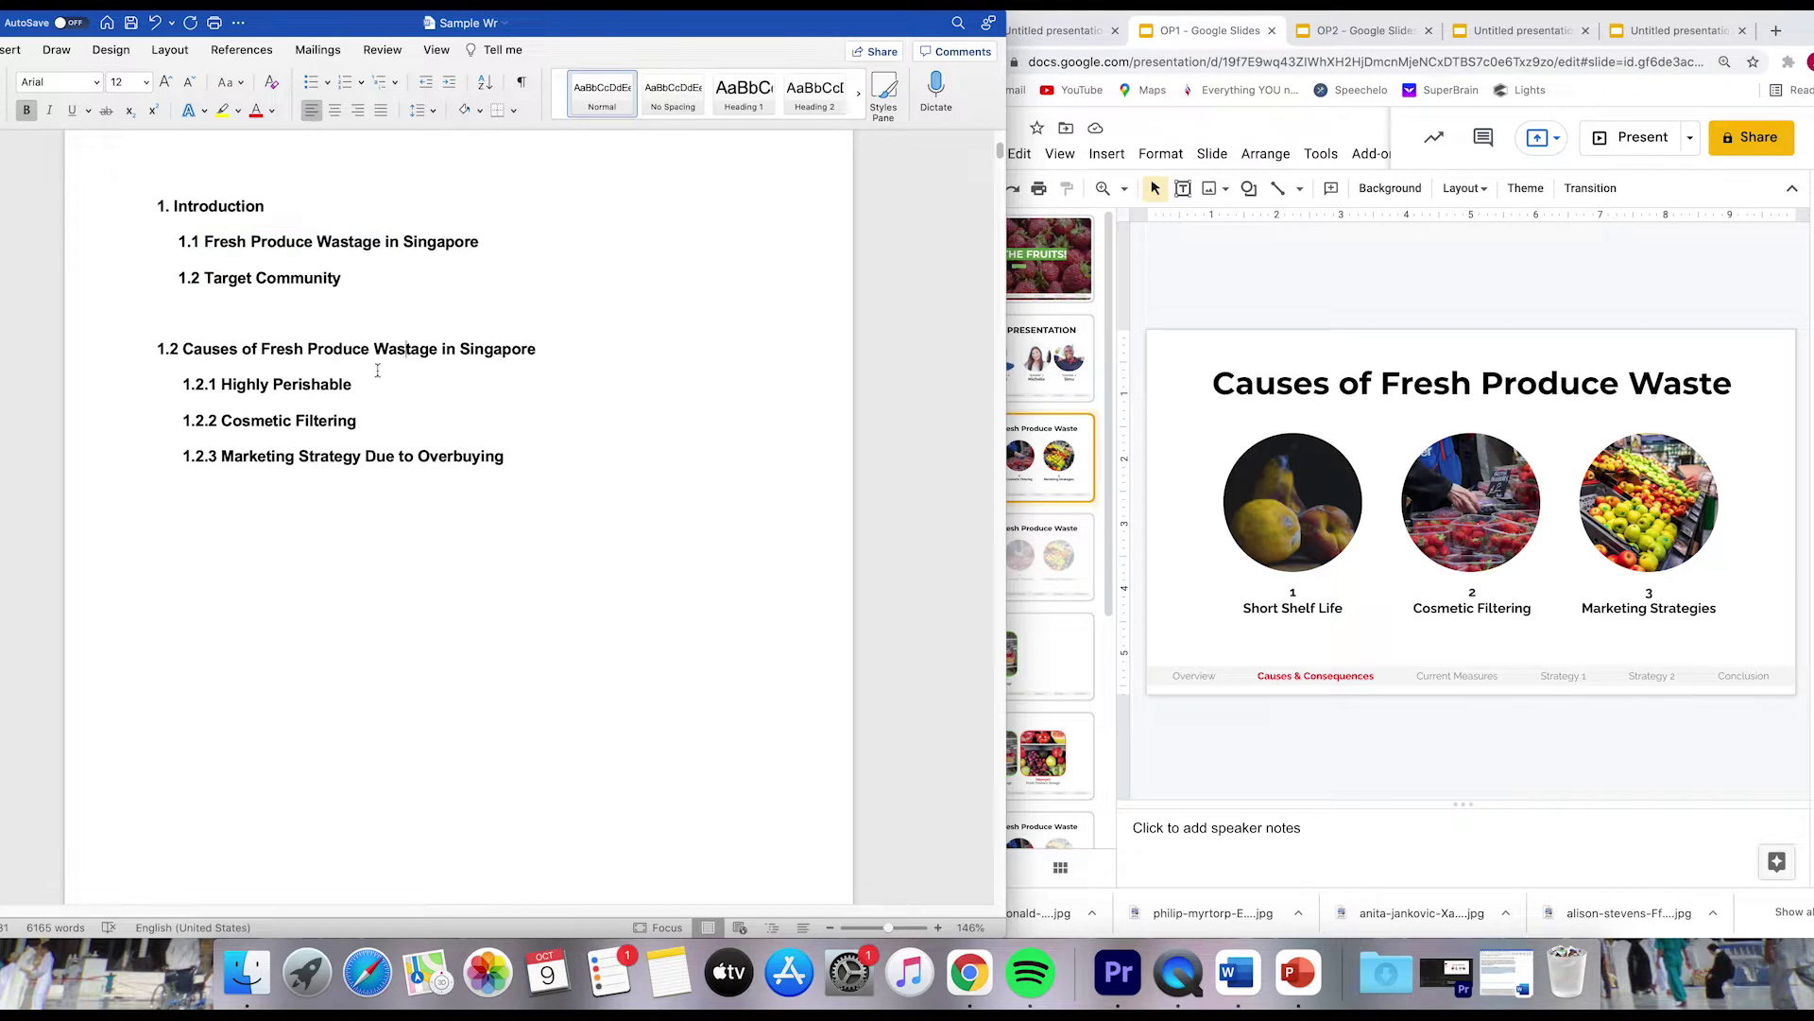
pyautogui.moveTo(229, 387); pyautogui.dragTo(322, 383)
pyautogui.moveTo(239, 422); pyautogui.dragTo(312, 462)
pyautogui.click(313, 461)
pyautogui.moveTo(209, 352); pyautogui.dragTo(337, 463)
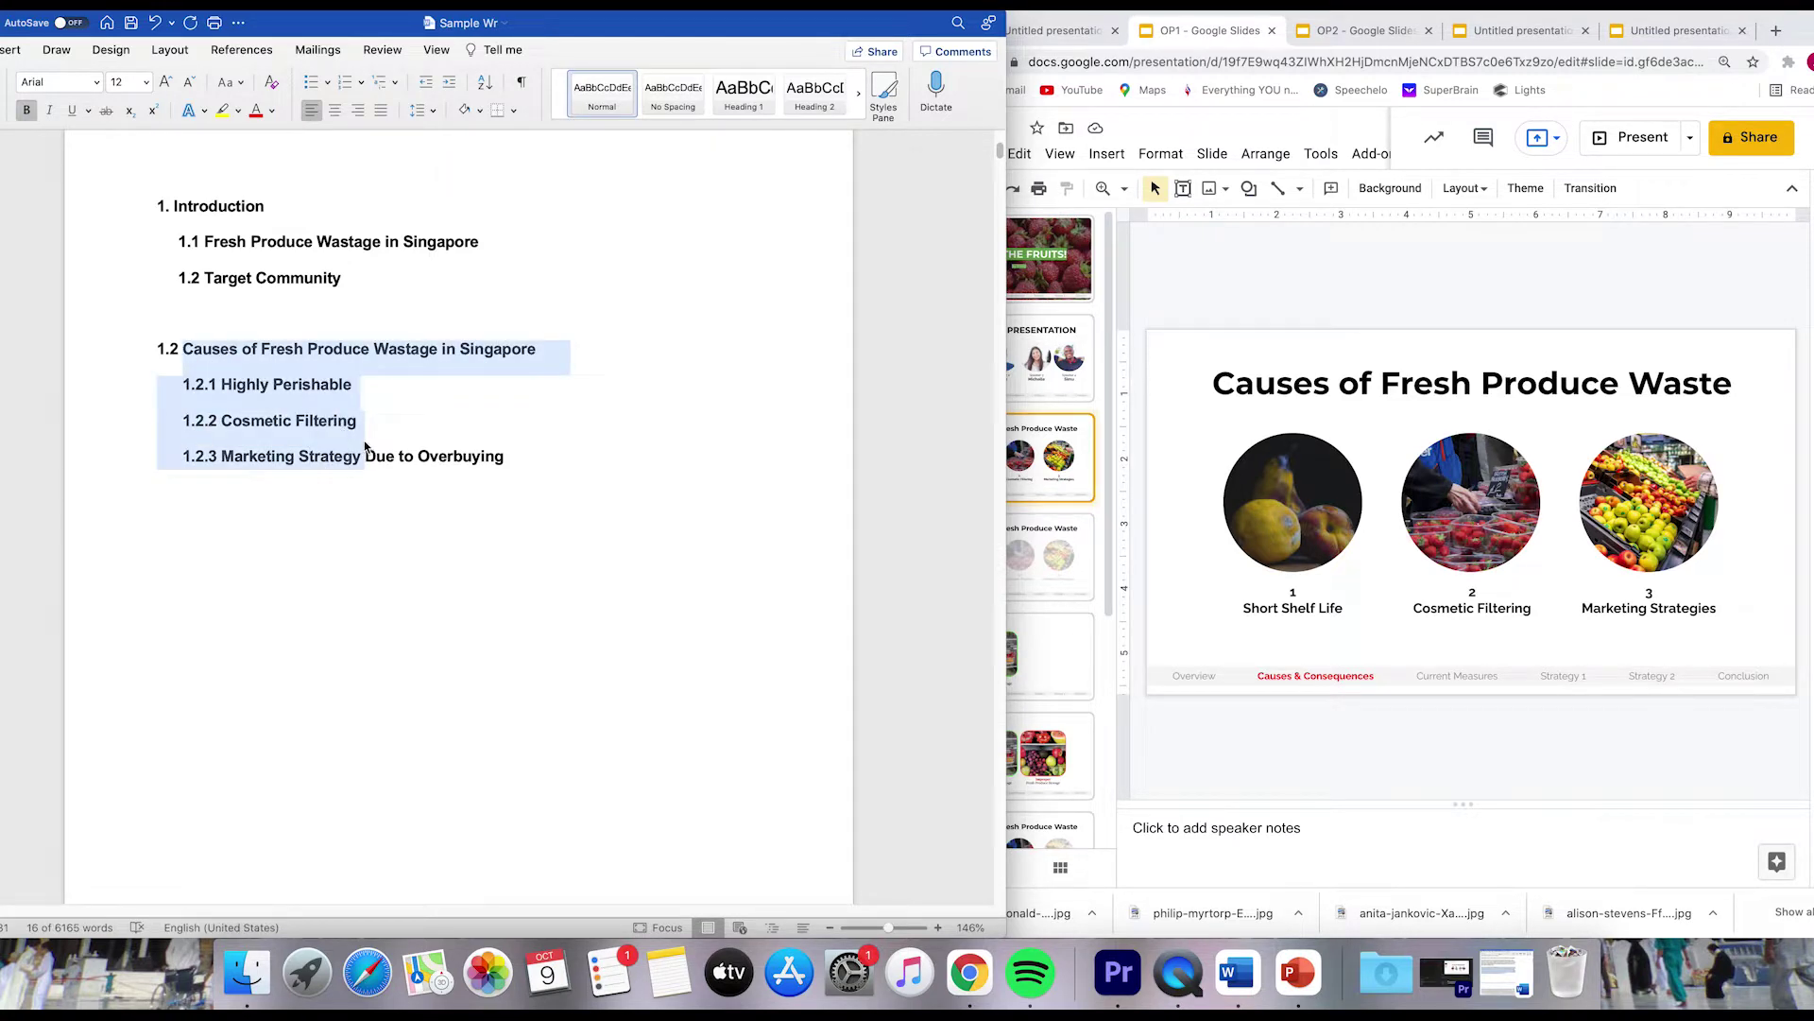
pyautogui.click(248, 386)
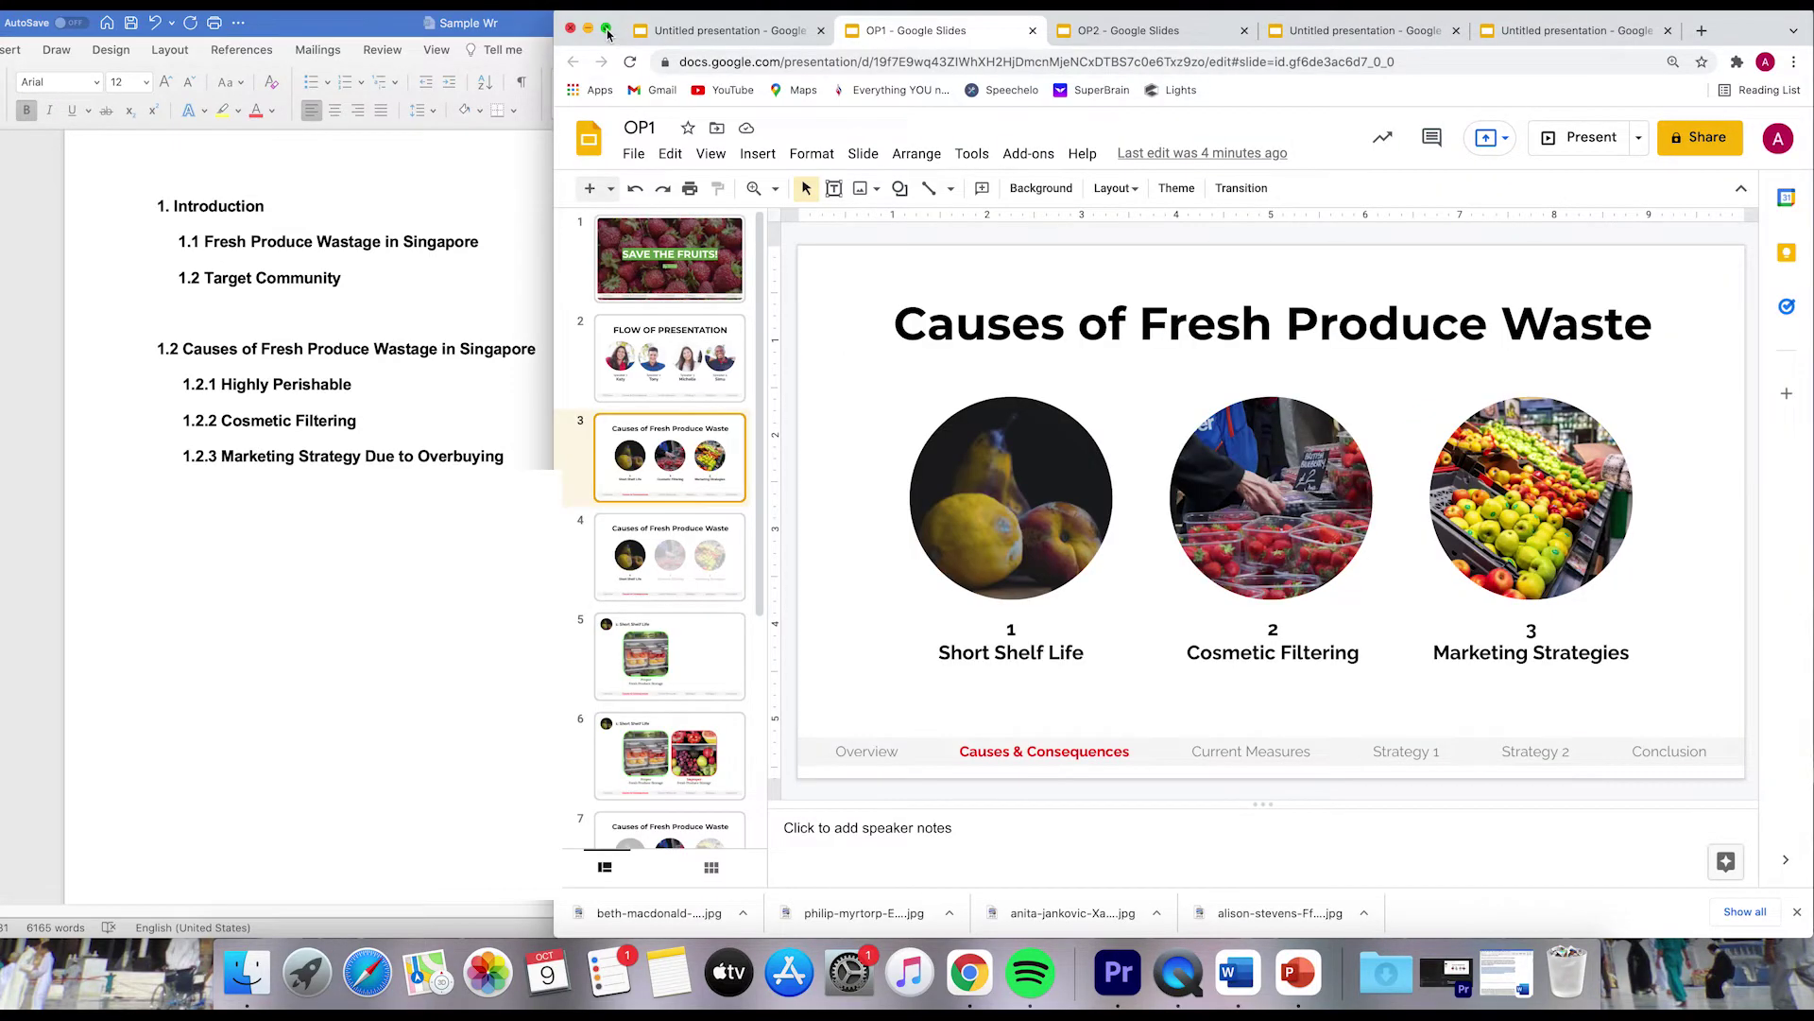
# Return to the OP1 slides and examine the speaker flow slide, then the three pictures and captions on the Causes of Fresh Produce Waste slide.
pyautogui.click(608, 33)
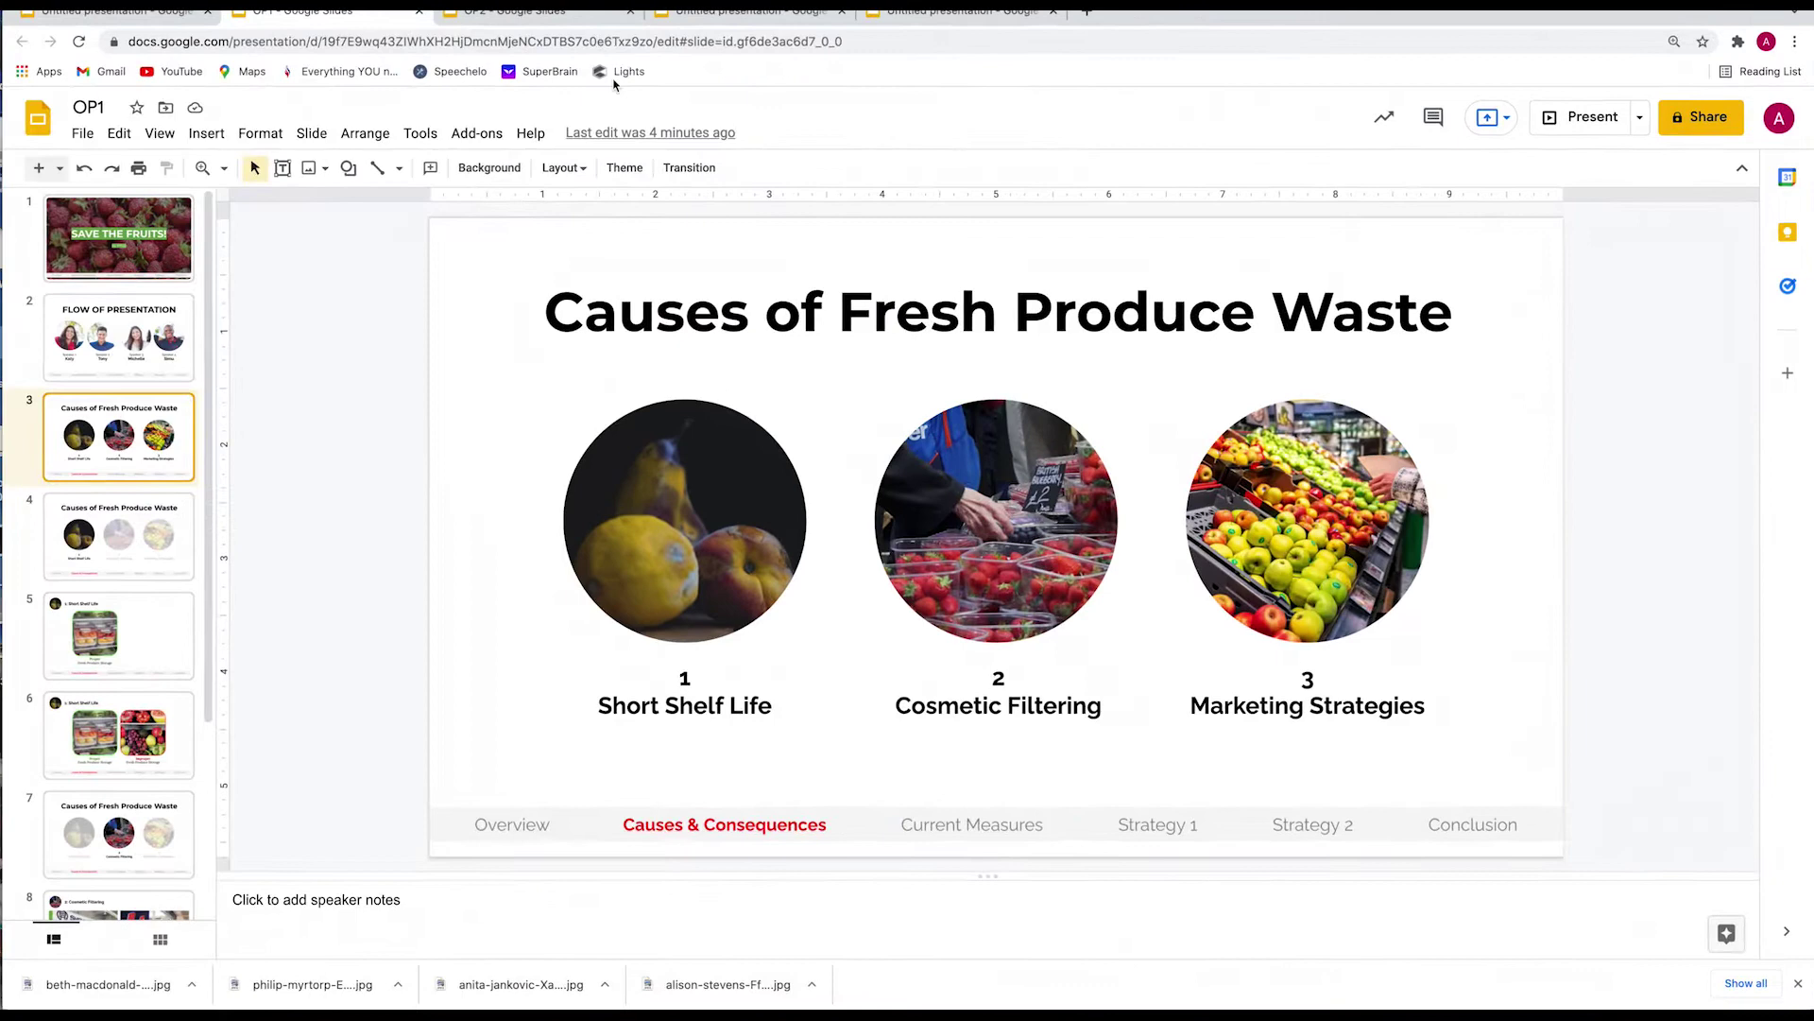
pyautogui.click(151, 345)
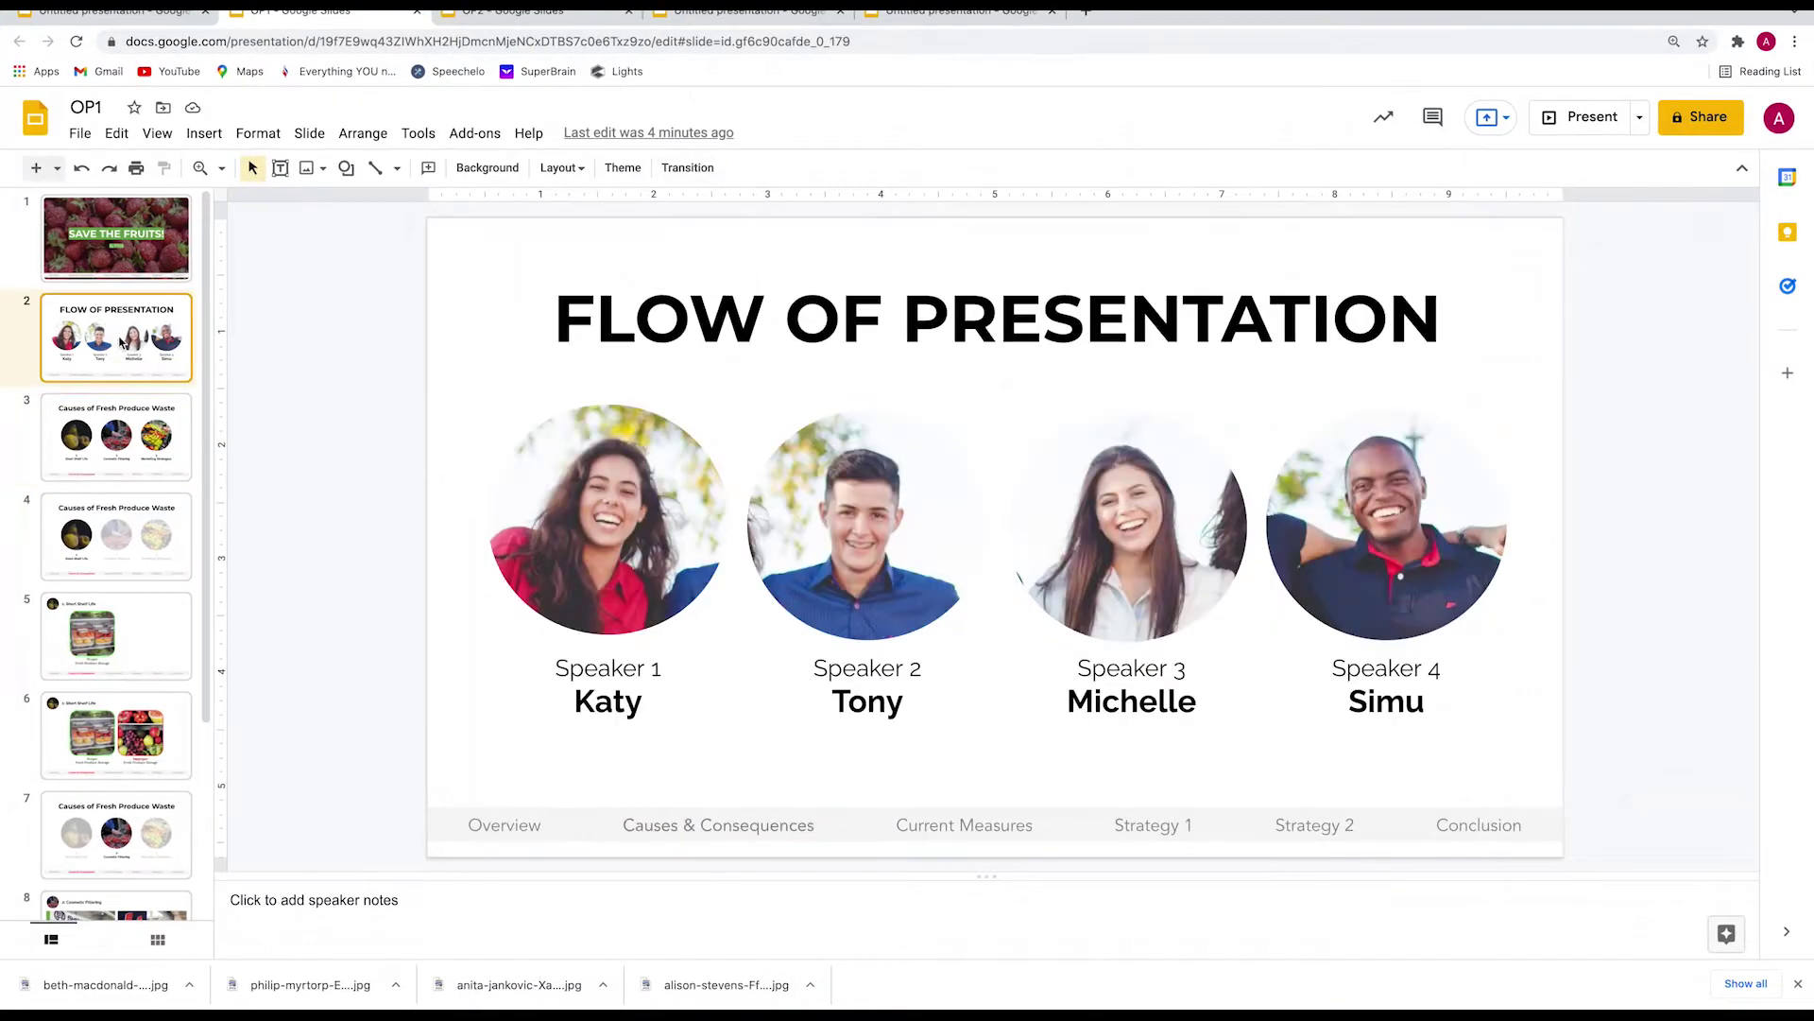
pyautogui.click(156, 439)
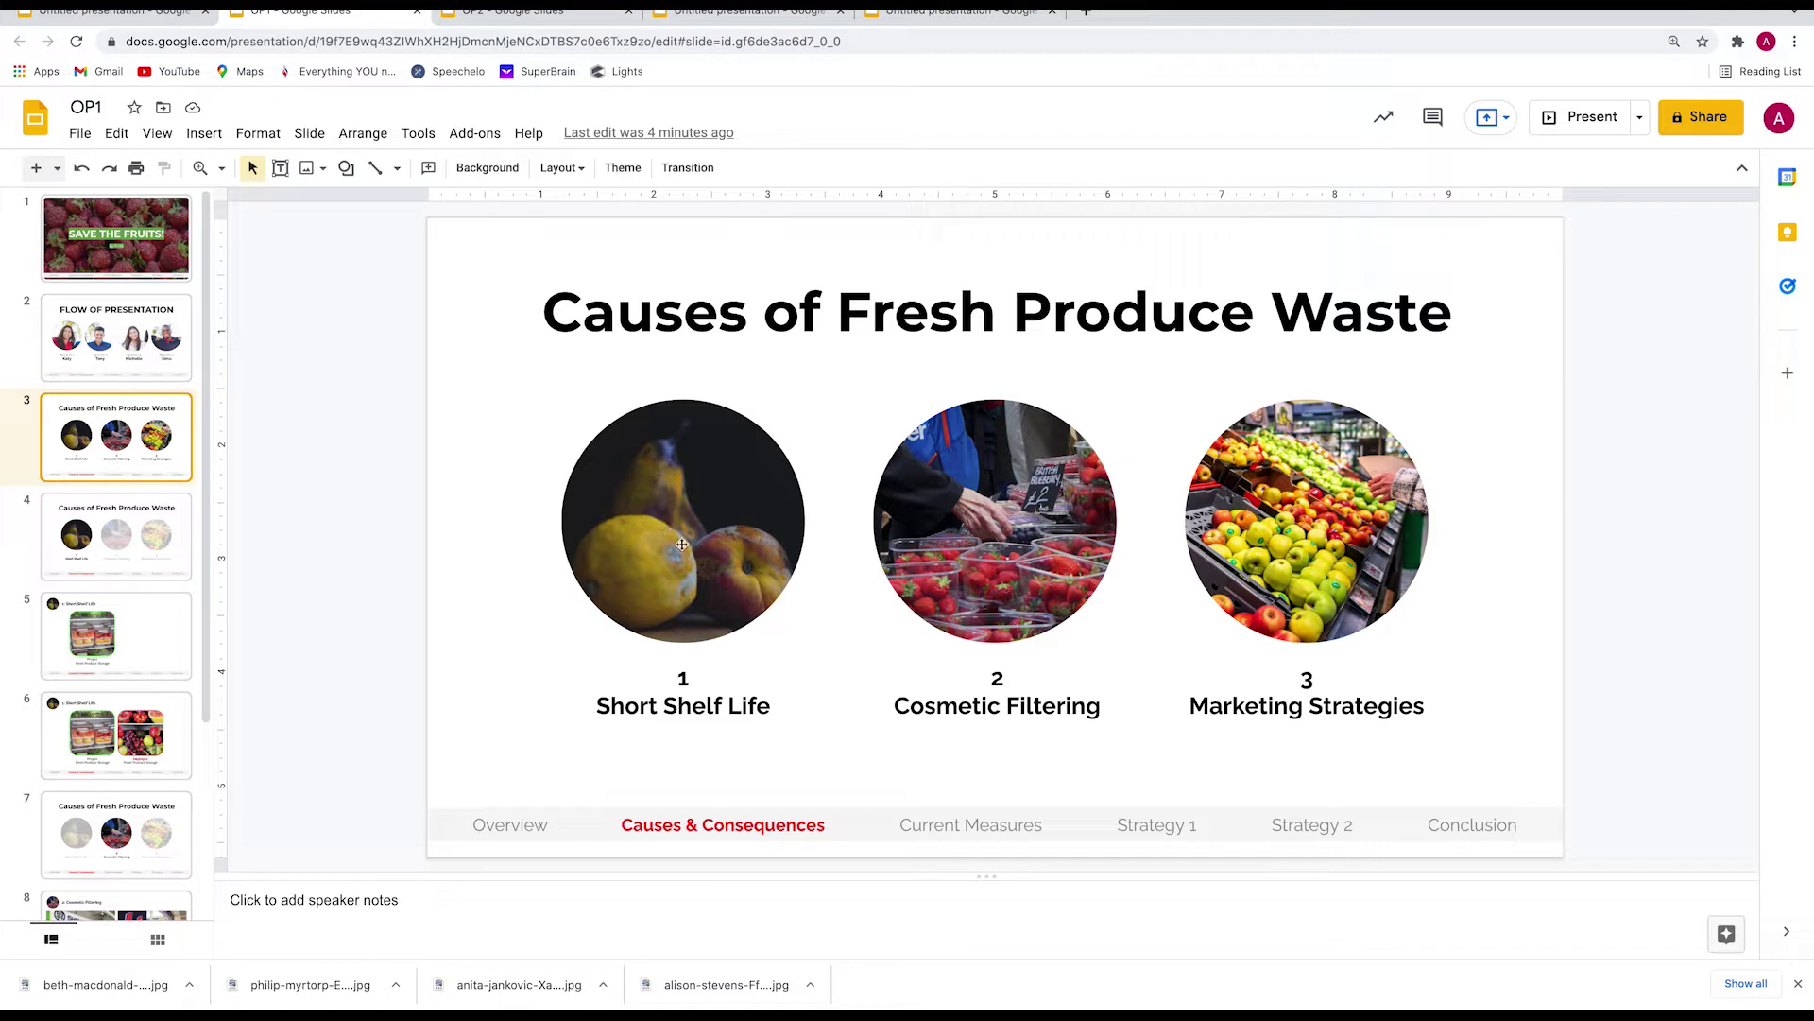
pyautogui.click(681, 546)
pyautogui.click(694, 718)
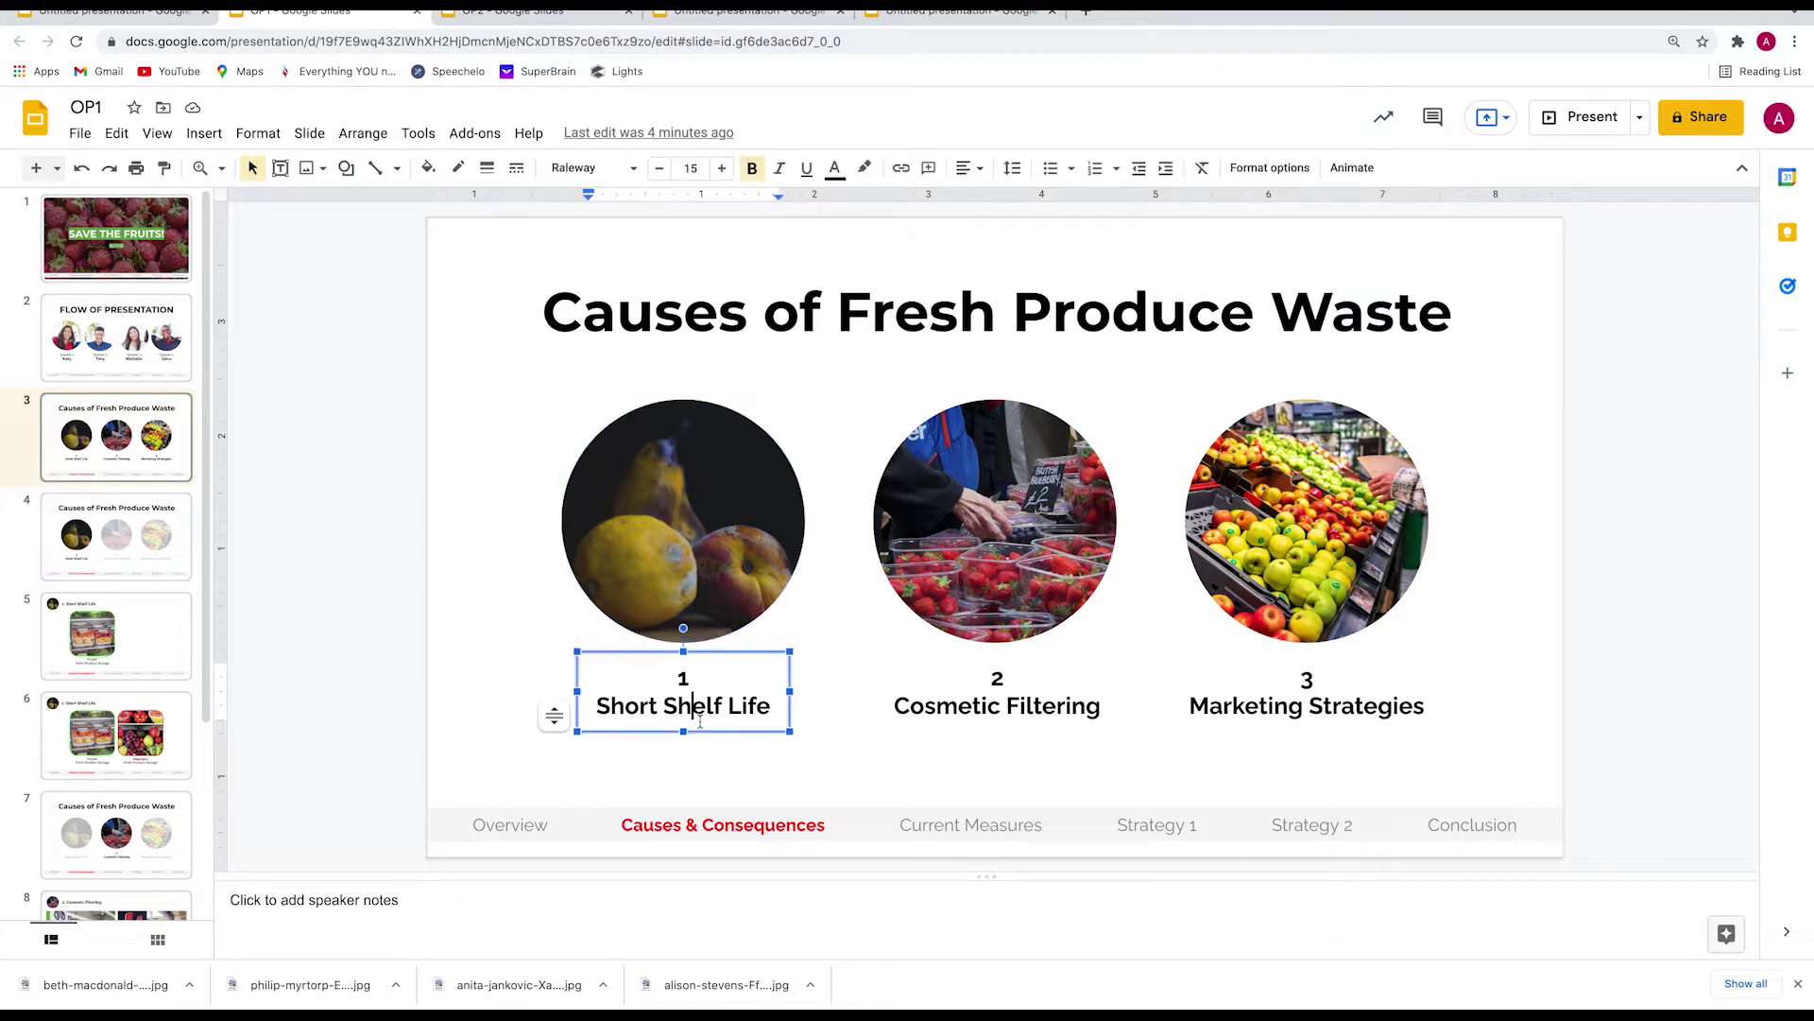
pyautogui.click(968, 593)
pyautogui.click(1003, 707)
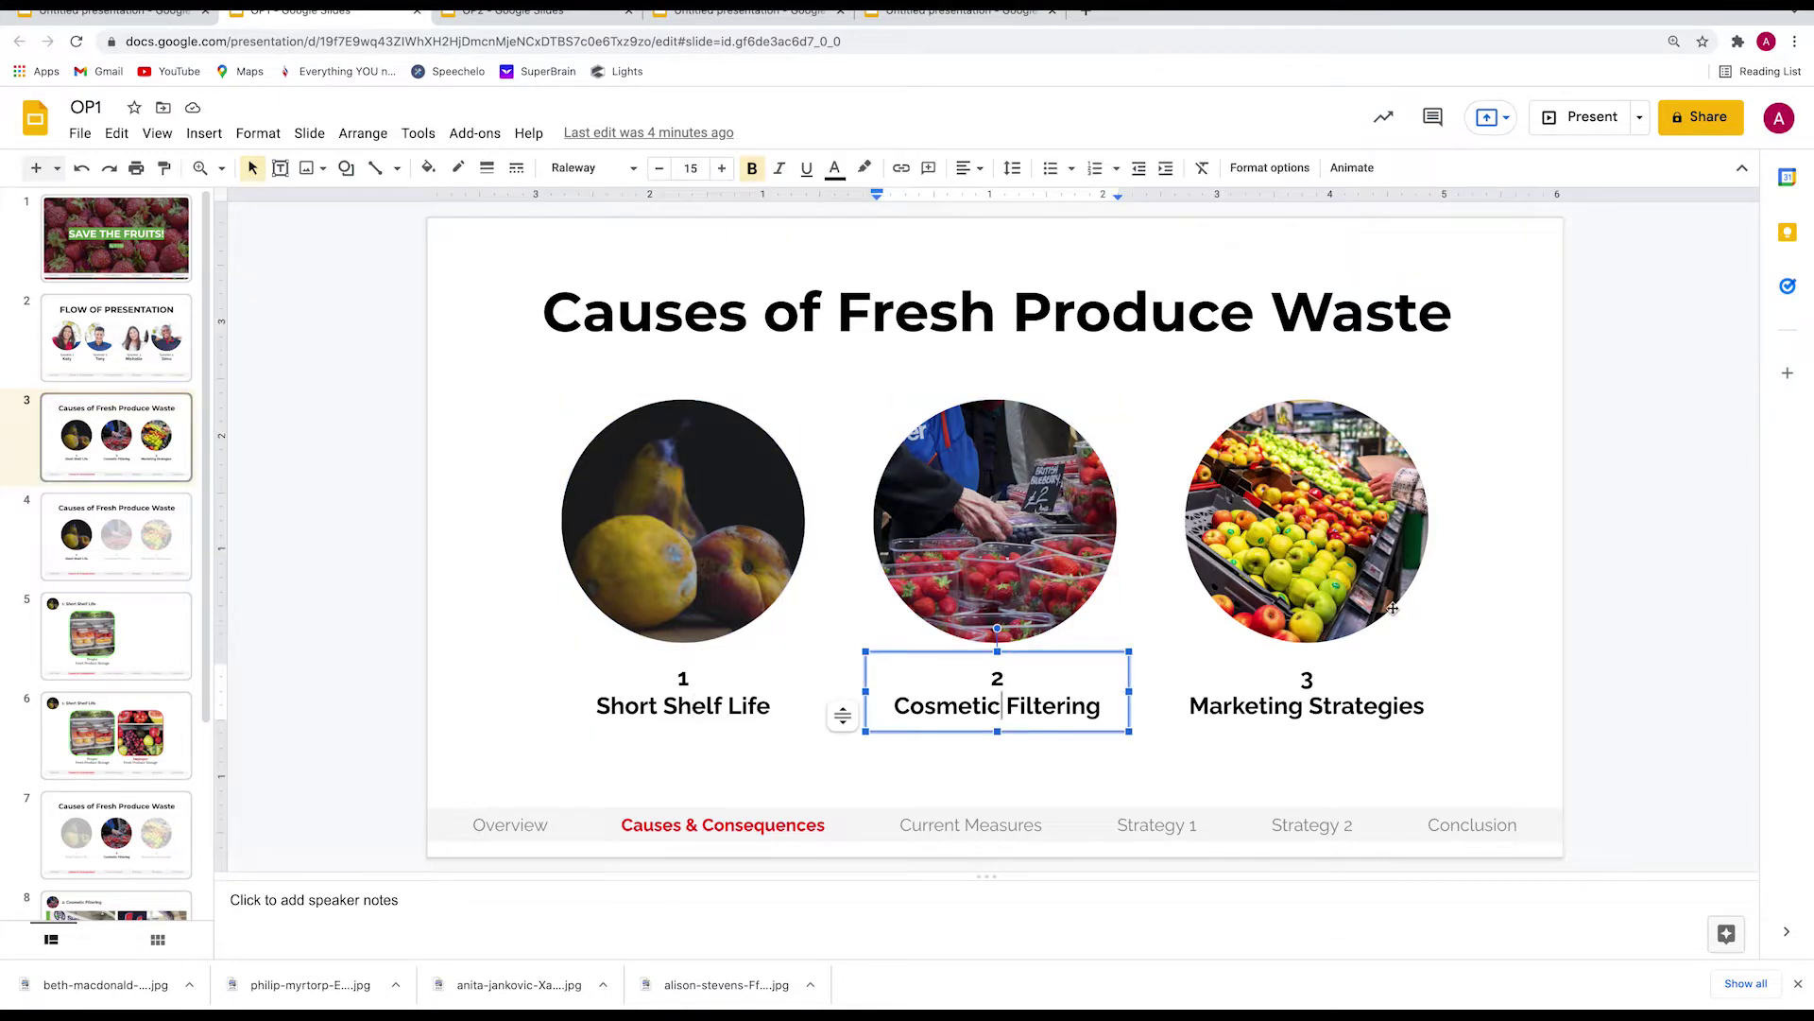
pyautogui.click(1361, 605)
pyautogui.click(1357, 707)
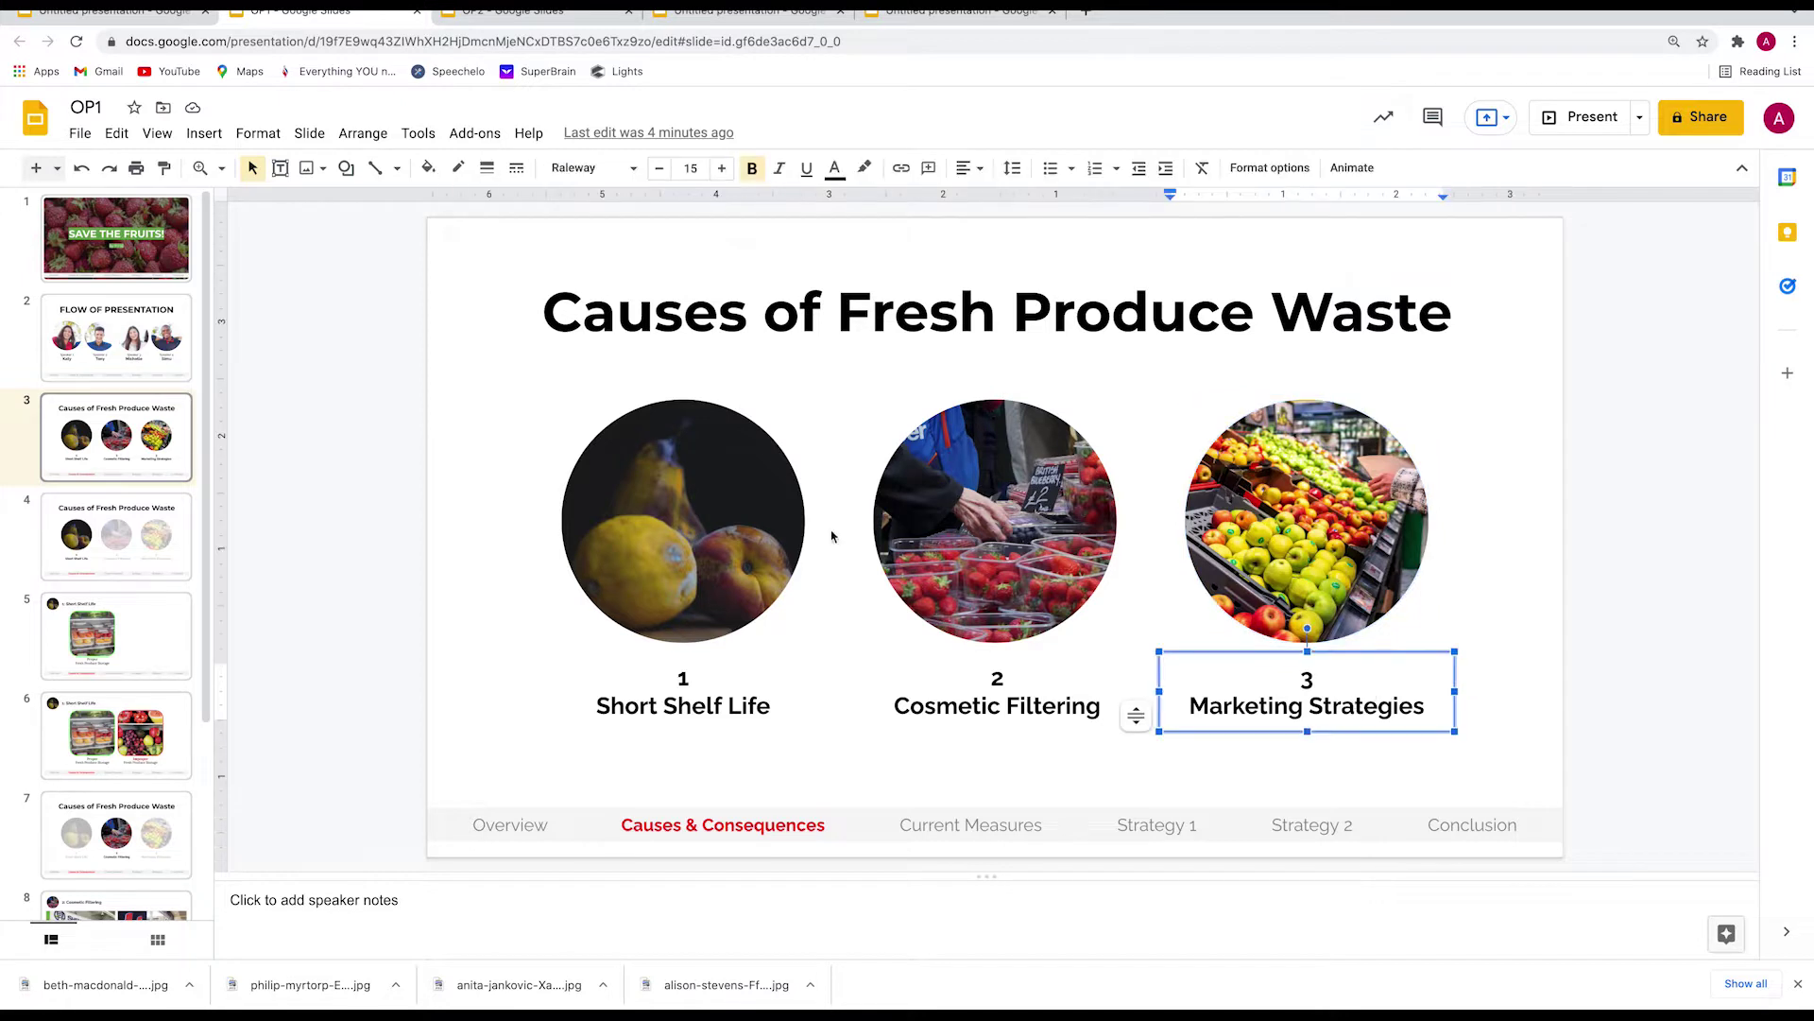
pyautogui.click(730, 545)
pyautogui.click(1061, 536)
pyautogui.click(1252, 538)
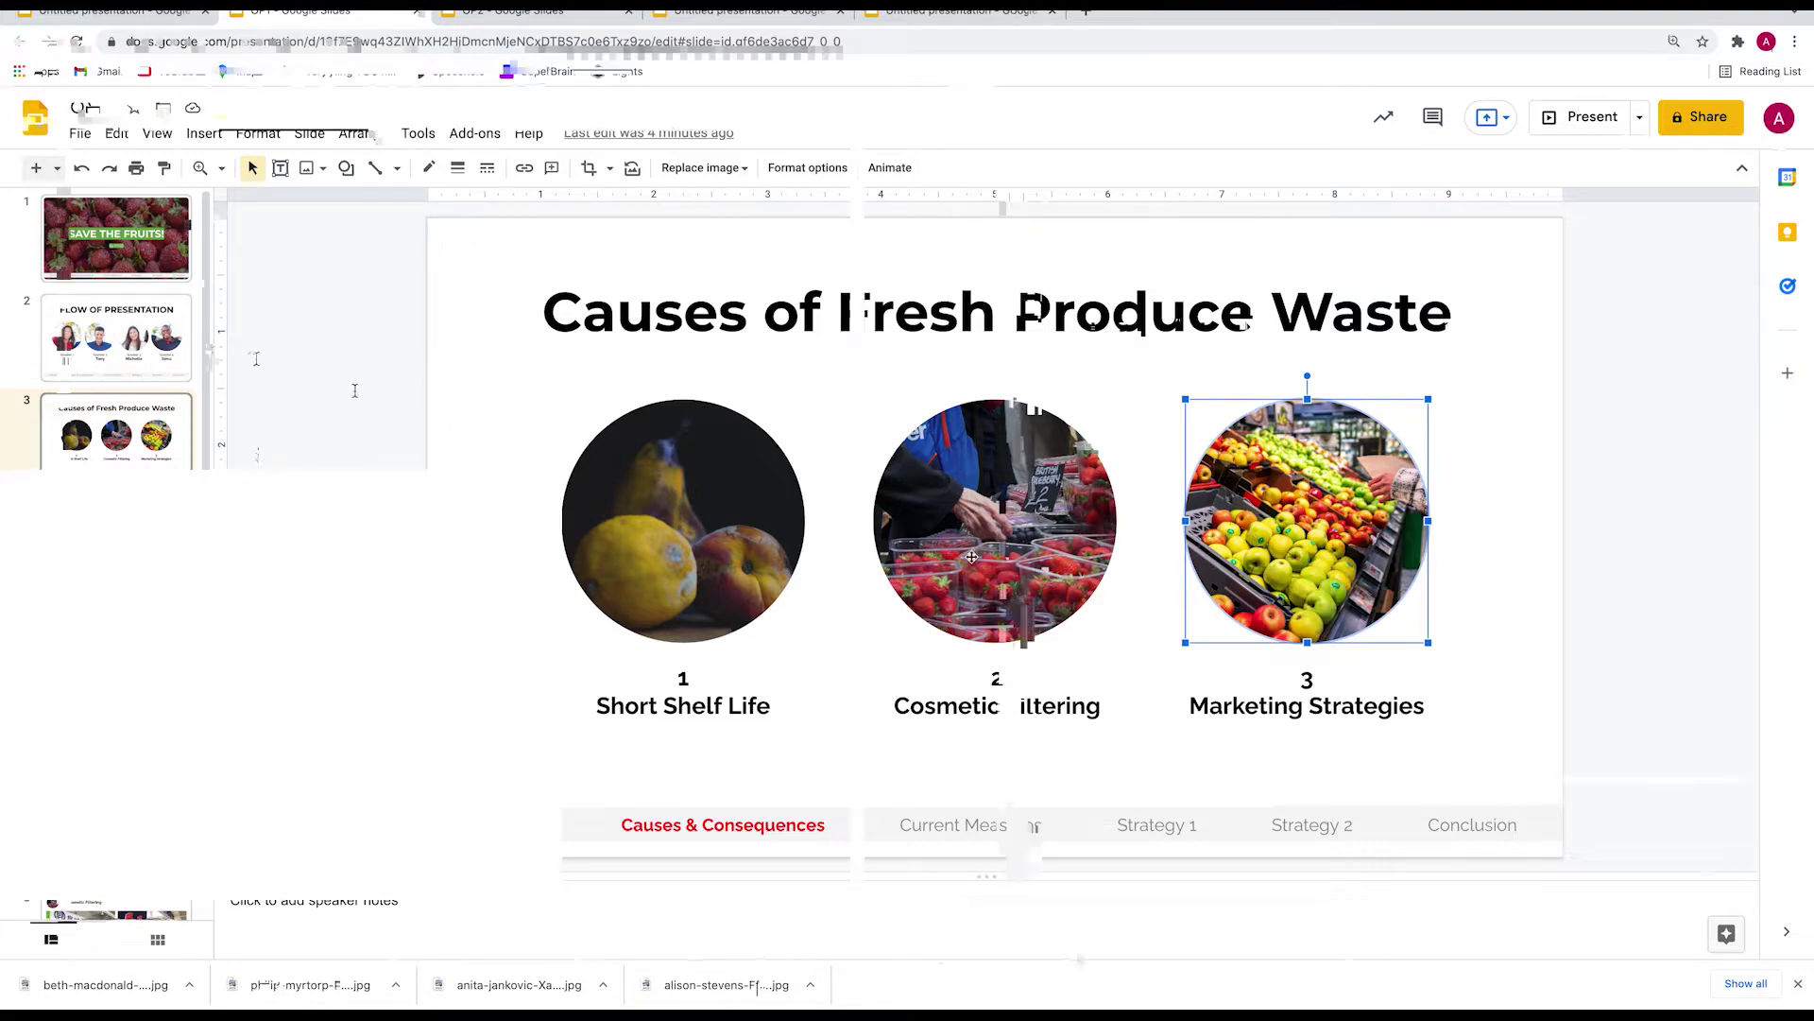
# Highlight section 1.2 with its three subheadings in the Word outline, and arrange the windows to show the Document1 script.
pyautogui.moveTo(183, 353); pyautogui.dragTo(366, 425)
pyautogui.moveTo(367, 426); pyautogui.dragTo(479, 461)
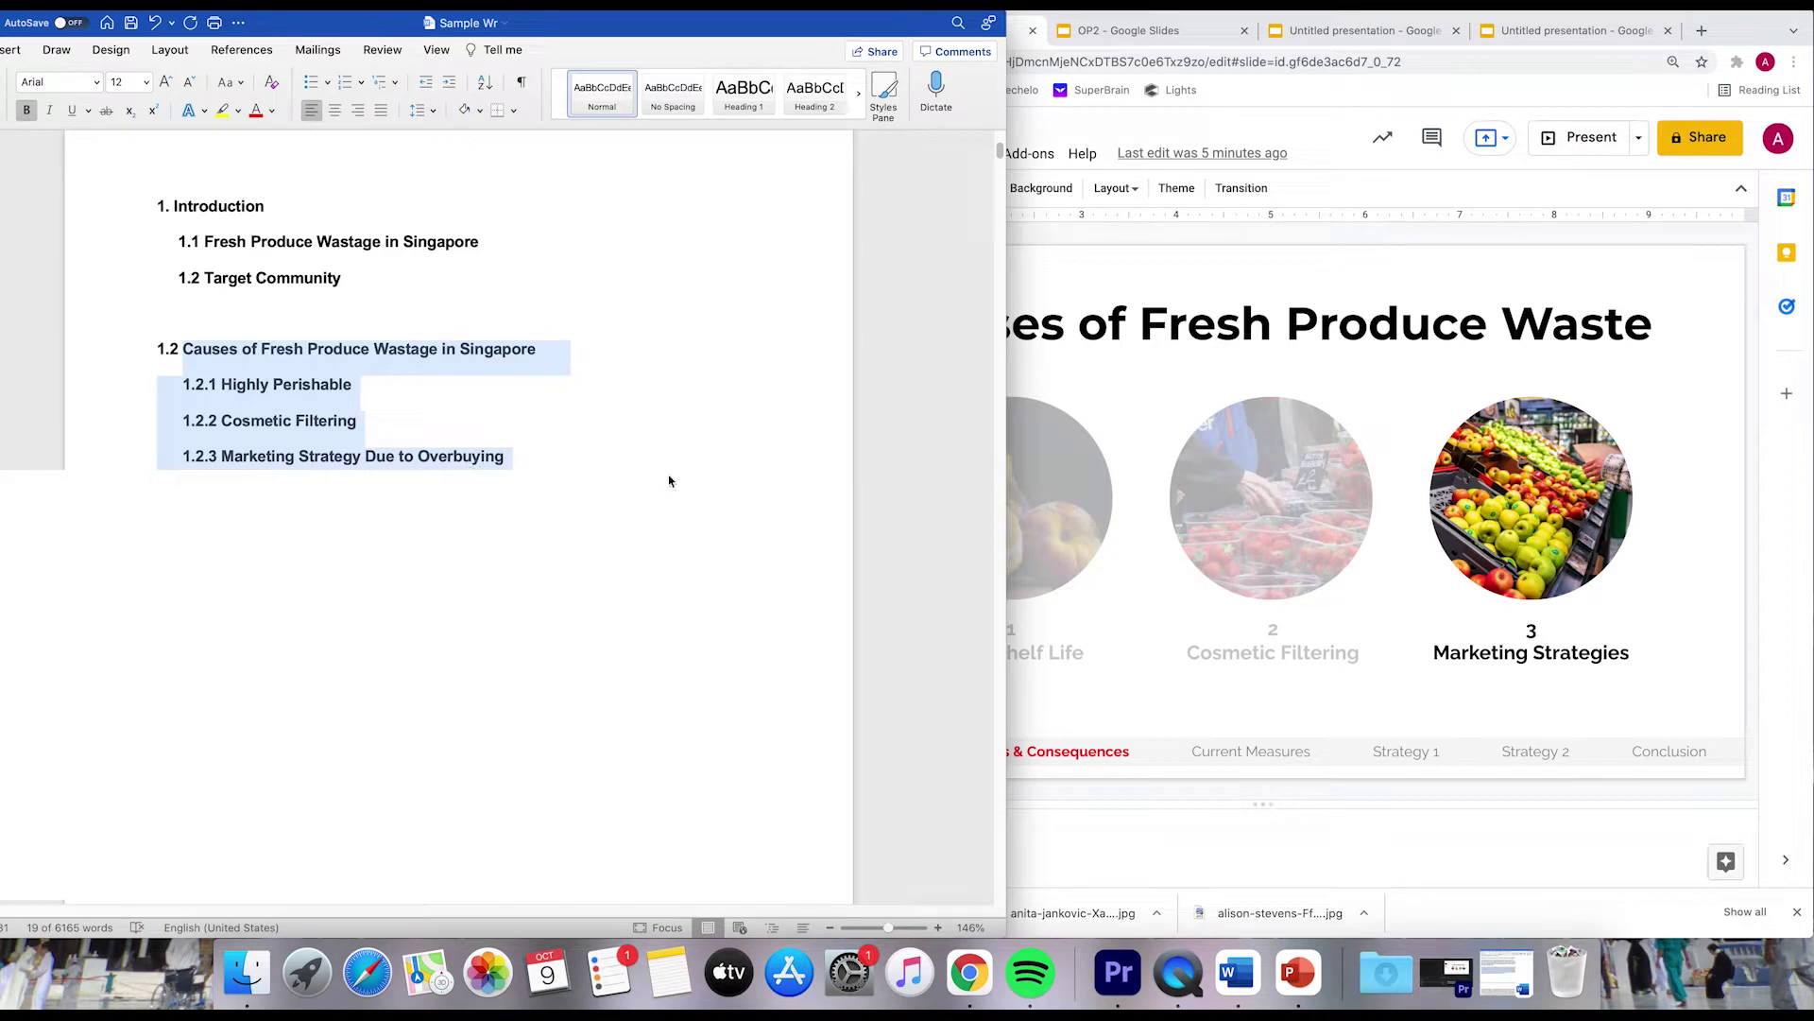
pyautogui.moveTo(911, 30); pyautogui.dragTo(703, 31)
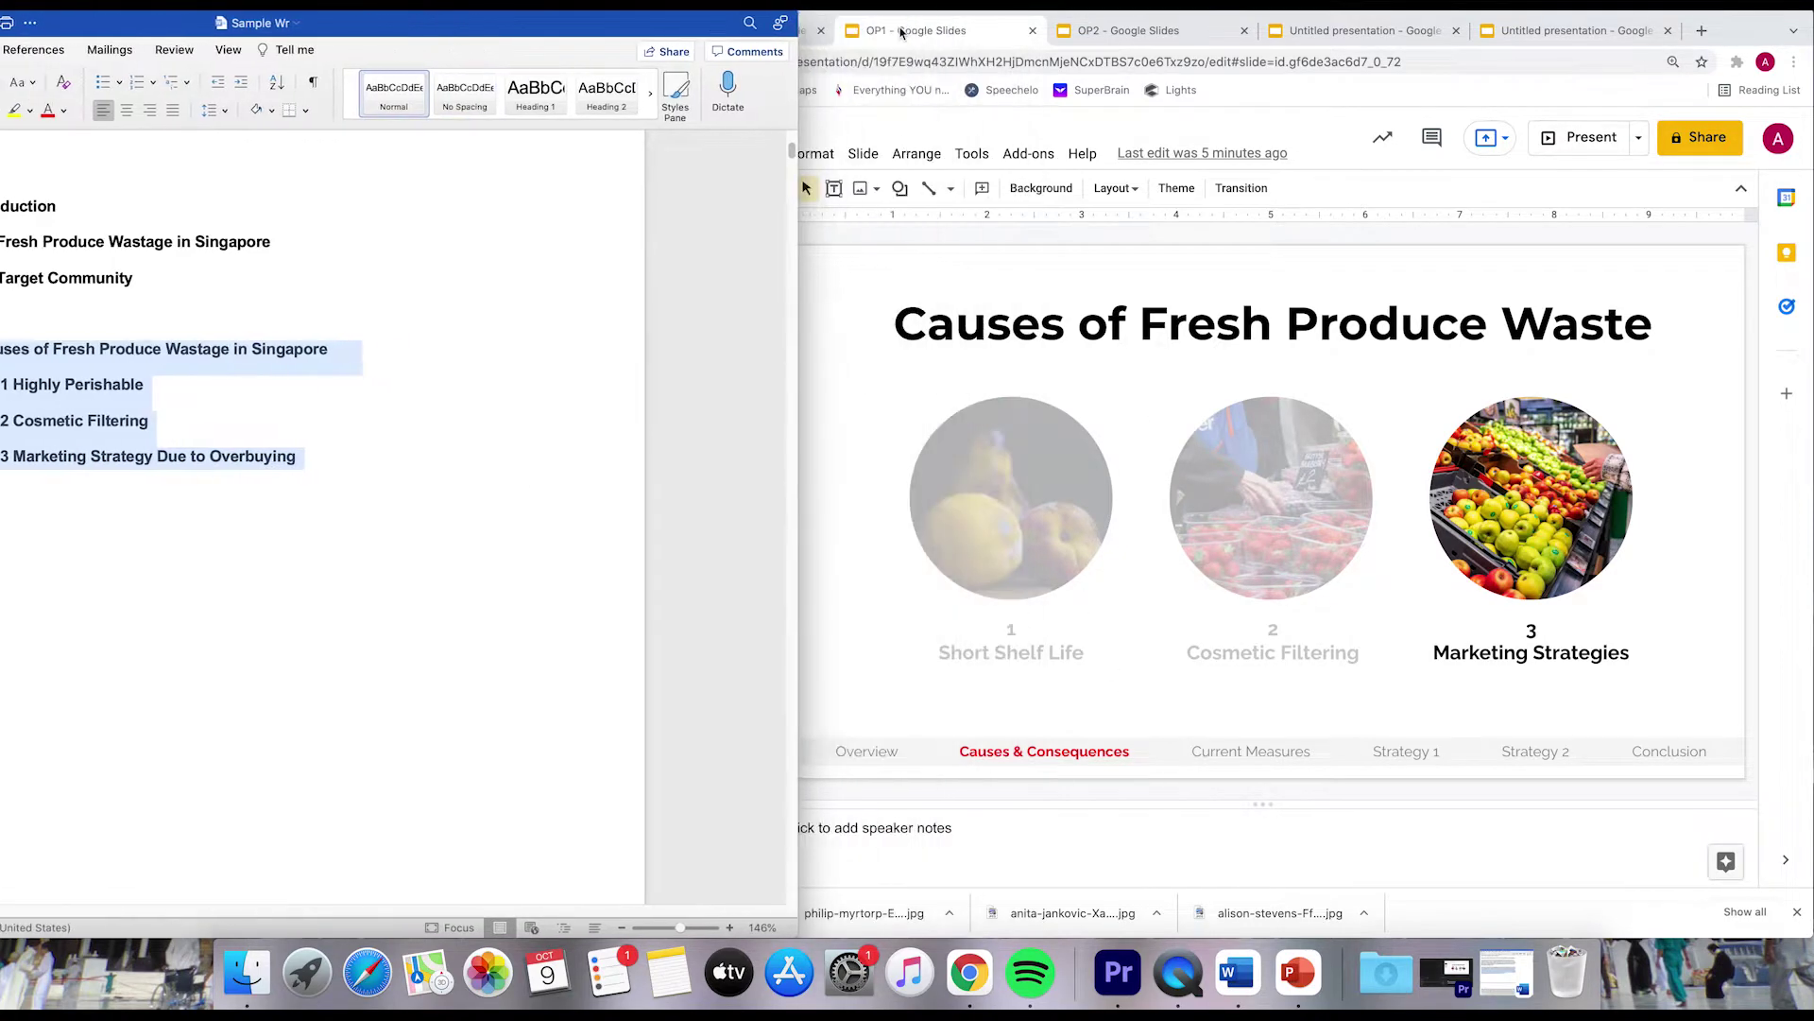
pyautogui.moveTo(915, 17); pyautogui.dragTo(1381, 18)
pyautogui.click(973, 200)
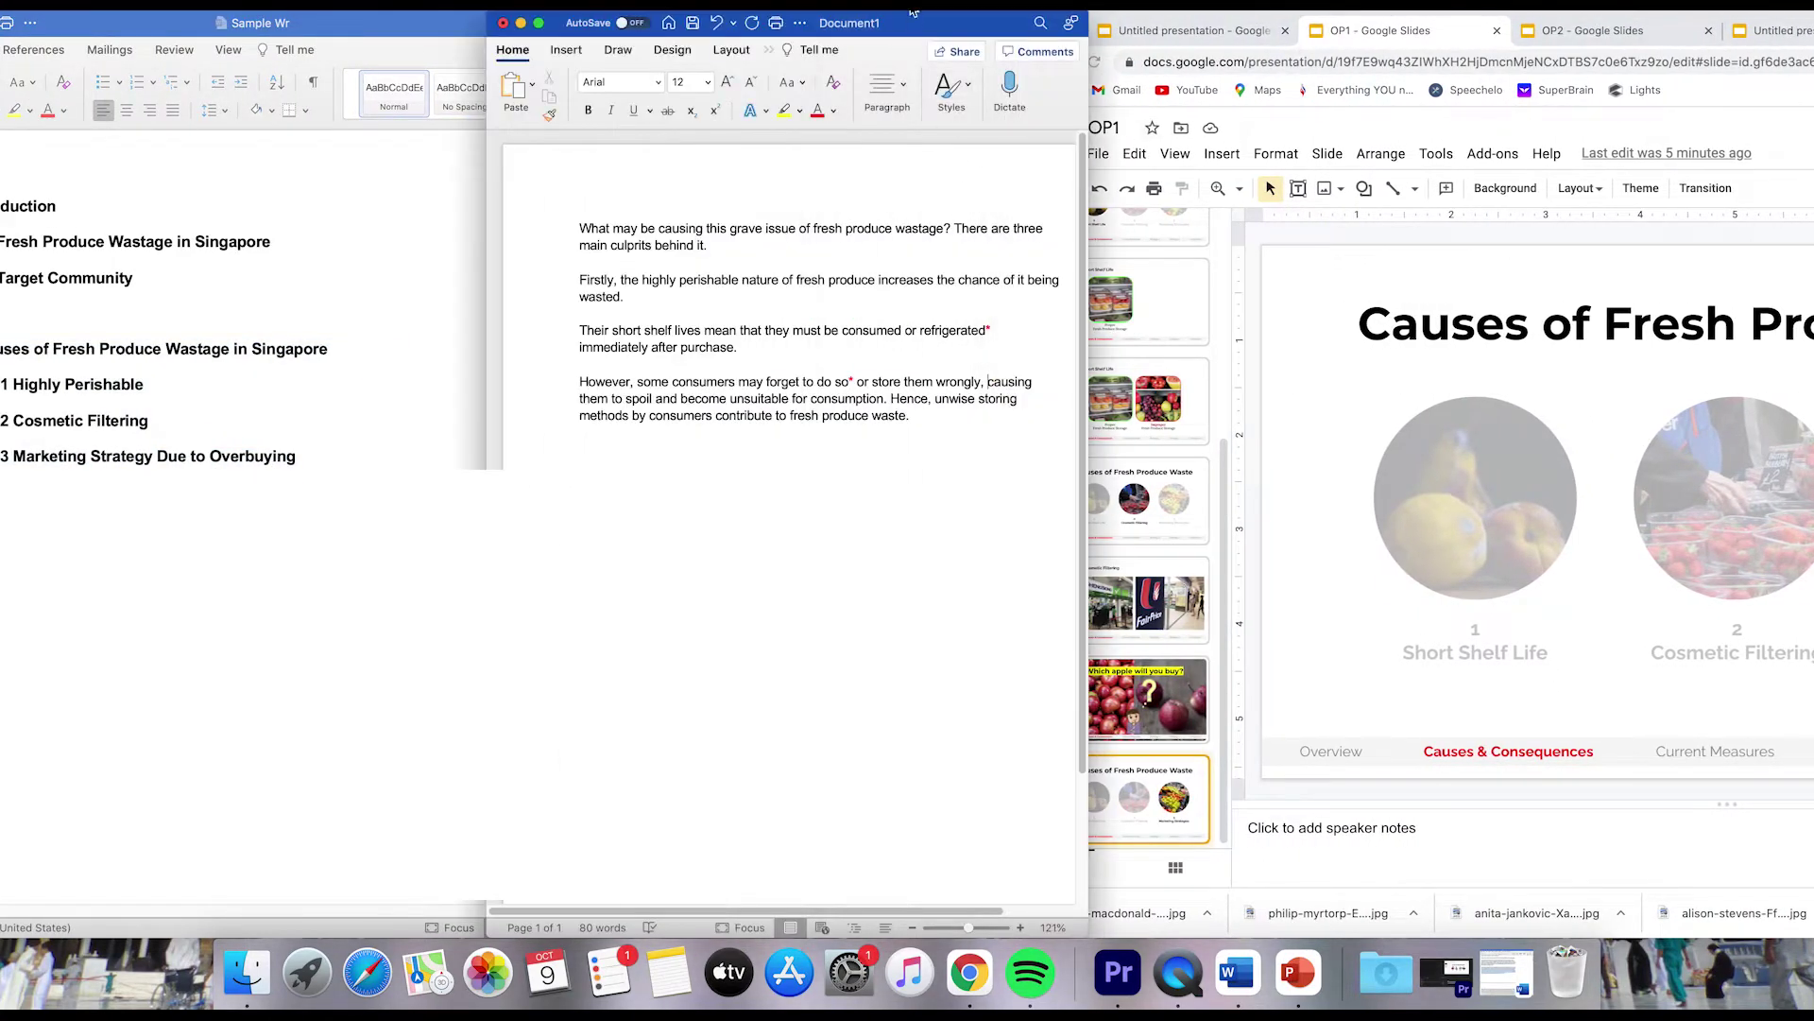
pyautogui.doubleClick(945, 21)
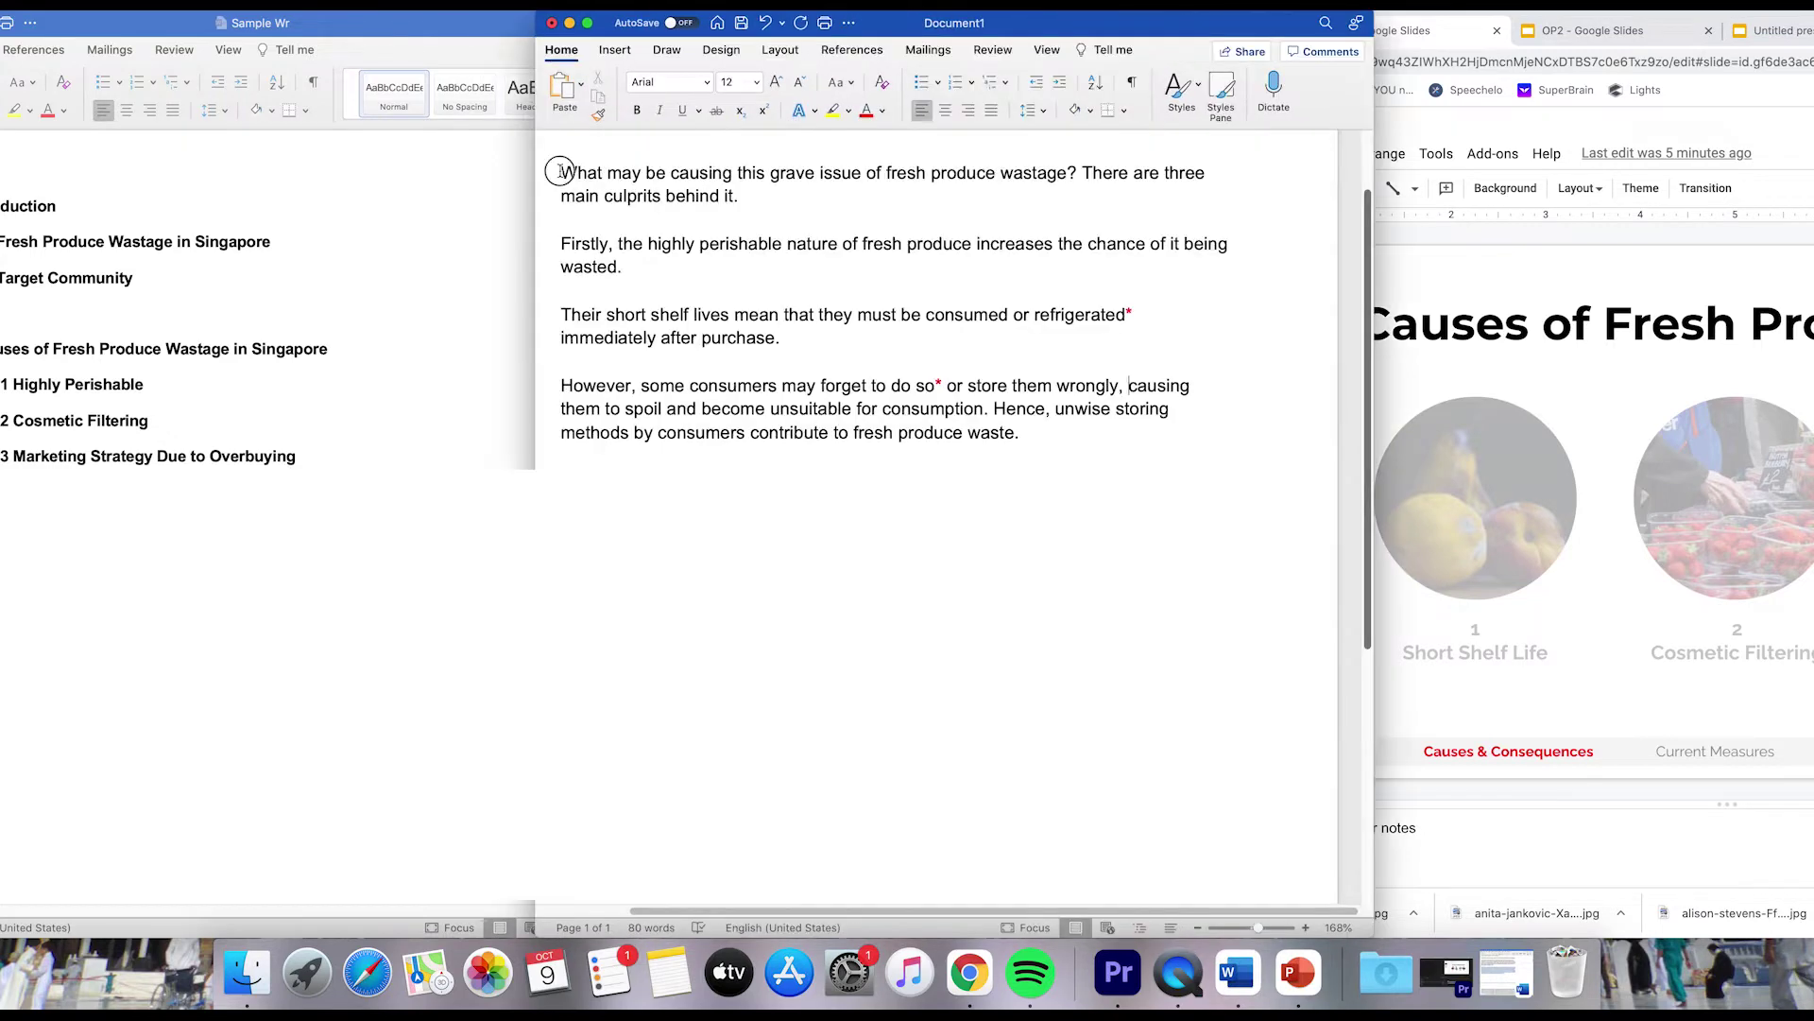
# Highlight the script sentence "There are three main culprits behind it." and show slide 3 beside the script.
pyautogui.moveTo(558, 172); pyautogui.dragTo(1182, 196)
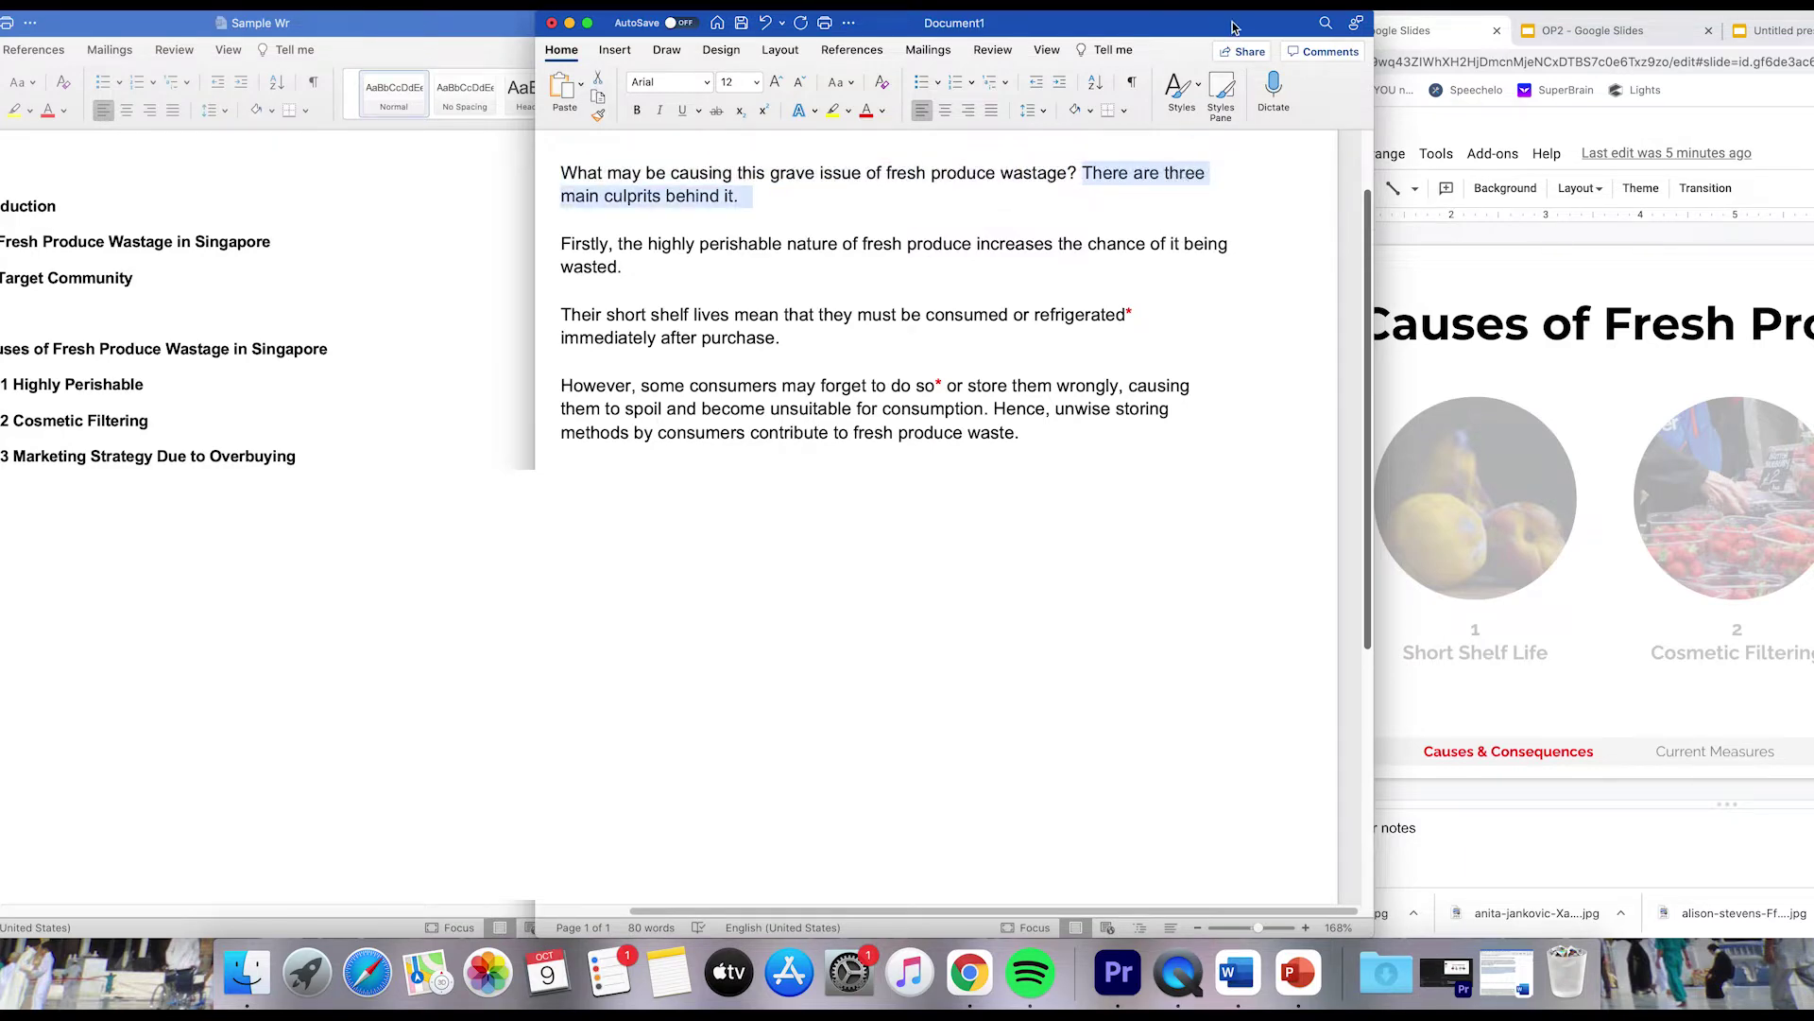
pyautogui.moveTo(1238, 25); pyautogui.dragTo(894, 49)
pyautogui.click(1230, 299)
pyautogui.moveTo(1225, 471); pyautogui.dragTo(1240, 291)
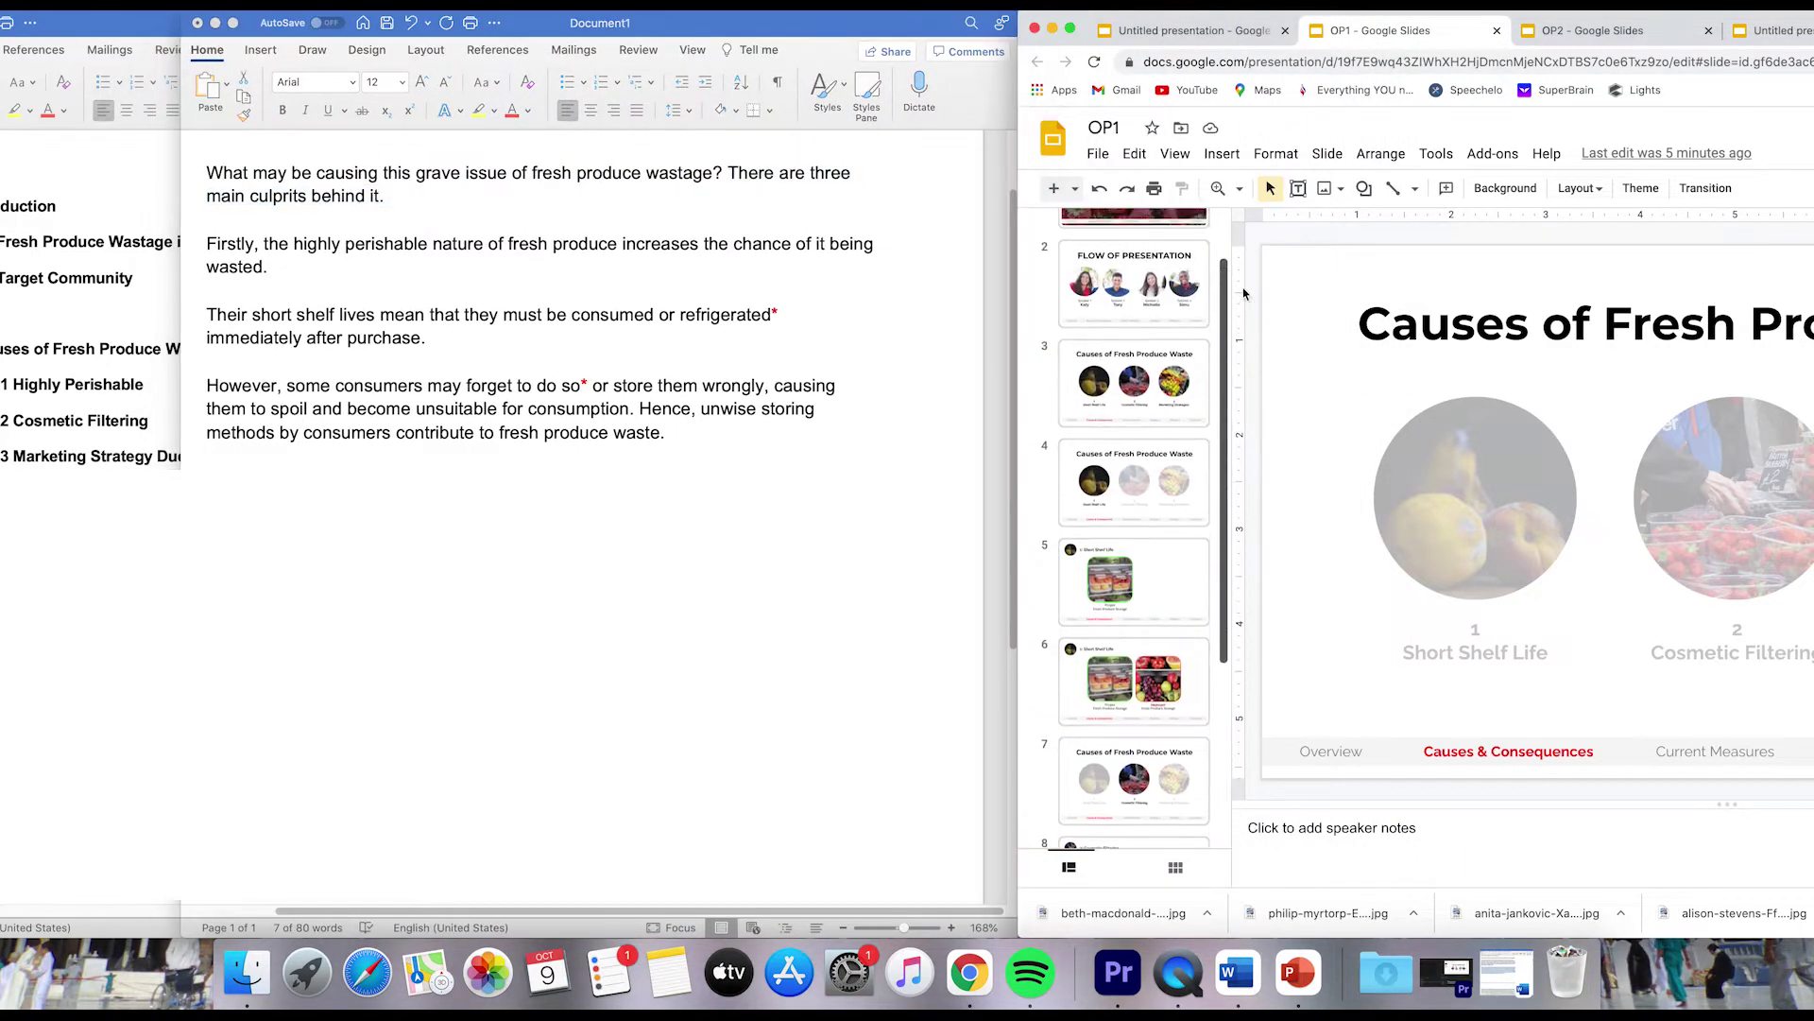
pyautogui.click(1201, 357)
pyautogui.moveTo(1441, 19); pyautogui.dragTo(1122, 18)
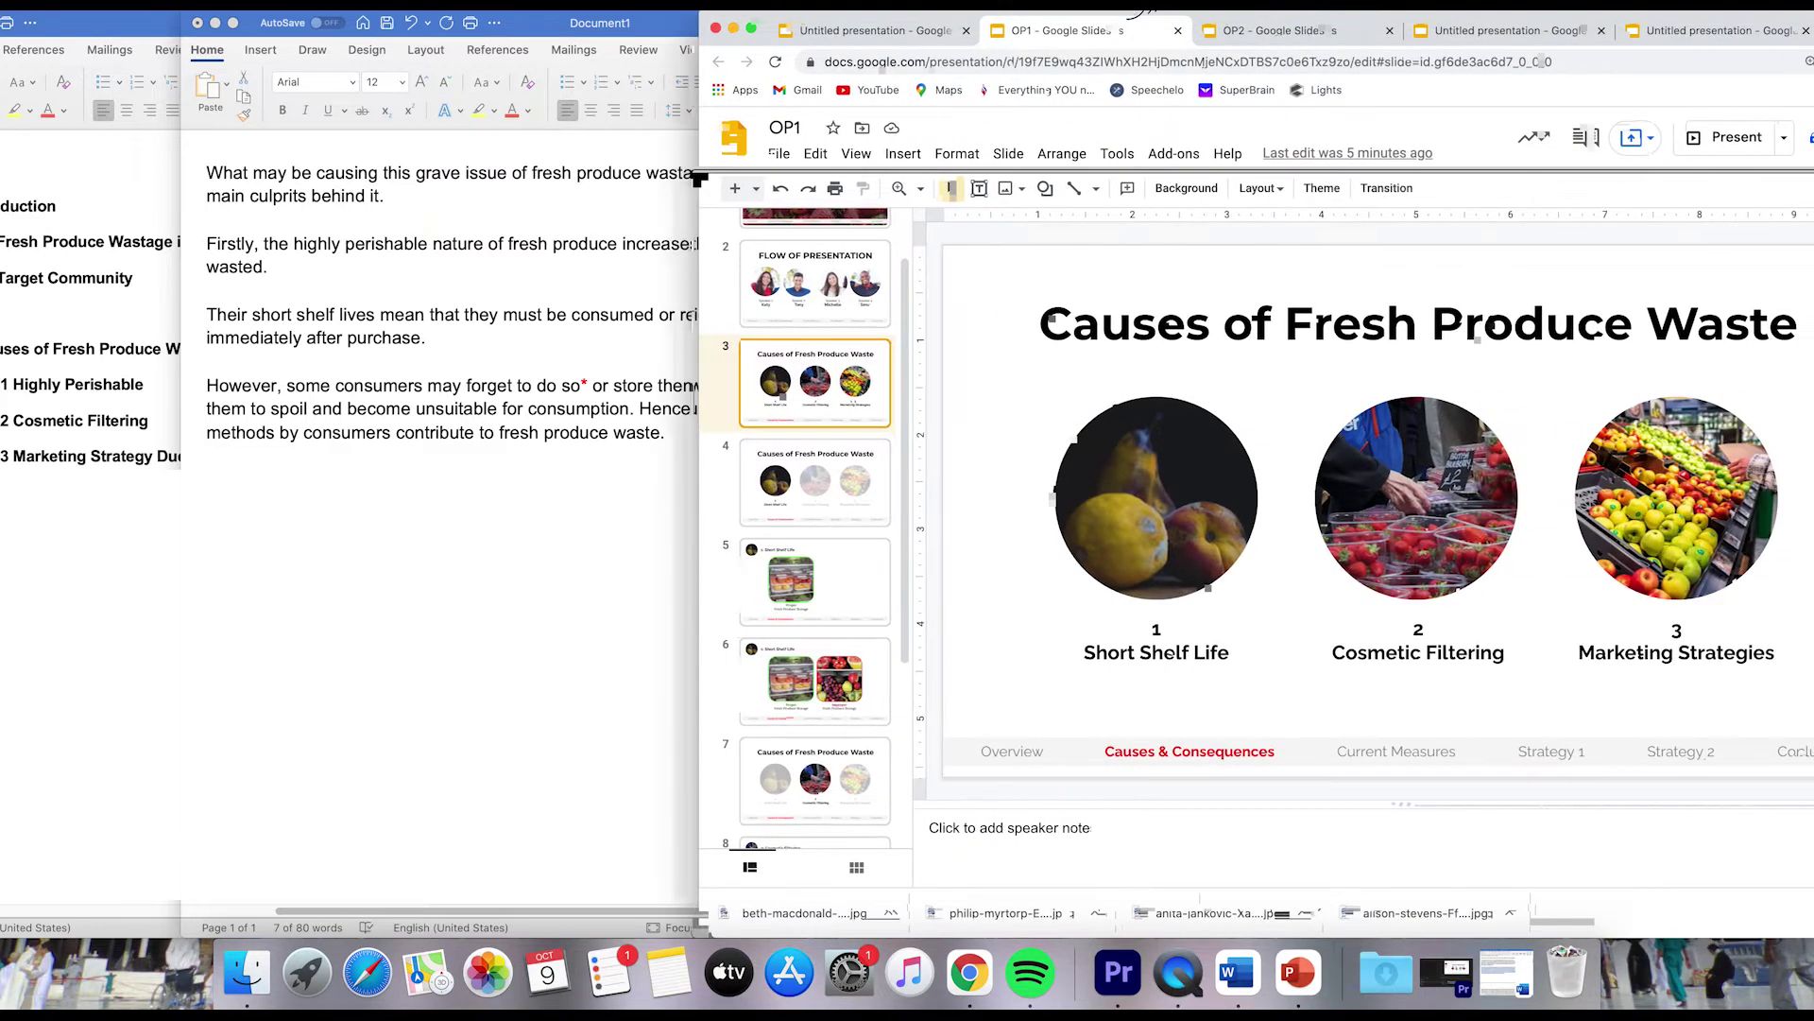
# Compare the script's "Firstly" paragraph with slide 4, which emphasises Short Shelf Life.
pyautogui.click(369, 243)
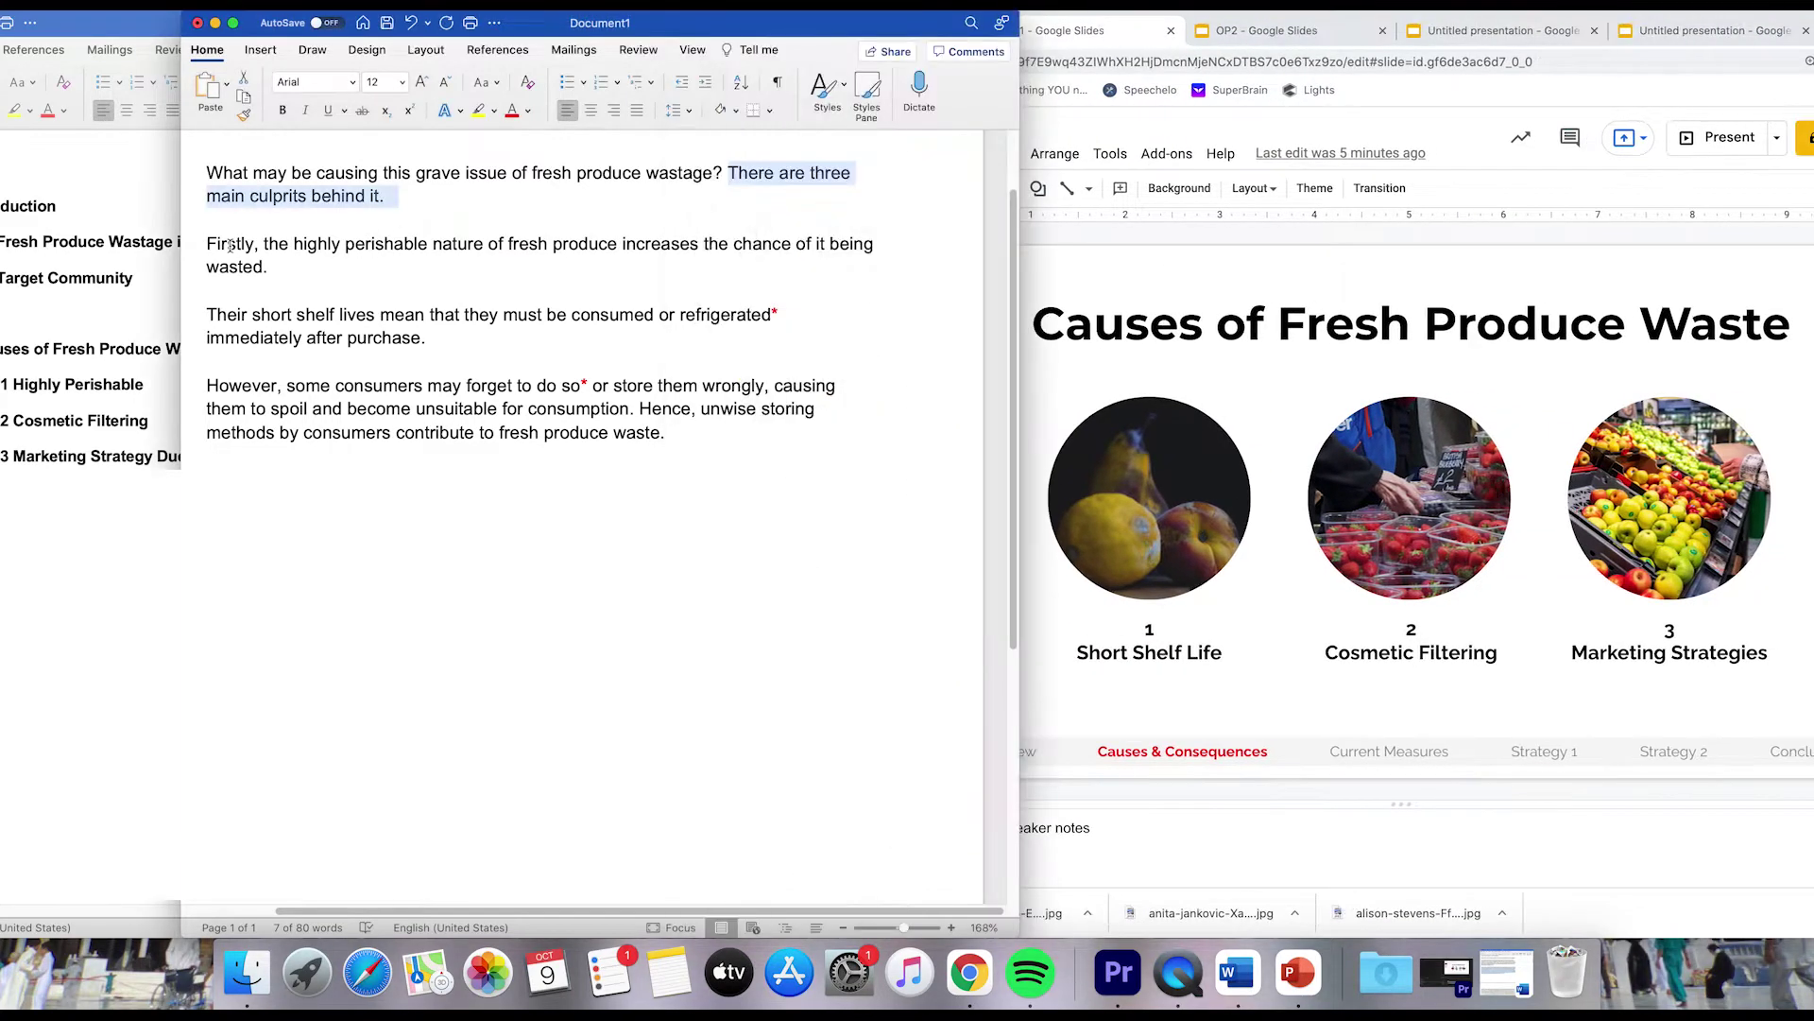
pyautogui.moveTo(206, 244); pyautogui.dragTo(364, 258)
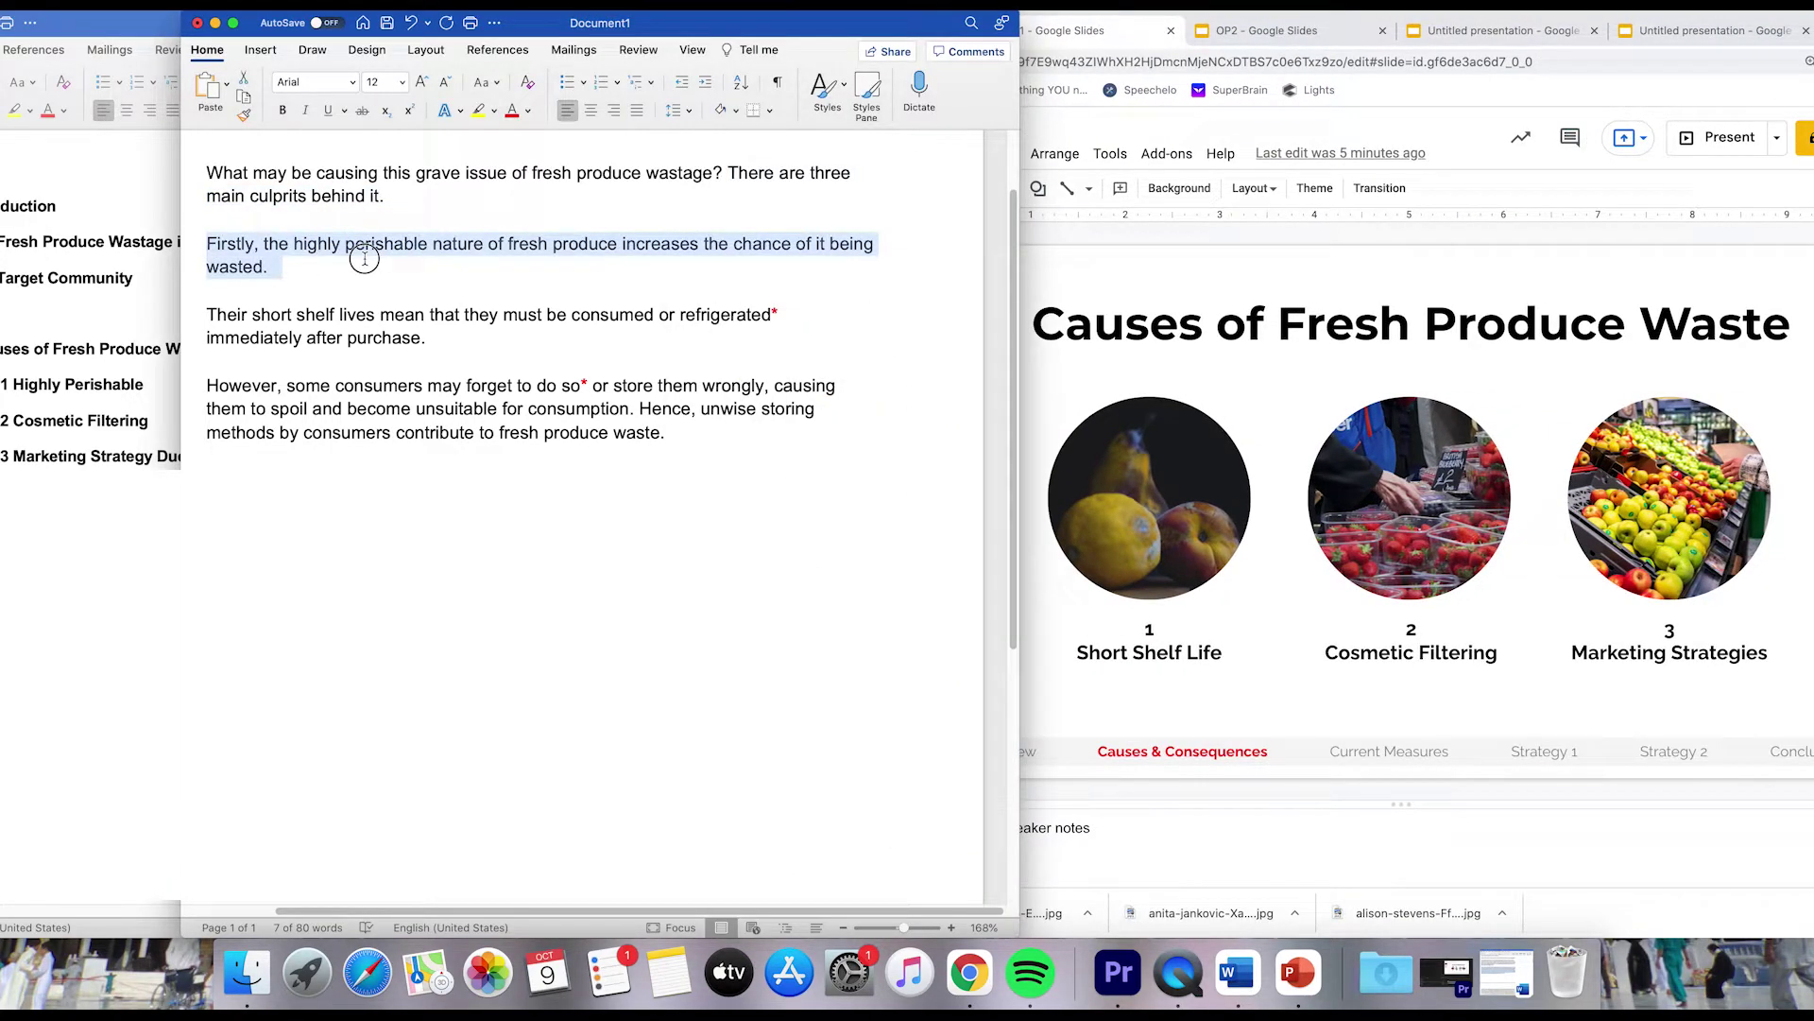
pyautogui.moveTo(364, 258); pyautogui.dragTo(202, 262)
pyautogui.click(1071, 283)
pyautogui.click(306, 265)
pyautogui.click(1230, 284)
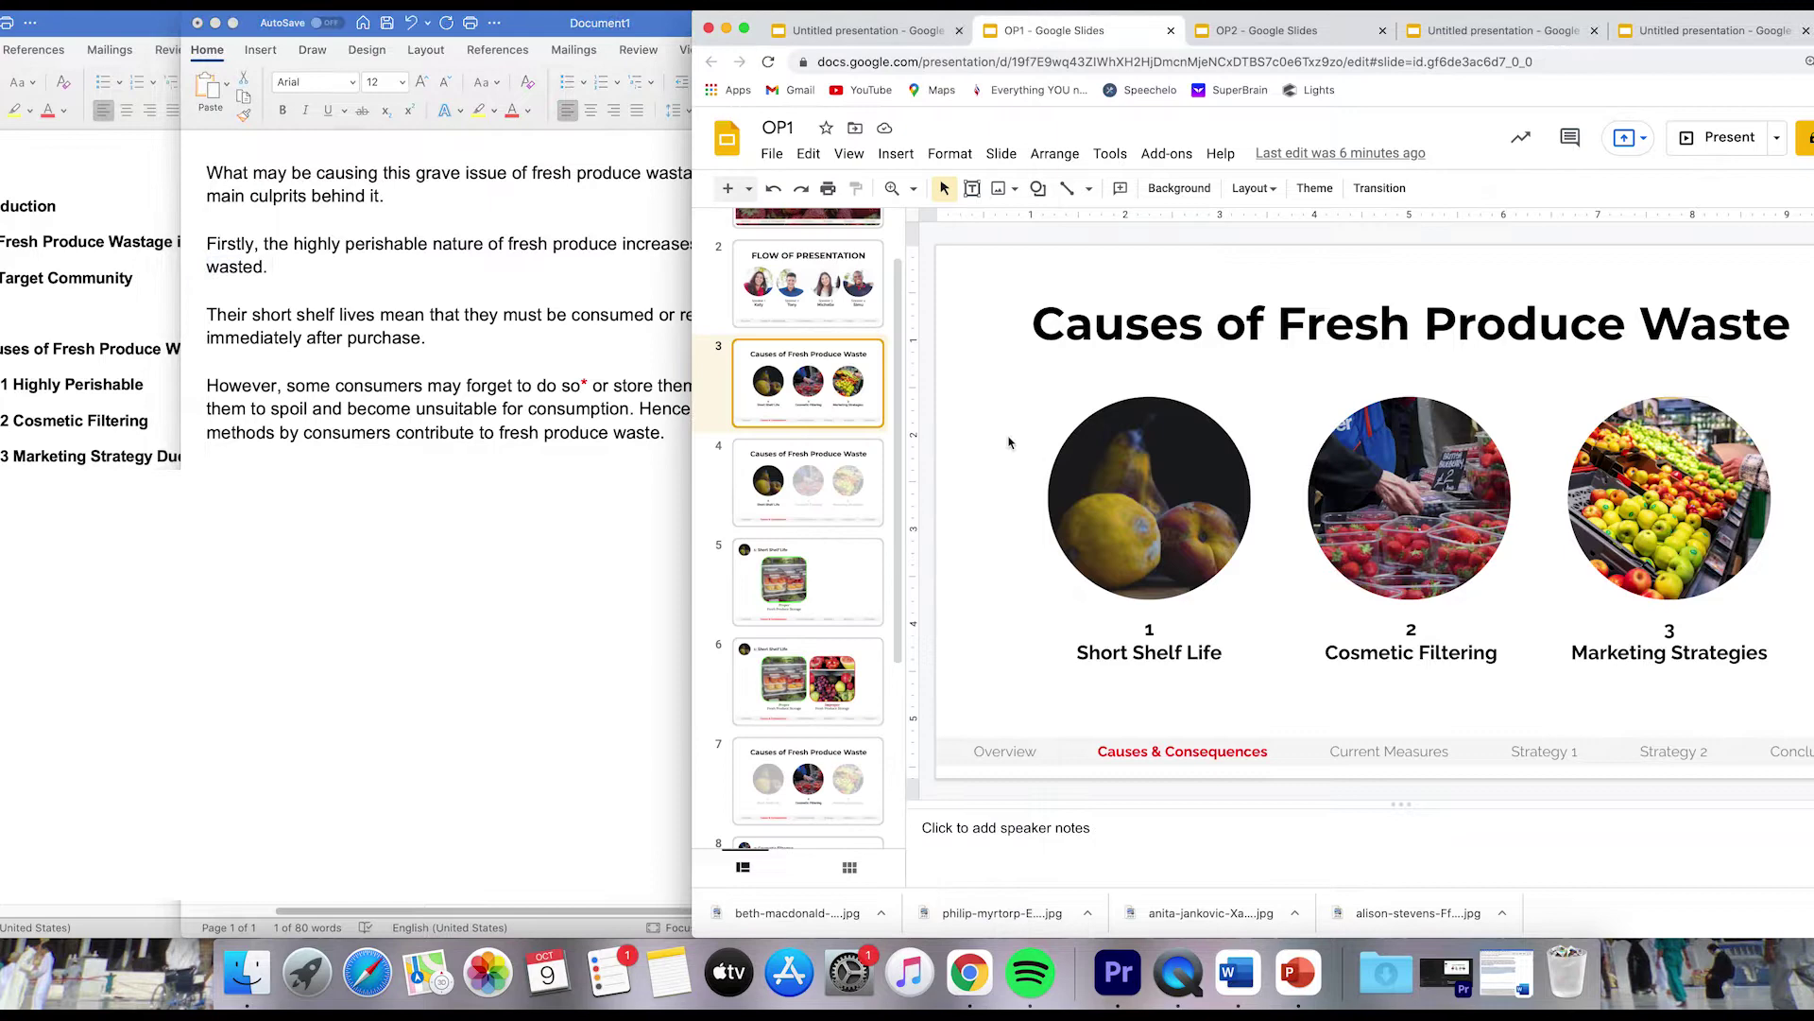
pyautogui.press('Down')
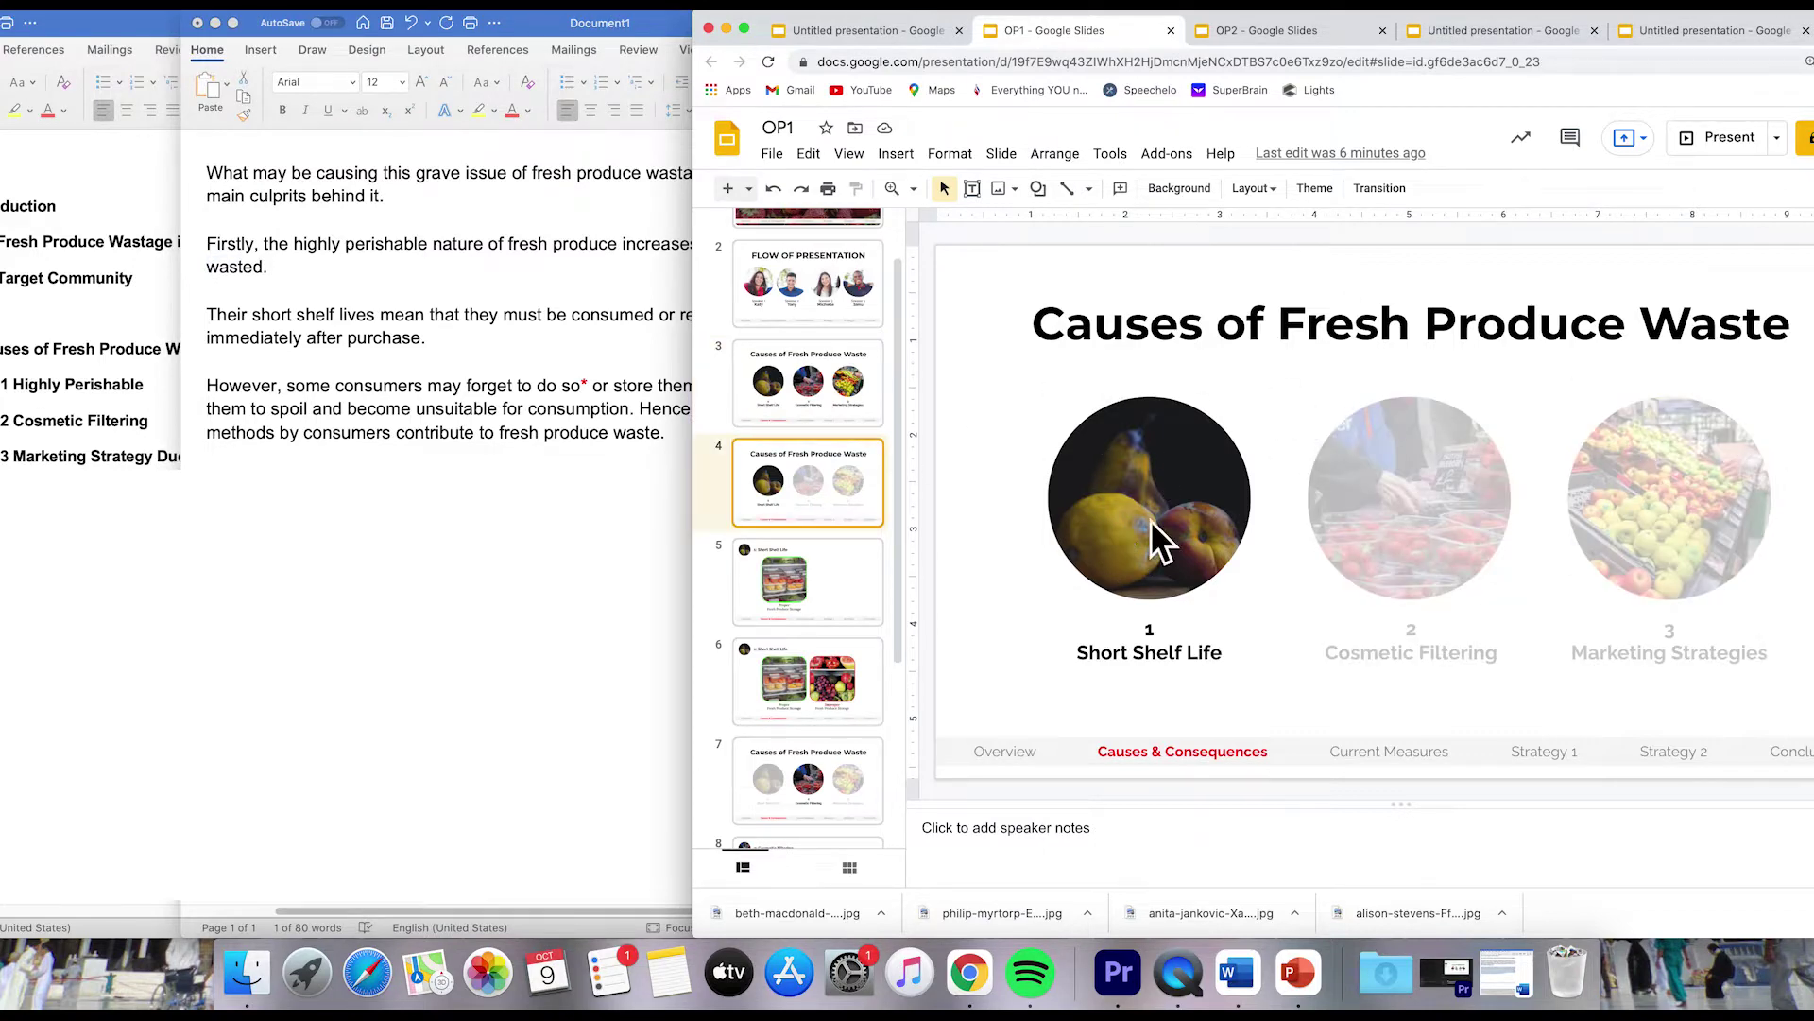
pyautogui.click(344, 246)
pyautogui.moveTo(206, 244); pyautogui.dragTo(291, 246)
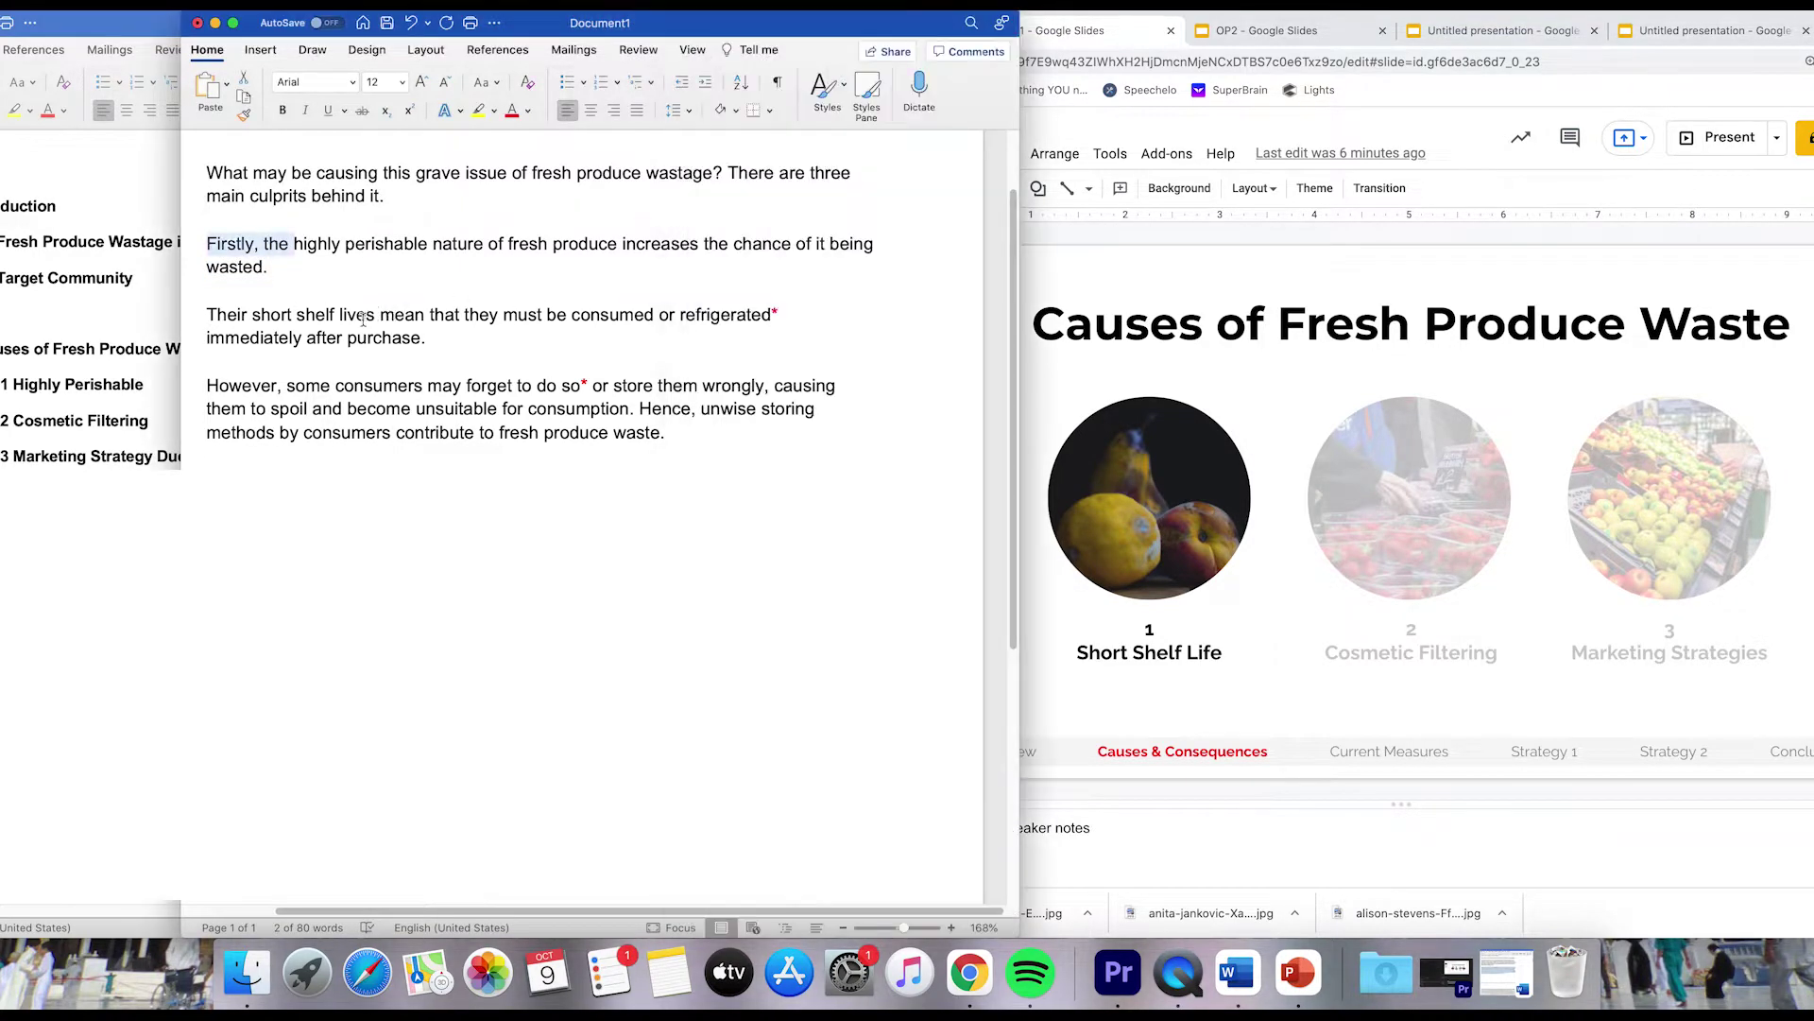
# Highlight the script paragraph about short shelf lives, and open slide 5 on proper fresh produce storage.
pyautogui.tripleClick(252, 344)
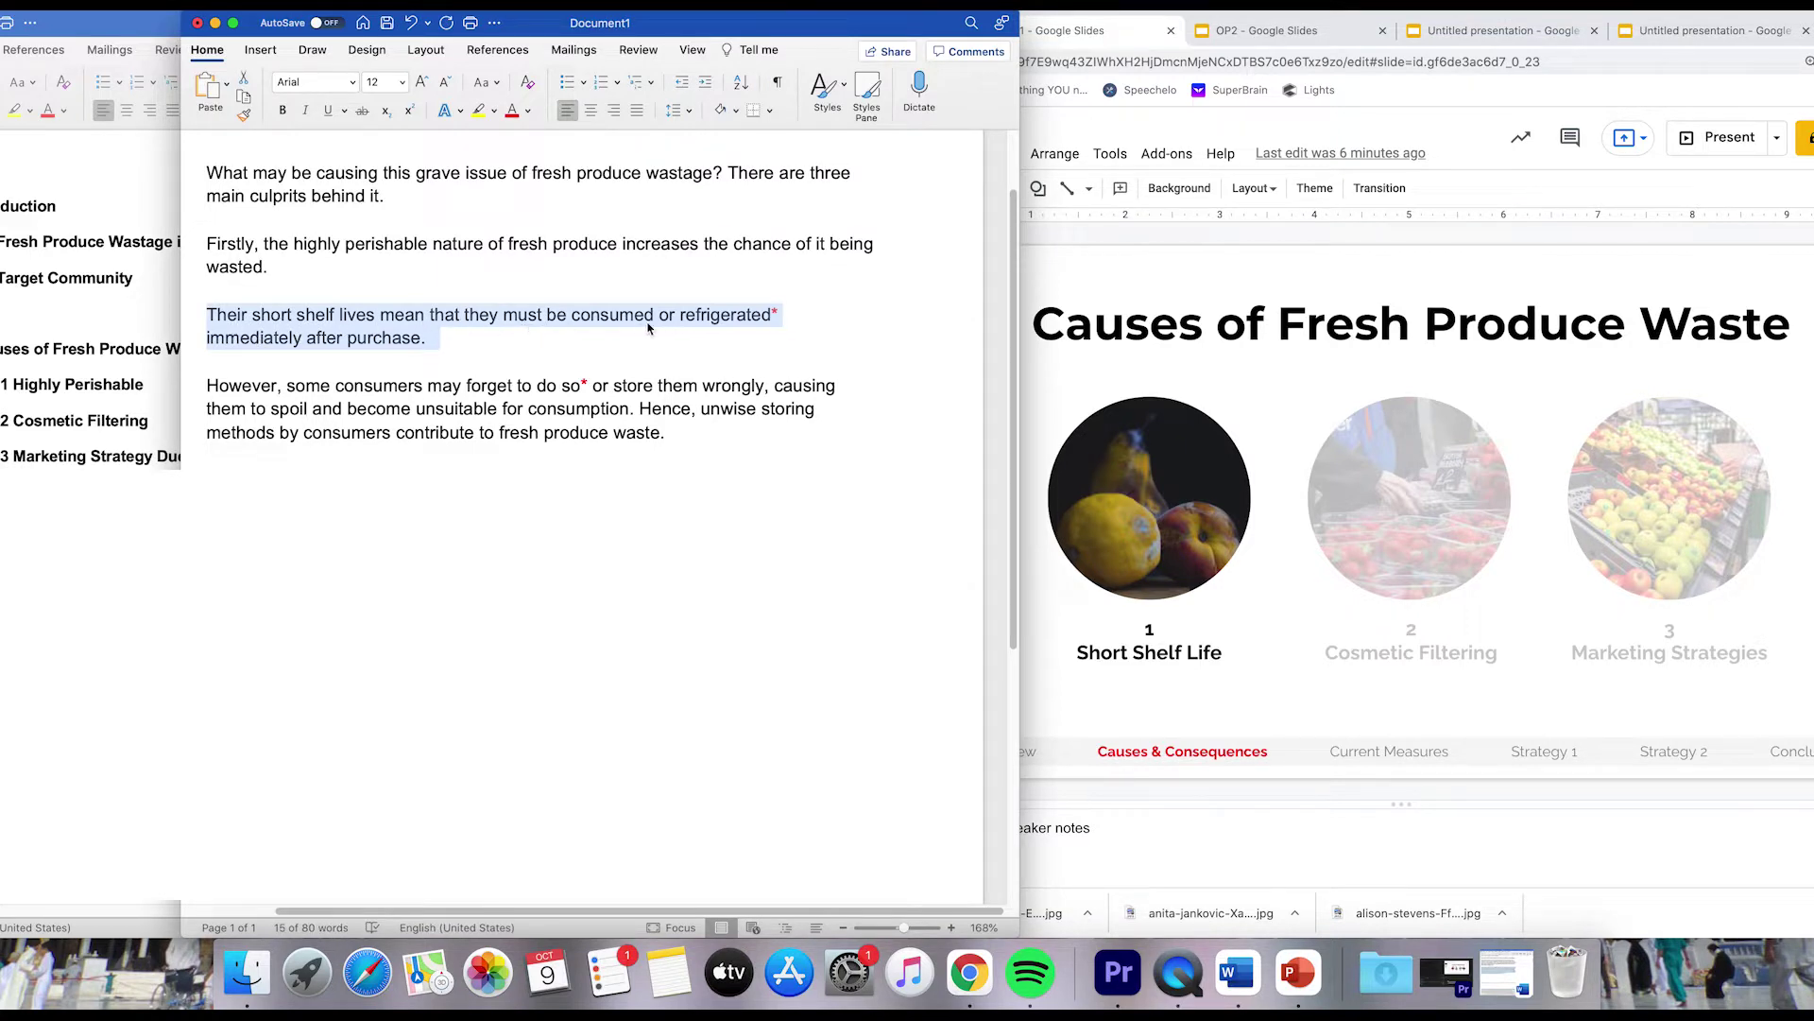
pyautogui.click(1108, 338)
pyautogui.click(798, 569)
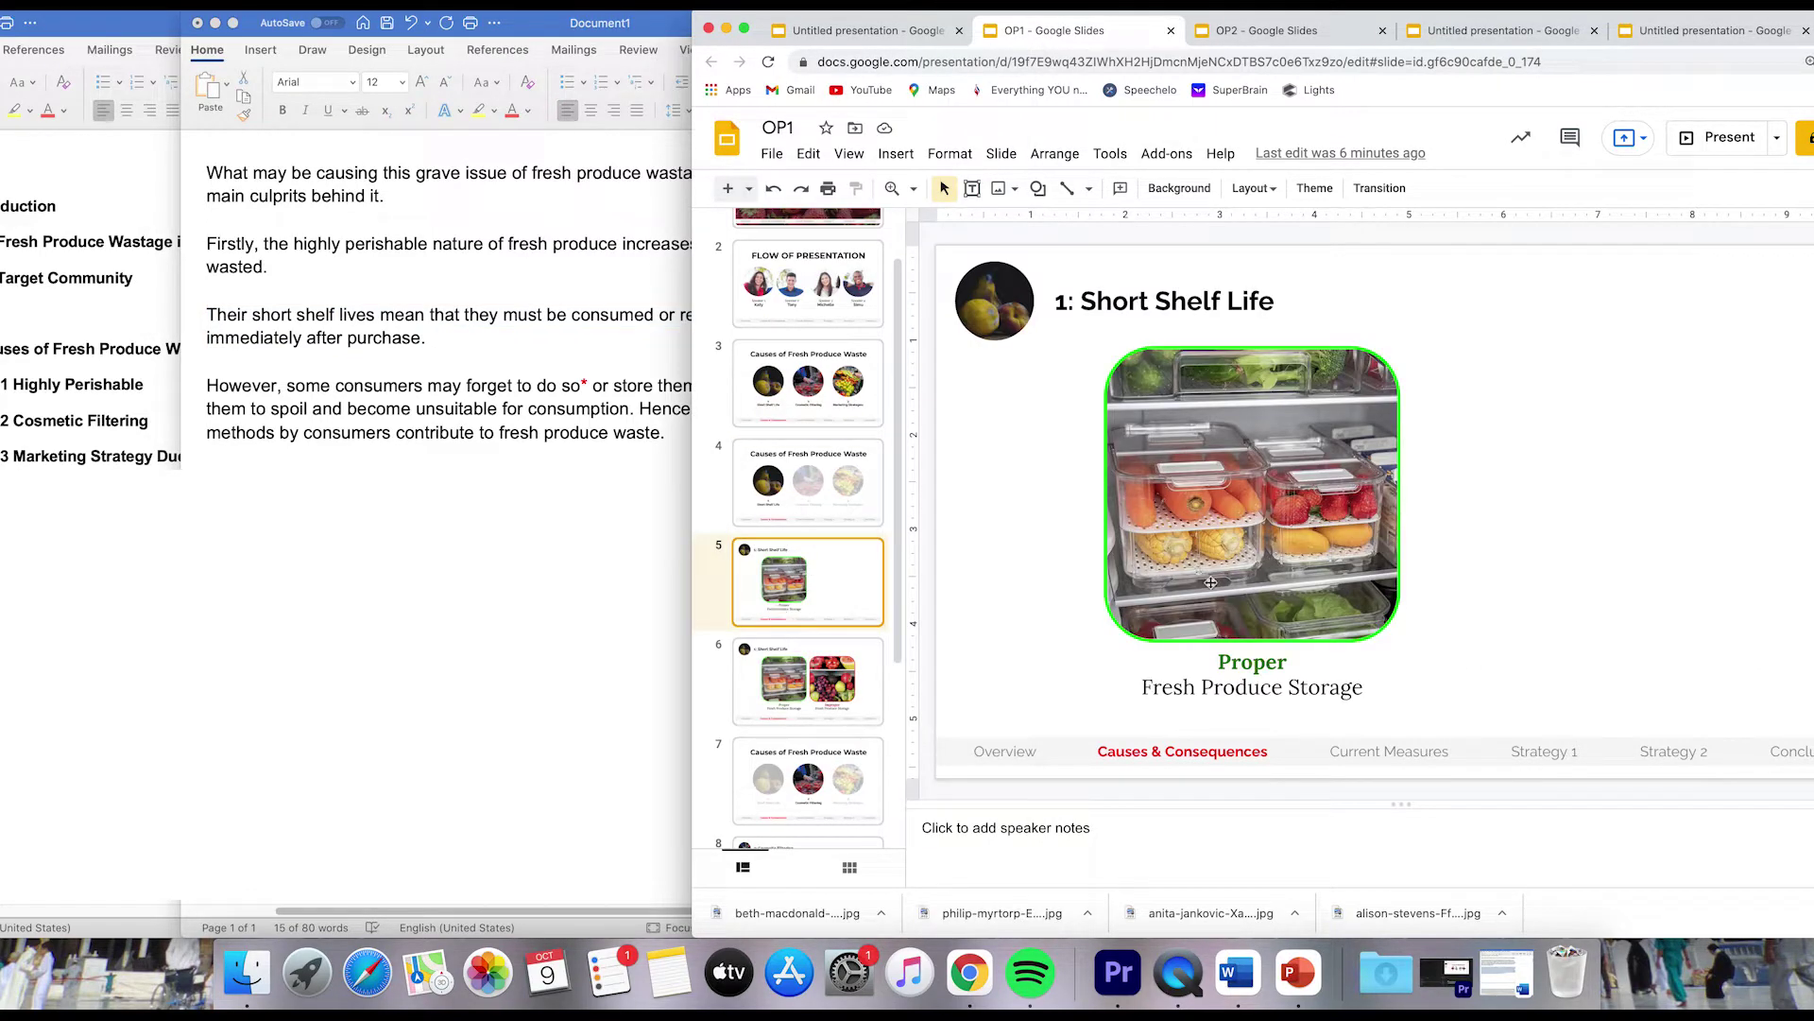
# Highlight the start of the script's "However" paragraph, and open slide 6 comparing proper and improper produce storage.
pyautogui.click(557, 404)
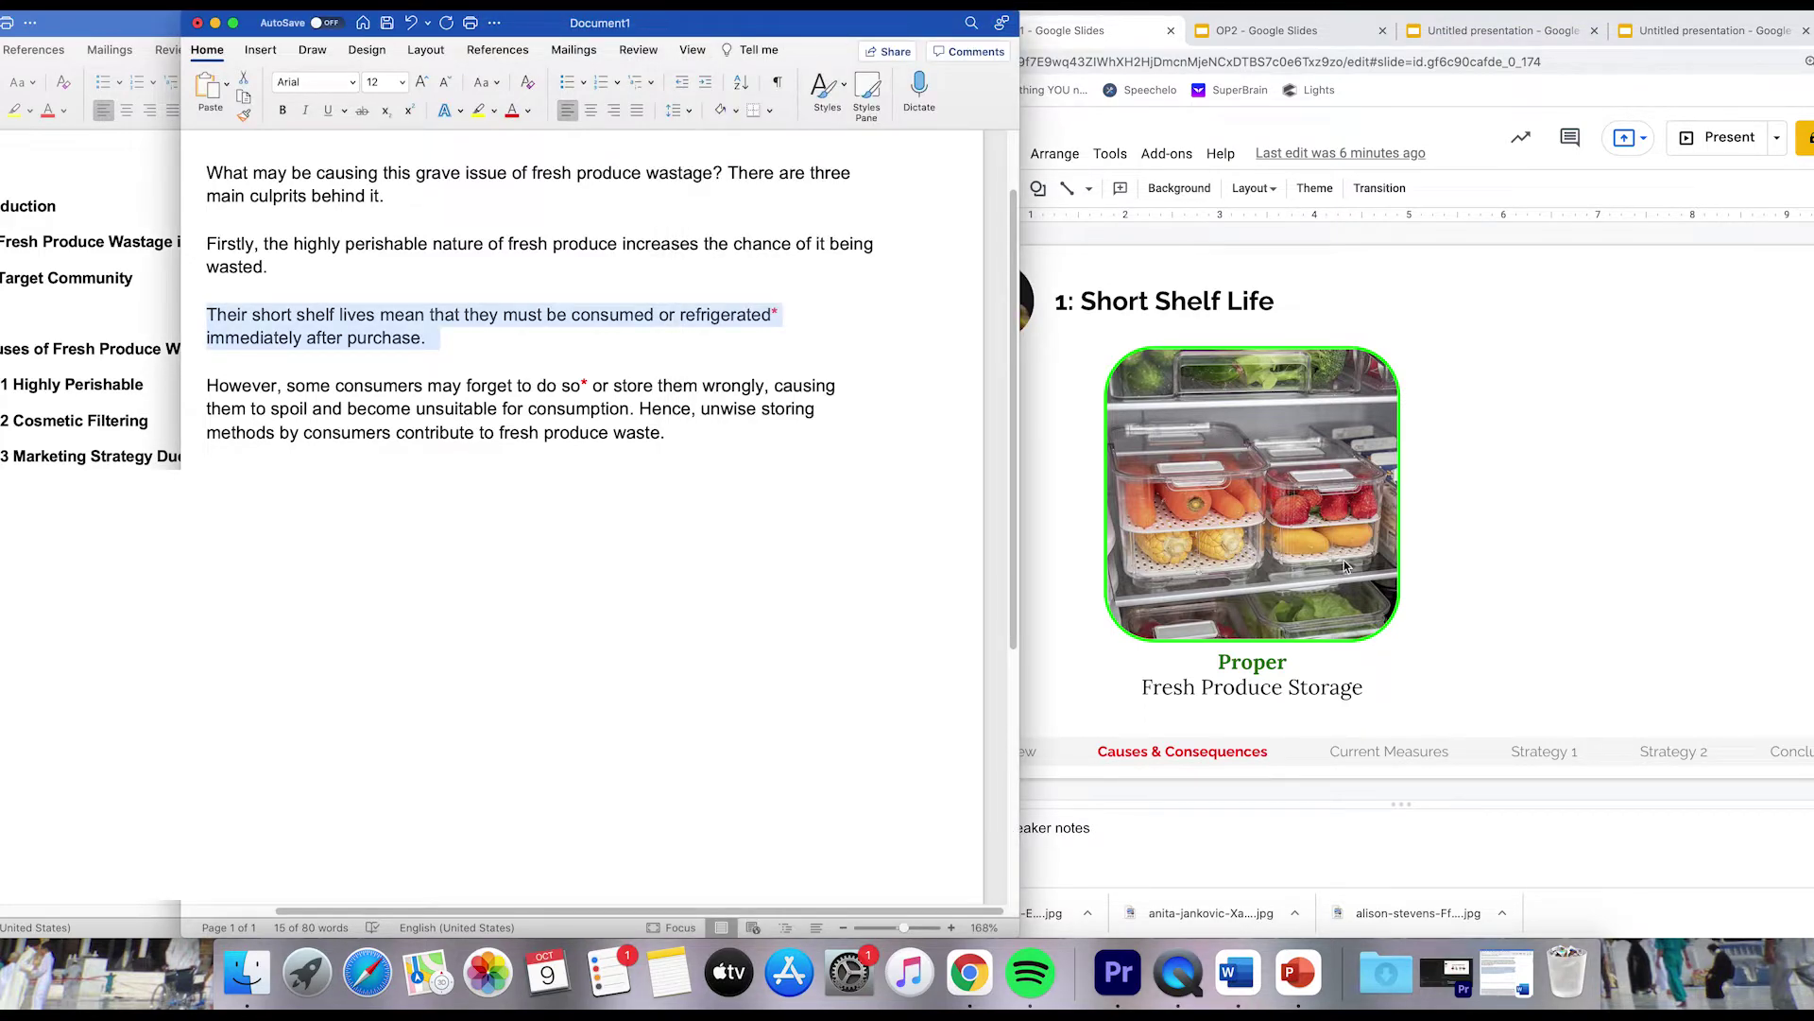
pyautogui.click(434, 359)
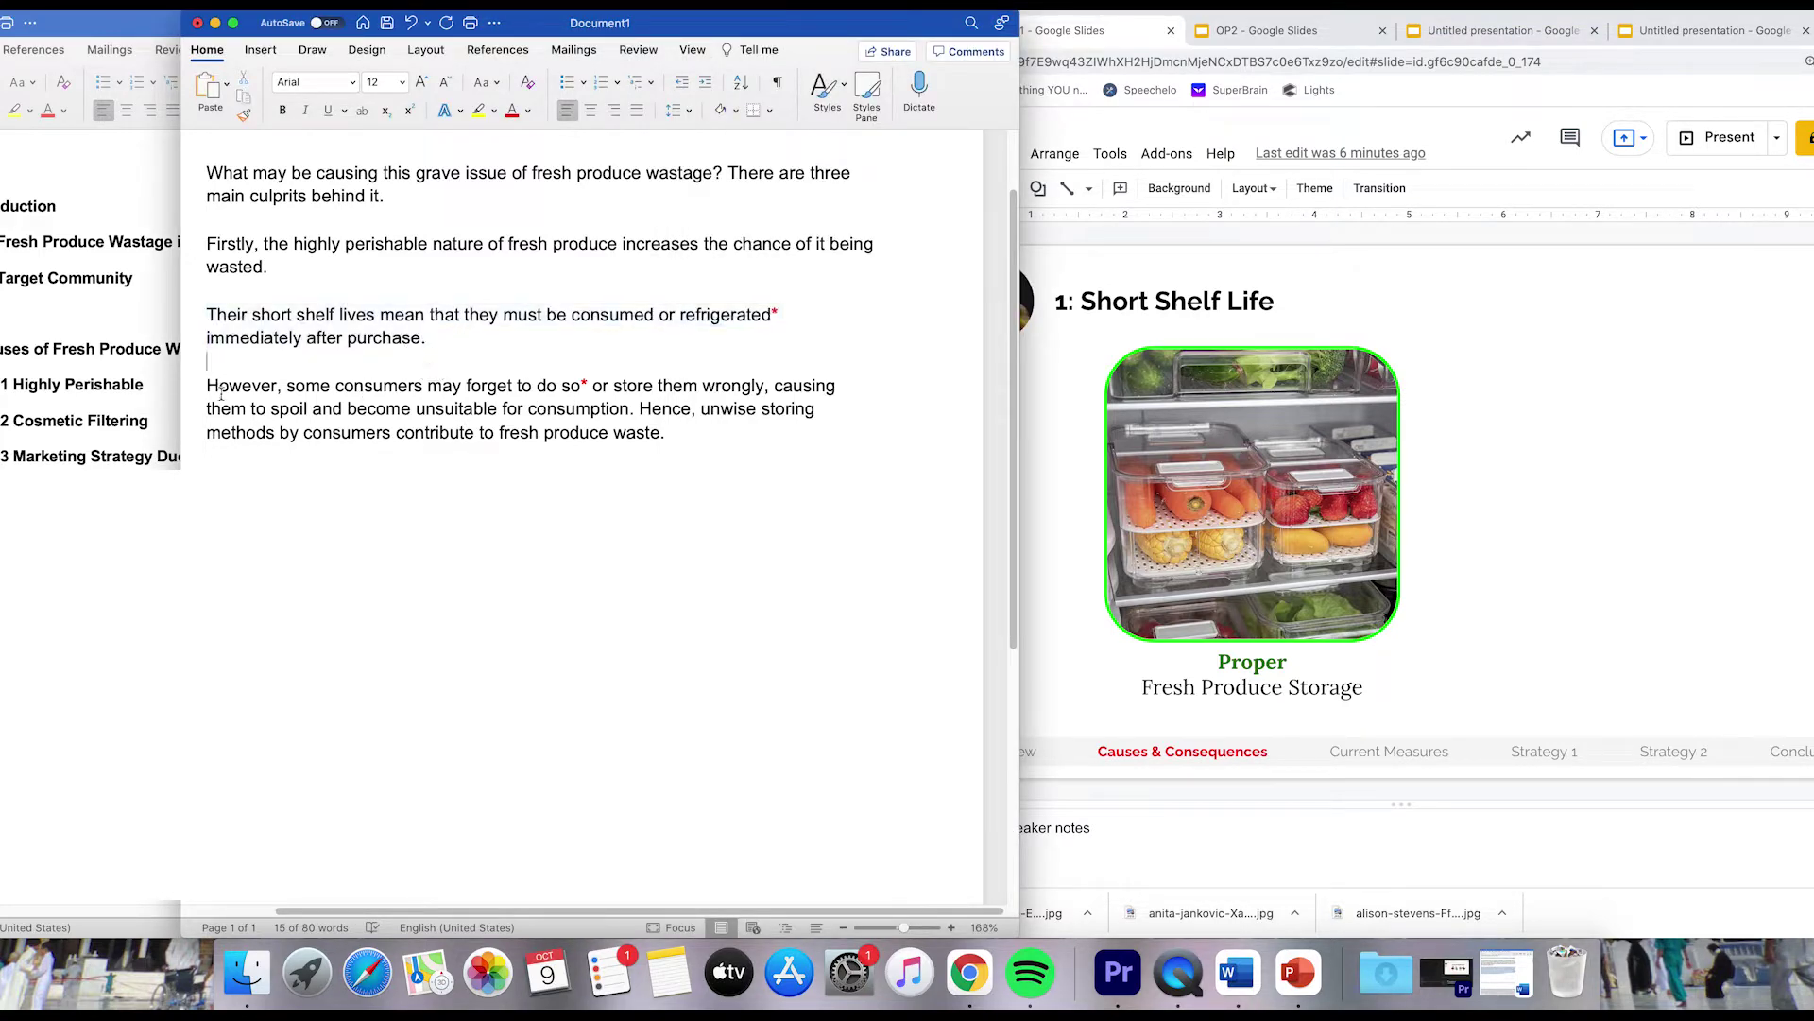
pyautogui.moveTo(210, 388); pyautogui.dragTo(701, 396)
pyautogui.click(1049, 411)
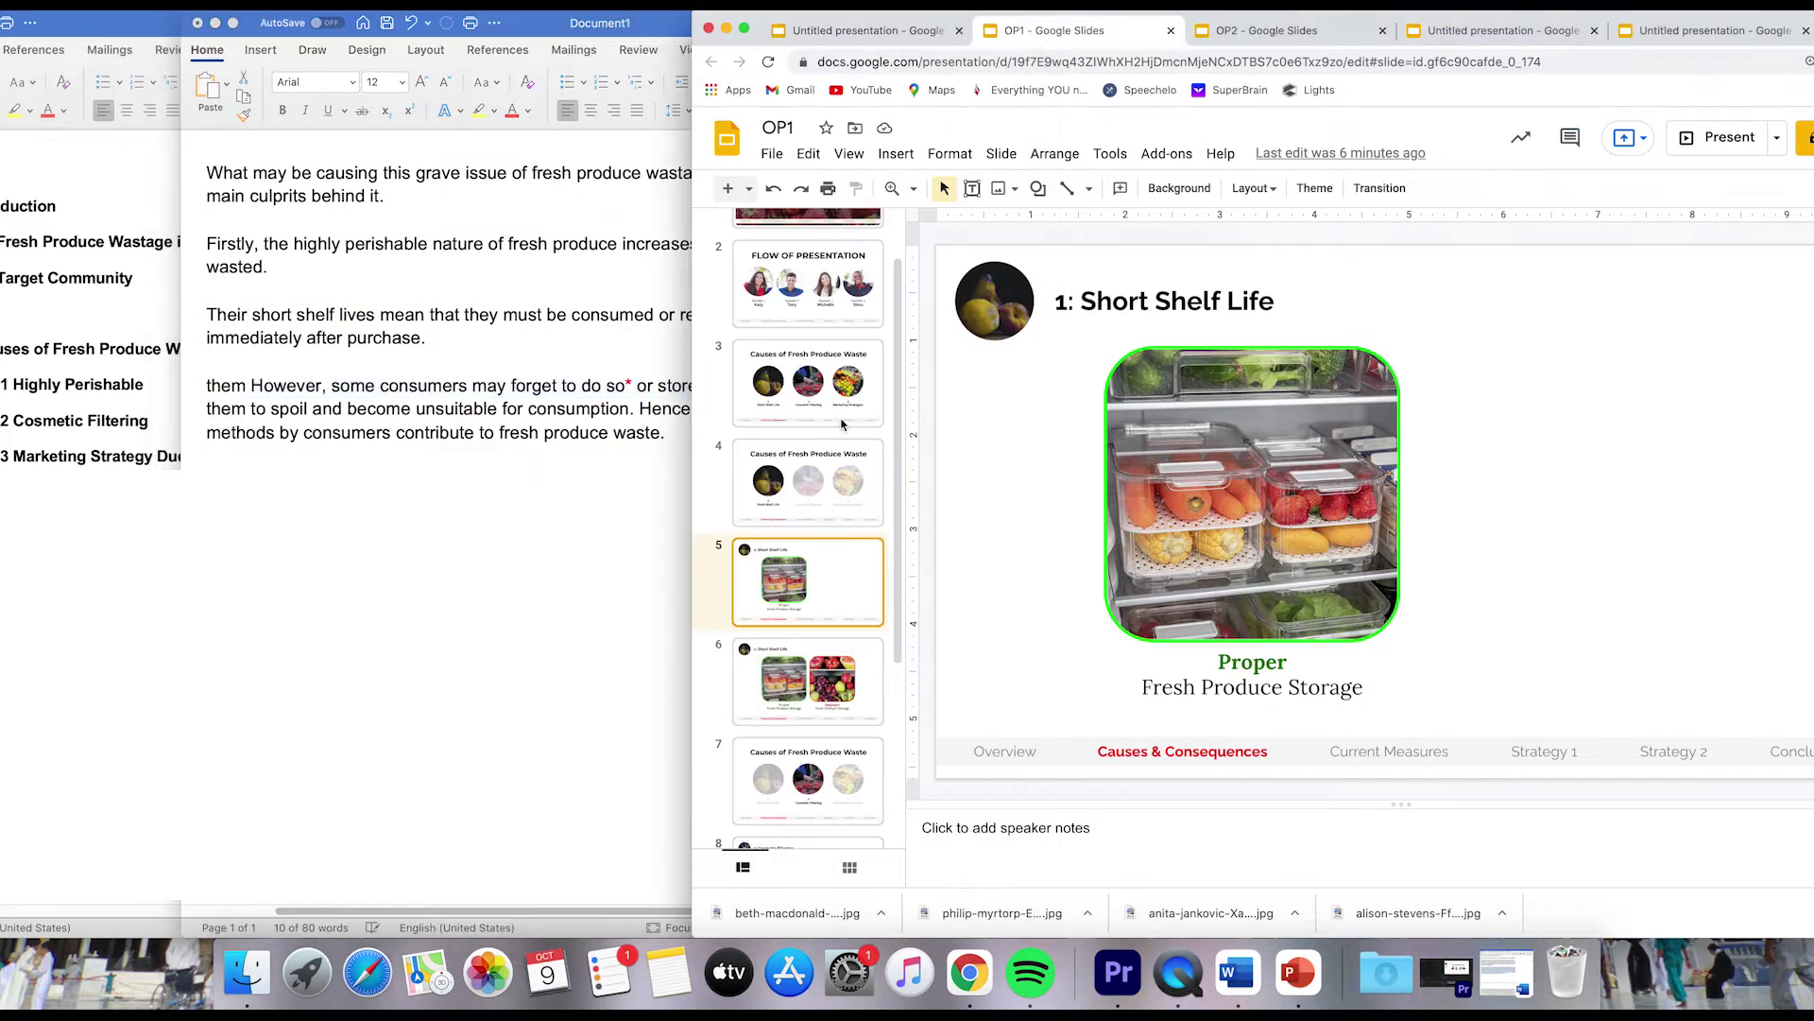
pyautogui.click(789, 663)
pyautogui.click(790, 667)
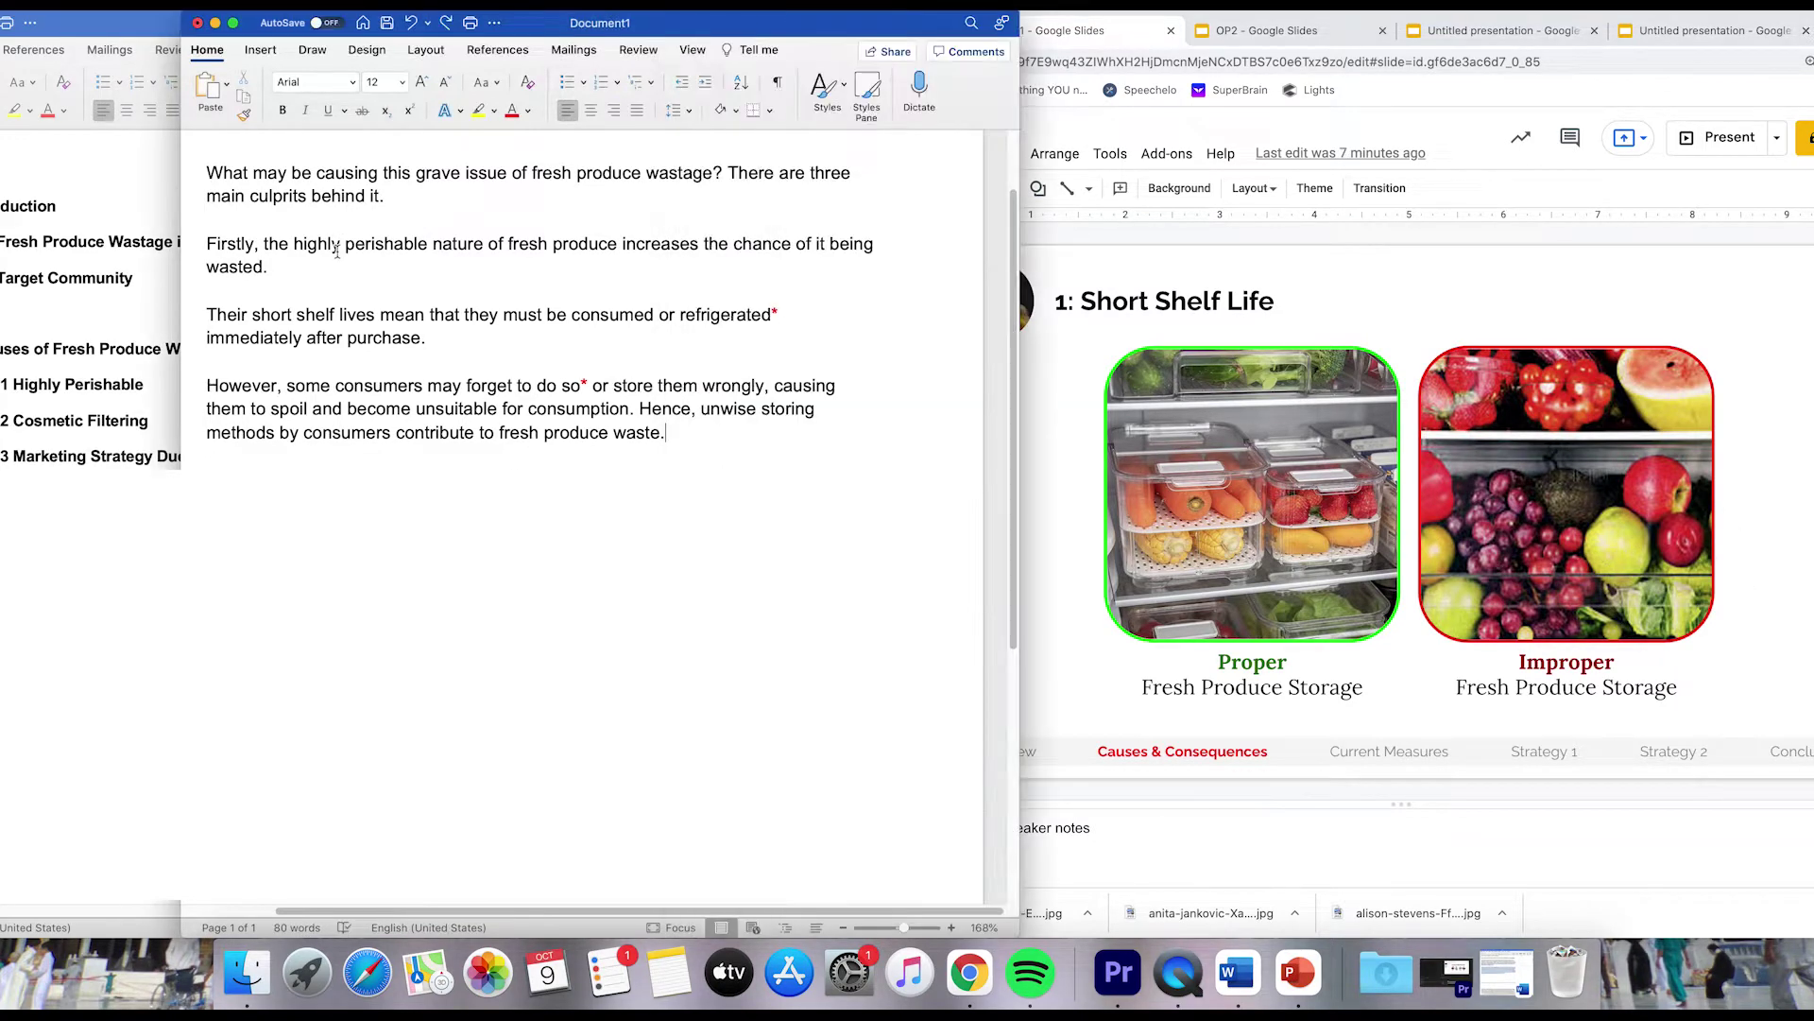
# Highlight the script's opening paragraph about fresh produce wastage, and return to slide 3 with all three causes.
pyautogui.moveTo(210, 173); pyautogui.dragTo(437, 206)
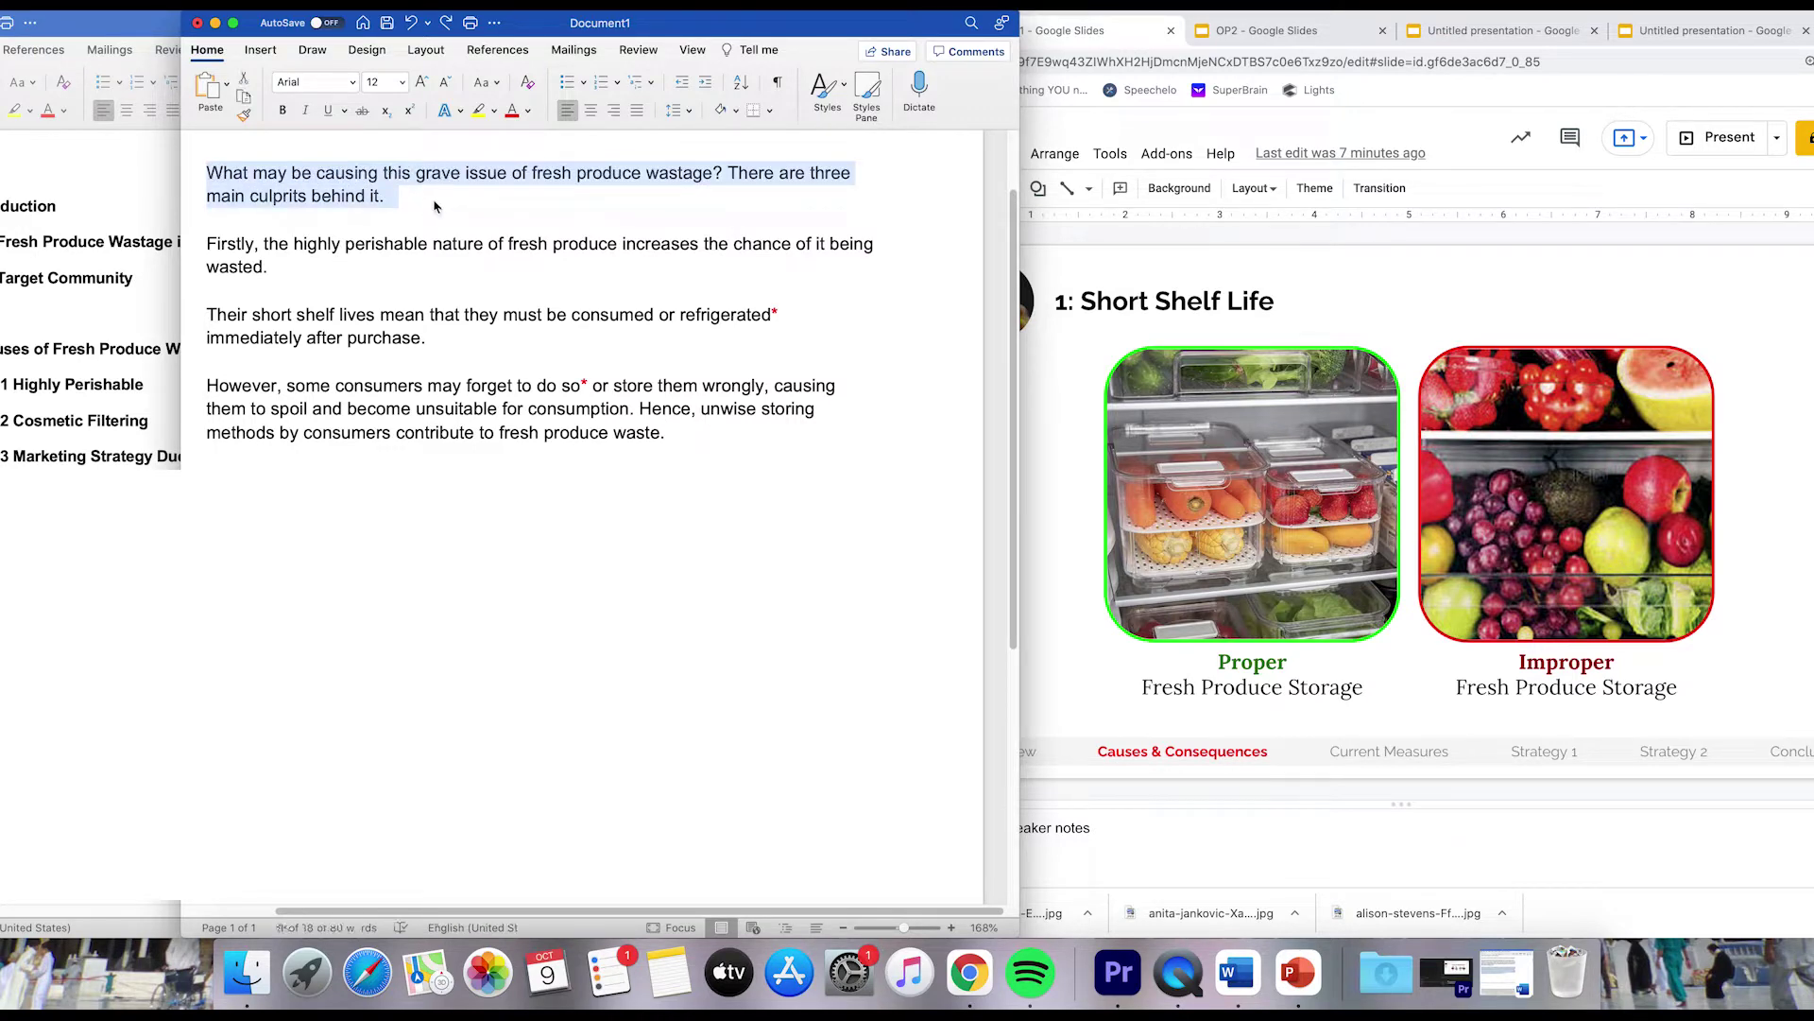
pyautogui.click(1107, 209)
pyautogui.click(767, 399)
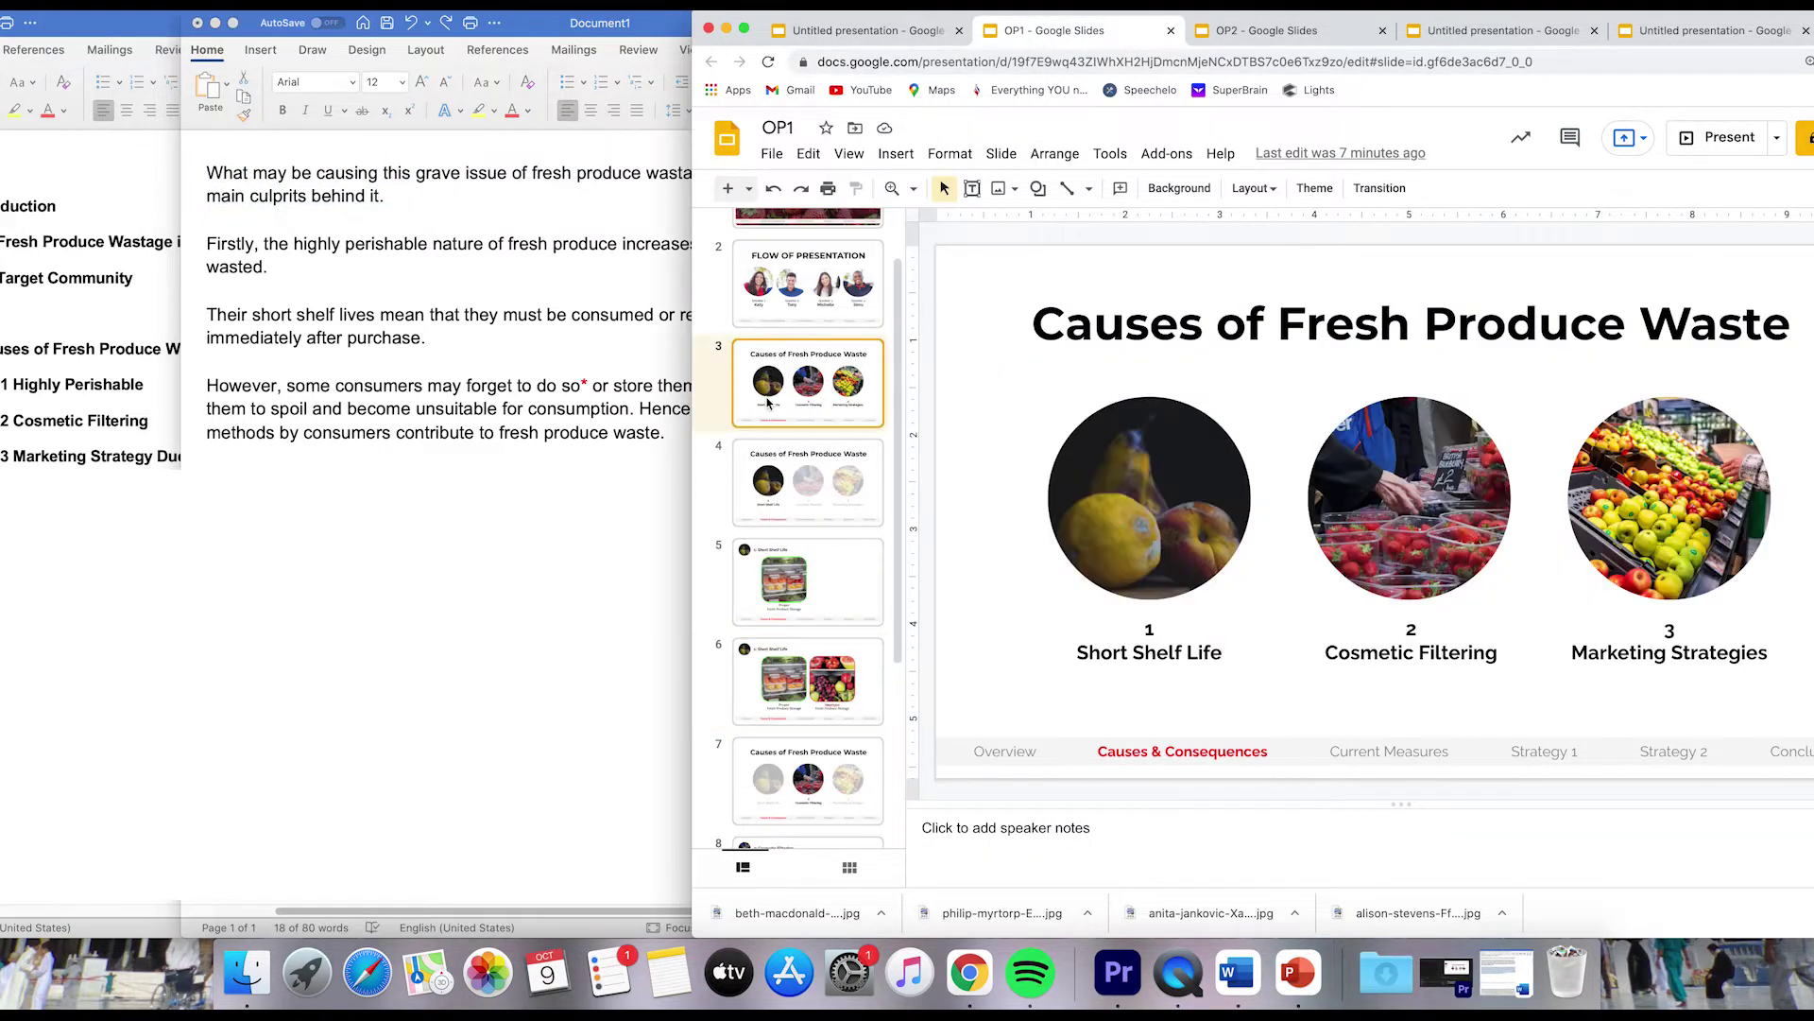
# Highlight the script's opening paragraph again, followed by the "Firstly" paragraph below it.
pyautogui.click(374, 205)
pyautogui.click(323, 194)
pyautogui.tripleClick(322, 194)
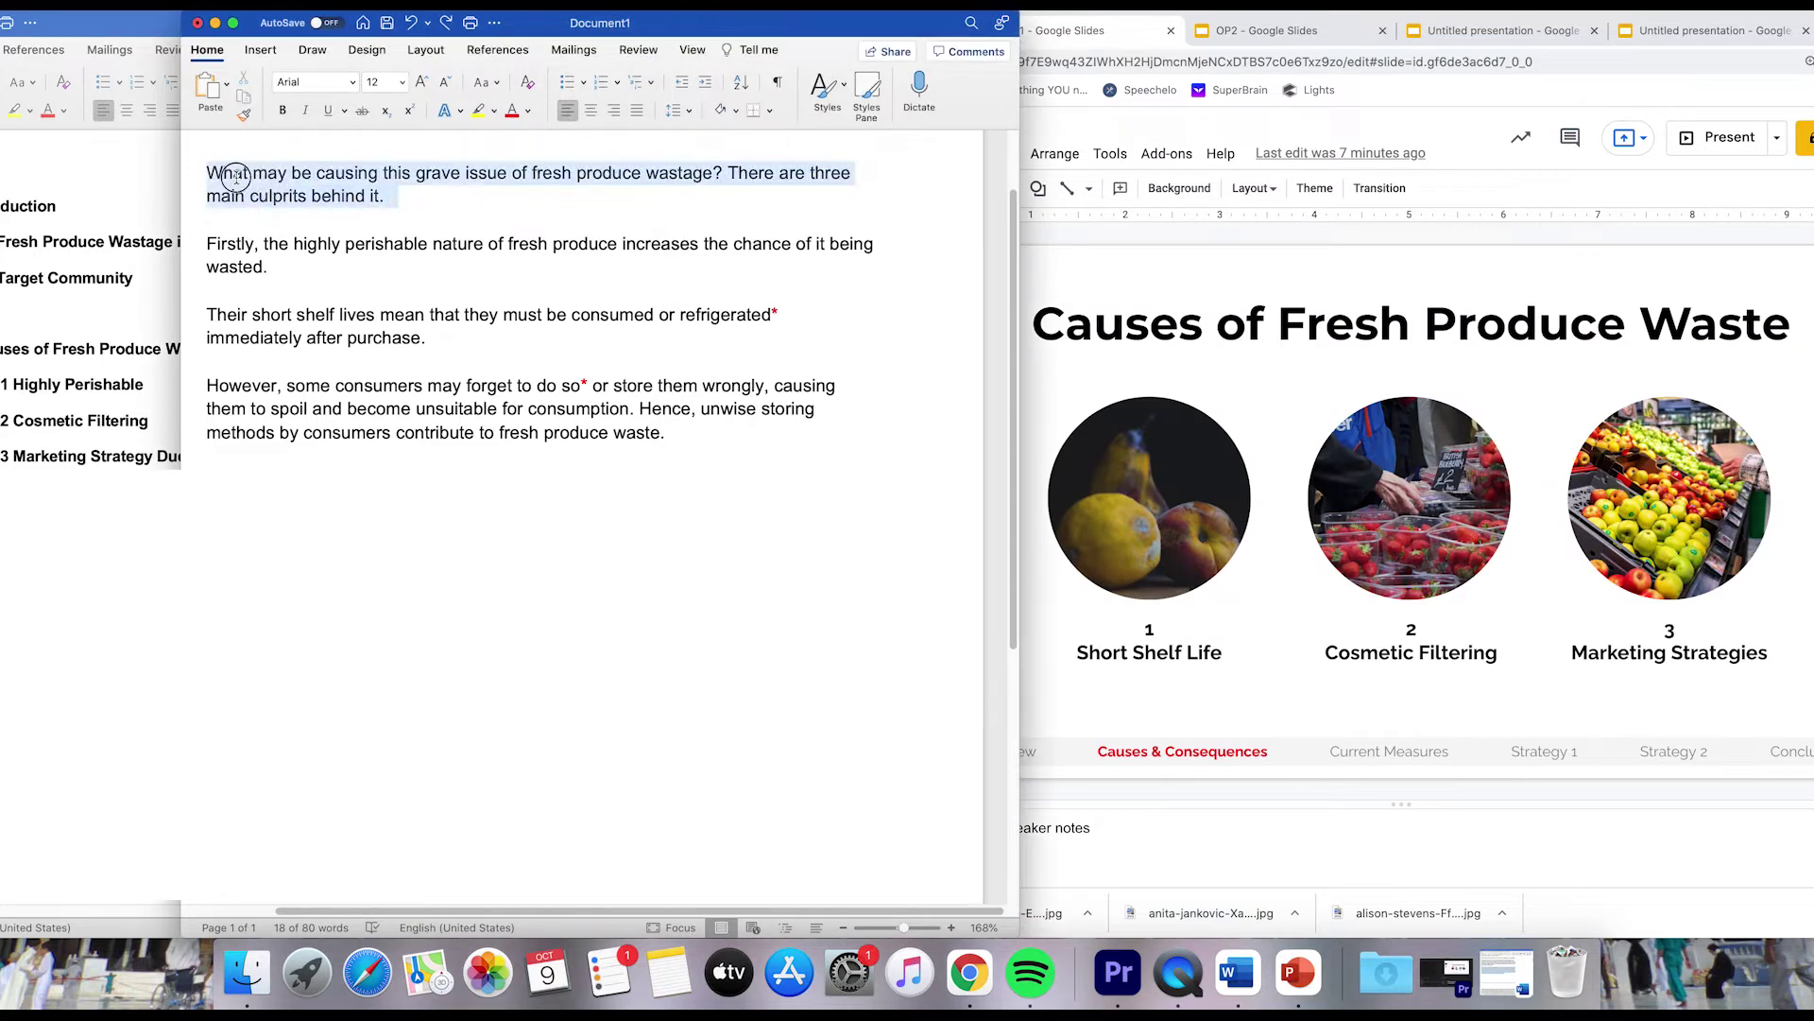
pyautogui.tripleClick(223, 243)
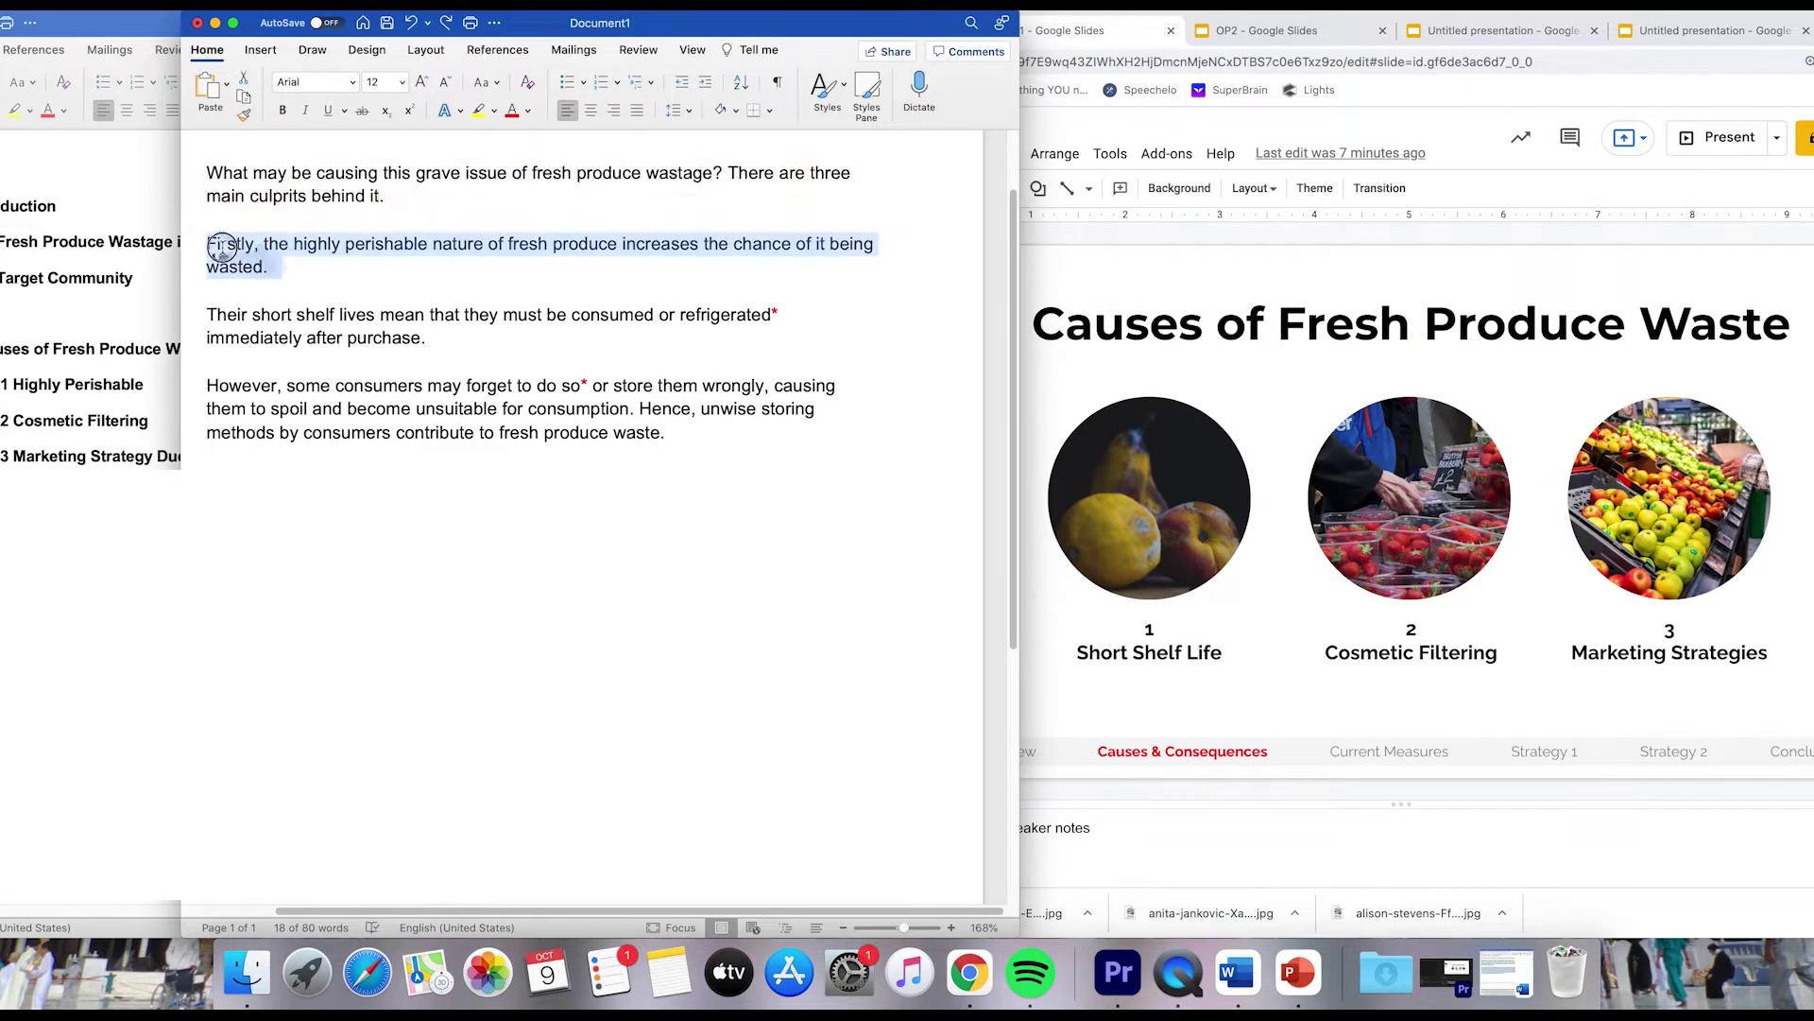
# Open slide 4 focusing on short shelf life, and highlight the script's "Their short shelf lives" paragraph.
pyautogui.click(1135, 288)
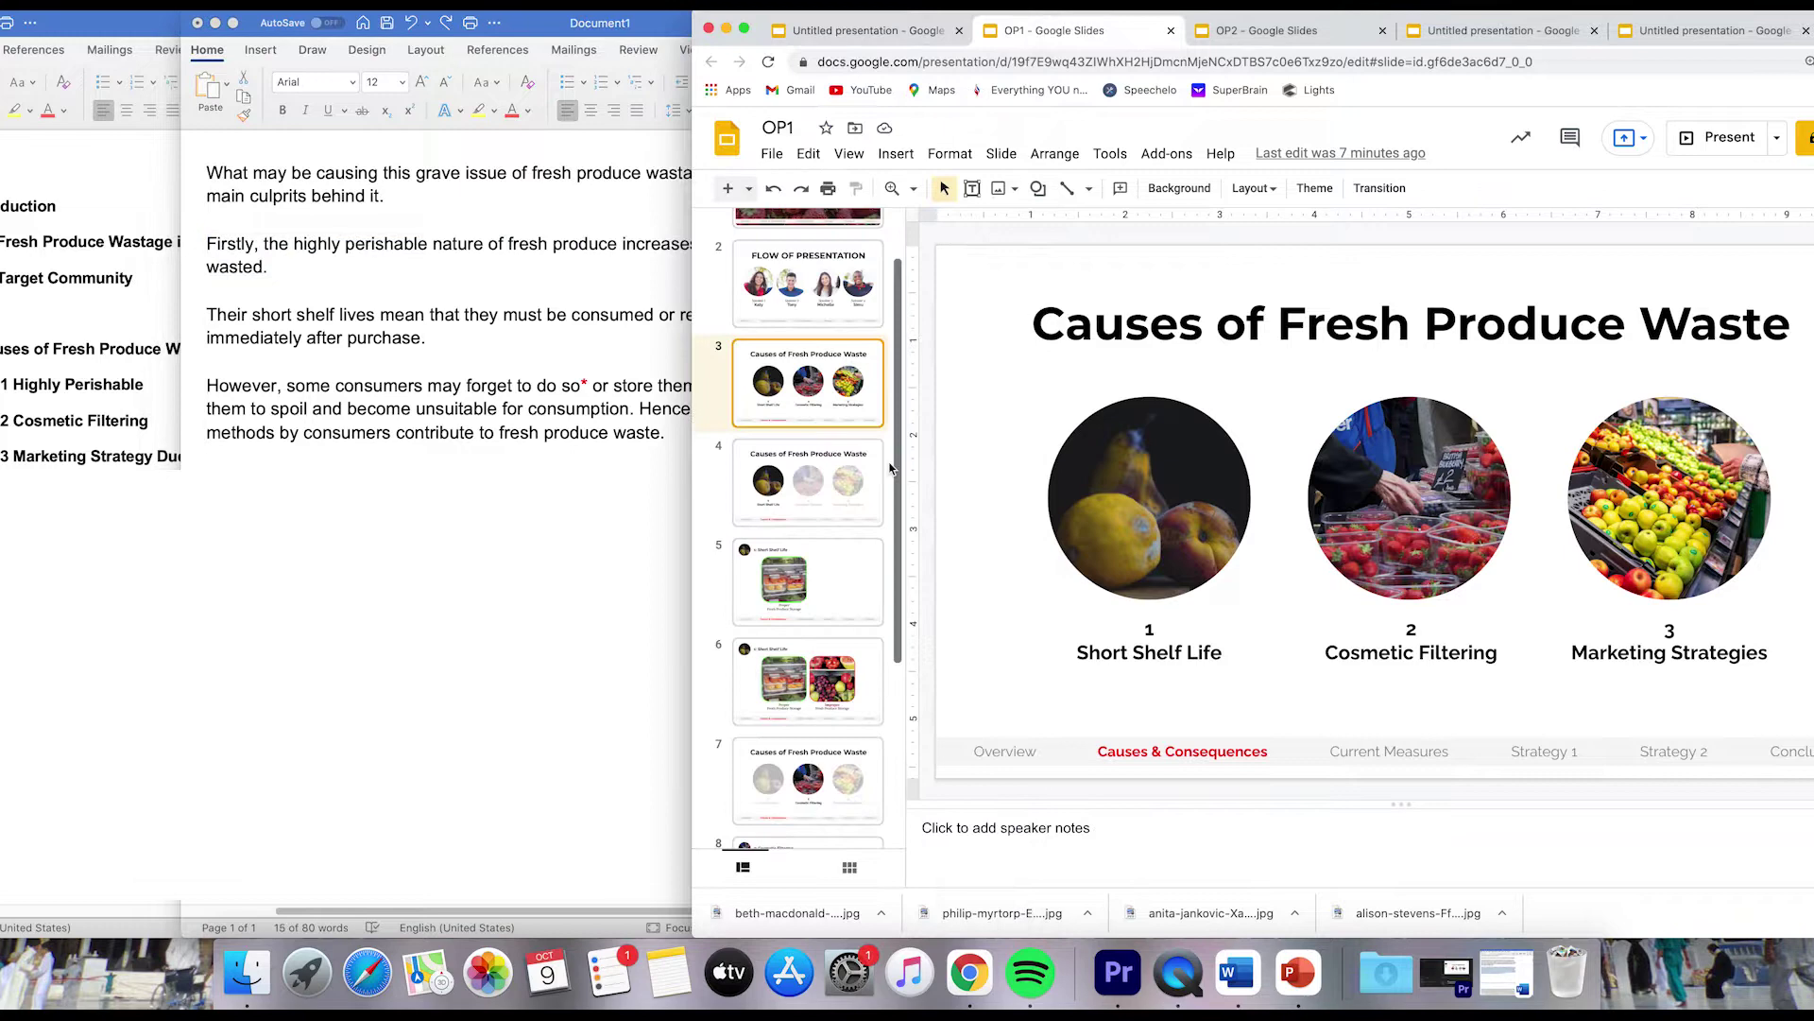
pyautogui.click(841, 460)
pyautogui.click(210, 312)
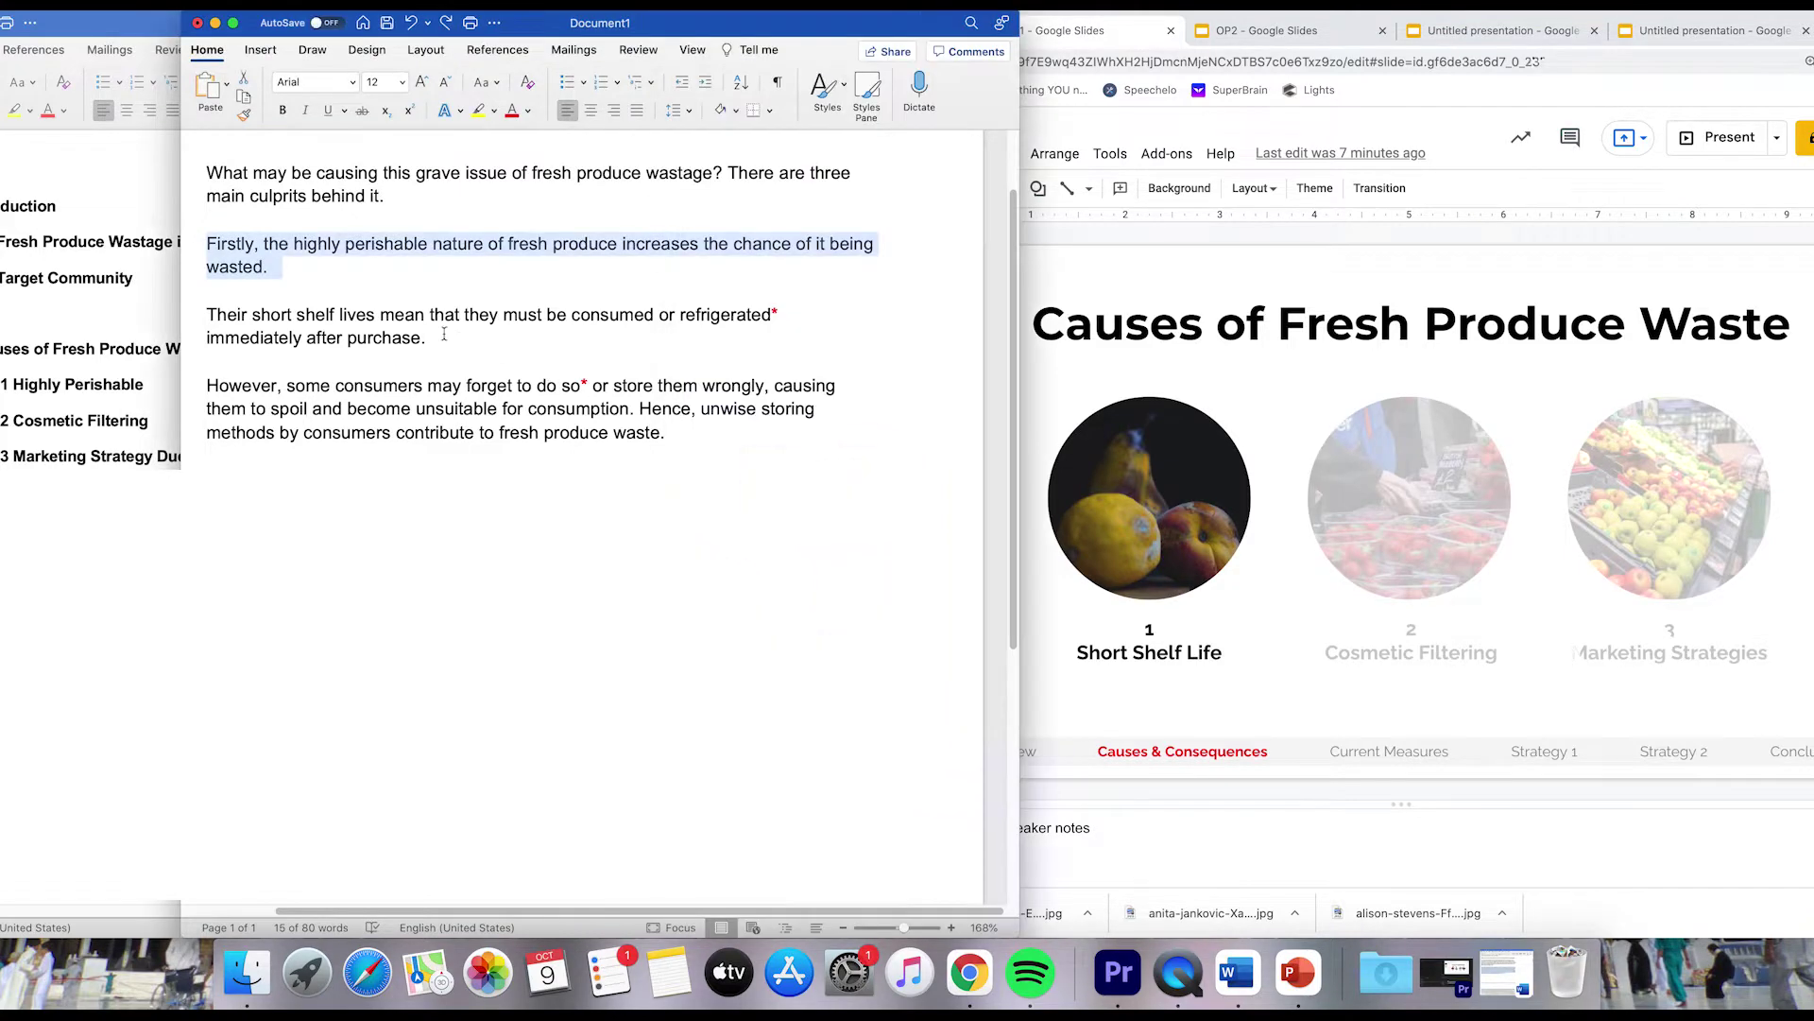
pyautogui.tripleClick(210, 312)
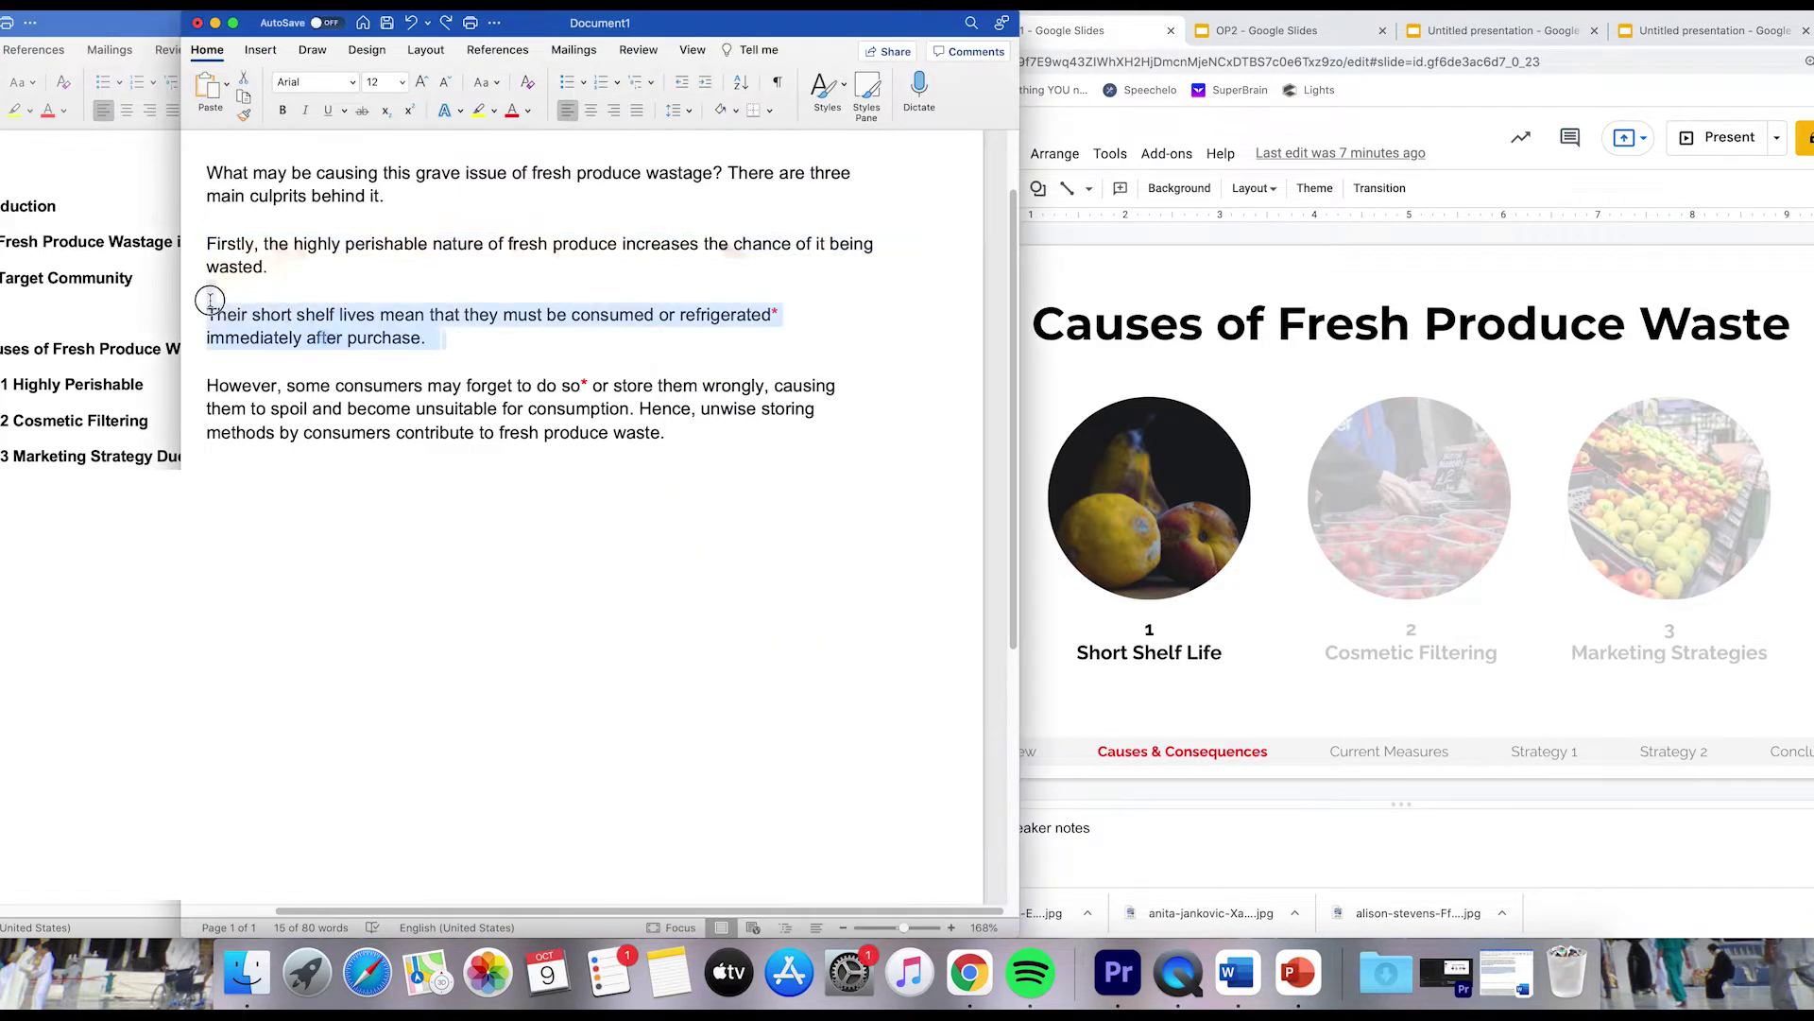
# Open slide 5 on proper fresh produce storage, and highlight the script's whole "However" paragraph.
pyautogui.click(1154, 285)
pyautogui.click(789, 609)
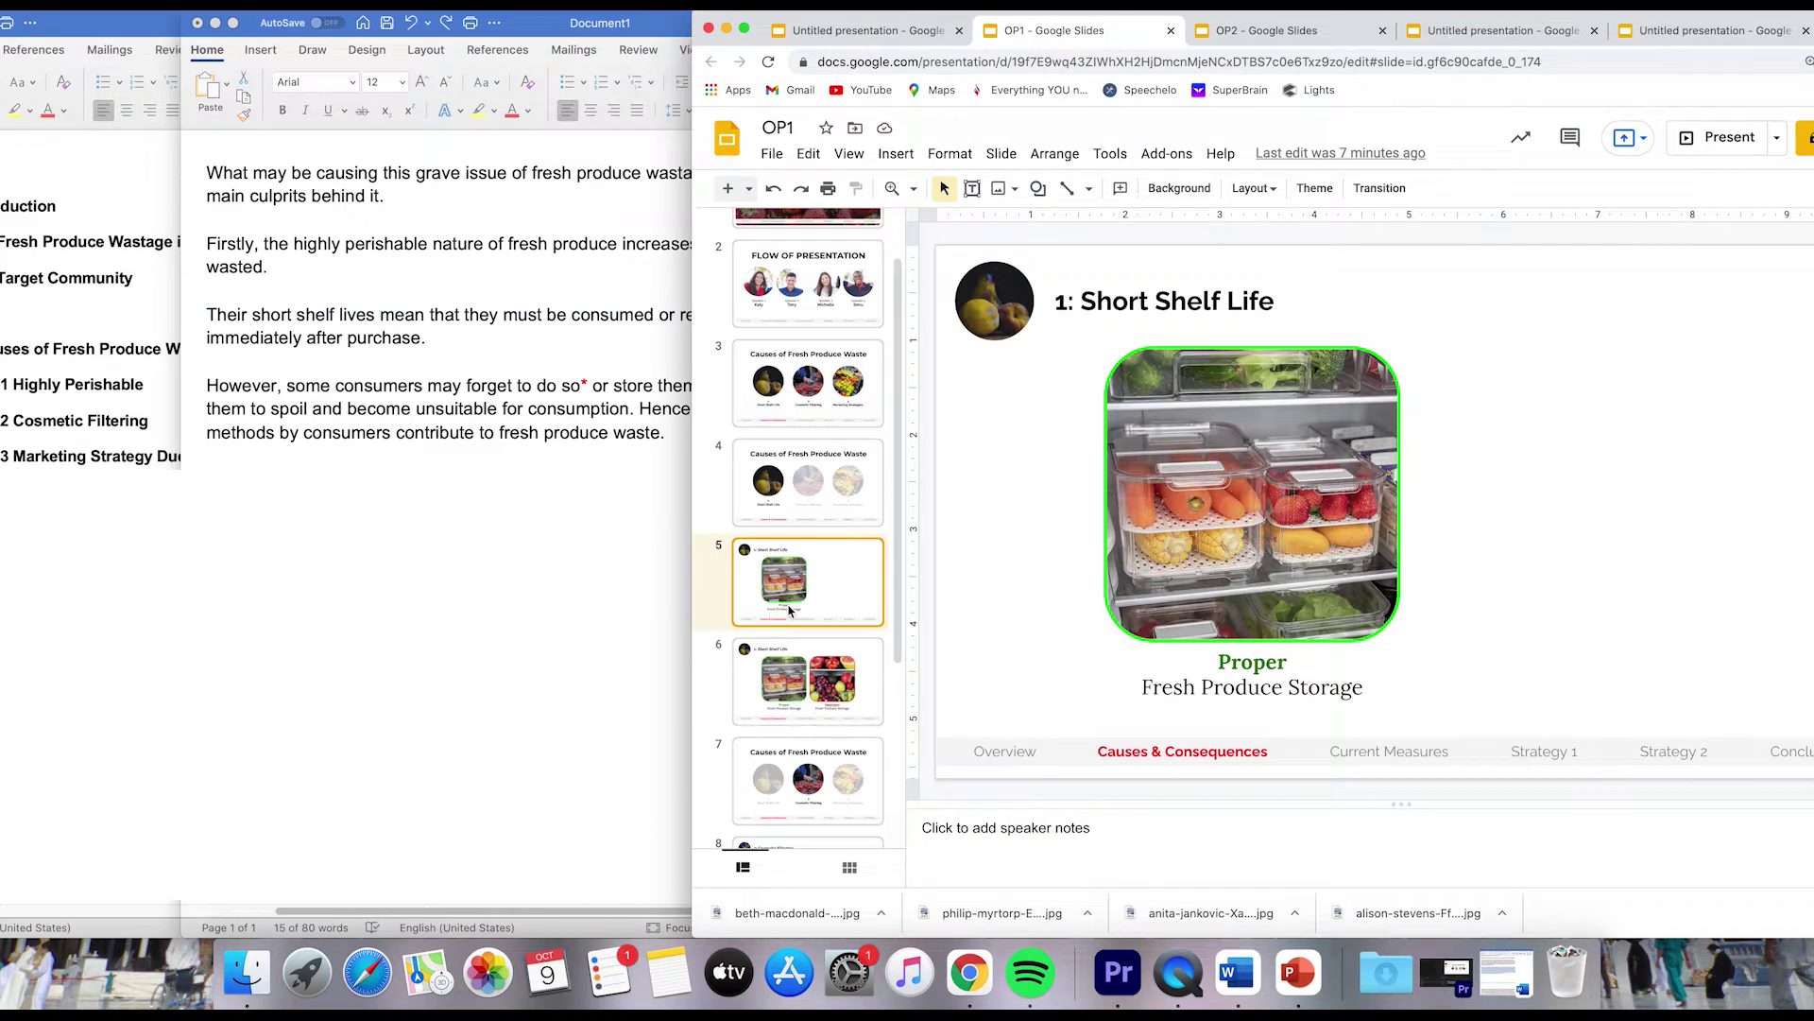
pyautogui.click(662, 438)
pyautogui.moveTo(666, 435); pyautogui.dragTo(238, 386)
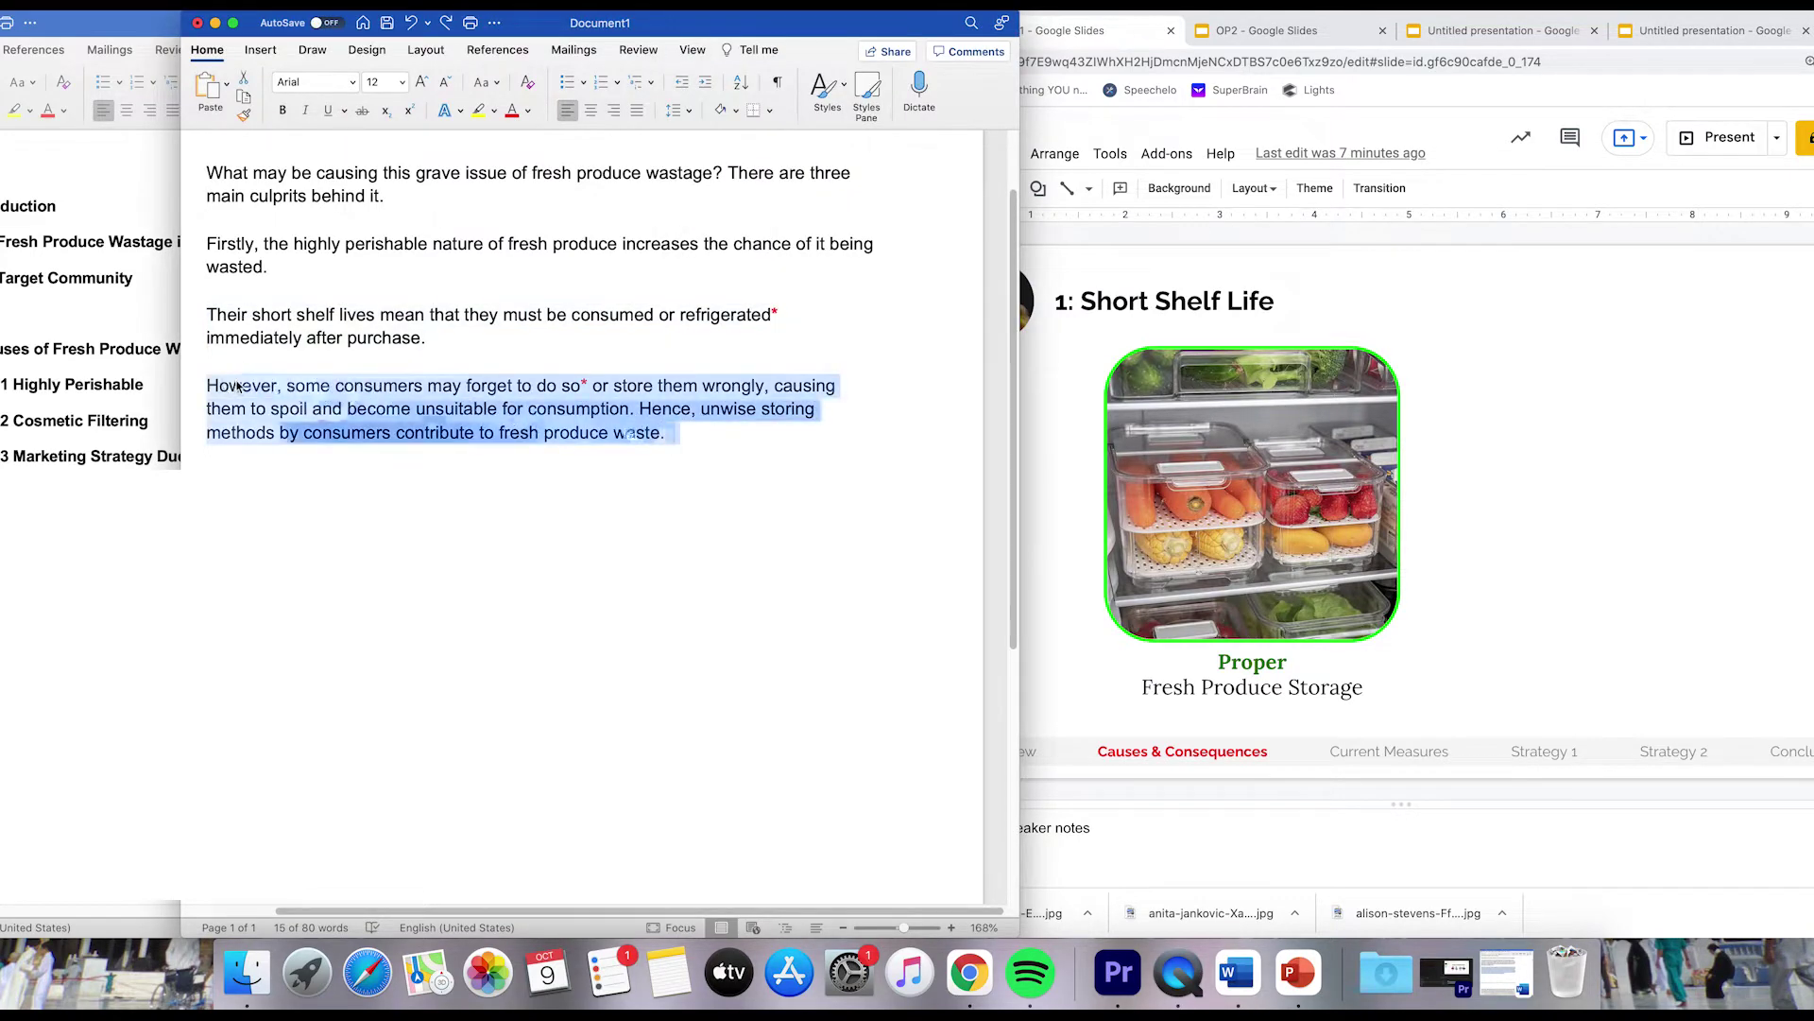
# Open slide 6 comparing proper and improper storage, and arrange the report outline and script windows side by side.
pyautogui.click(1044, 499)
pyautogui.click(877, 690)
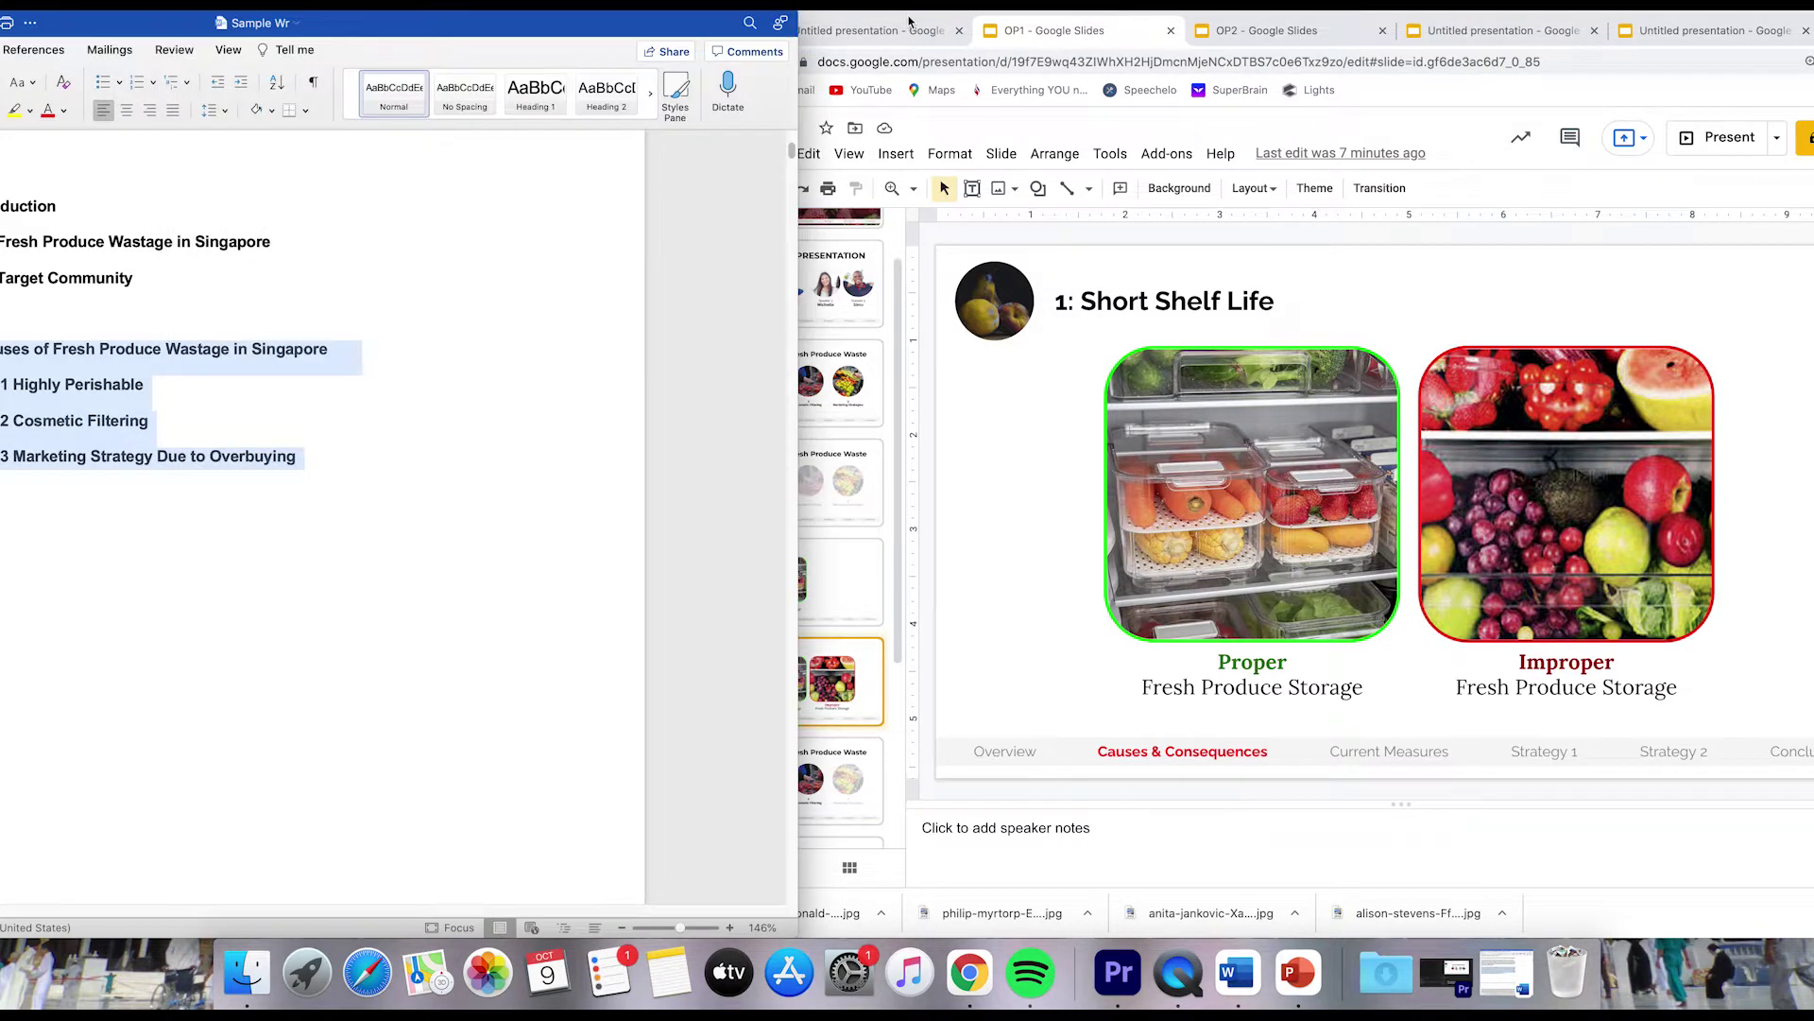
pyautogui.moveTo(909, 20); pyautogui.dragTo(1350, 23)
pyautogui.click(821, 28)
pyautogui.moveTo(820, 28); pyautogui.dragTo(1582, 24)
pyautogui.moveTo(615, 30); pyautogui.dragTo(738, 29)
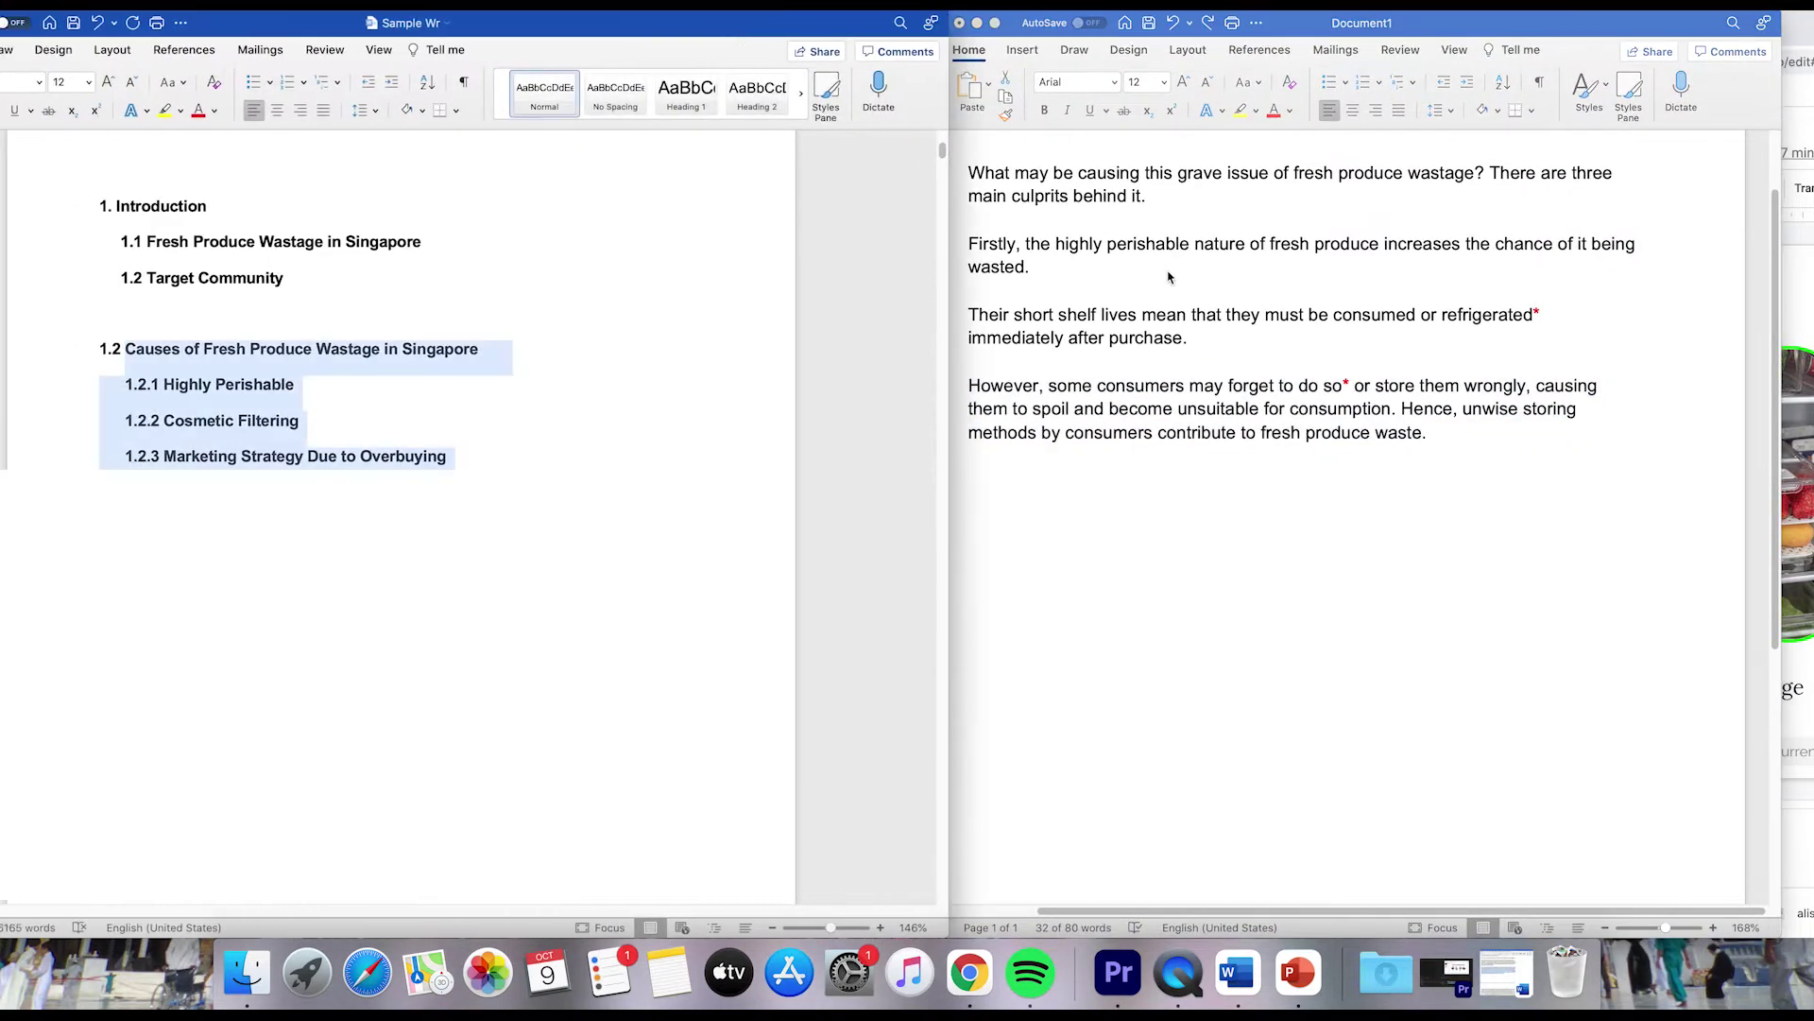
# Highlight the script from "Firstly" to the start of "However", and examine the report's section 1.2.1 Highly Perishable.
pyautogui.click(1047, 223)
pyautogui.moveTo(1046, 223); pyautogui.dragTo(1189, 387)
pyautogui.click(337, 411)
pyautogui.click(411, 419)
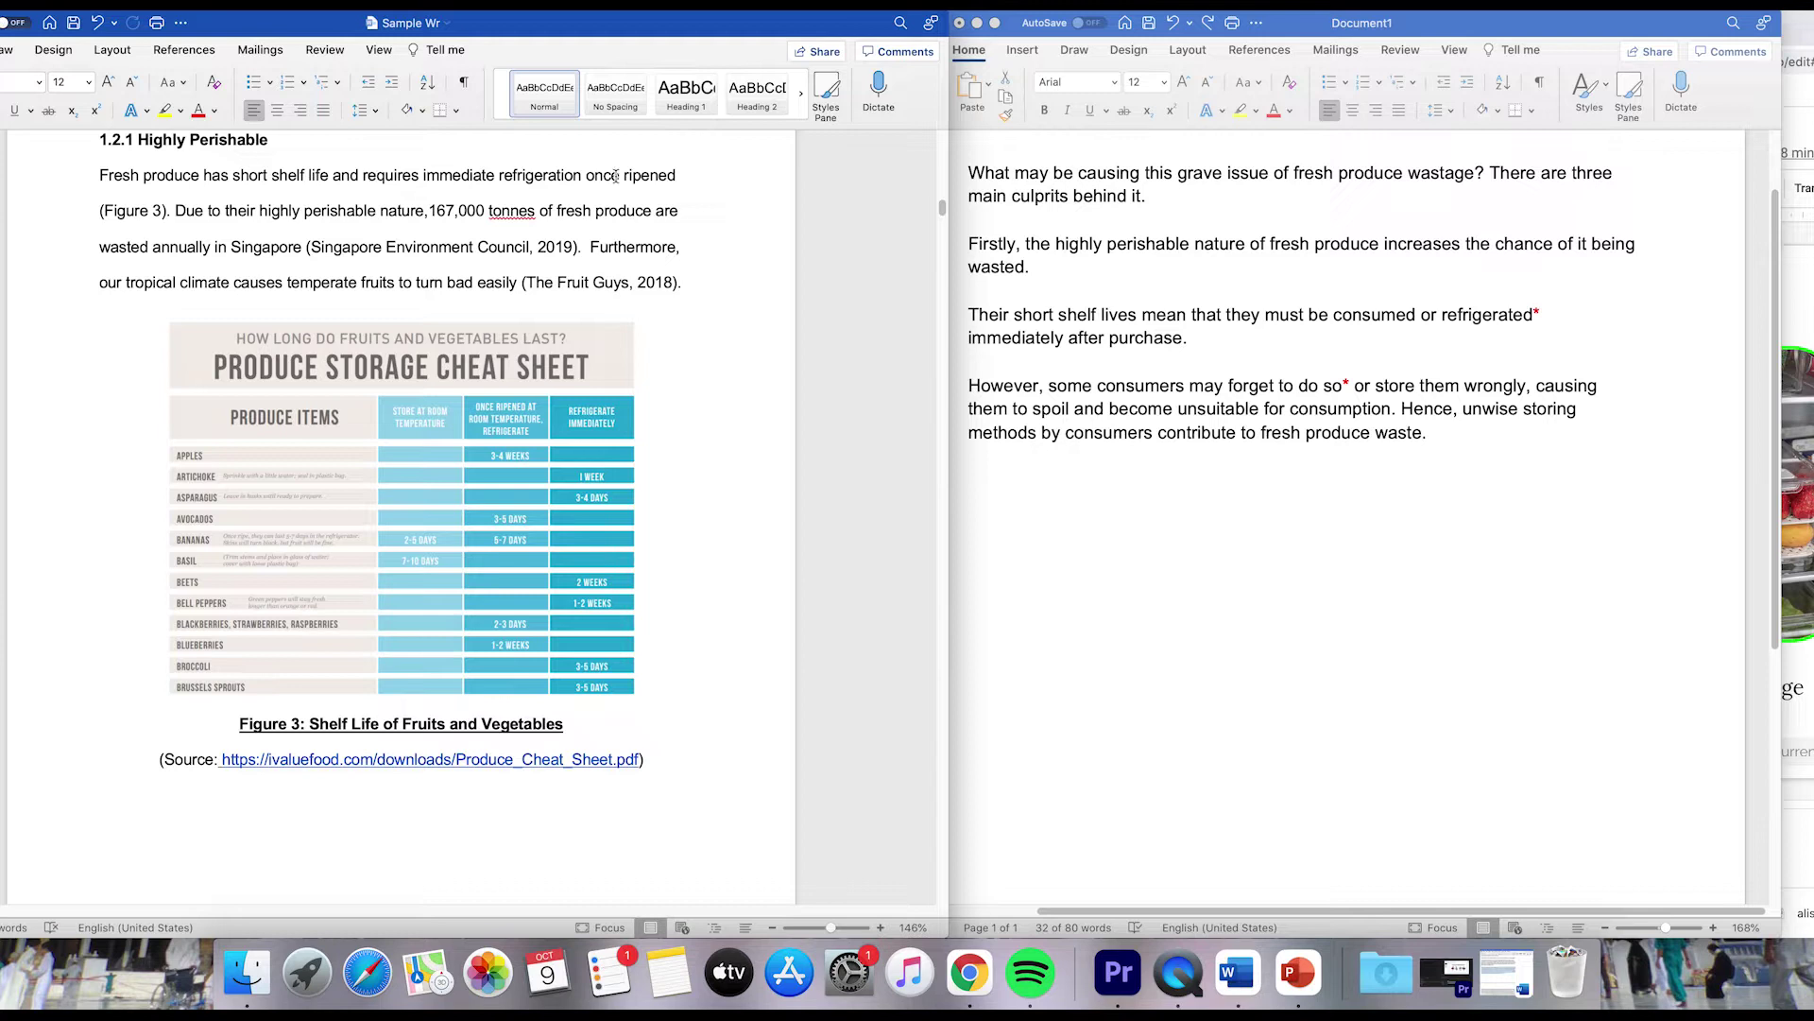
pyautogui.moveTo(100, 179); pyautogui.dragTo(393, 238)
pyautogui.click(630, 281)
# Highlight the entire presentation script, and return to the report's Highly Perishable section for comparison.
pyautogui.click(1035, 243)
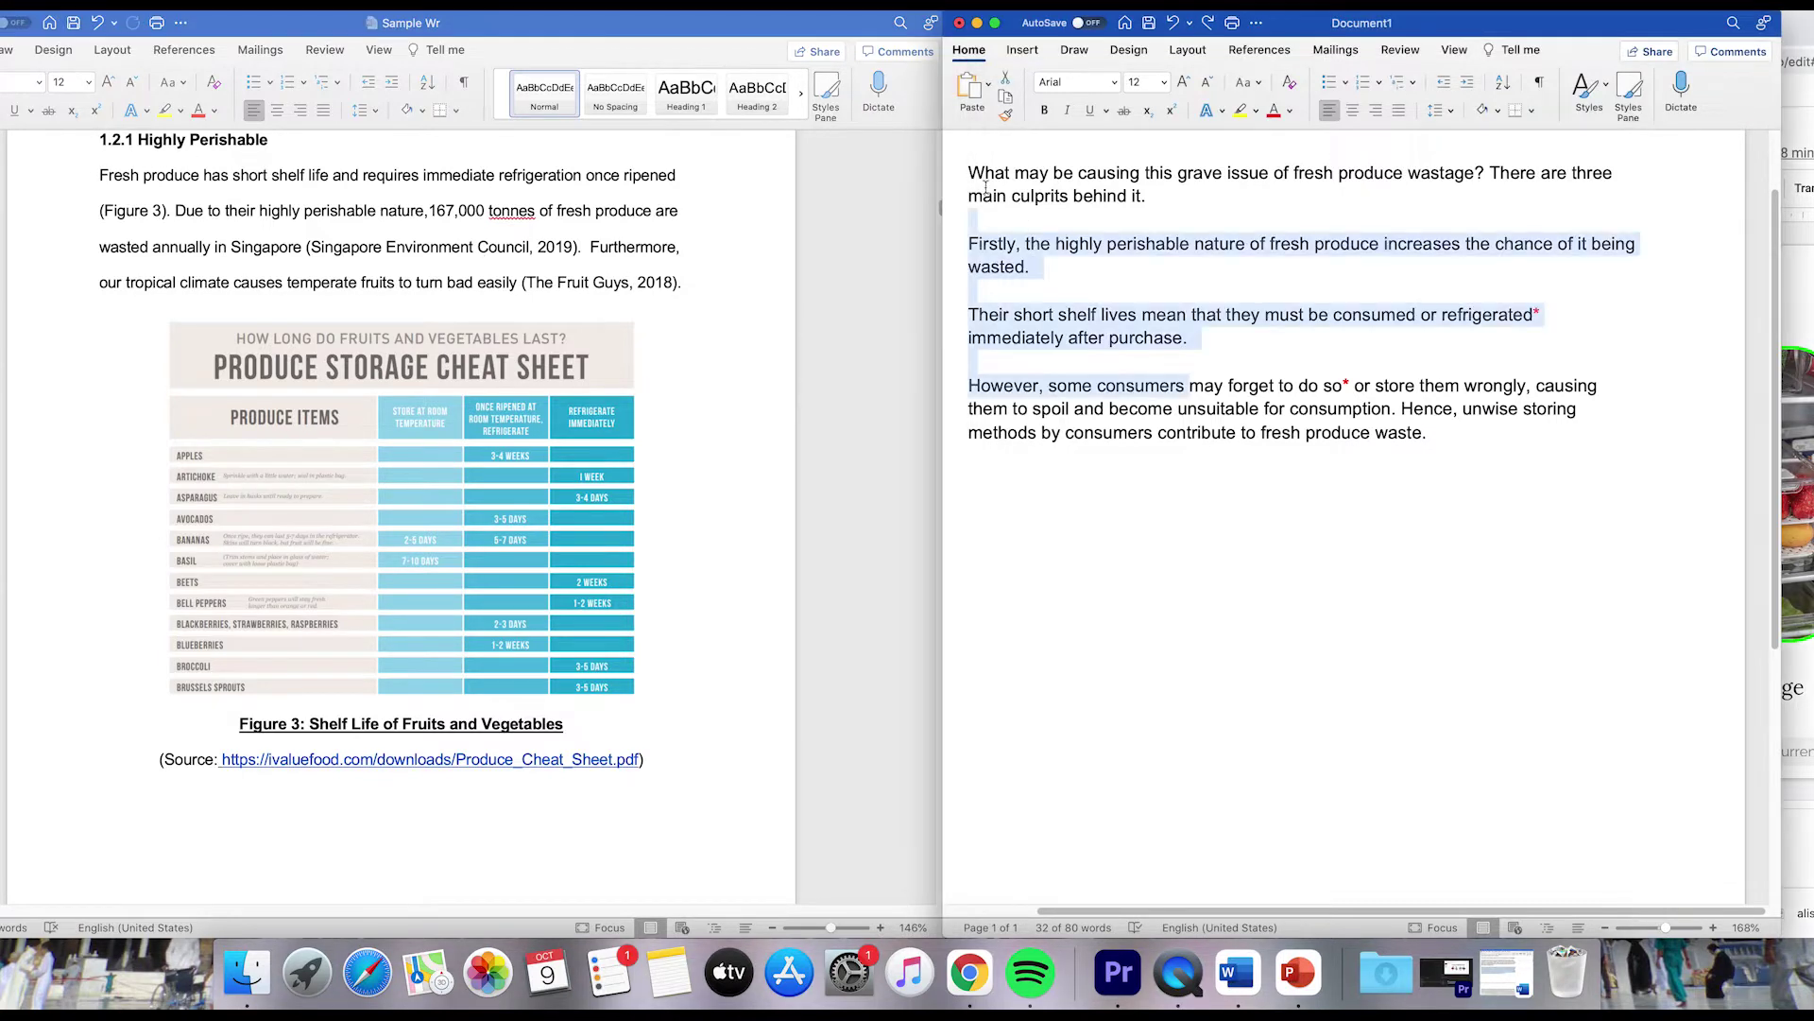
pyautogui.moveTo(973, 172); pyautogui.dragTo(1460, 428)
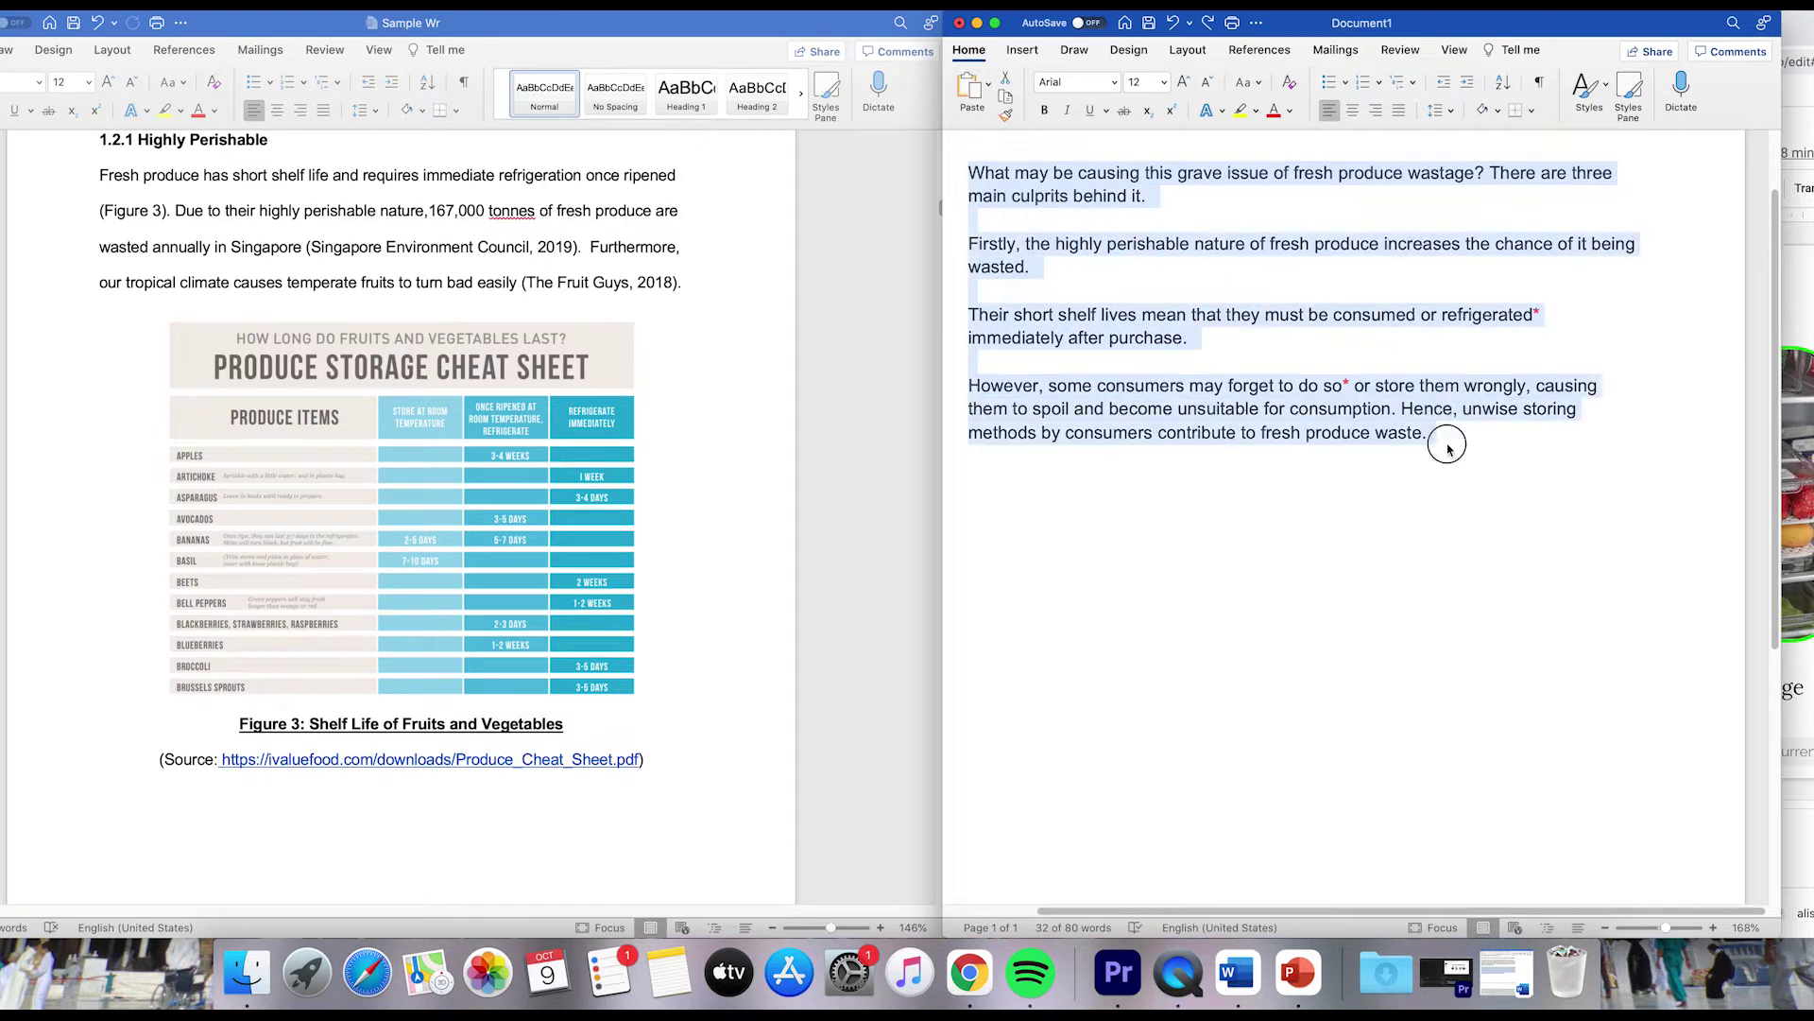
pyautogui.click(1456, 440)
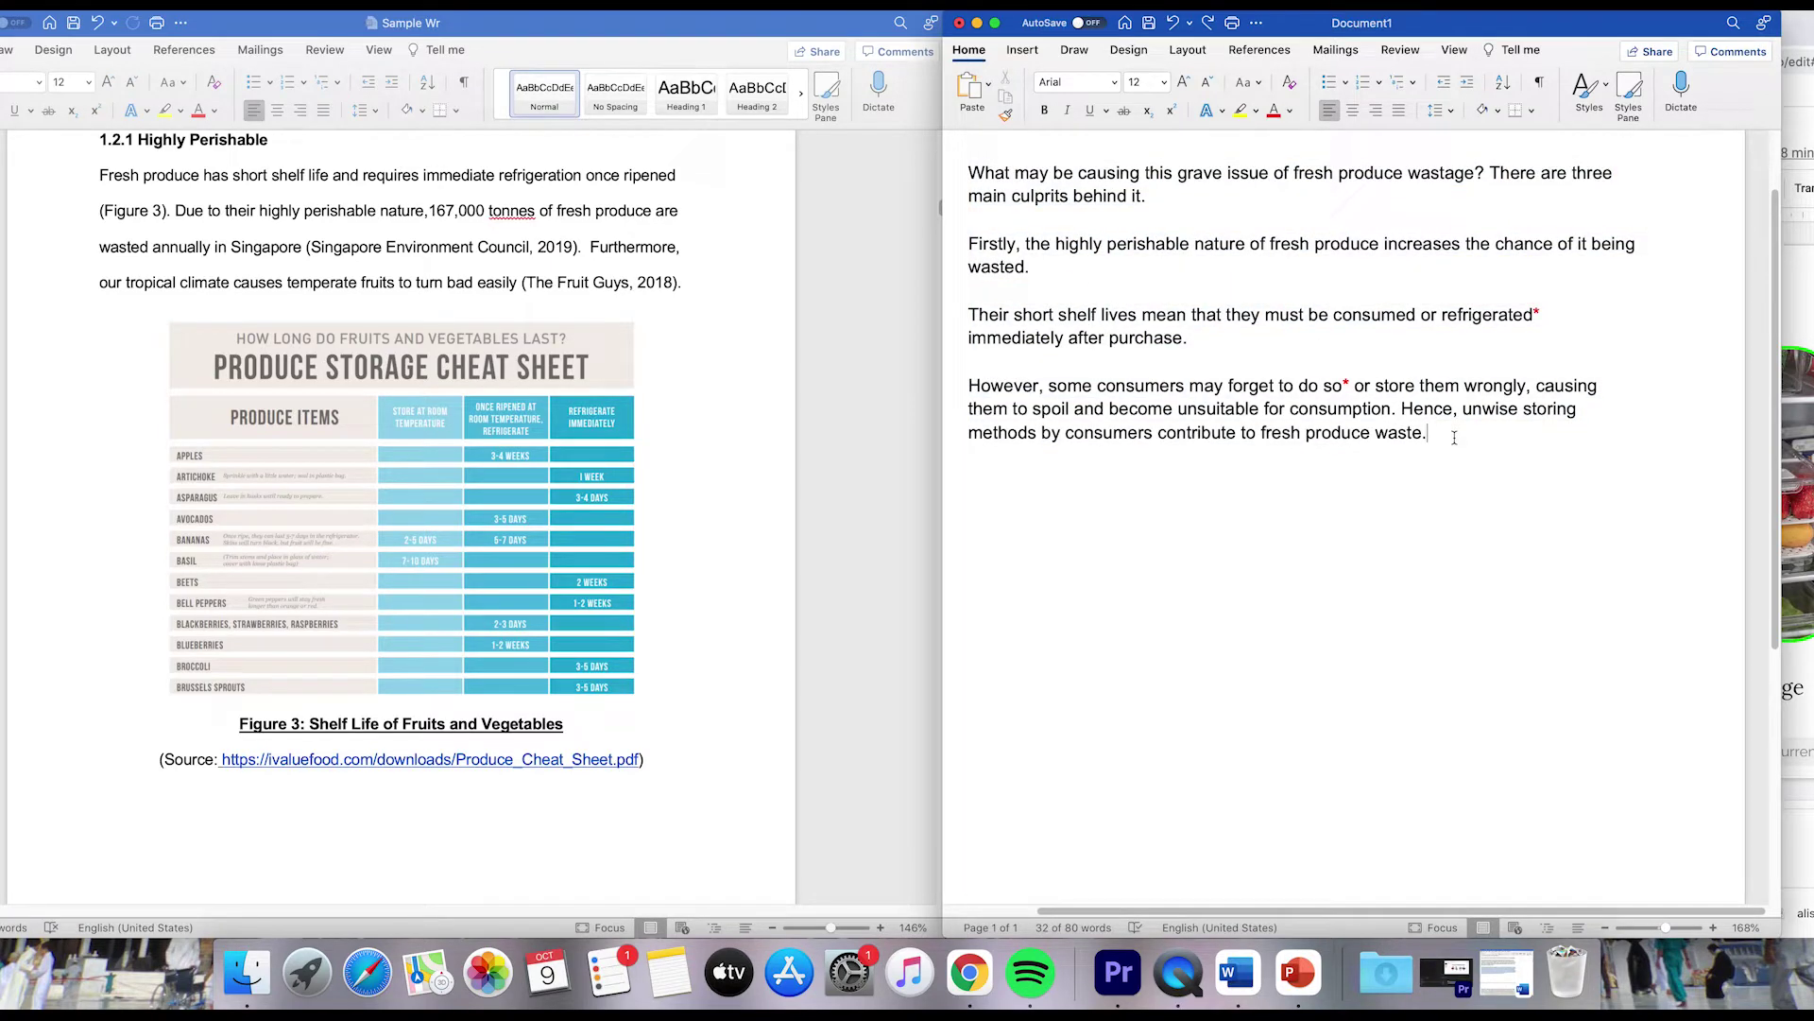
pyautogui.click(561, 223)
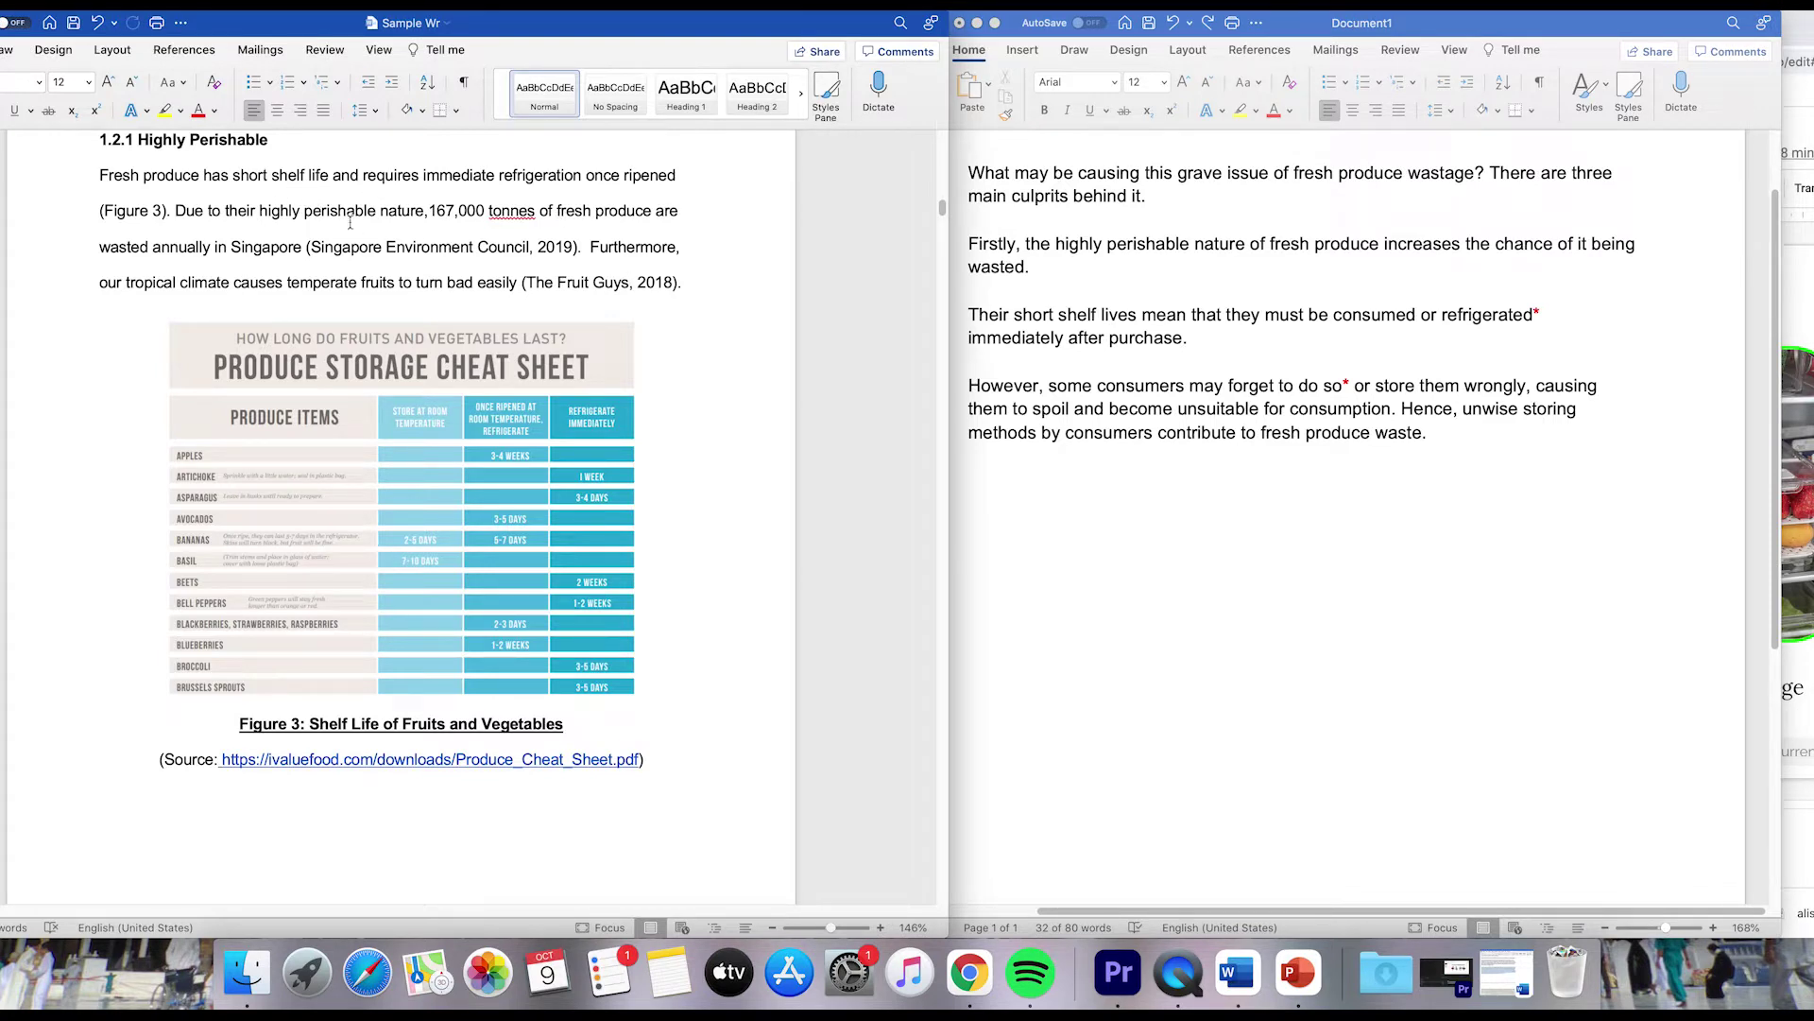
# Highlight the script from its opening question to the "However" paragraph, and place the slides window beside it.
pyautogui.click(1116, 236)
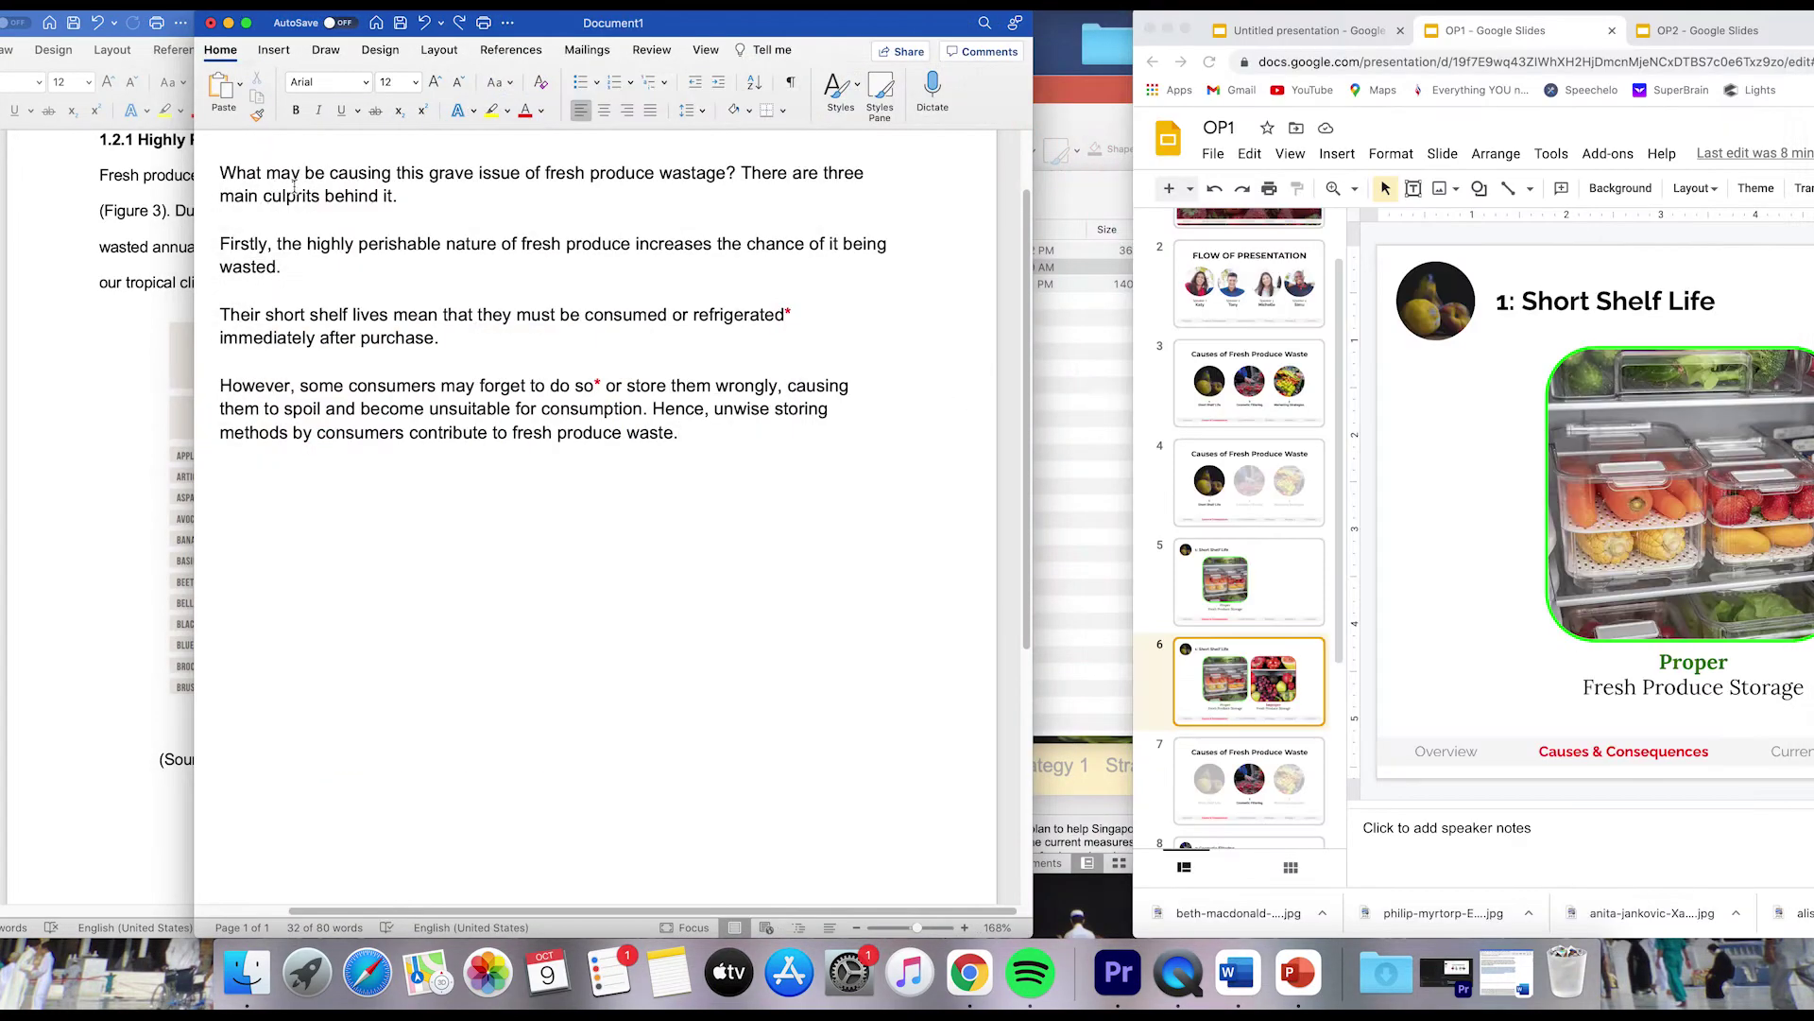
pyautogui.moveTo(294, 185); pyautogui.dragTo(605, 430)
pyautogui.click(618, 432)
pyautogui.moveTo(1770, 19); pyautogui.dragTo(1321, 52)
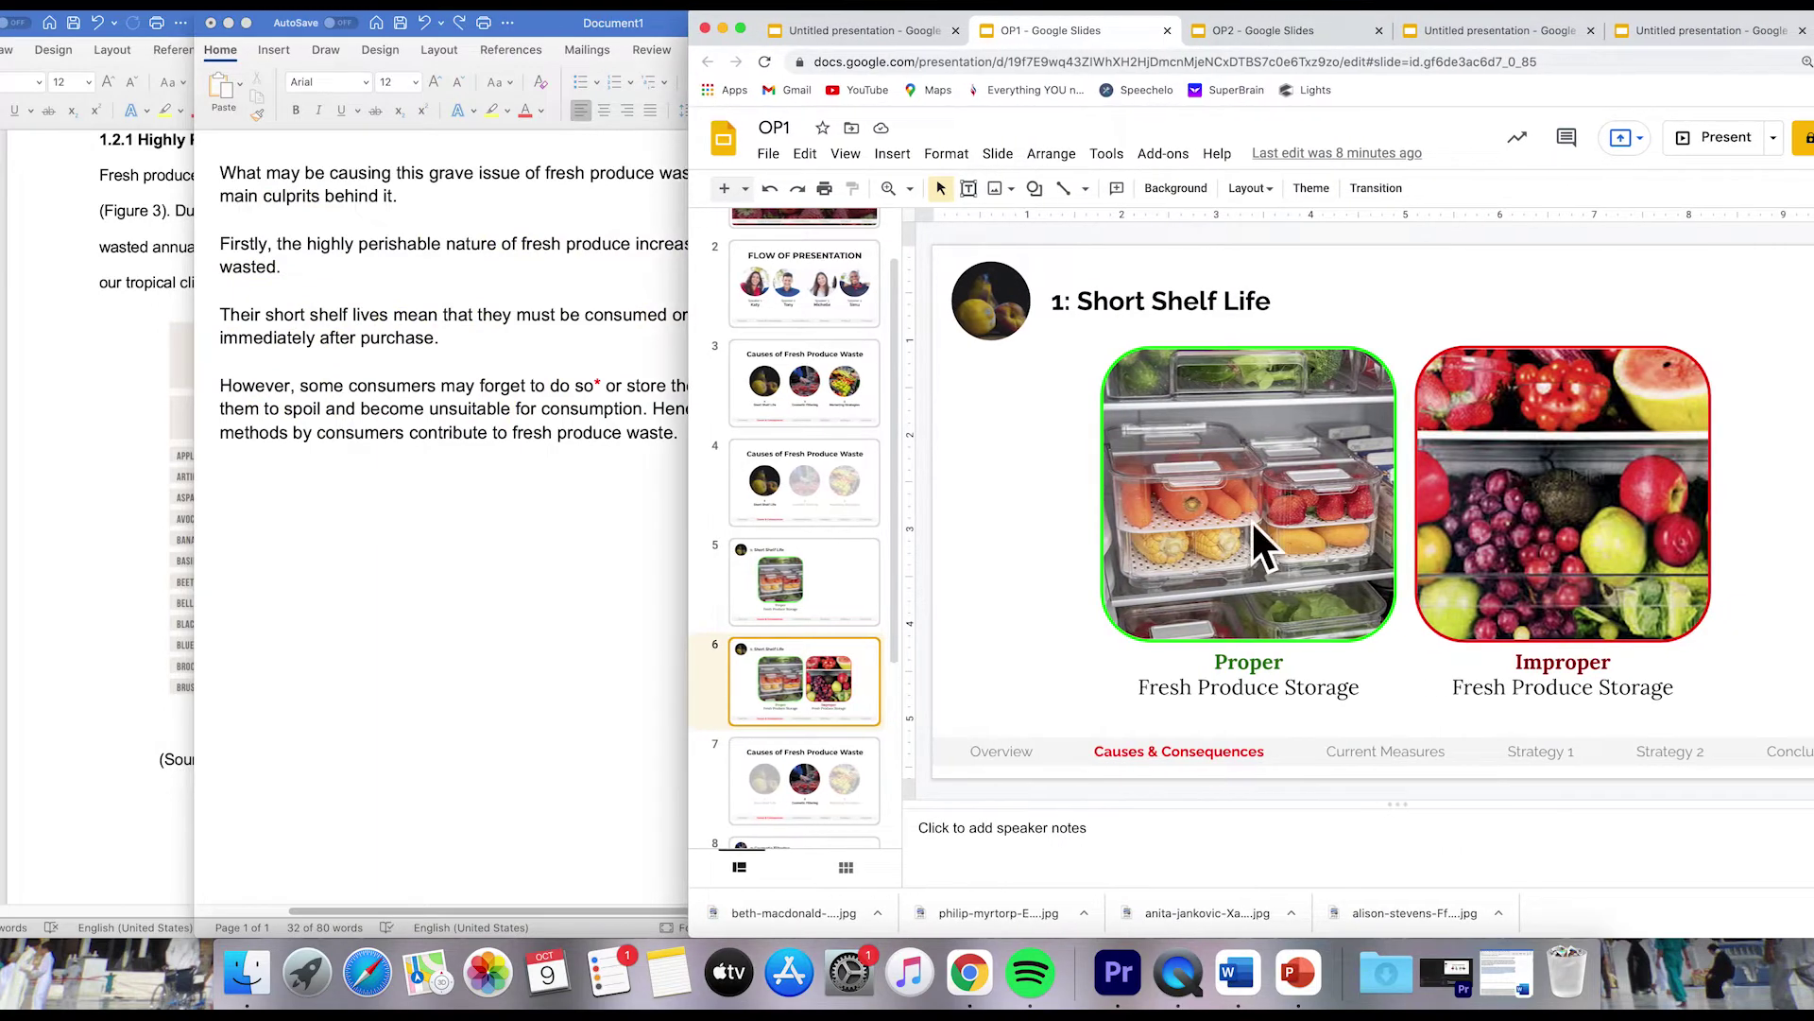
# View slide 3 with all three causes of fresh produce waste, and slide 2 showing the flow of presentation.
pyautogui.click(813, 388)
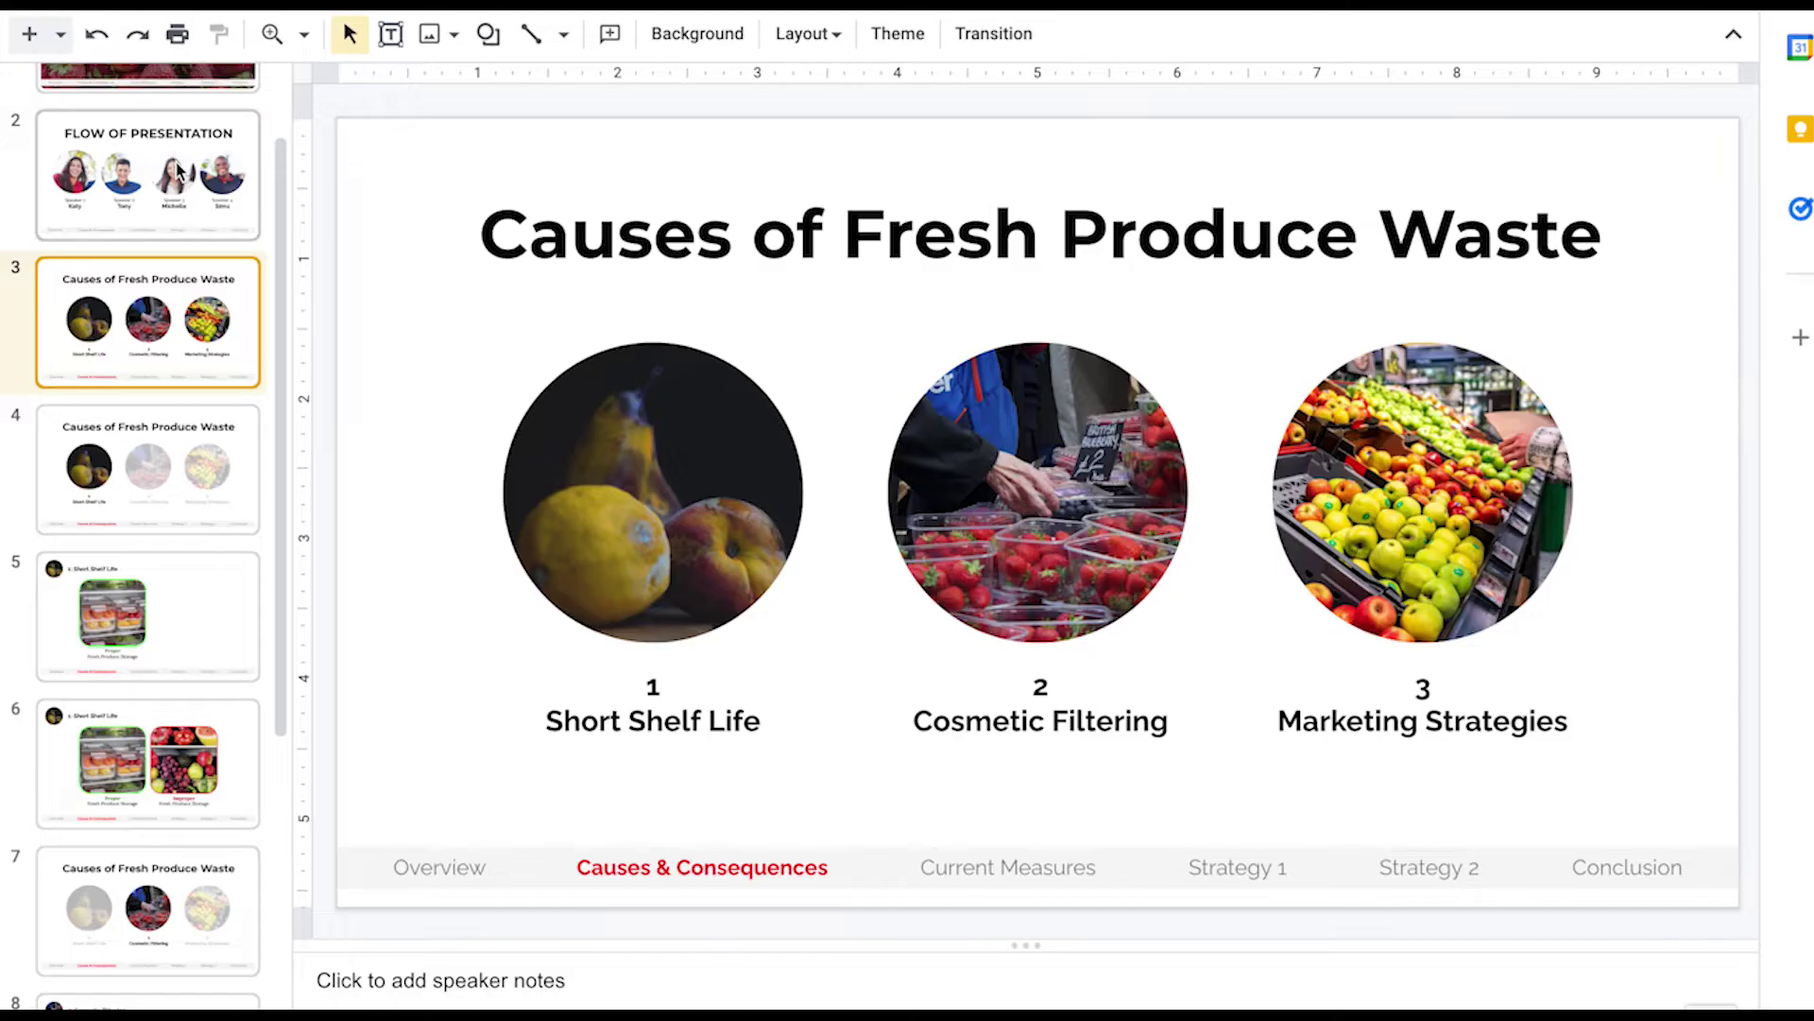
pyautogui.click(178, 170)
pyautogui.scroll(1, 178, 199)
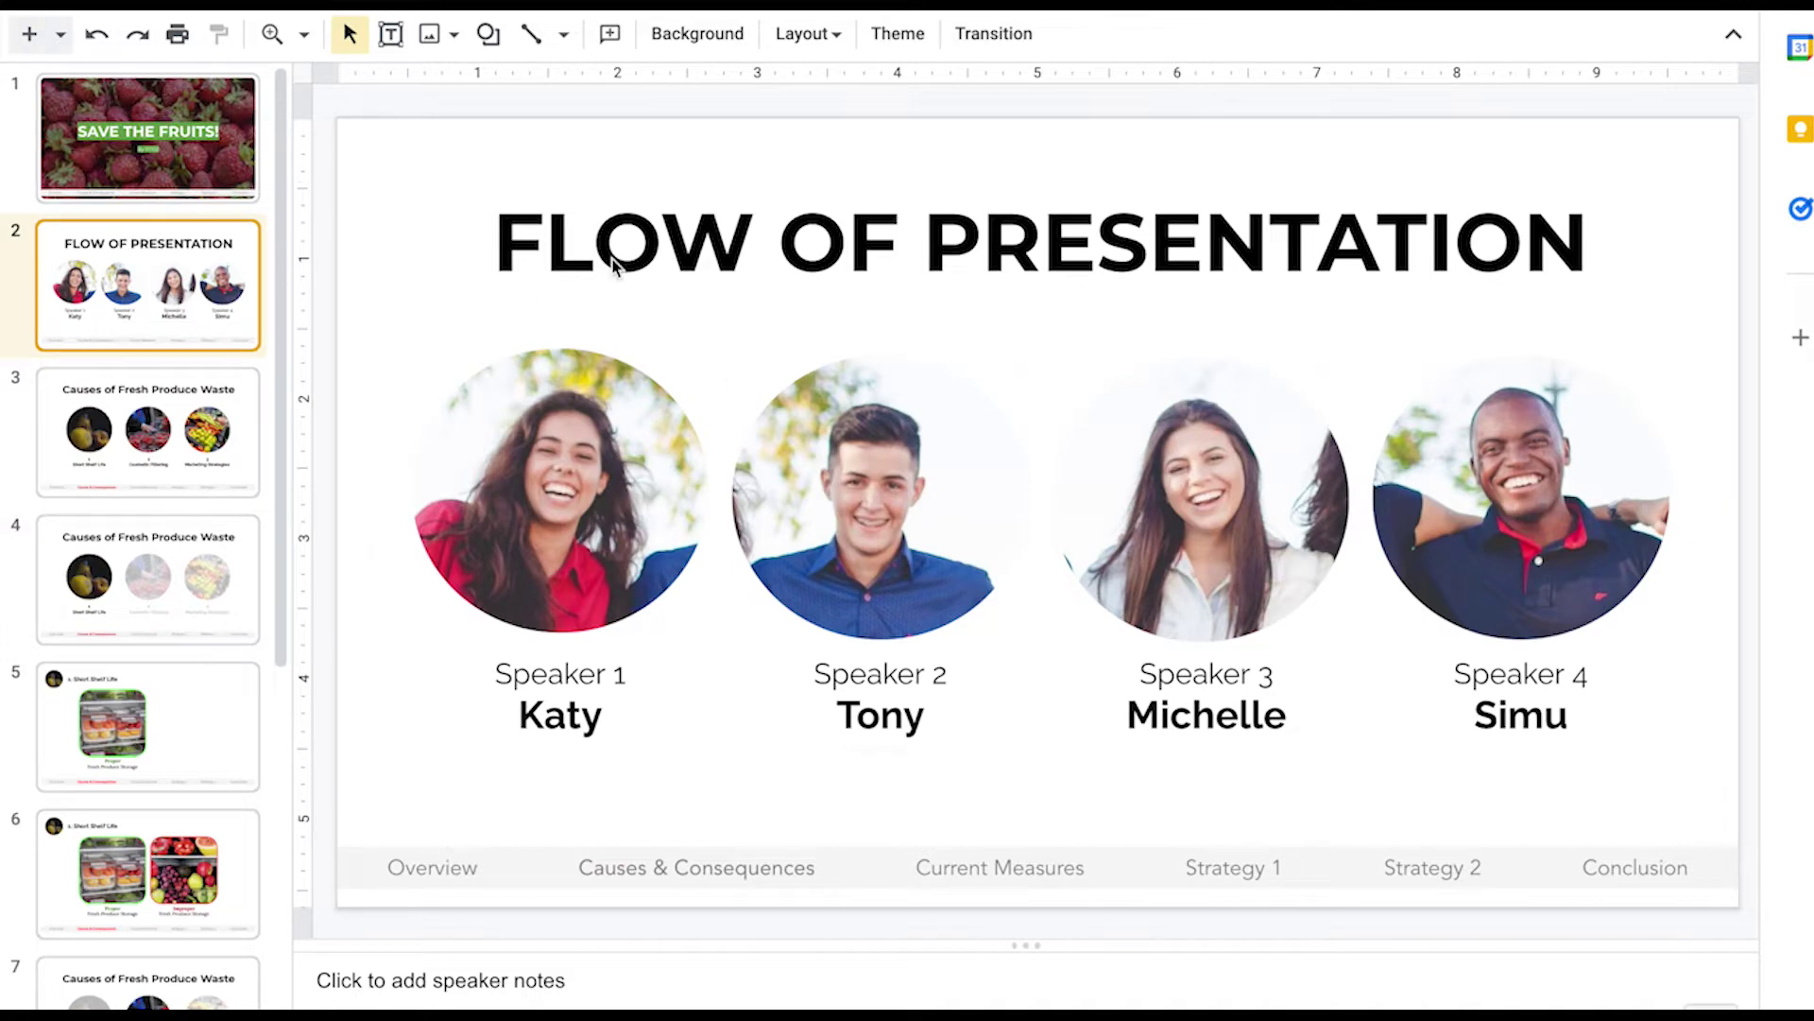
pyautogui.press('Down')
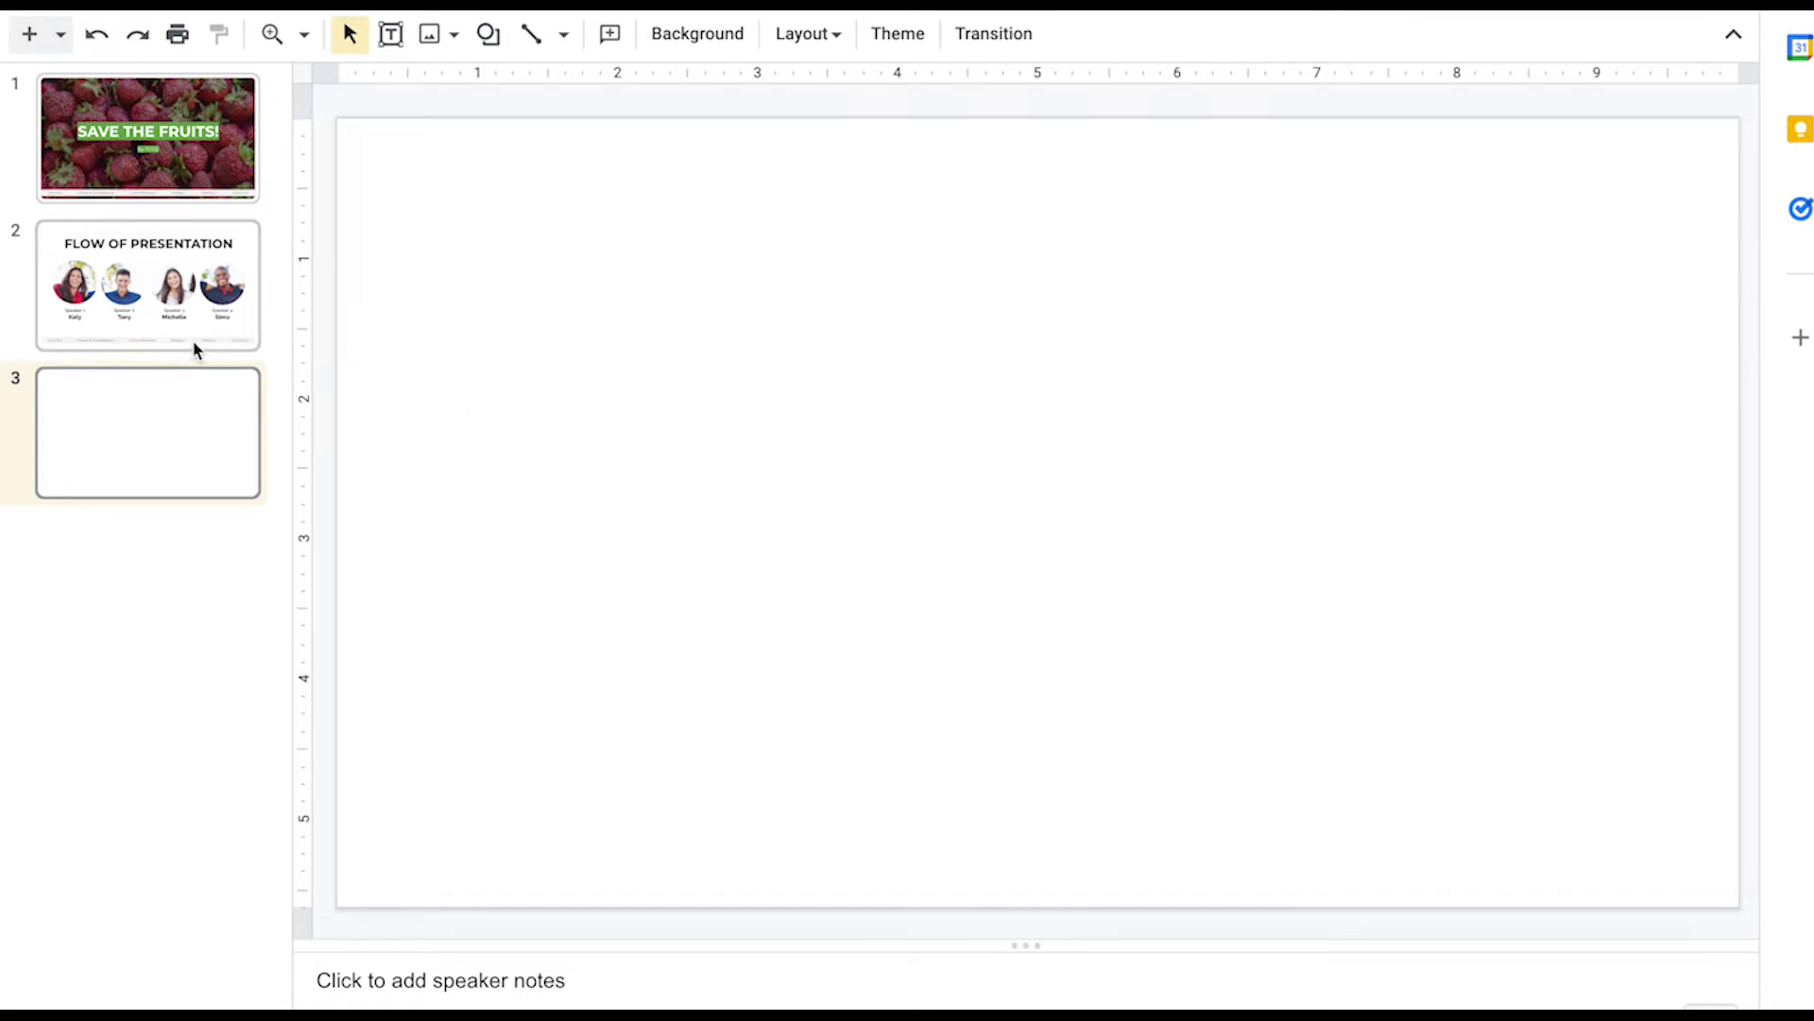
# Copy the "FLOW OF PRESENTATION" title from slide 2 onto the blank slide 3.
pyautogui.click(208, 284)
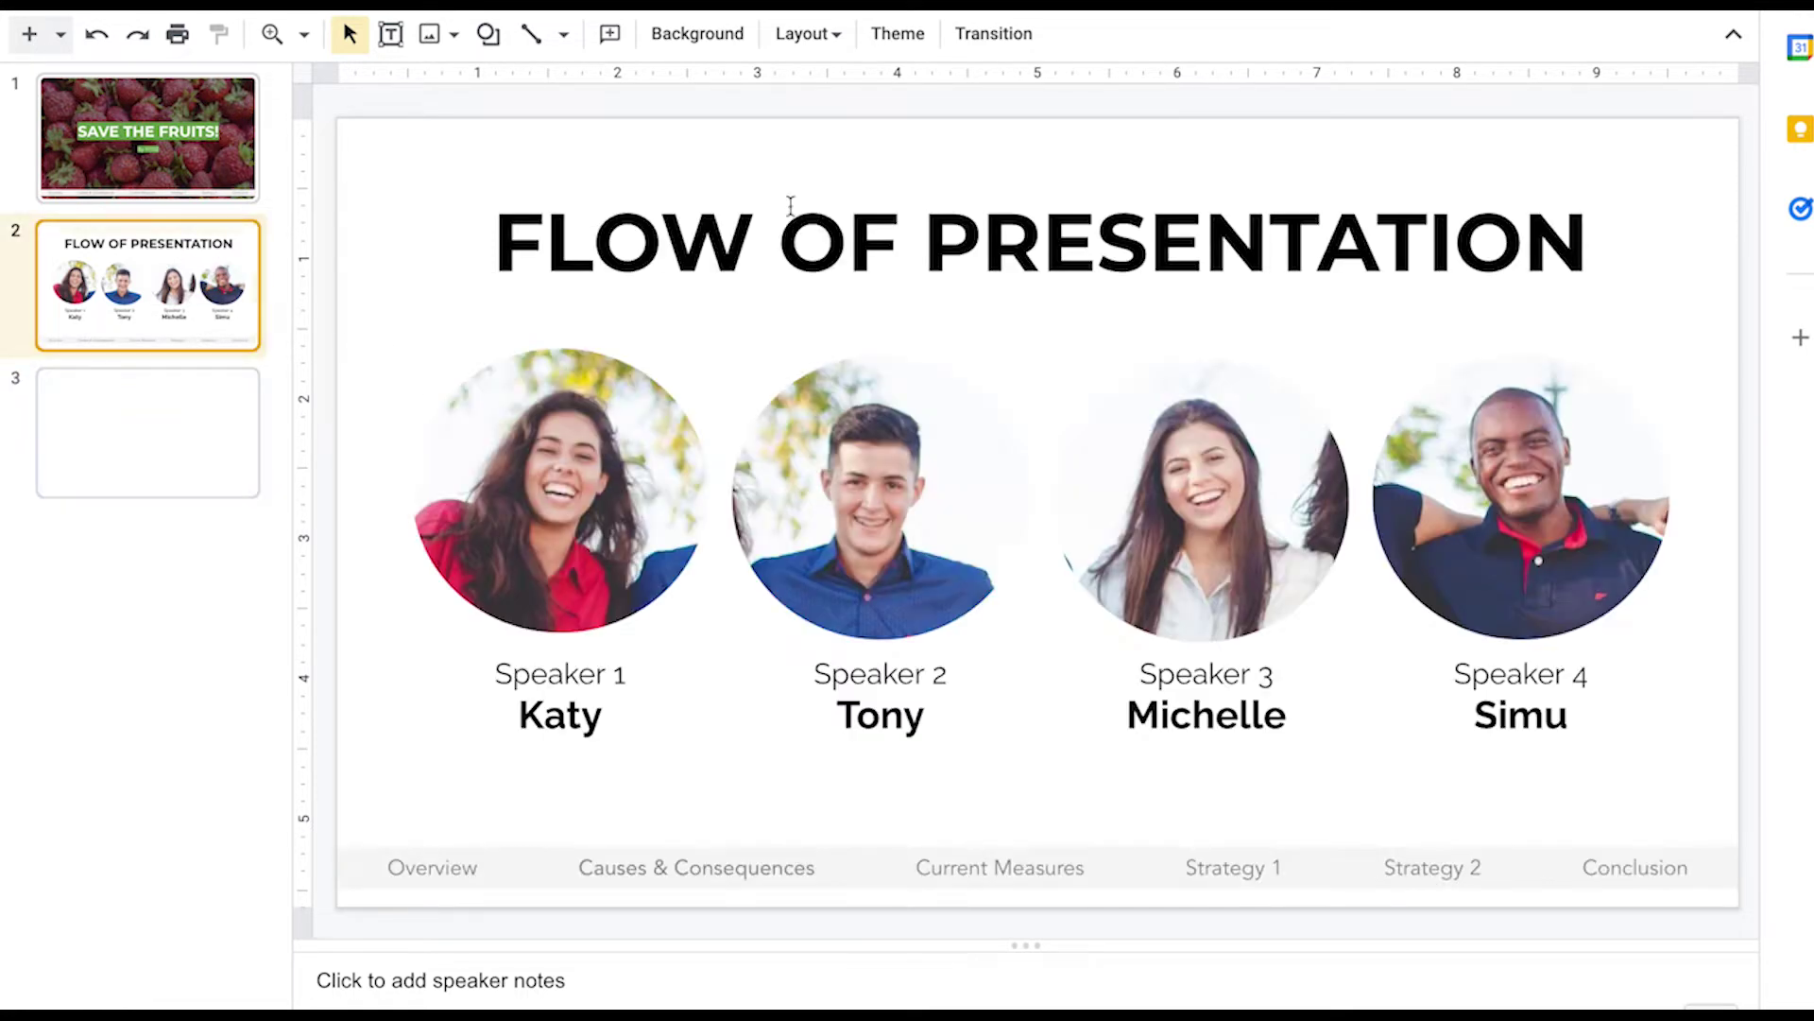
pyautogui.click(790, 205)
pyautogui.click(117, 452)
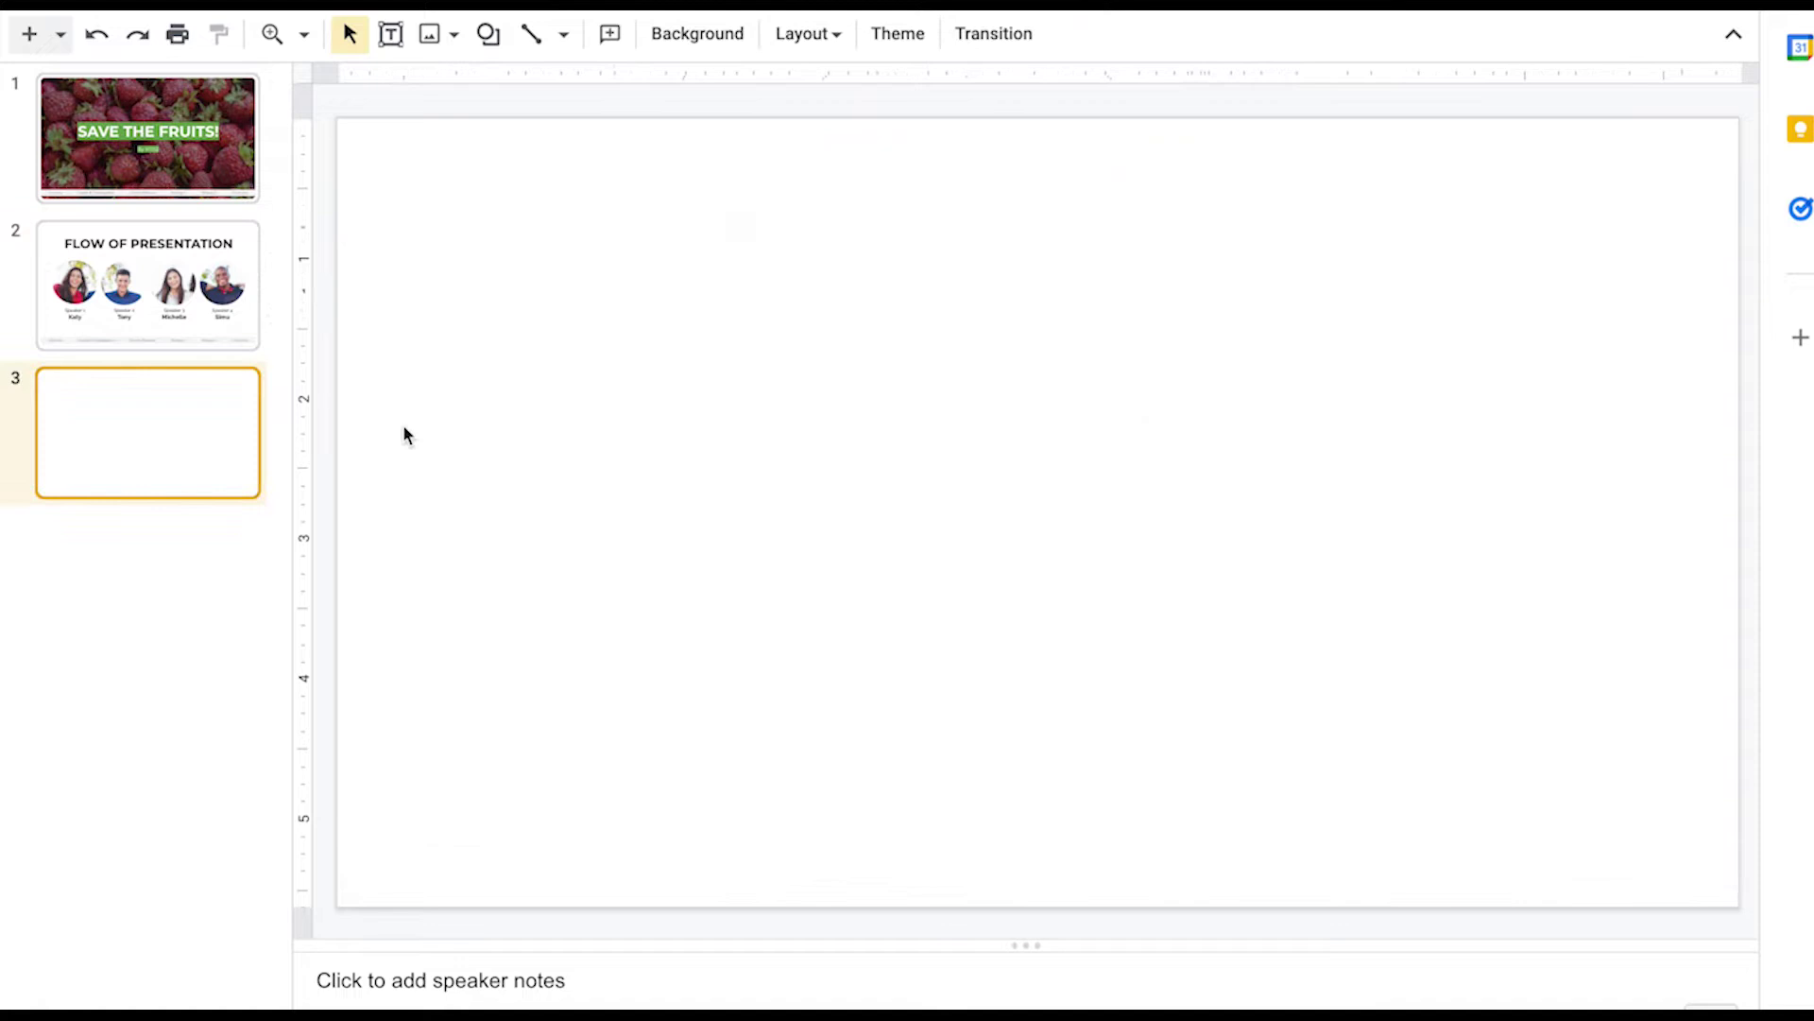
pyautogui.hotkey('ctrl', 'v')
# Replace the title text on slide 3 with "Causes of Fresh Produce Wastage".
pyautogui.click(973, 248)
pyautogui.hotkey('ctrl', 'a')
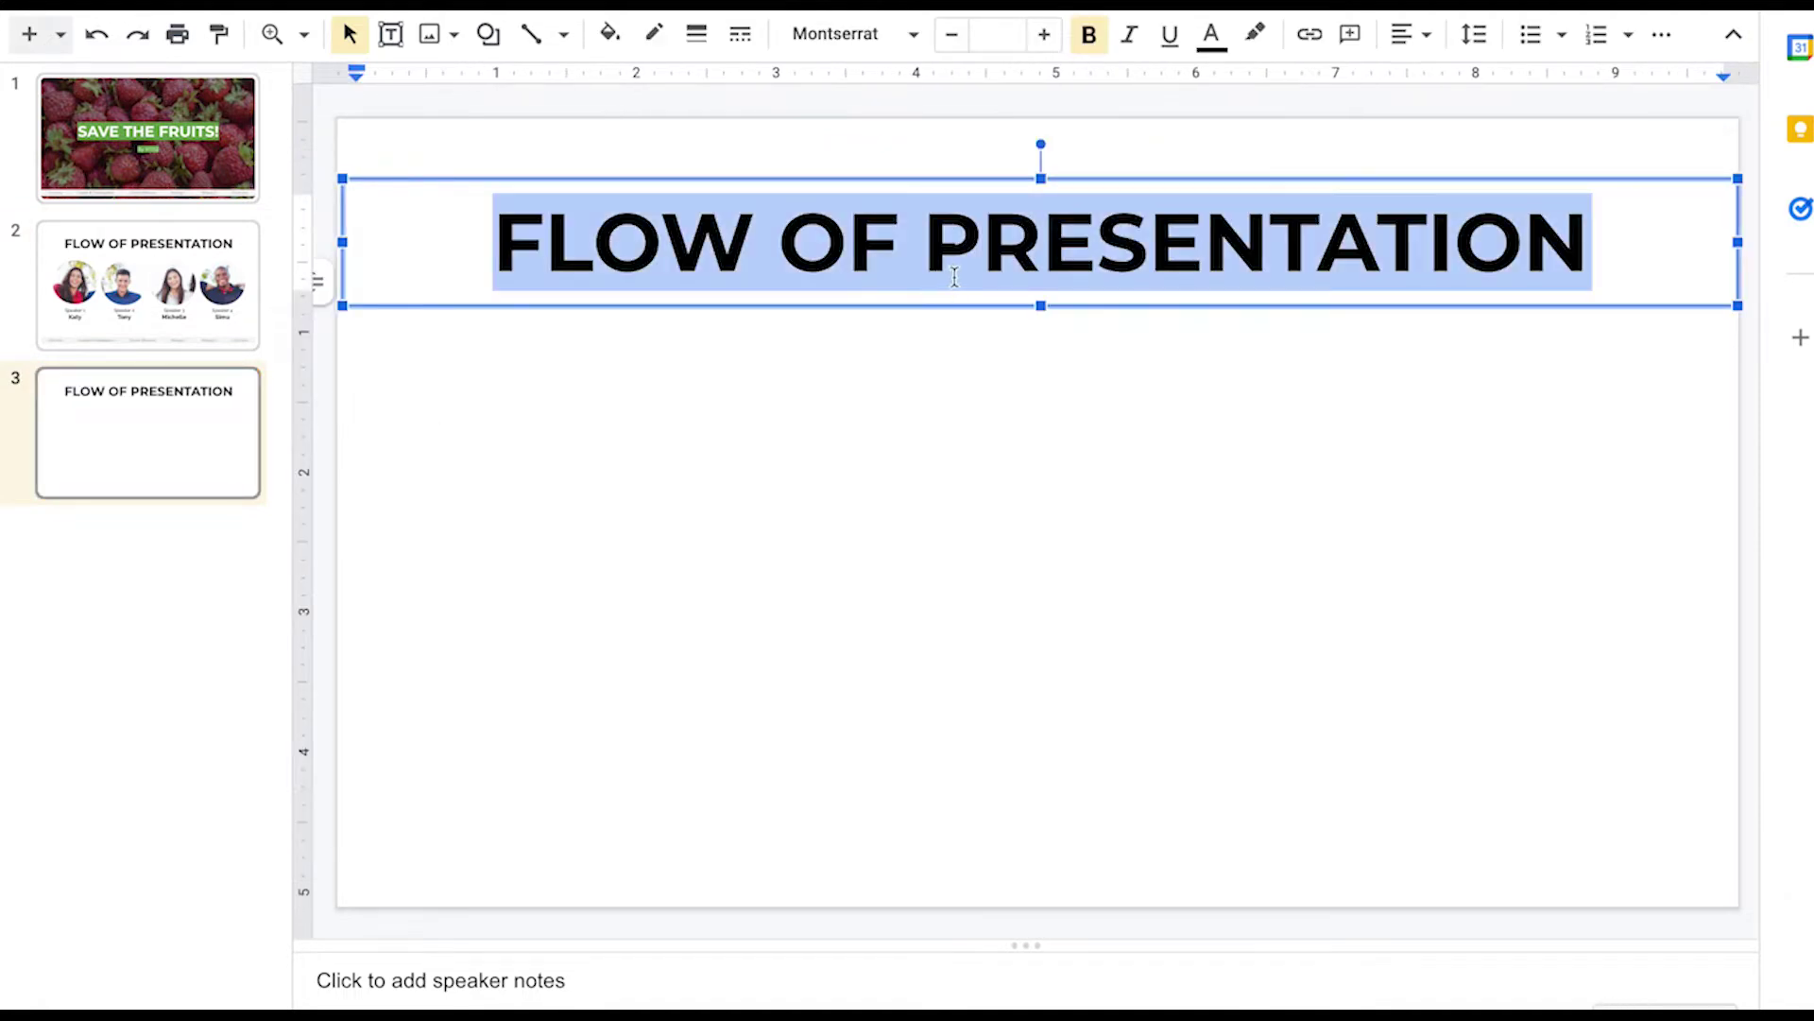
pyautogui.write('Causes o')
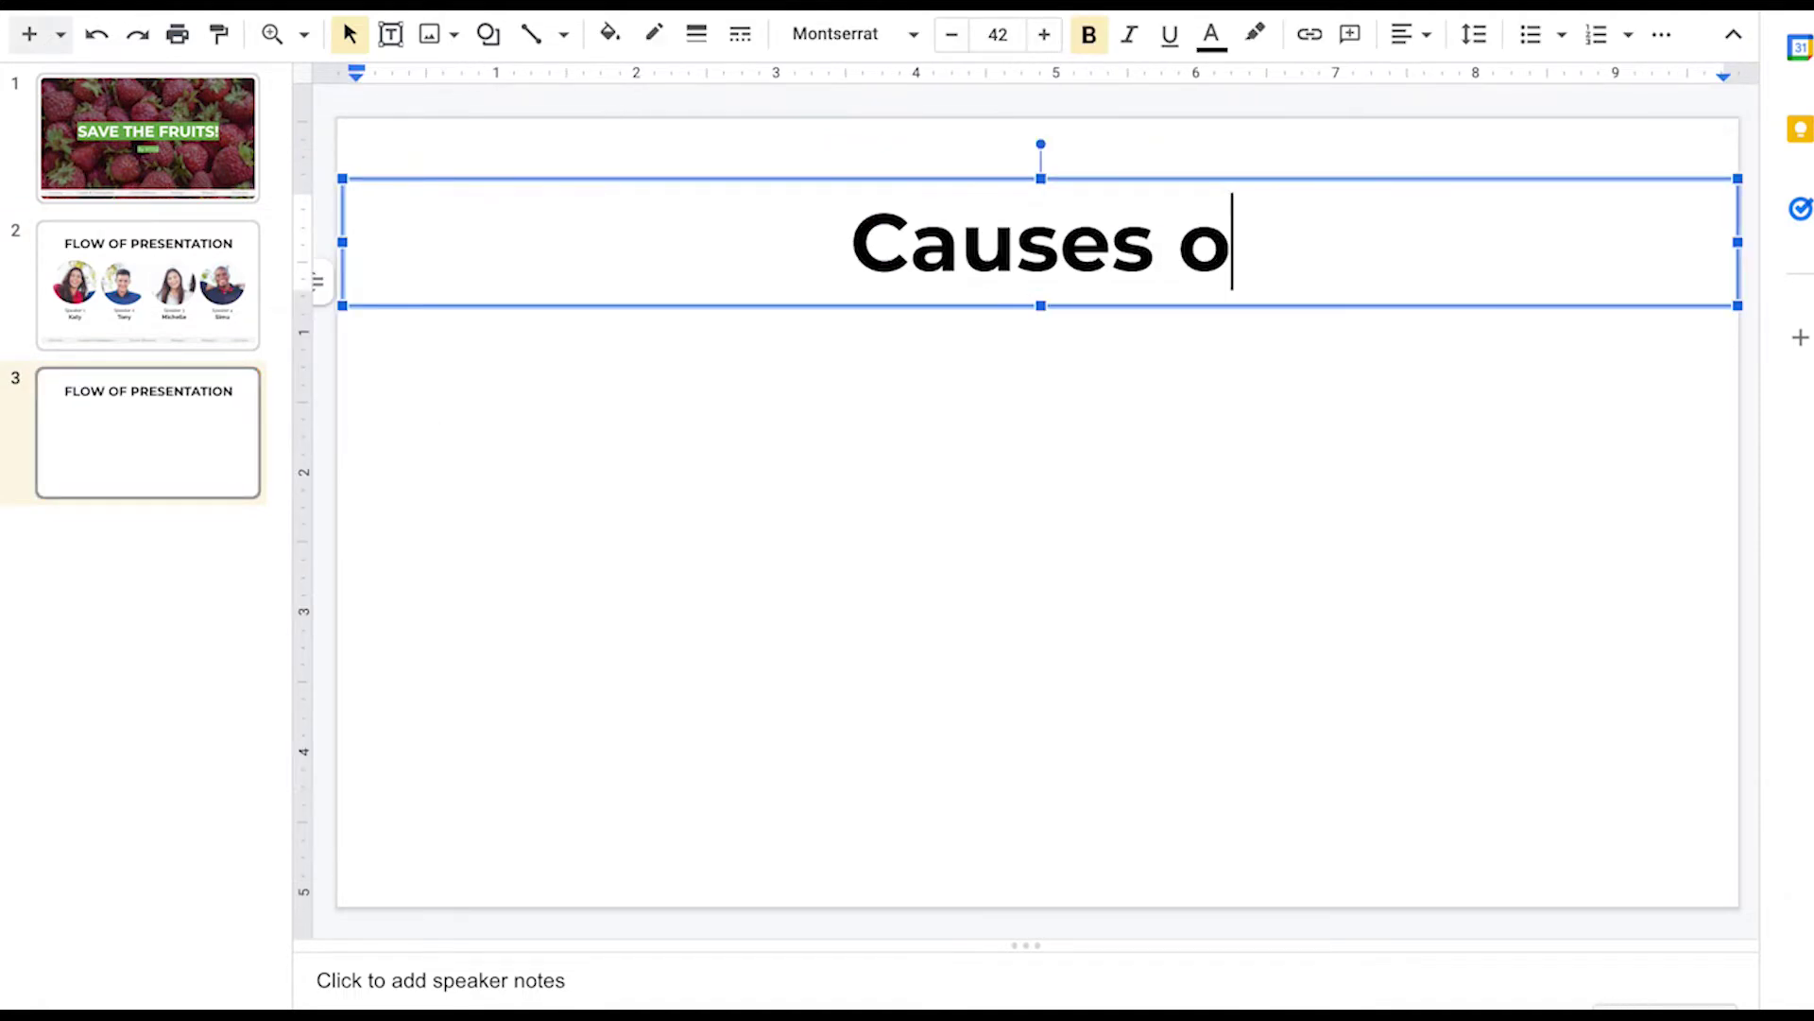
pyautogui.write('f Fresh')
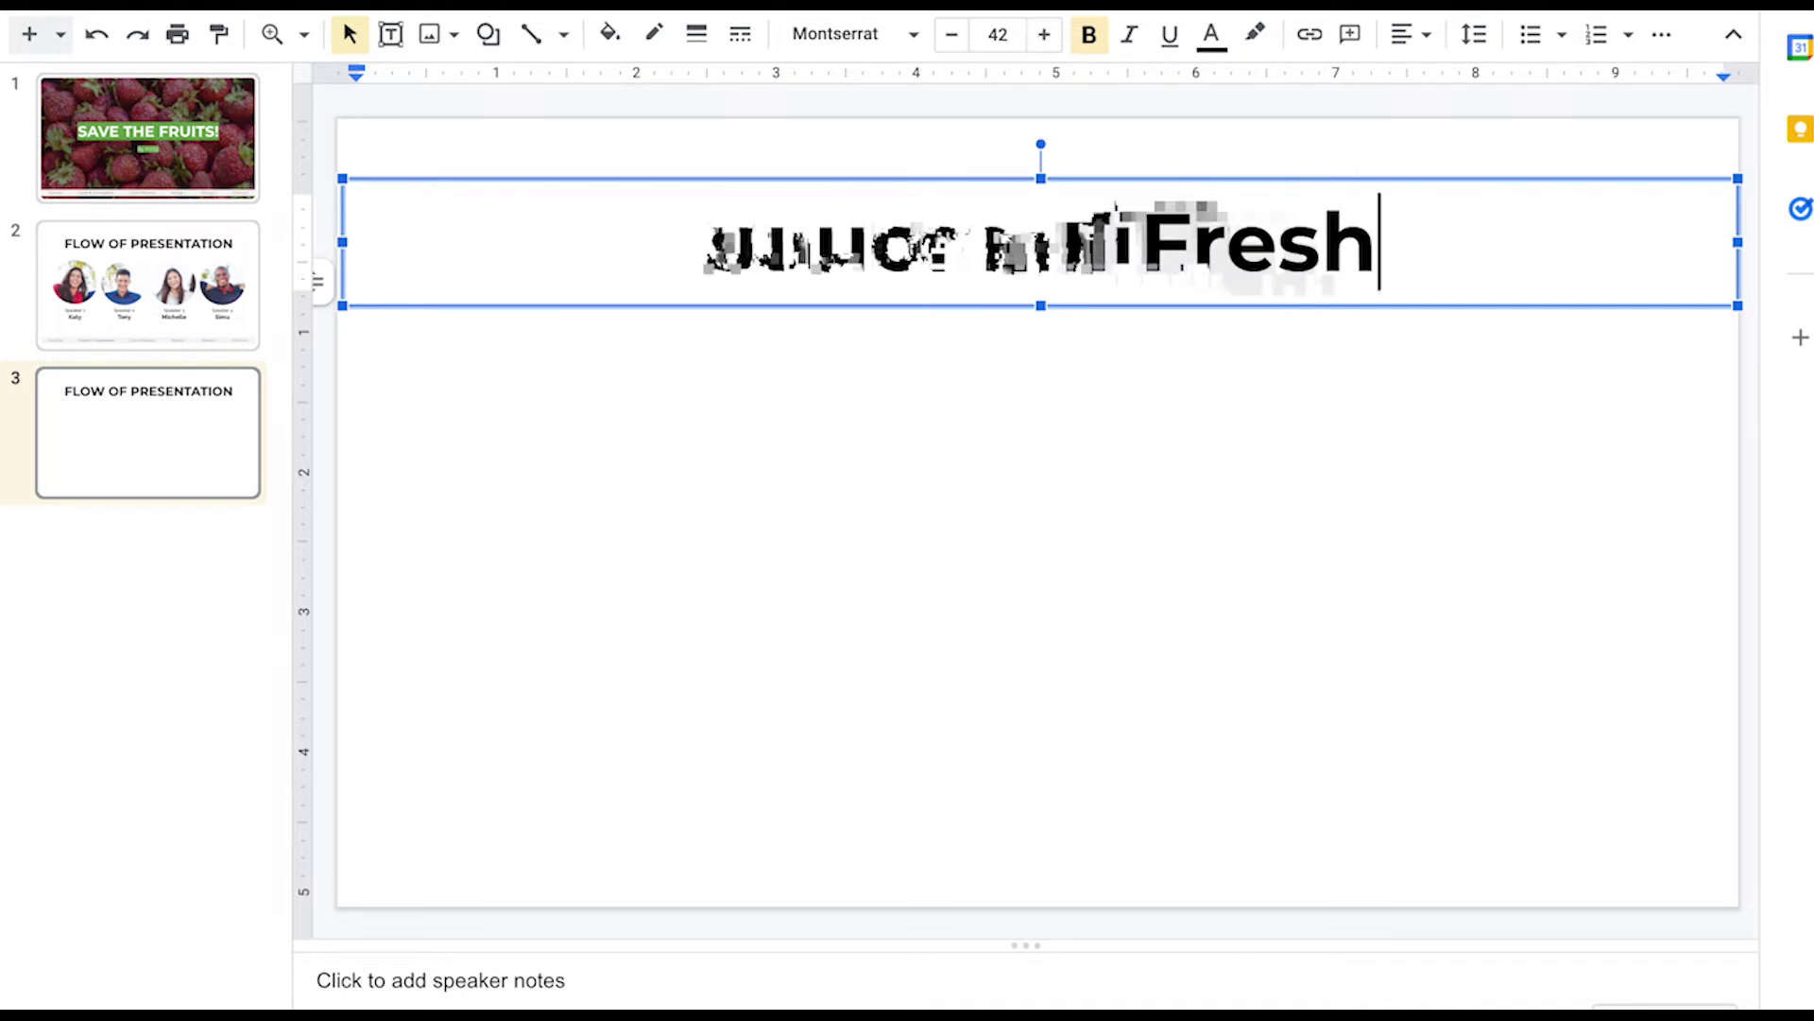
pyautogui.write(' Produce Wastage')
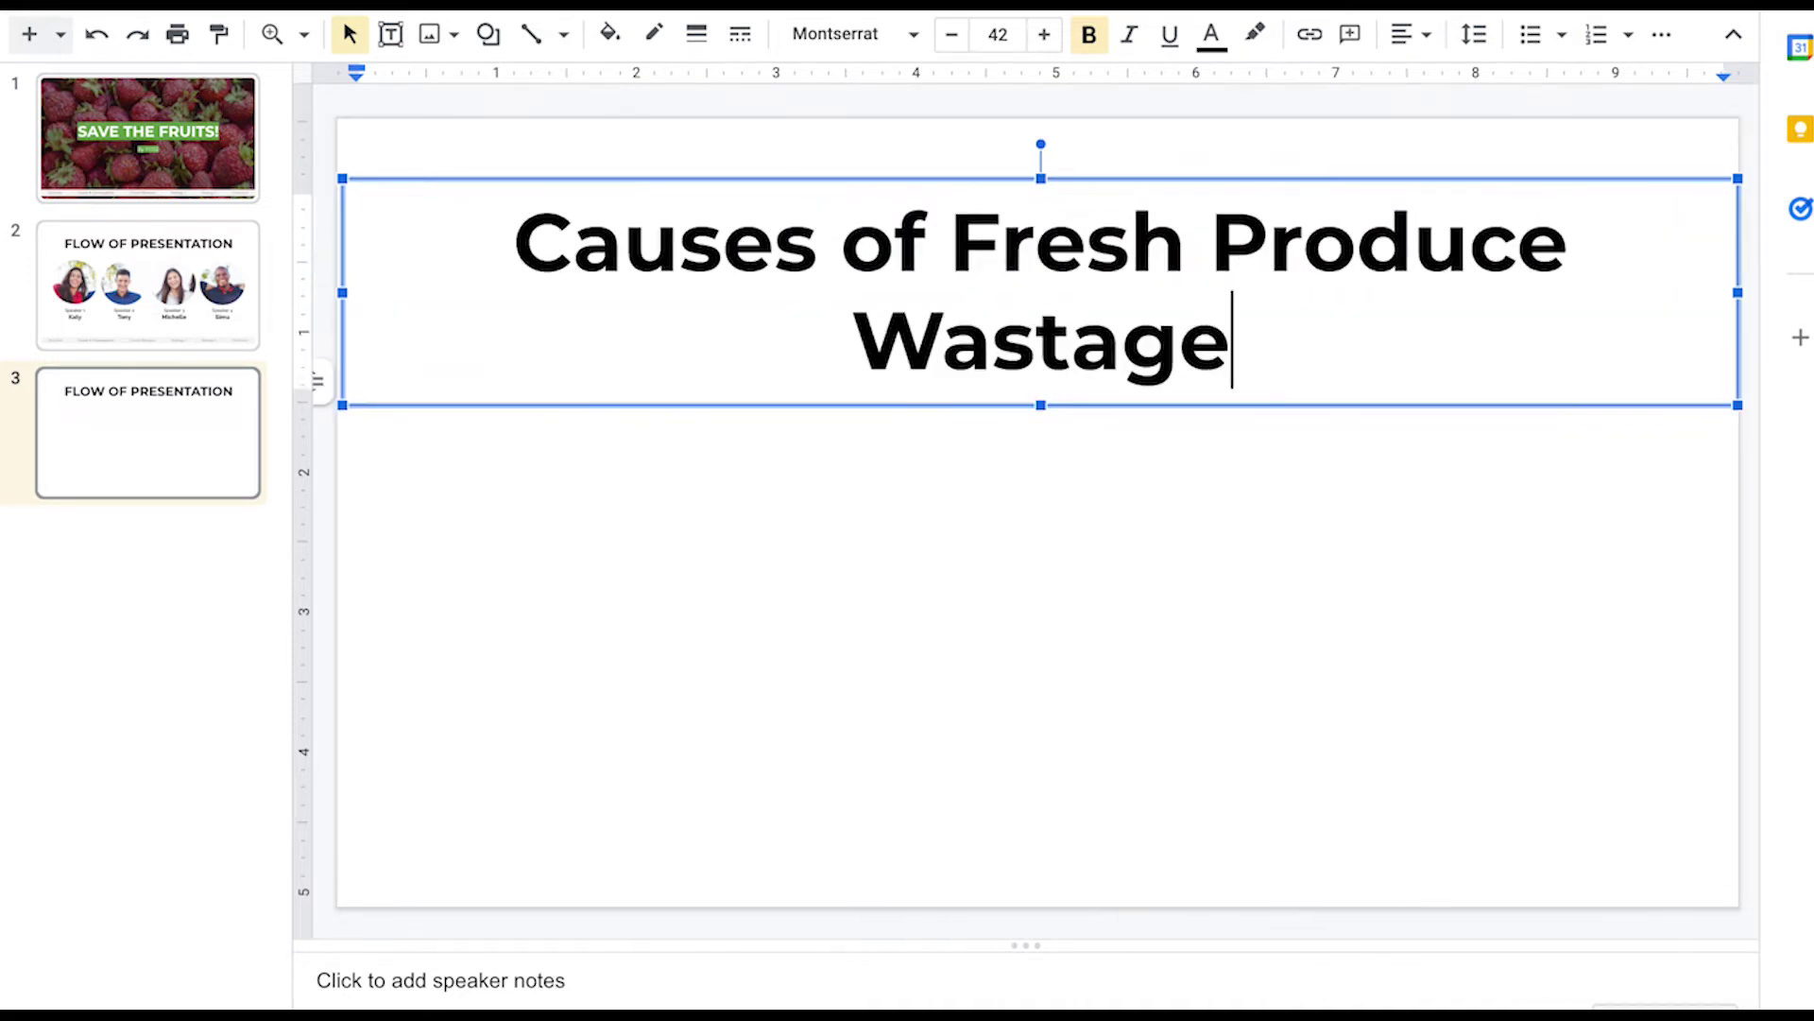
# Set the font size of the whole slide 3 title to 35.
pyautogui.hotkey('ctrl', 'a')
pyautogui.click(988, 28)
pyautogui.press('BackSpace')
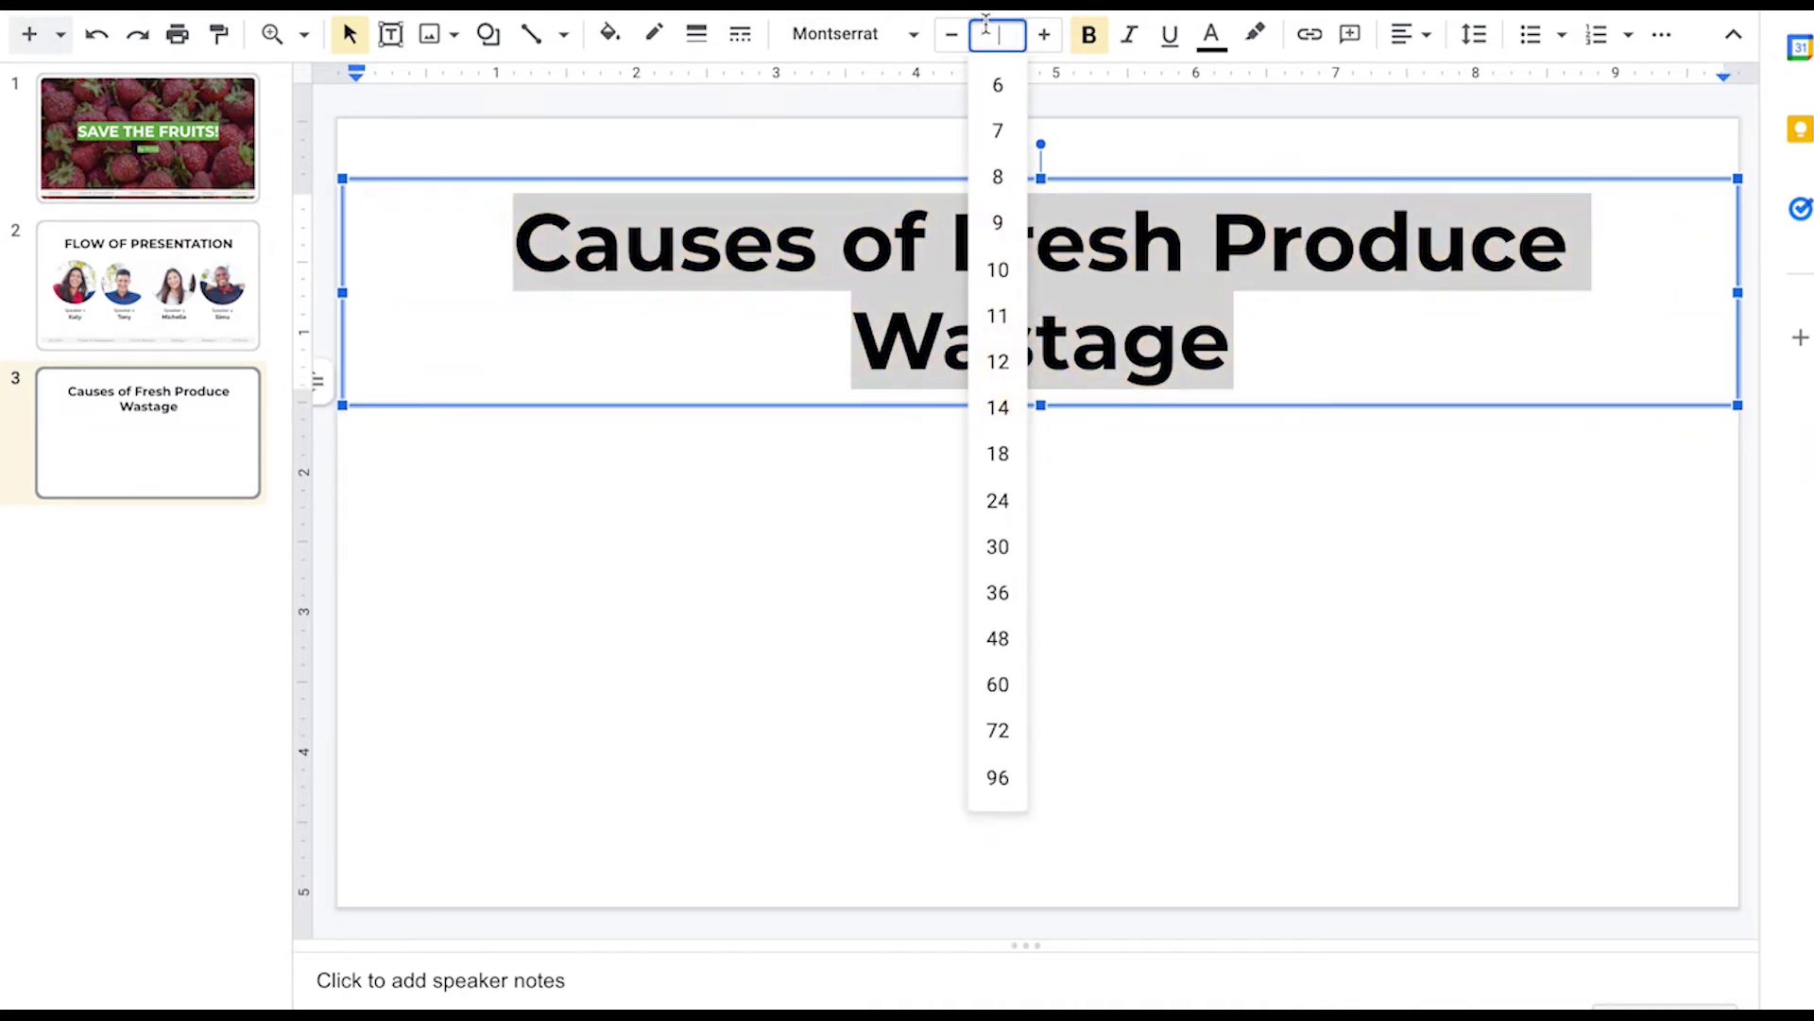
pyautogui.write('35')
pyautogui.press('Return')
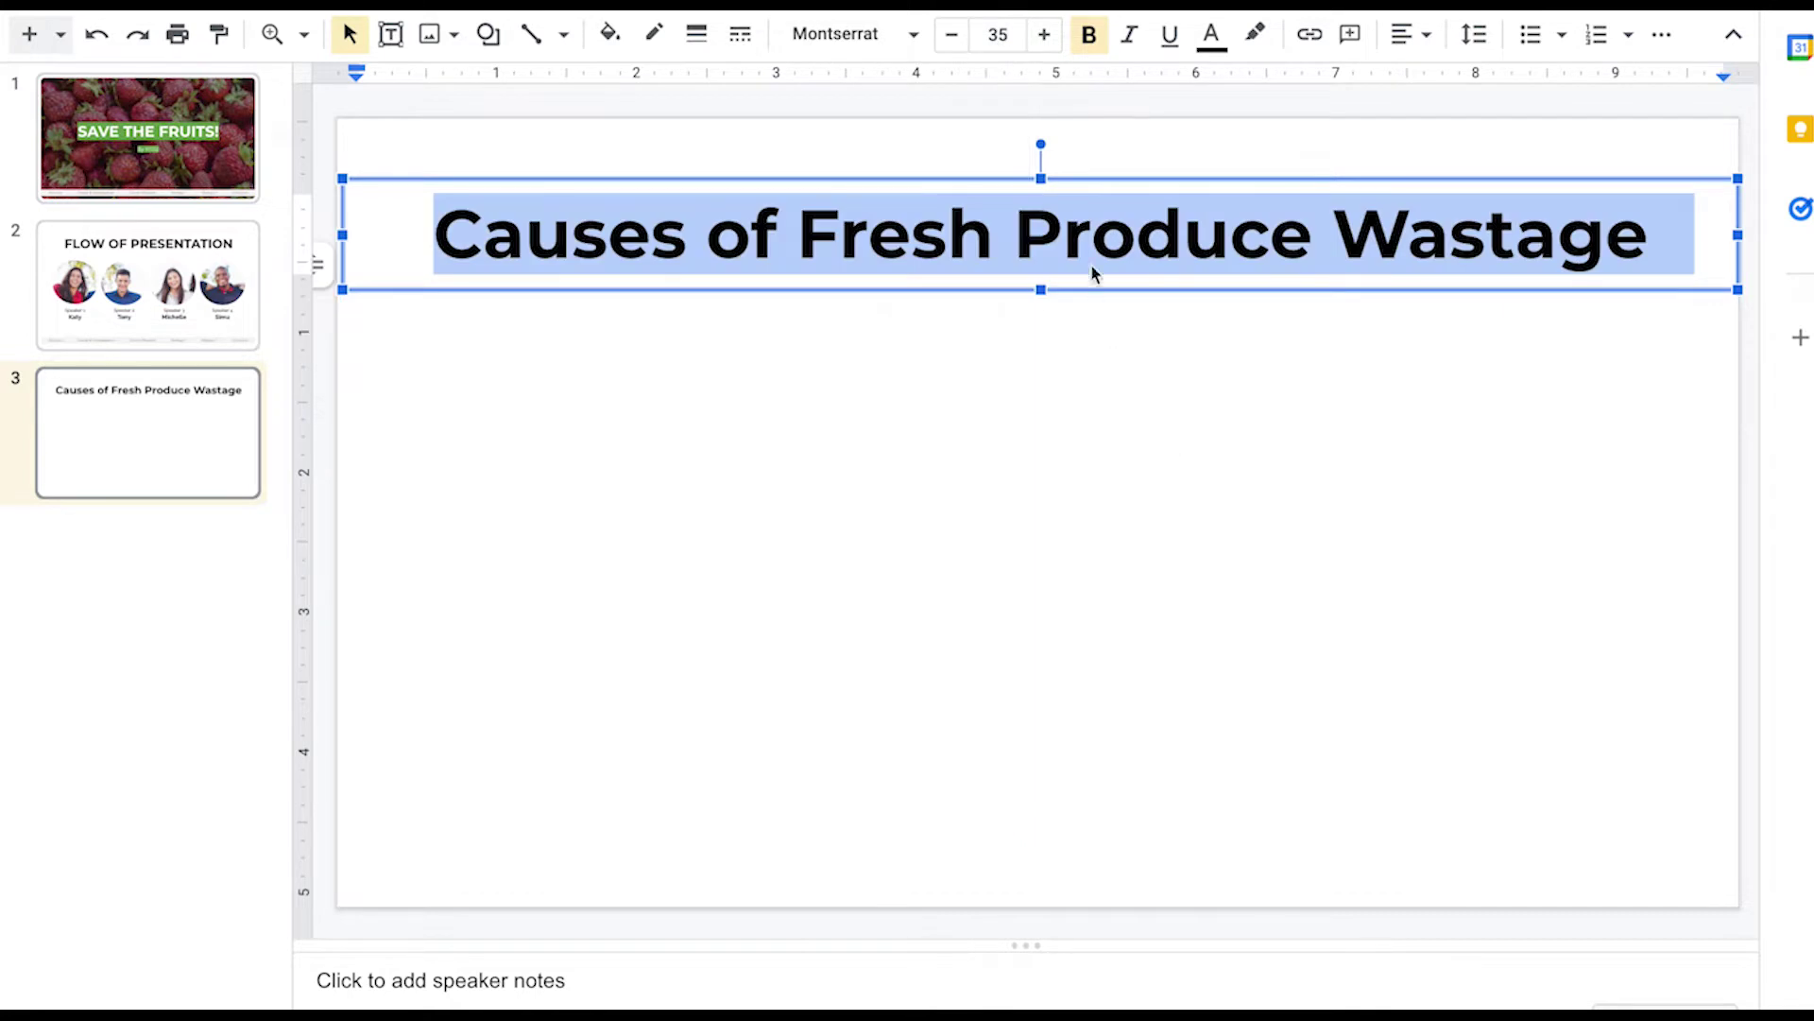
pyautogui.click(1117, 296)
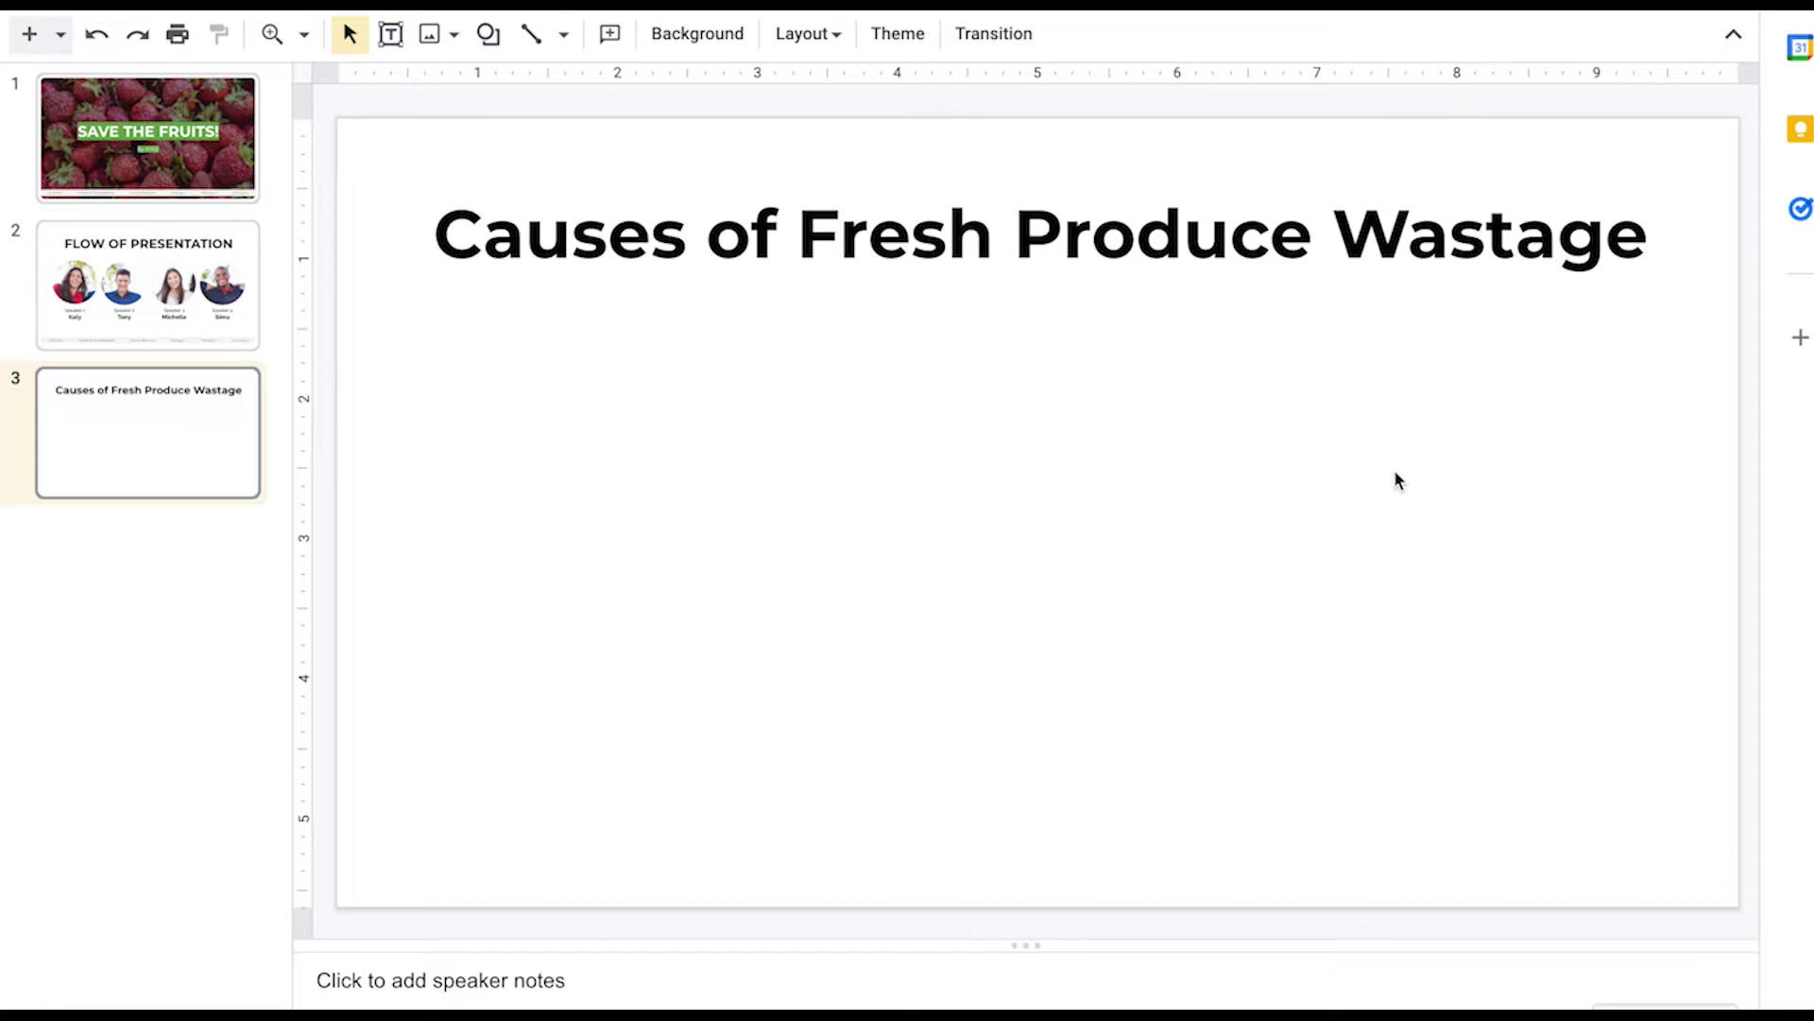
# Add the number 3 at the start of the title so it reads "3 Causes of Fresh Produce Wastage".
pyautogui.click(453, 231)
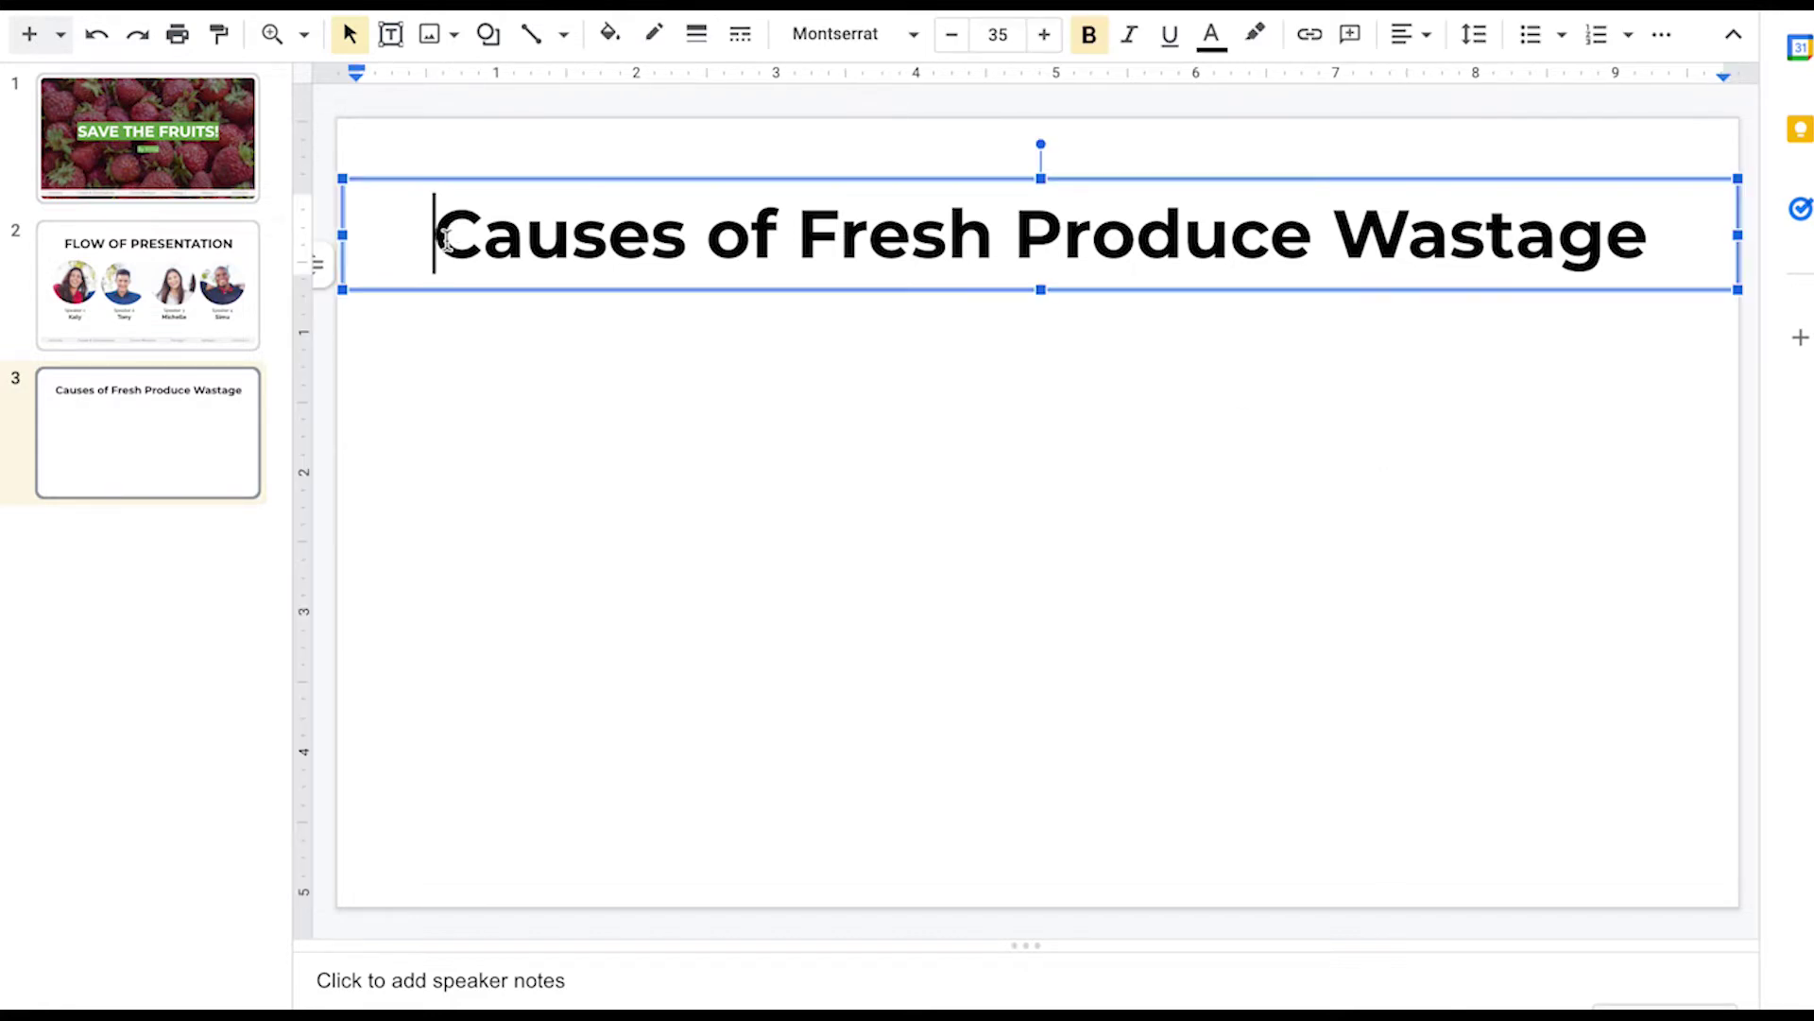
pyautogui.write('3')
pyautogui.click(589, 373)
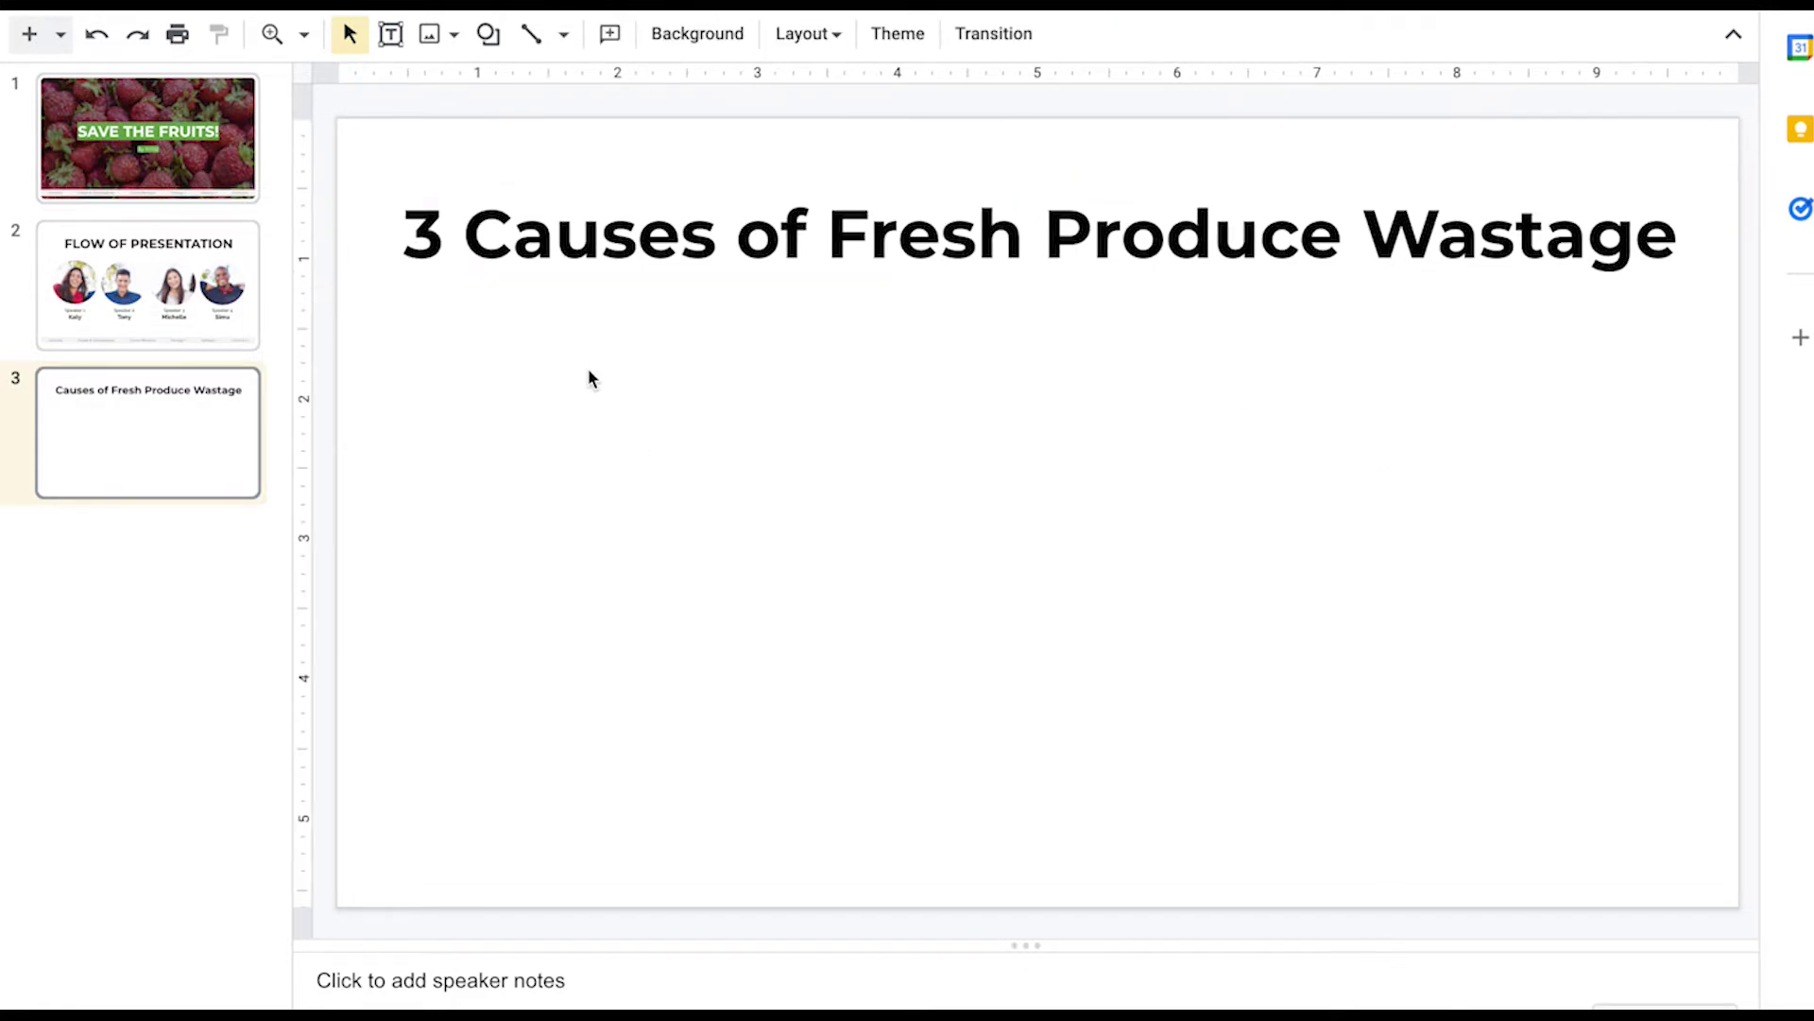
pyautogui.click(489, 34)
pyautogui.moveTo(498, 85)
pyautogui.click(733, 169)
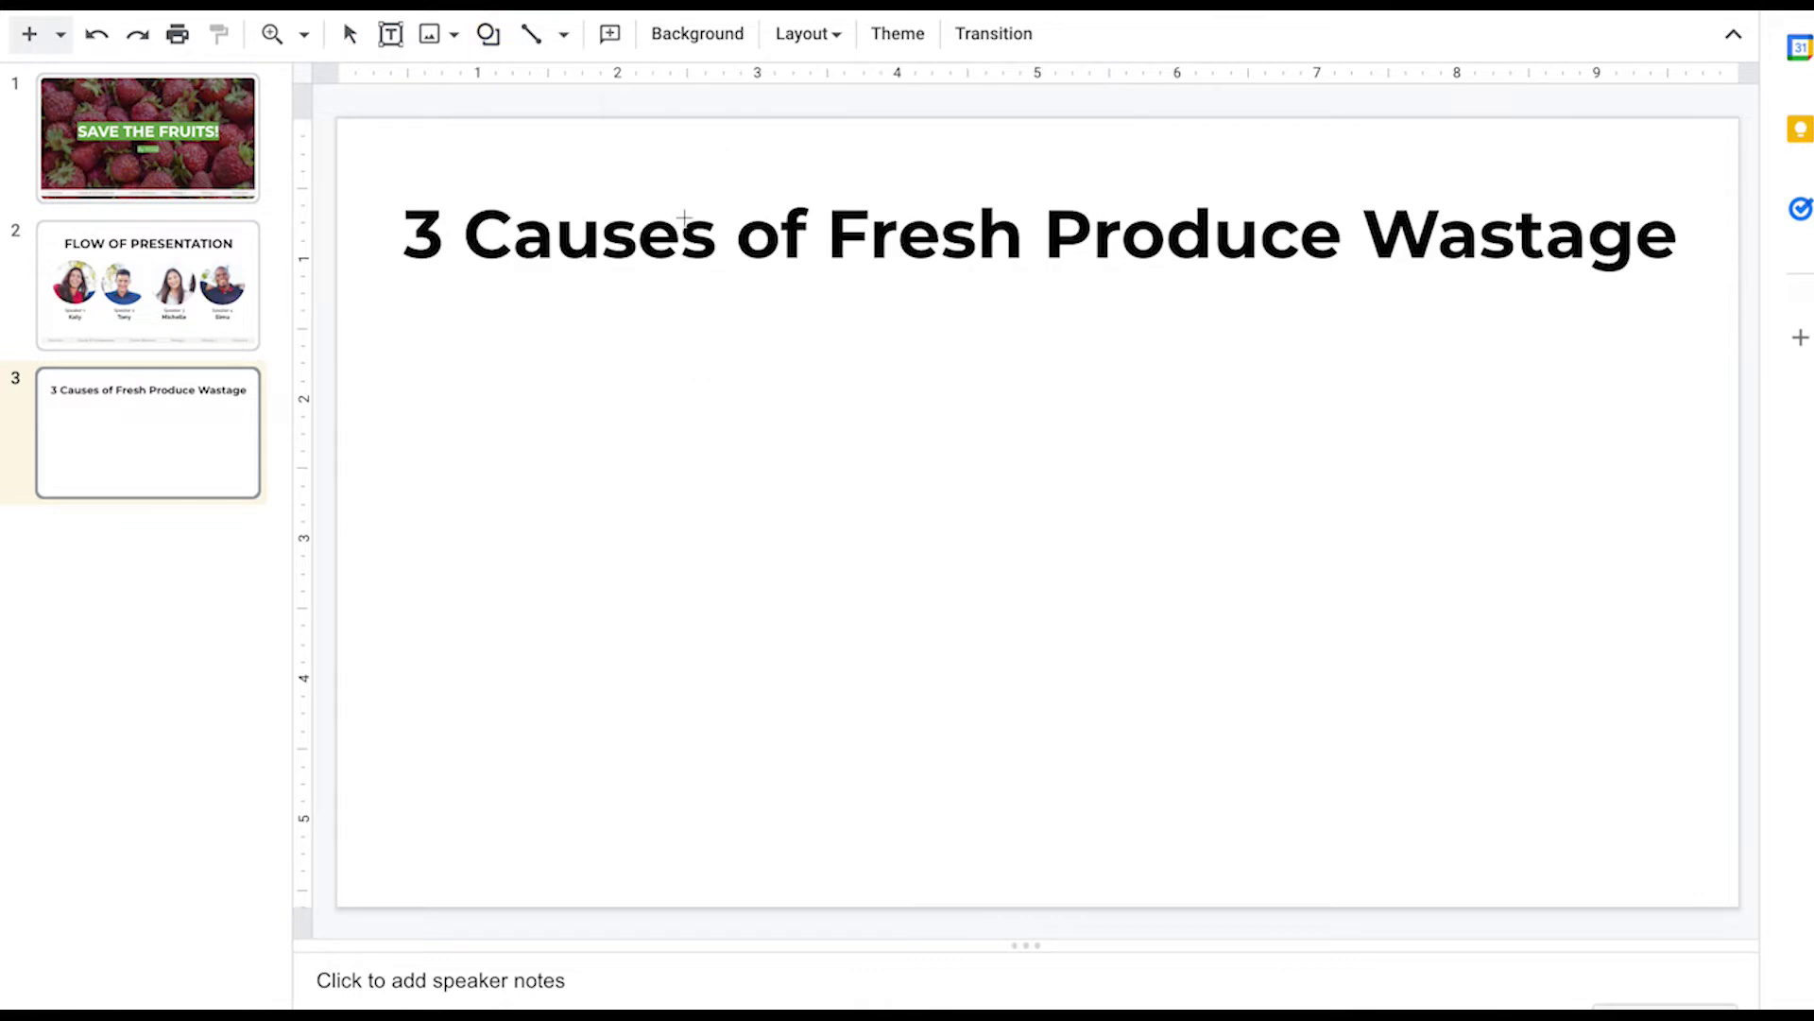
pyautogui.click(485, 36)
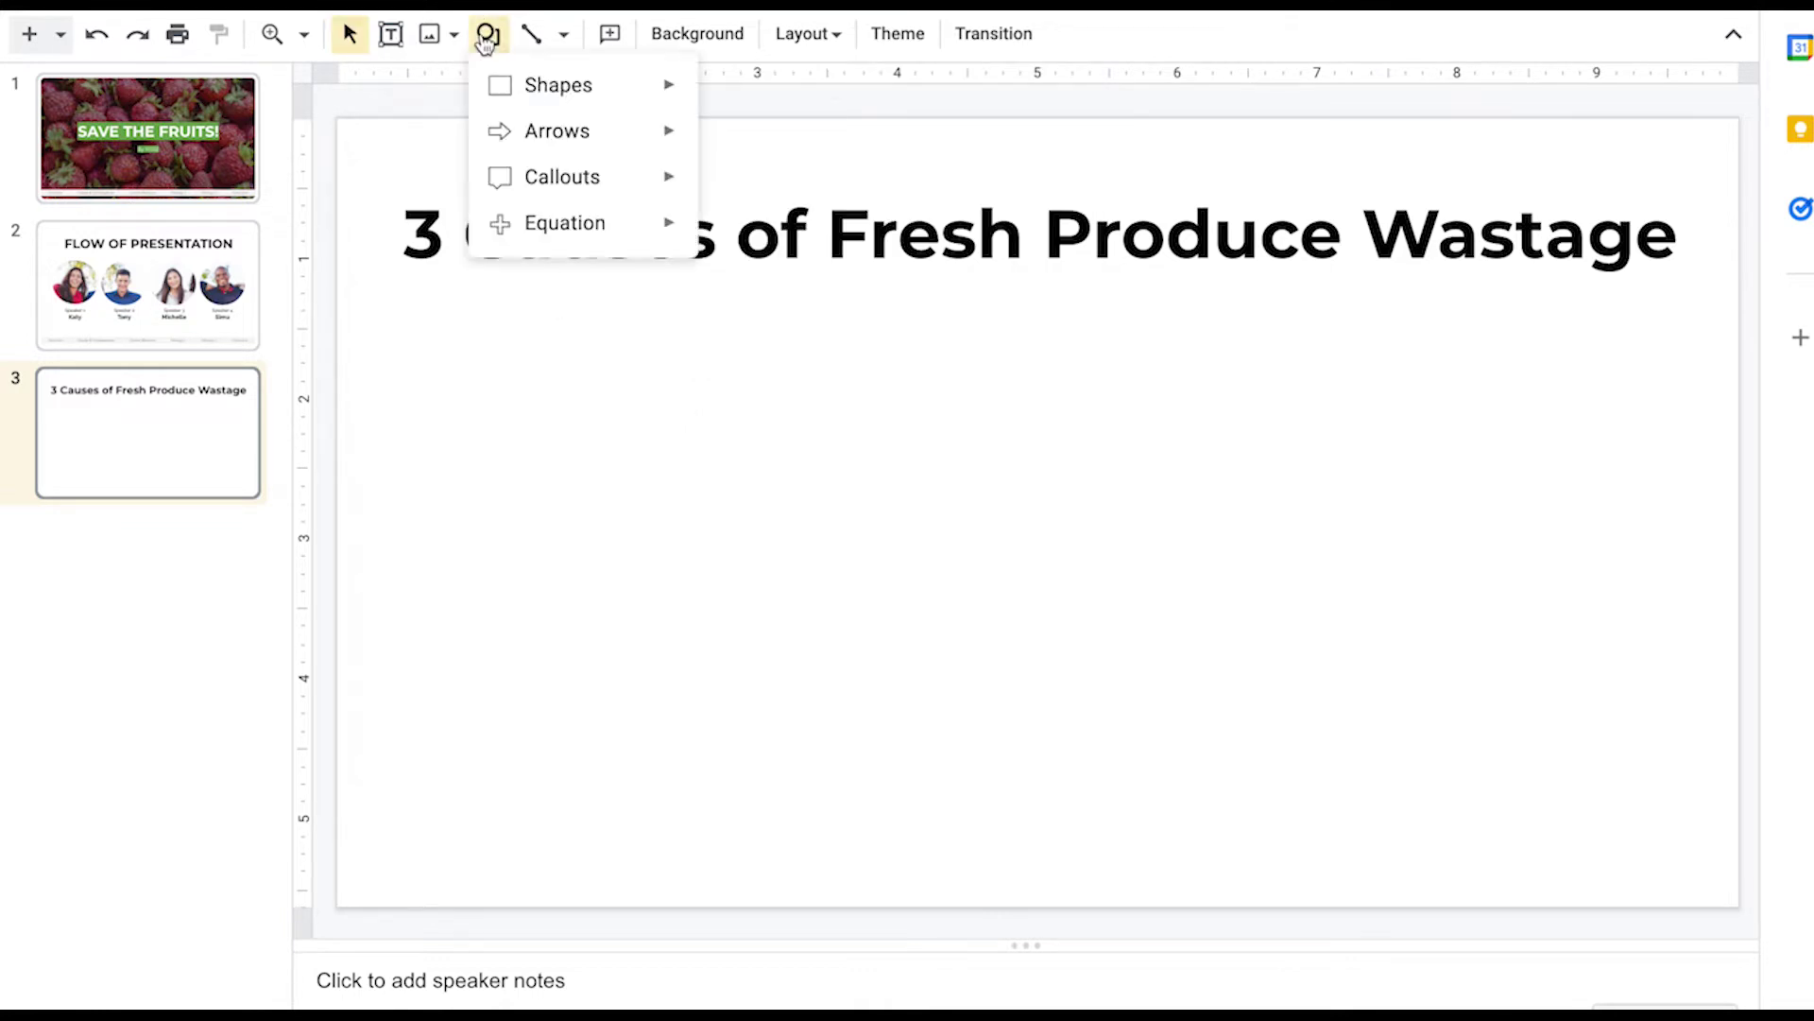
pyautogui.moveTo(498, 85)
pyautogui.click(721, 153)
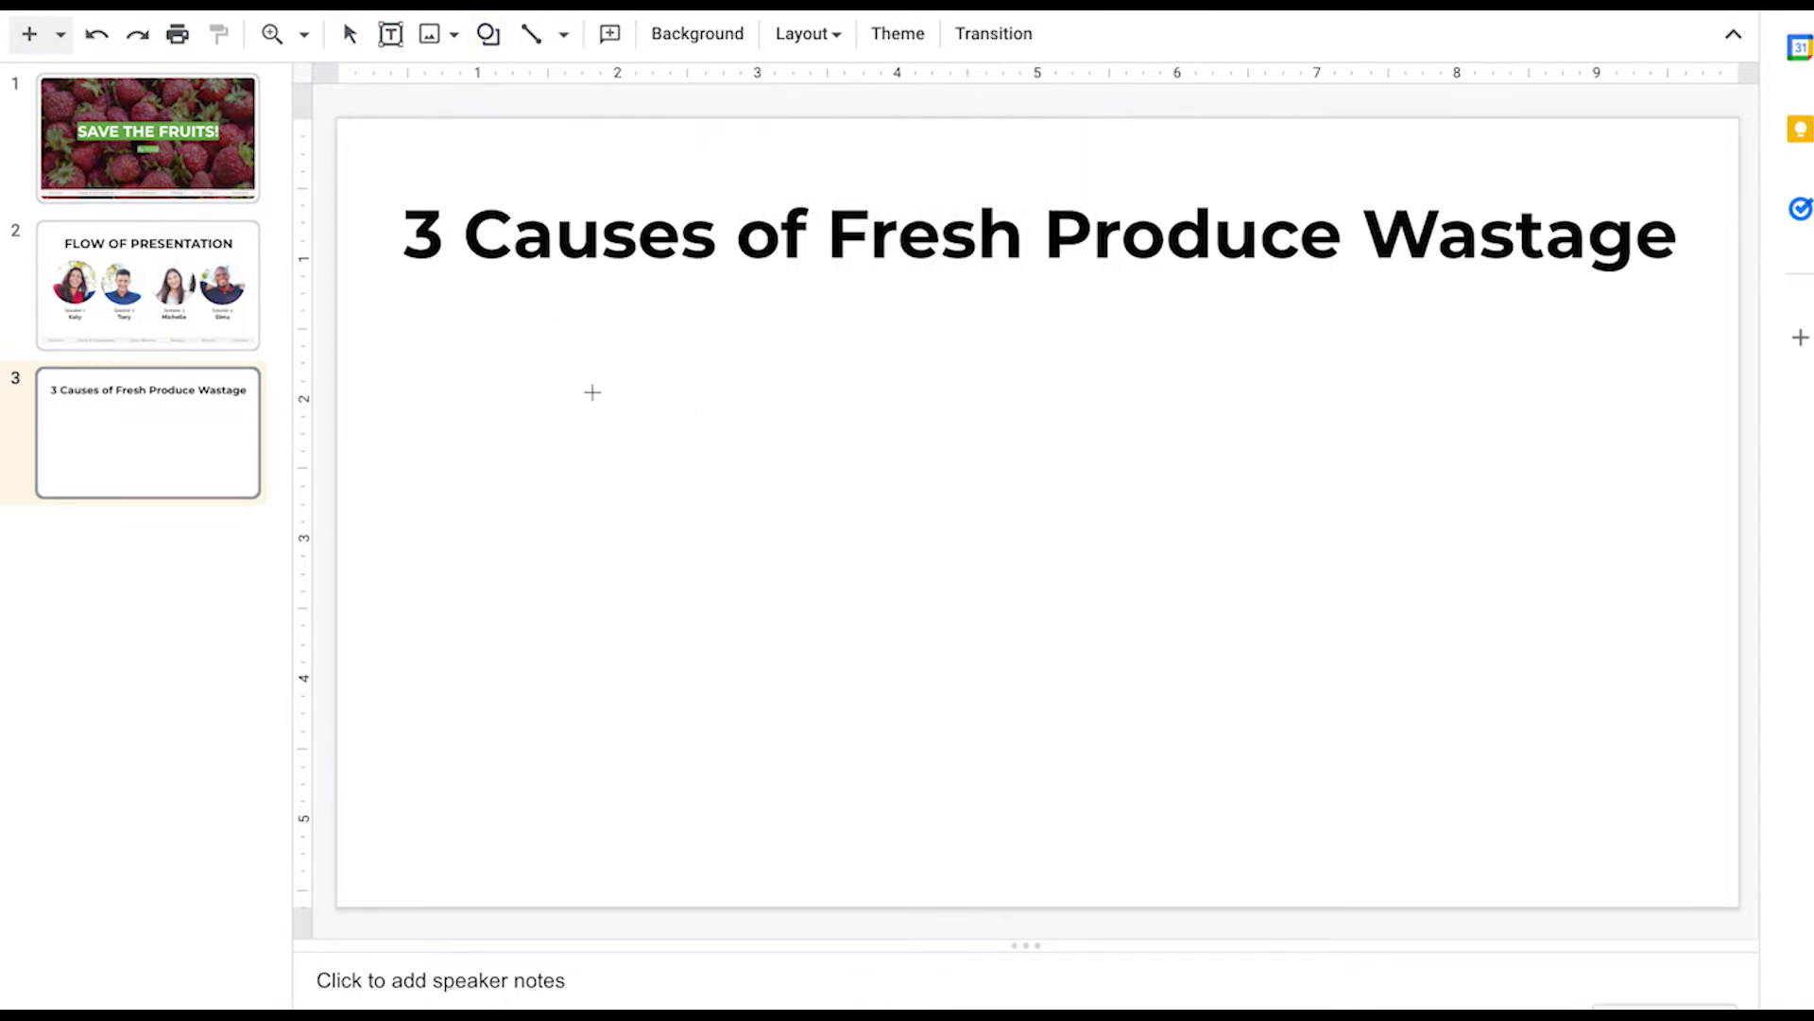
pyautogui.moveTo(506, 417); pyautogui.dragTo(677, 619)
pyautogui.press('Delete')
# Draw a circle about 2.5 inches wide below the title on slide 3.
pyautogui.click(489, 34)
pyautogui.moveTo(519, 83)
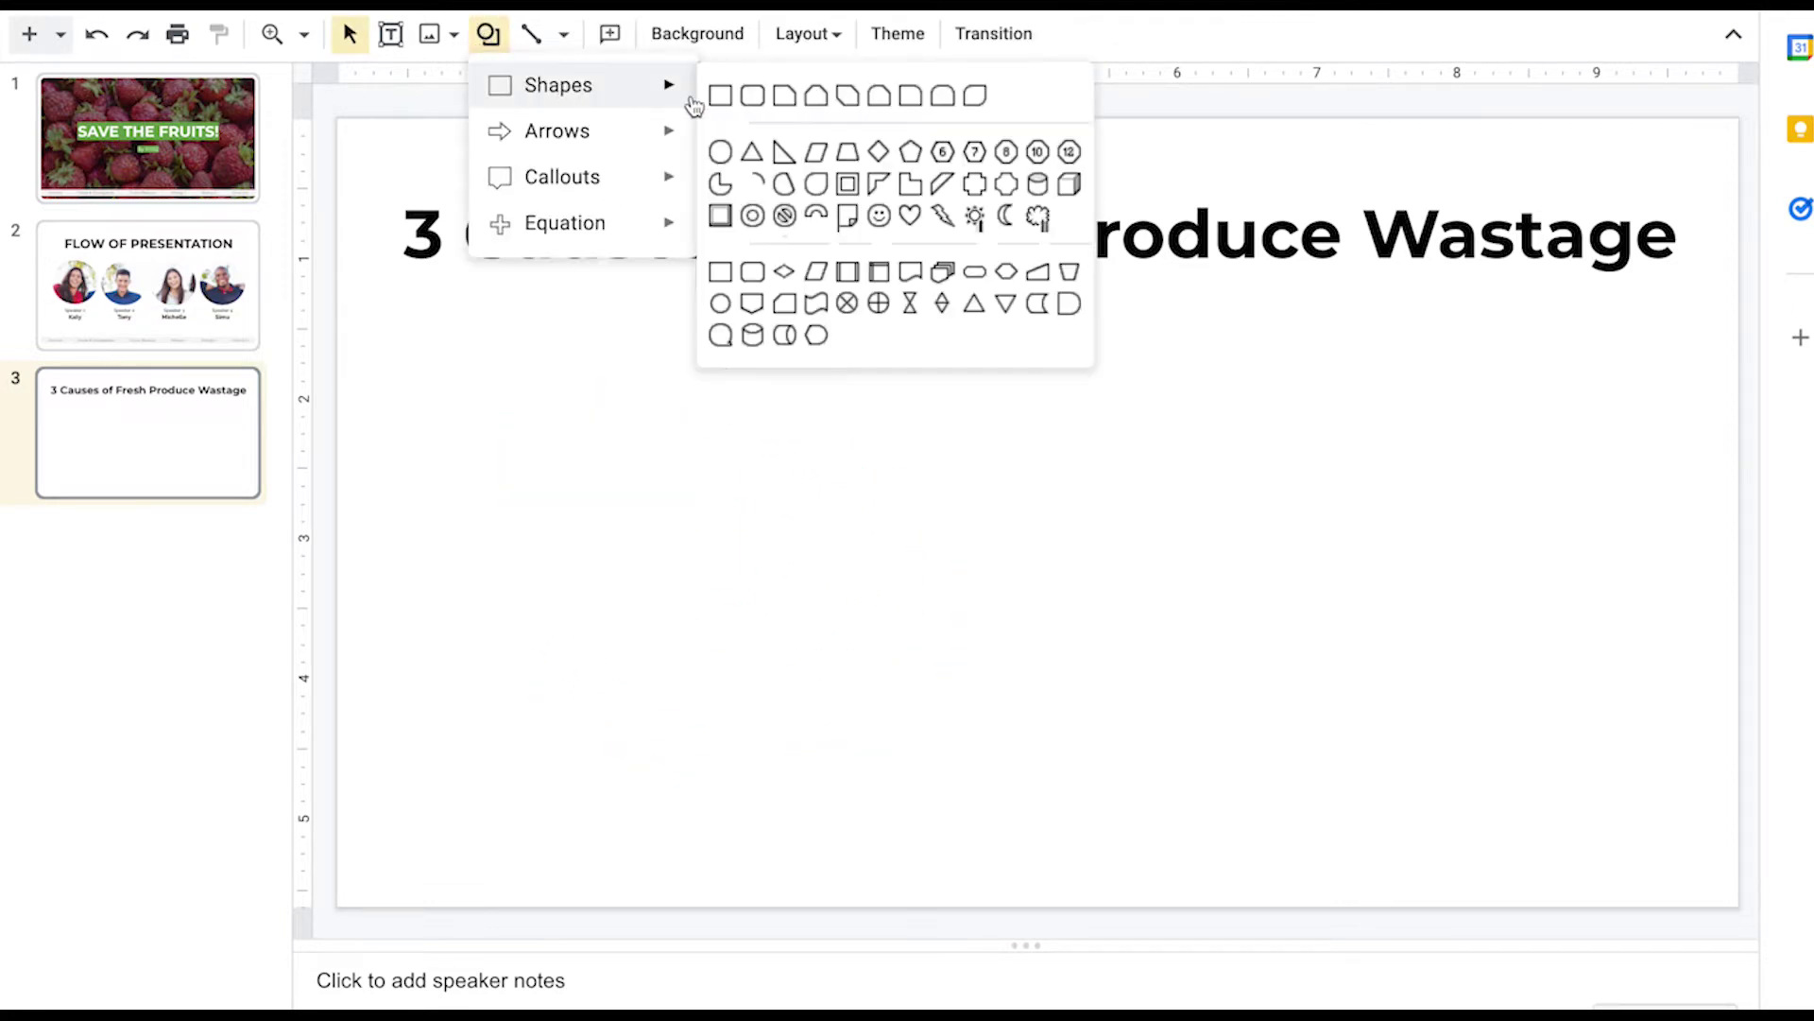
pyautogui.click(721, 152)
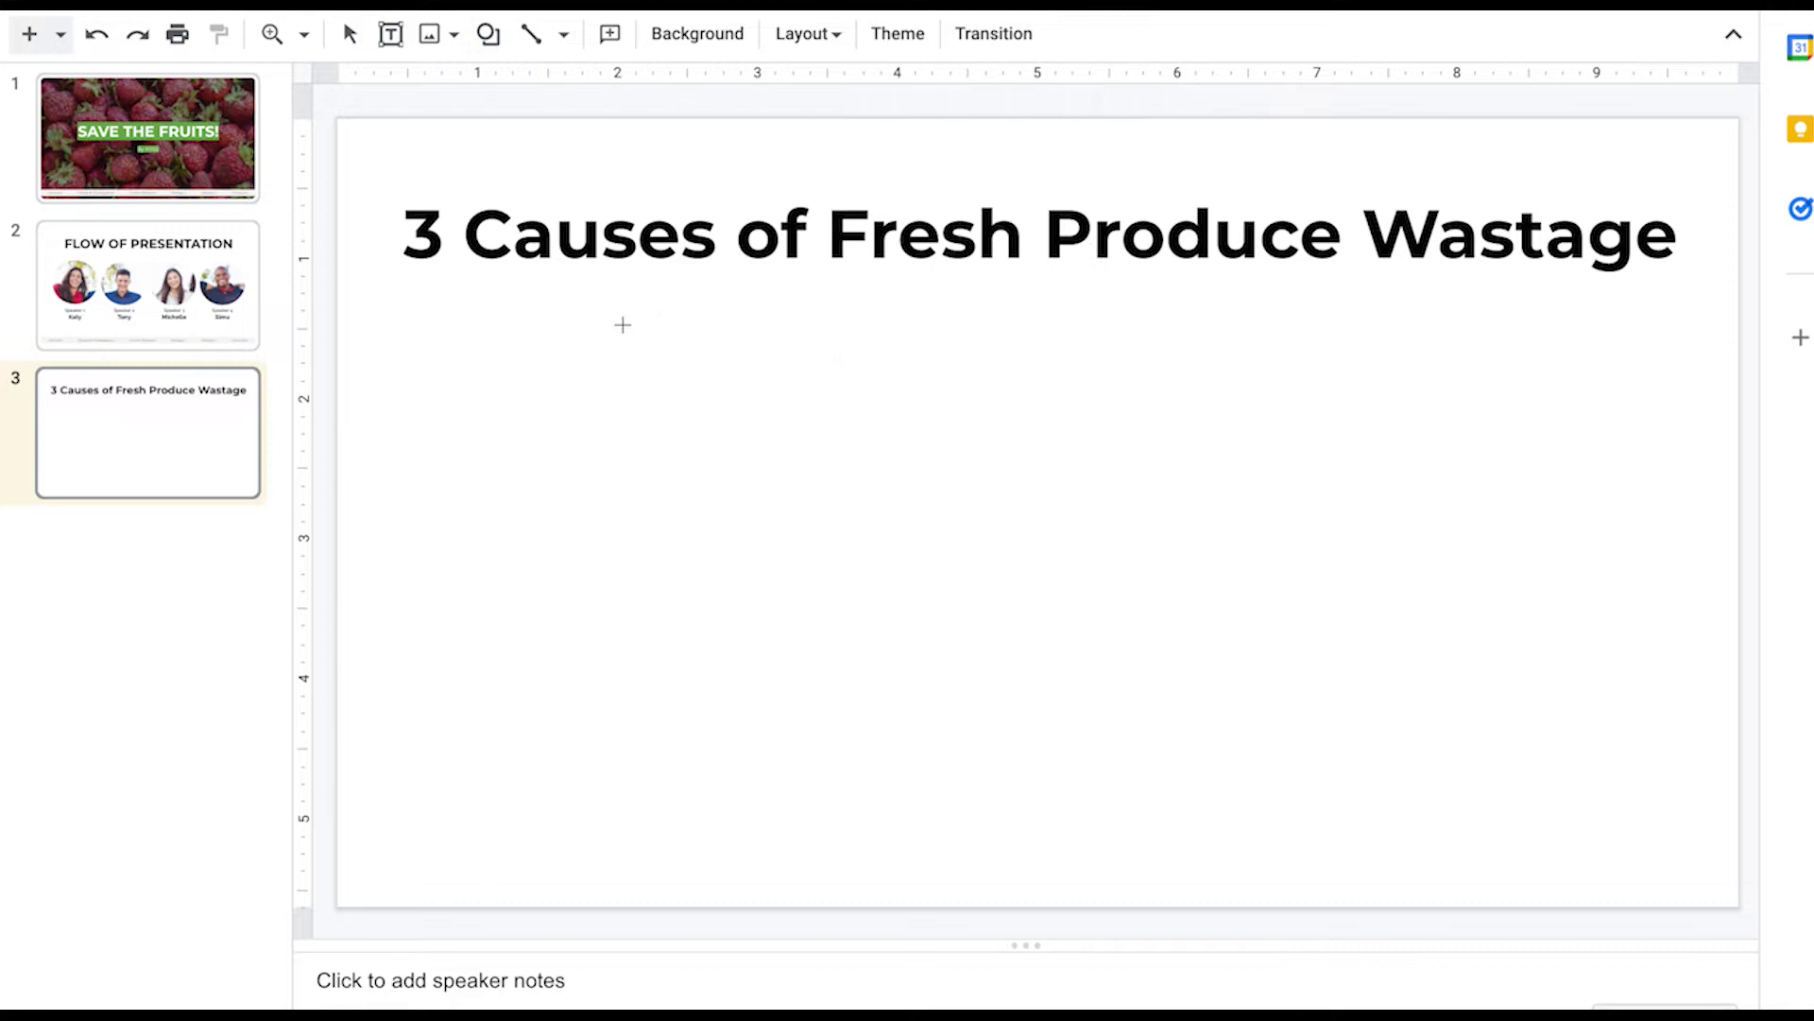
pyautogui.moveTo(525, 336); pyautogui.dragTo(876, 690)
# Duplicate the circle to make three, and align them in an evenly spaced row below the title.
pyautogui.moveTo(751, 526); pyautogui.dragTo(1061, 537)
pyautogui.hotkey('ctrl', 'd')
pyautogui.hotkey('ctrl', 'v')
pyautogui.moveTo(741, 583); pyautogui.dragTo(1448, 545)
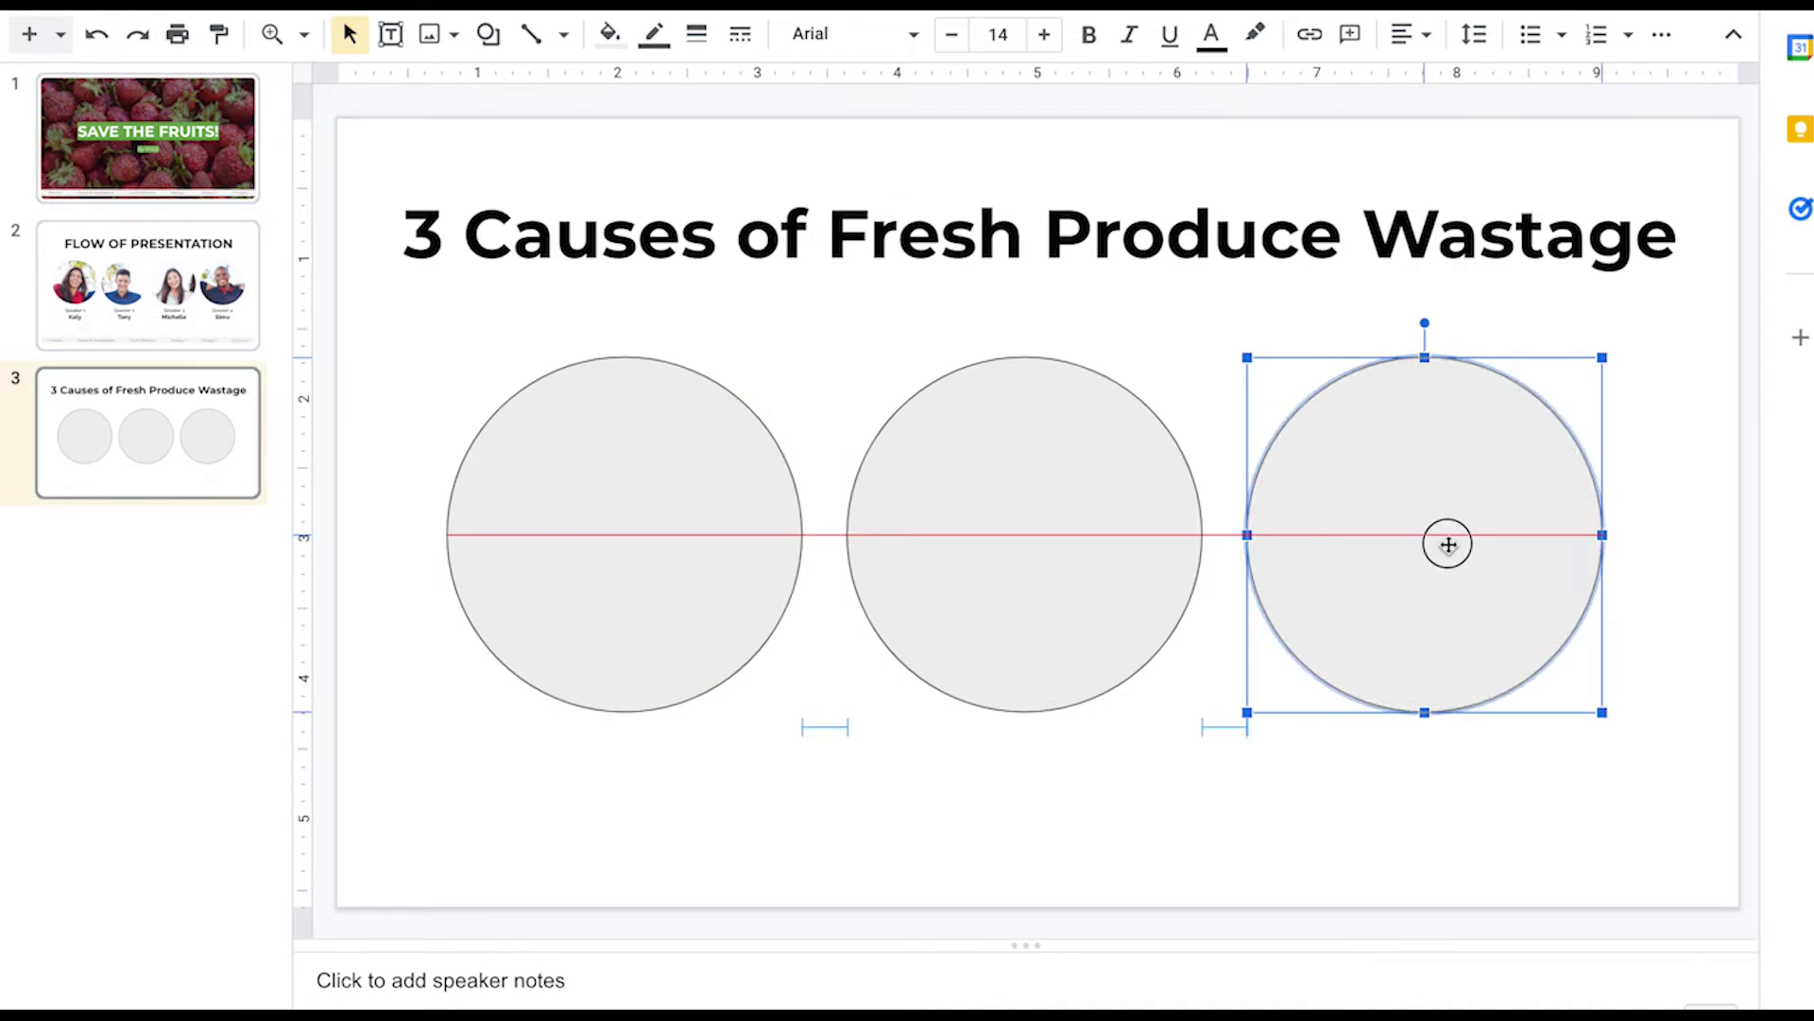
pyautogui.moveTo(1447, 545); pyautogui.dragTo(1449, 547)
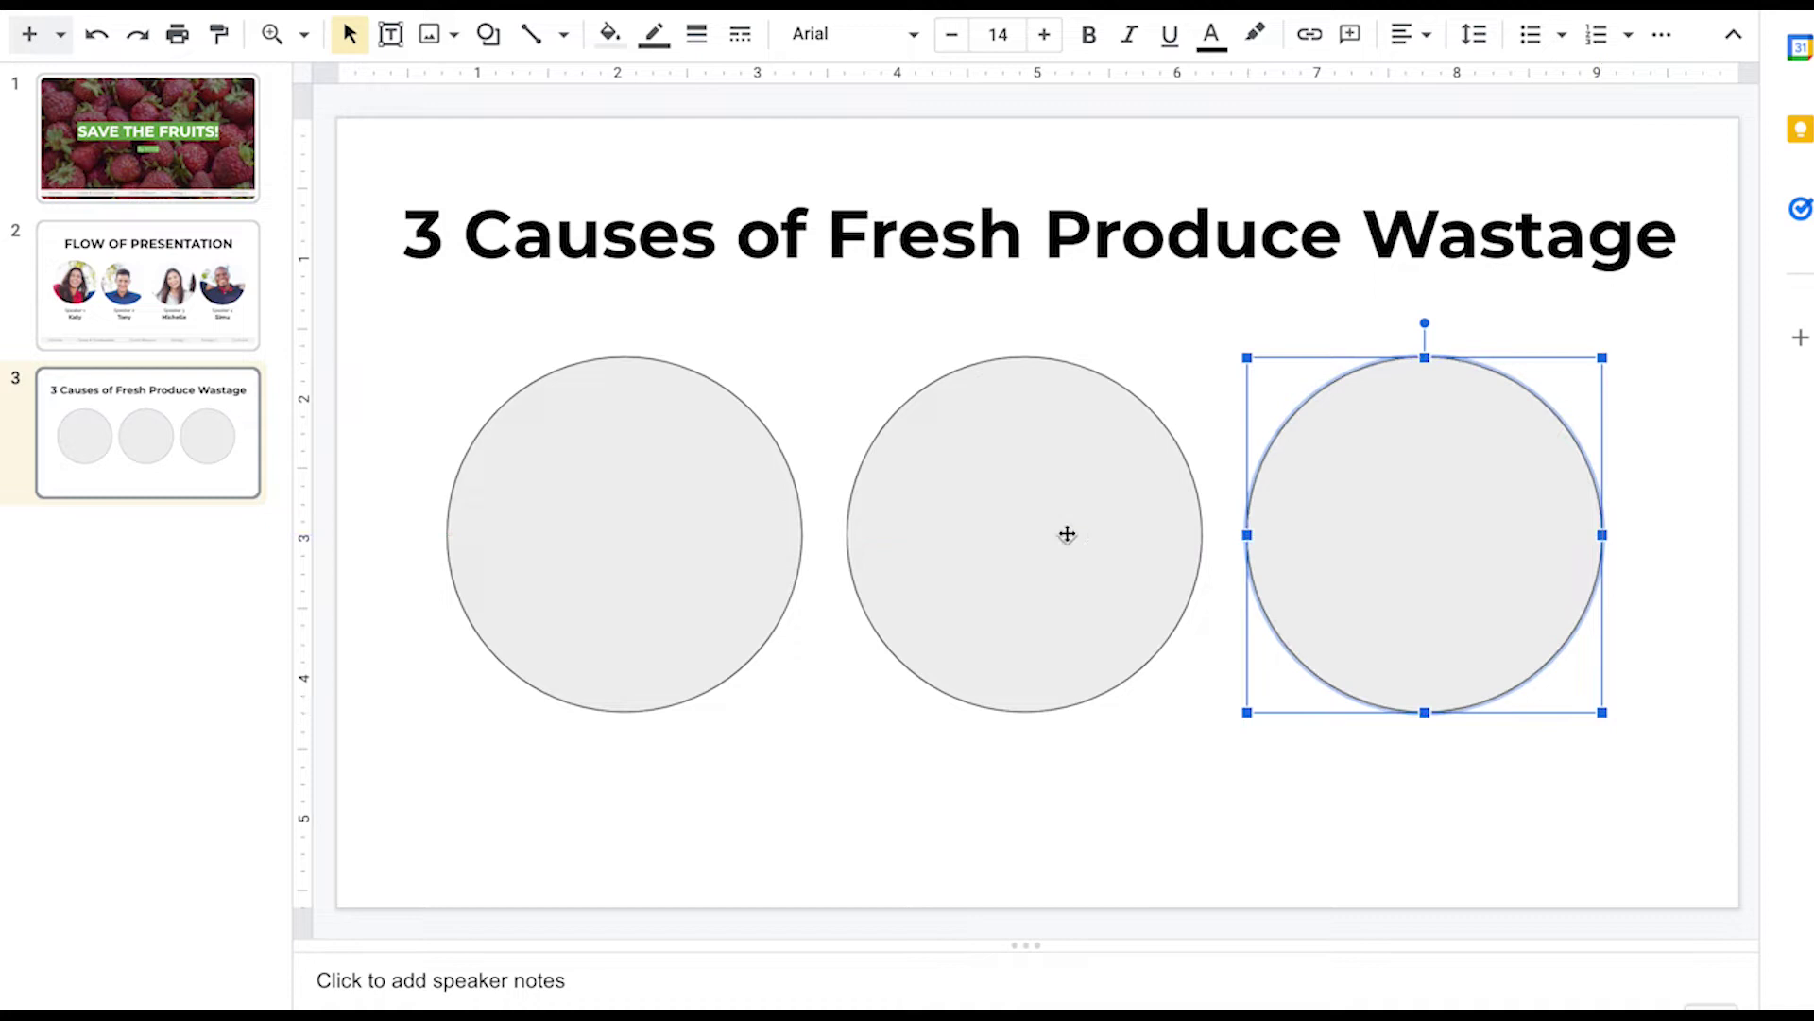
# Select all three circles together, scale the row down to about 8 inches wide and centre it below the title.
pyautogui.keyDown('shift'); pyautogui.click(1065, 531); pyautogui.keyUp('shift')
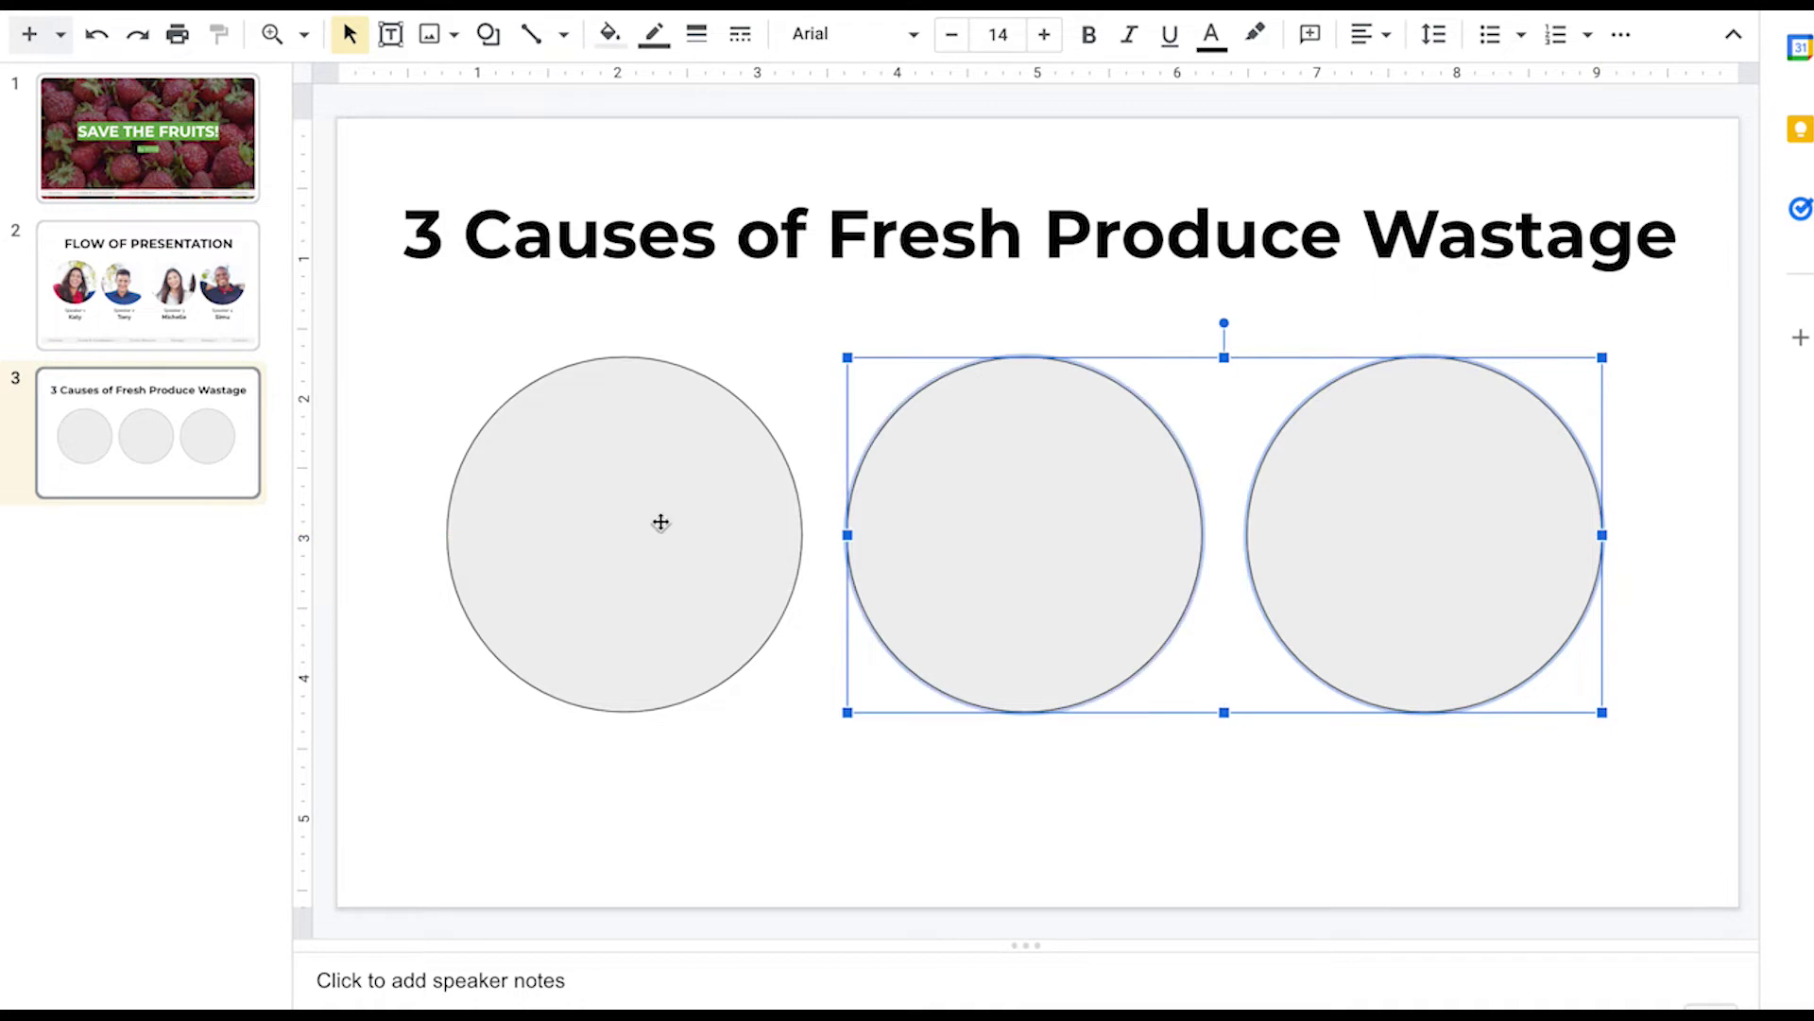
pyautogui.keyDown('shift'); pyautogui.click(721, 535); pyautogui.keyUp('shift')
pyautogui.moveTo(1437, 547)
pyautogui.mouseDown()
pyautogui.moveTo(1439, 531)
pyautogui.moveTo(1407, 535)
pyautogui.moveTo(1427, 550)
pyautogui.moveTo(1379, 557)
pyautogui.moveTo(1458, 535)
pyautogui.mouseUp()
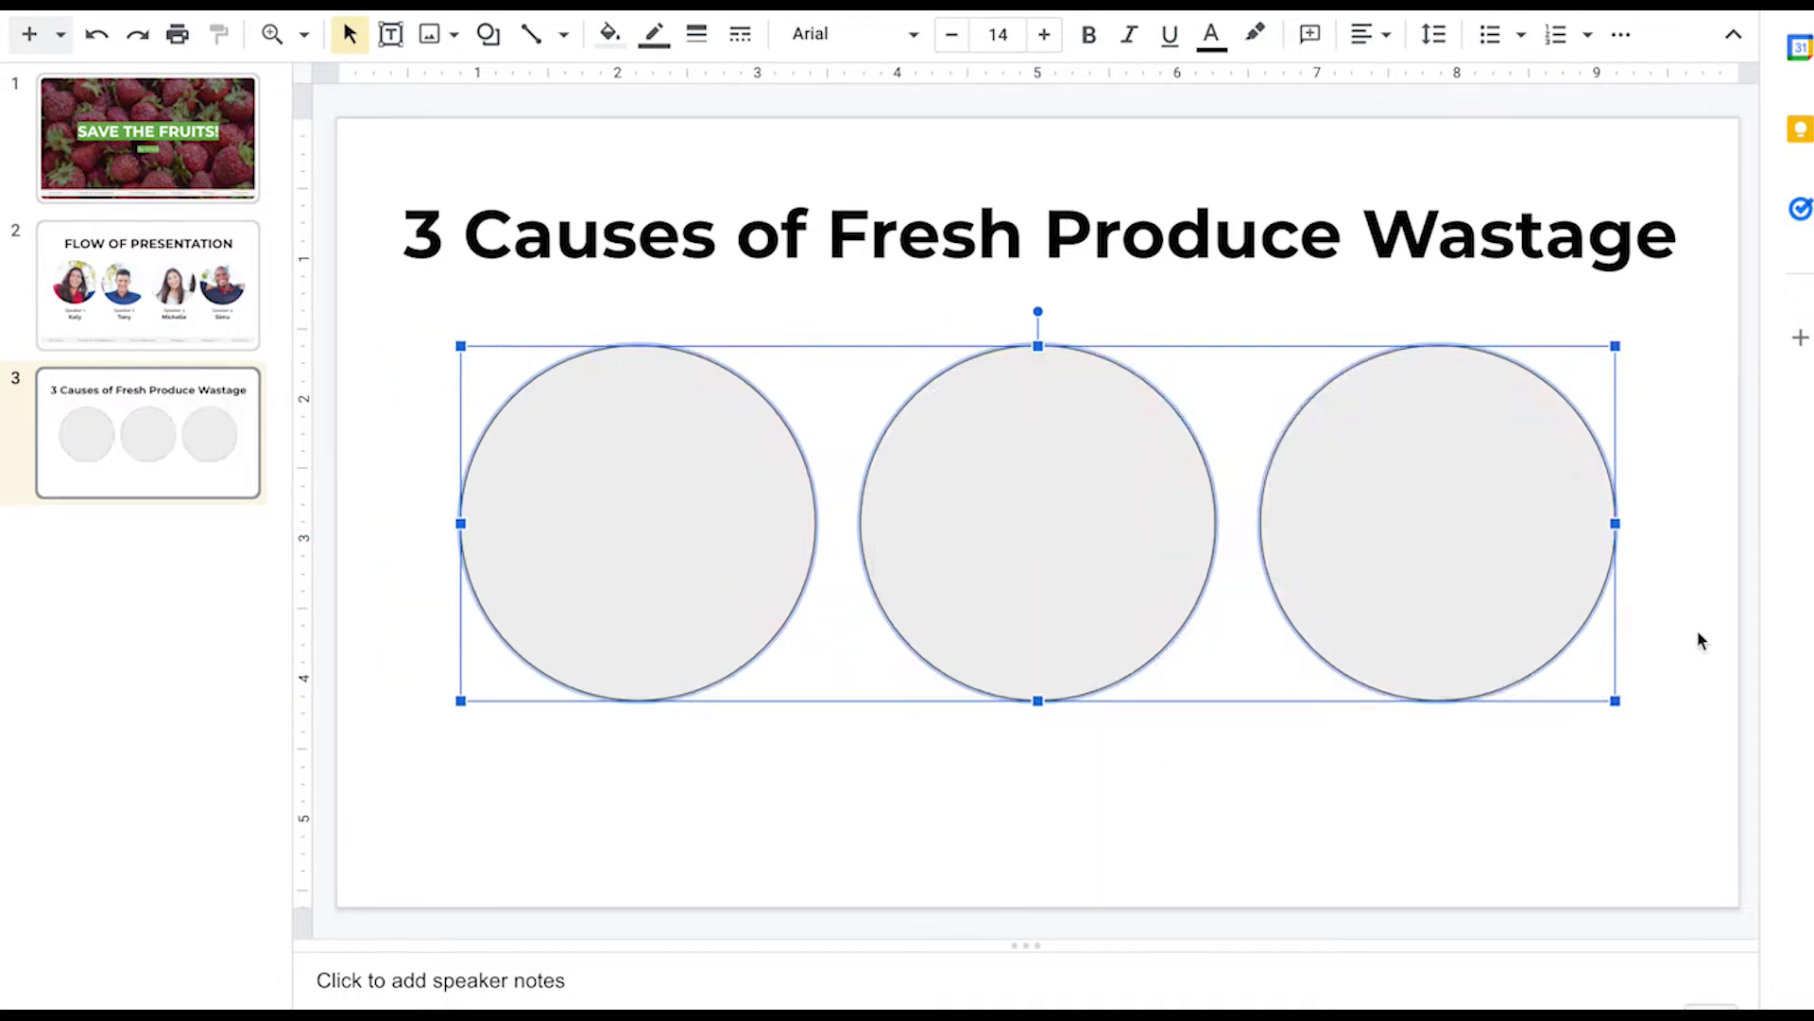
pyautogui.moveTo(1618, 701)
pyautogui.mouseDown()
pyautogui.moveTo(1600, 681)
pyautogui.moveTo(1586, 691)
pyautogui.mouseUp()
pyautogui.moveTo(1479, 558); pyautogui.dragTo(1494, 557)
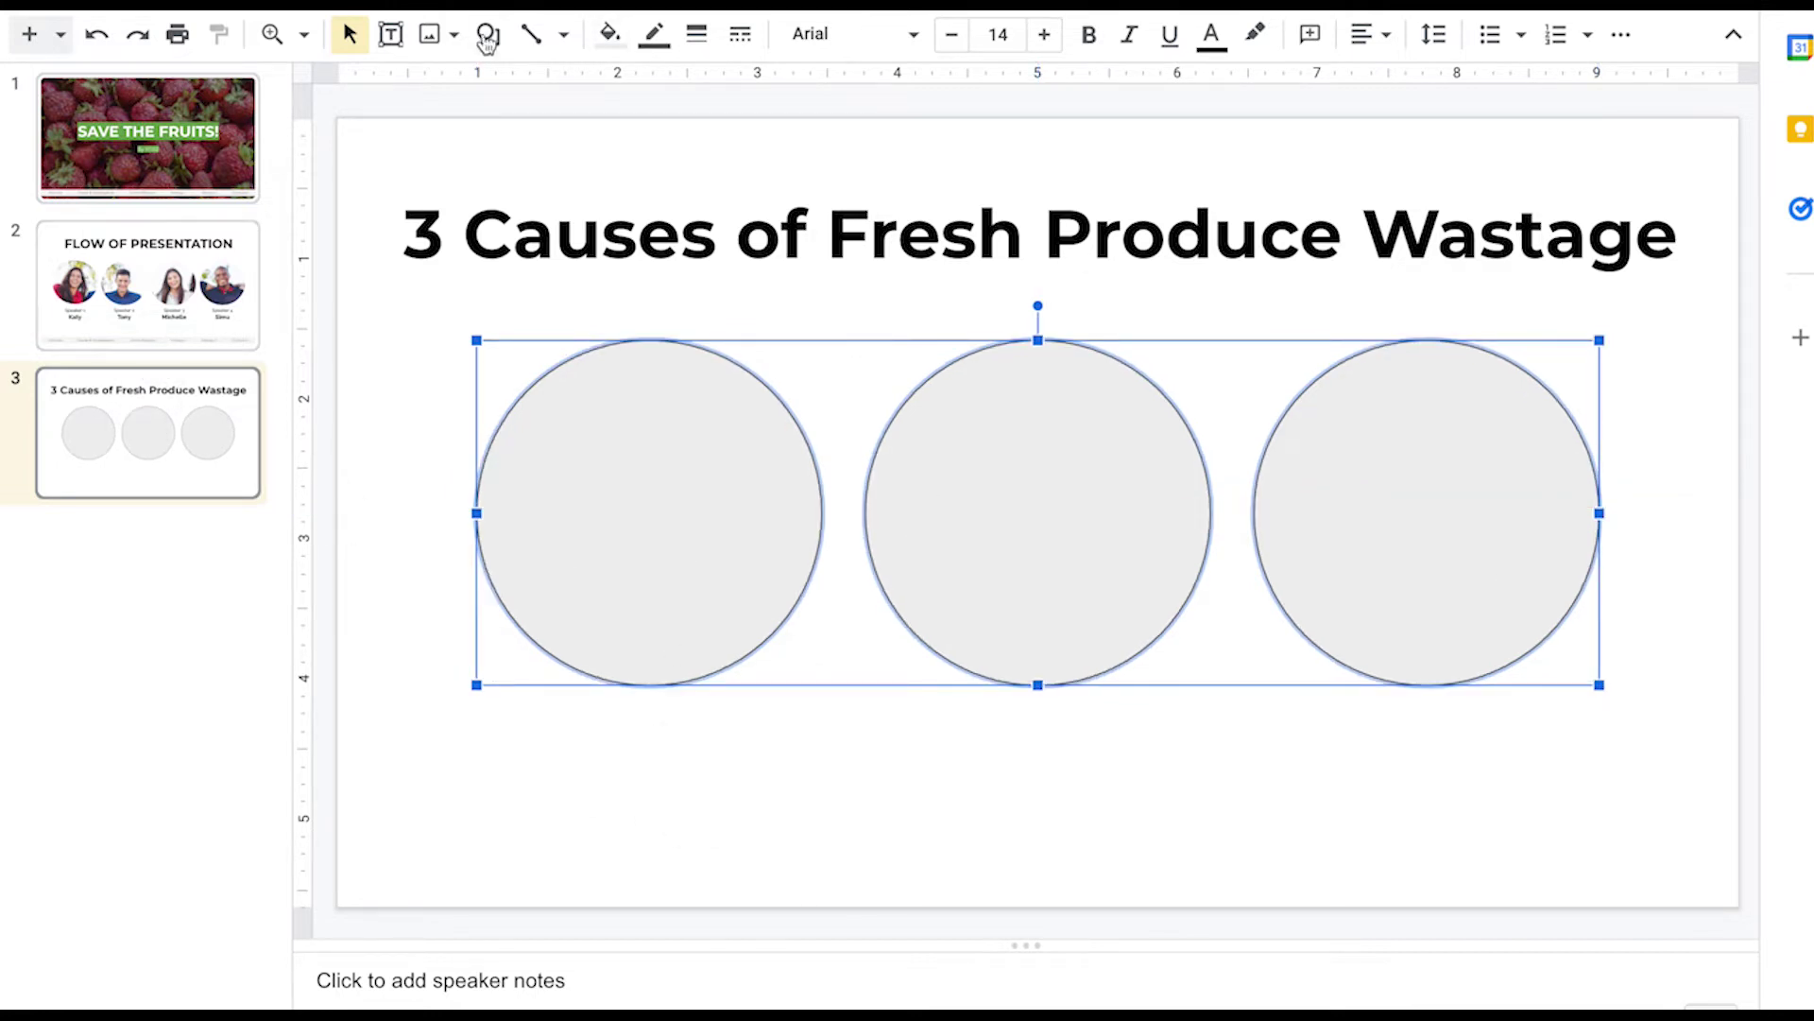
# Add a text box below the circles with "1" and "Short Shelf Life" on separate lines, following the label wording in the OP1 presentation.
pyautogui.click(380, 42)
pyautogui.moveTo(626, 740); pyautogui.dragTo(1458, 801)
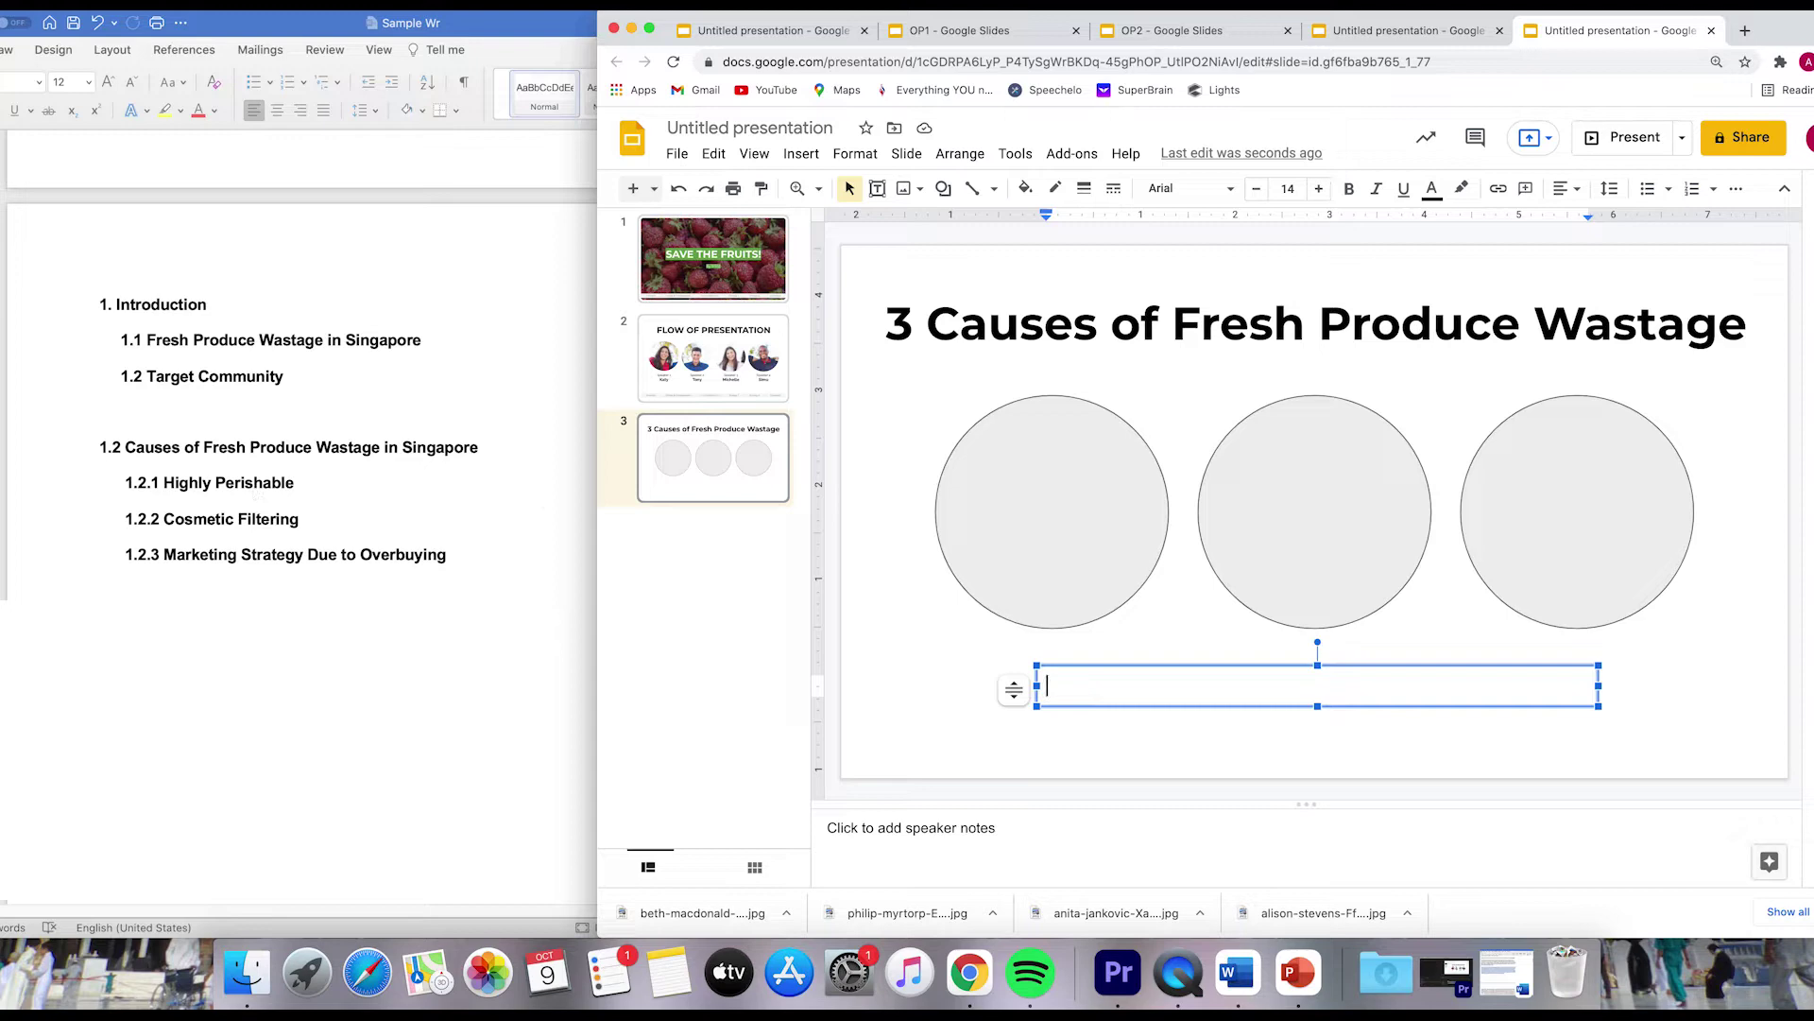
pyautogui.click(1172, 30)
pyautogui.click(974, 31)
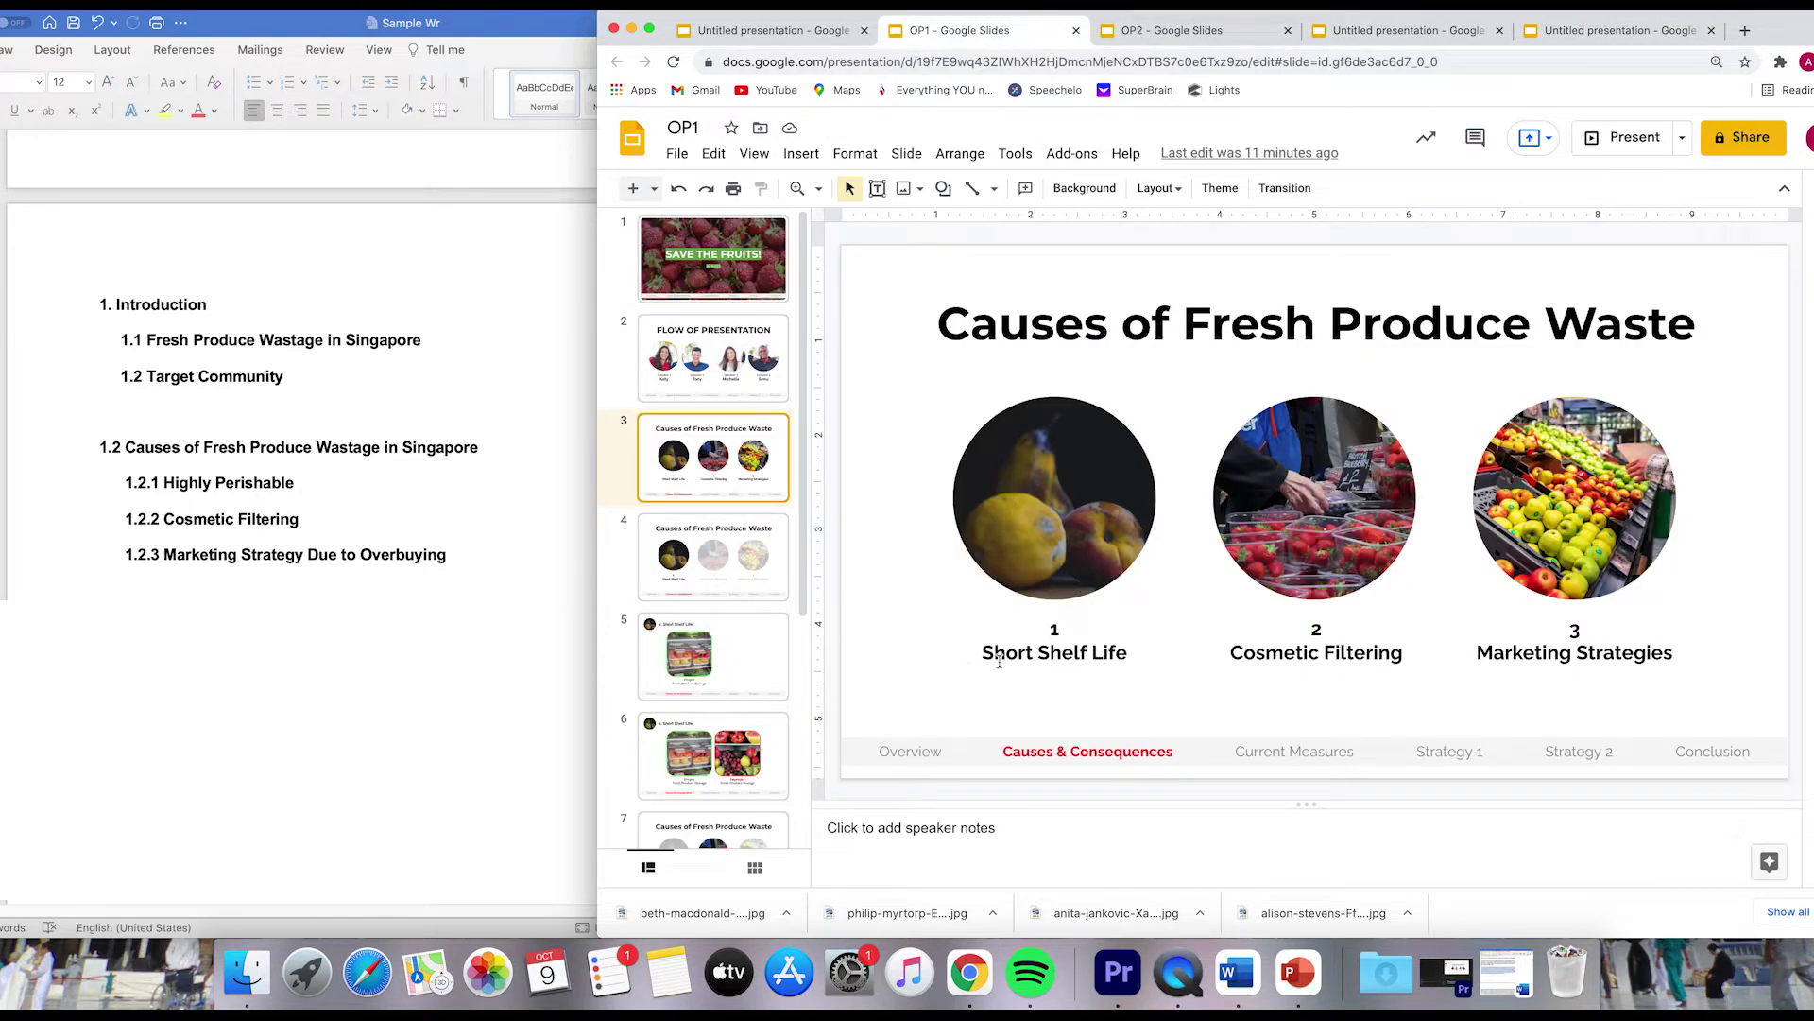
pyautogui.click(1005, 654)
pyautogui.click(1584, 34)
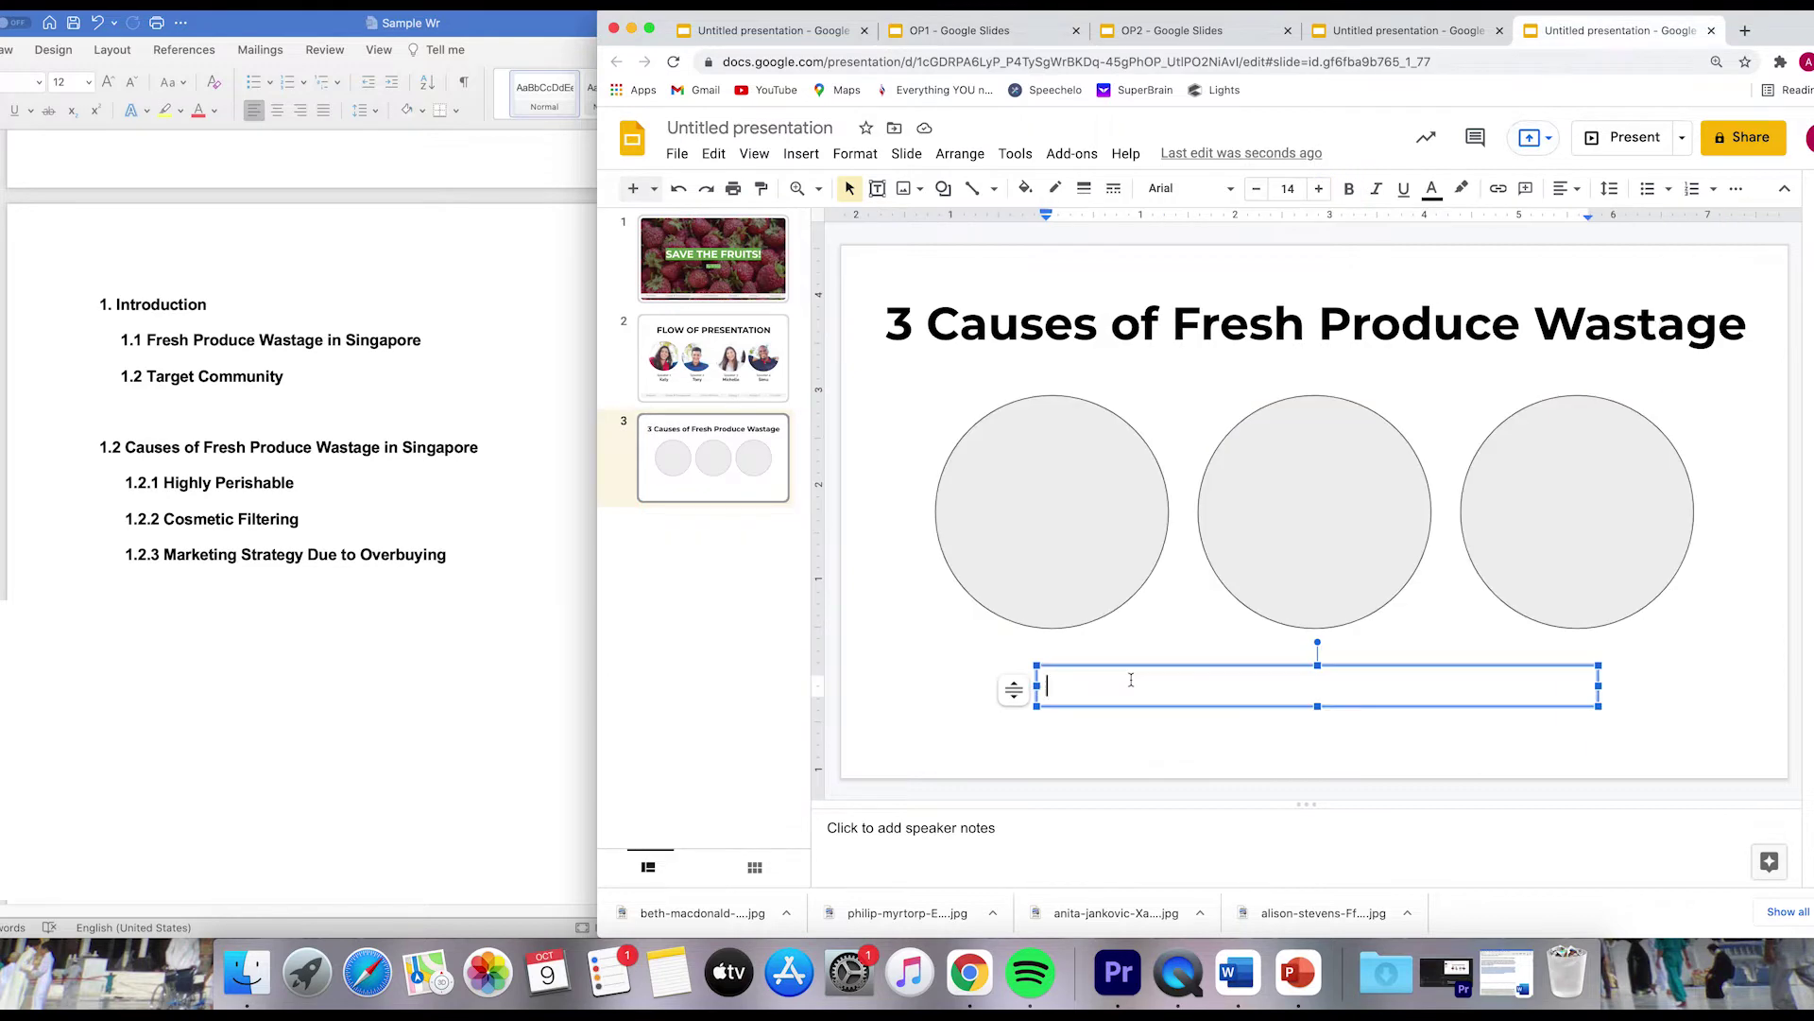
pyautogui.write('1')
pyautogui.press('Return')
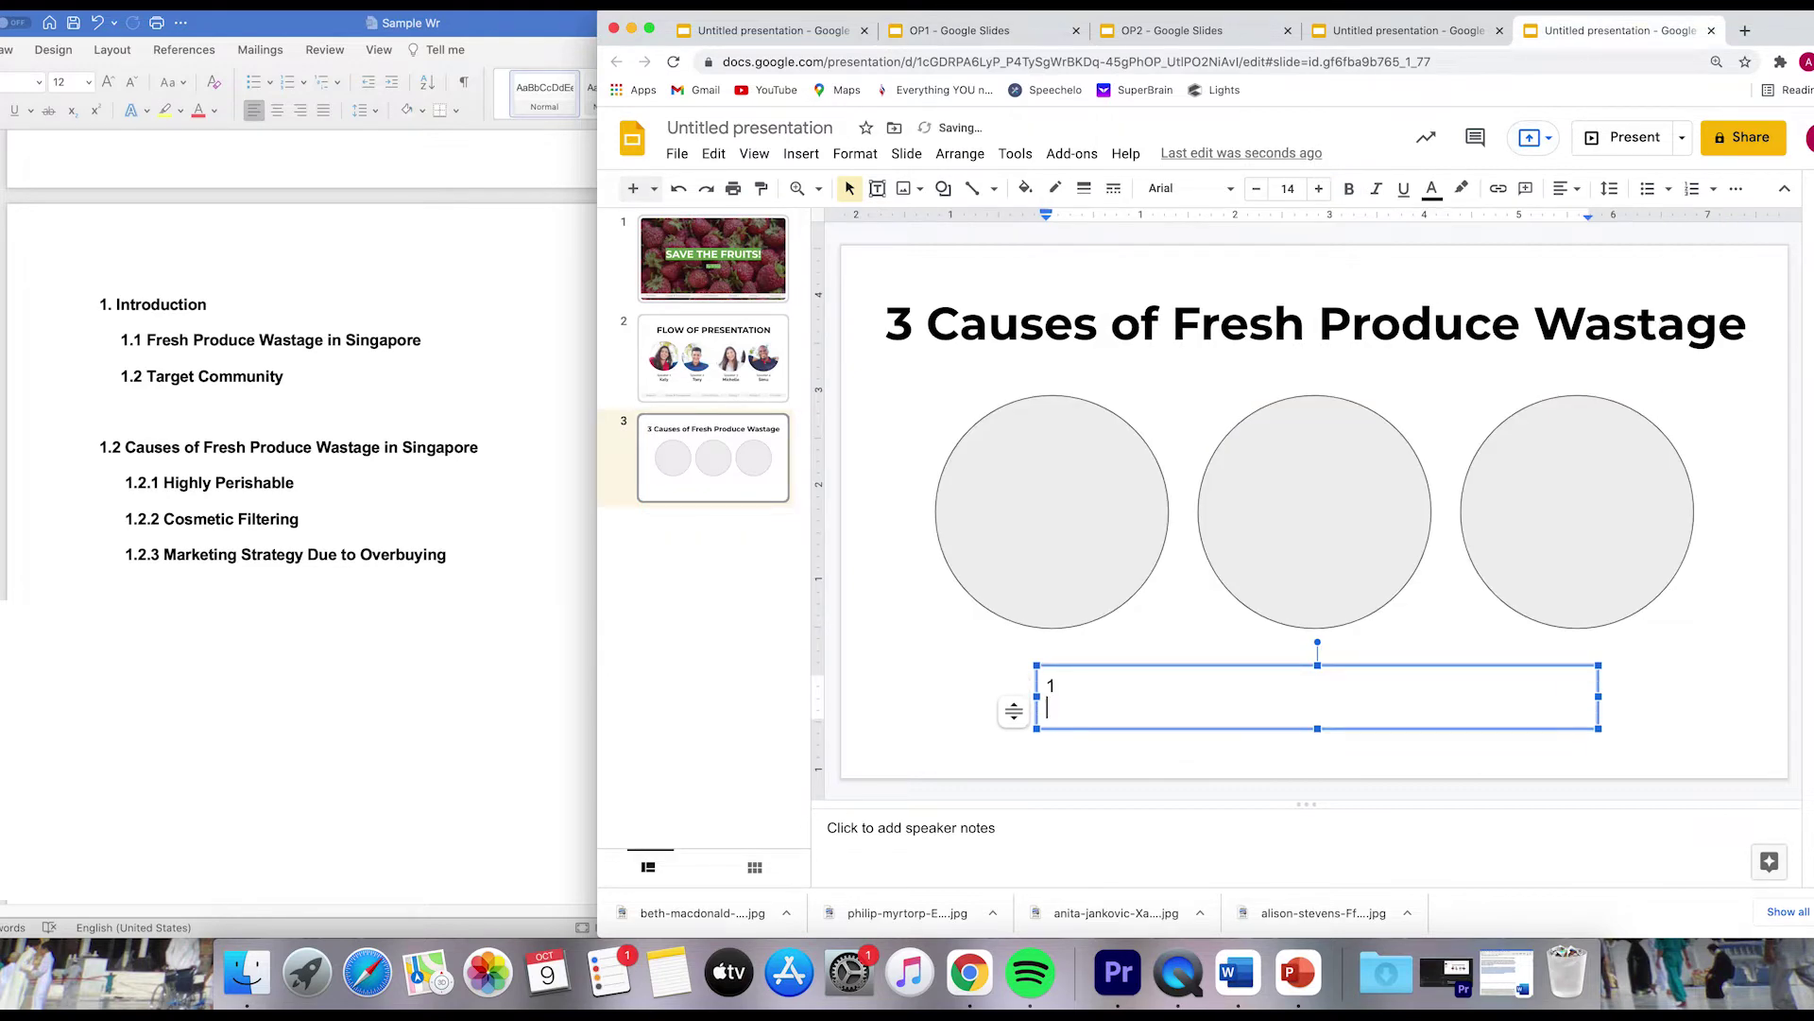
pyautogui.write('Short Shelf Life')
# Centre-align the label text, narrow its box to about 2.1 inches and place it under the first circle.
pyautogui.press('super+a')
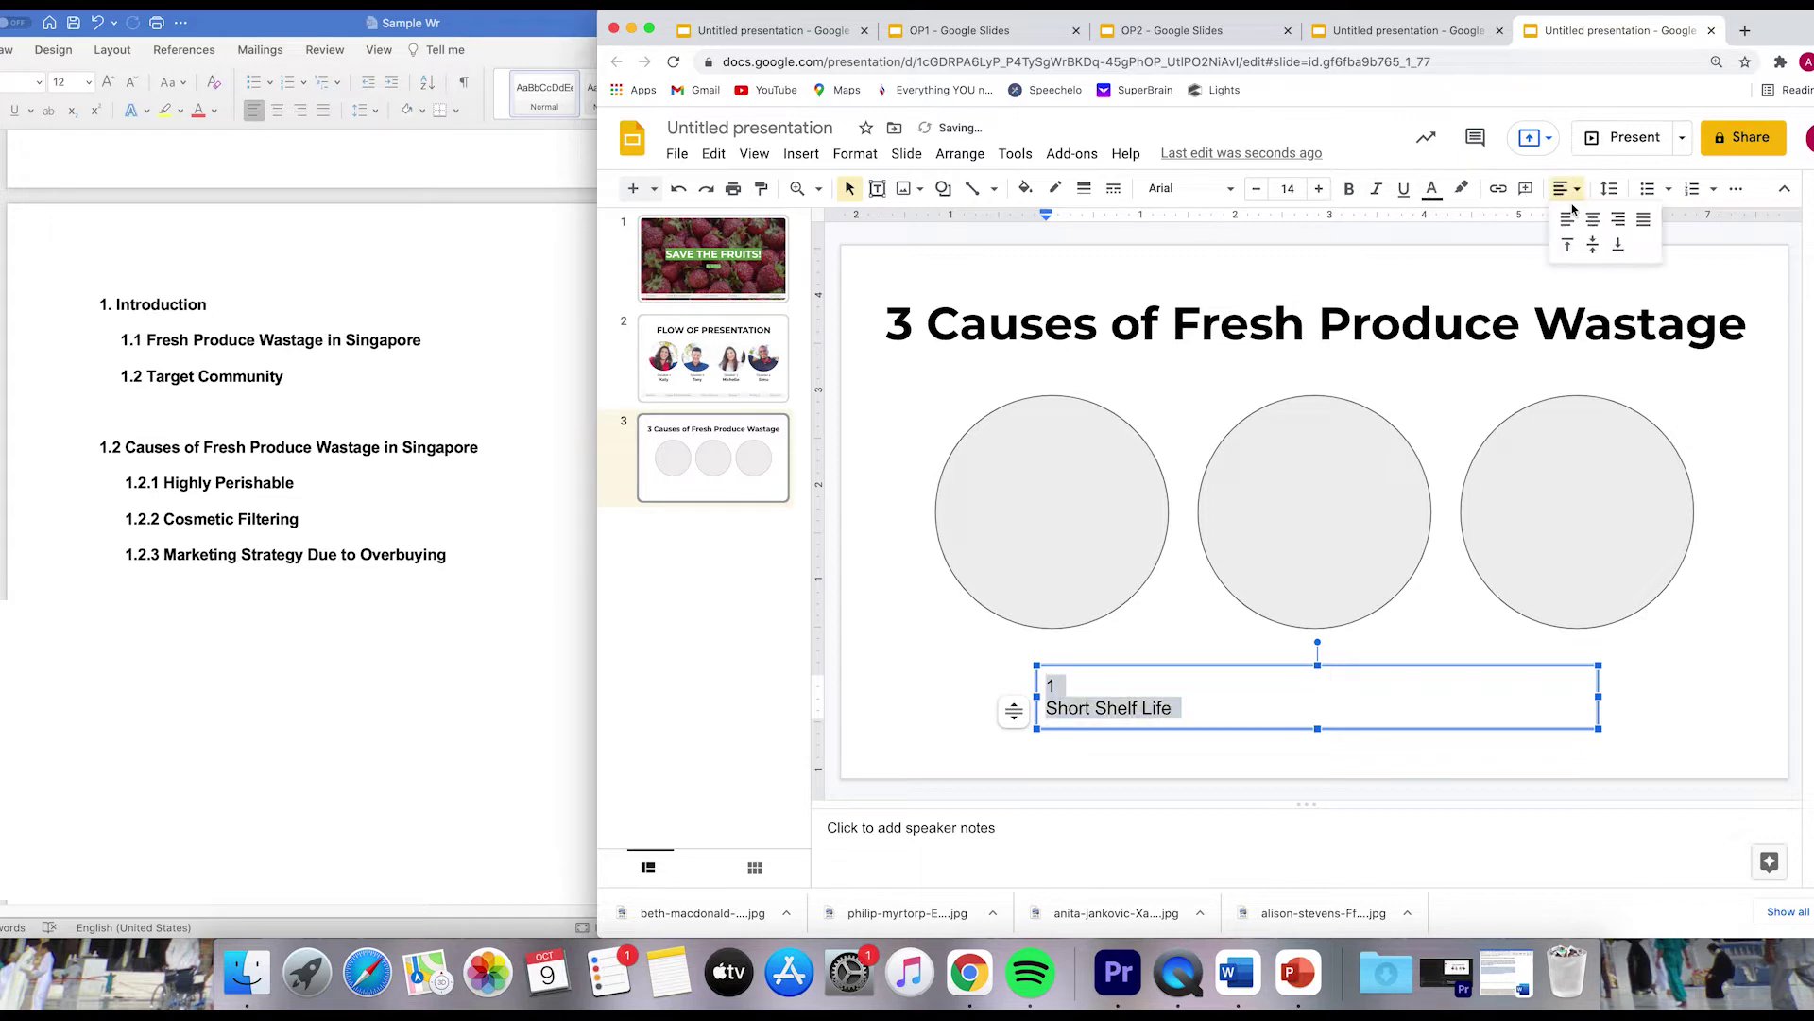
pyautogui.click(1554, 186)
pyautogui.click(1597, 239)
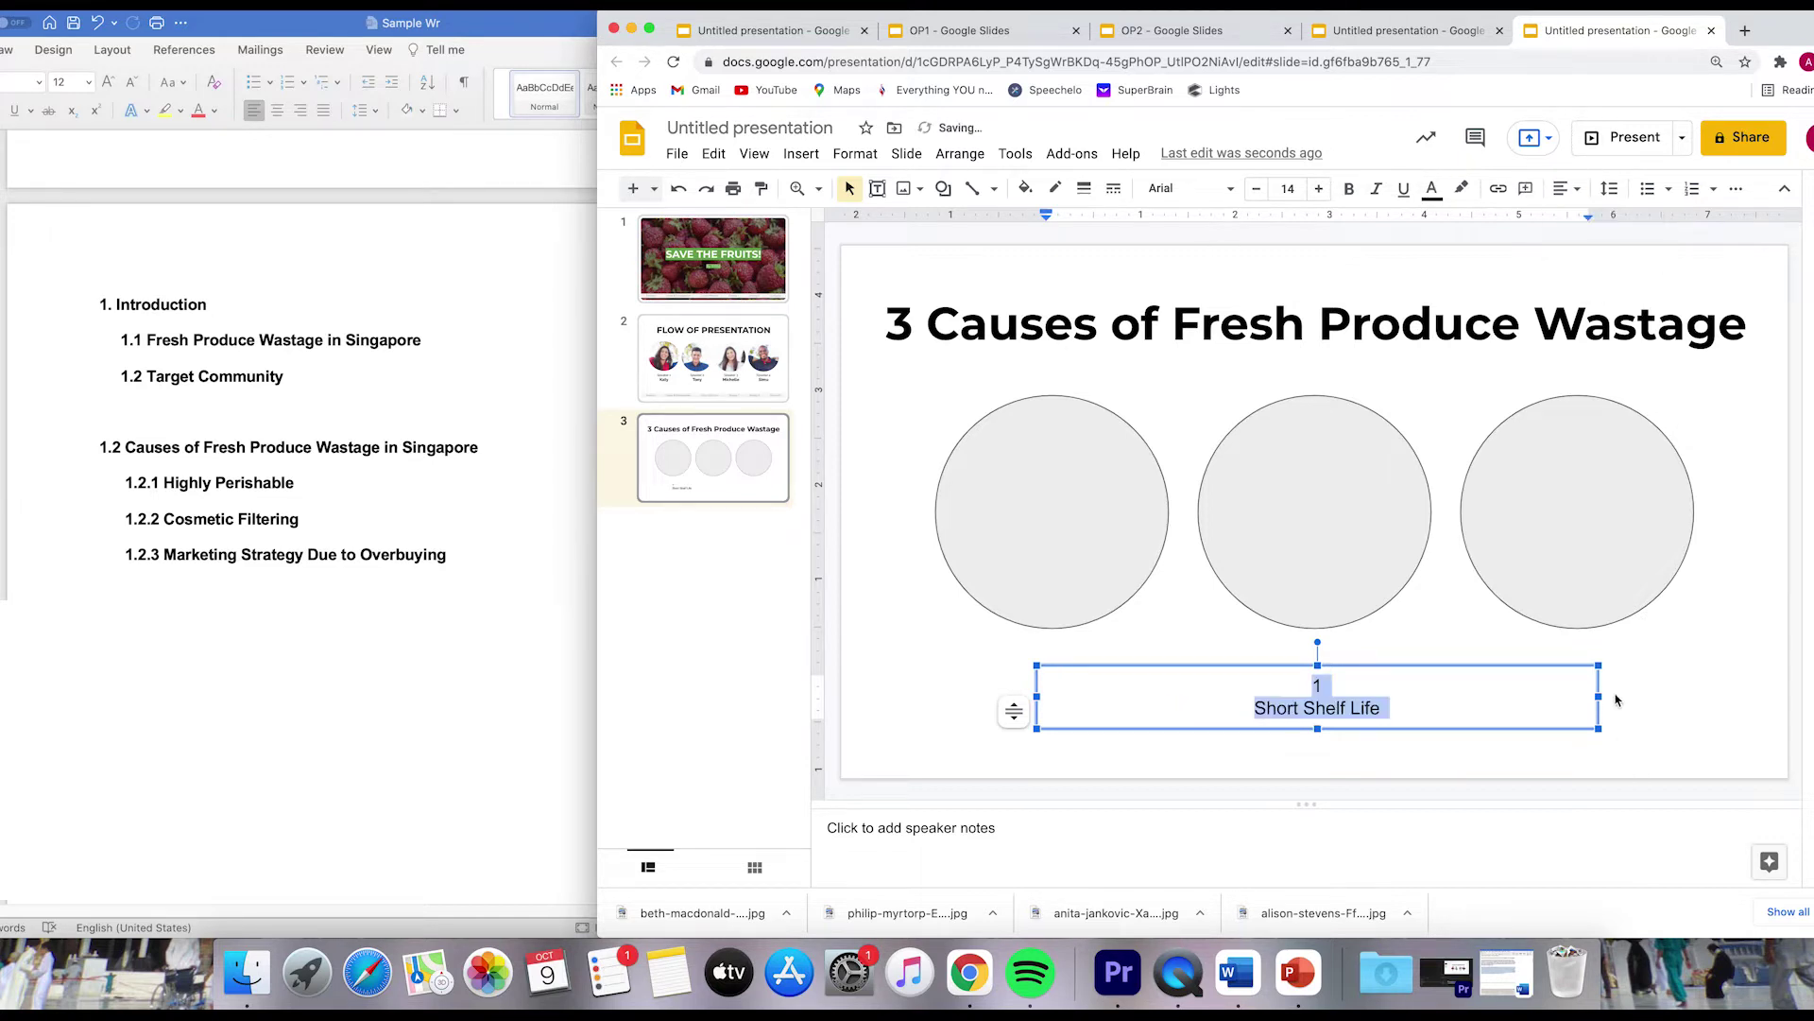
pyautogui.moveTo(1394, 694); pyautogui.dragTo(1088, 699)
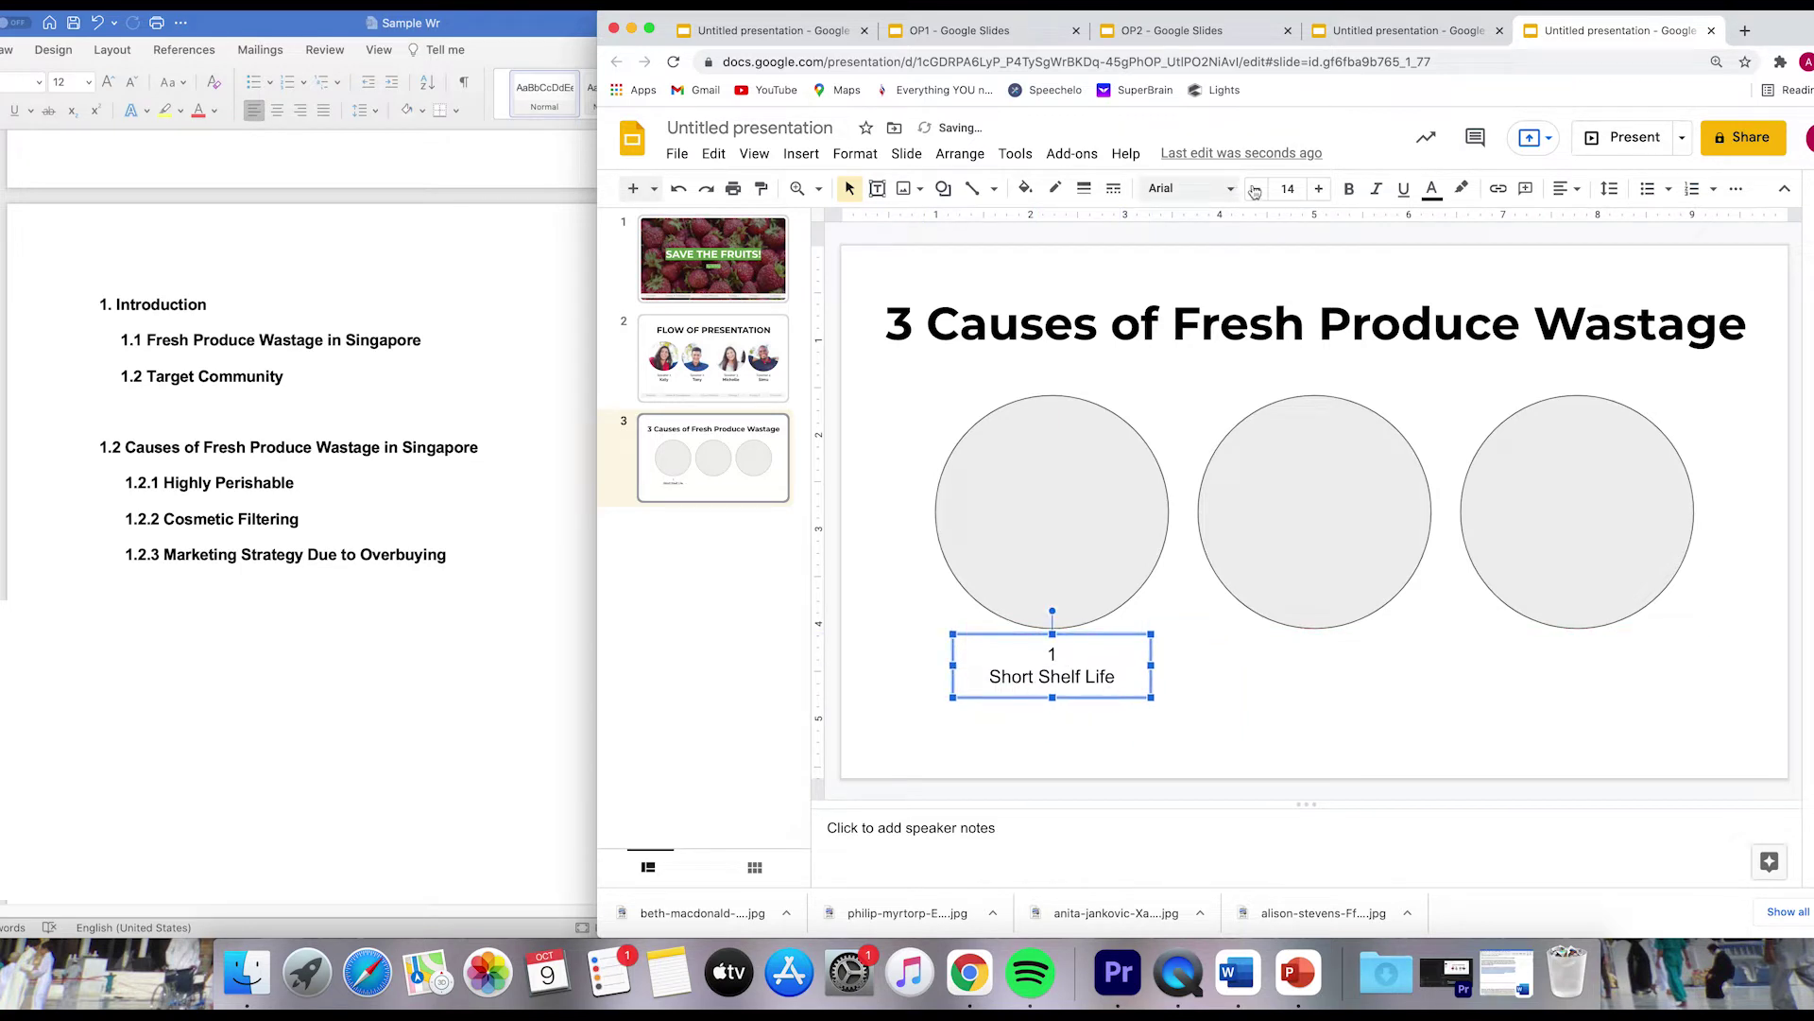
# Set both lines of the Short Shelf Life label in bold Raleway.
pyautogui.click(1202, 191)
pyautogui.click(1209, 357)
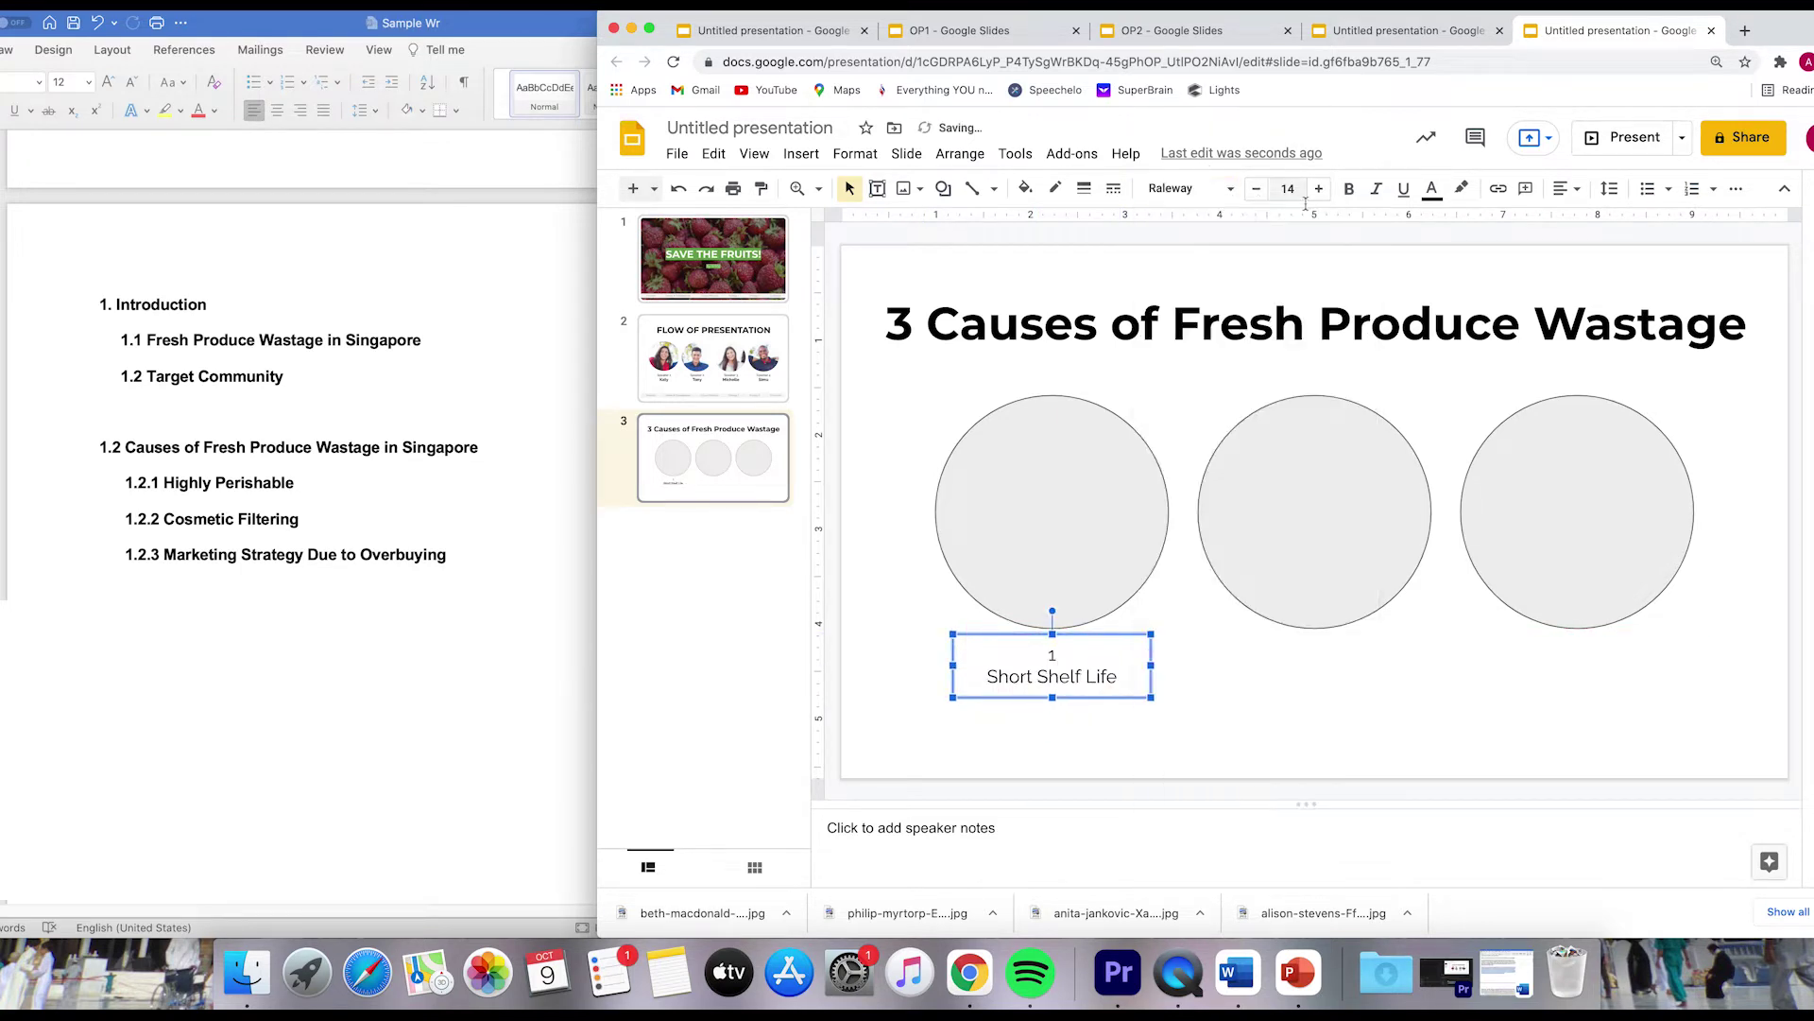
pyautogui.tripleClick(1061, 678)
pyautogui.hotkey('ctrl', 'b')
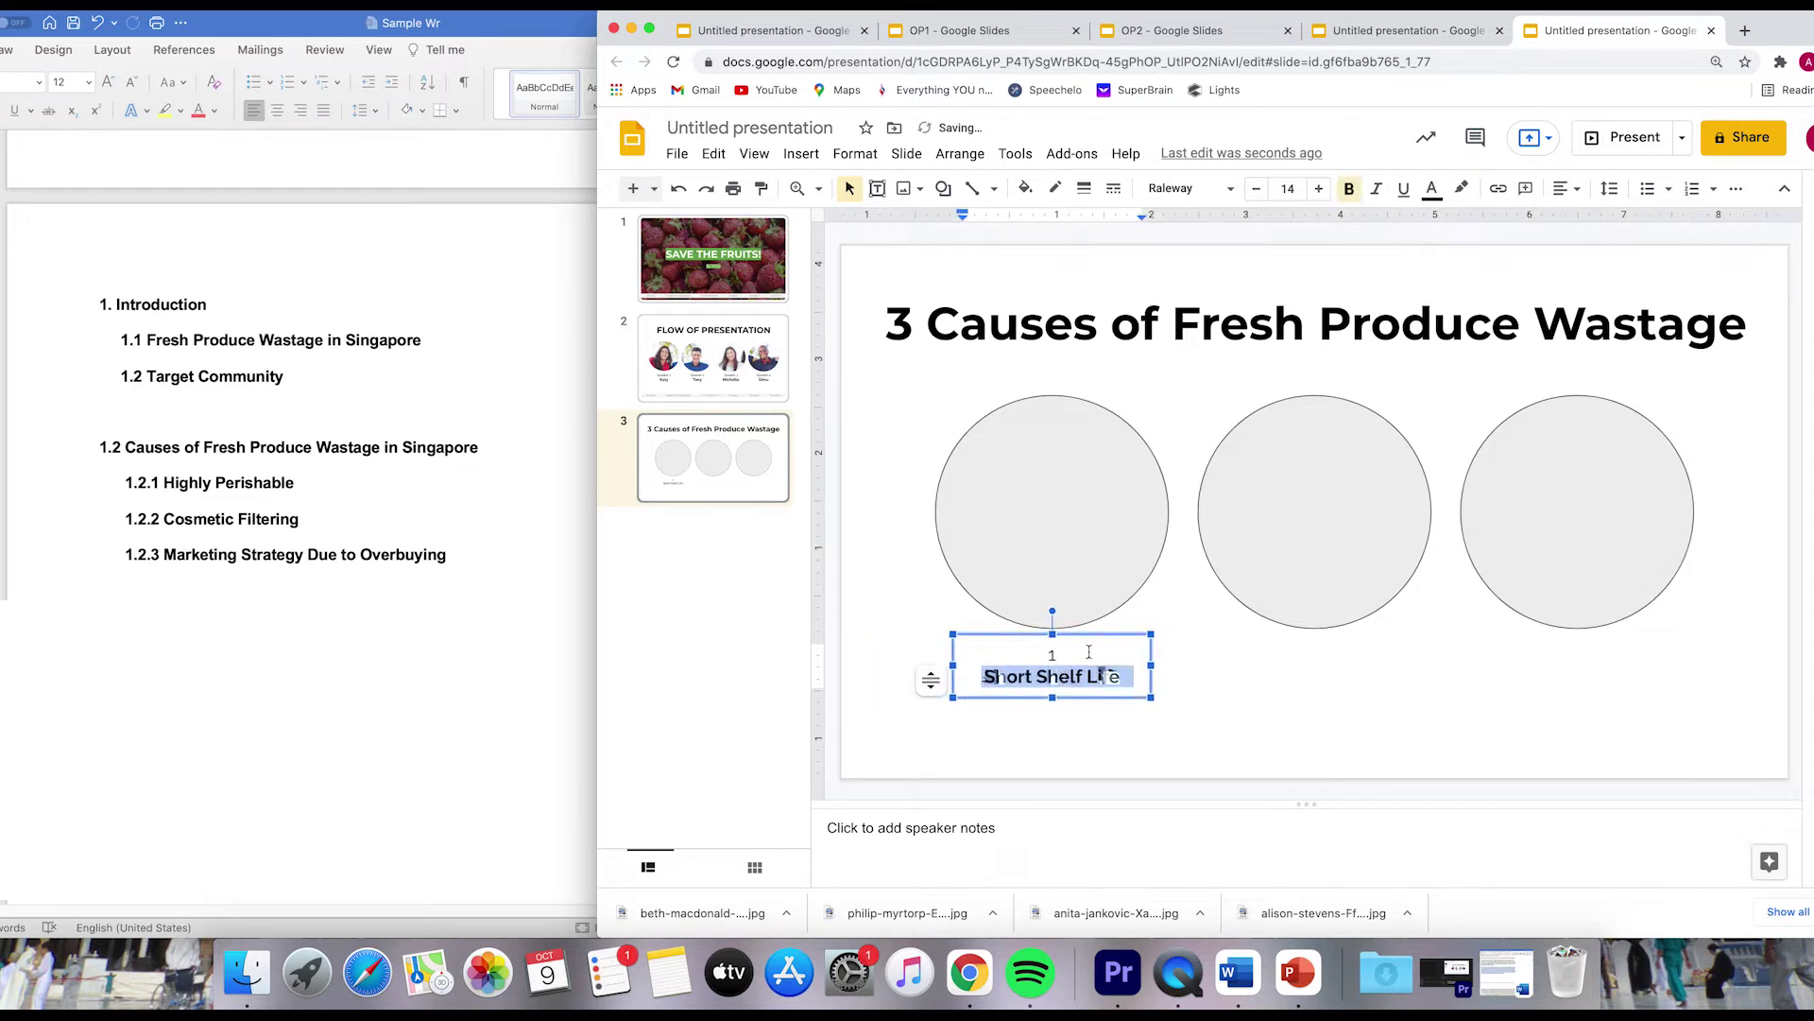
pyautogui.hotkey('ctrl', 'a')
pyautogui.hotkey('ctrl', 'b')
pyautogui.press('Escape')
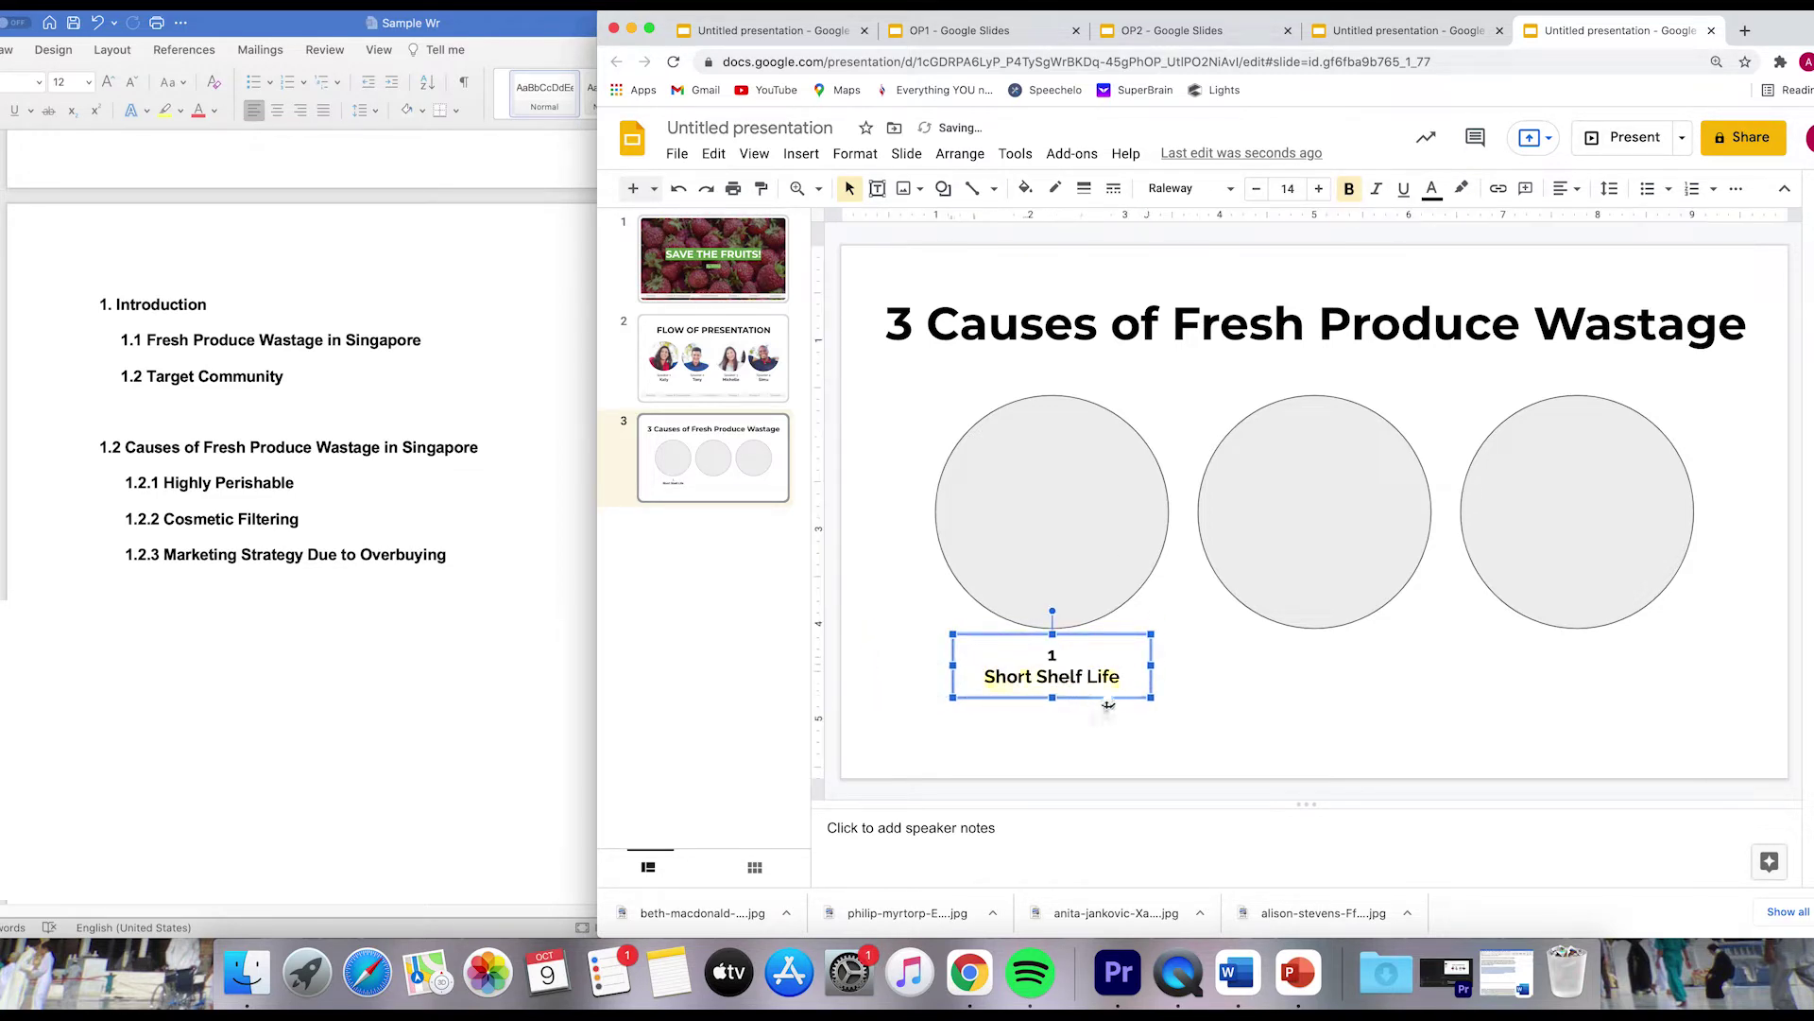
# Duplicate the label under the second circle and change its text to "2" and "Cosmetic Filtering".
pyautogui.hotkey('ctrl', 'd')
pyautogui.moveTo(1210, 700); pyautogui.dragTo(1370, 696)
pyautogui.click(1333, 661)
pyautogui.press('BackSpace')
pyautogui.write('2')
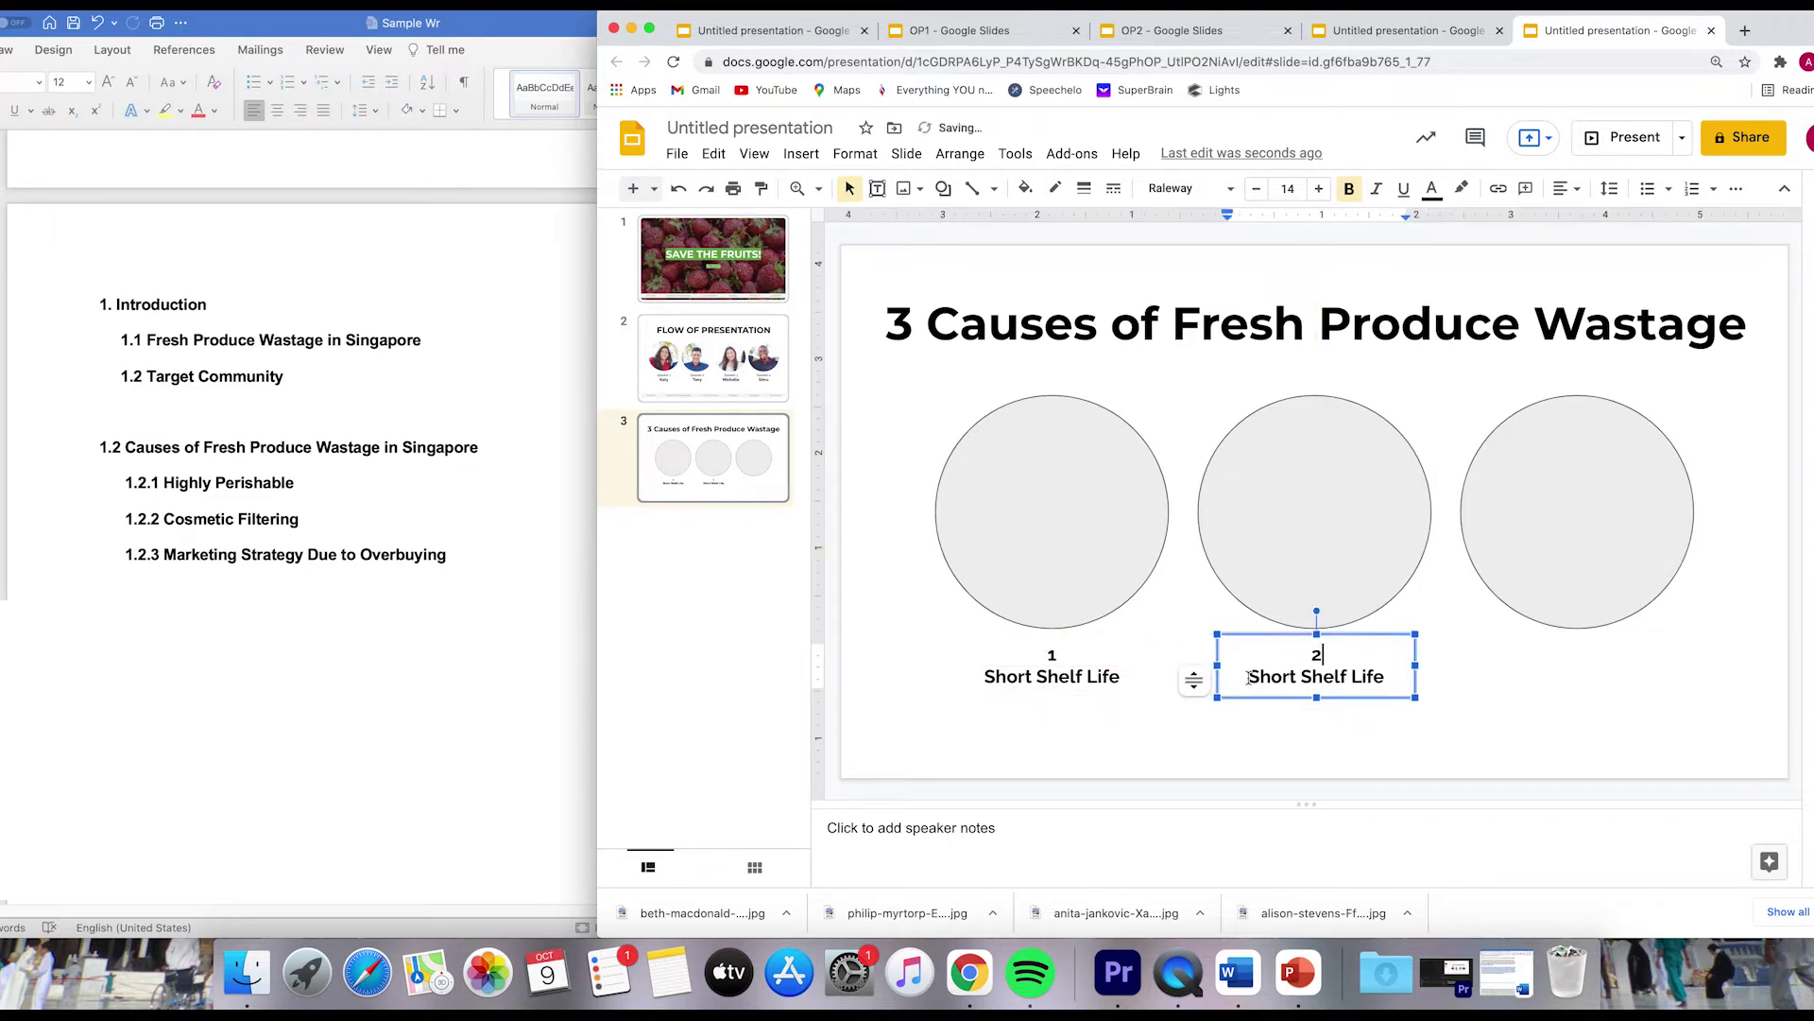
pyautogui.write('Cosmetic Filtering')
pyautogui.moveTo(1248, 677); pyautogui.dragTo(1615, 697)
# Duplicate the label under the third circle and change its text to "3" and "Marketing Strategies", checking the wording in OP1.
pyautogui.click(1358, 698)
pyautogui.press('super+d')
pyautogui.moveTo(1594, 656); pyautogui.dragTo(1666, 678)
pyautogui.write('3')
pyautogui.press('BackSpace')
pyautogui.press('BackSpace')
pyautogui.write('Marketing Strategies')
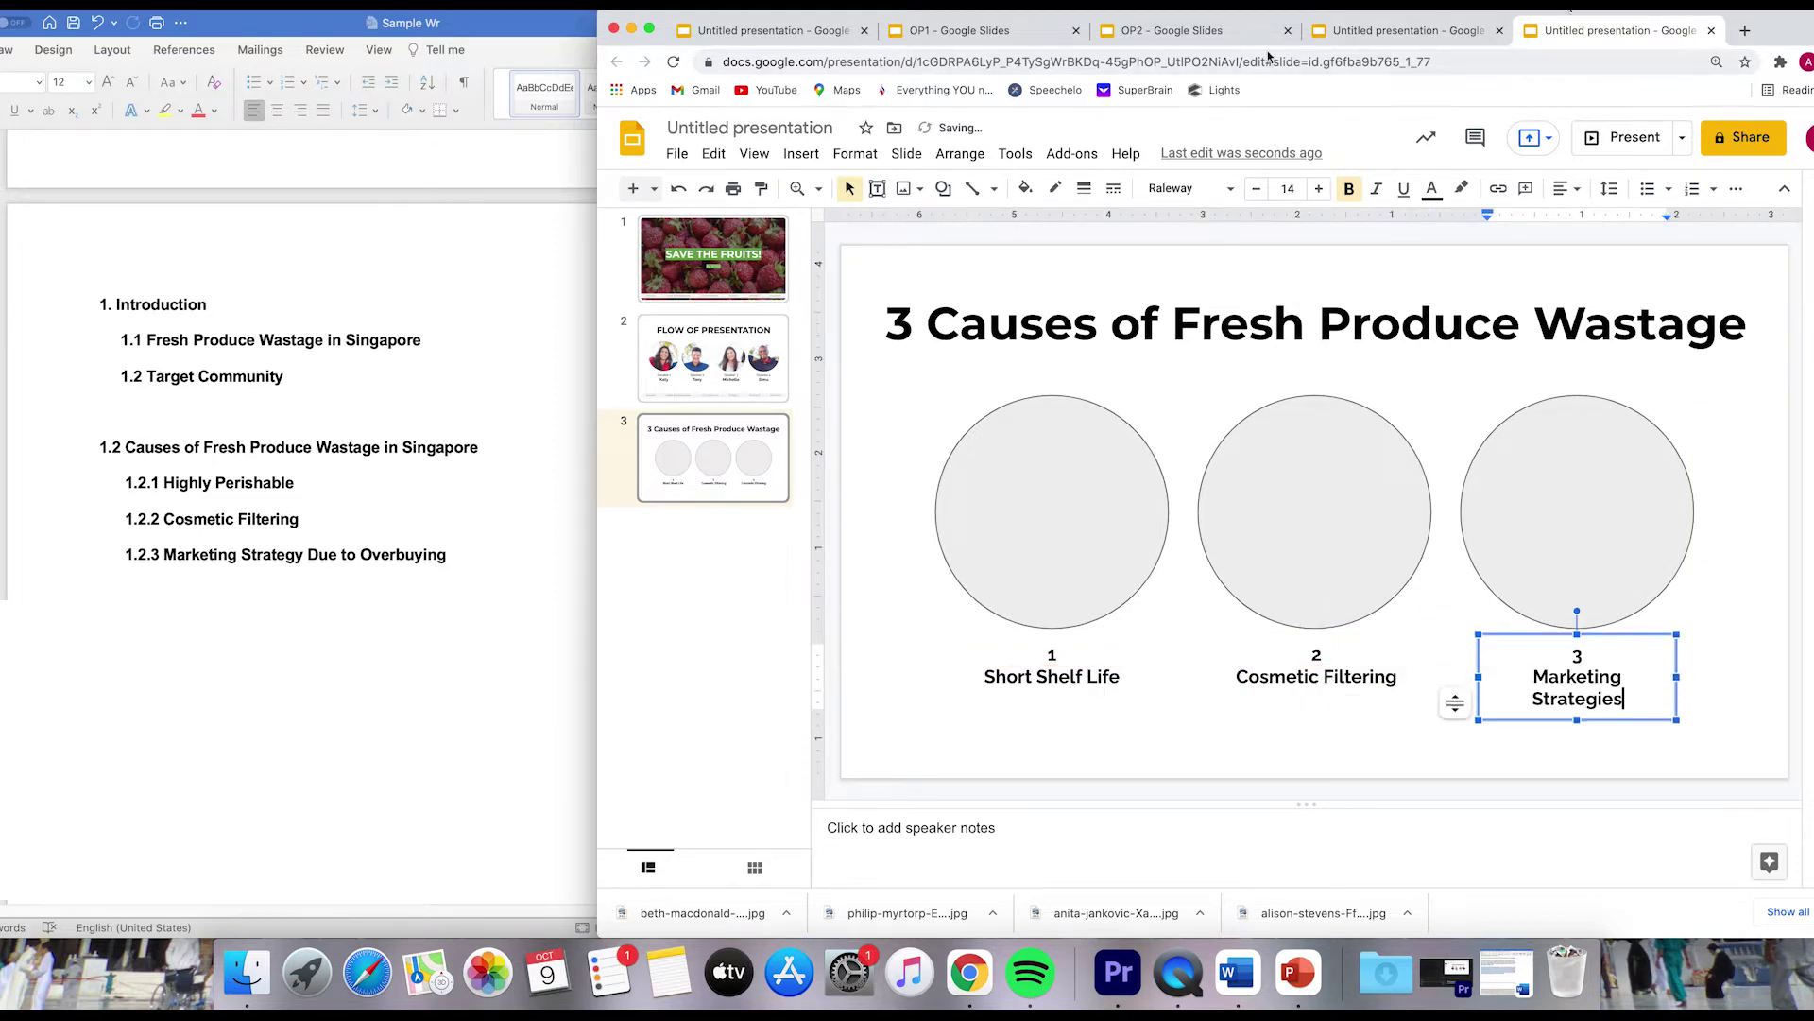
pyautogui.click(1198, 33)
pyautogui.click(1013, 33)
pyautogui.press('super+5')
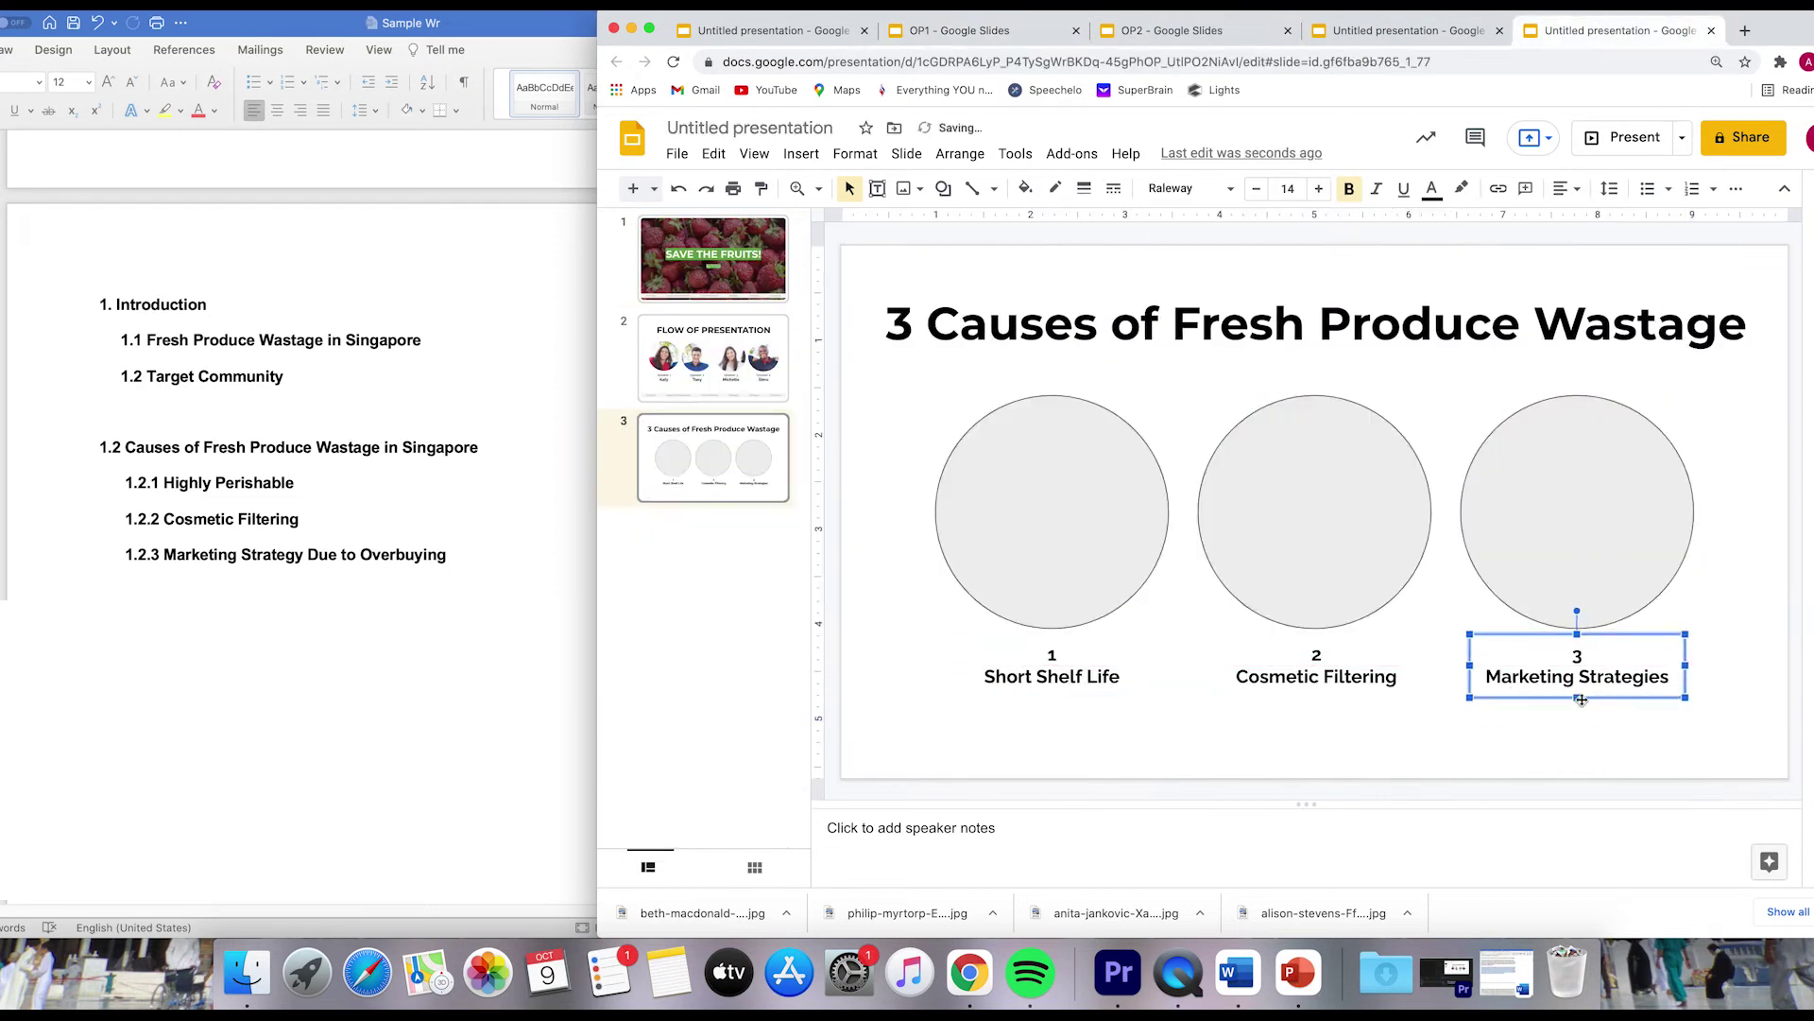
# Copy the section navigation bar from the foot of slide 2 to the same place on slide 3.
pyautogui.click(721, 361)
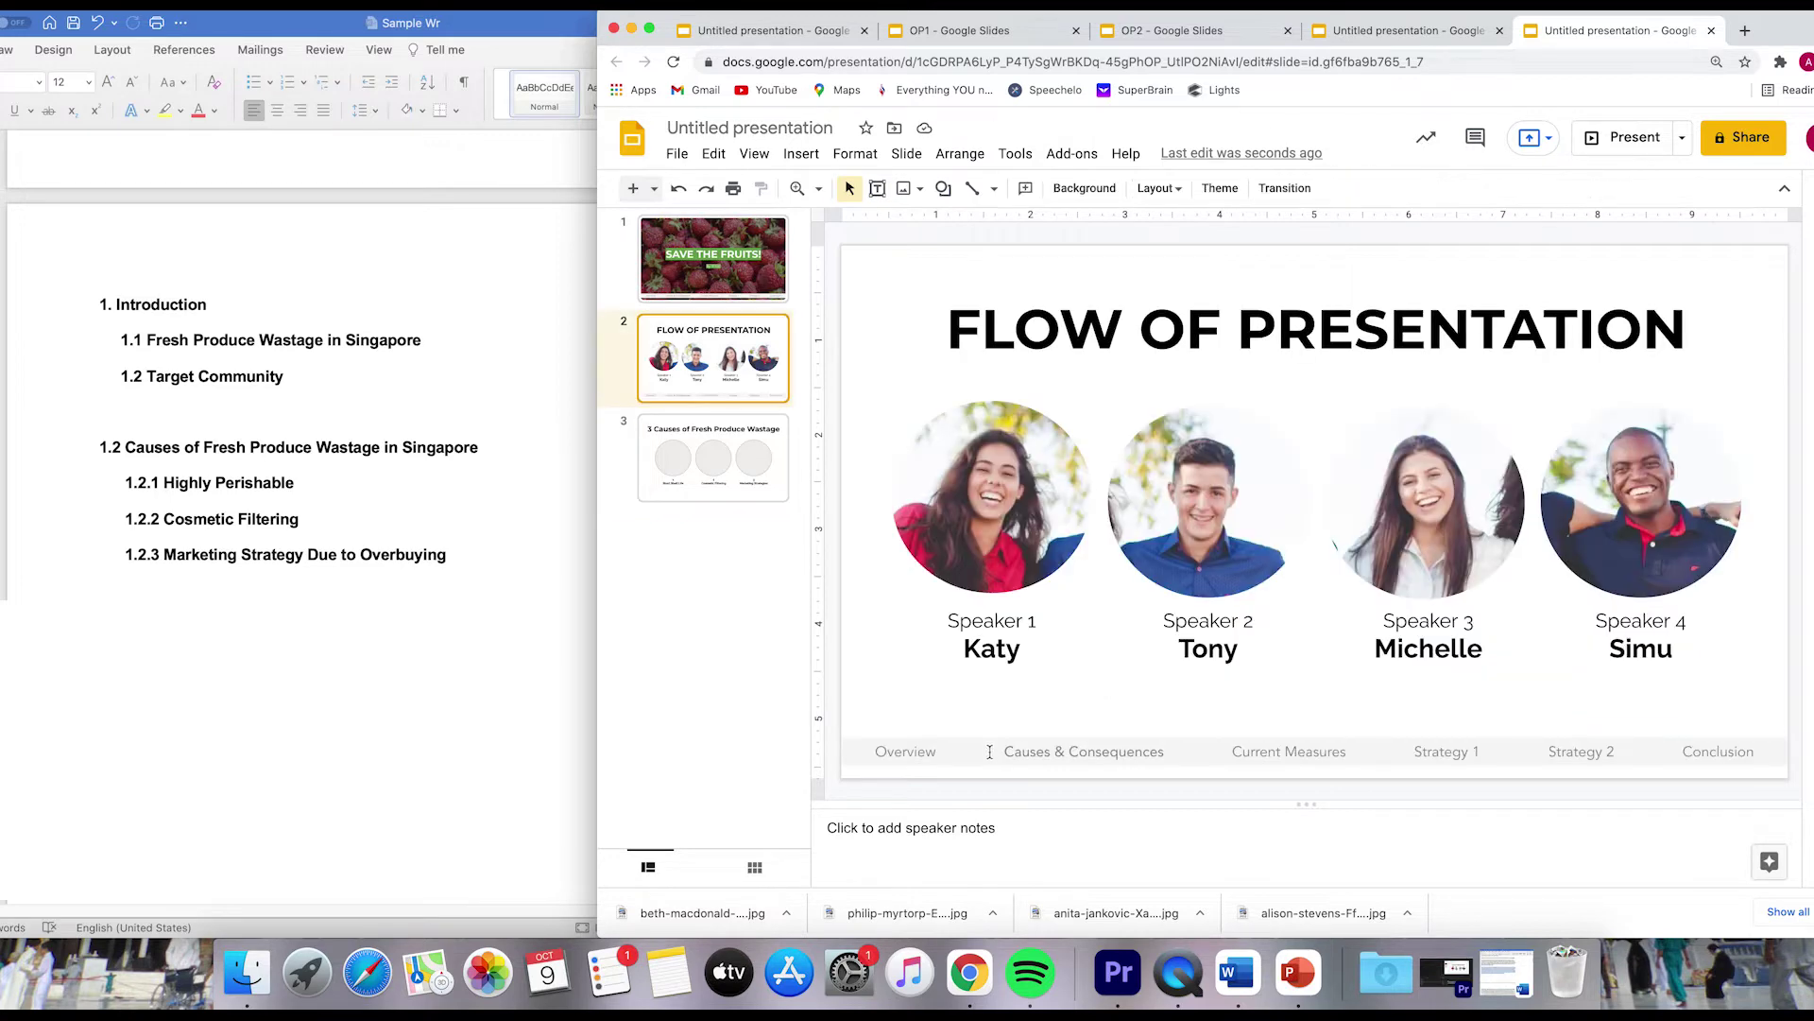
pyautogui.click(1219, 743)
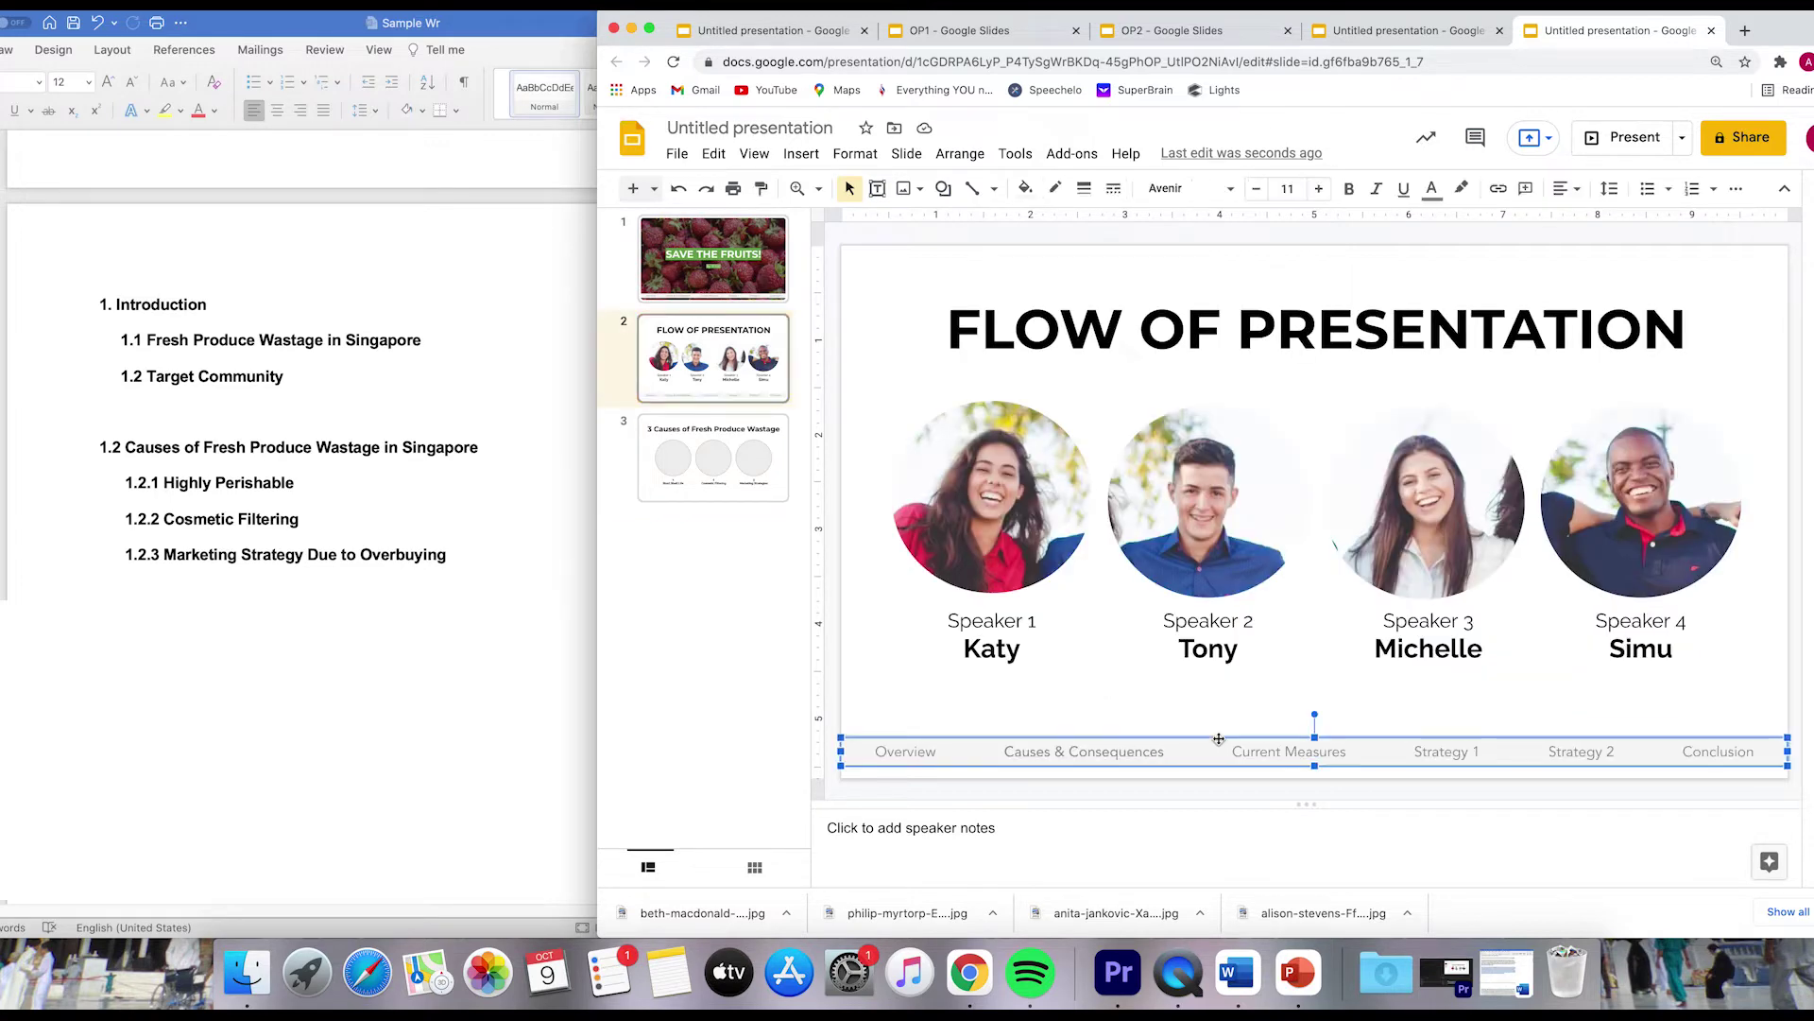
pyautogui.click(726, 480)
pyautogui.press('super+v')
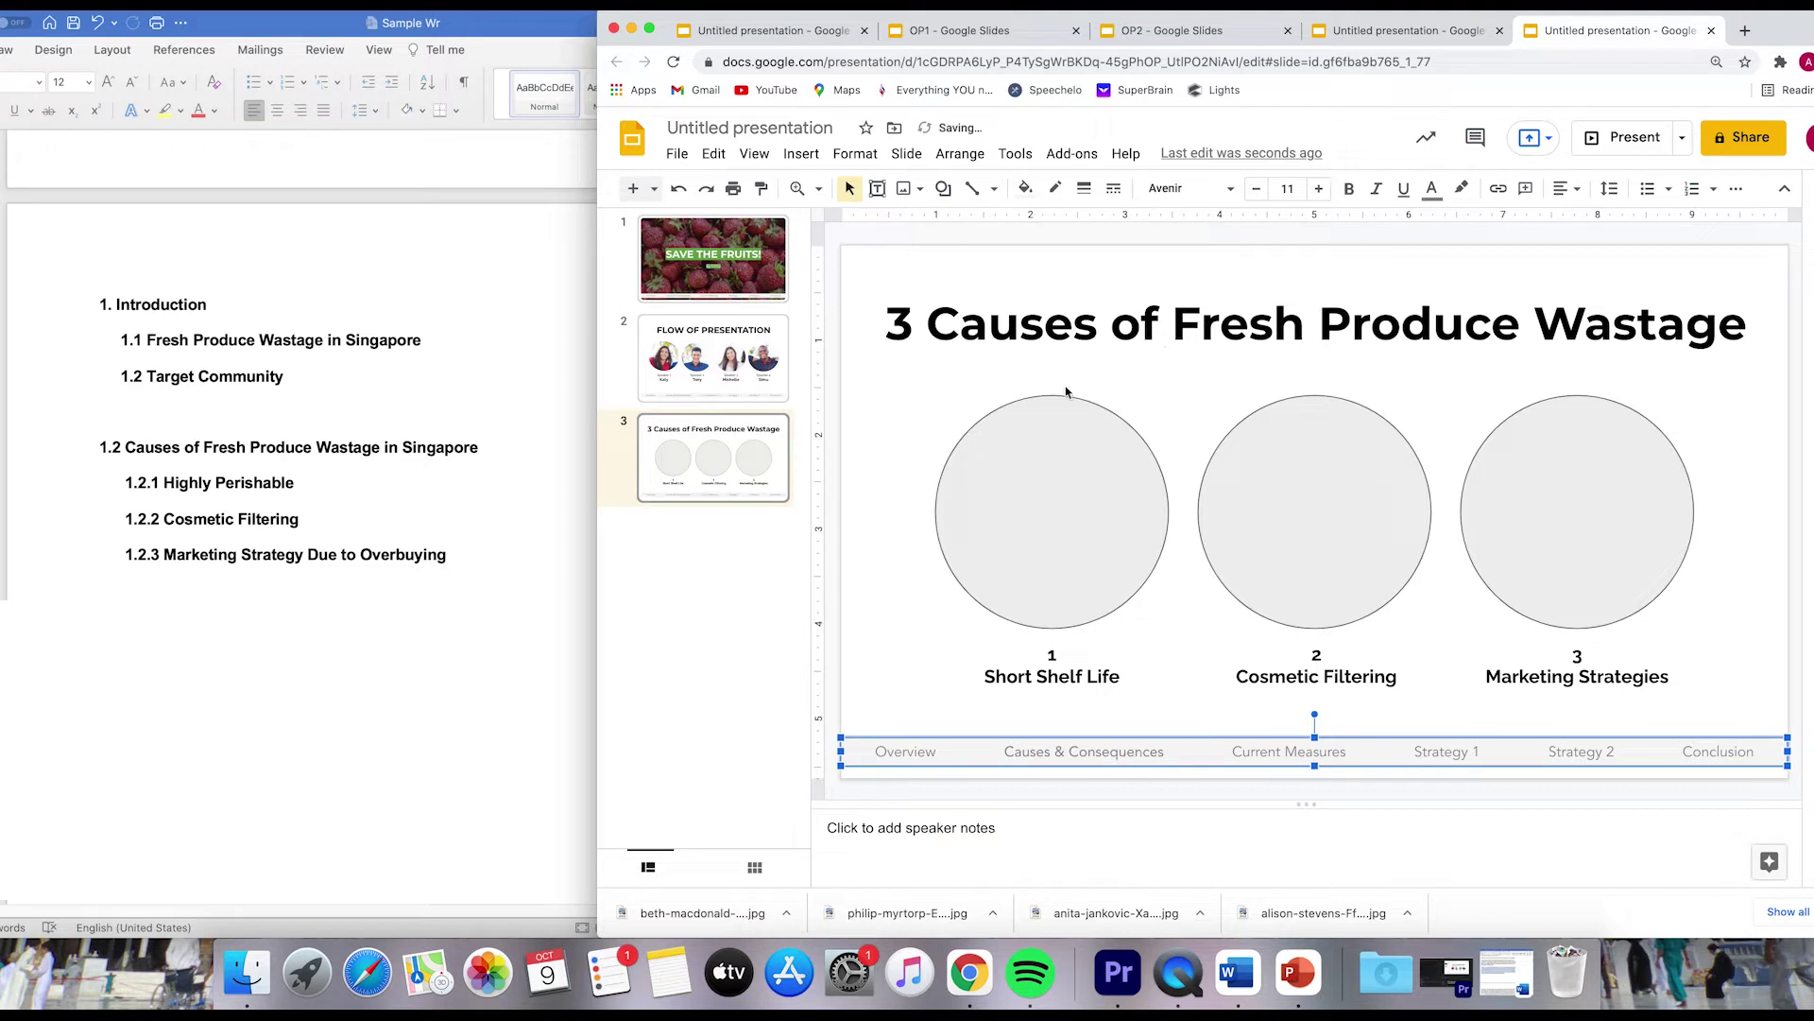
# Make "Causes & Consequences" in slide 3's navigation bar bold and red.
pyautogui.moveTo(1168, 753); pyautogui.dragTo(1005, 753)
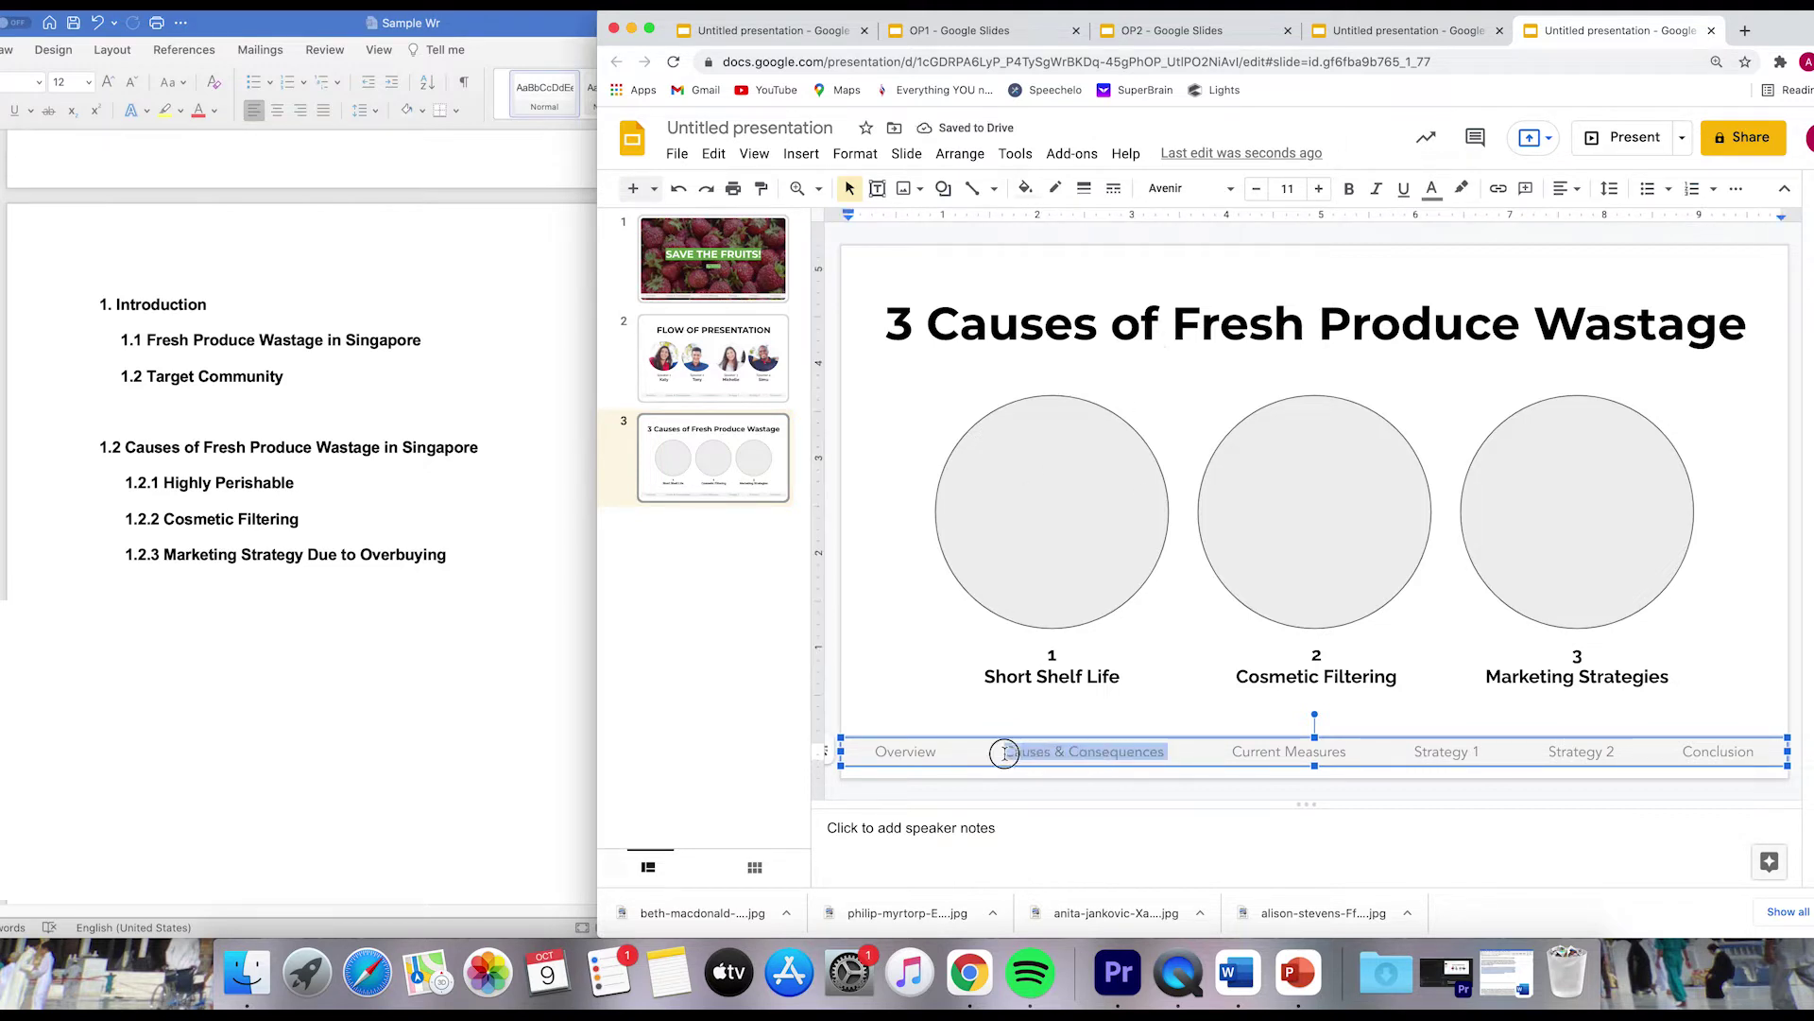
pyautogui.click(1350, 188)
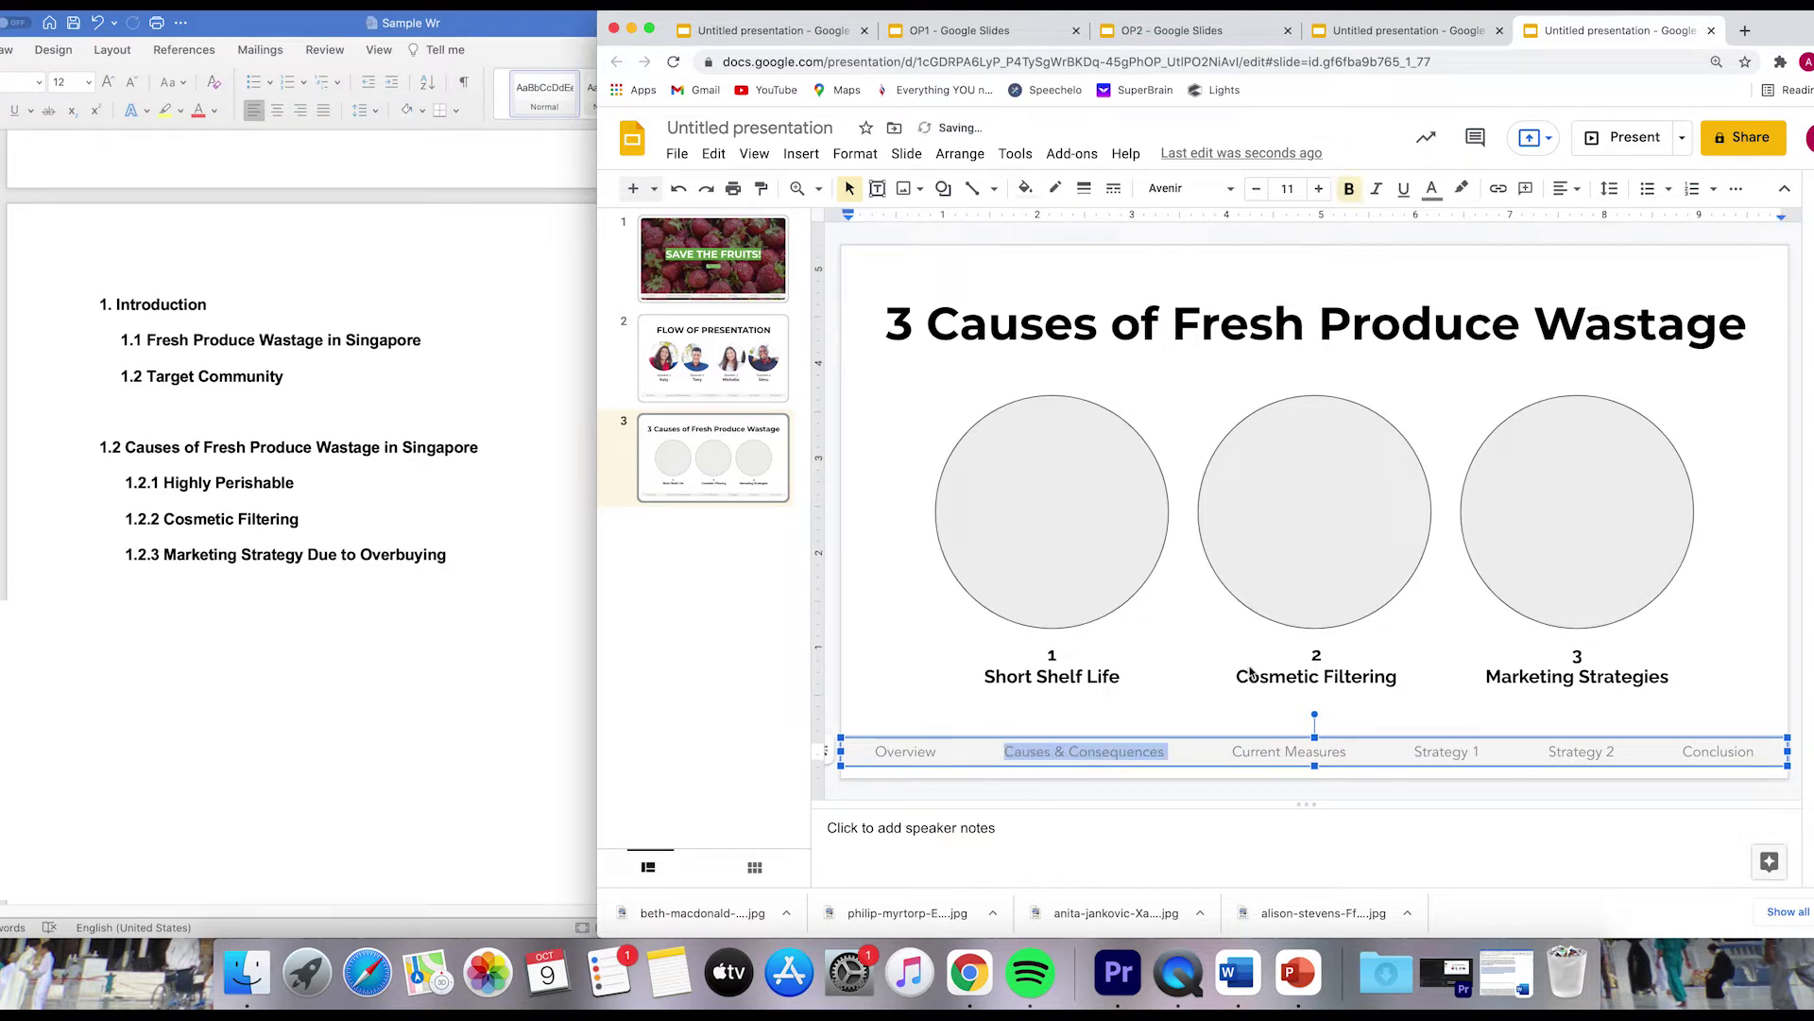
pyautogui.click(1432, 188)
pyautogui.click(1462, 374)
pyautogui.click(879, 512)
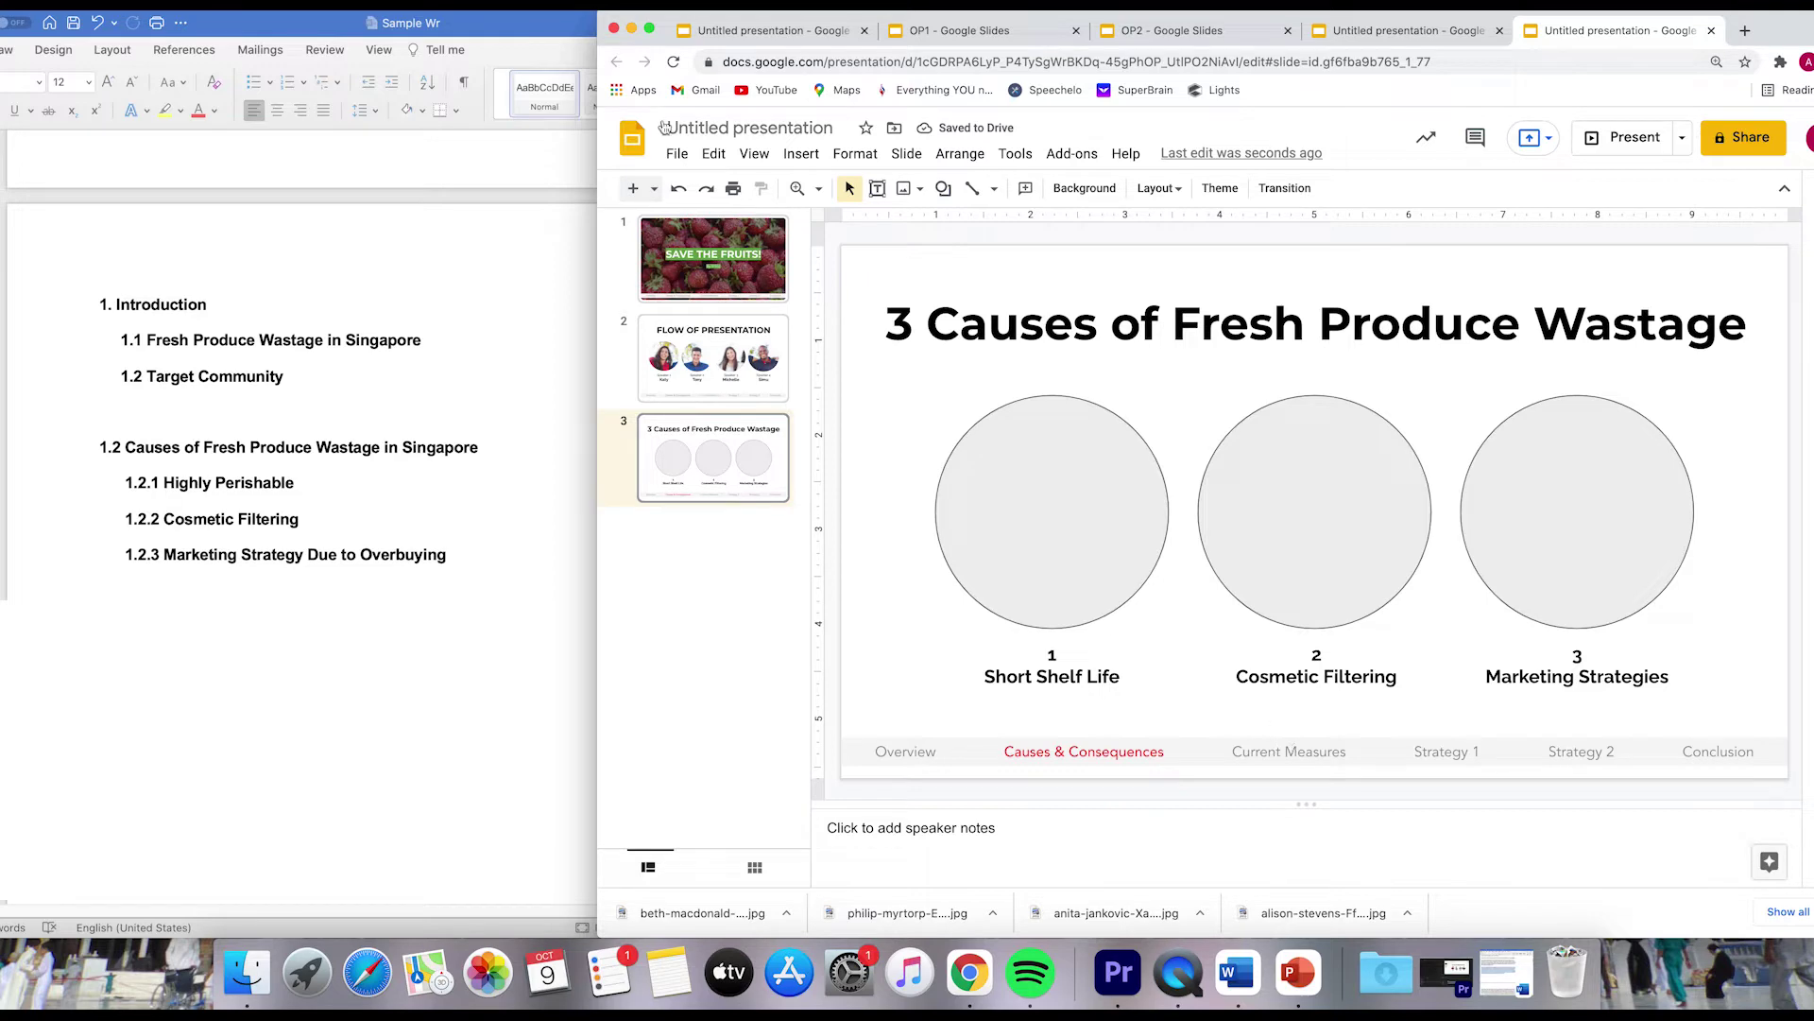
# Widen the presentation window and compare slide 3's three circles with the causes listed in the Word report outline.
pyautogui.moveTo(596, 143); pyautogui.dragTo(432, 144)
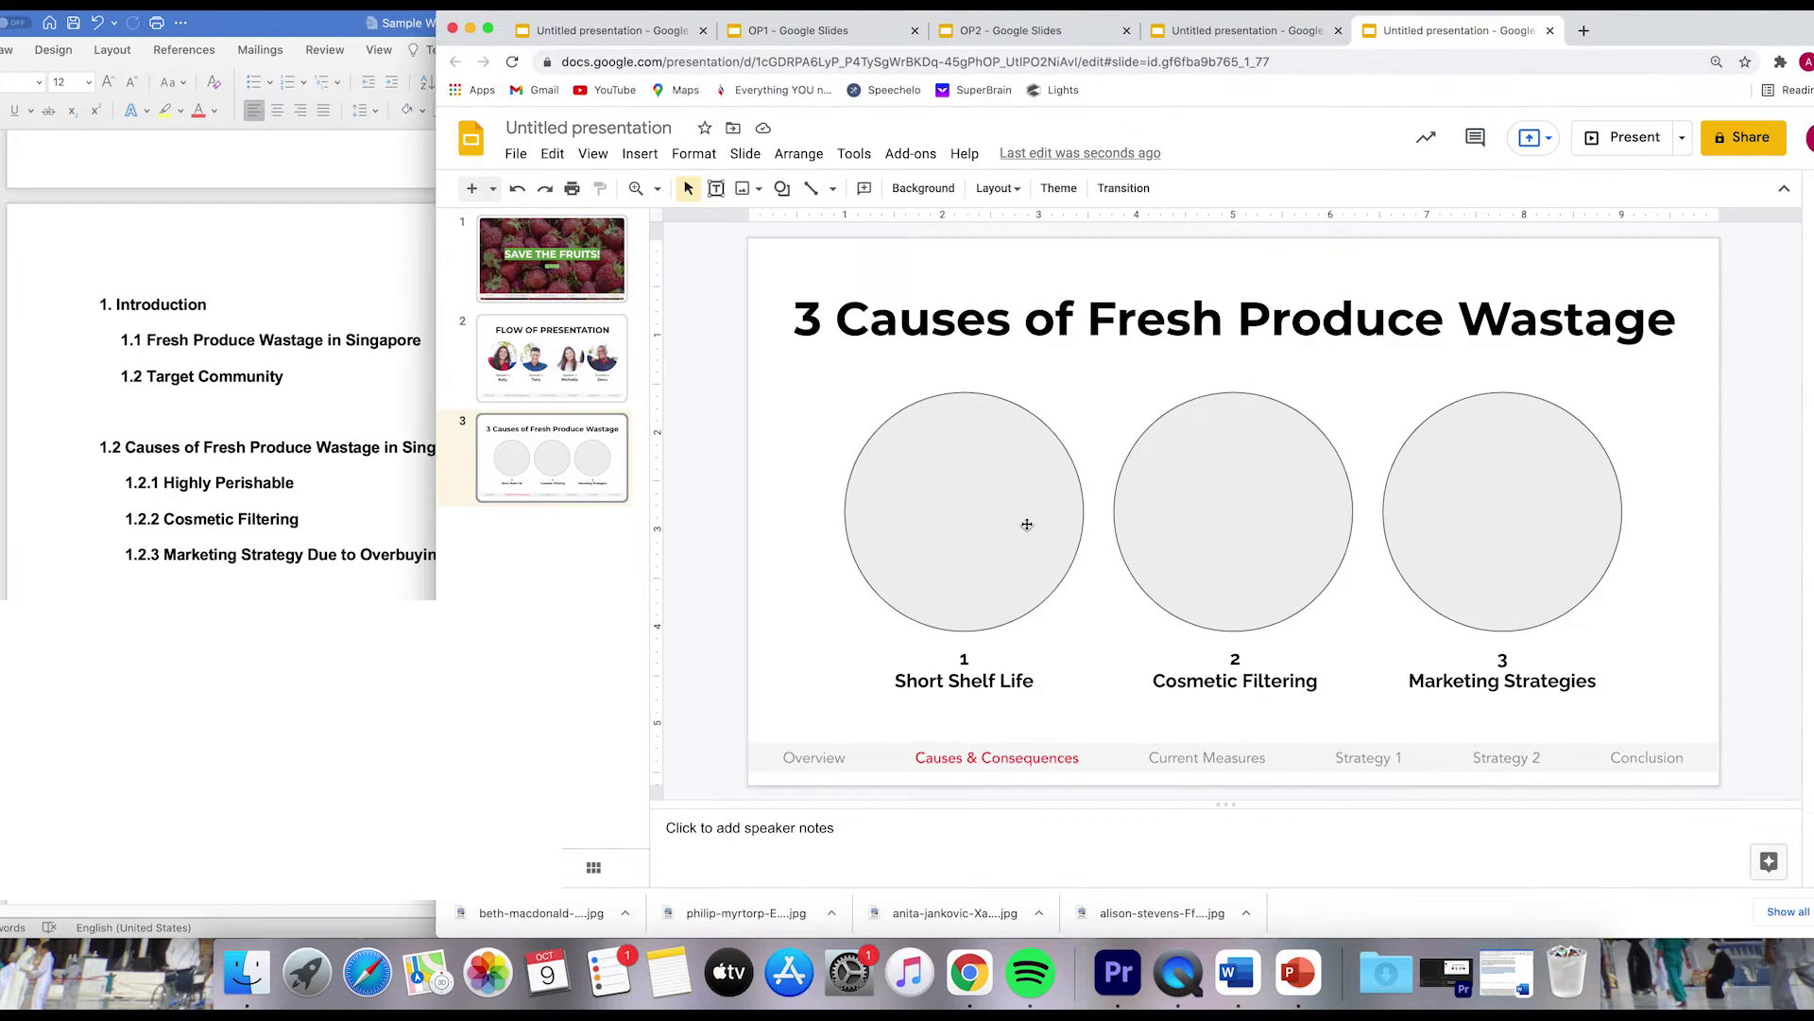
pyautogui.click(964, 543)
pyautogui.click(1540, 546)
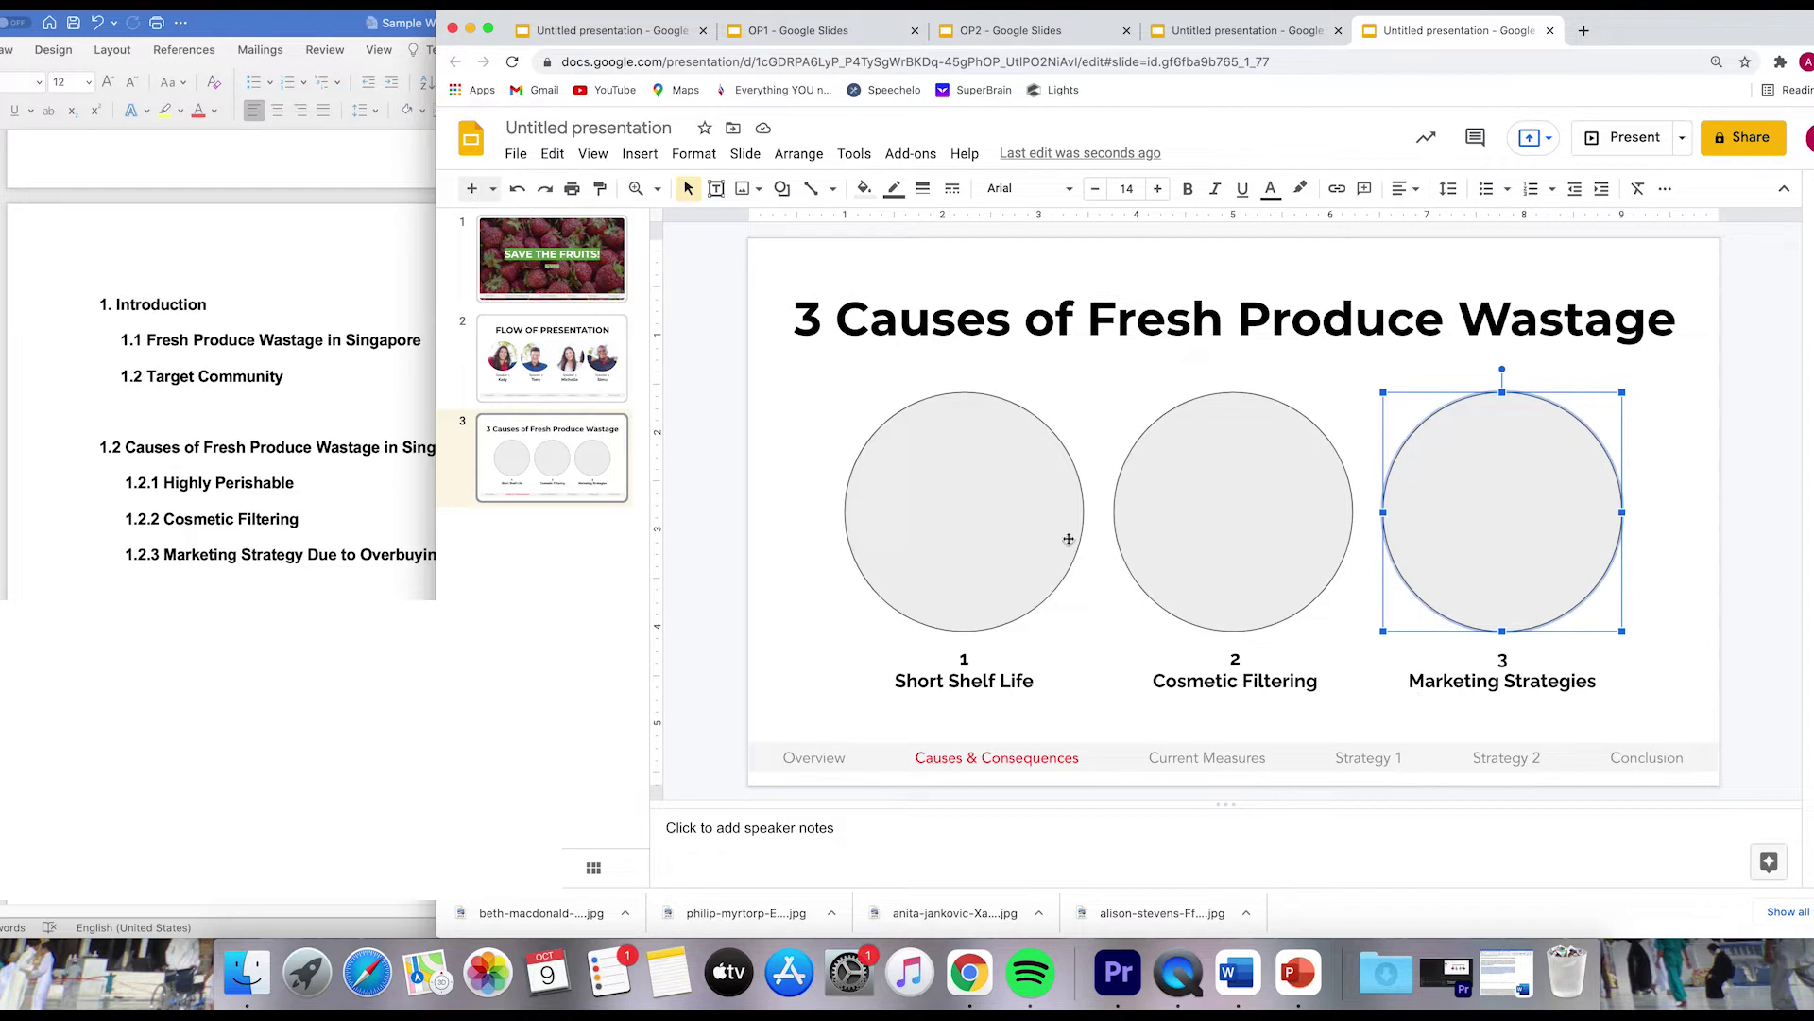
pyautogui.click(351, 557)
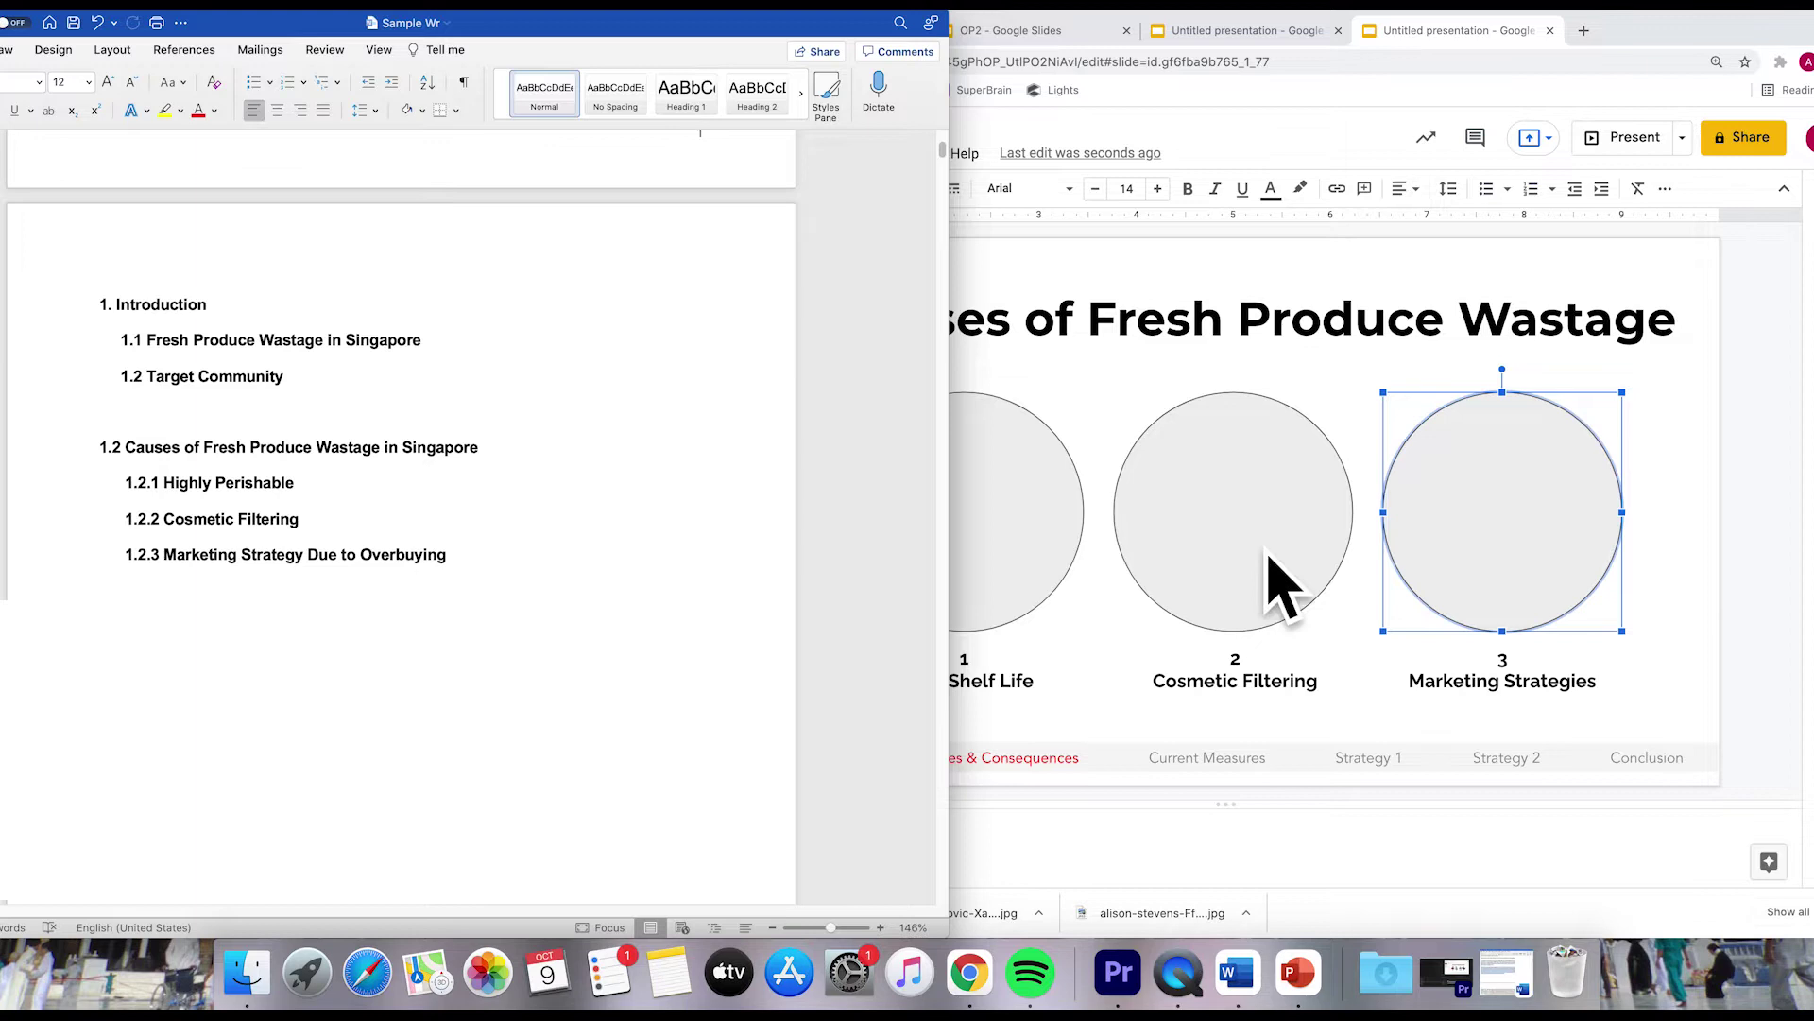
pyautogui.click(1080, 547)
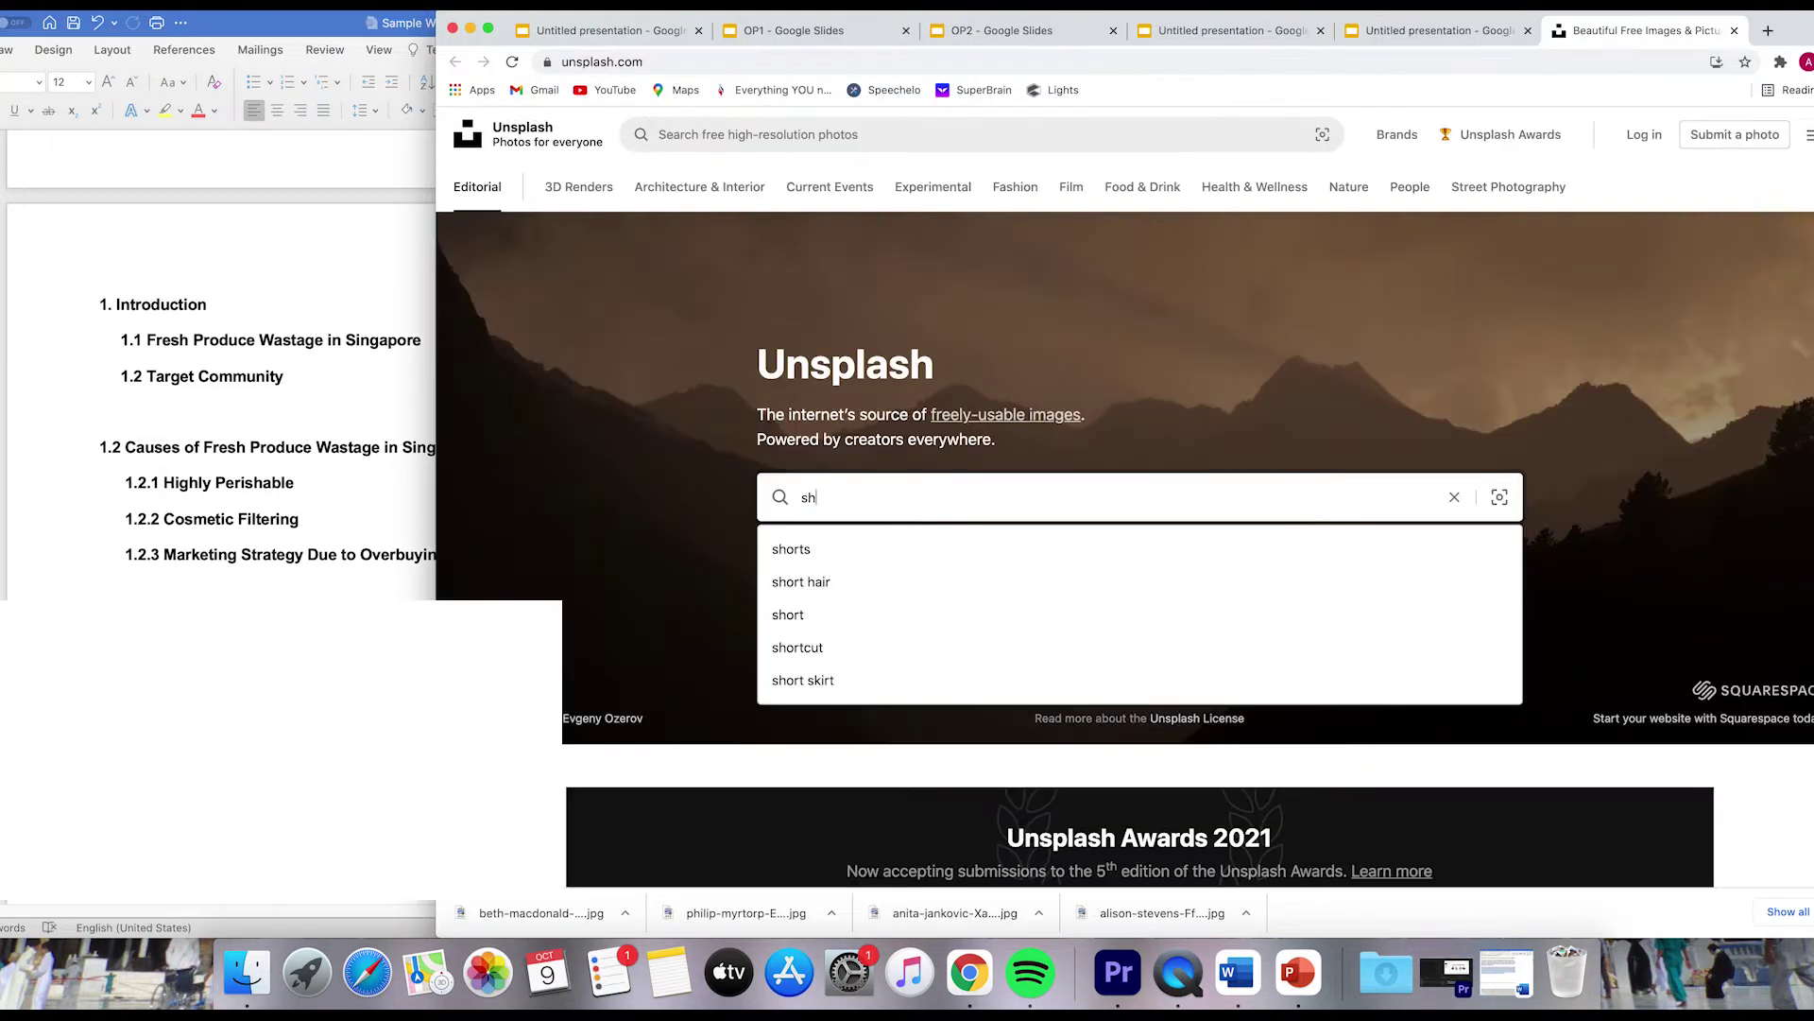
# Search Unsplash for "fruit rot" photos to illustrate the short shelf life cause.
pyautogui.press('BackSpace')
pyautogui.press('BackSpace')
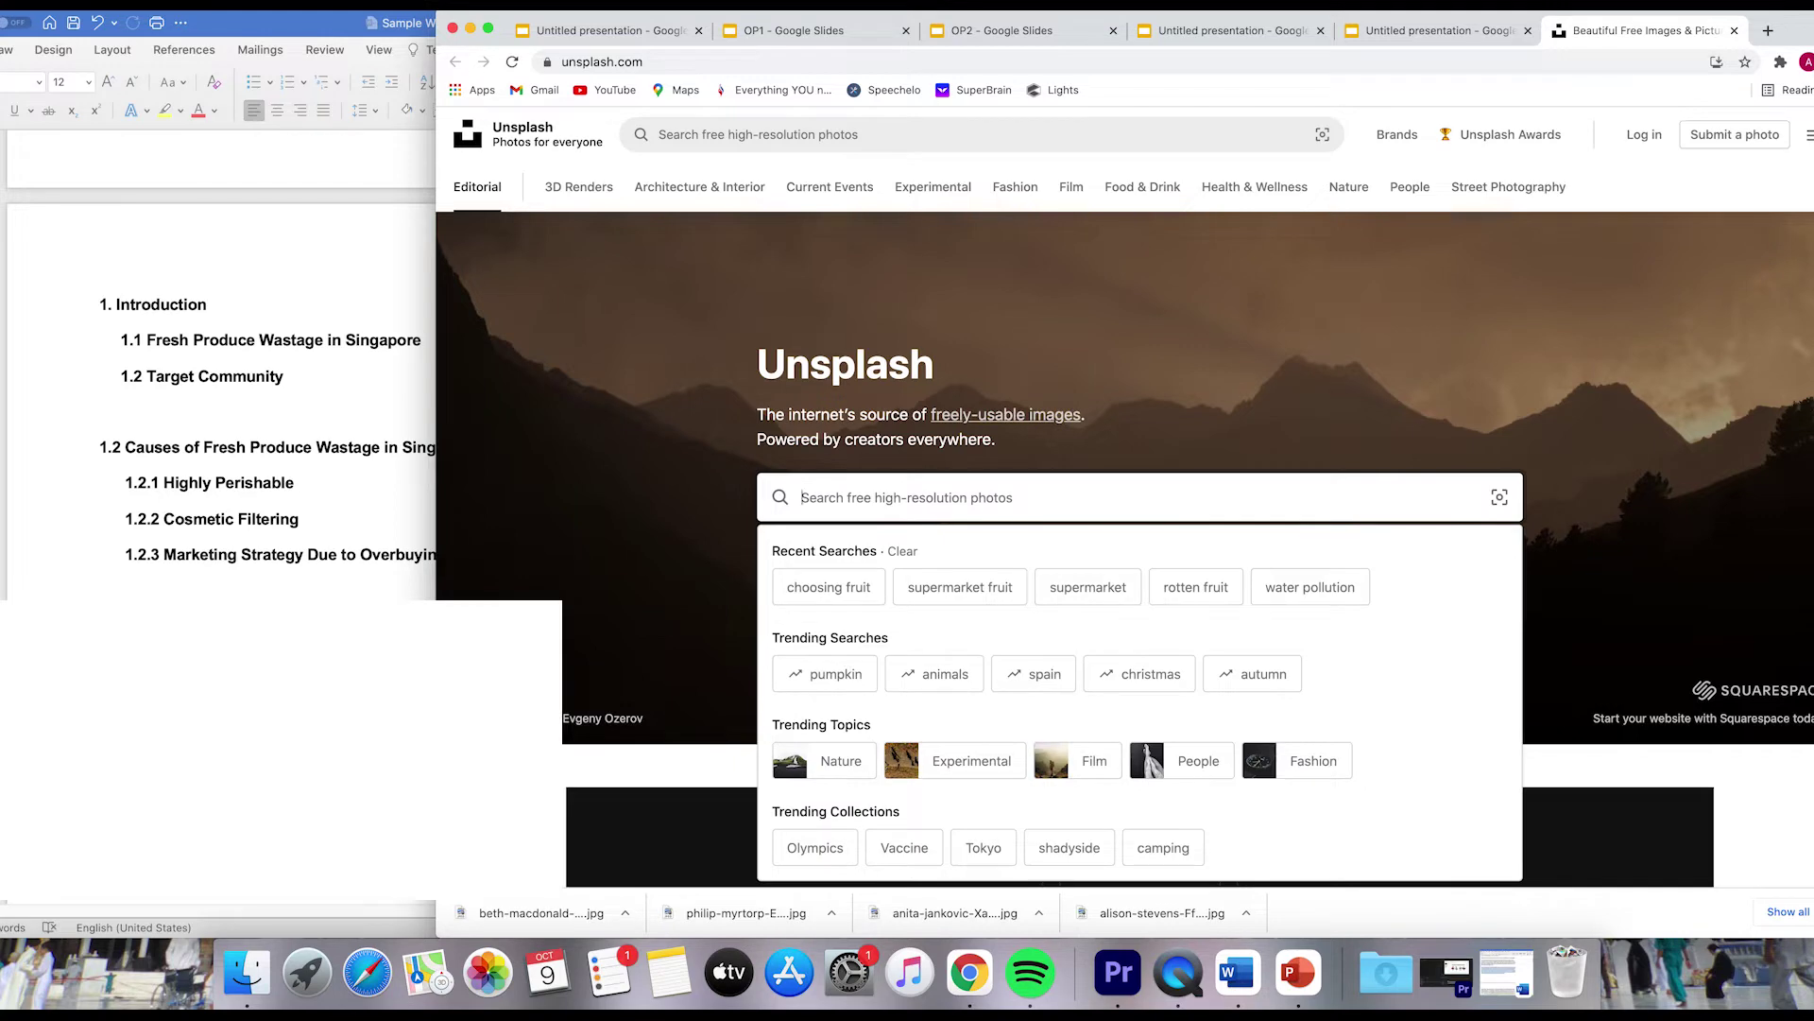
pyautogui.write('fruit')
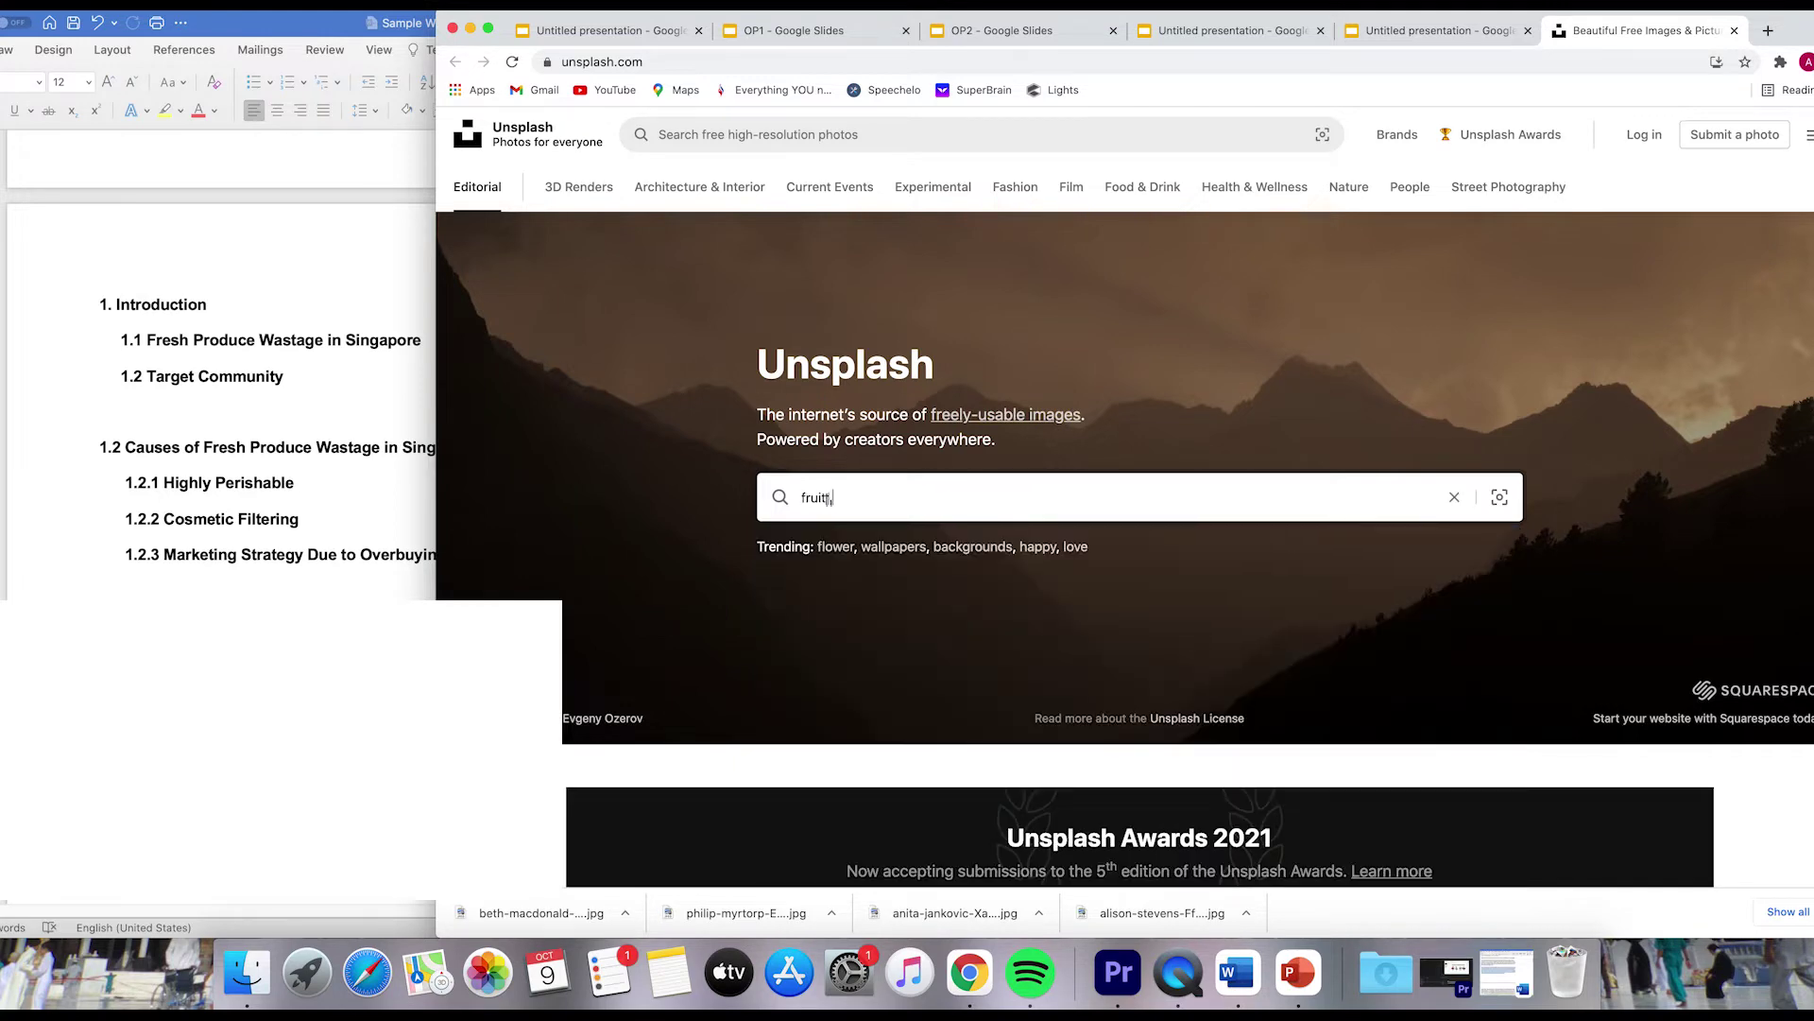
pyautogui.write(' rottin')
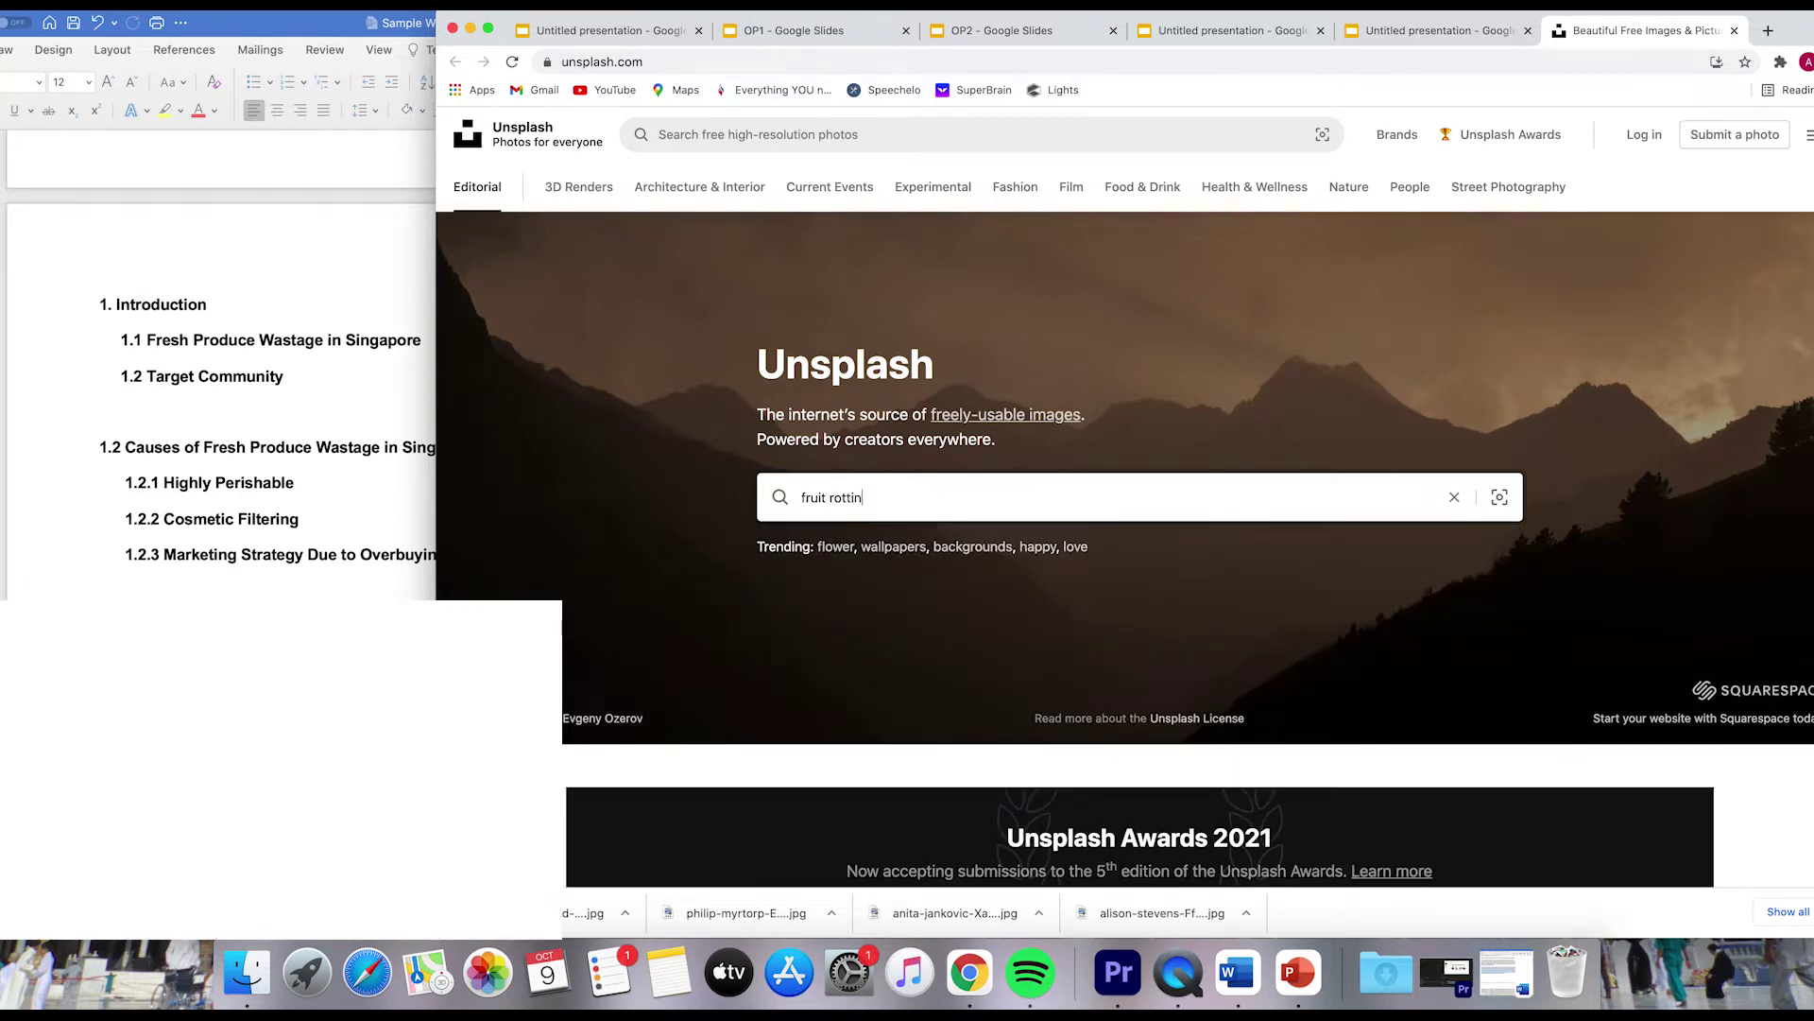
pyautogui.write('g')
pyautogui.press('Return')
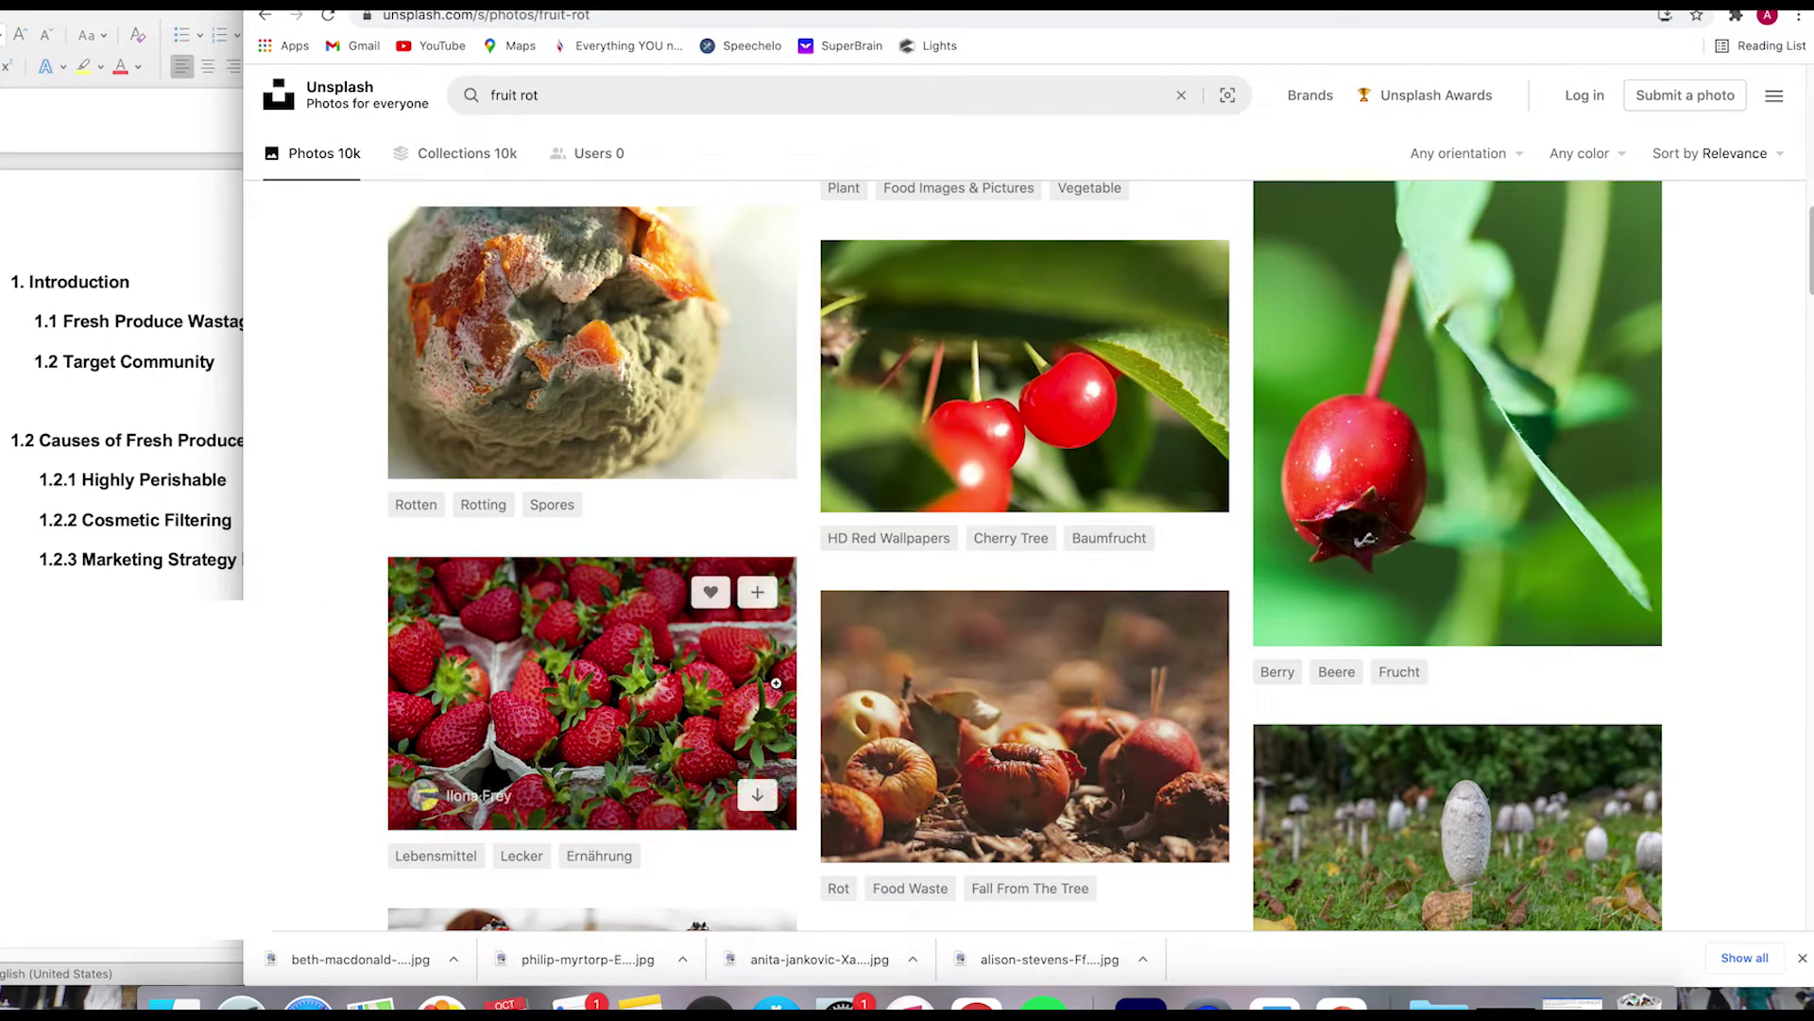
# Download the close-up photo of the mouldy orange fruit for free and close its preview.
pyautogui.click(662, 382)
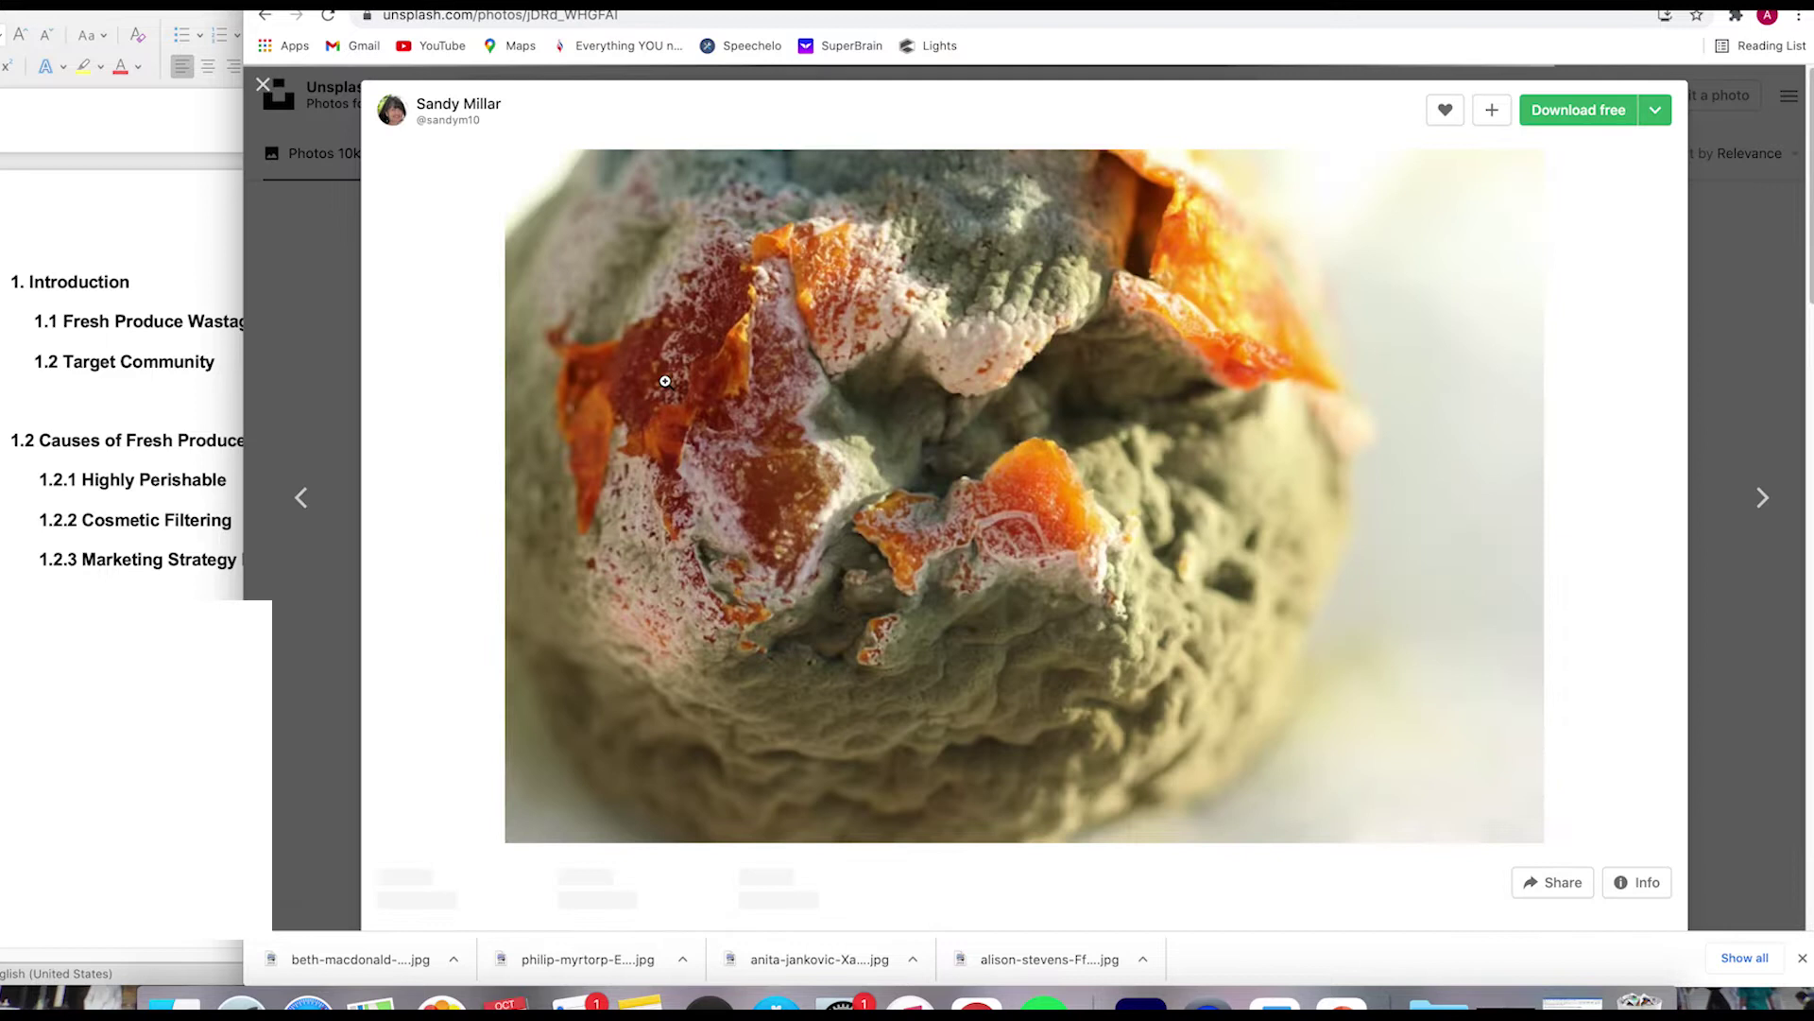
pyautogui.click(1624, 115)
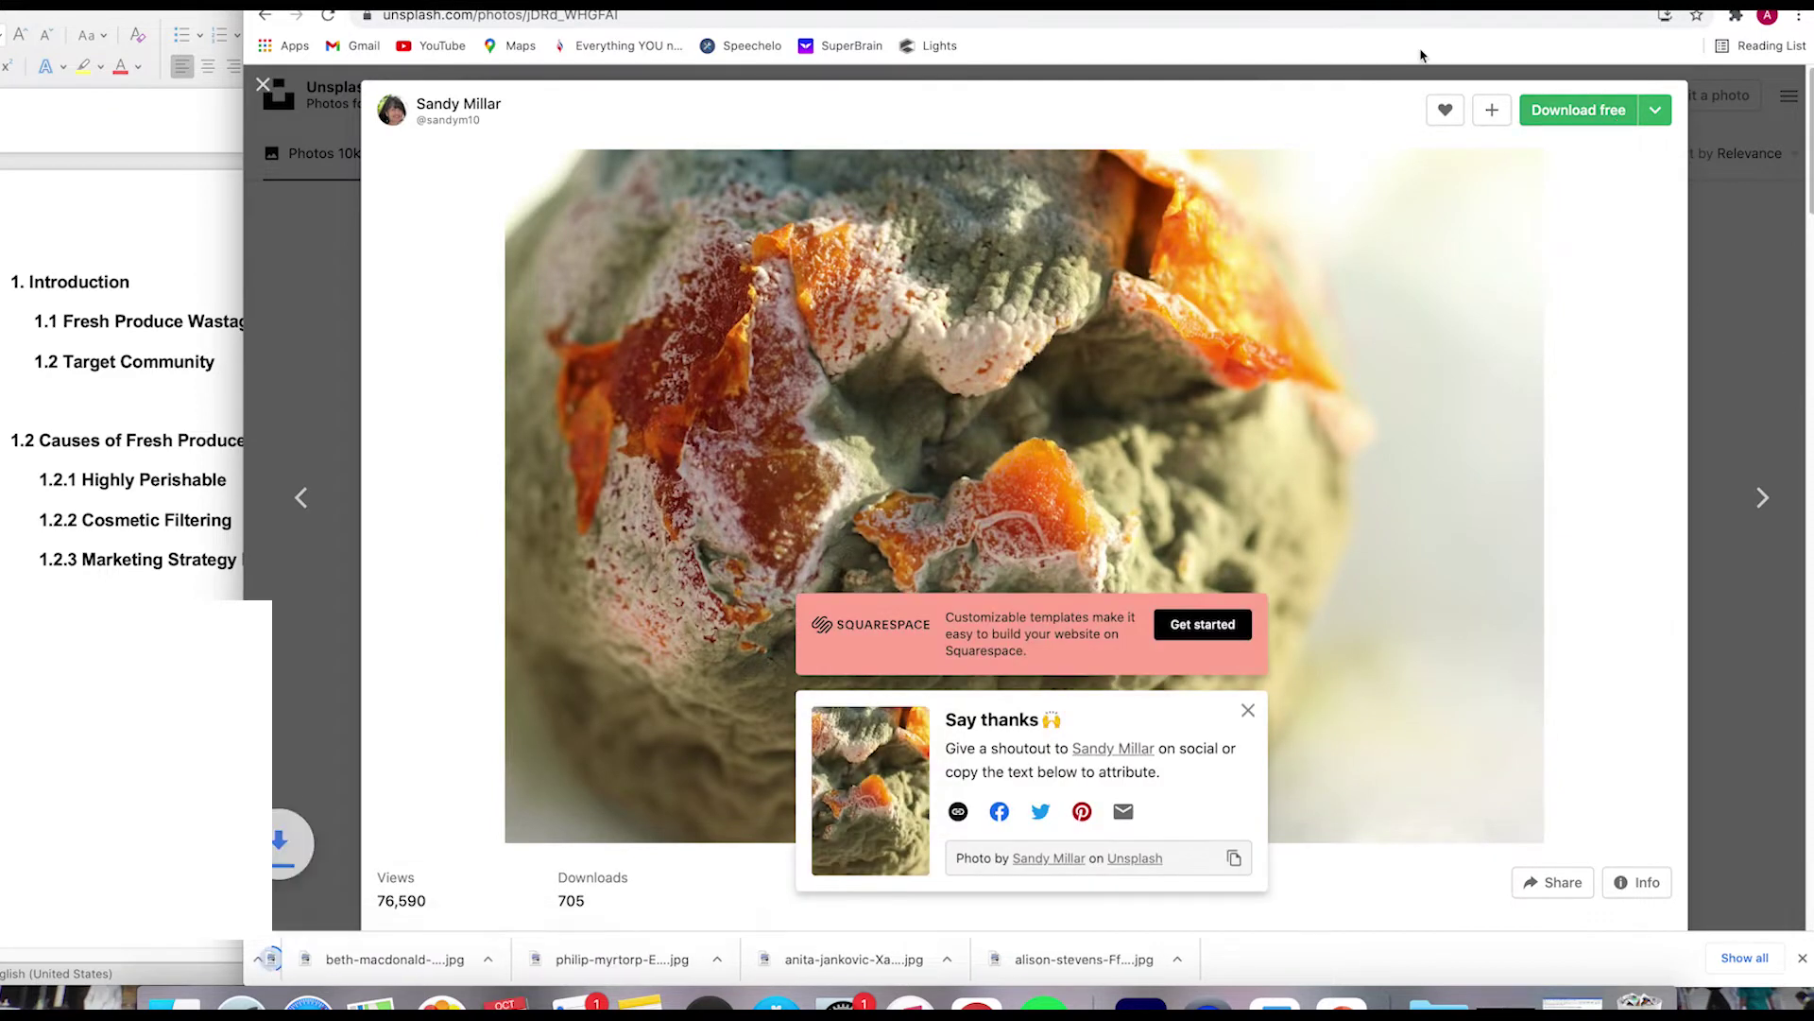
pyautogui.click(1755, 318)
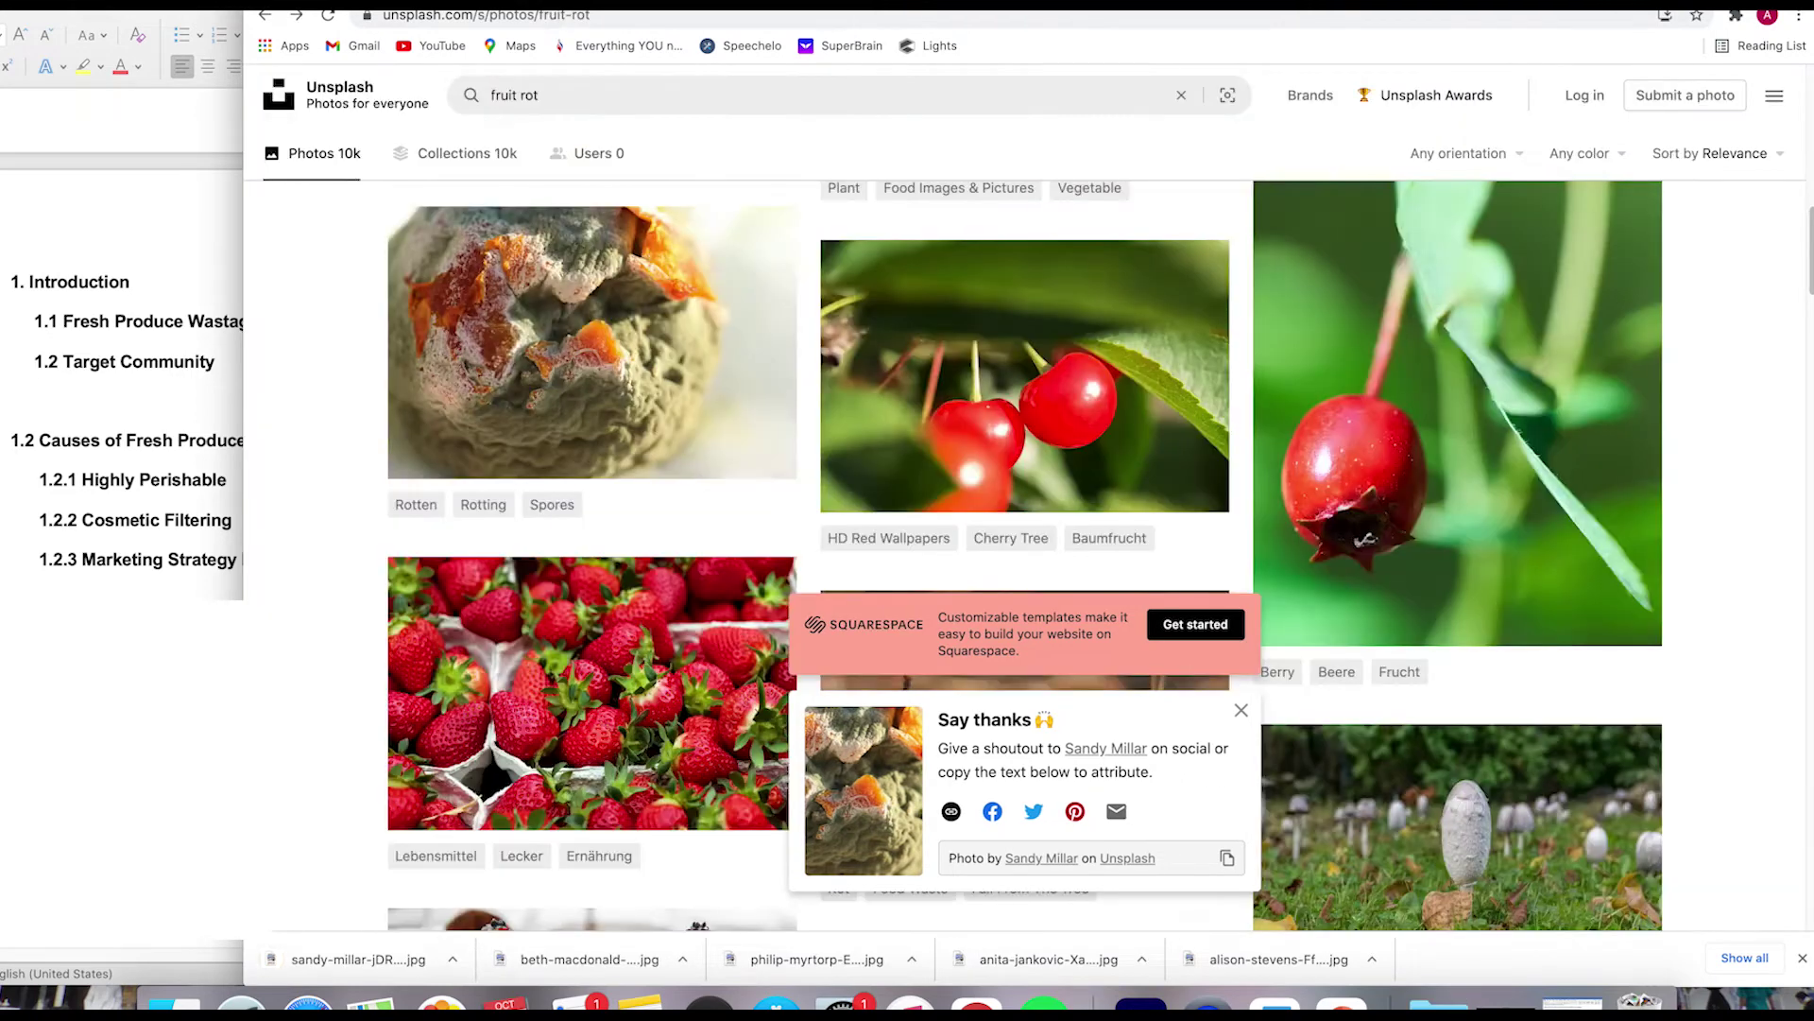
# Check slide 3's second cause and search Unsplash for "choosing fruit" photos.
pyautogui.click(850, 4)
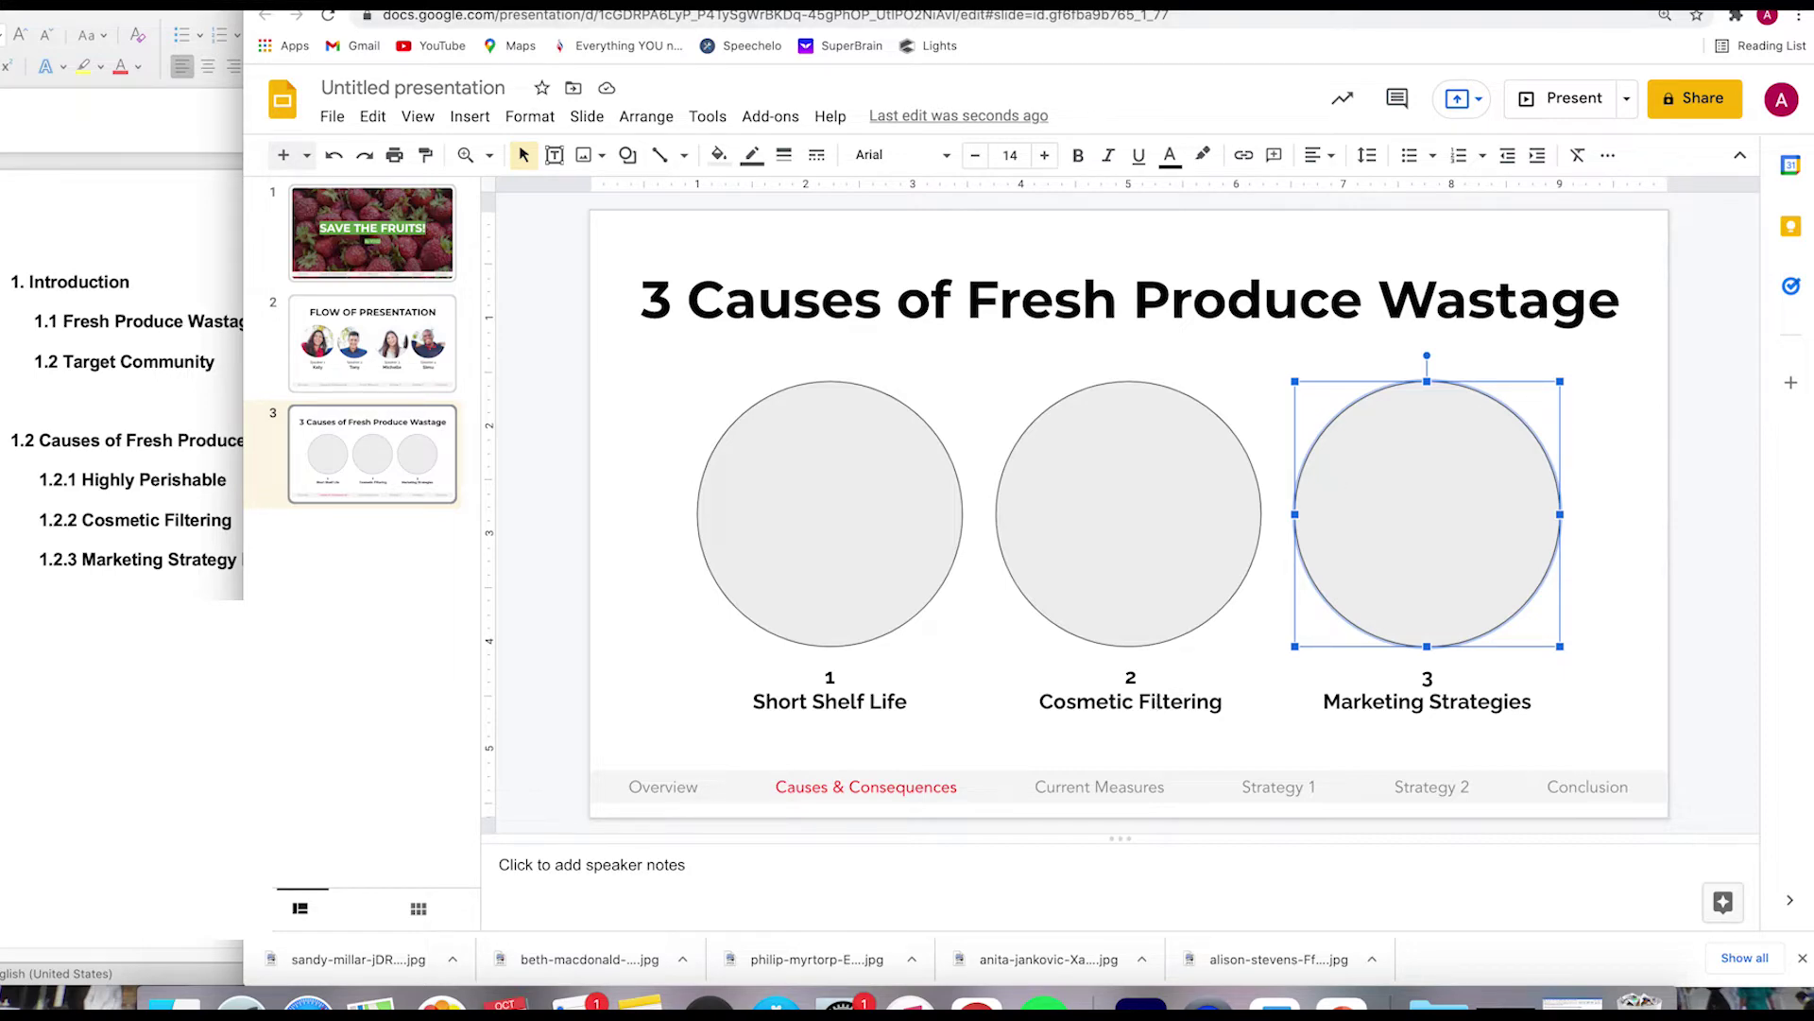
pyautogui.hotkey('ctrl', 'shift', 'Tab')
pyautogui.moveTo(829, 94); pyautogui.dragTo(488, 86)
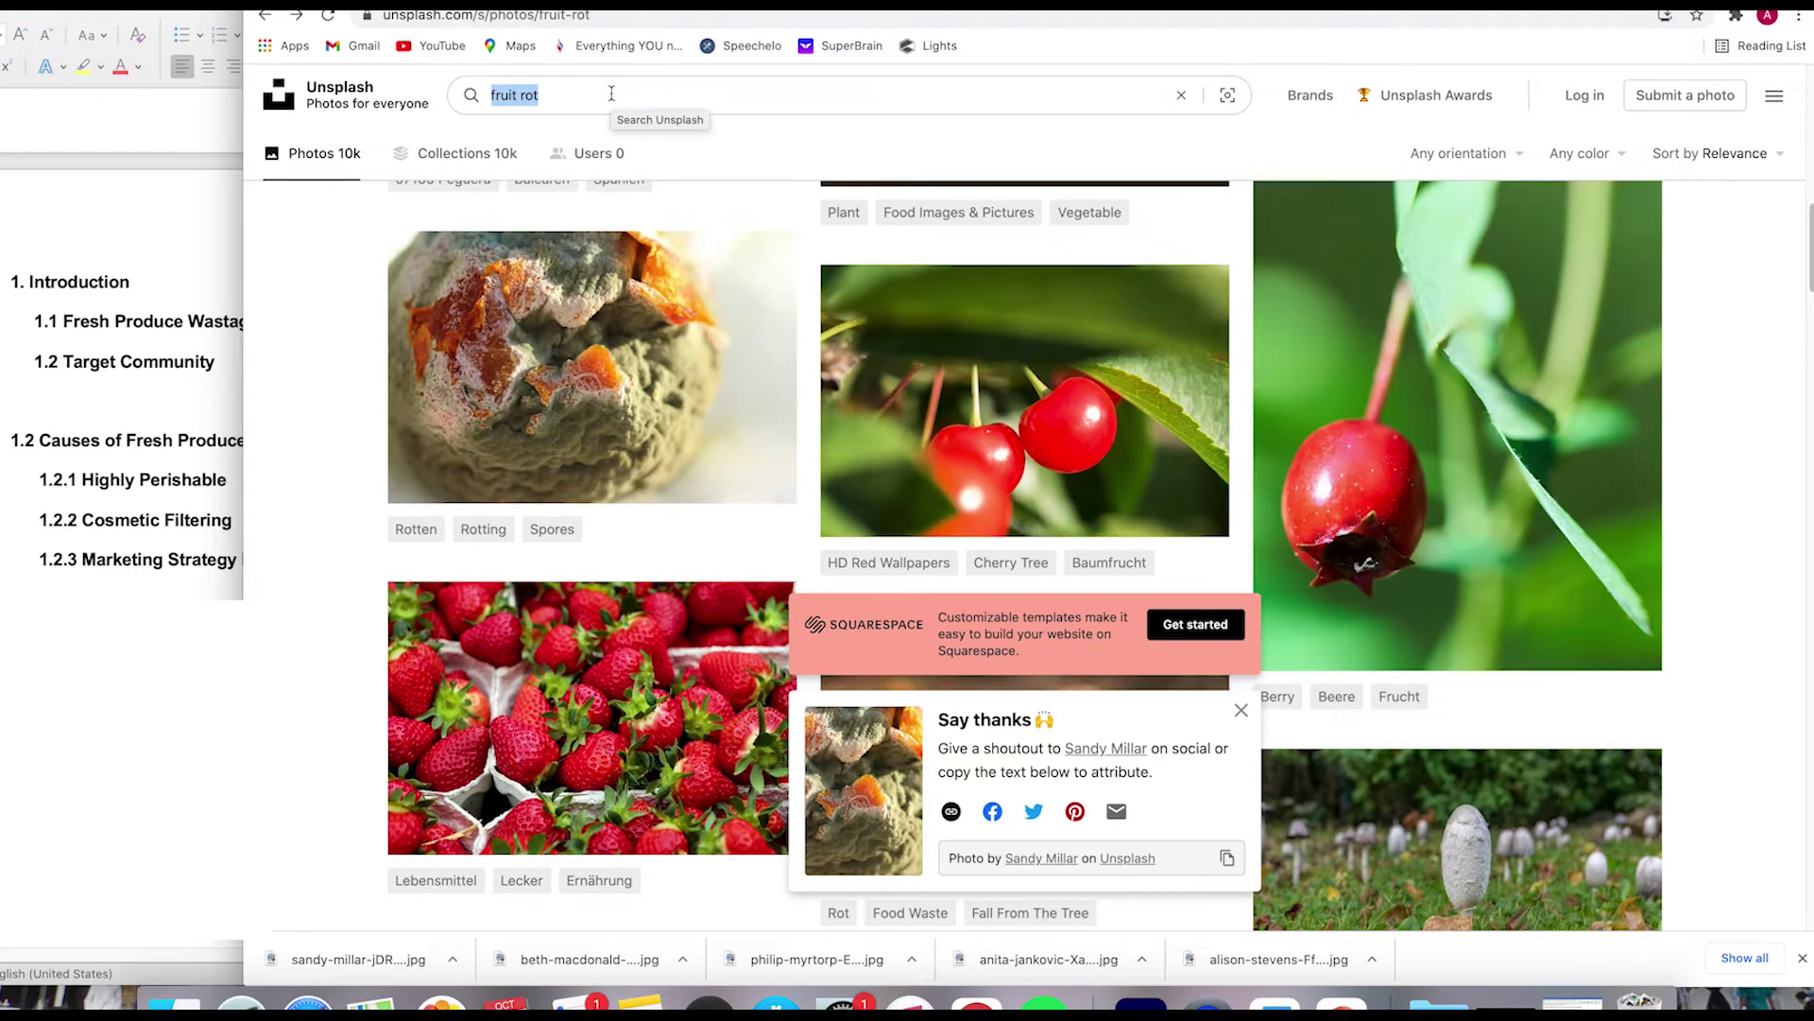
pyautogui.write('choosing')
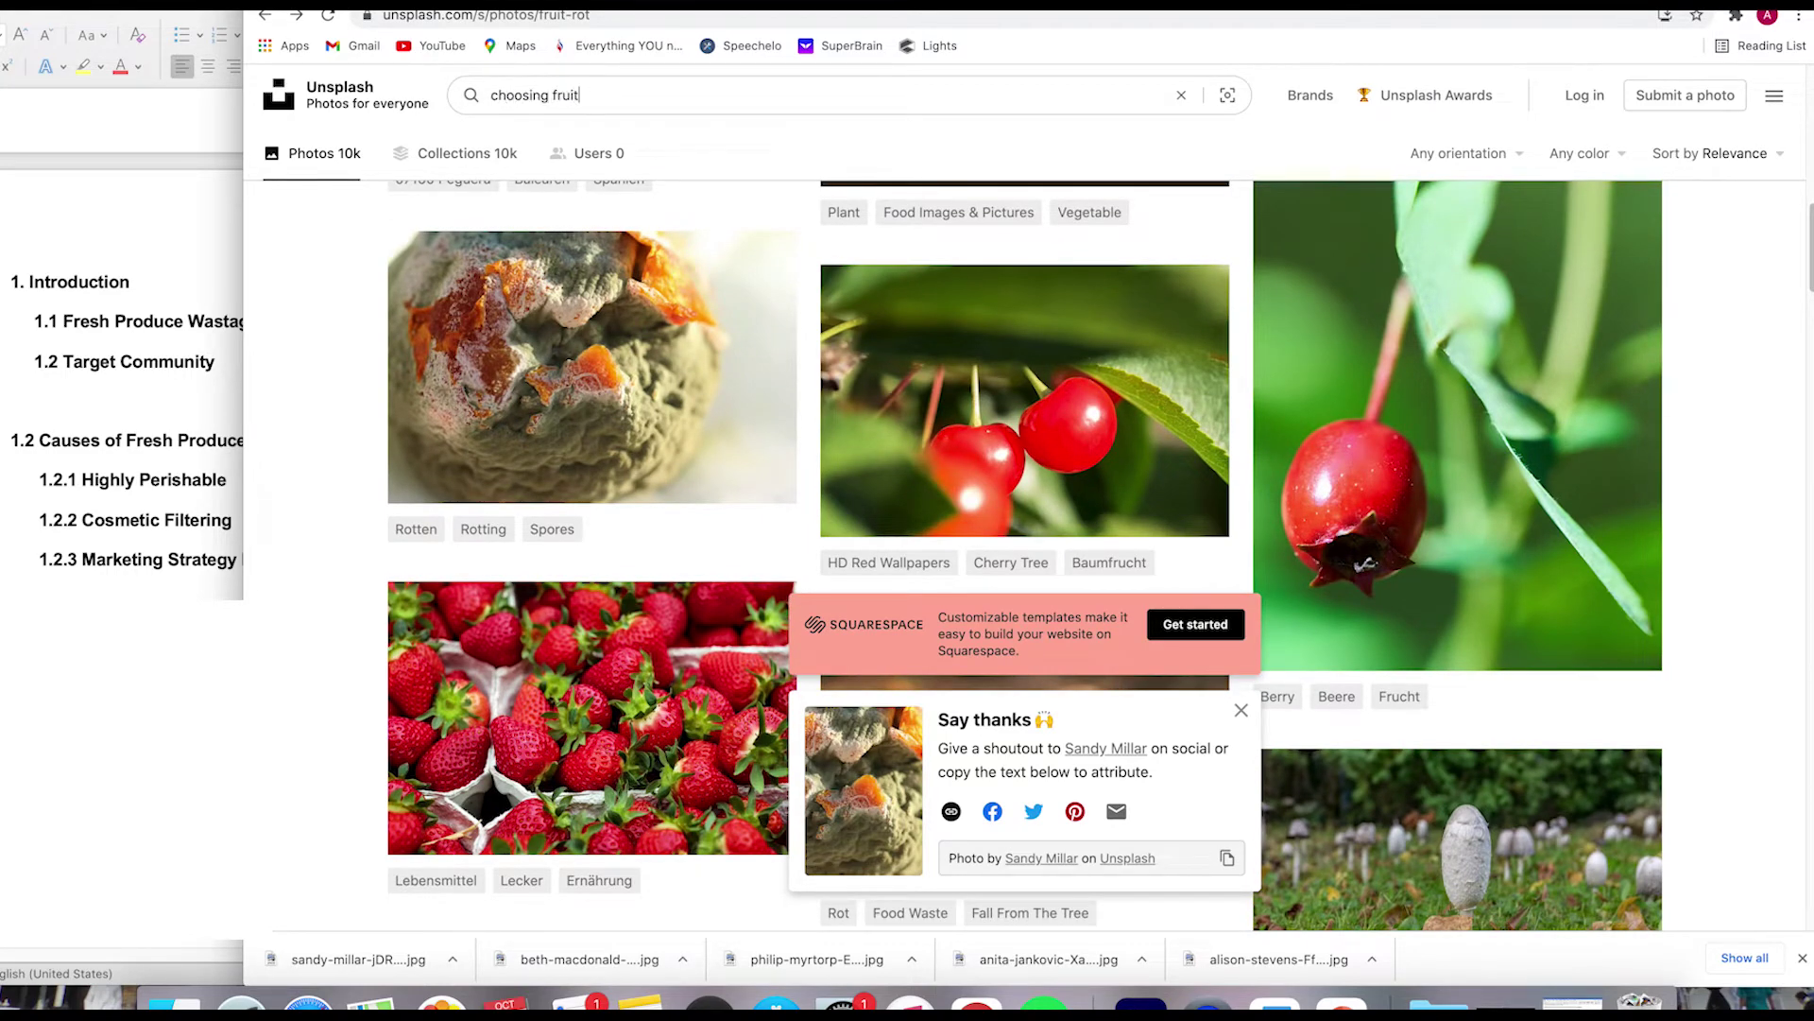
pyautogui.press('Return')
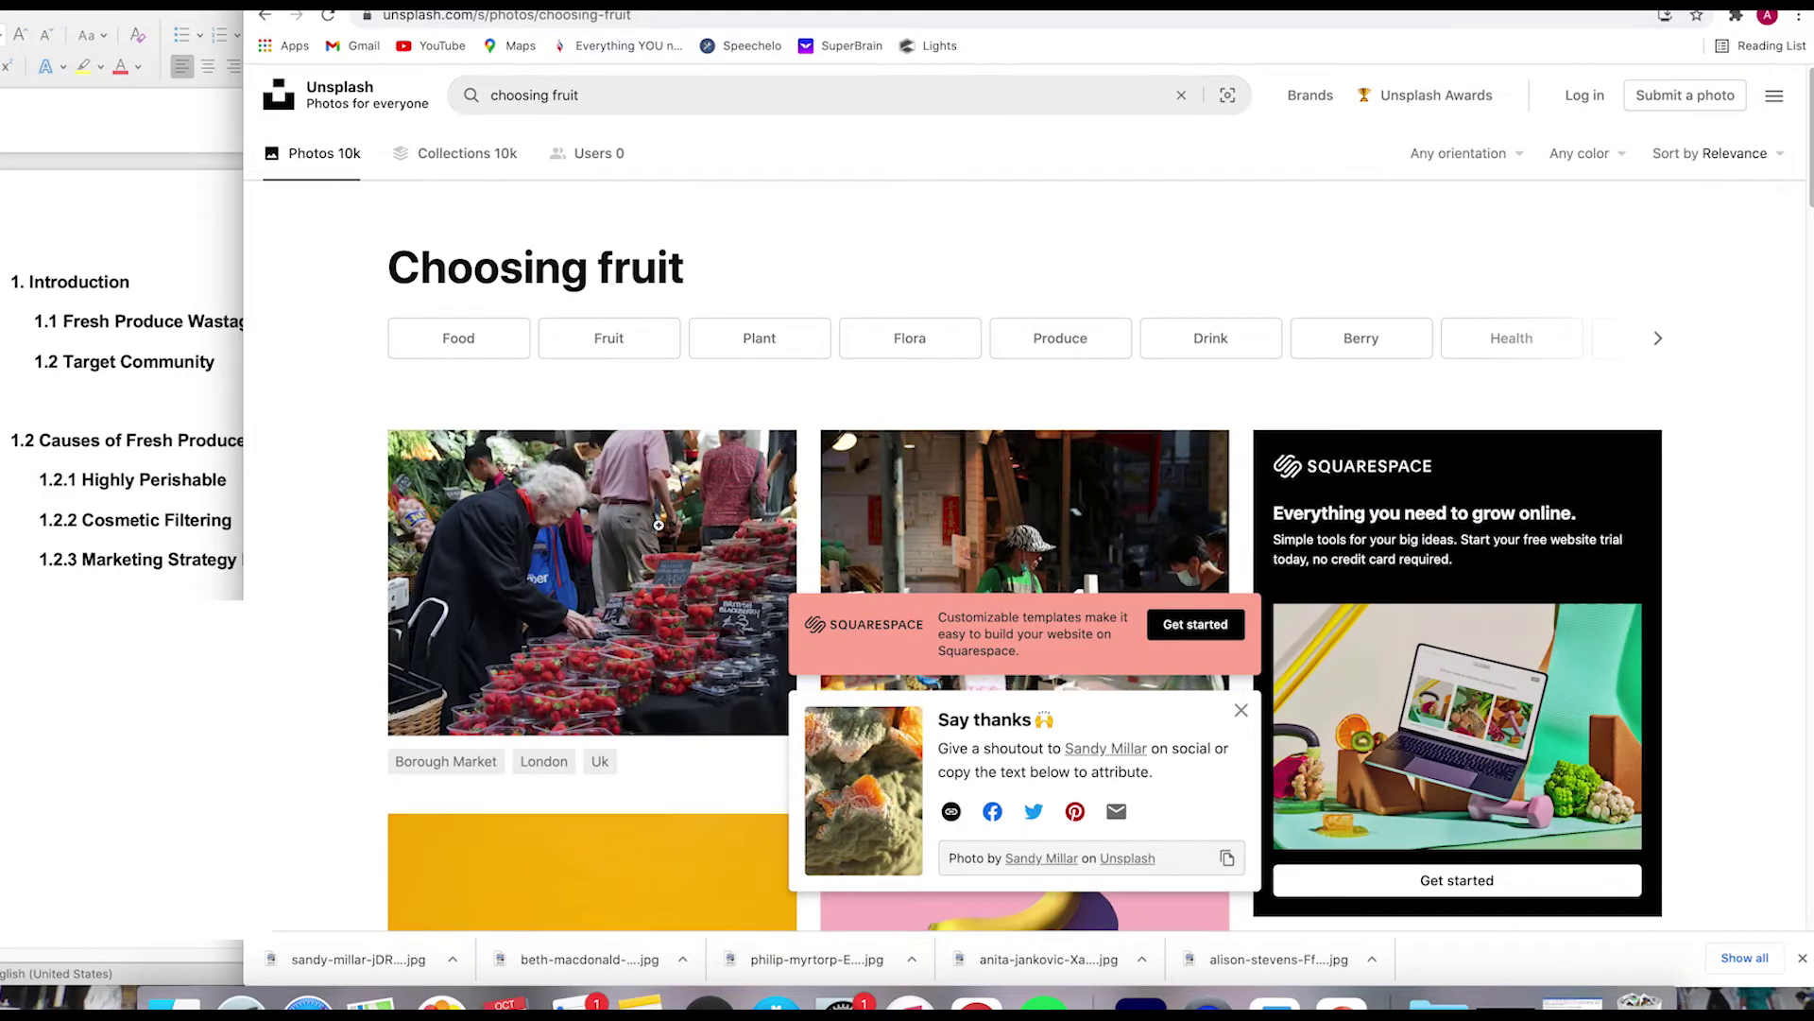
# Download the photo of the elderly woman choosing berries at a market stall for free and return to the presentation.
pyautogui.click(648, 559)
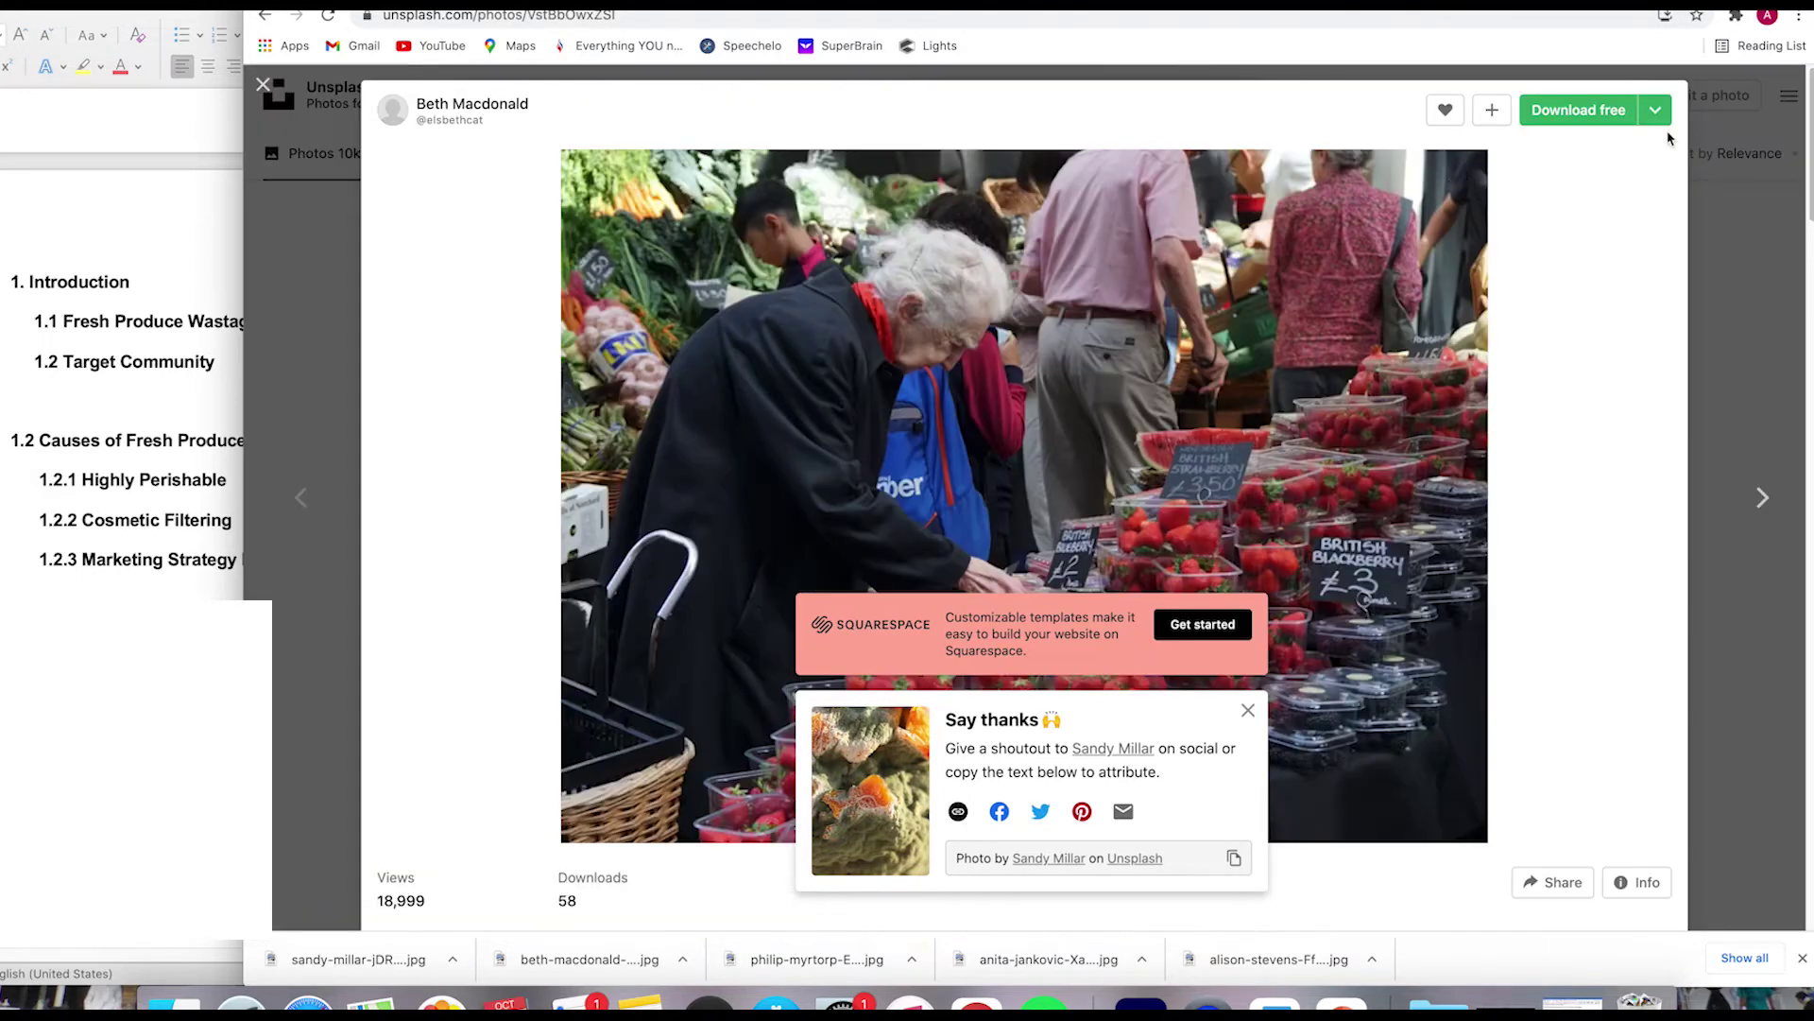
pyautogui.click(1591, 113)
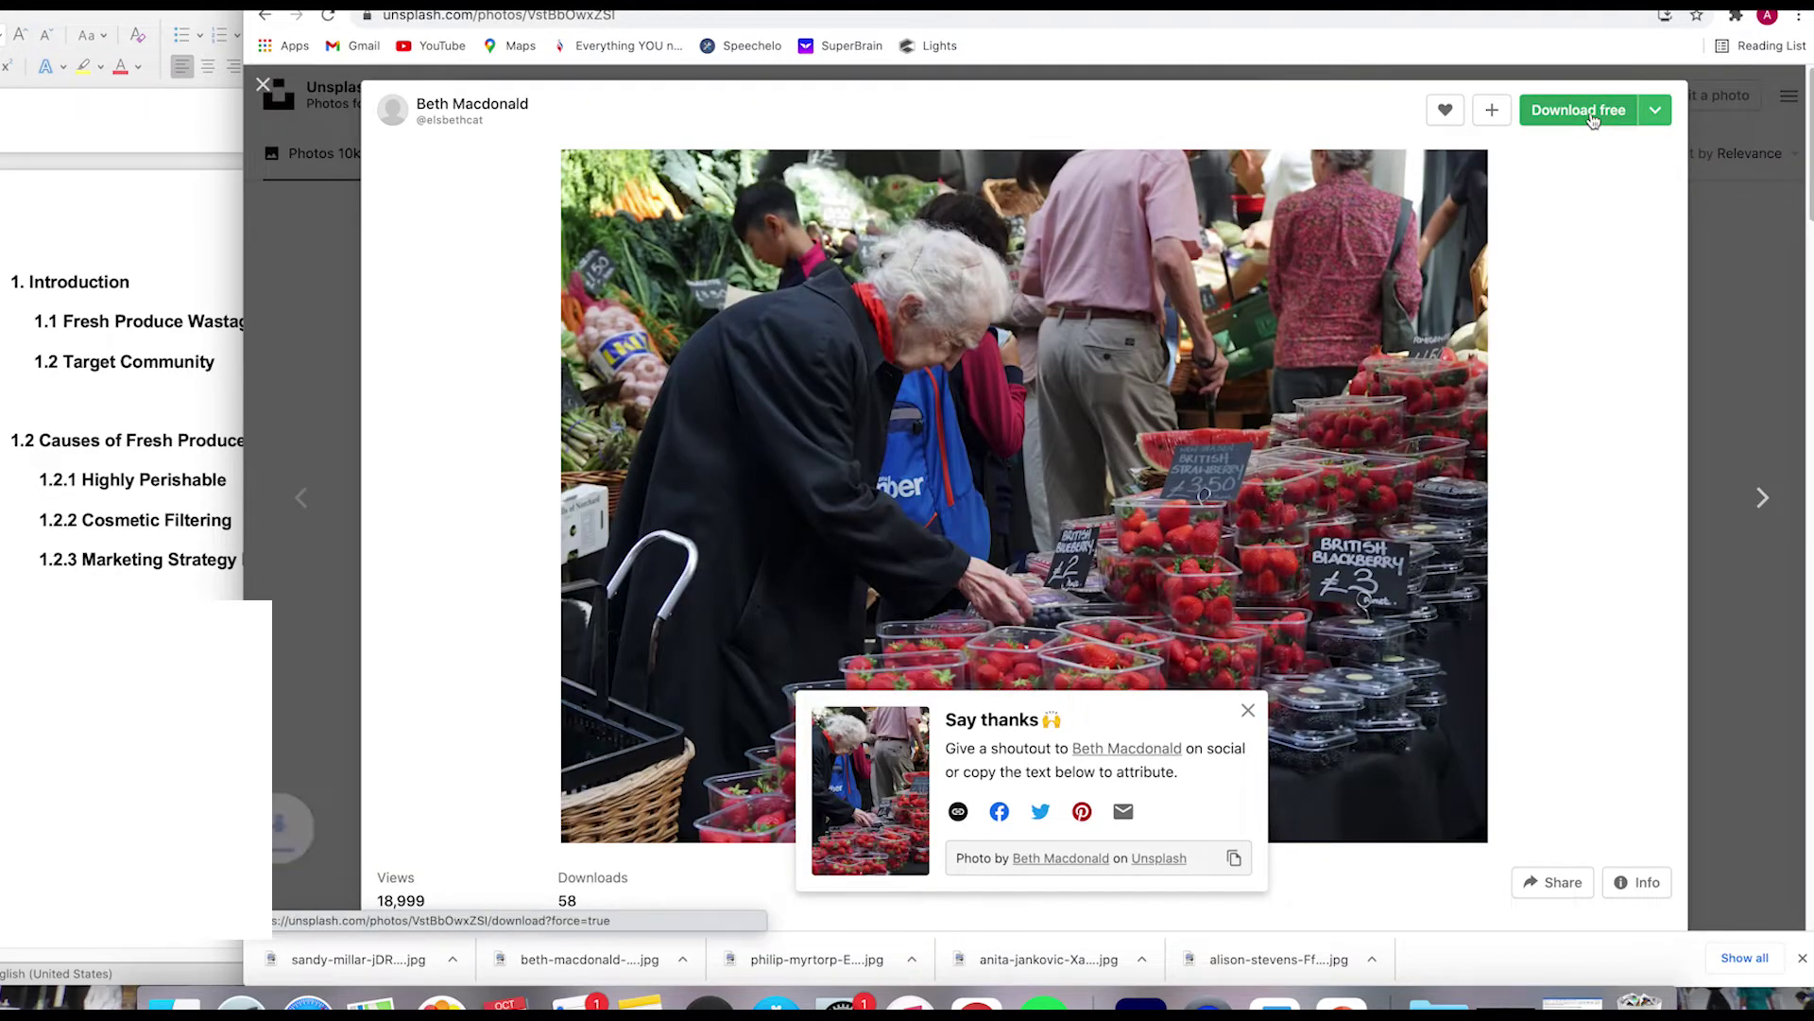
pyautogui.click(567, 5)
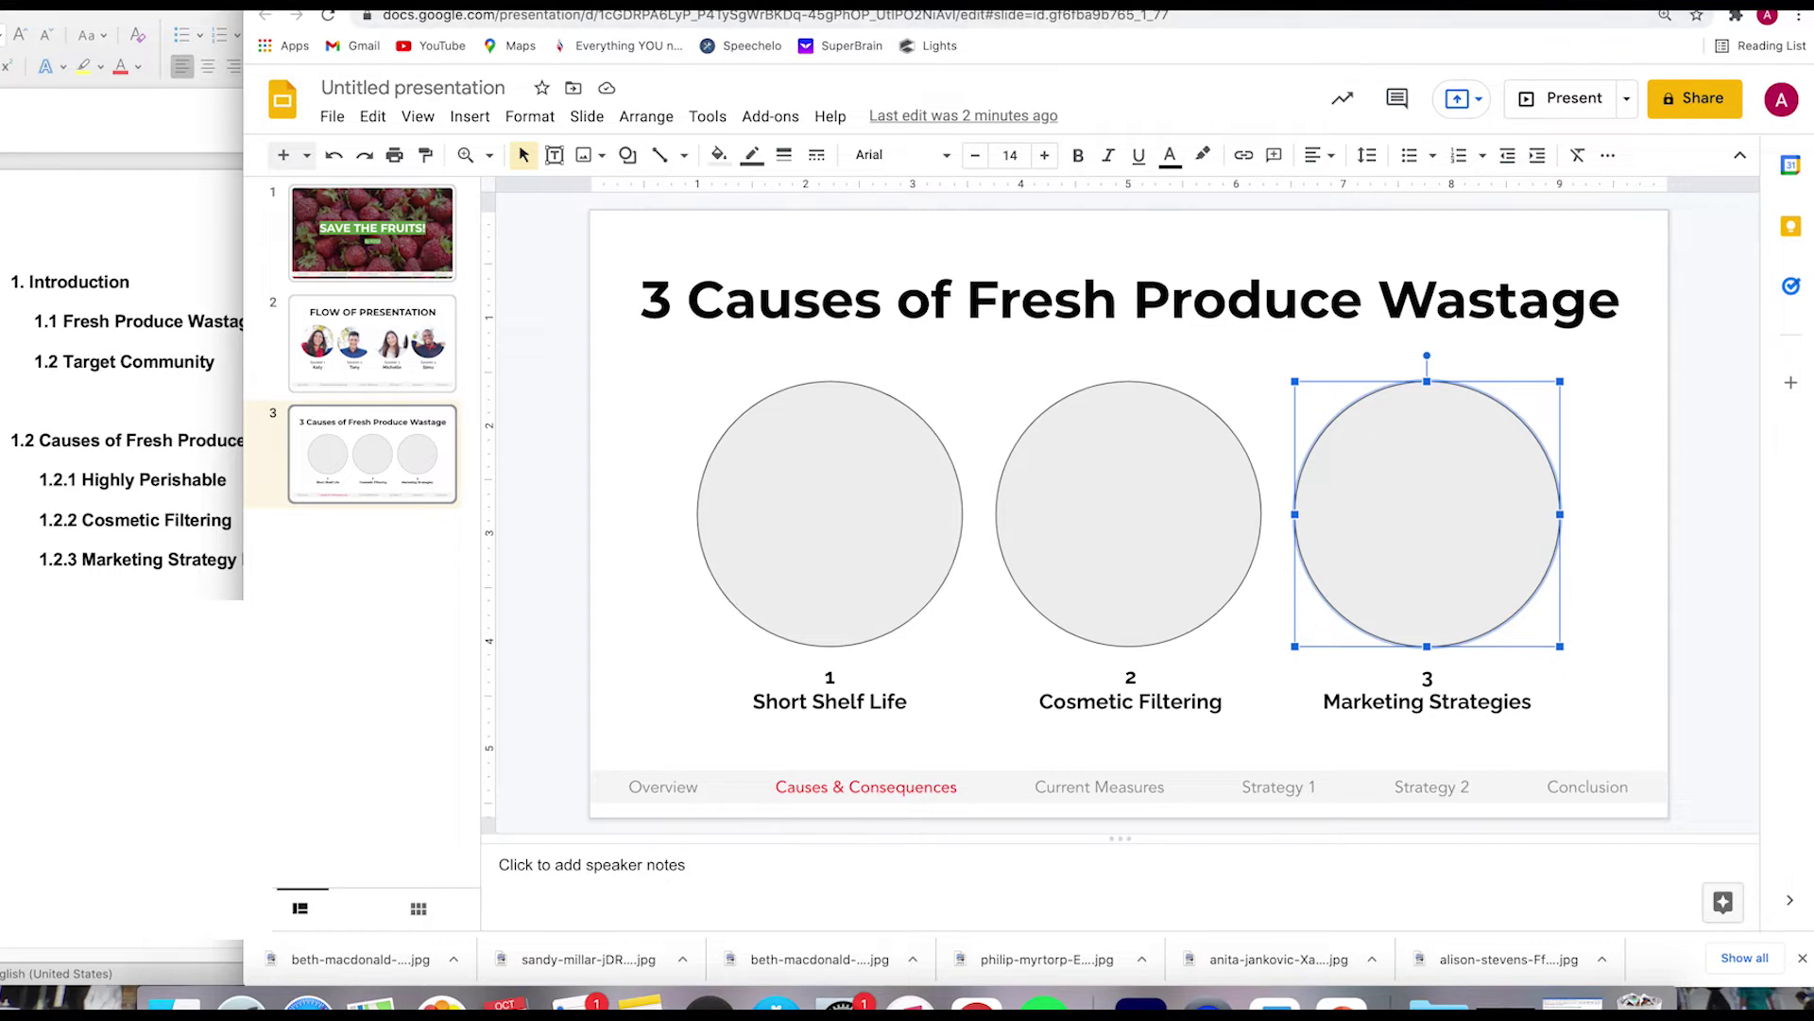
# Return to Unsplash and search for "supermarket" photos to illustrate the marketing strategies cause.
pyautogui.click(762, 4)
pyautogui.click(347, 217)
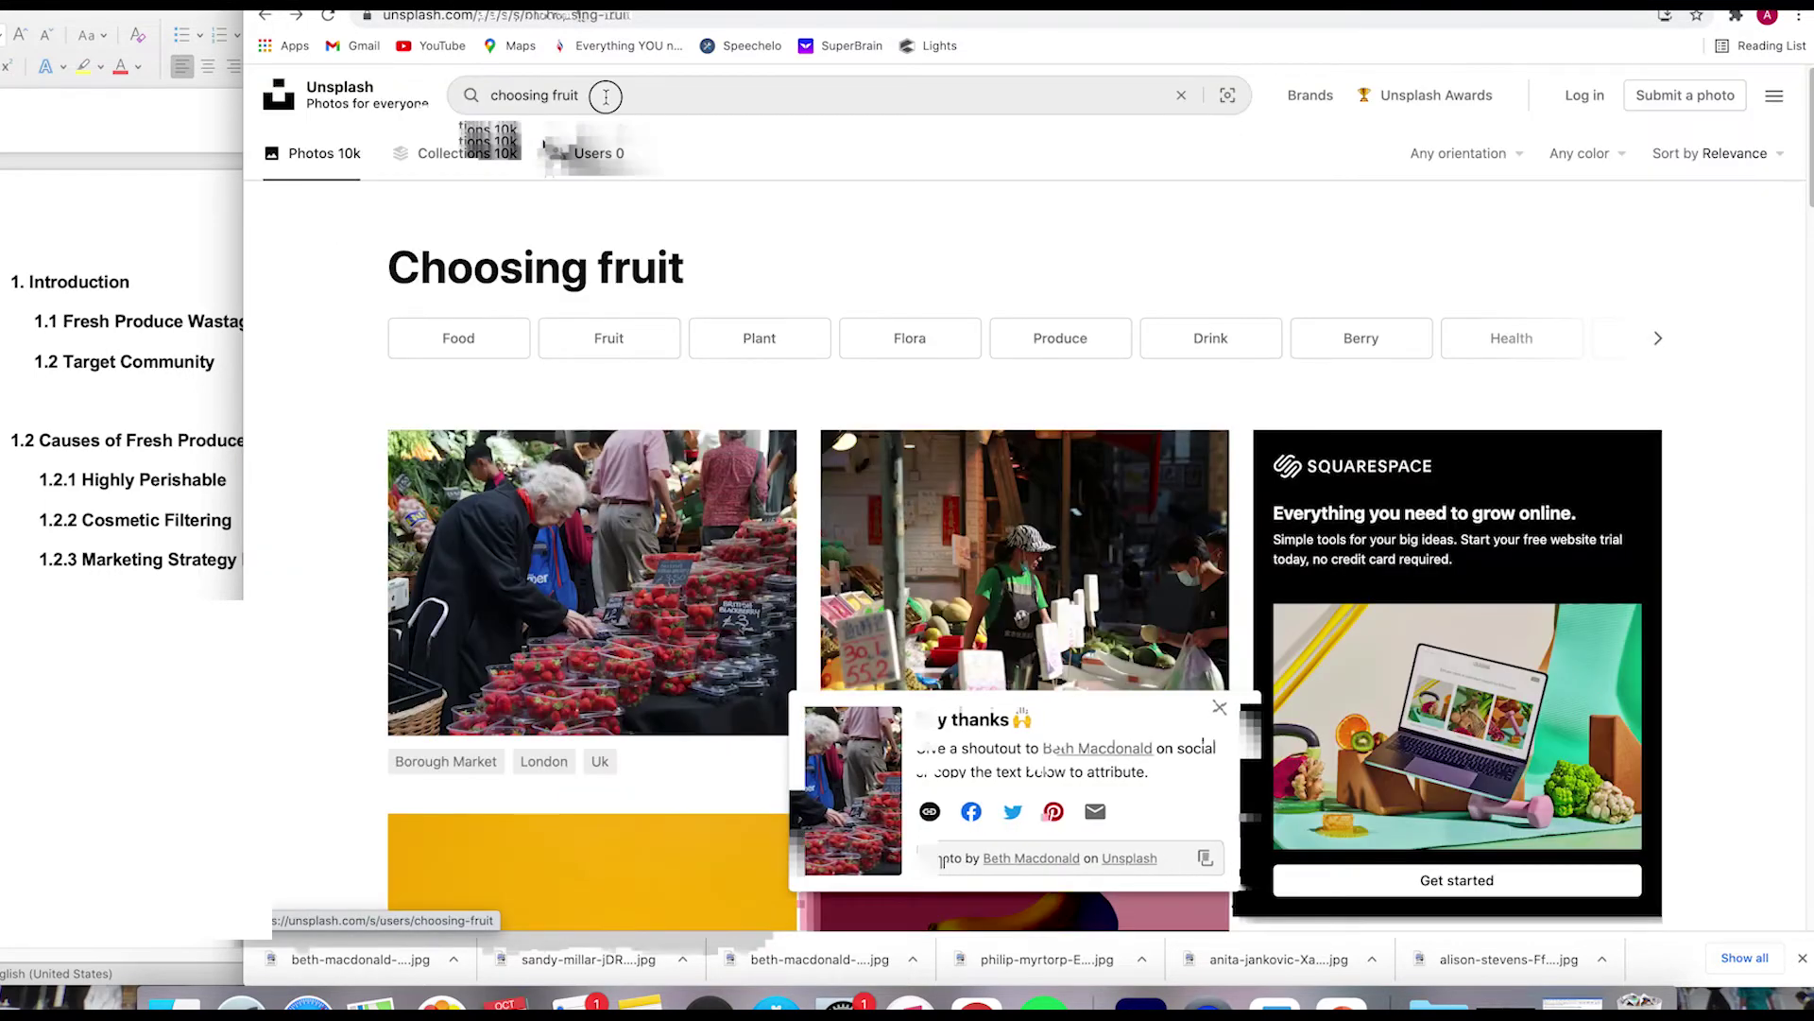
pyautogui.click(494, 94)
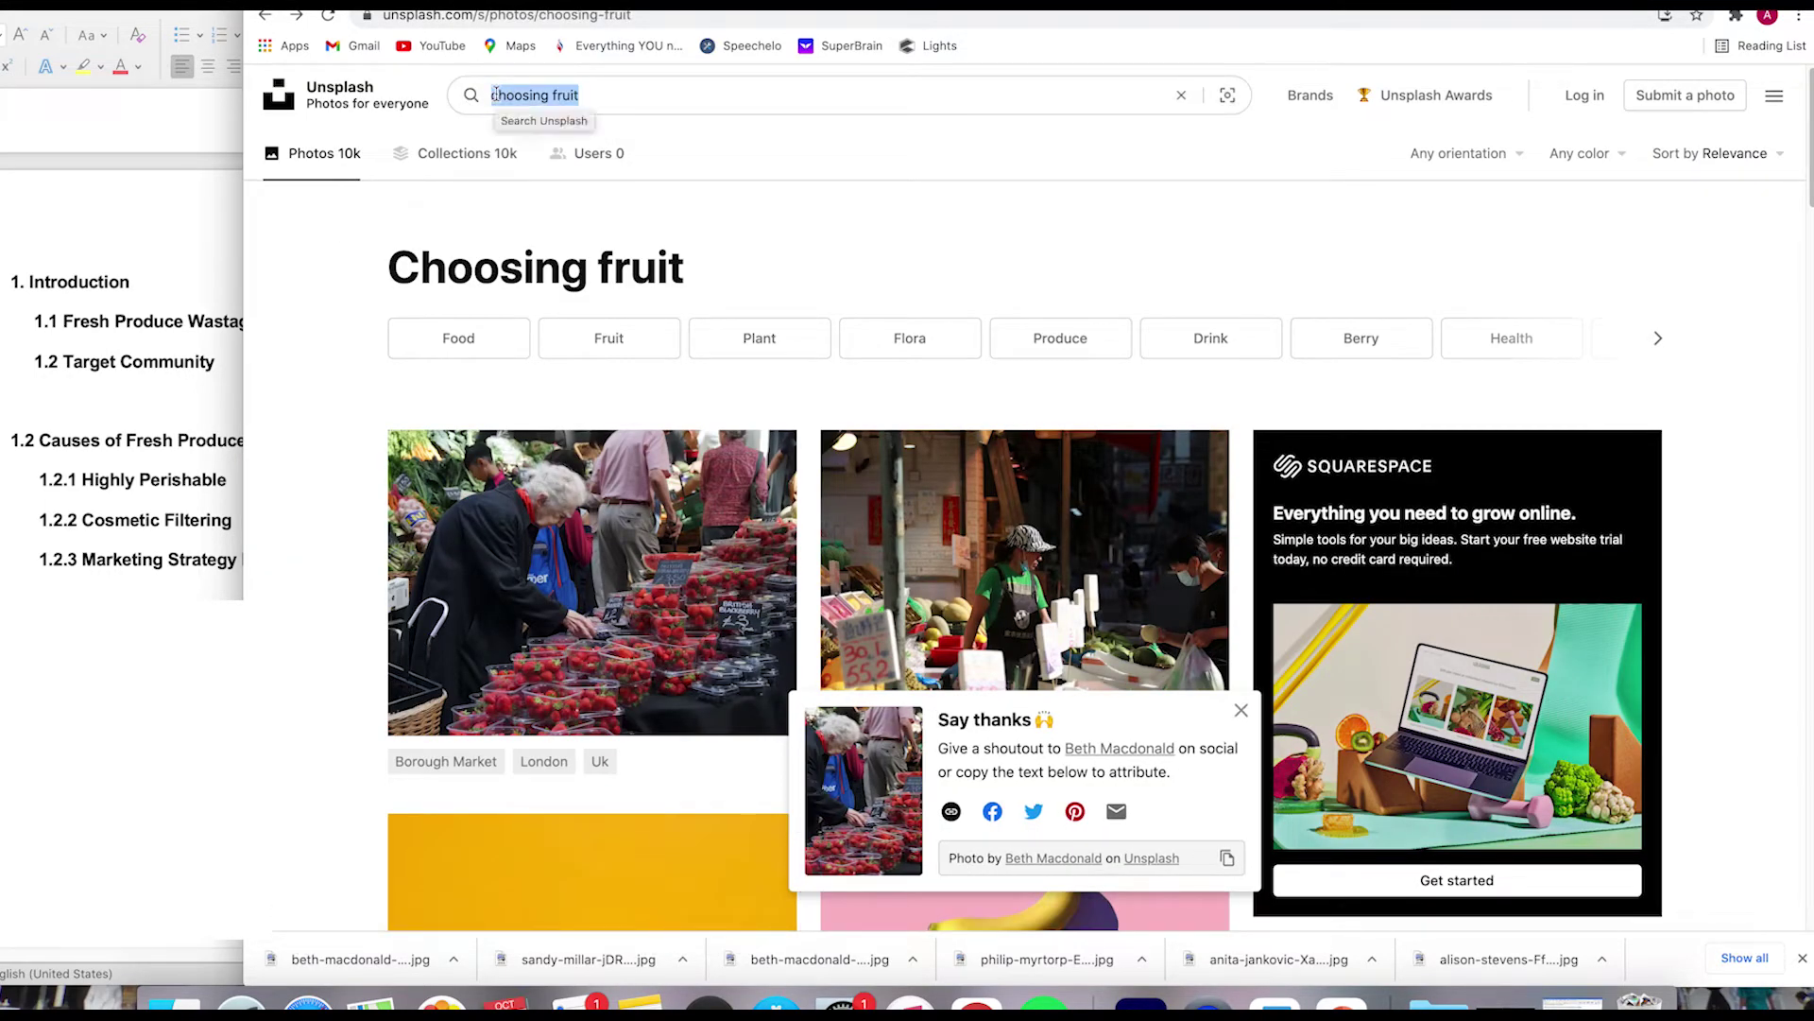
pyautogui.write('supermarket')
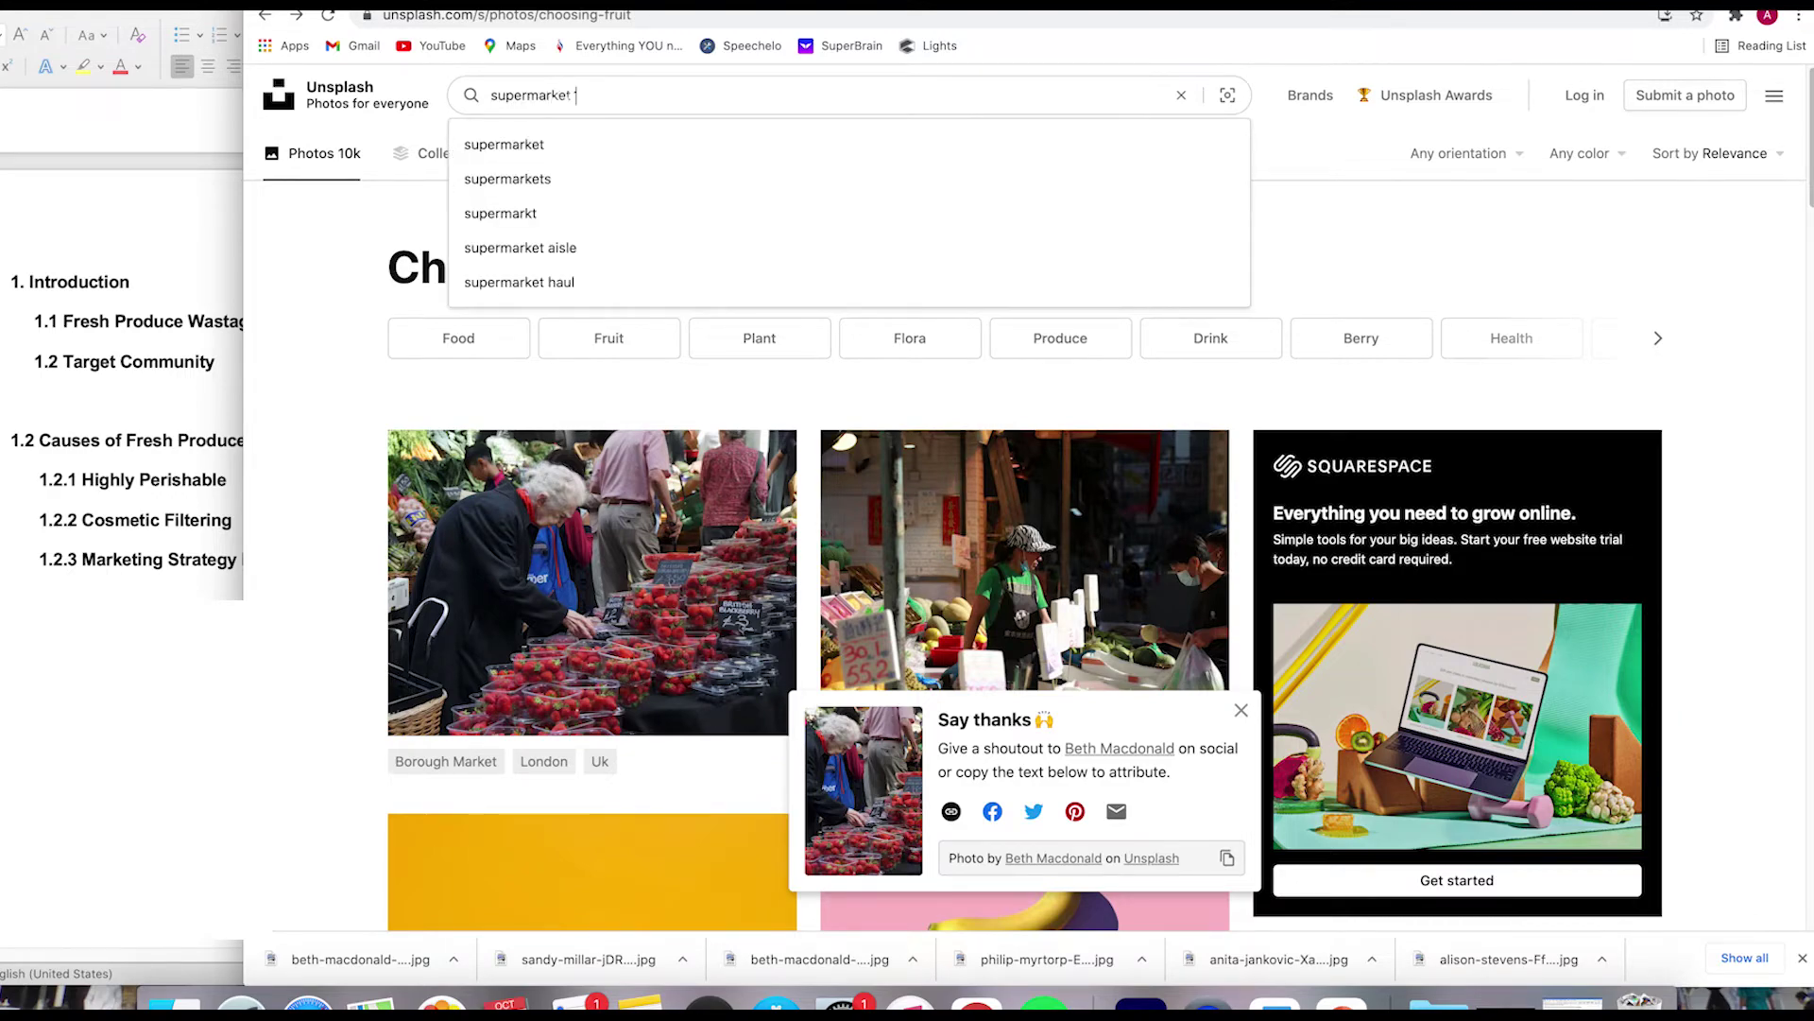
pyautogui.press('Return')
# Download the photo of supermarket shelves stacked with oranges and apples for free.
pyautogui.scroll(-5, 1800, 302)
pyautogui.scroll(-2, 1801, 302)
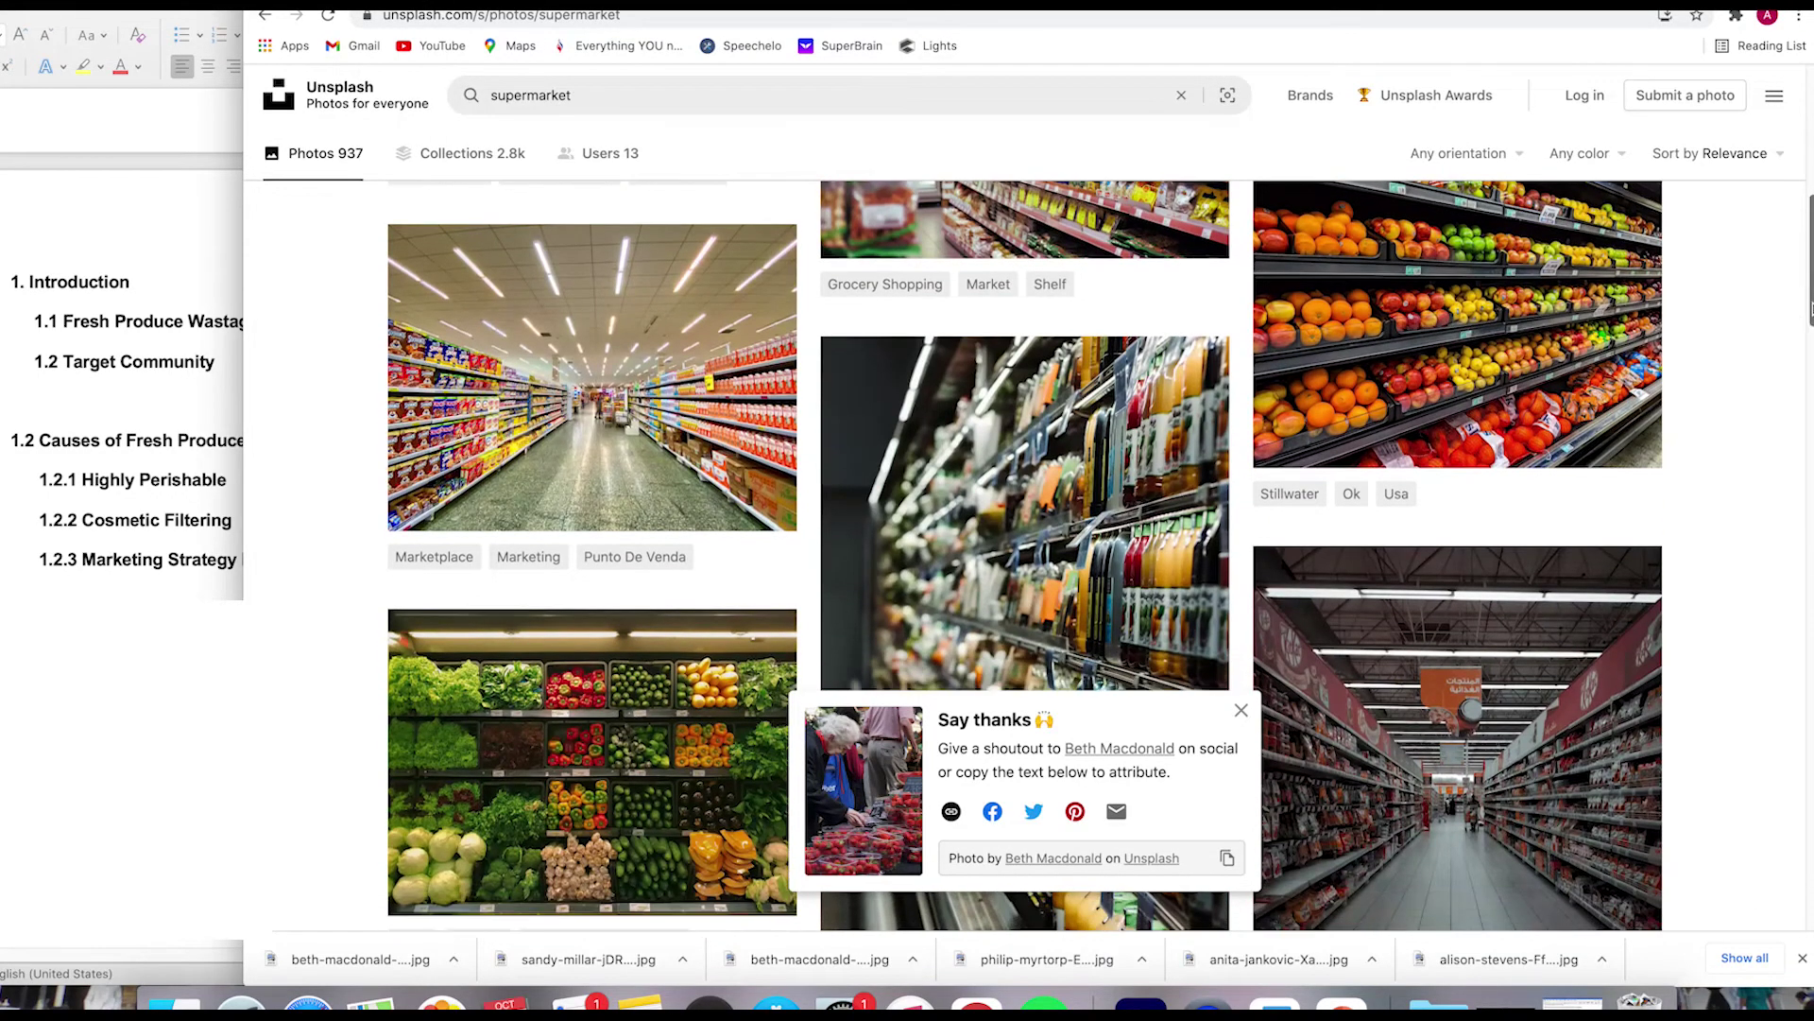
pyautogui.click(1493, 269)
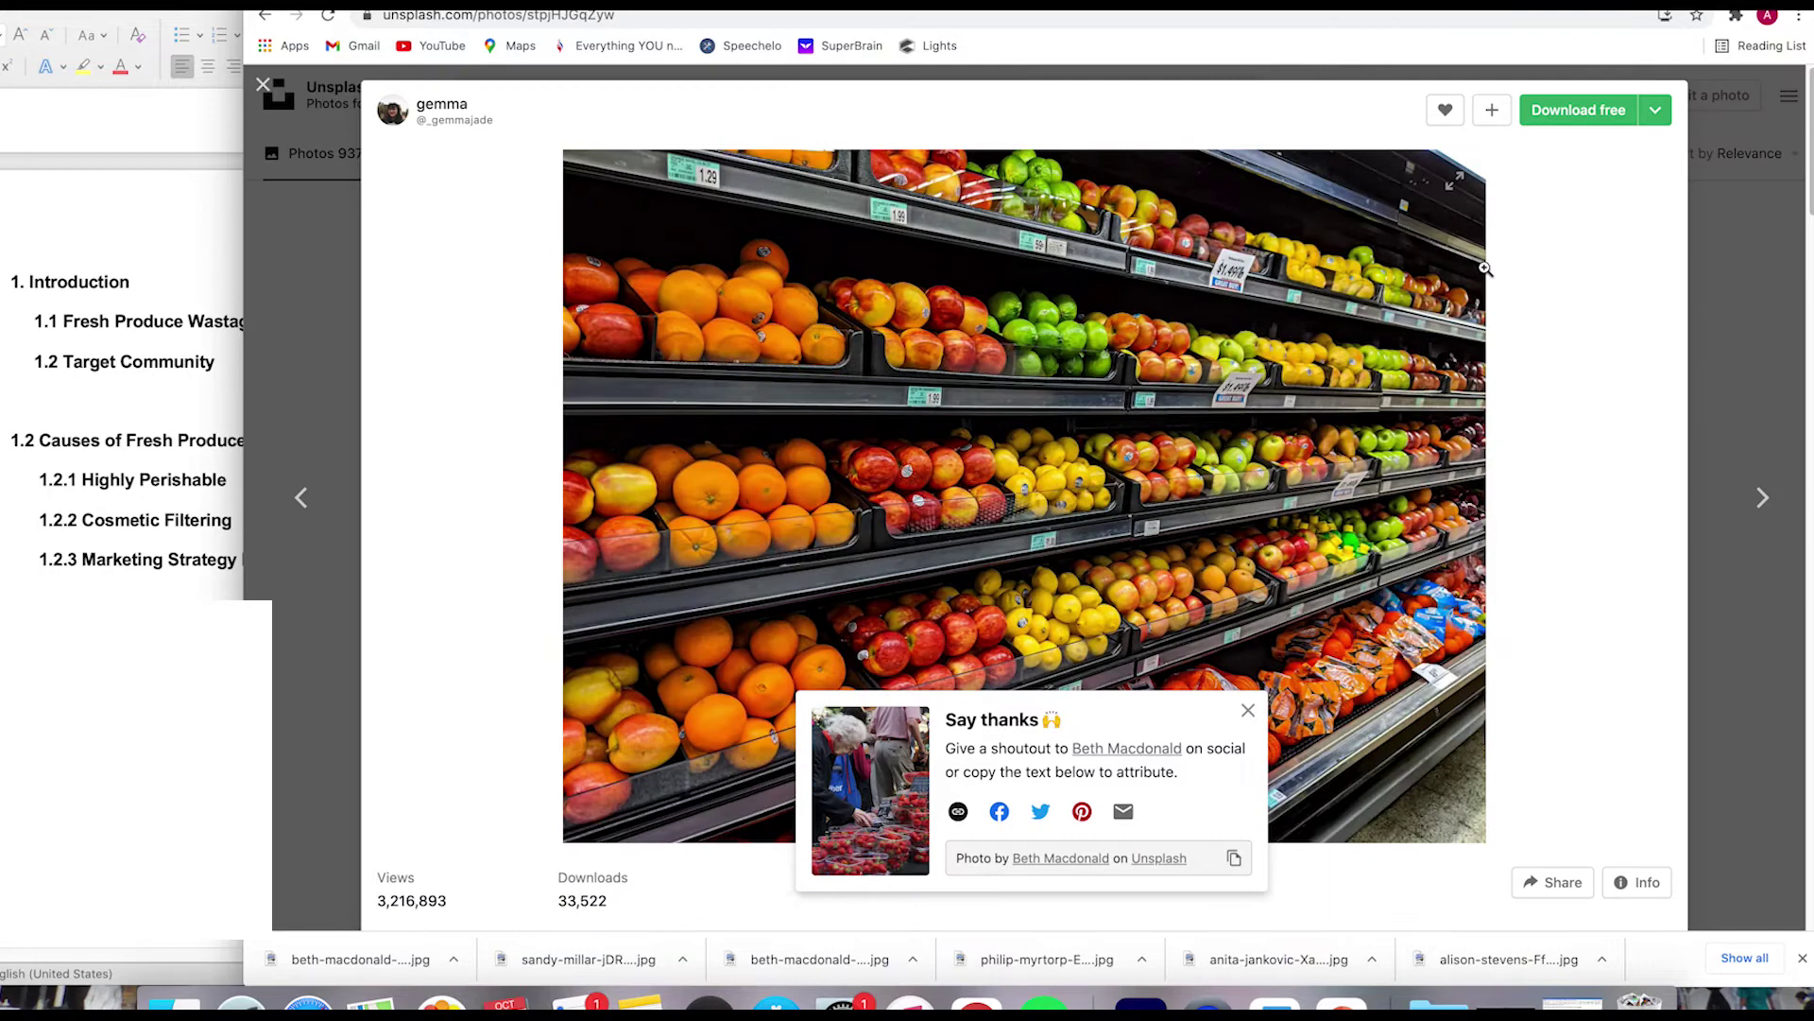
pyautogui.click(1581, 116)
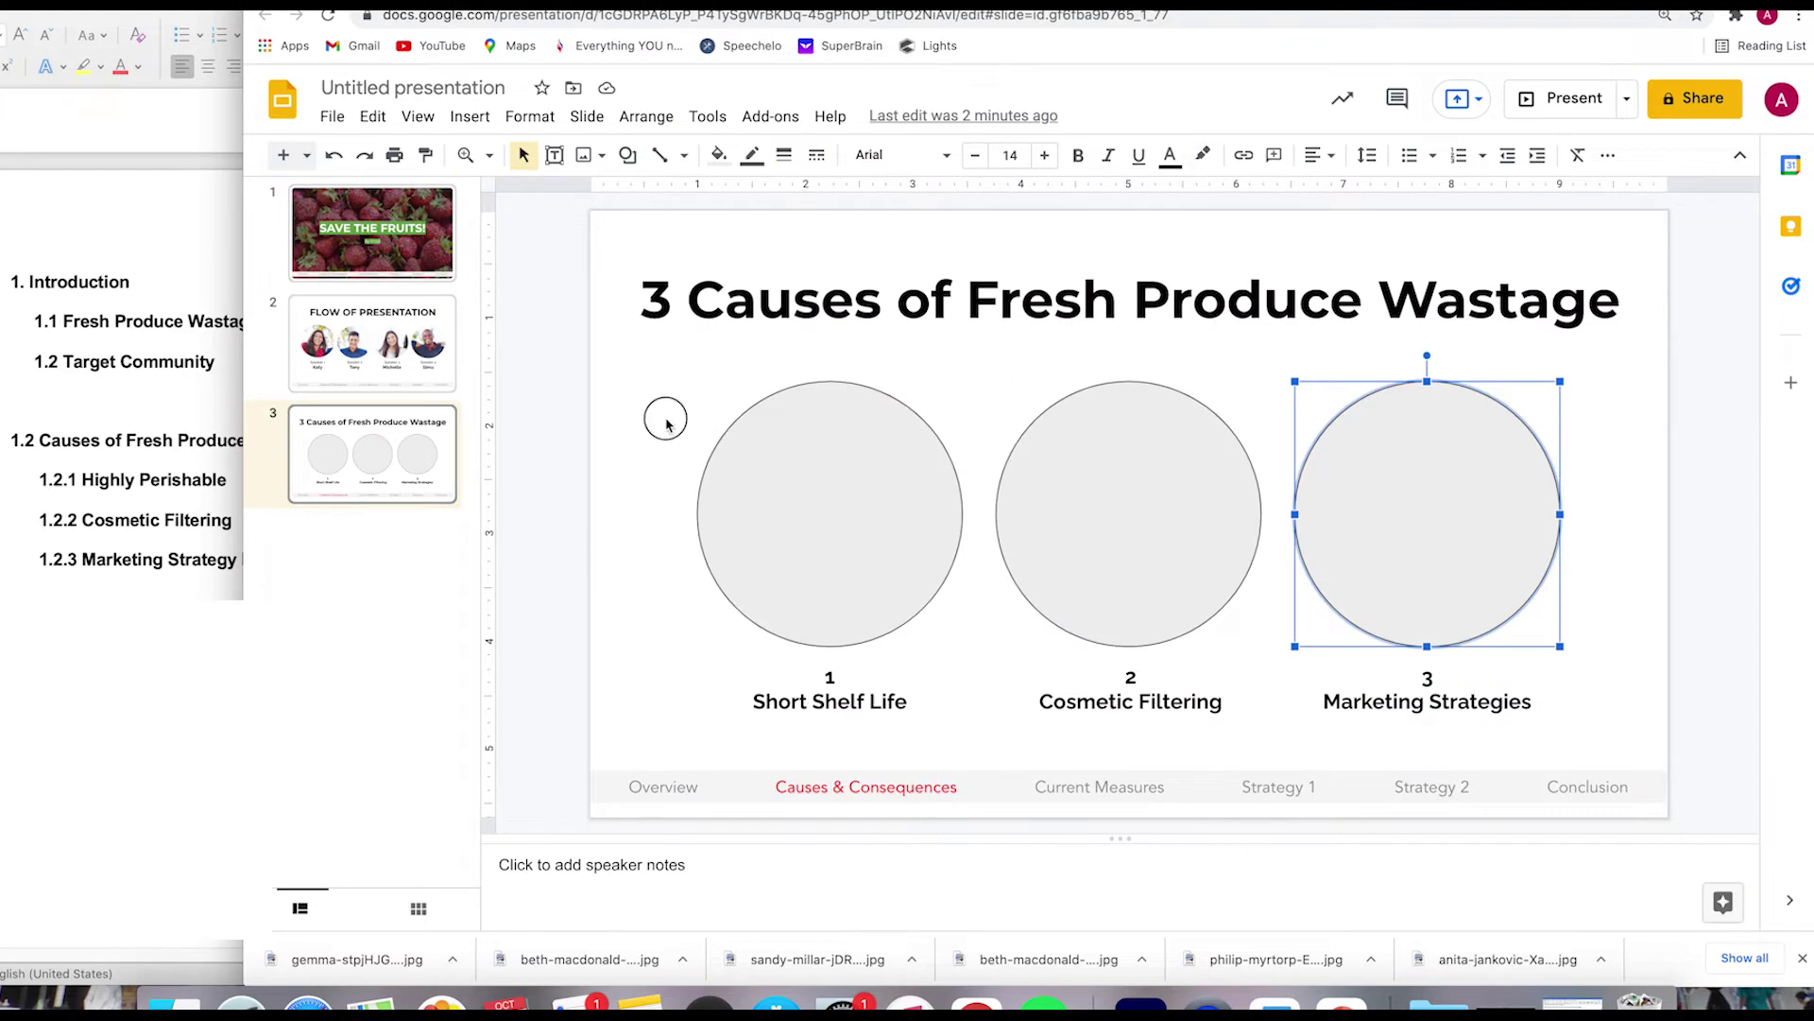
# Insert the three downloaded photos into slide 3, shrink them and spread them out around the circles.
pyautogui.click(666, 423)
pyautogui.click(469, 115)
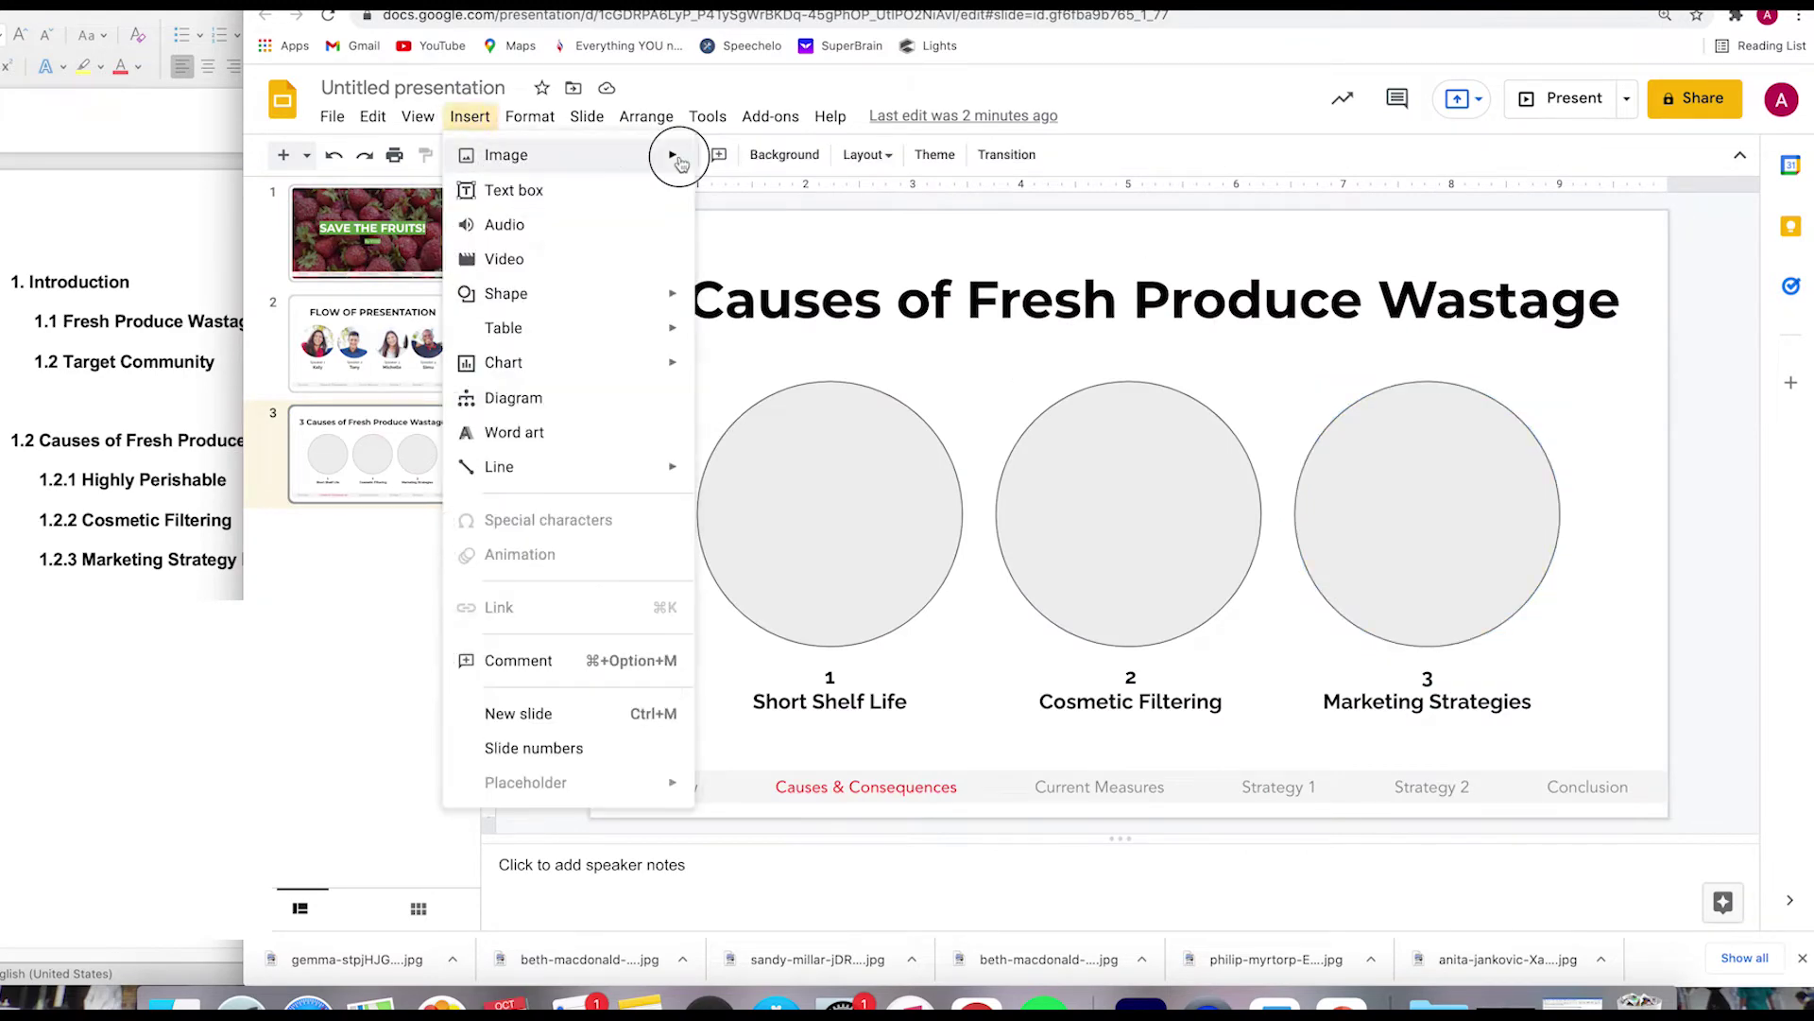
pyautogui.moveTo(680, 163)
pyautogui.click(746, 166)
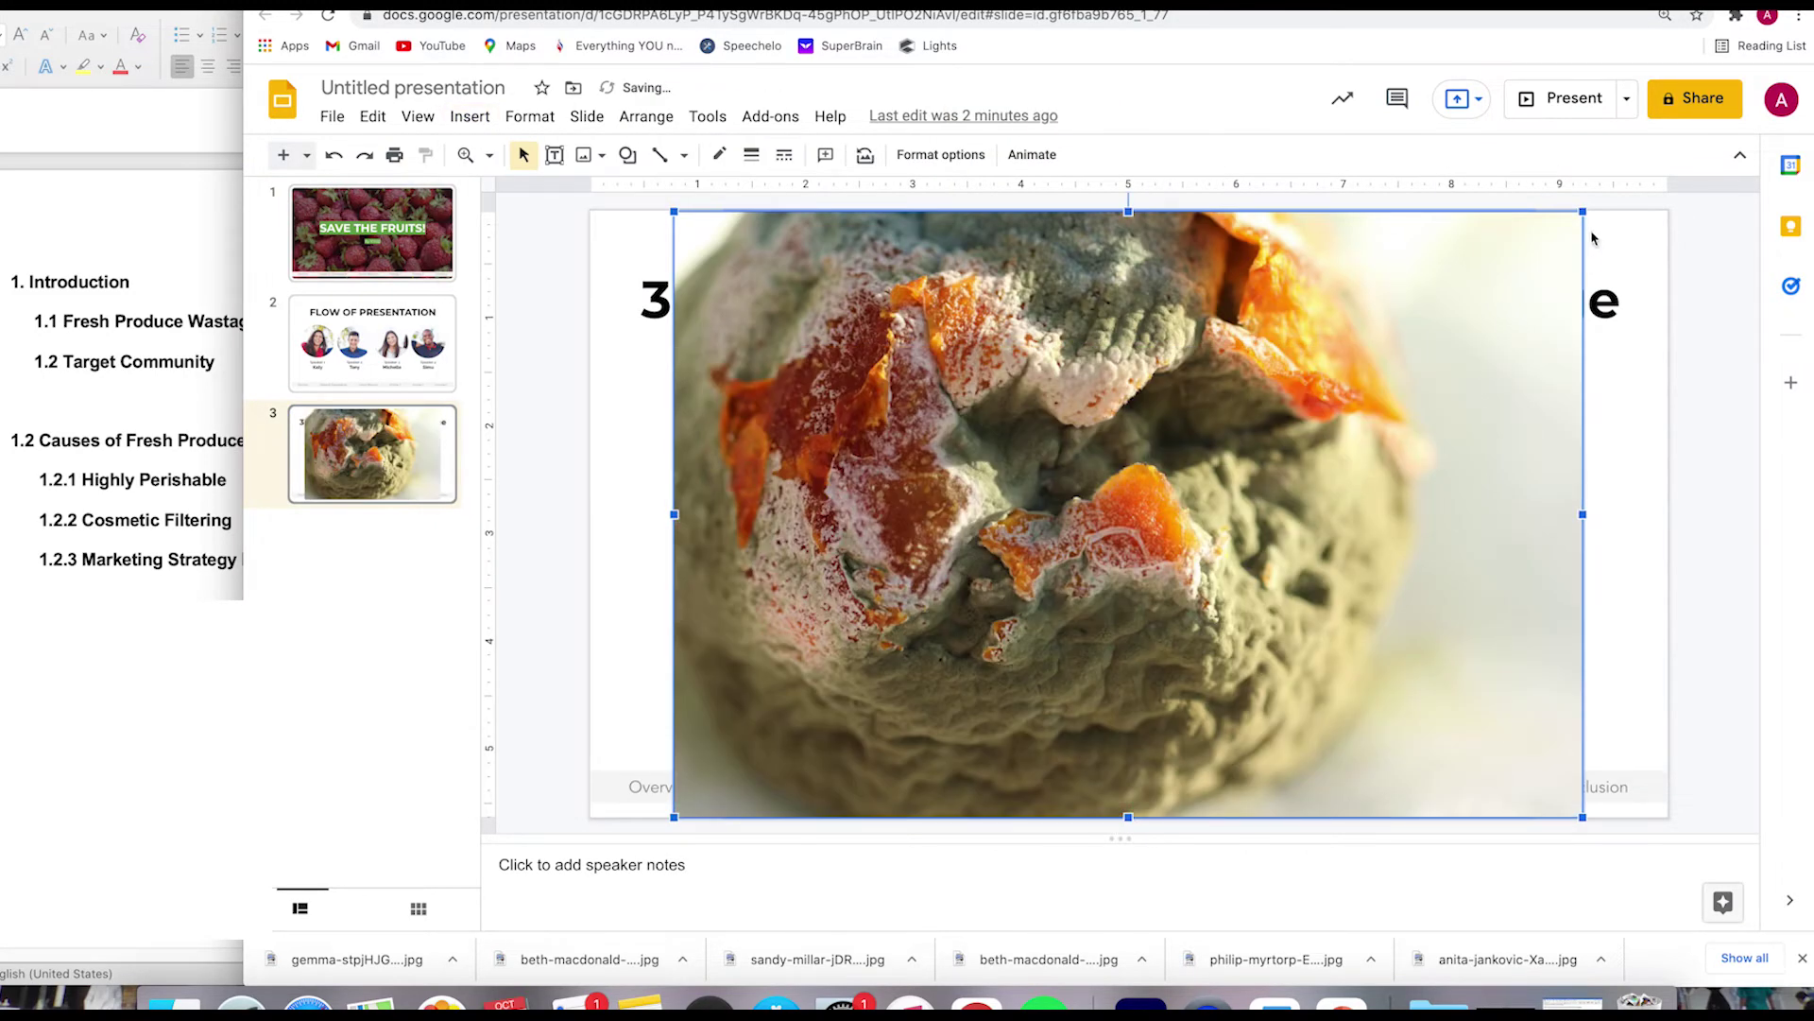
pyautogui.moveTo(1585, 212); pyautogui.dragTo(1158, 494)
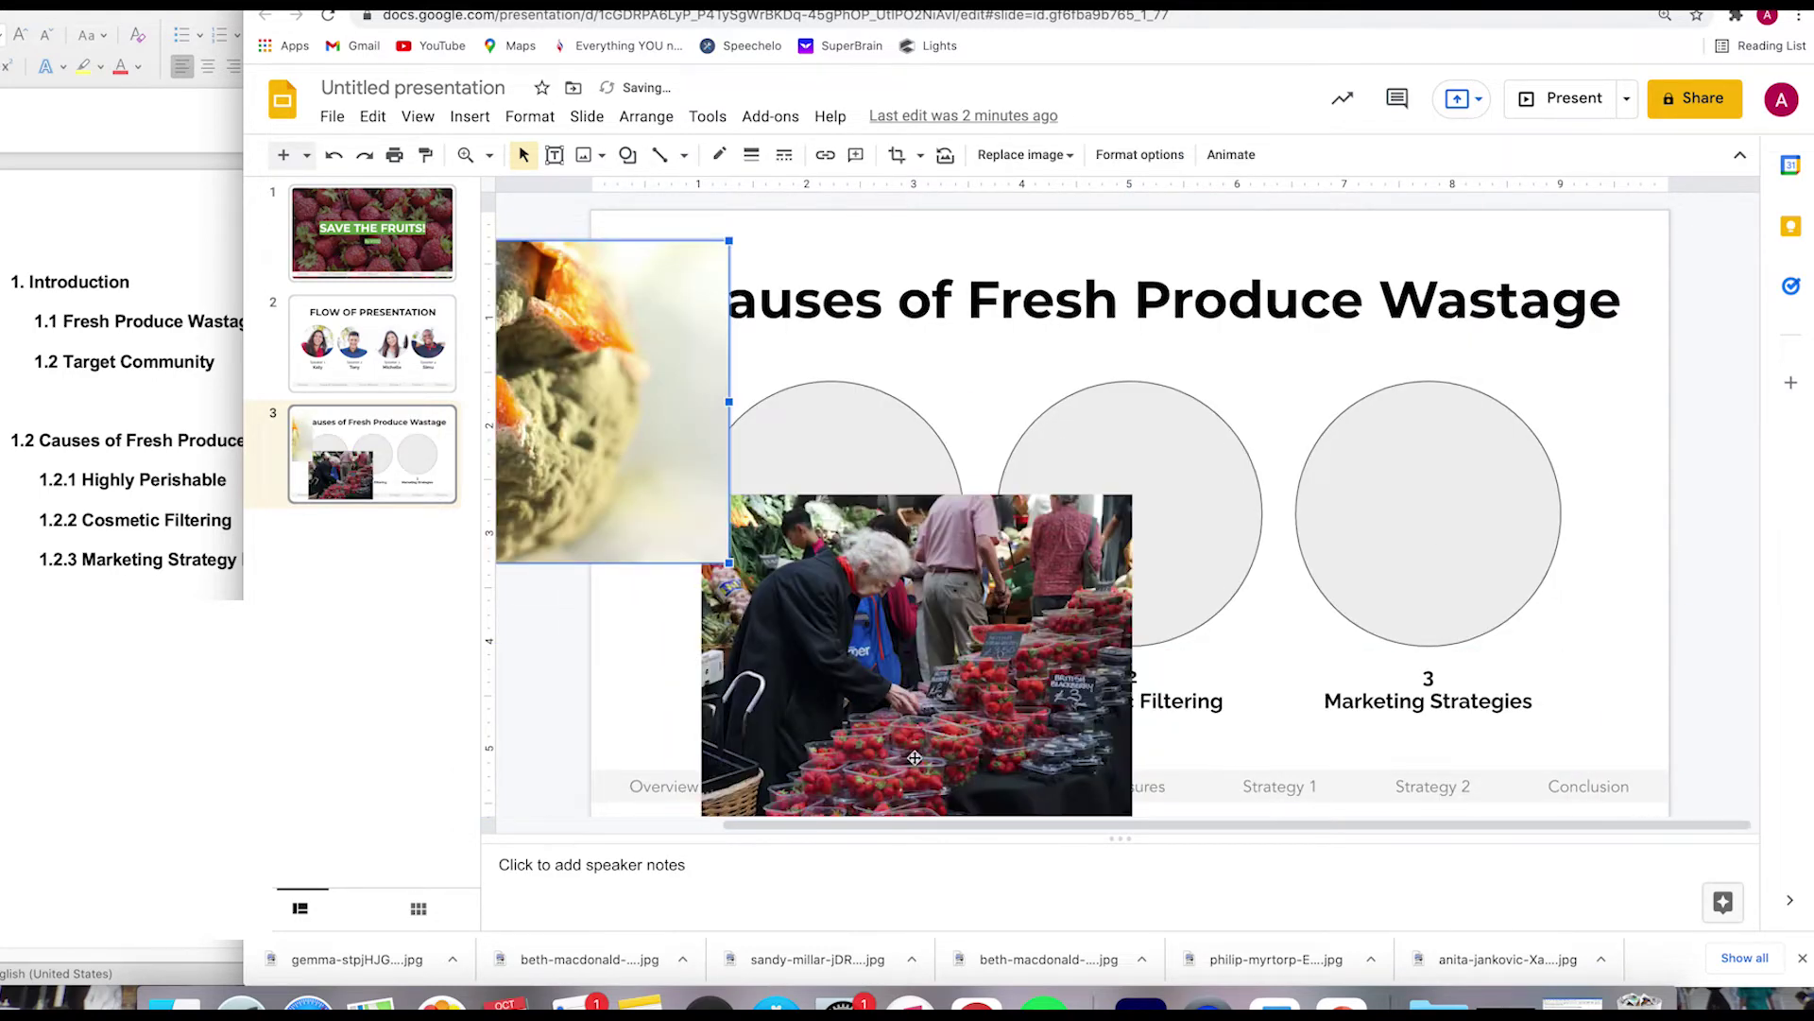
pyautogui.moveTo(922, 569); pyautogui.dragTo(1114, 285)
pyautogui.moveTo(742, 707); pyautogui.dragTo(1637, 535)
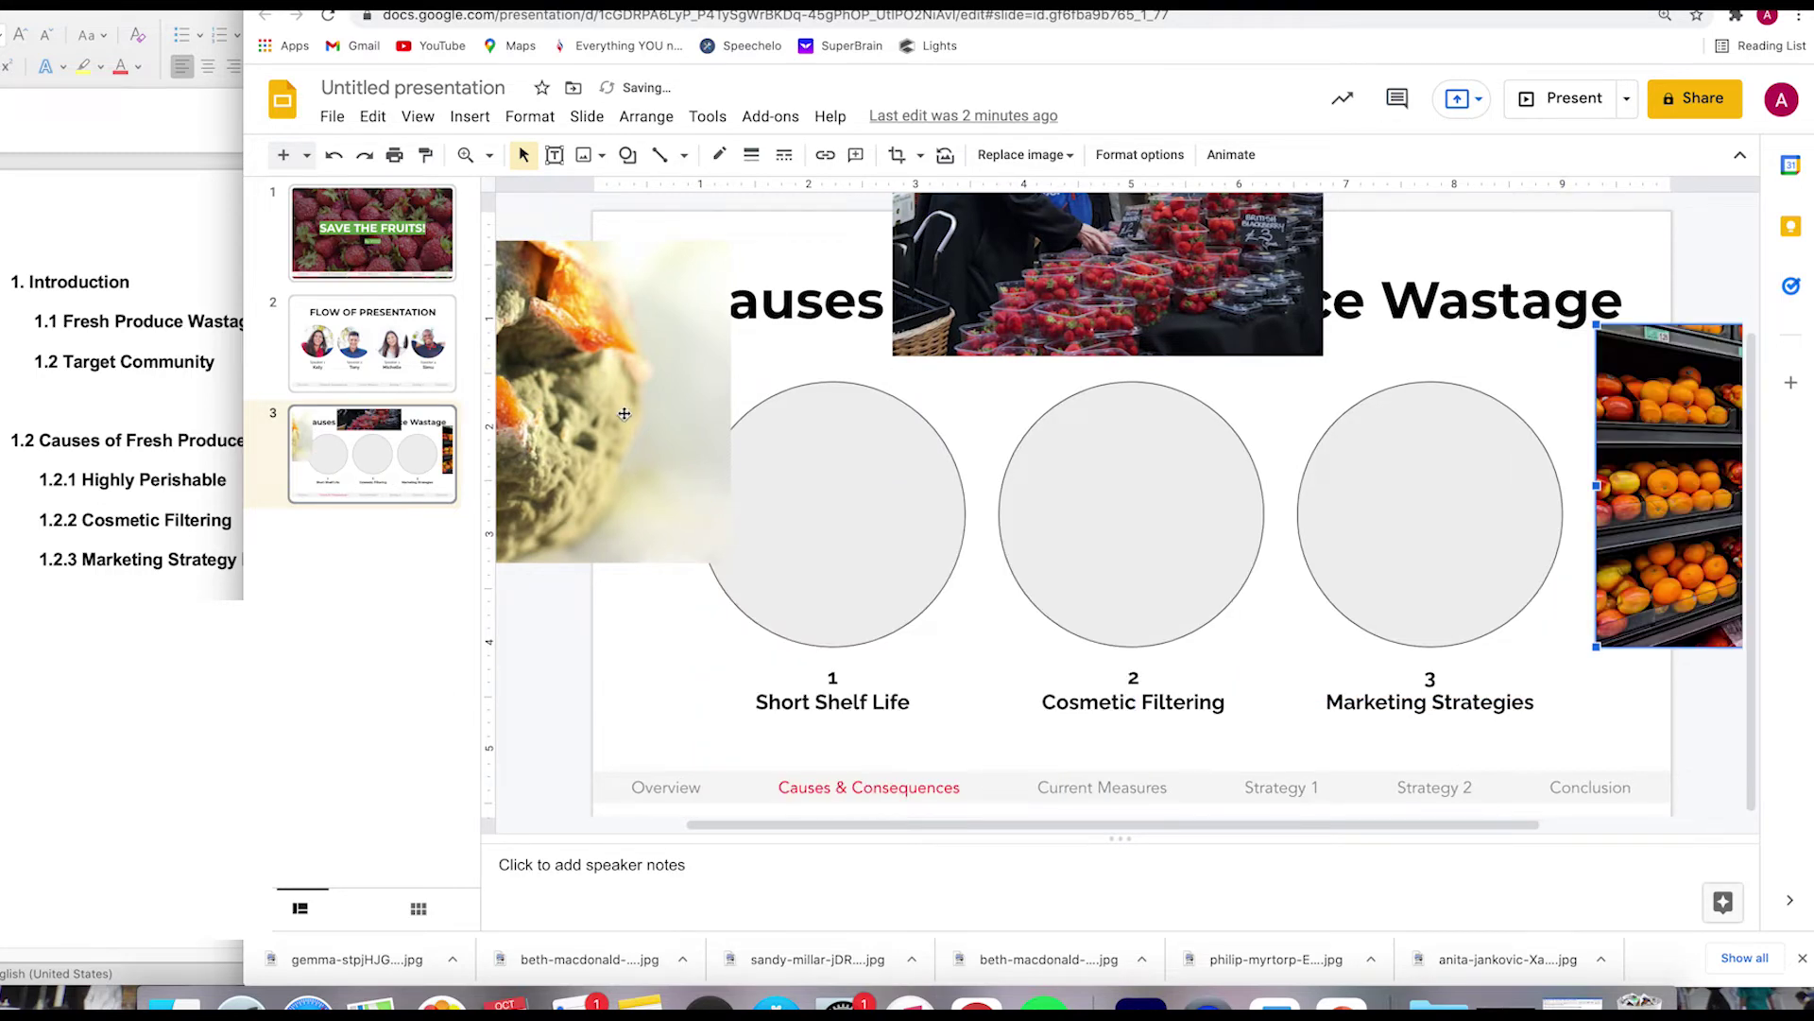
# Scale the mouldy orange photo to the height of the Short Shelf Life circle and position it over that circle.
pyautogui.click(557, 453)
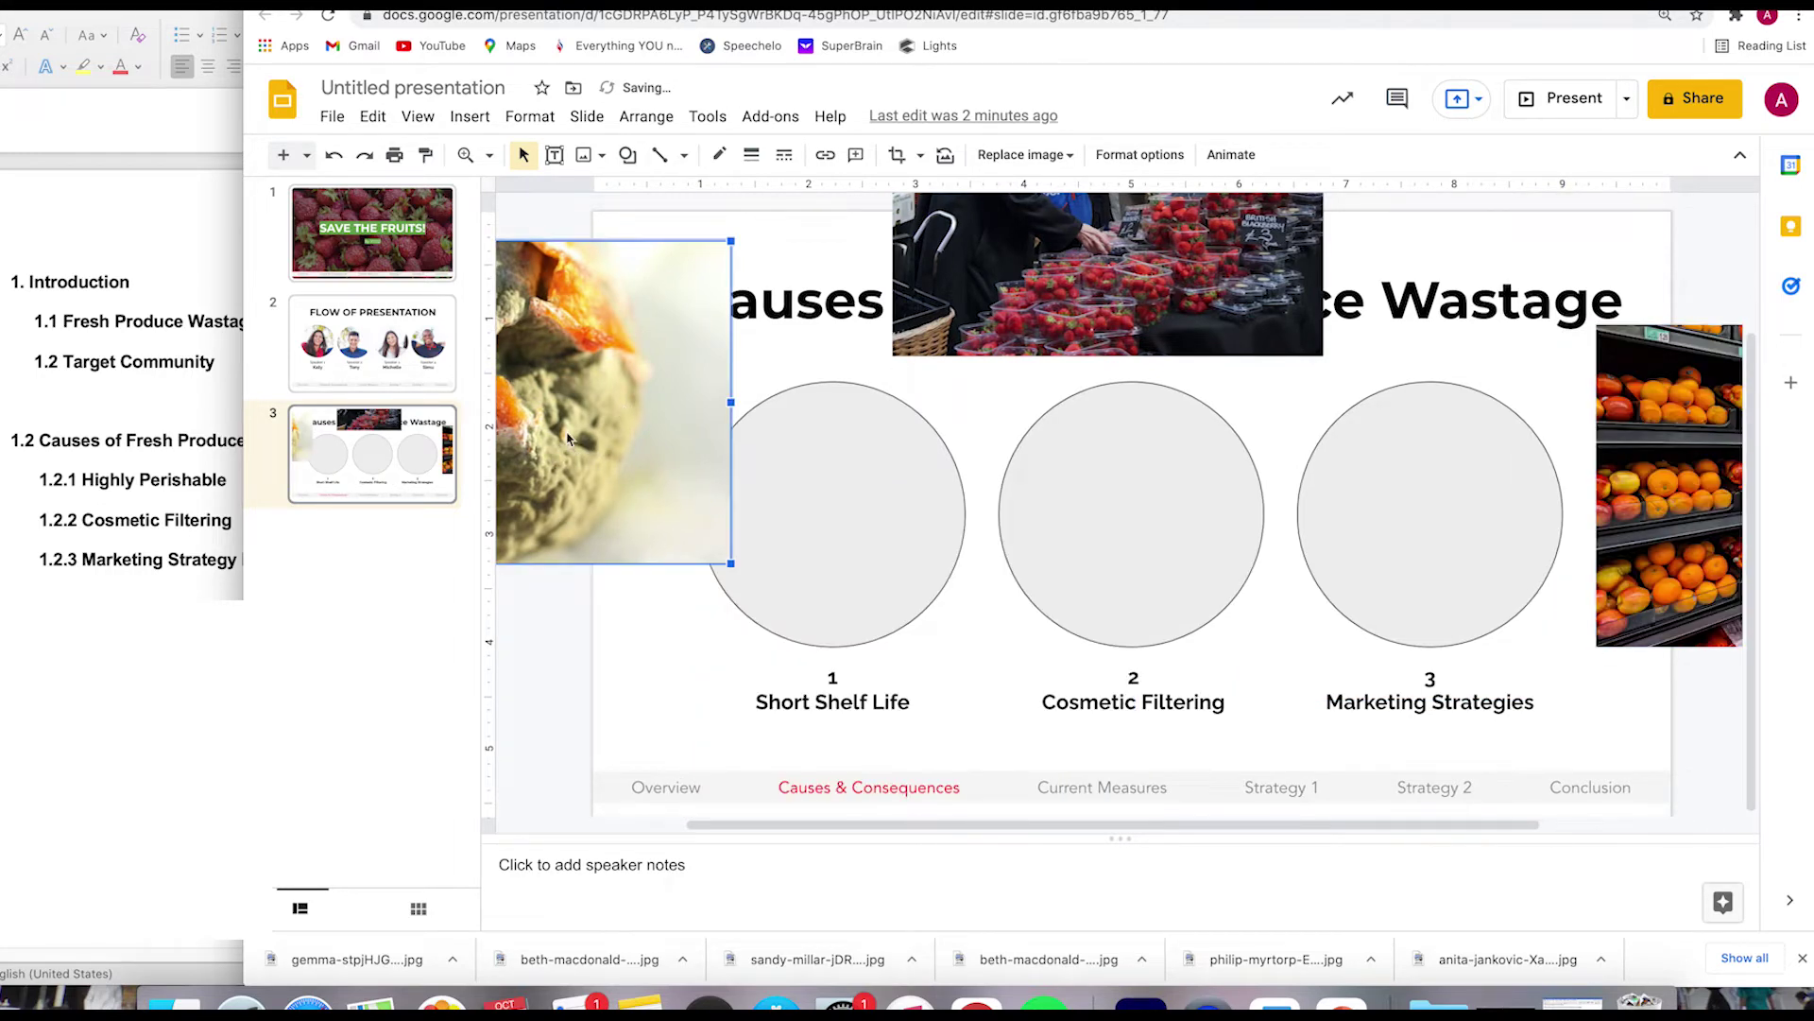
pyautogui.moveTo(573, 441); pyautogui.dragTo(1072, 575)
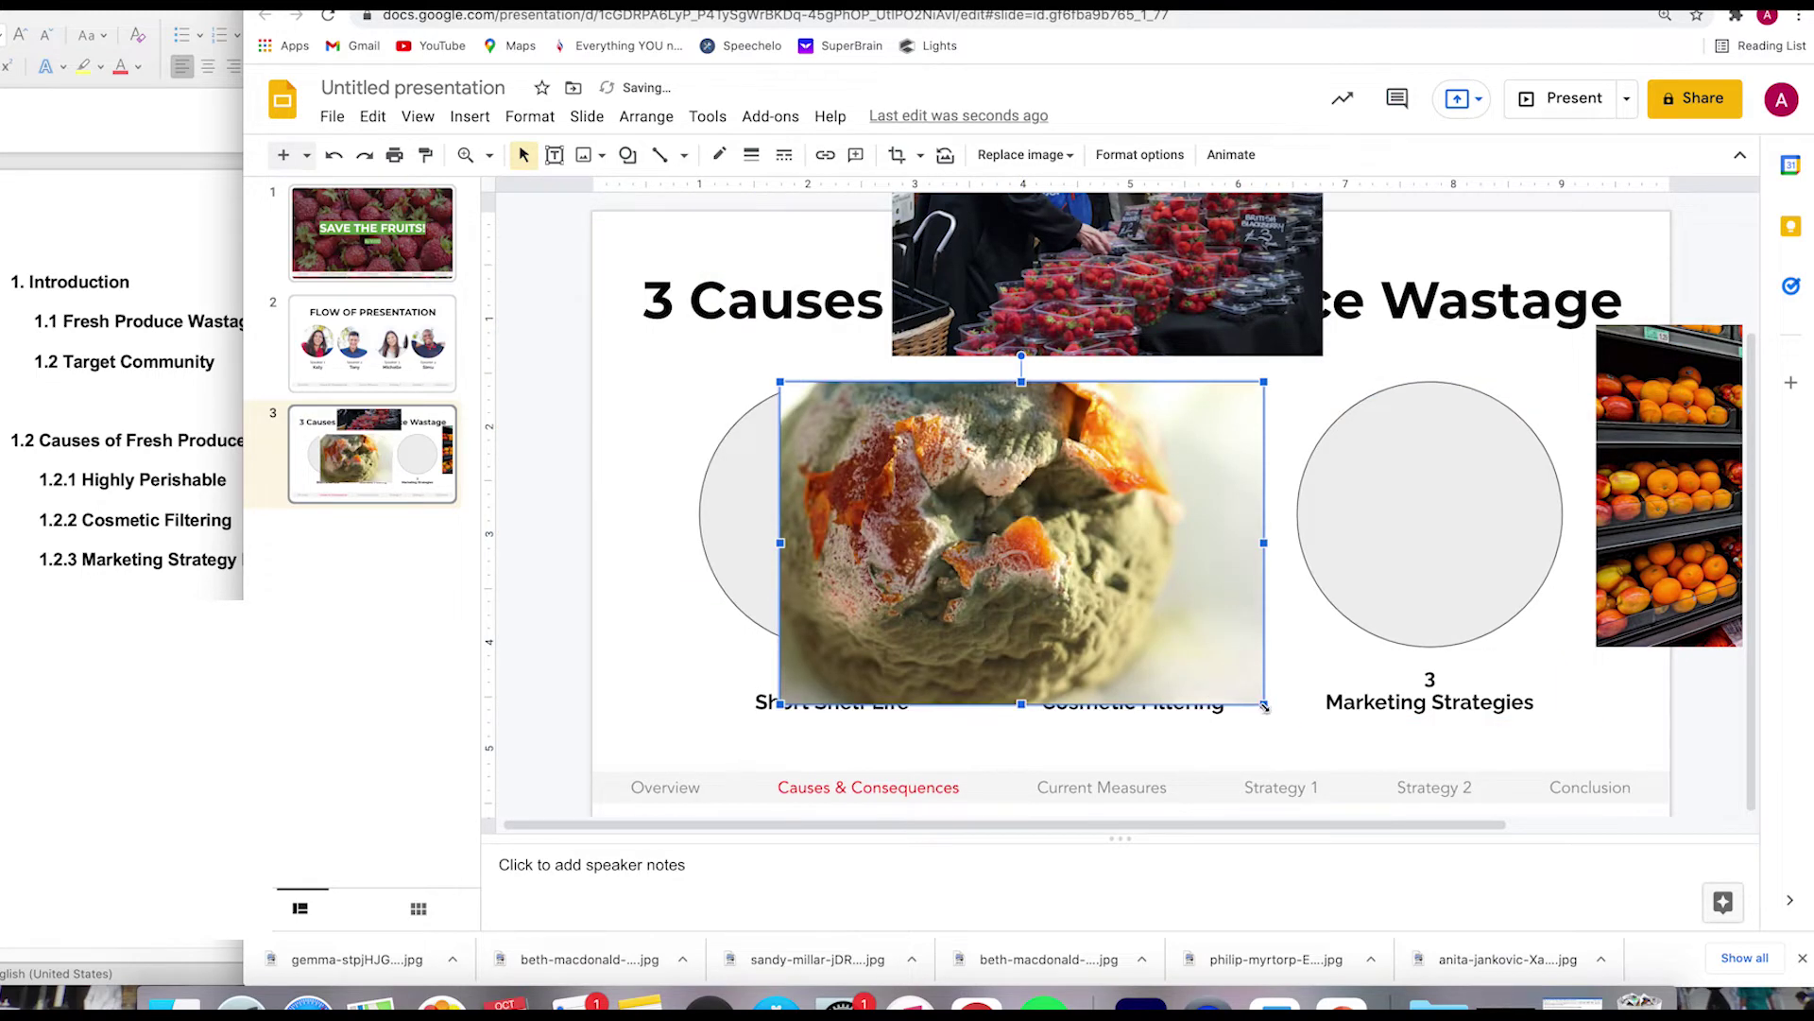
pyautogui.moveTo(1265, 705); pyautogui.dragTo(1126, 648)
pyautogui.moveTo(948, 569); pyautogui.dragTo(854, 522)
pyautogui.click(838, 530)
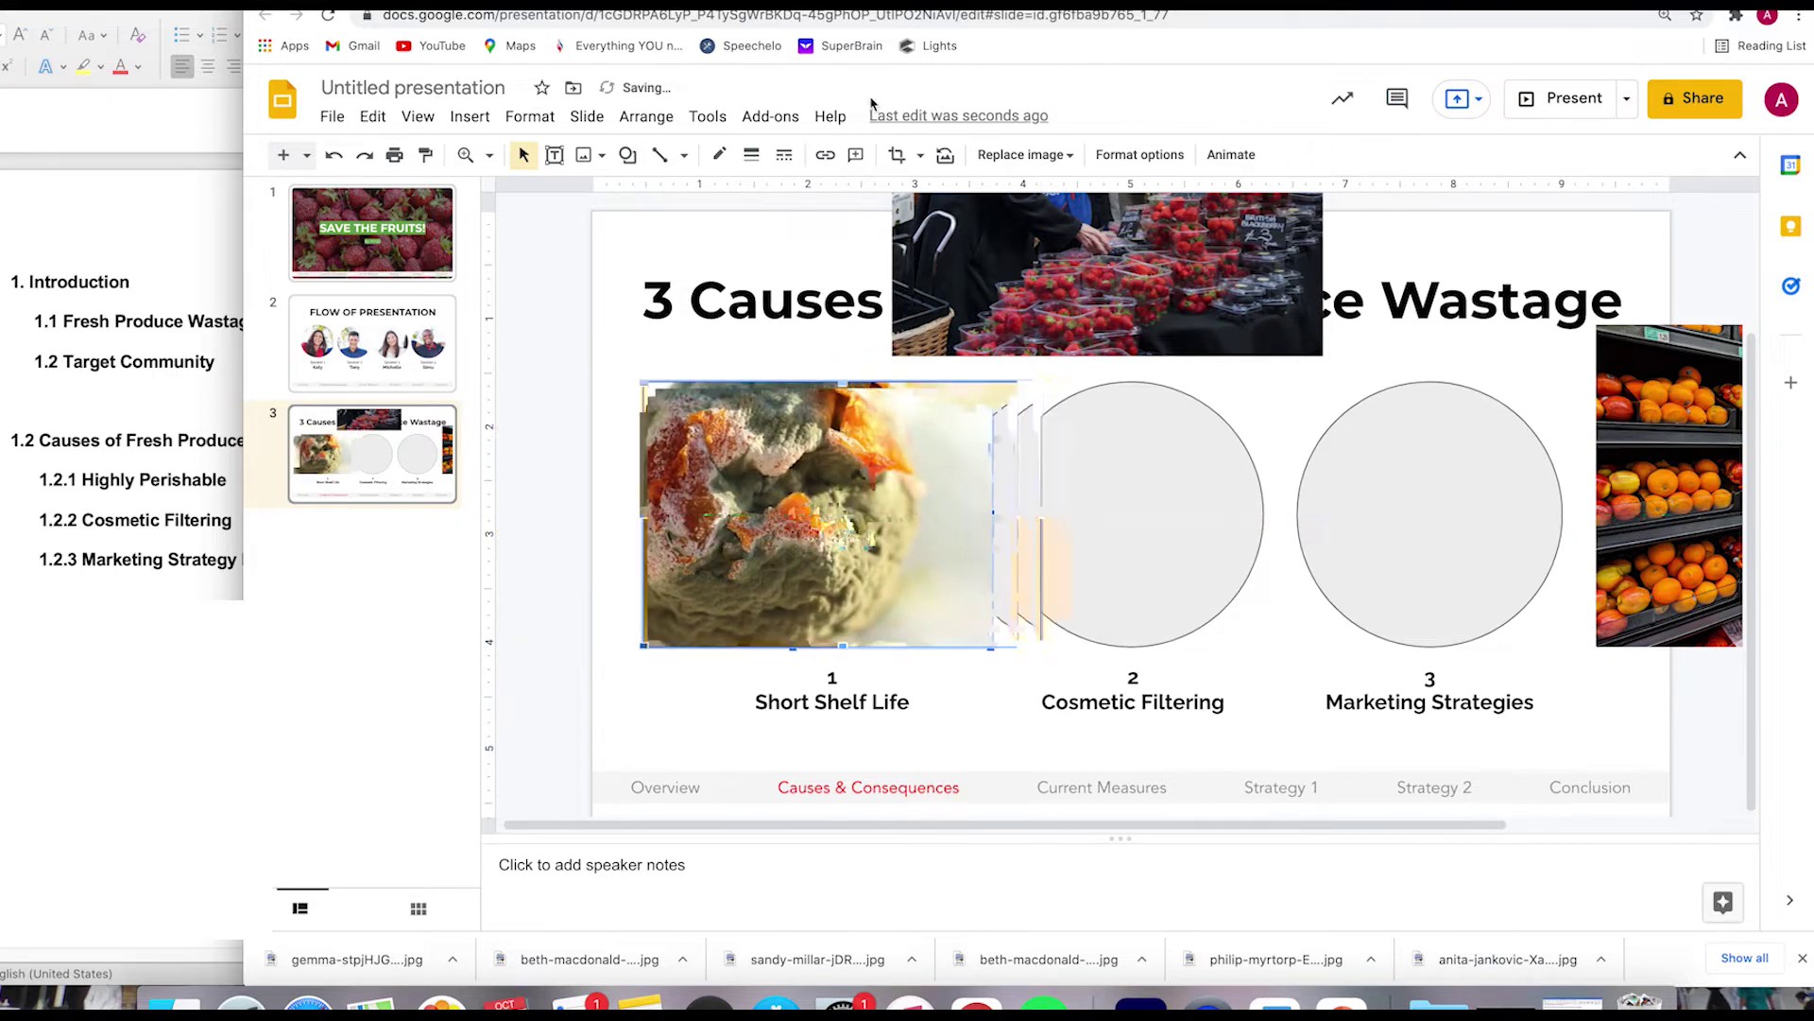
pyautogui.moveTo(899, 417); pyautogui.dragTo(889, 550)
pyautogui.moveTo(867, 587); pyautogui.dragTo(879, 452)
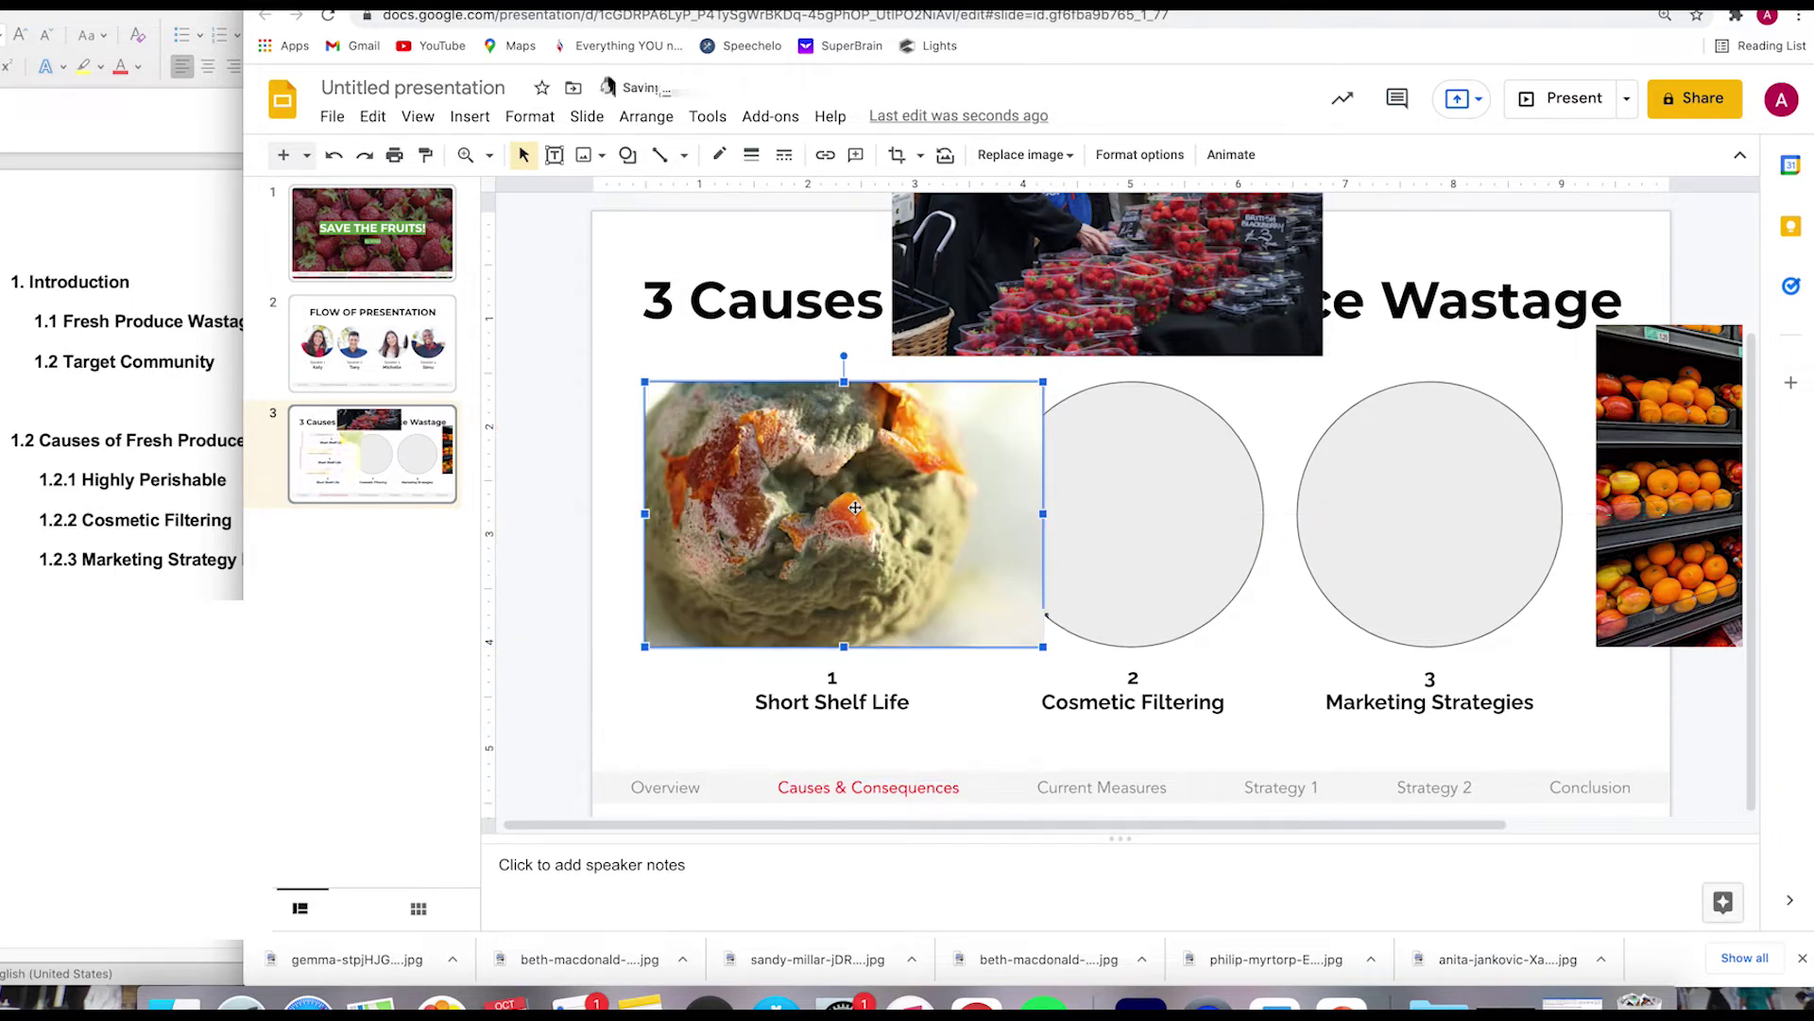
# Mask the mouldy orange photo with the oval shape.
pyautogui.click(920, 155)
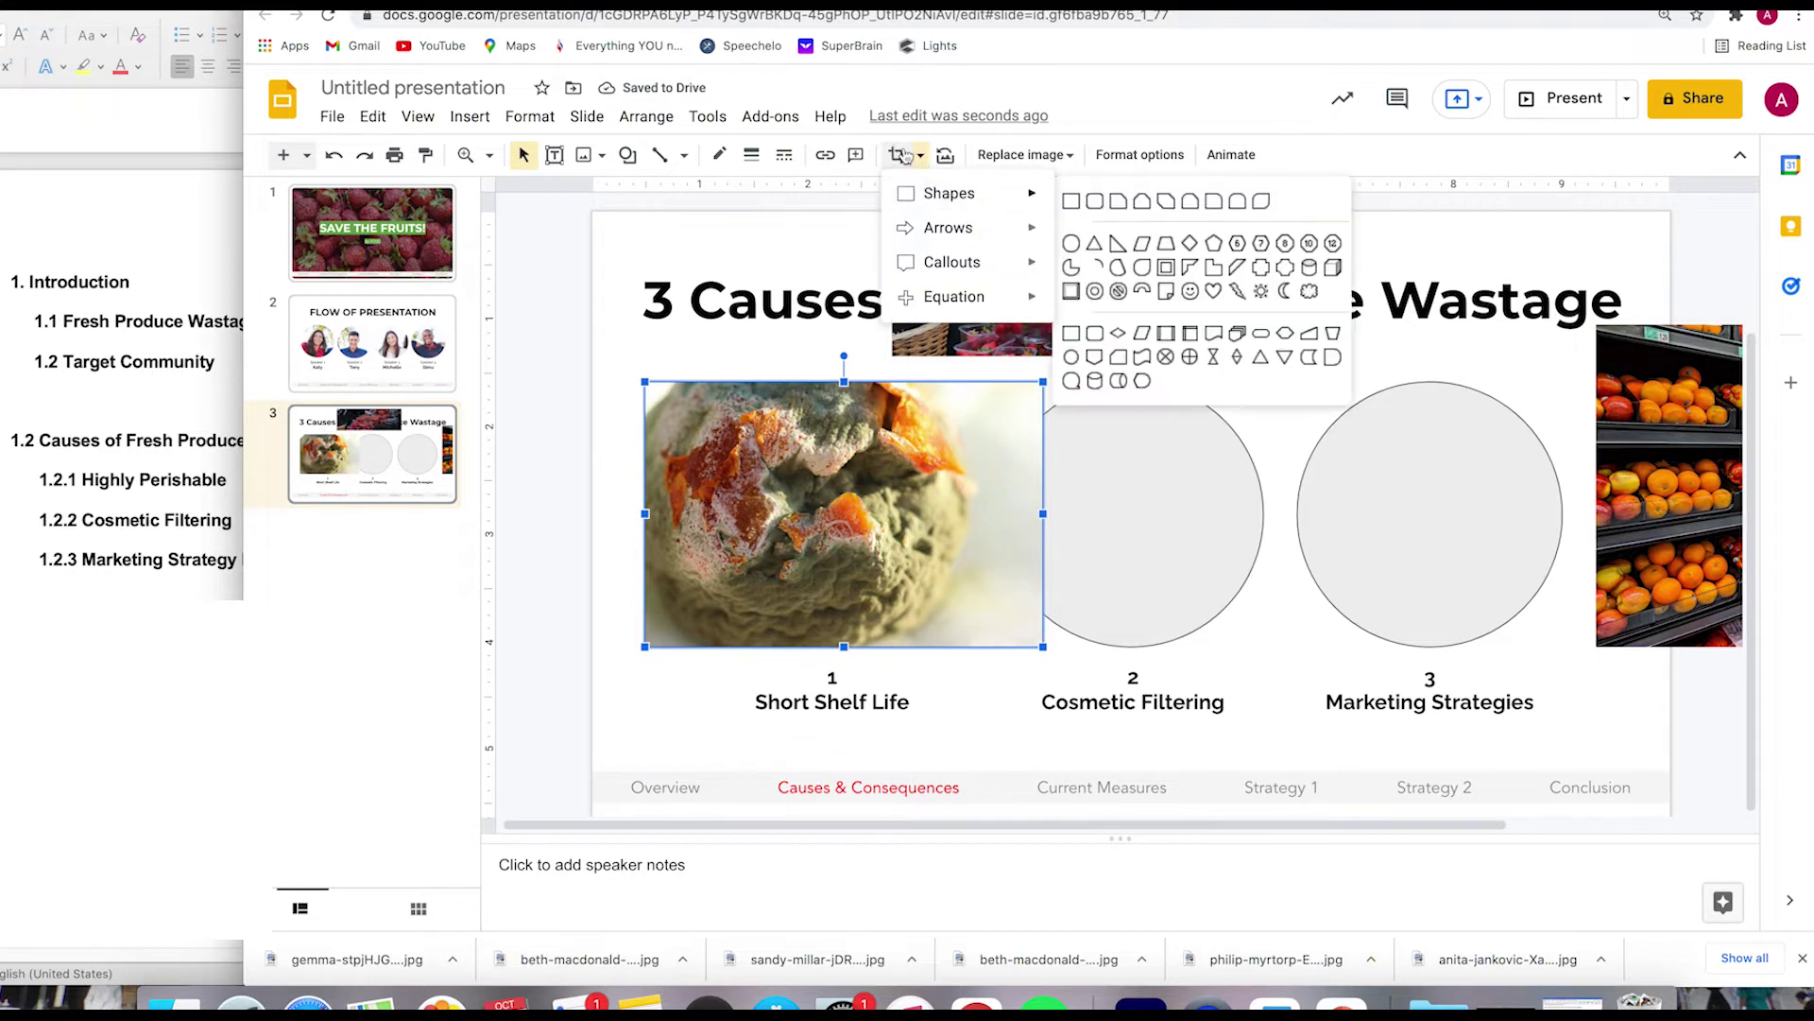
pyautogui.click(914, 157)
pyautogui.click(917, 156)
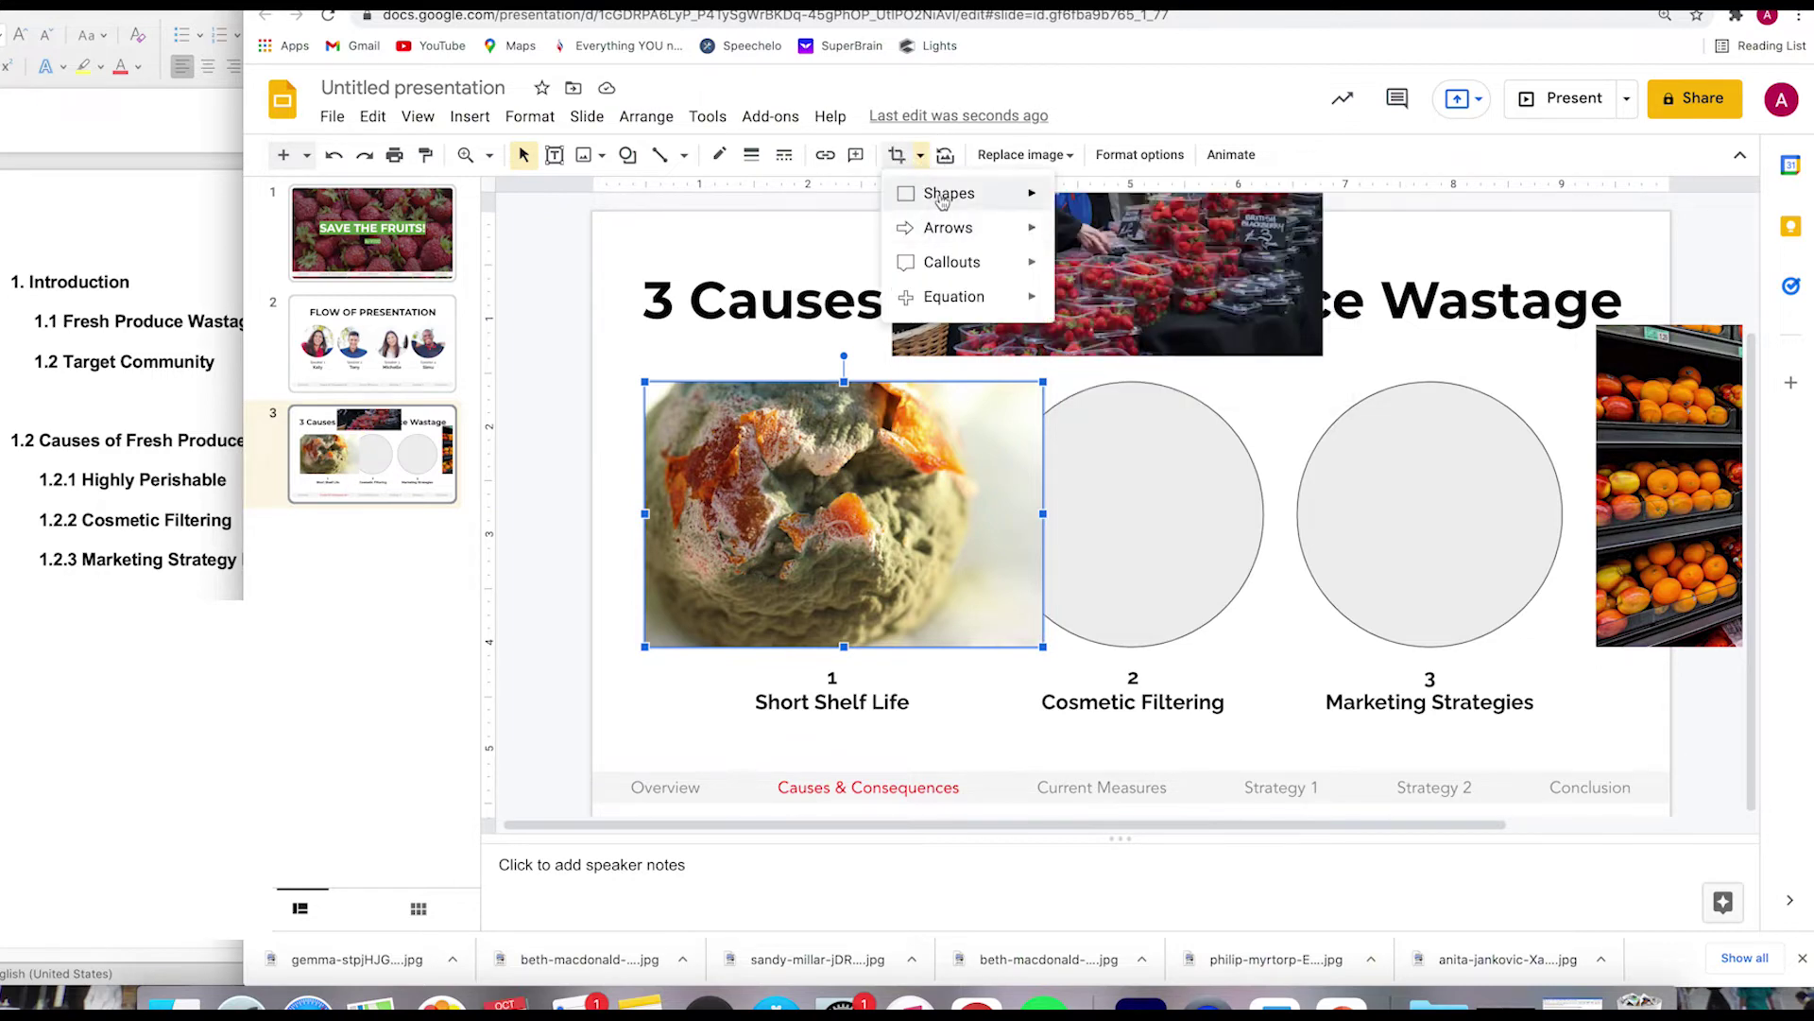
pyautogui.moveTo(945, 190)
pyautogui.click(1074, 241)
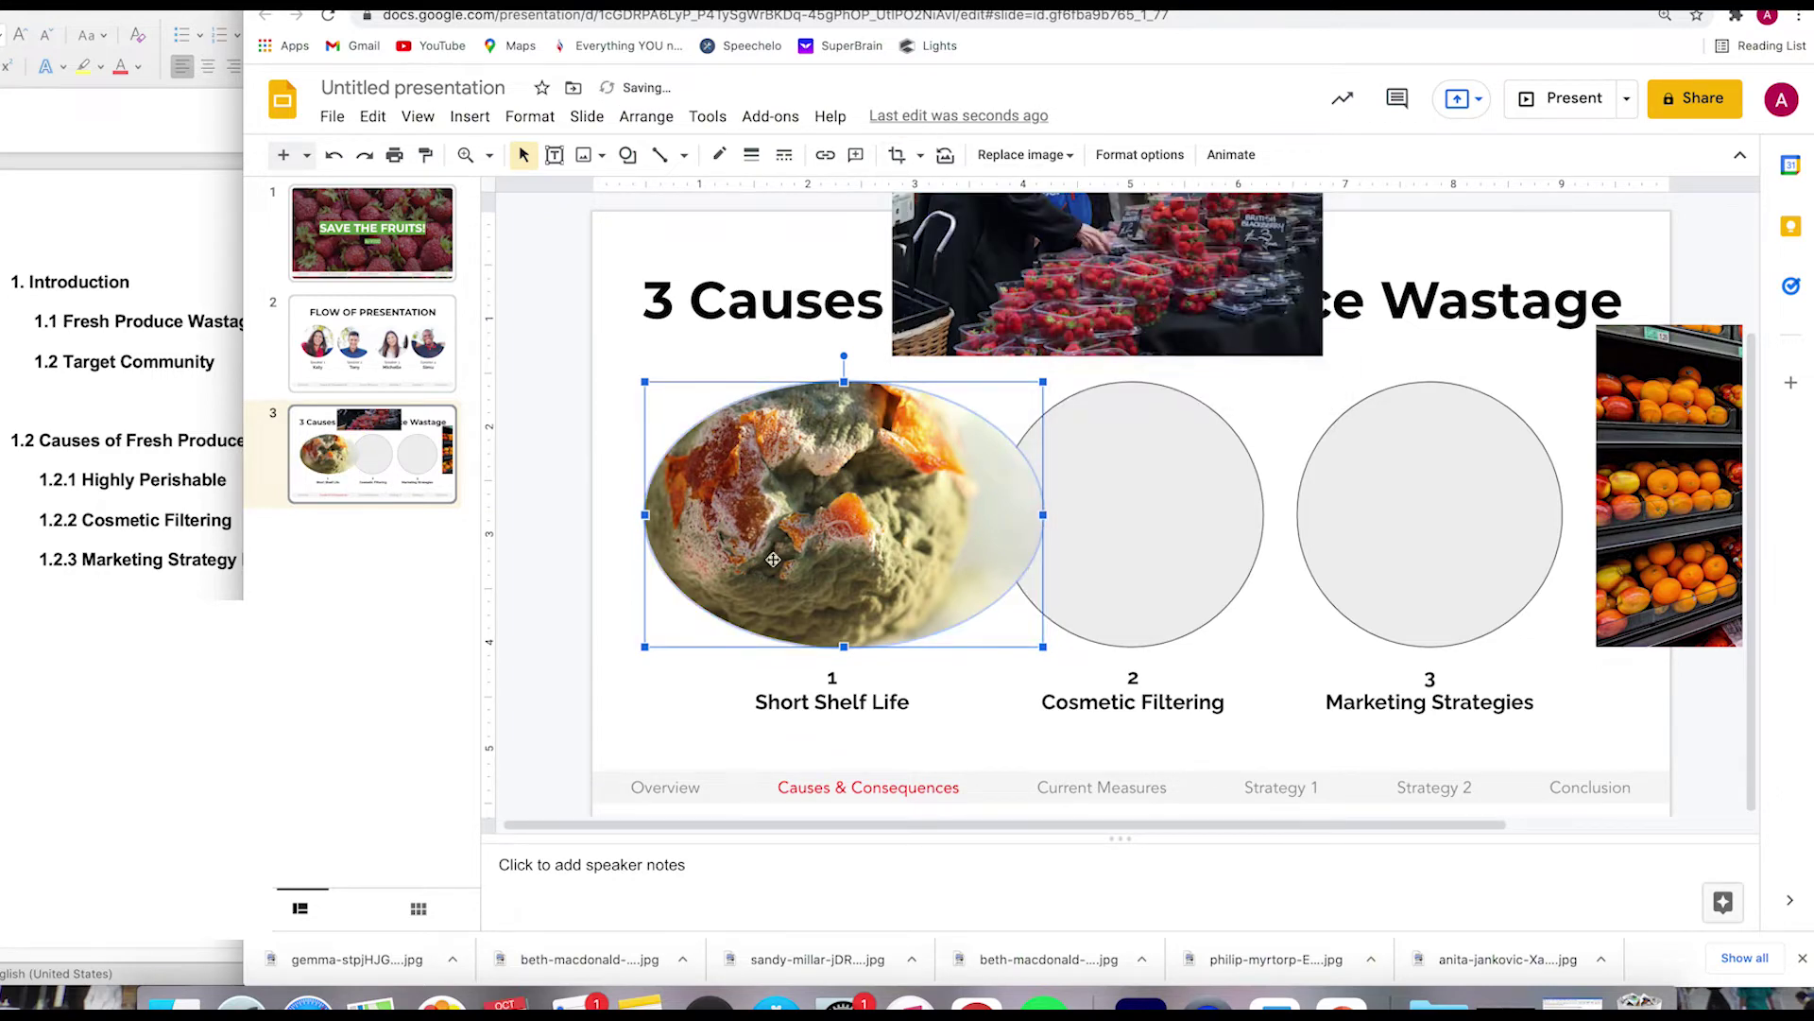
# Crop both sides of the mouldy orange photo so its oval matches the Short Shelf Life circle.
pyautogui.click(896, 156)
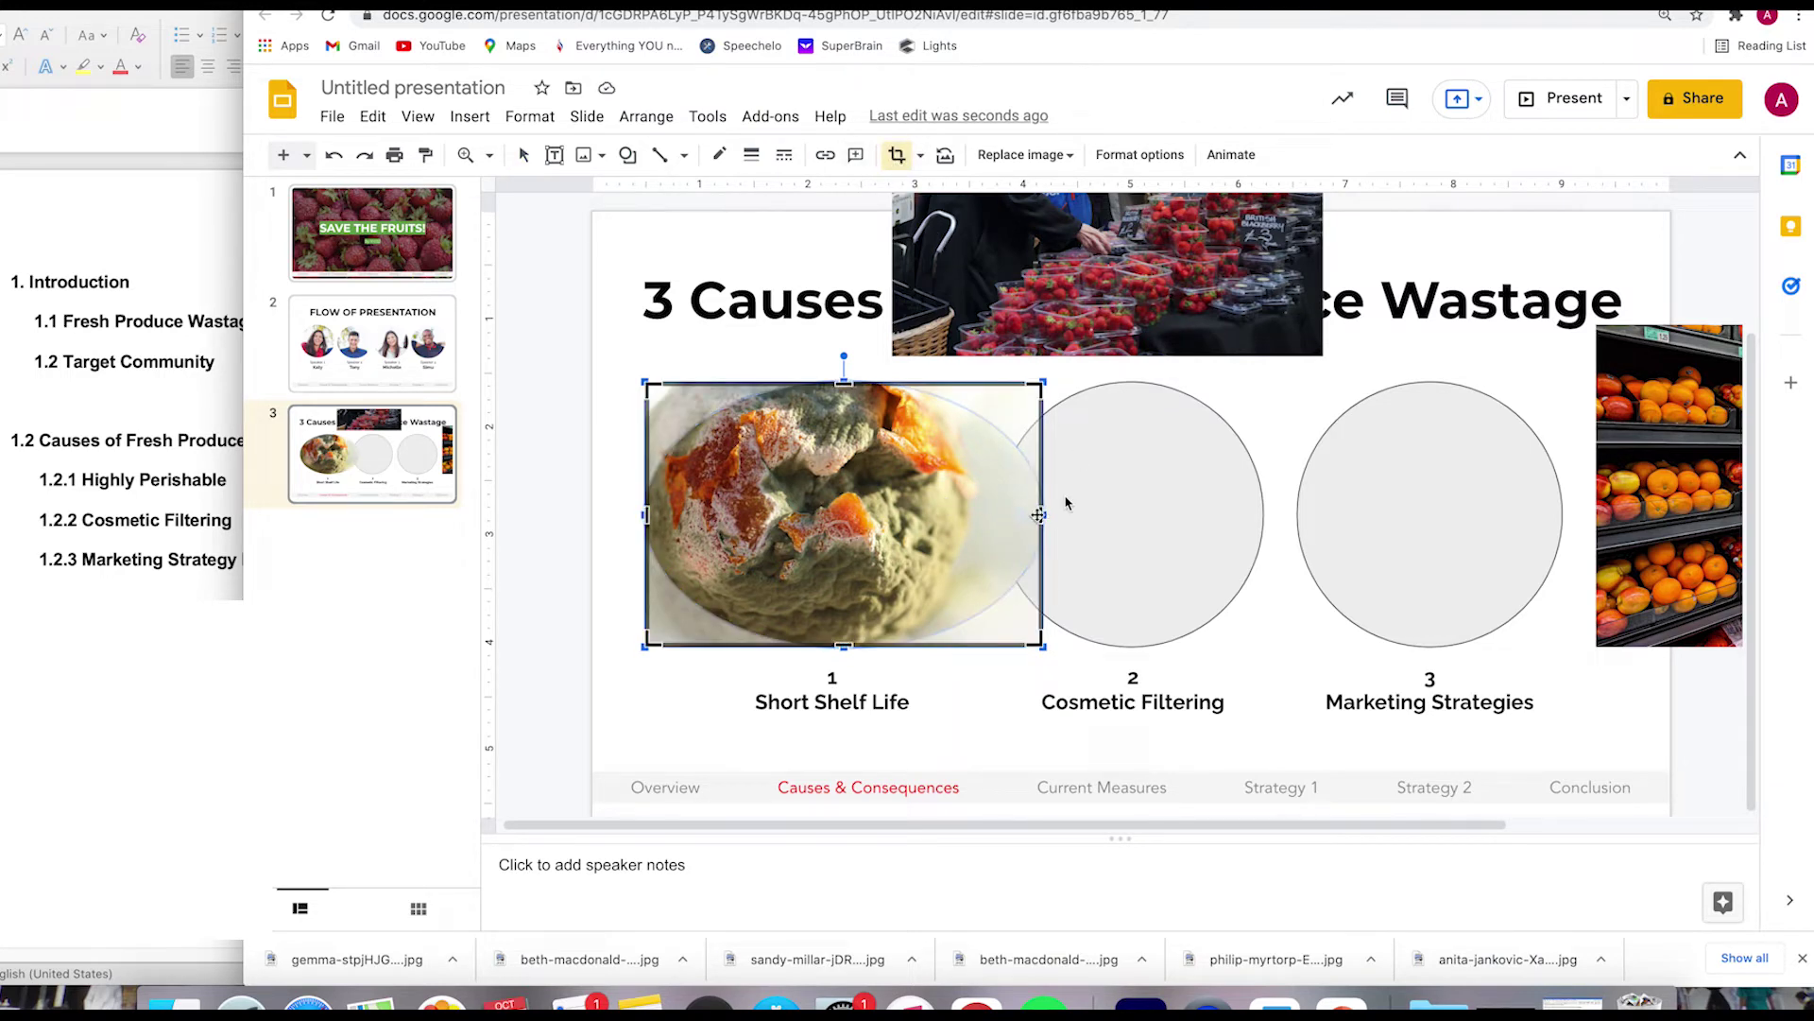
pyautogui.moveTo(1041, 517); pyautogui.dragTo(711, 534)
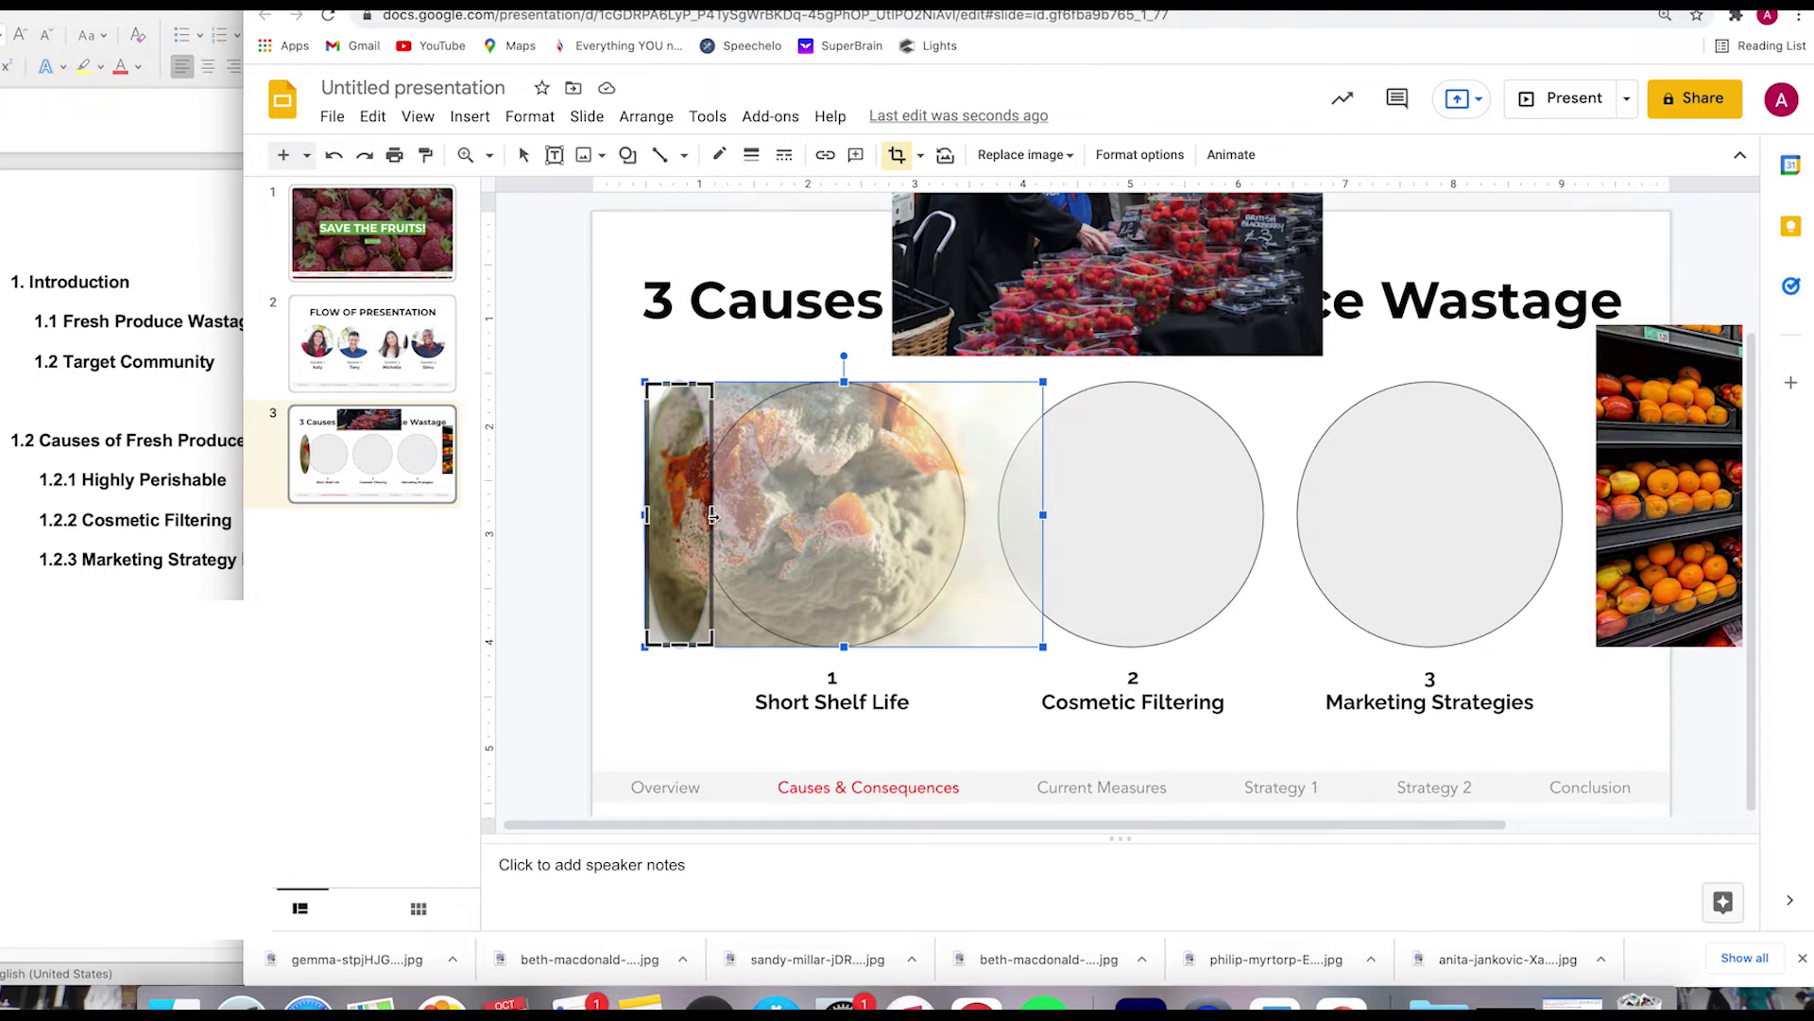
pyautogui.moveTo(712, 515); pyautogui.dragTo(961, 527)
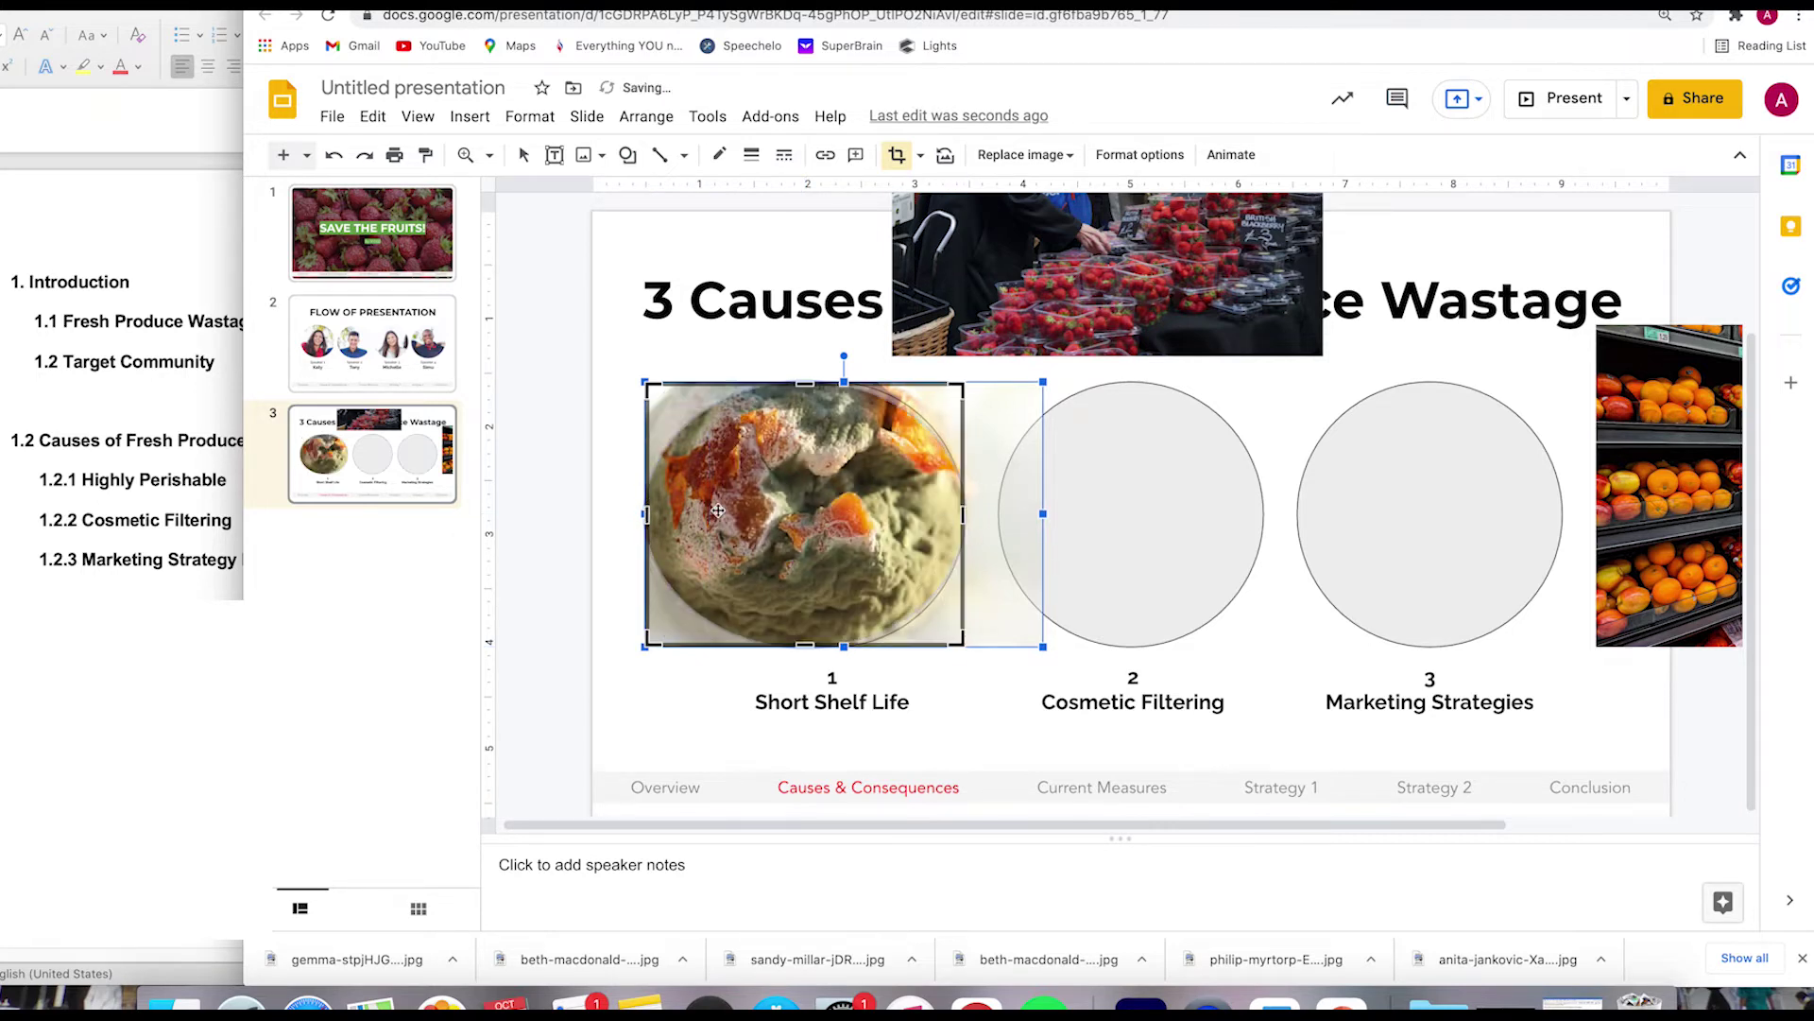
pyautogui.moveTo(645, 515); pyautogui.dragTo(839, 531)
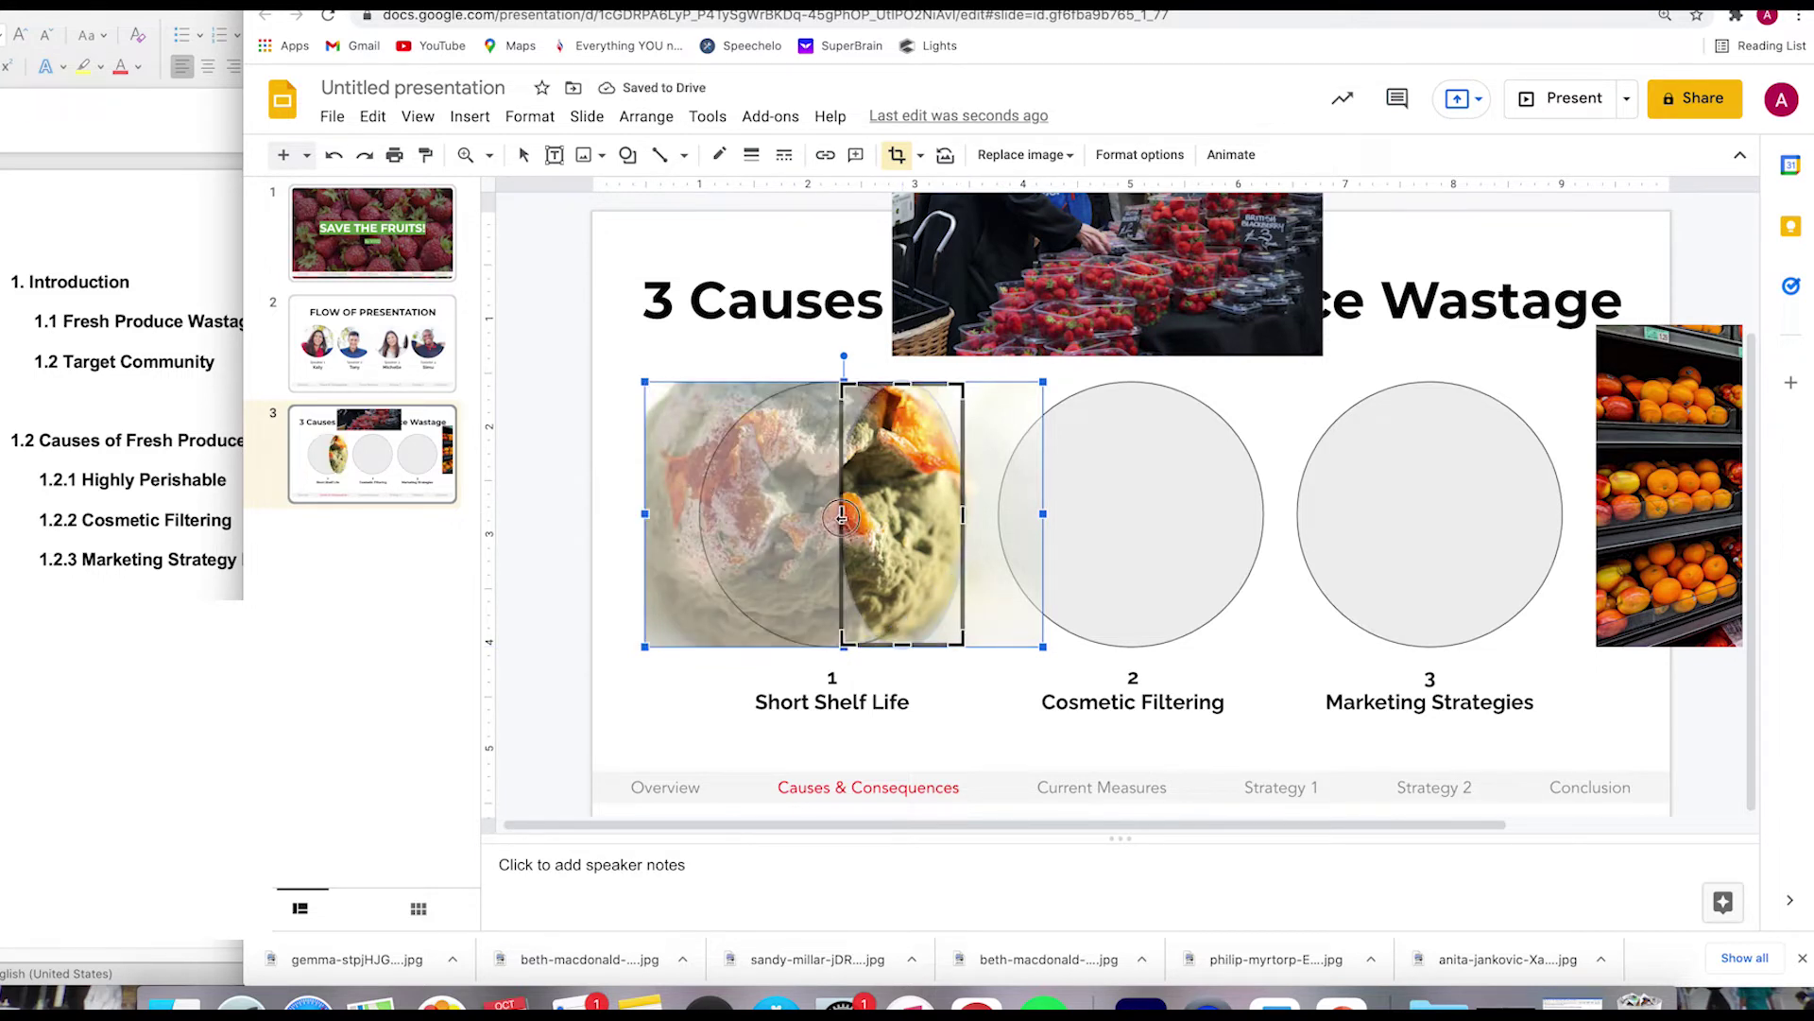
pyautogui.moveTo(710, 514); pyautogui.dragTo(701, 515)
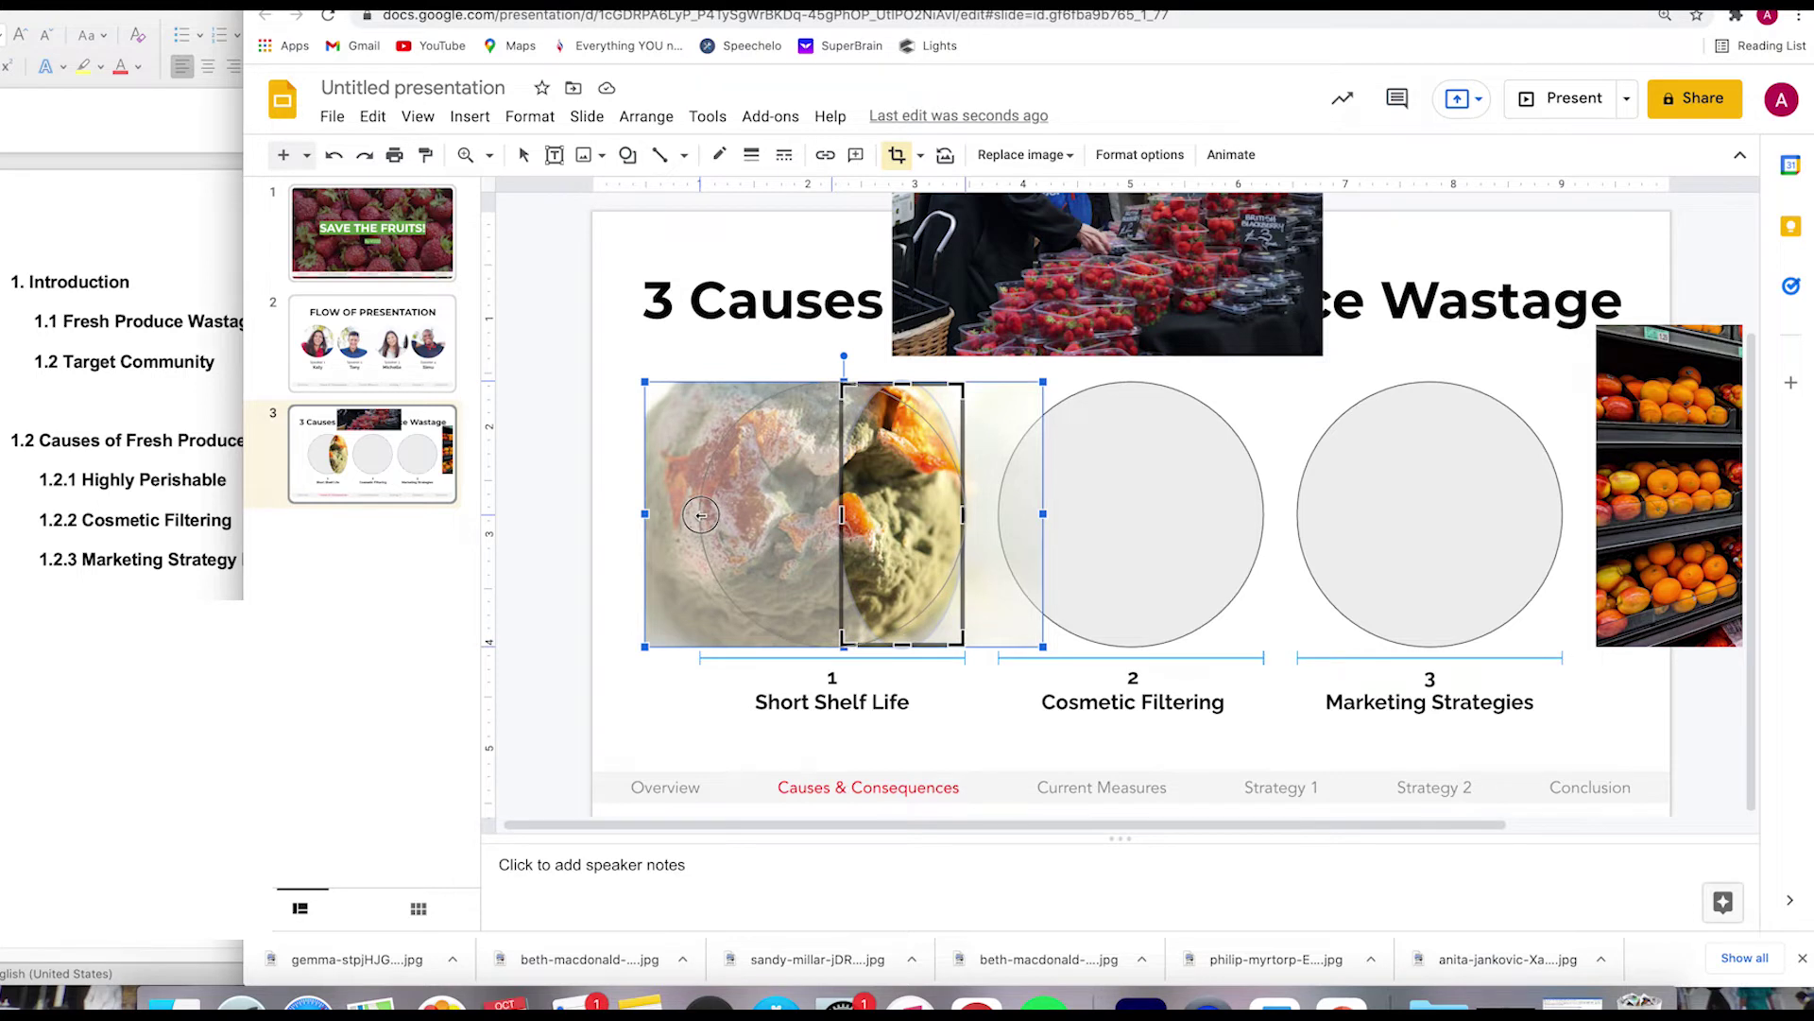
pyautogui.press('Escape')
pyautogui.click(532, 545)
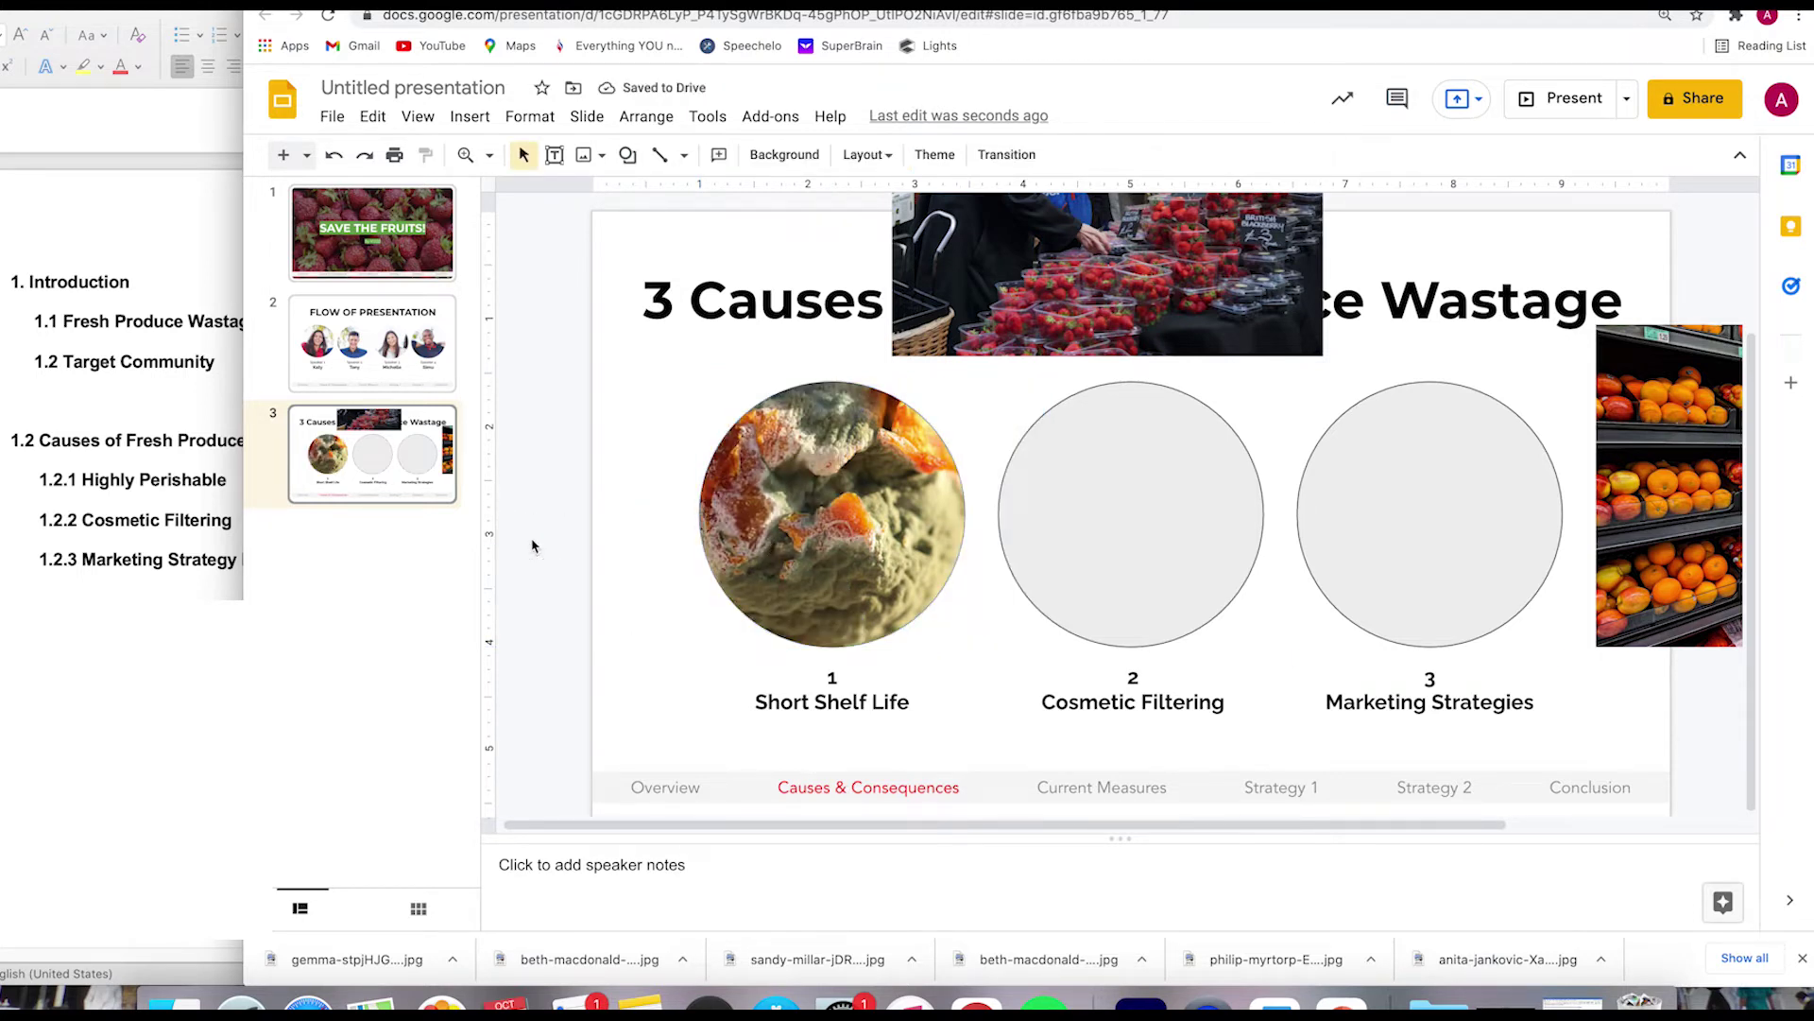
# Fit the berry market photo over the Cosmetic Filtering circle at the circle's height and mask it with the oval shape.
pyautogui.click(1249, 275)
pyautogui.moveTo(1231, 237); pyautogui.dragTo(1162, 605)
pyautogui.moveTo(832, 703); pyautogui.dragTo(907, 646)
pyautogui.moveTo(973, 586); pyautogui.dragTo(1011, 586)
pyautogui.click(922, 156)
pyautogui.moveTo(955, 194)
pyautogui.click(1069, 252)
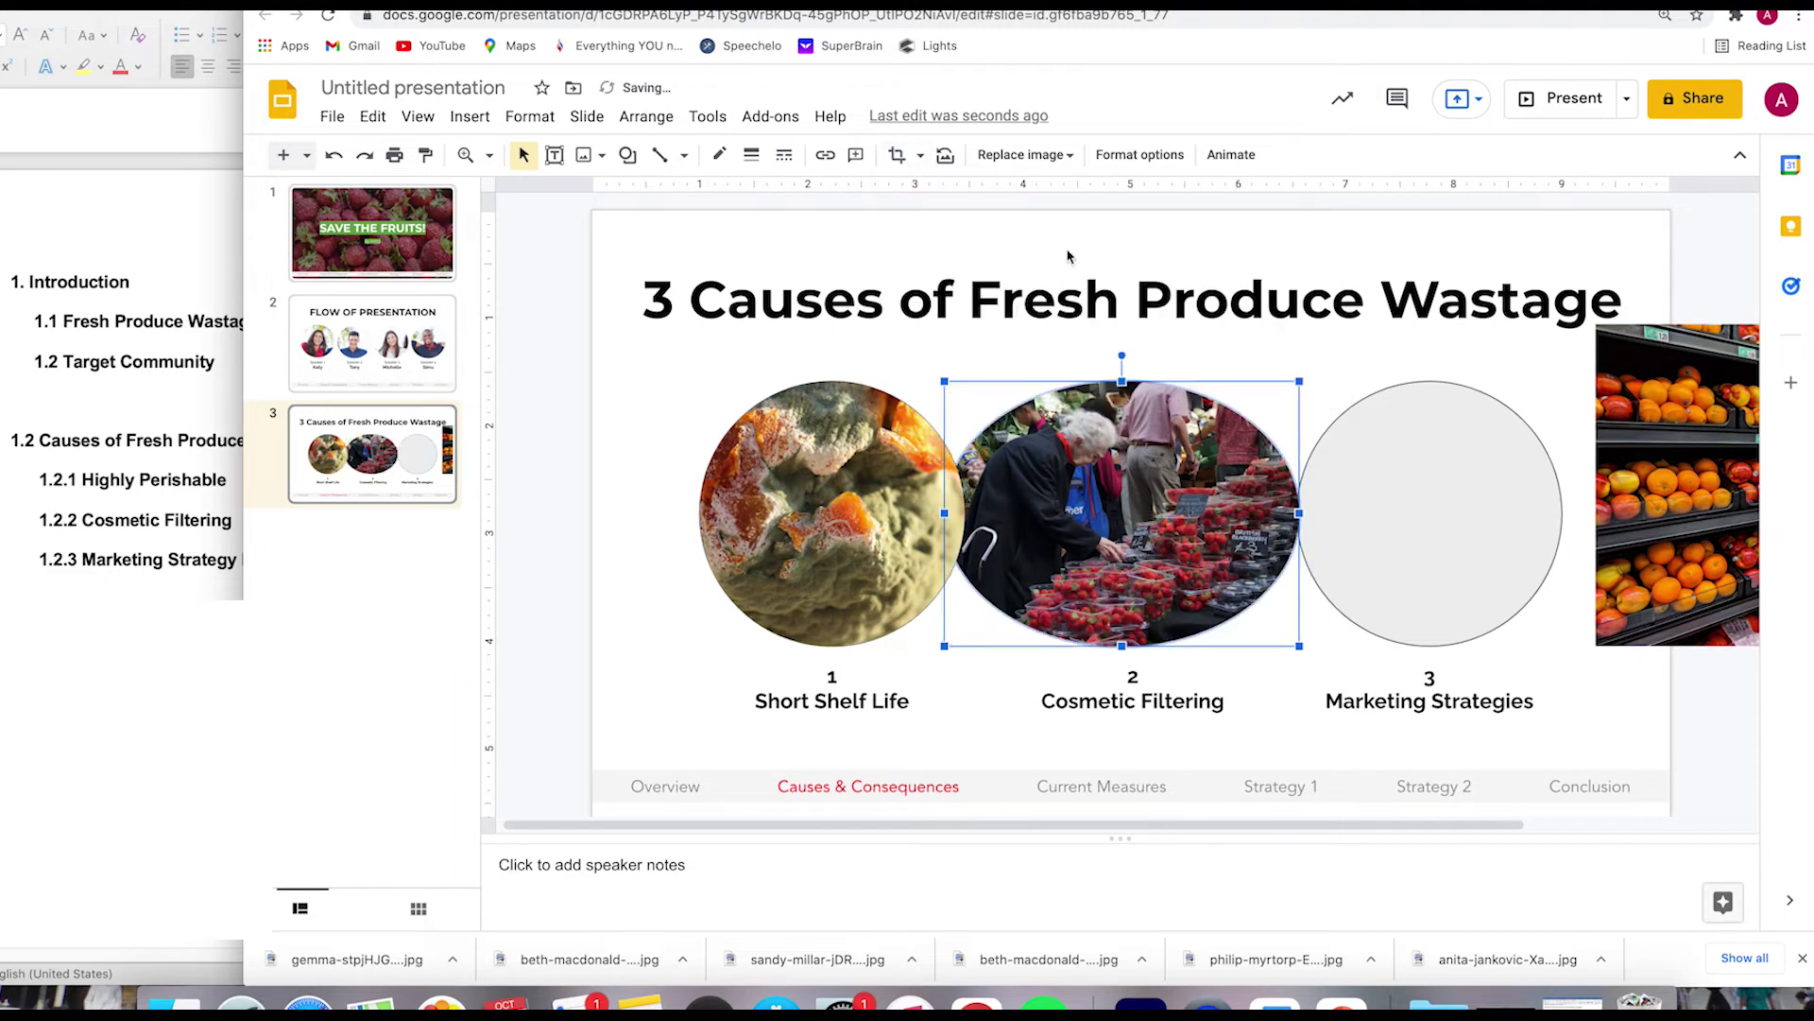
# Crop both sides of the berry market photo so its oval matches the Cosmetic Filtering circle.
pyautogui.click(897, 156)
pyautogui.moveTo(945, 515); pyautogui.dragTo(1001, 515)
pyautogui.moveTo(1295, 516); pyautogui.dragTo(1101, 516)
pyautogui.press('super+z')
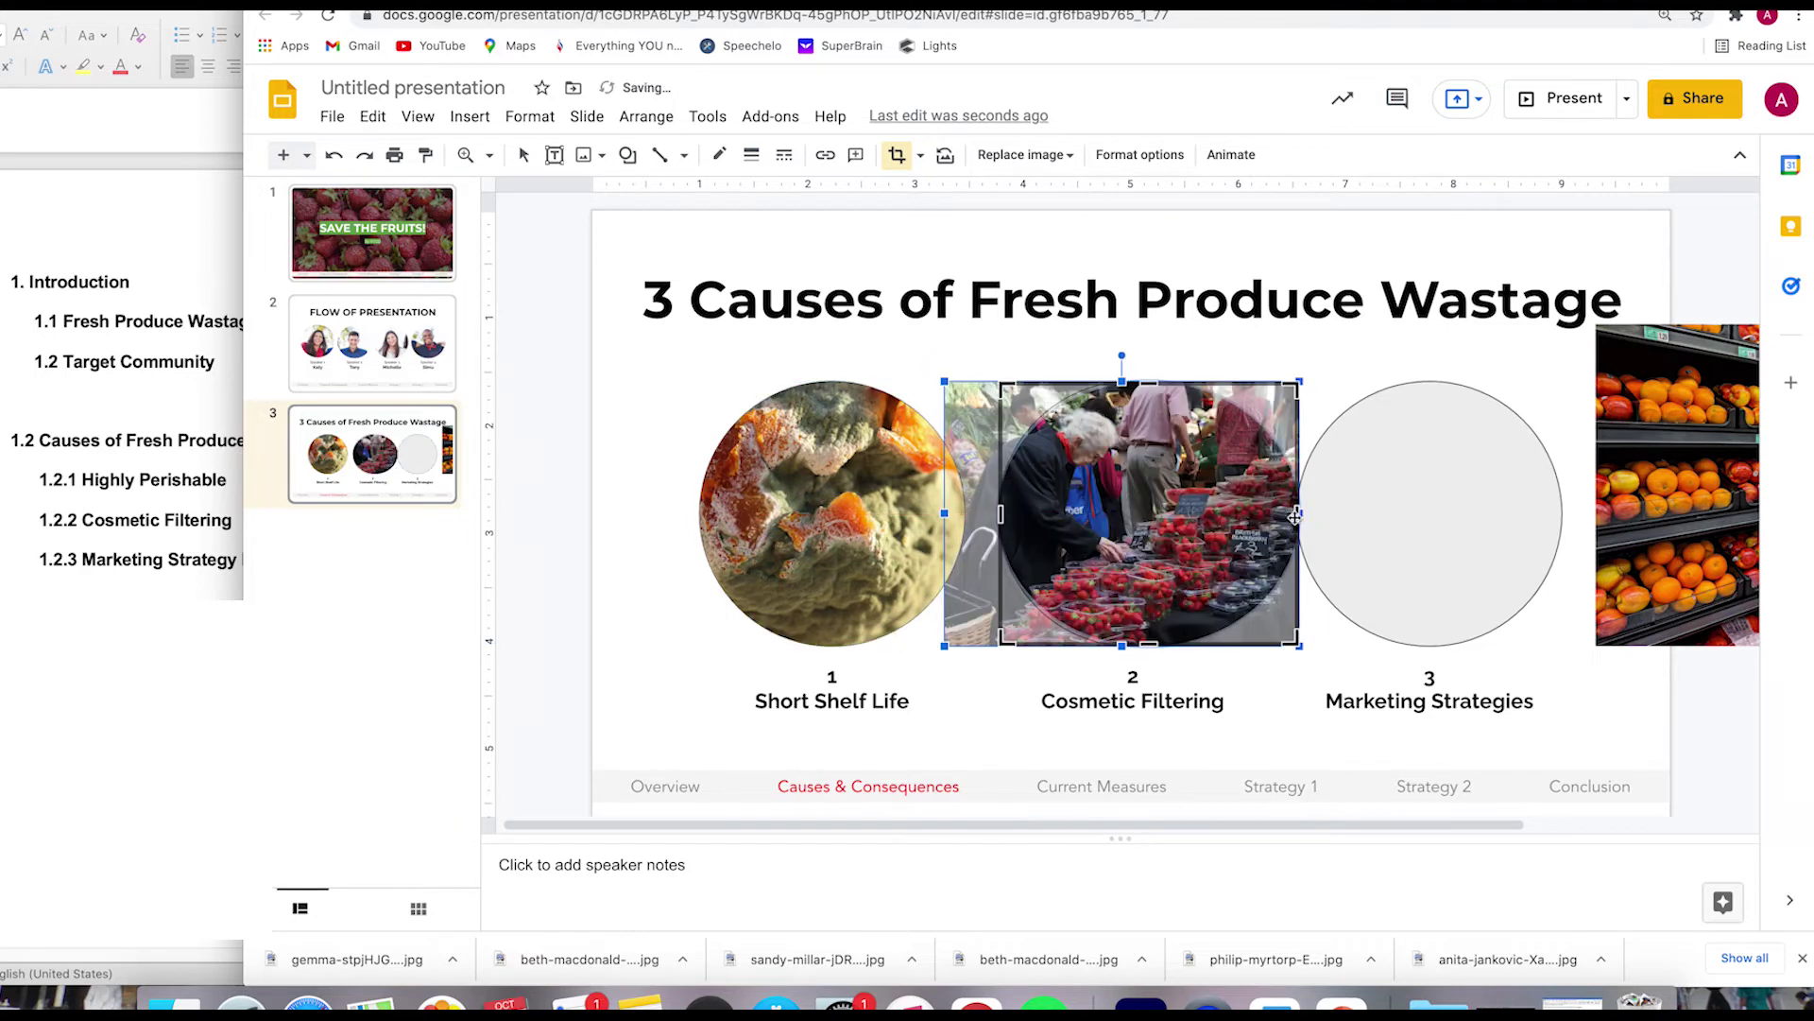
pyautogui.moveTo(1296, 515)
pyautogui.mouseDown()
pyautogui.moveTo(1101, 516)
pyautogui.moveTo(1263, 523)
pyautogui.mouseUp()
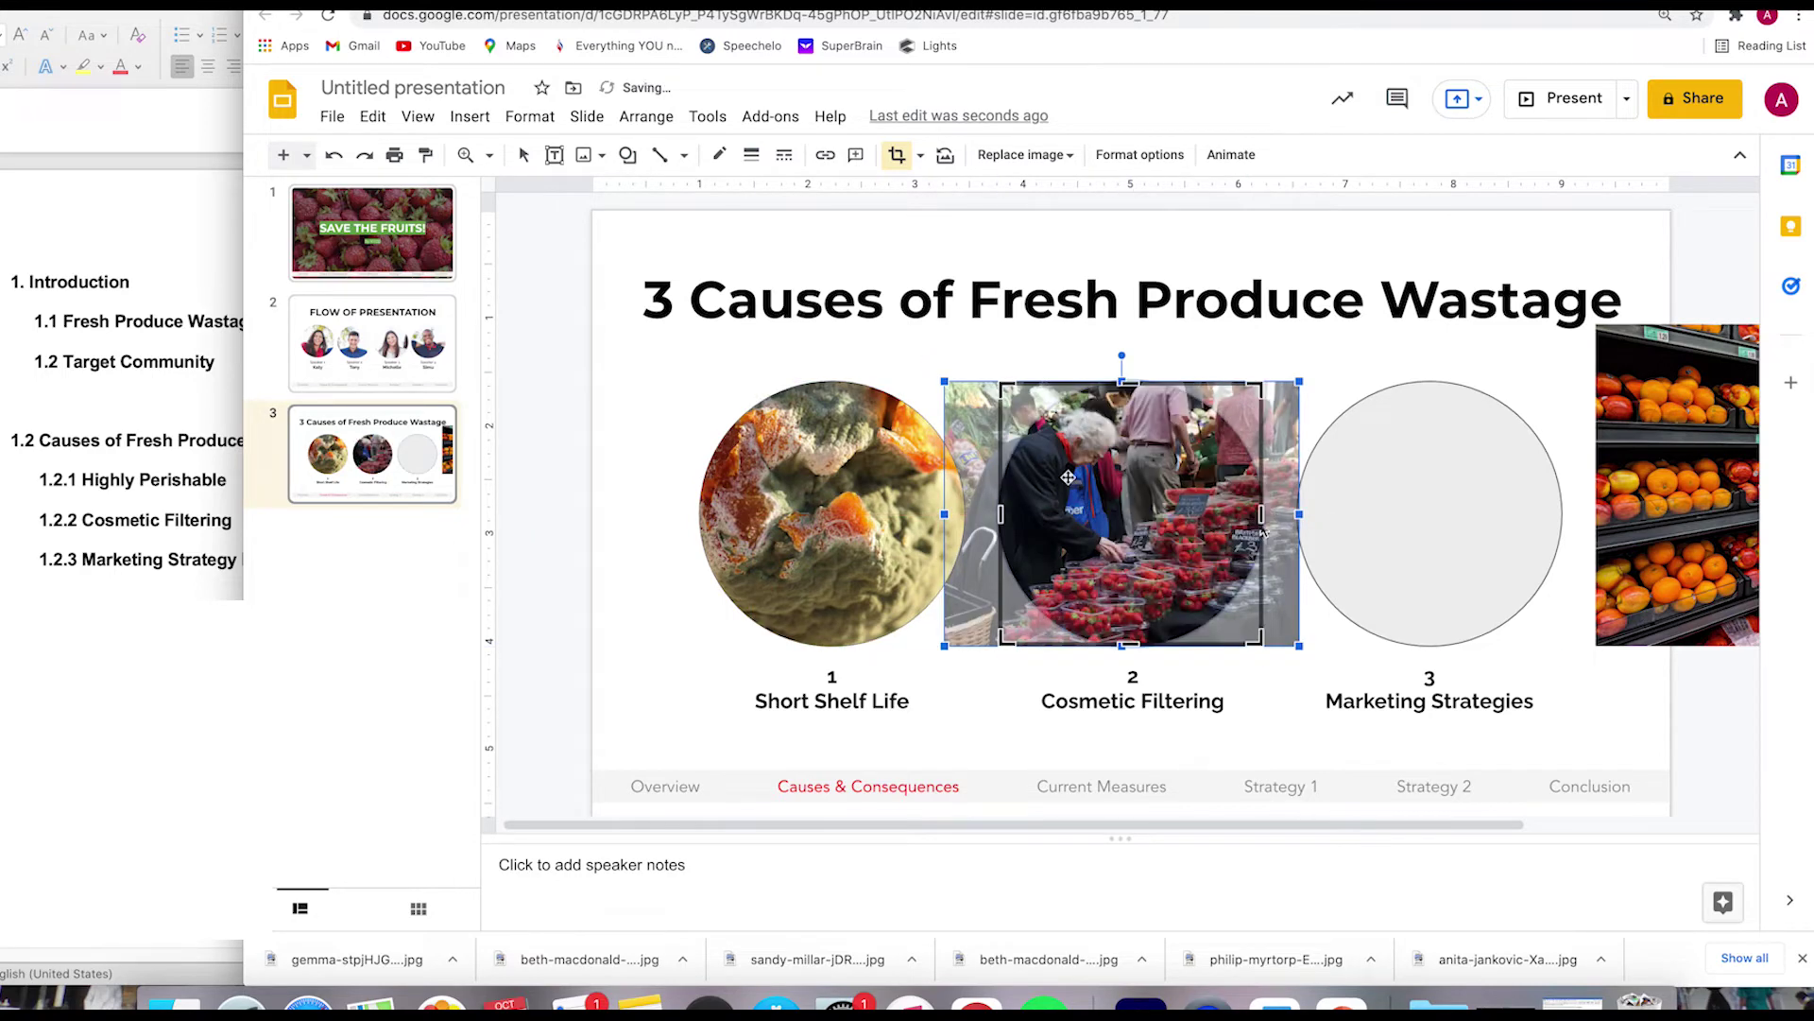
pyautogui.press('Return')
# Fit the fruit shelves photo over the Marketing Strategies circle at the circle's height and mask it with the oval shape.
pyautogui.moveTo(1161, 827); pyautogui.dragTo(1279, 828)
pyautogui.moveTo(1647, 534); pyautogui.dragTo(1327, 590)
pyautogui.moveTo(1563, 704); pyautogui.dragTo(1486, 646)
pyautogui.click(921, 155)
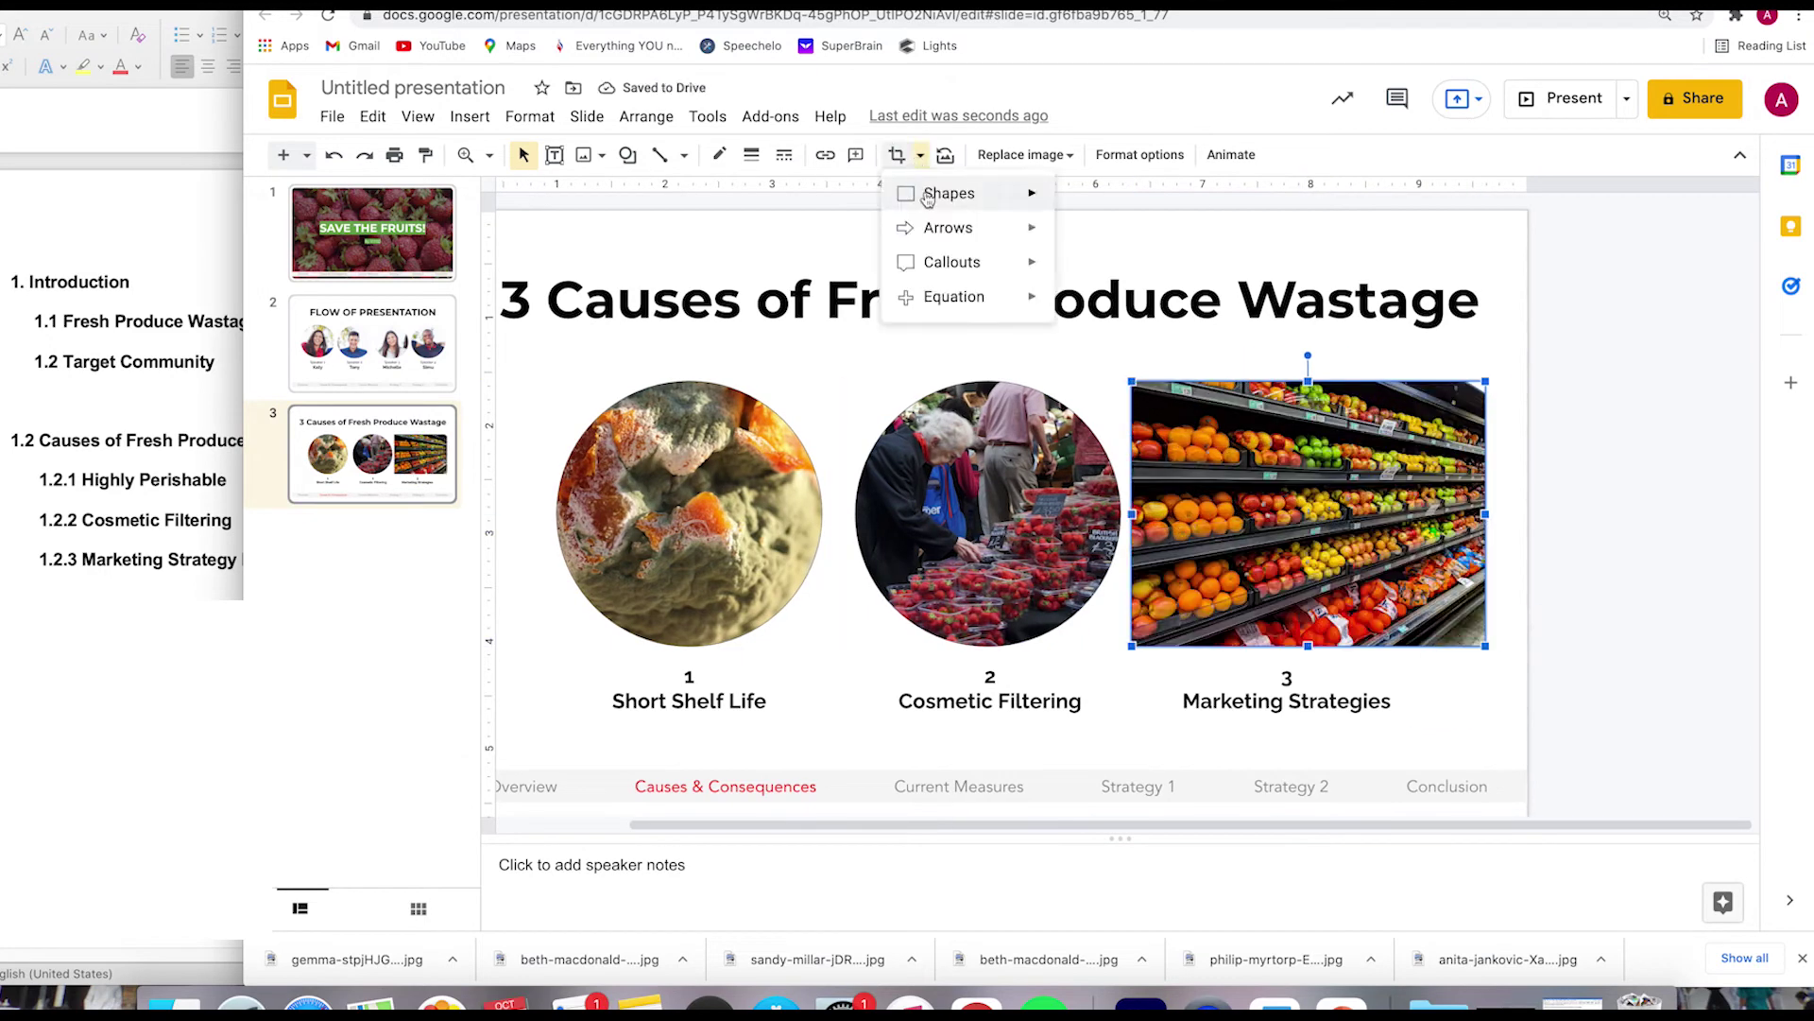
pyautogui.moveTo(933, 196)
pyautogui.click(1067, 225)
# Crop the sides of the fruit shelves photo into a circle and align it with the Marketing Strategies circle.
pyautogui.click(898, 155)
pyautogui.moveTo(1133, 515); pyautogui.dragTo(1221, 516)
pyautogui.moveTo(1482, 519); pyautogui.dragTo(1418, 517)
pyautogui.press('super+z')
pyautogui.moveTo(1289, 518); pyautogui.dragTo(1240, 518)
pyautogui.press('Return')
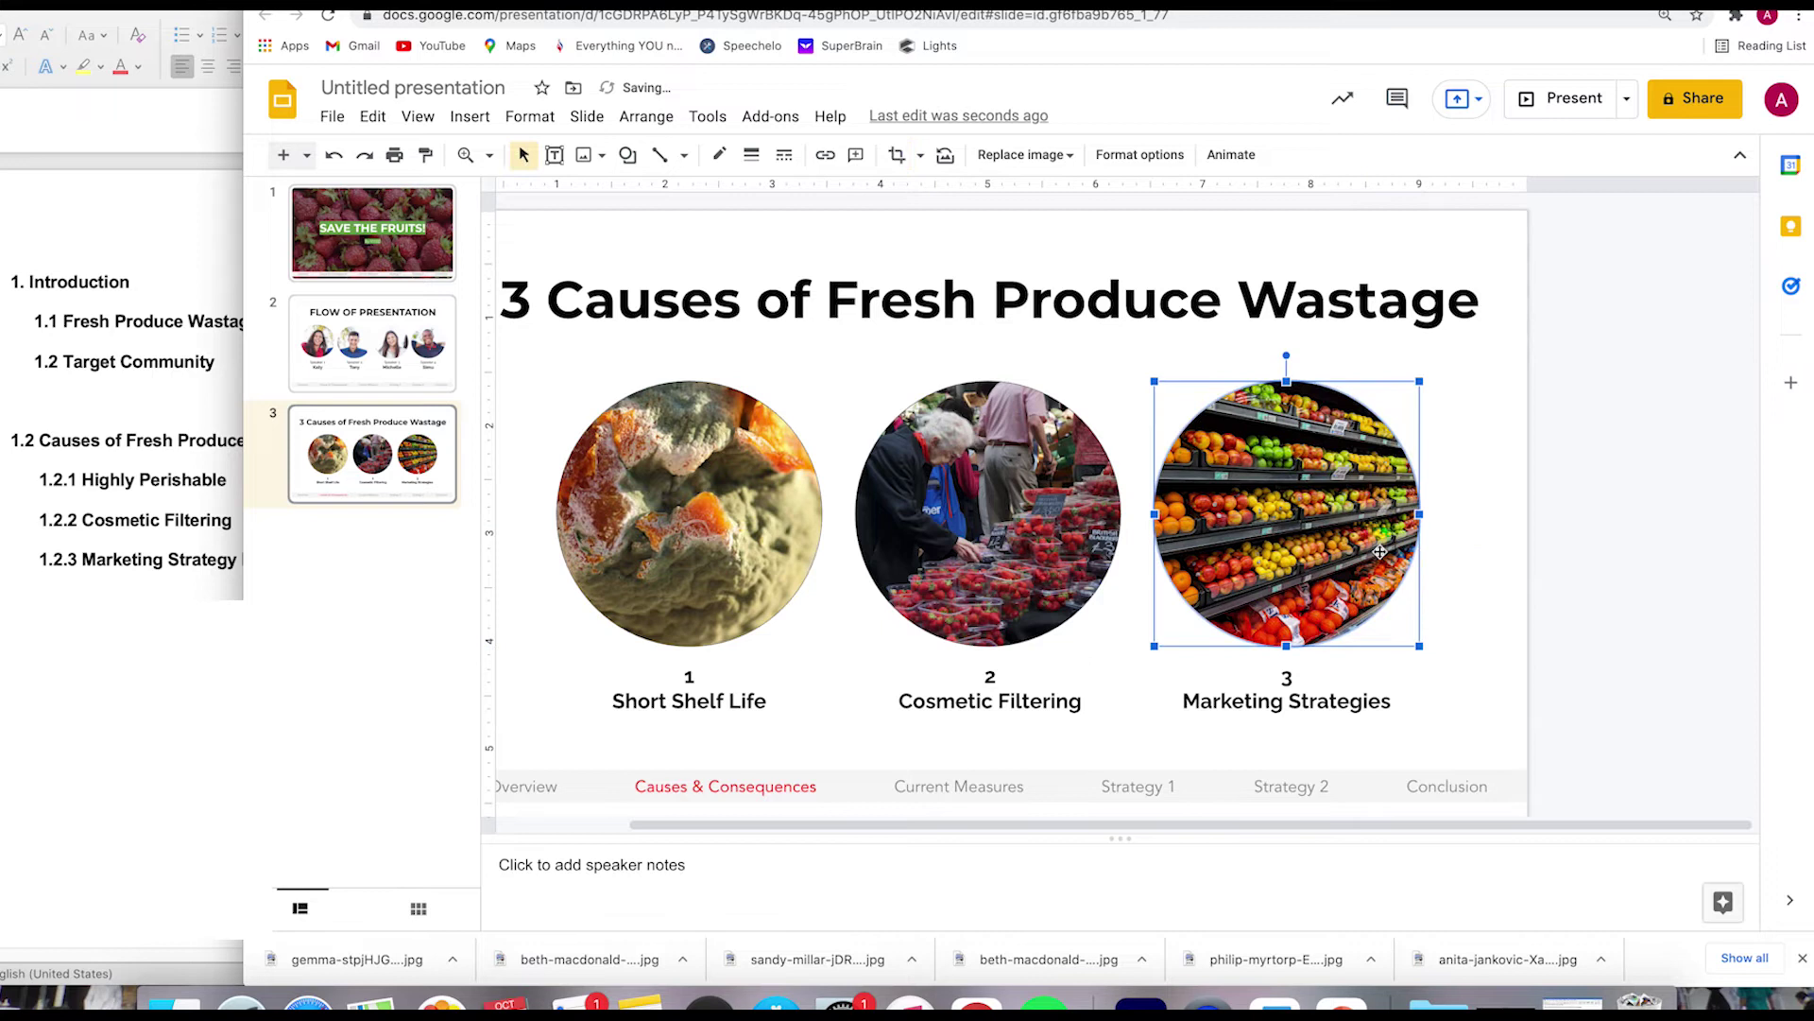
pyautogui.click(1464, 614)
pyautogui.click(1383, 513)
pyautogui.click(1076, 515)
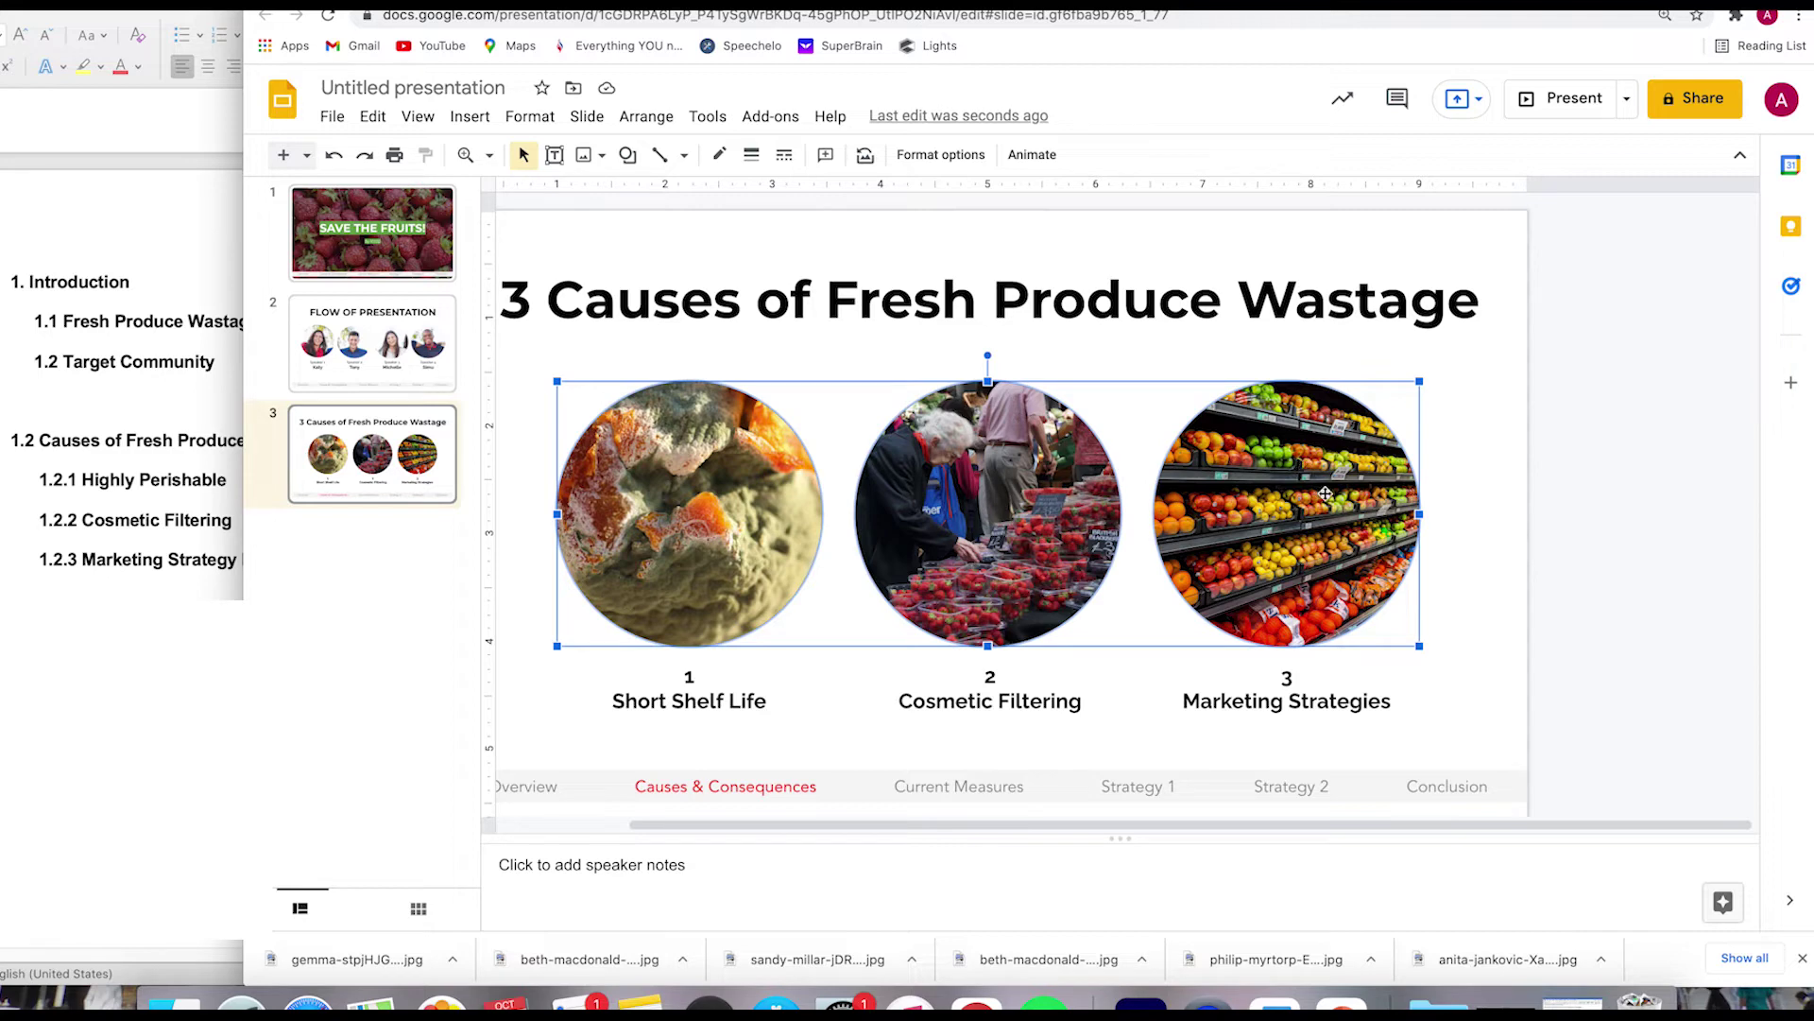
pyautogui.click(1632, 489)
pyautogui.moveTo(1335, 495); pyautogui.dragTo(1318, 638)
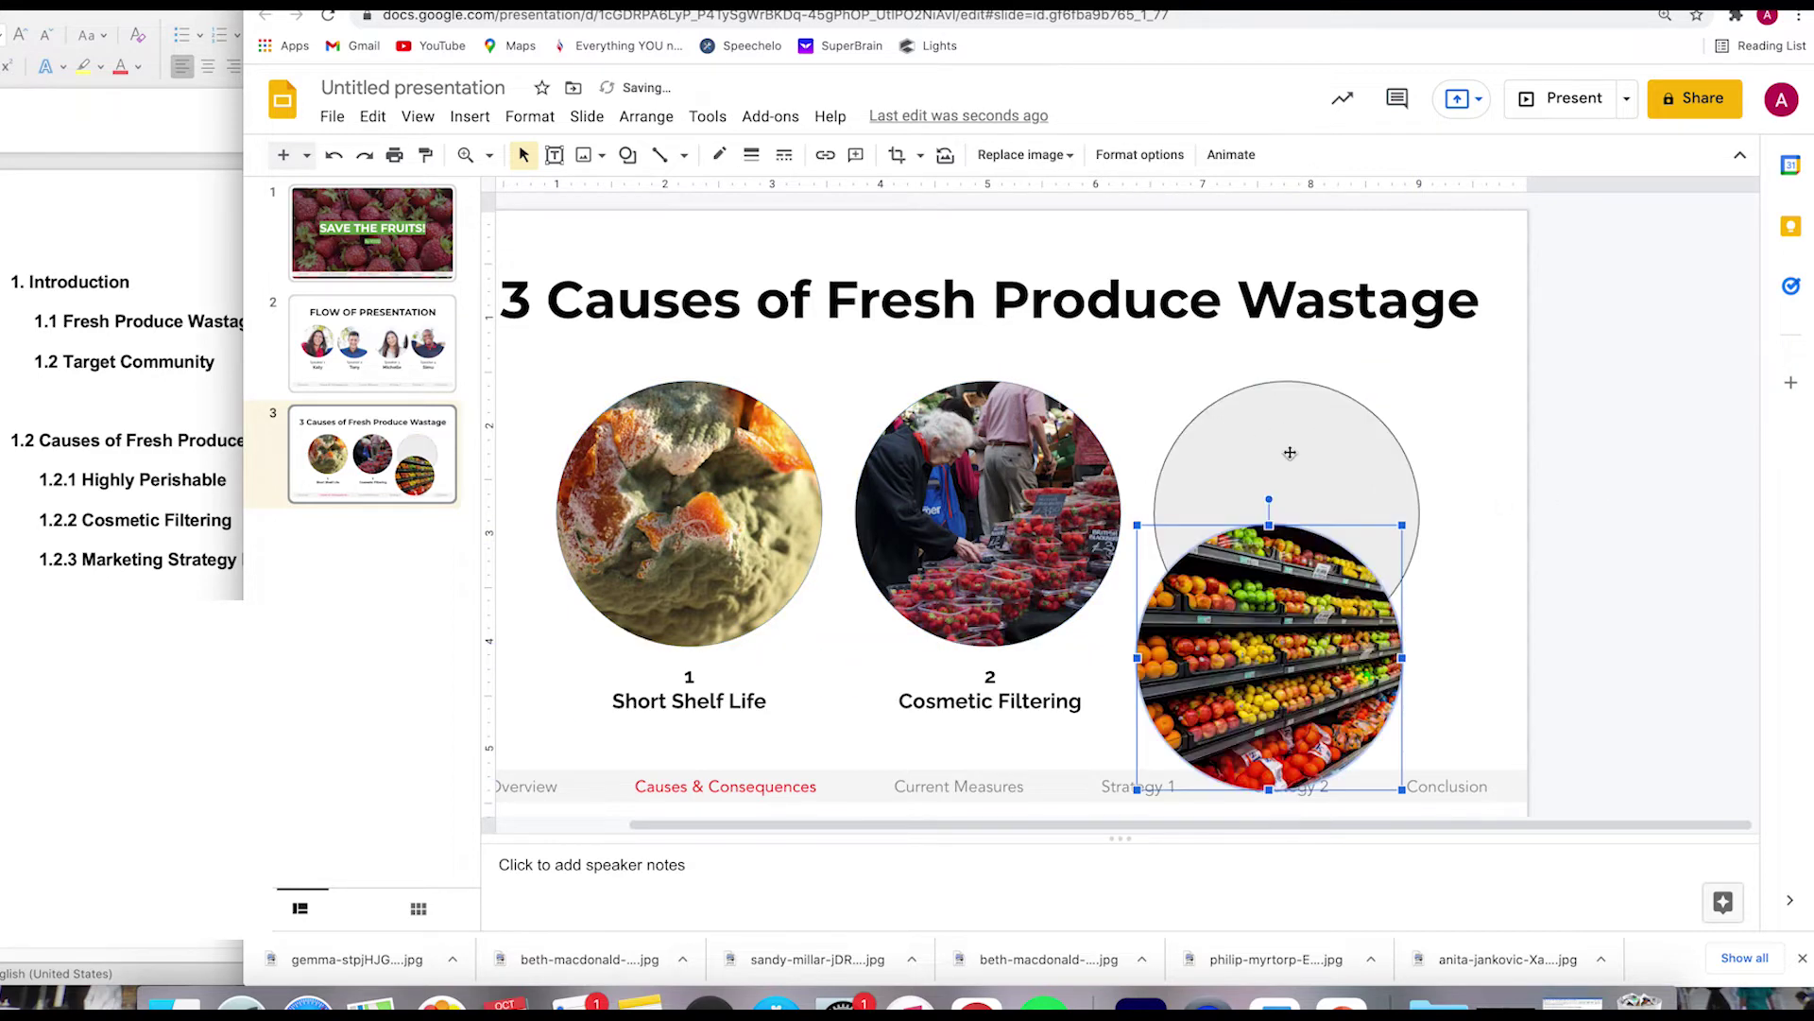
pyautogui.press('super+z')
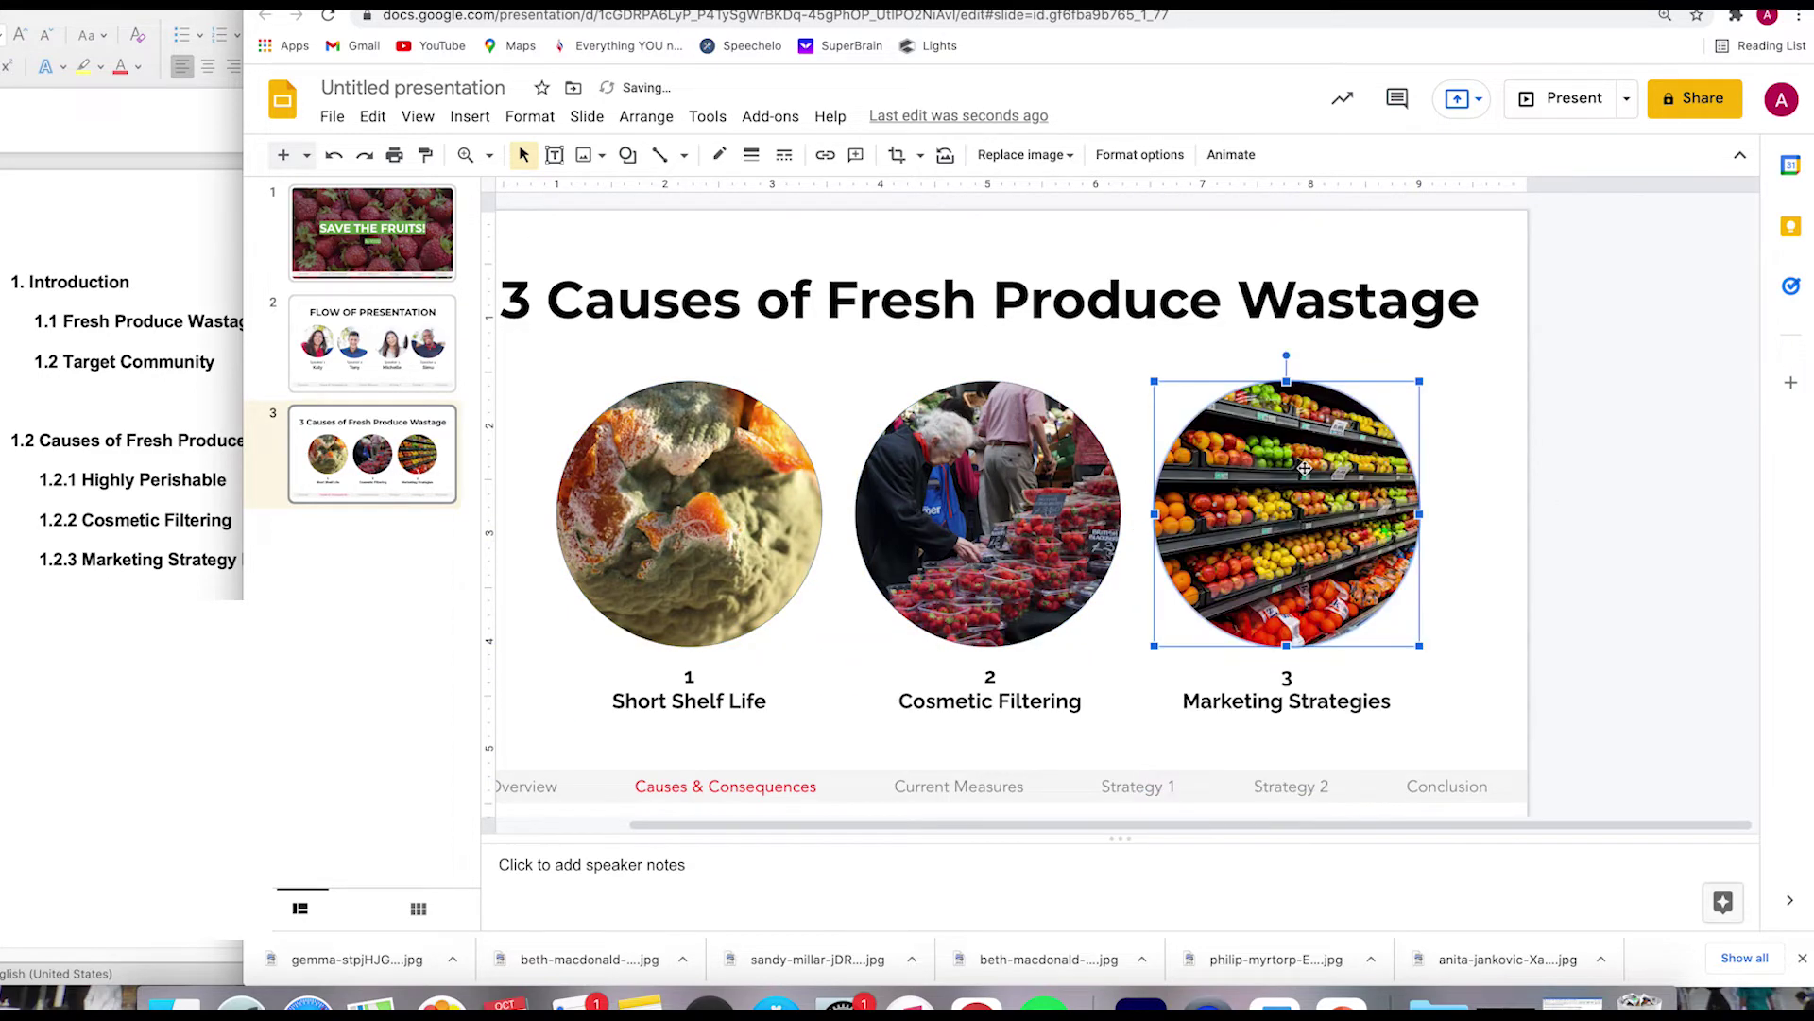
# Cut the three circular photos from slide 3 together.
pyautogui.click(1510, 486)
pyautogui.click(1287, 532)
pyautogui.keyDown('shift'); pyautogui.click(1002, 515); pyautogui.keyUp('shift')
pyautogui.keyDown('shift'); pyautogui.click(752, 491); pyautogui.keyUp('shift')
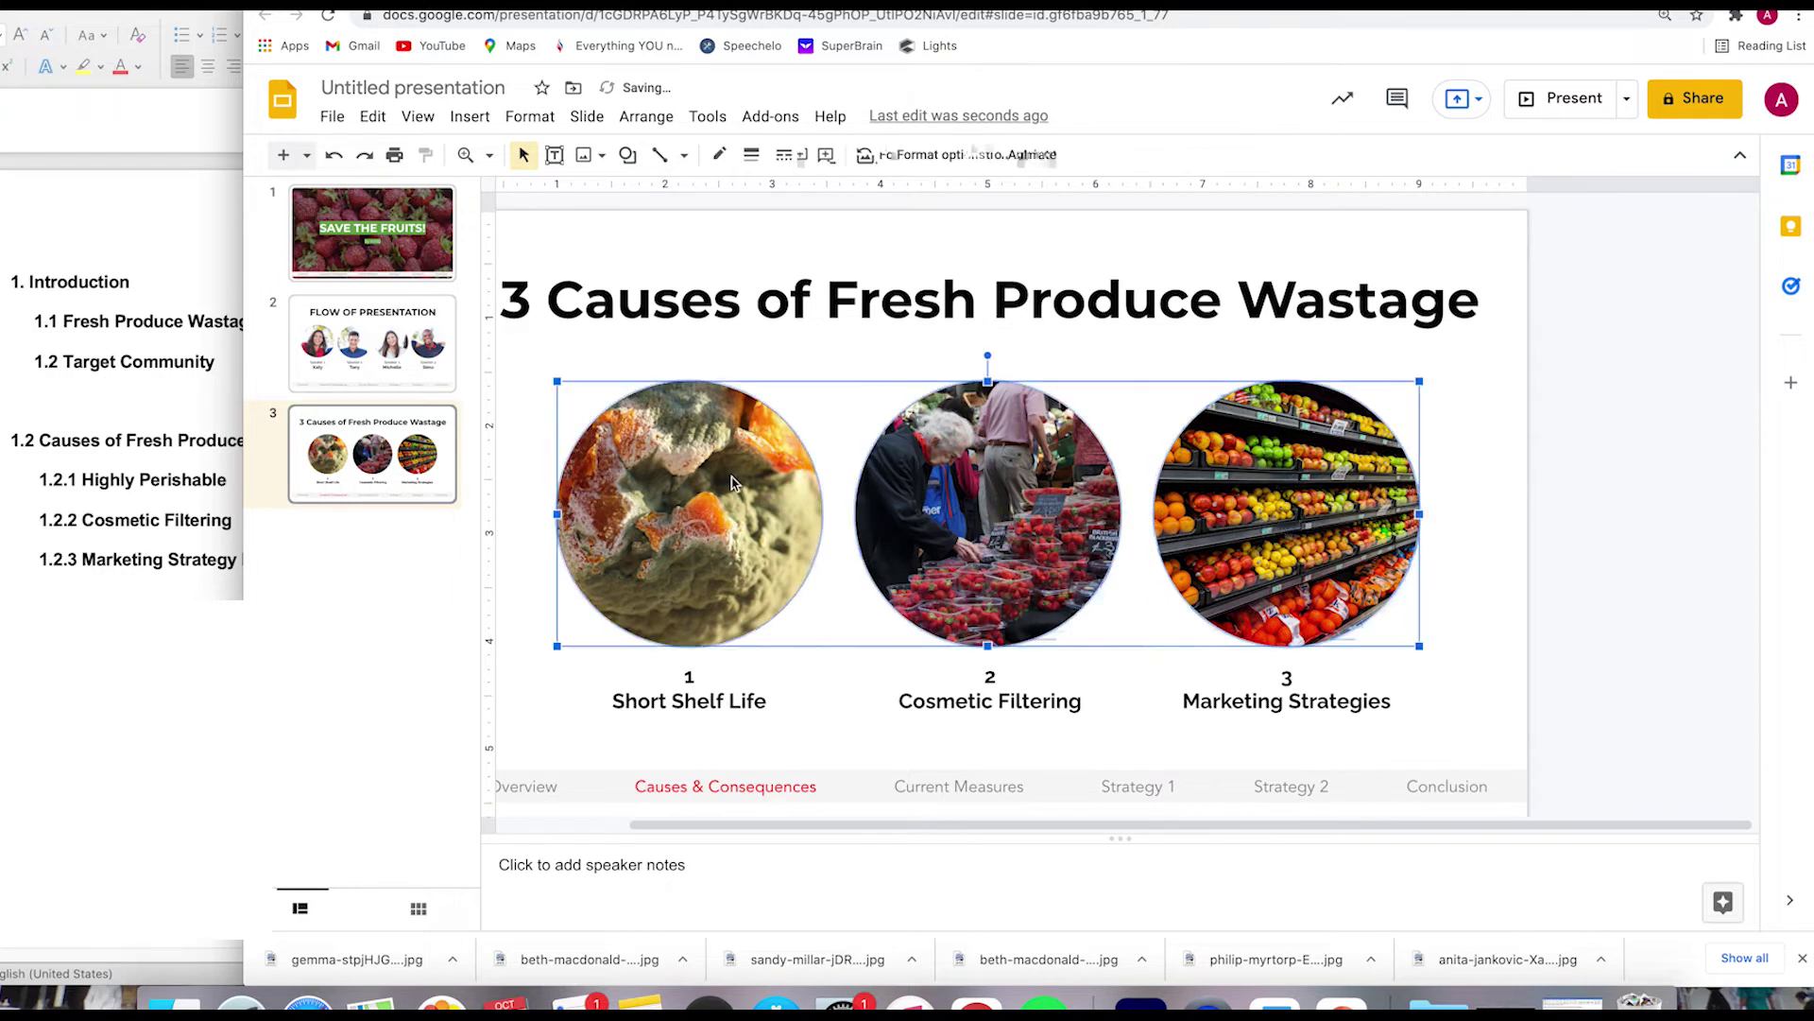
pyautogui.press('Delete')
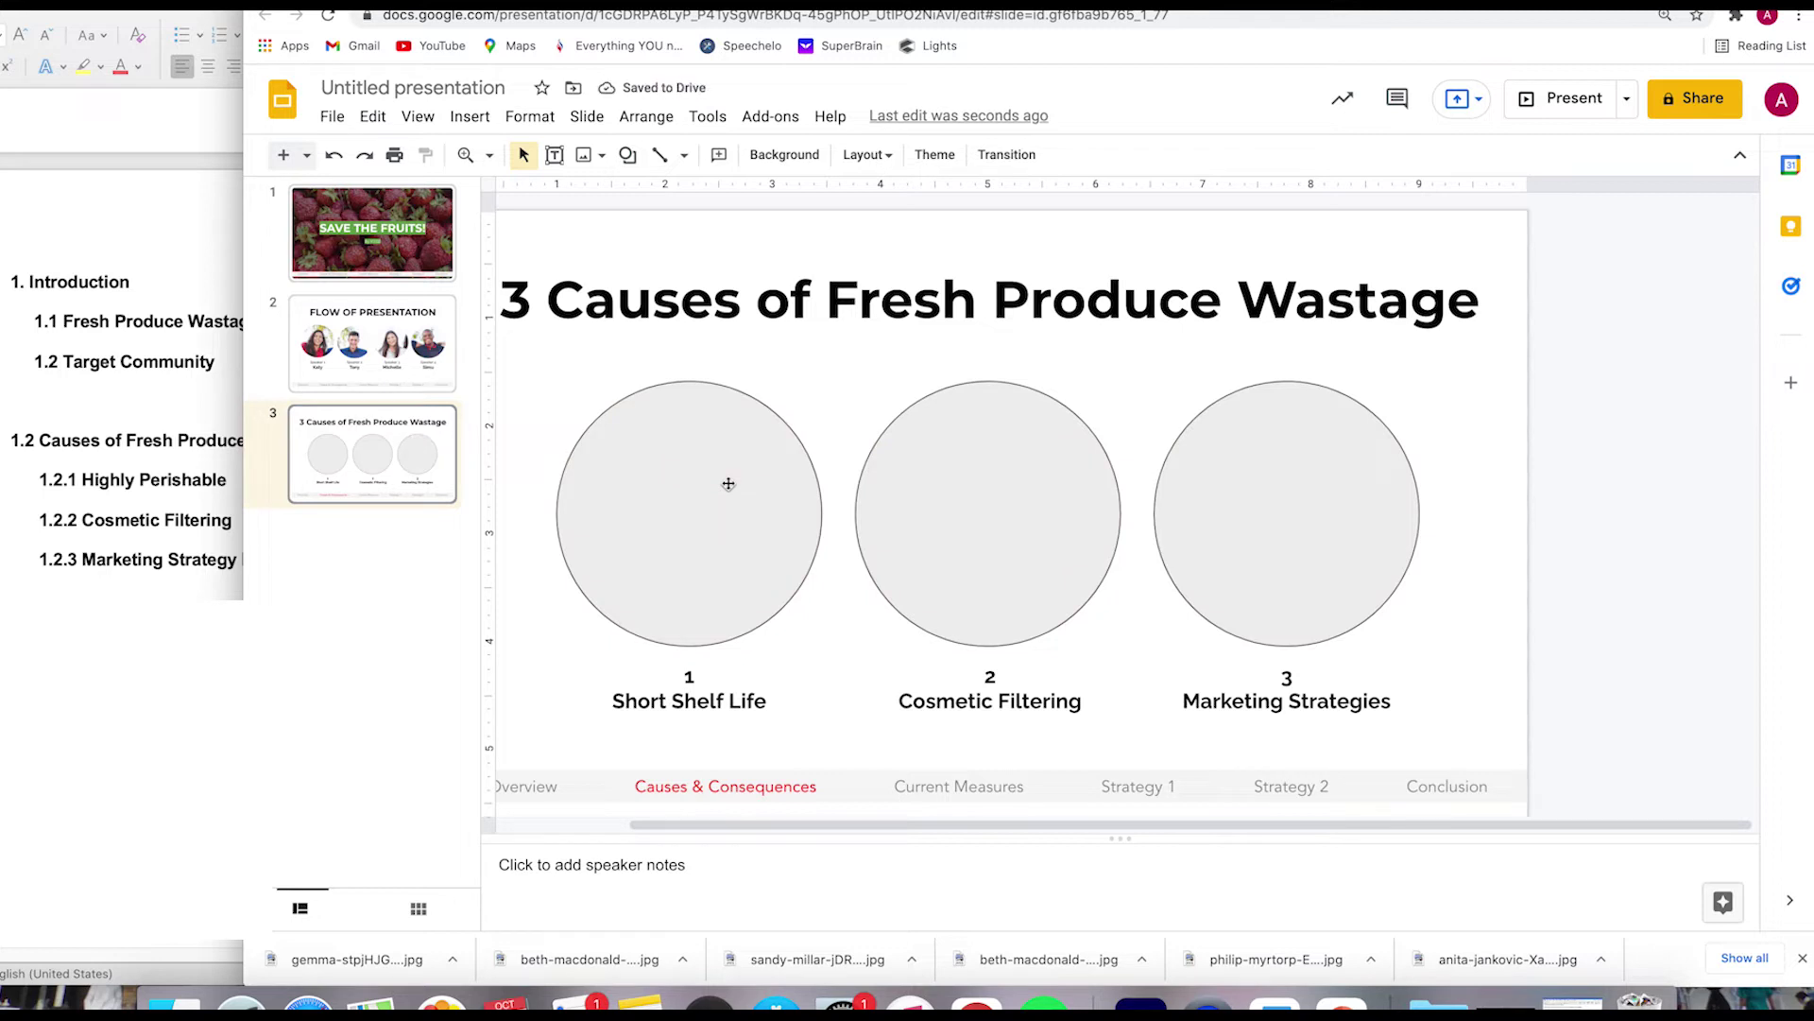
# Delete the three grey placeholder circles above the cause captions.
pyautogui.click(742, 488)
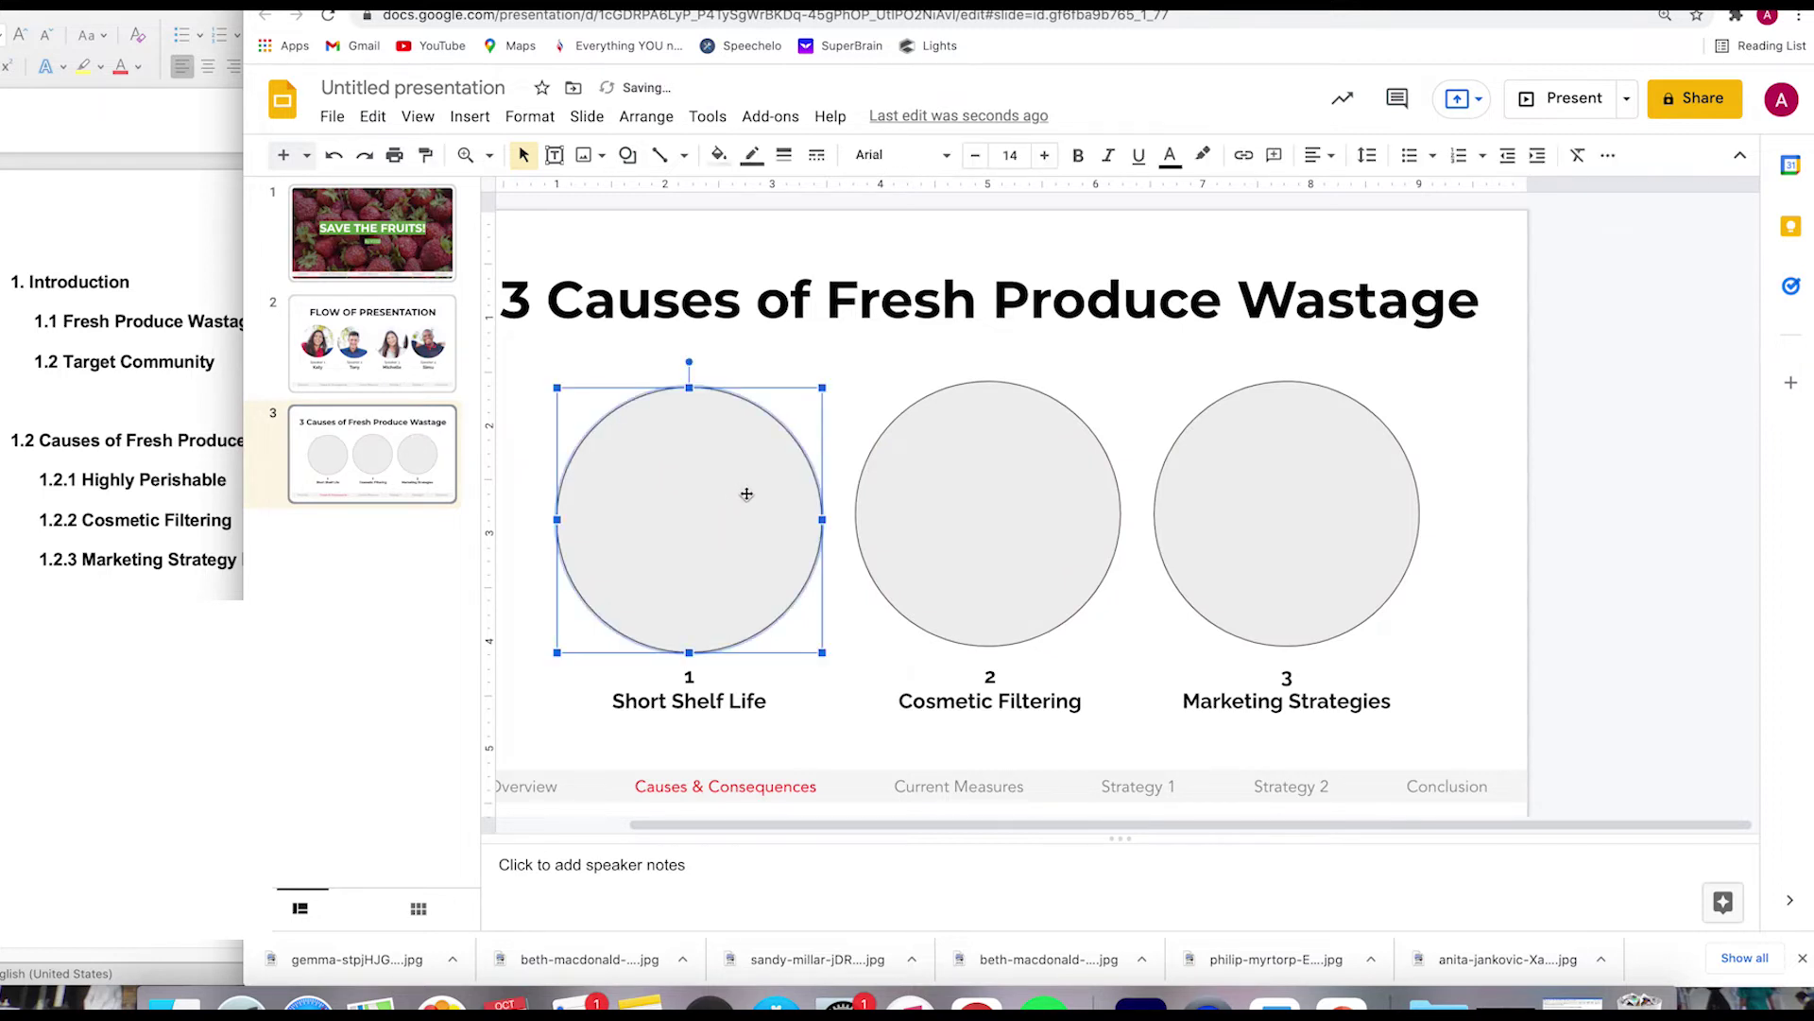
pyautogui.press('Delete')
pyautogui.click(1001, 535)
pyautogui.press('Delete')
pyautogui.click(1331, 540)
pyautogui.press('Delete')
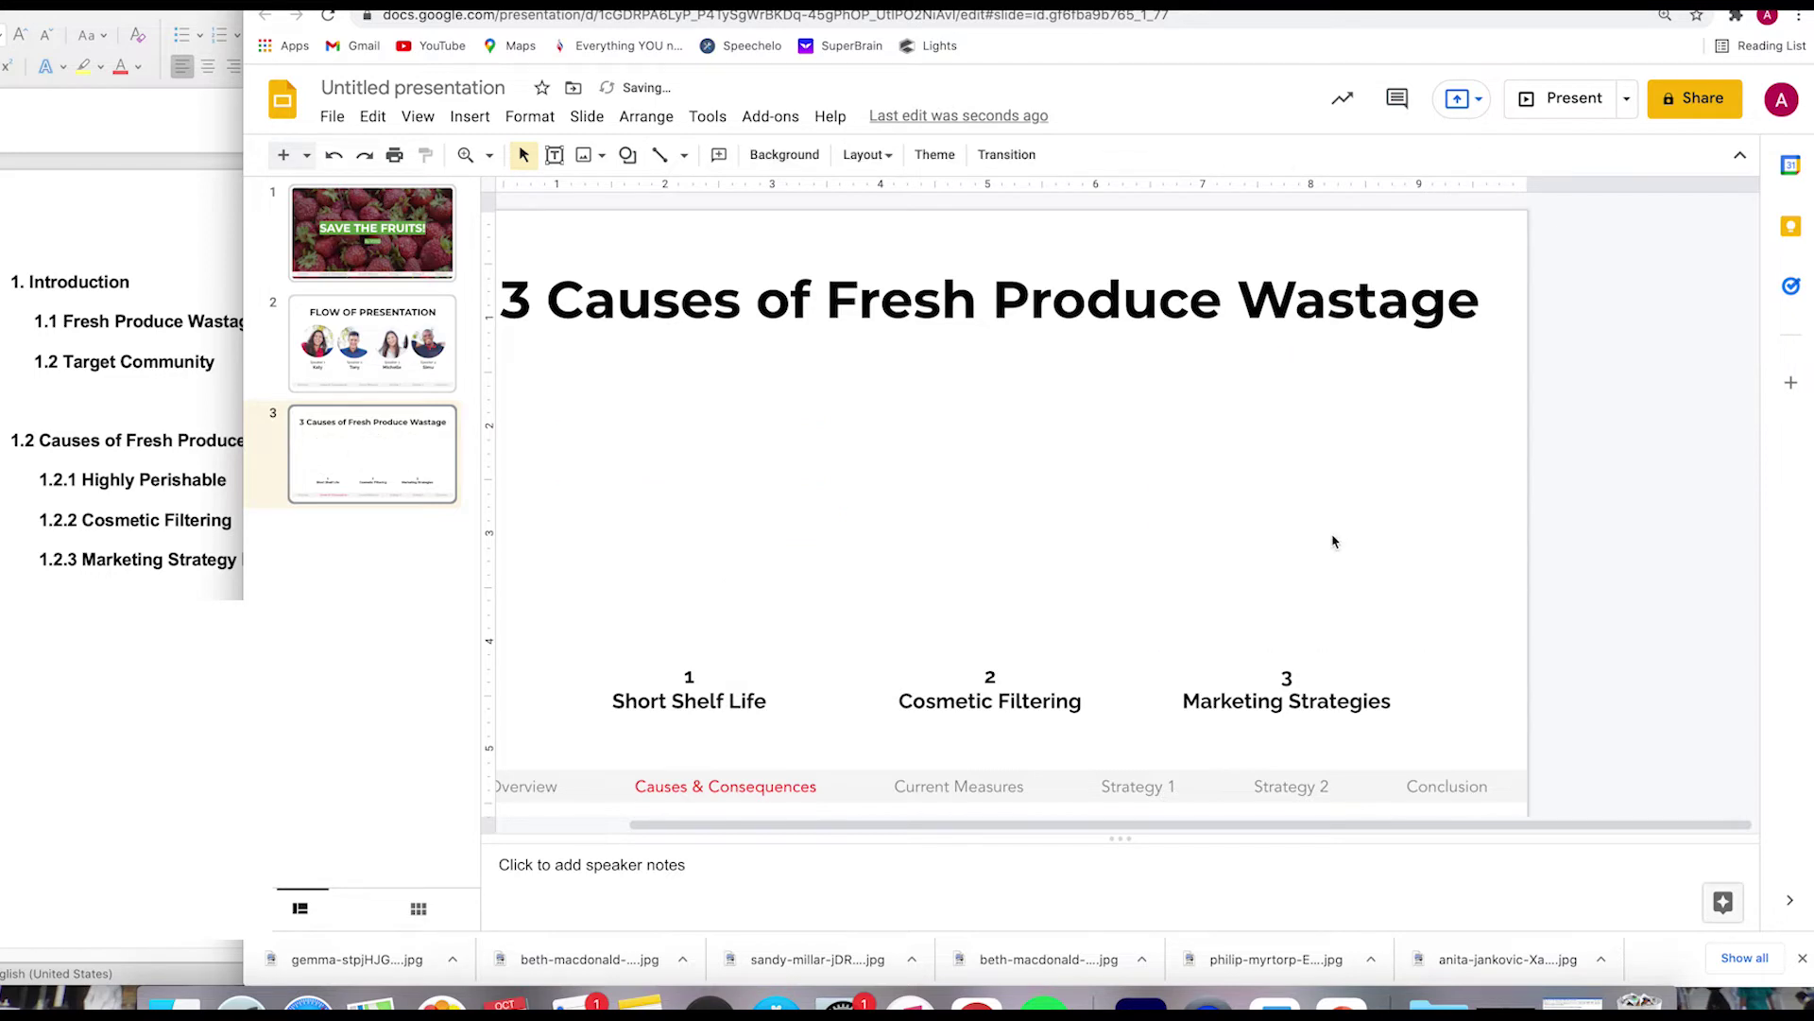
# Paste the three circular photos back above their captions and deselect them.
pyautogui.hotkey('ctrl', 'v')
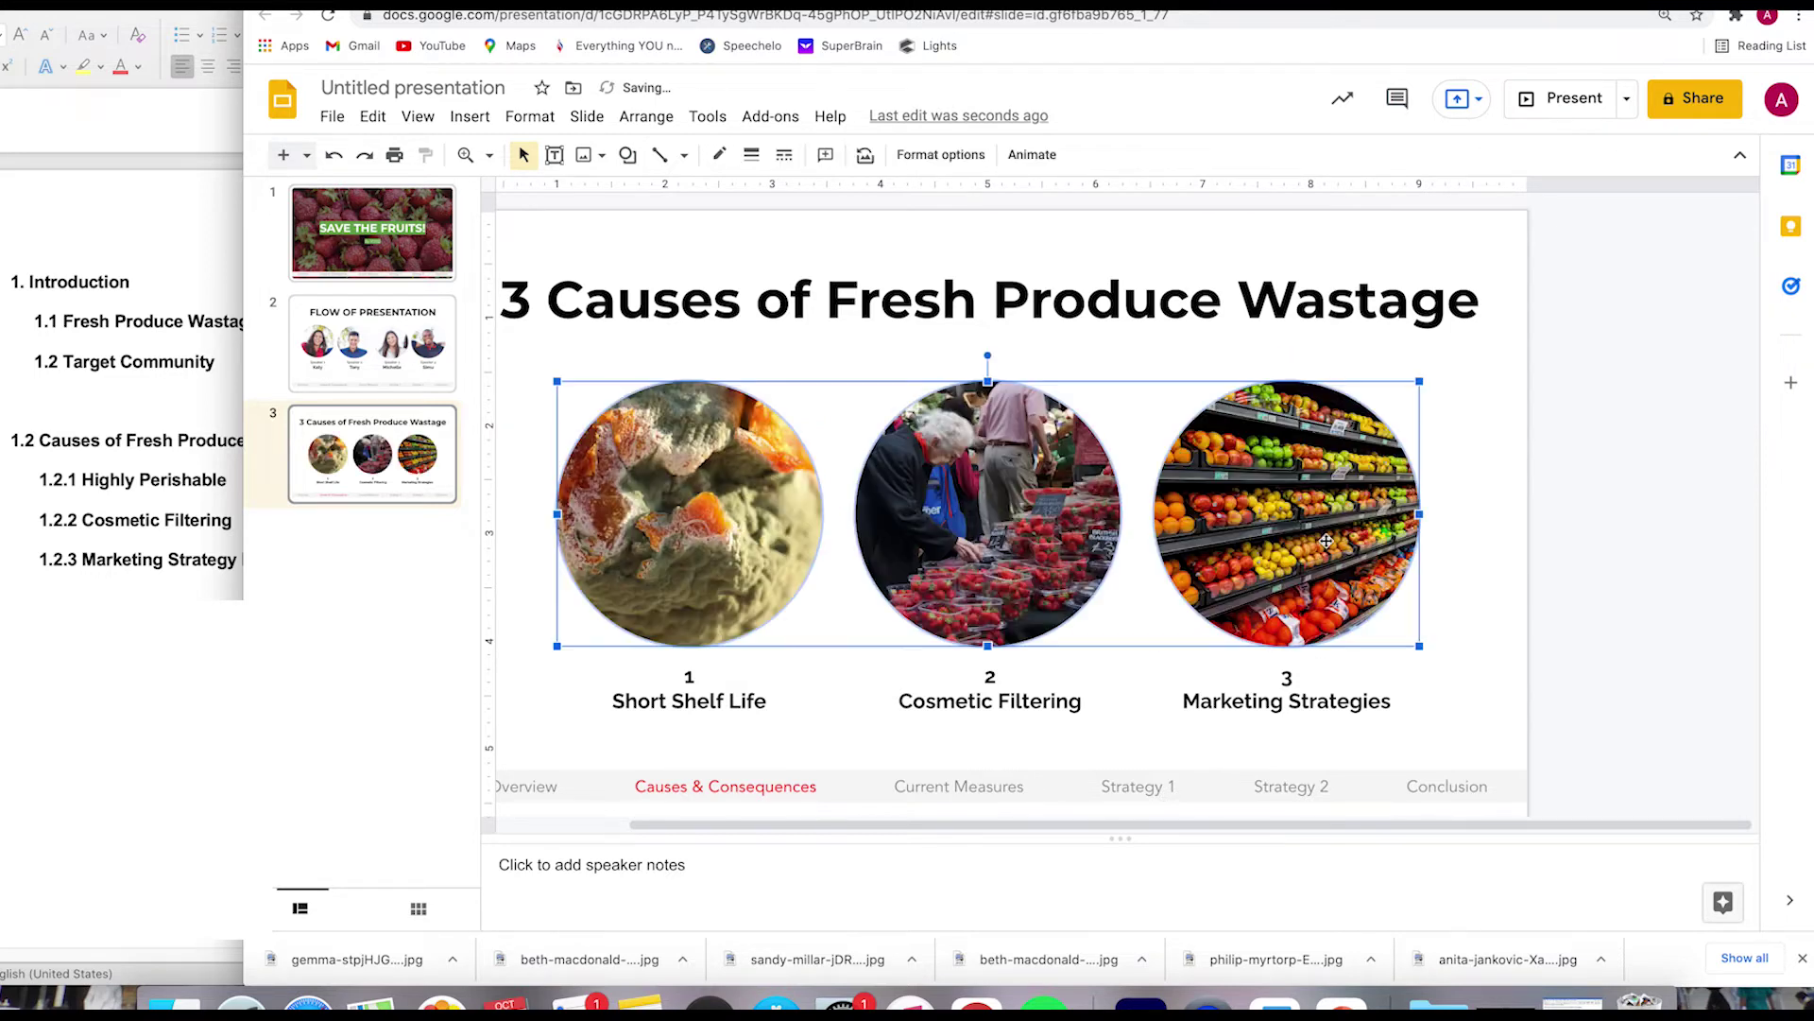
pyautogui.click(1498, 550)
pyautogui.hscroll(-3, 673, 492)
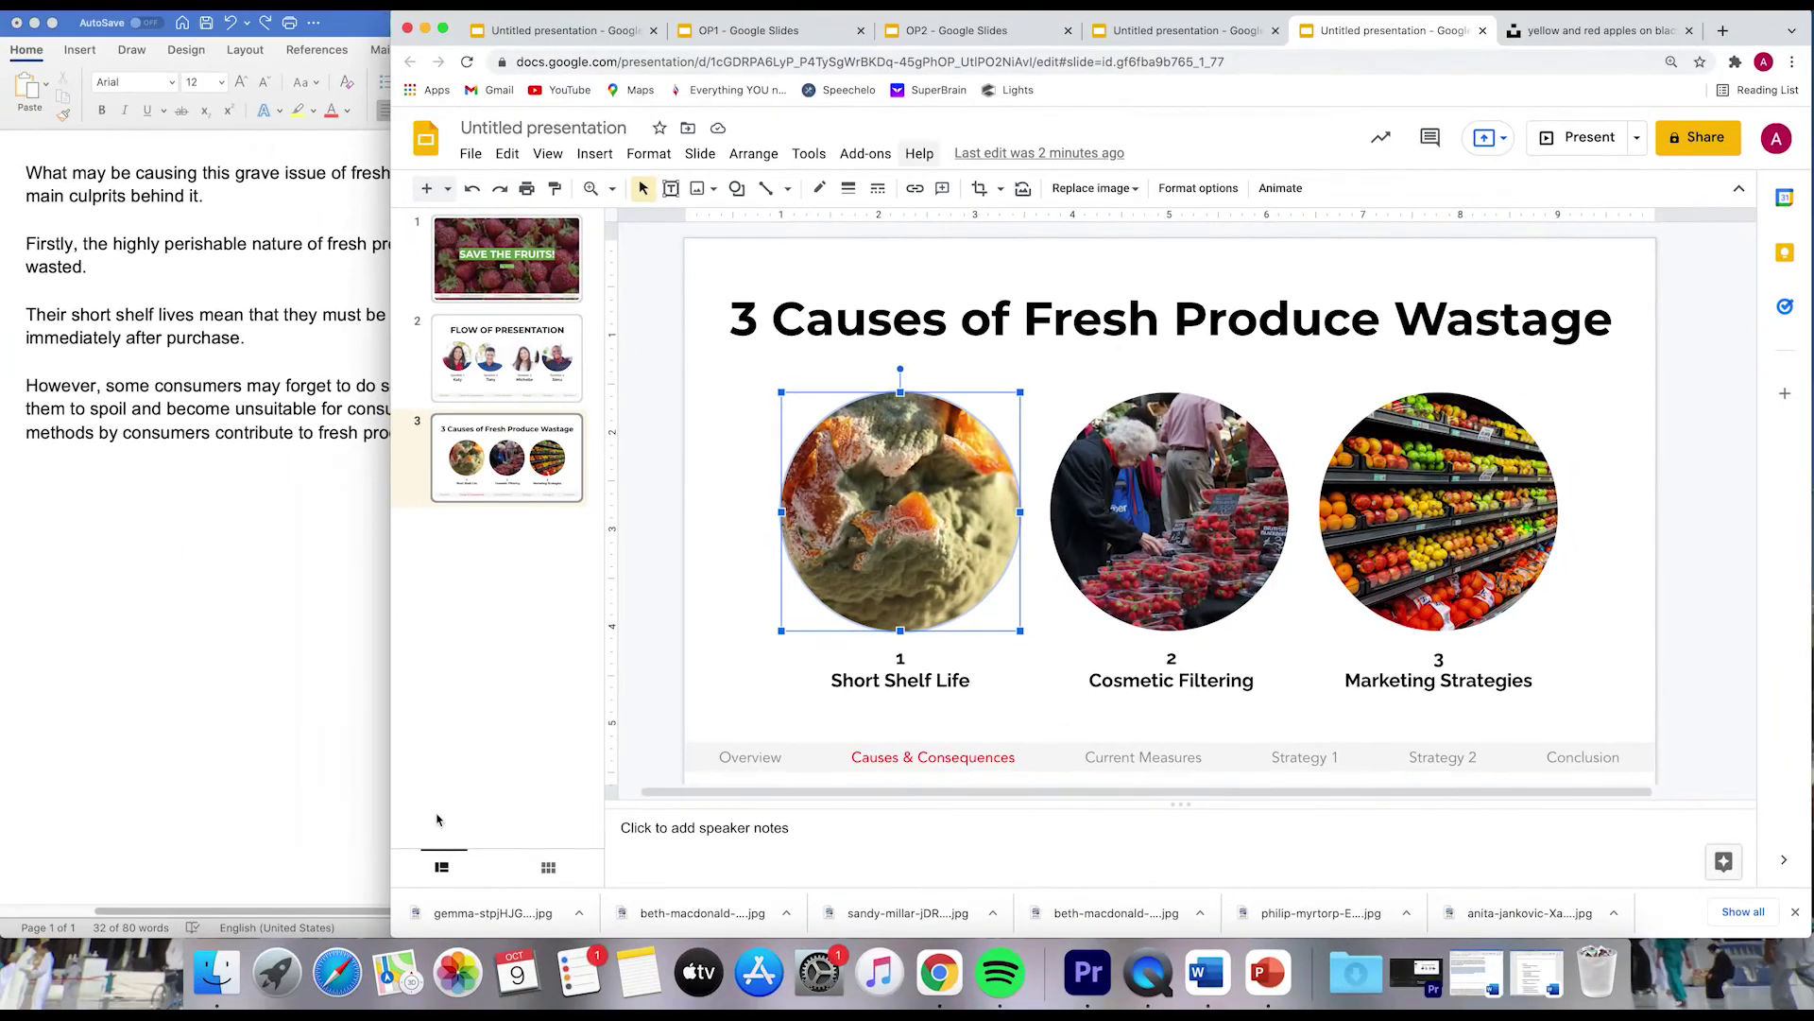
# Narrow the browser window to uncover the Word script and highlight the sentence about the highly perishable nature of fresh produce.
pyautogui.moveTo(391, 781); pyautogui.dragTo(746, 783)
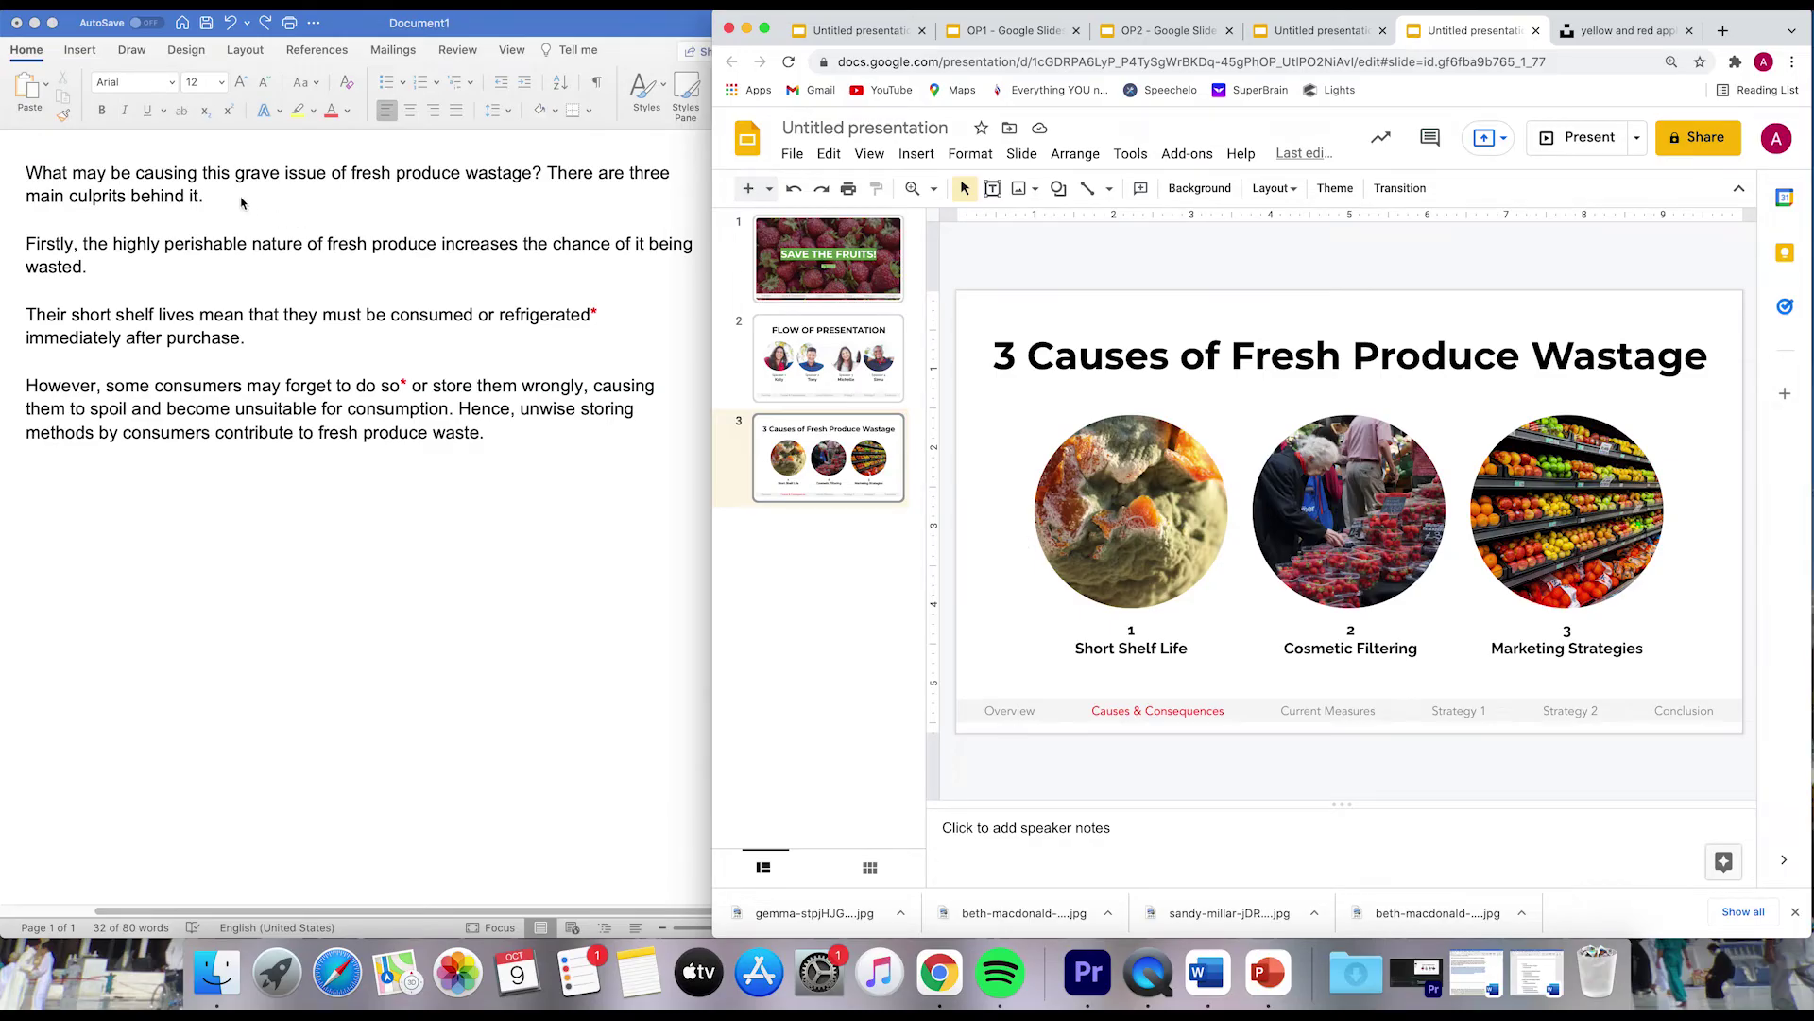
pyautogui.click(227, 243)
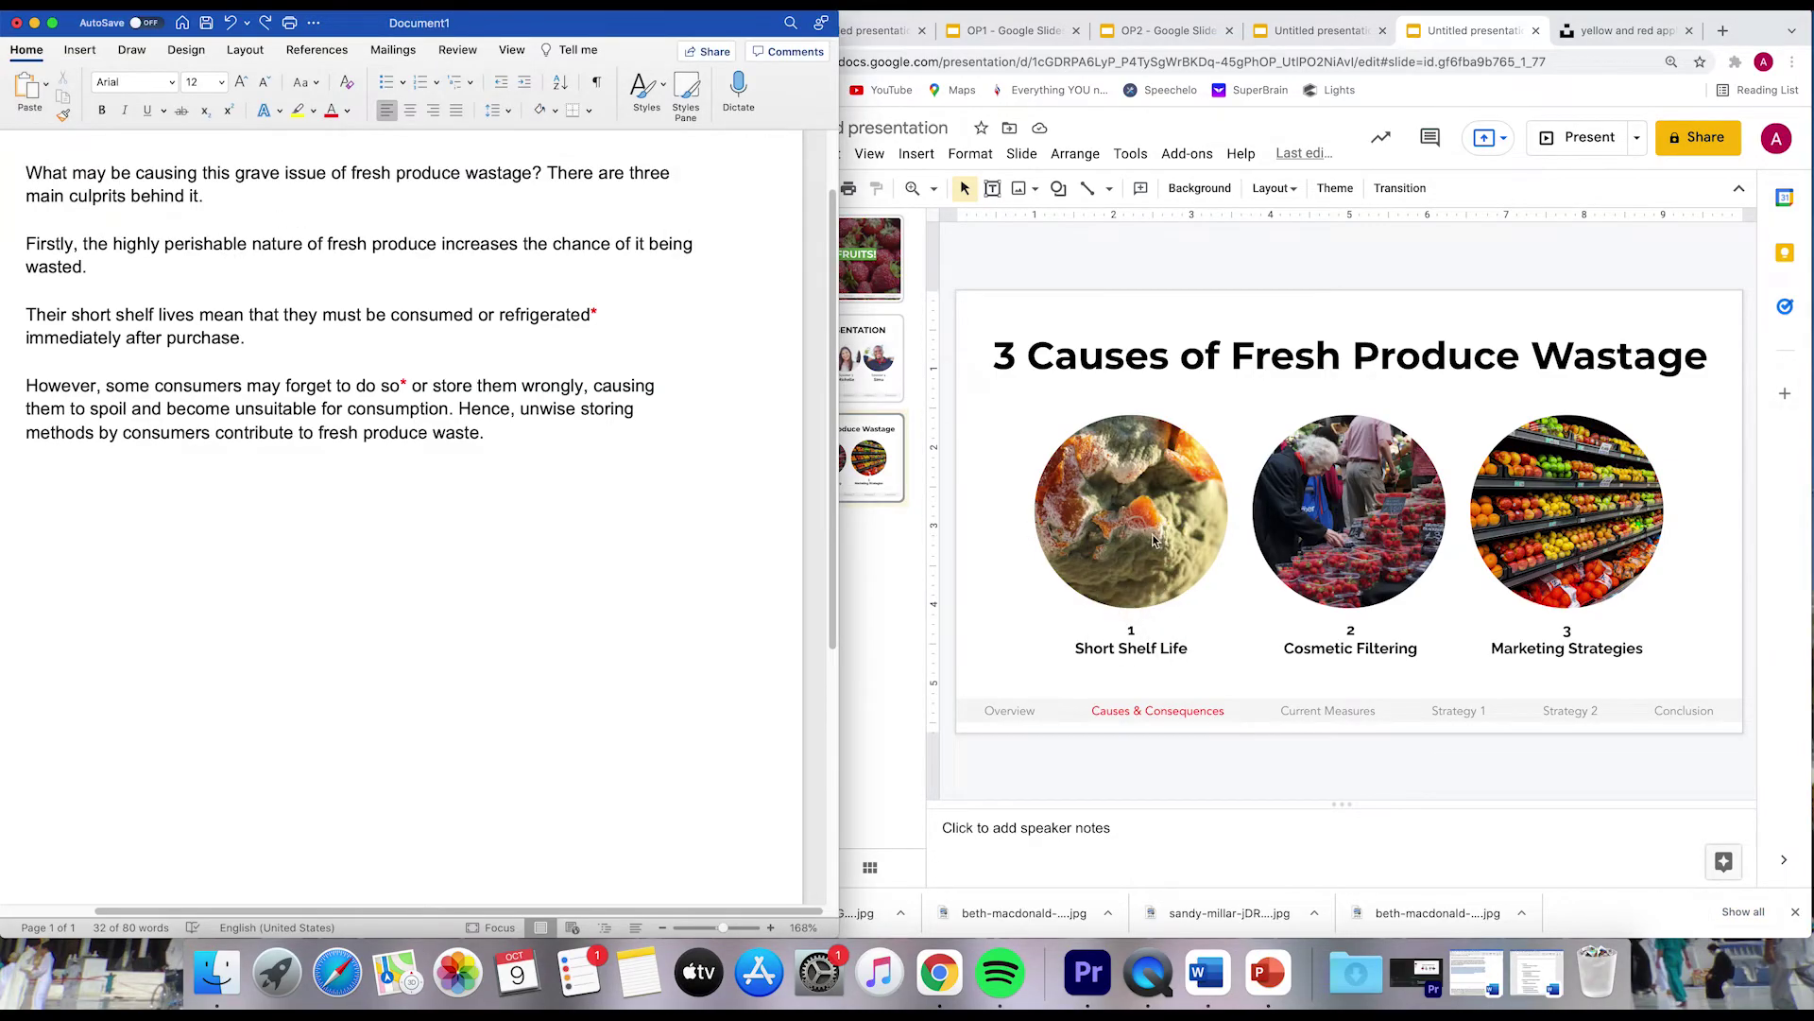
pyautogui.moveTo(111, 268); pyautogui.dragTo(38, 245)
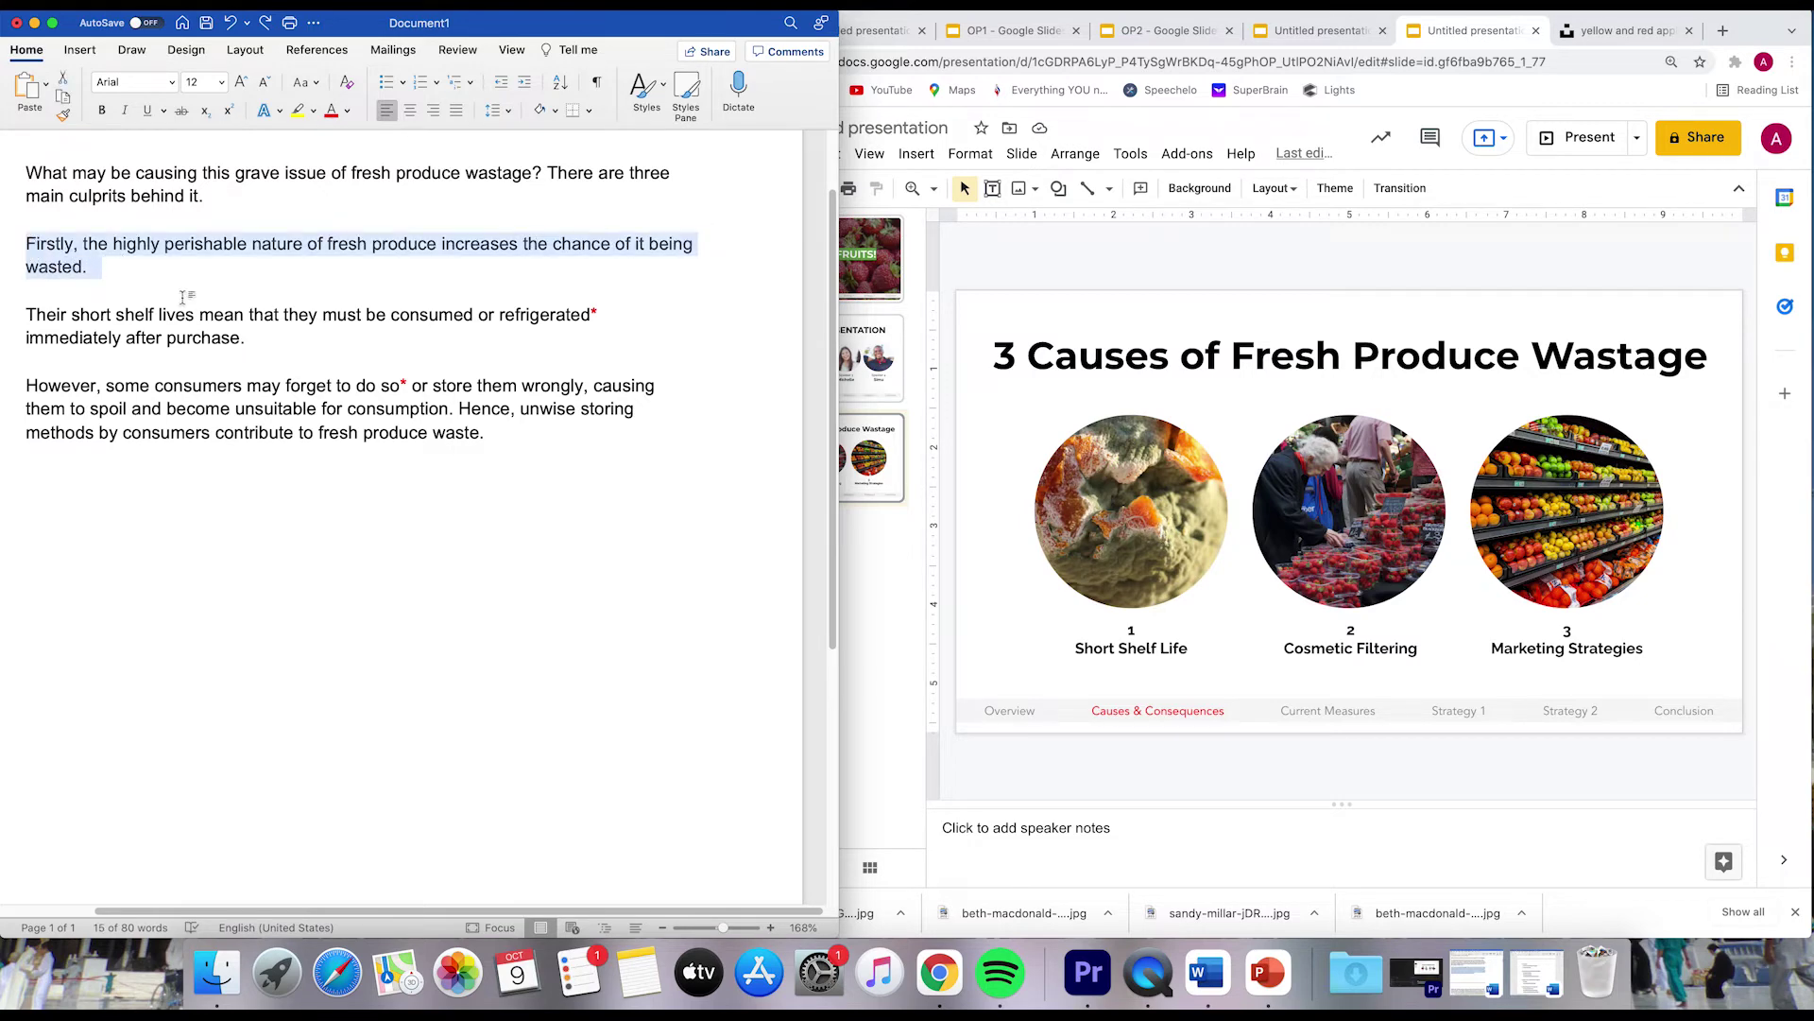
# Duplicate slide 3 and raise the transparency of the Cosmetic Filtering and Marketing Strategies photos on the copy to about 70%.
pyautogui.click(850, 463)
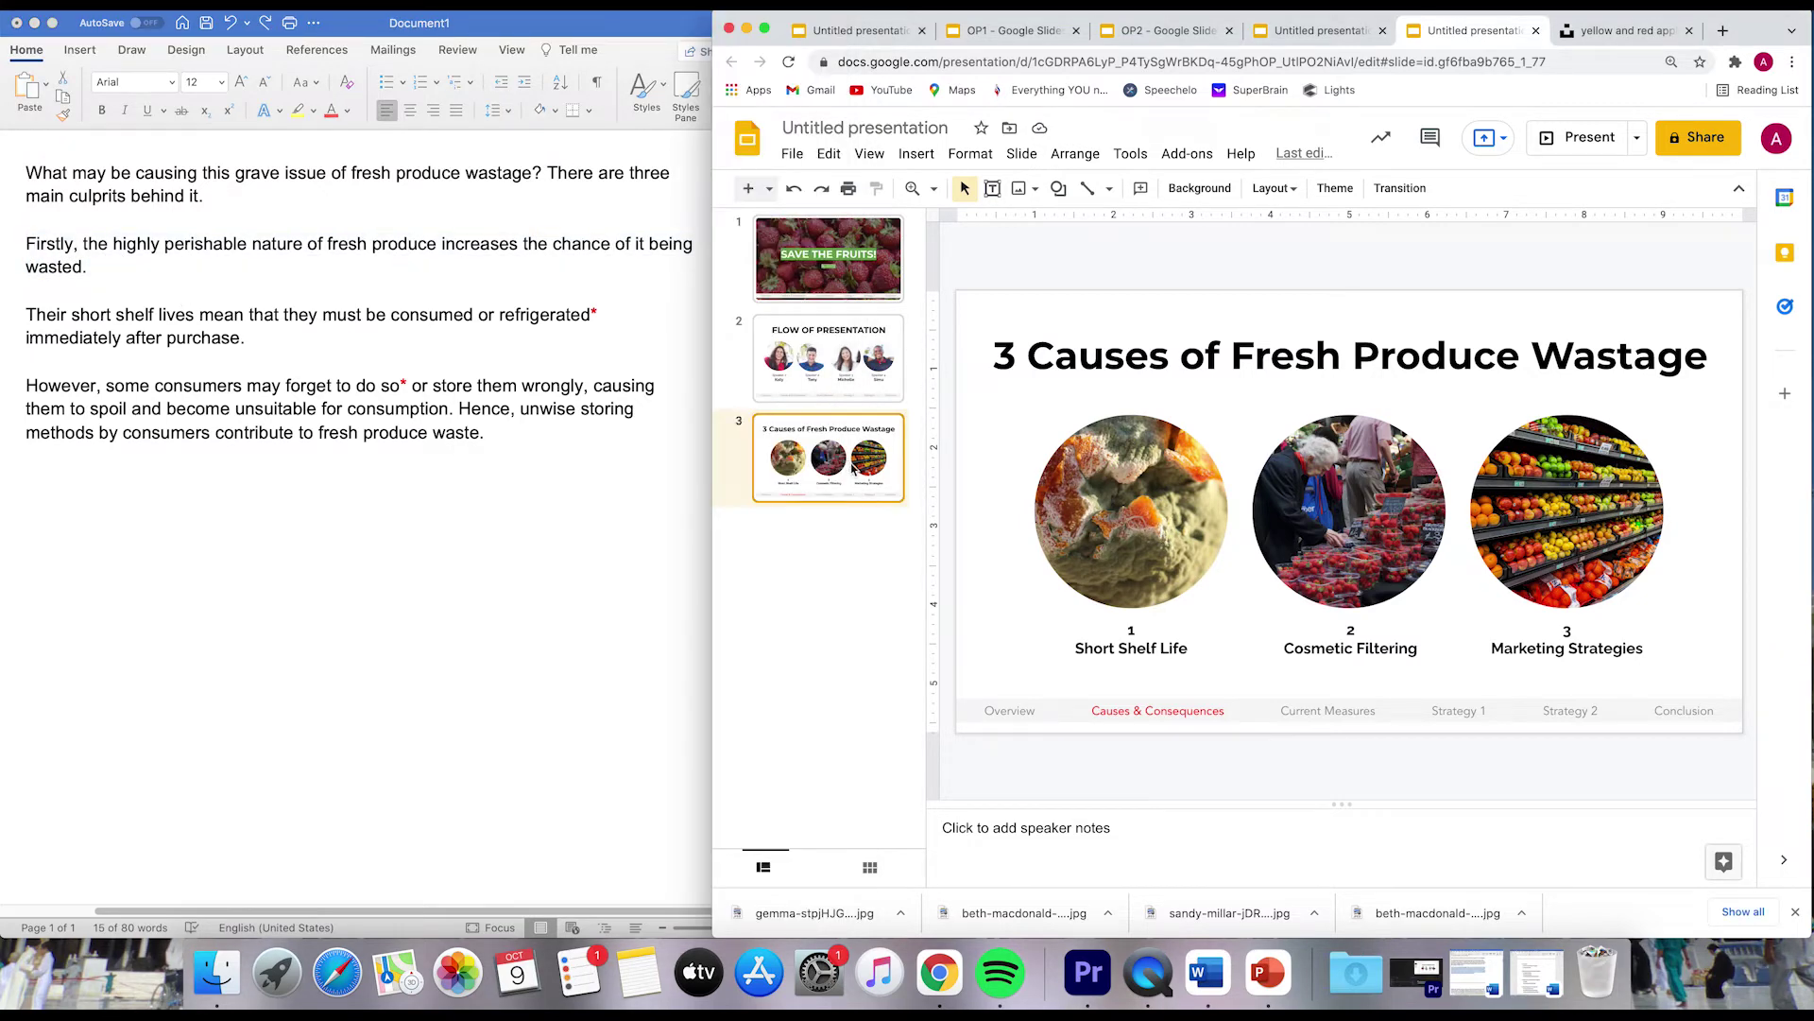
pyautogui.press('super+d')
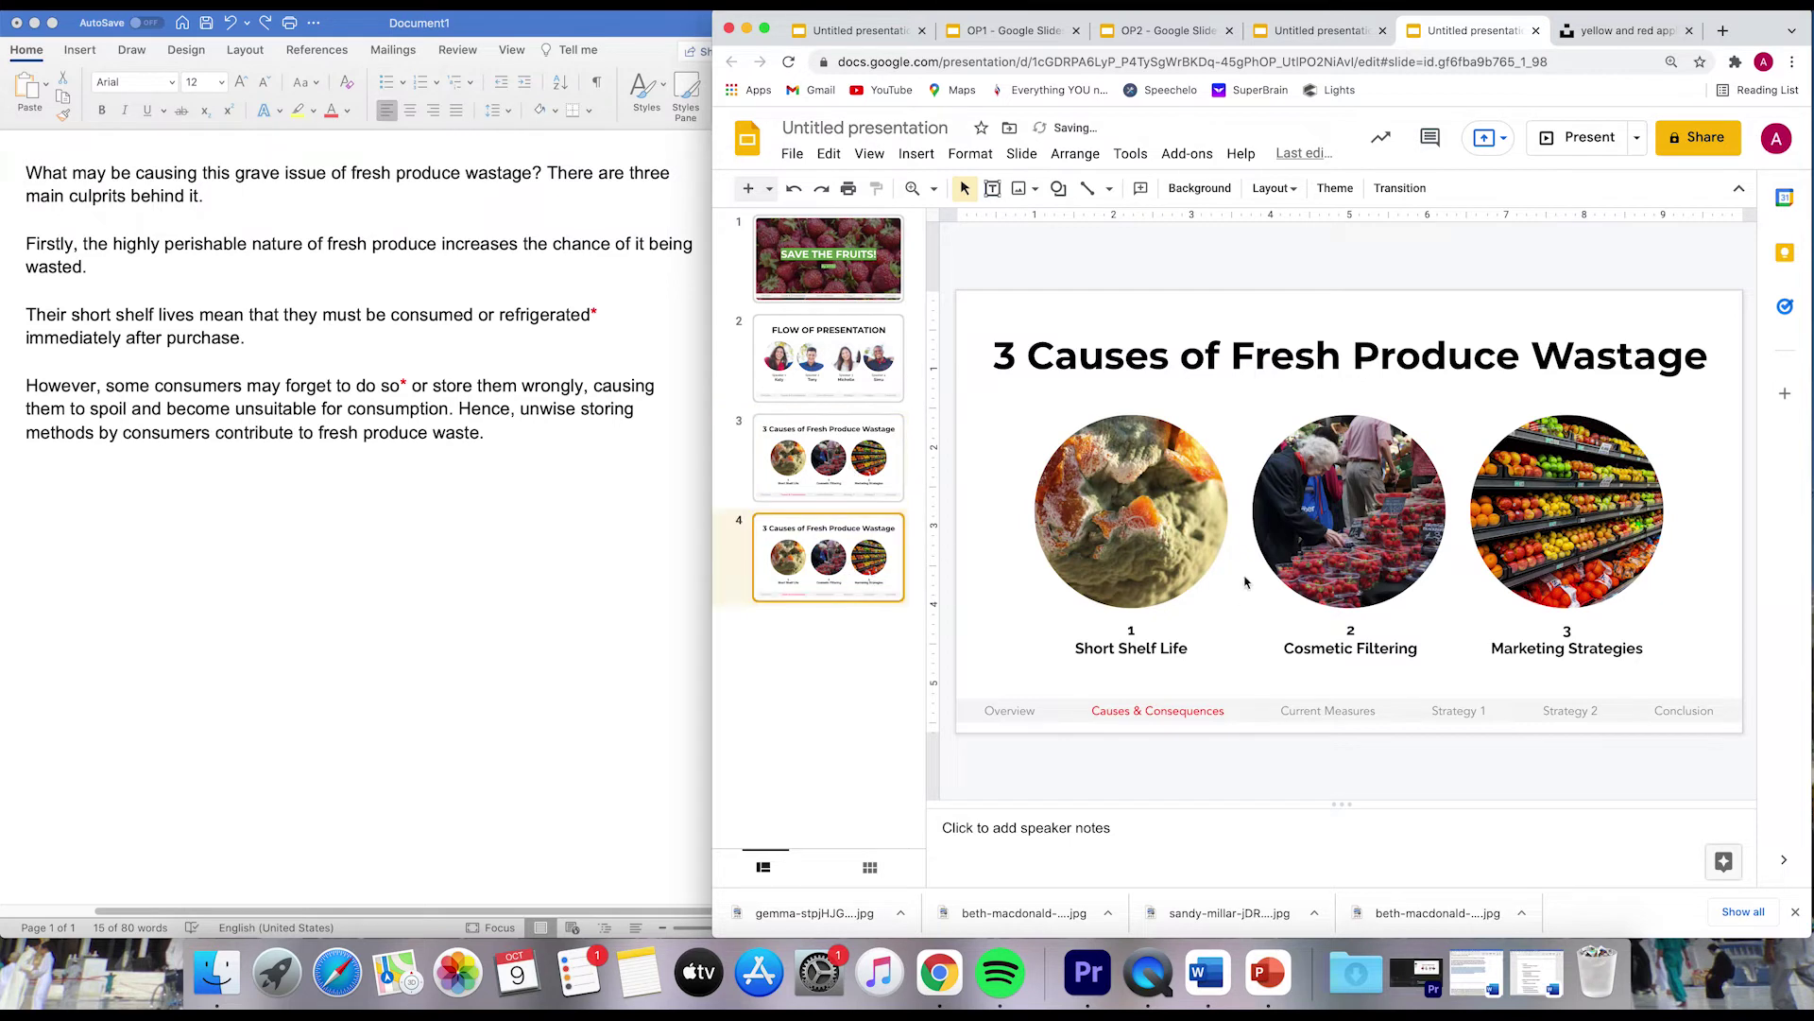
pyautogui.click(1378, 548)
pyautogui.keyDown('shift'); pyautogui.click(1576, 548); pyautogui.keyUp('shift')
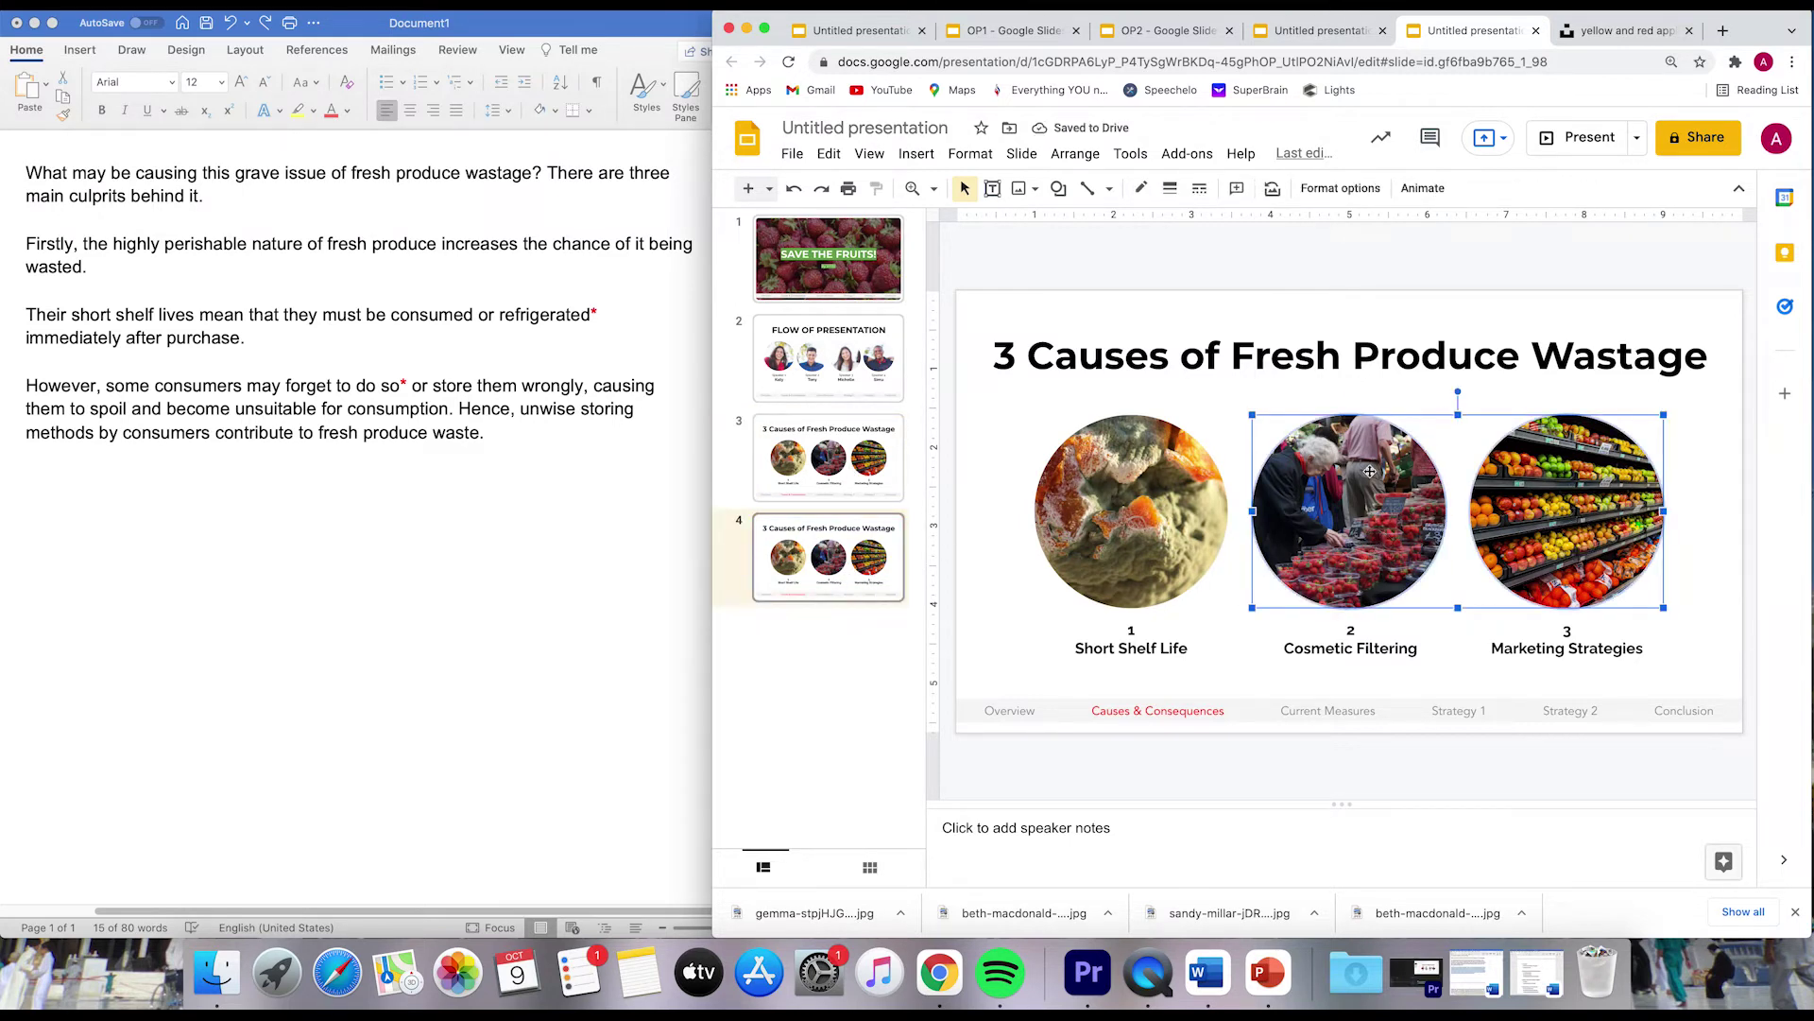
pyautogui.click(1405, 385)
pyautogui.click(1364, 484)
pyautogui.keyDown('shift'); pyautogui.click(1590, 513); pyautogui.keyUp('shift')
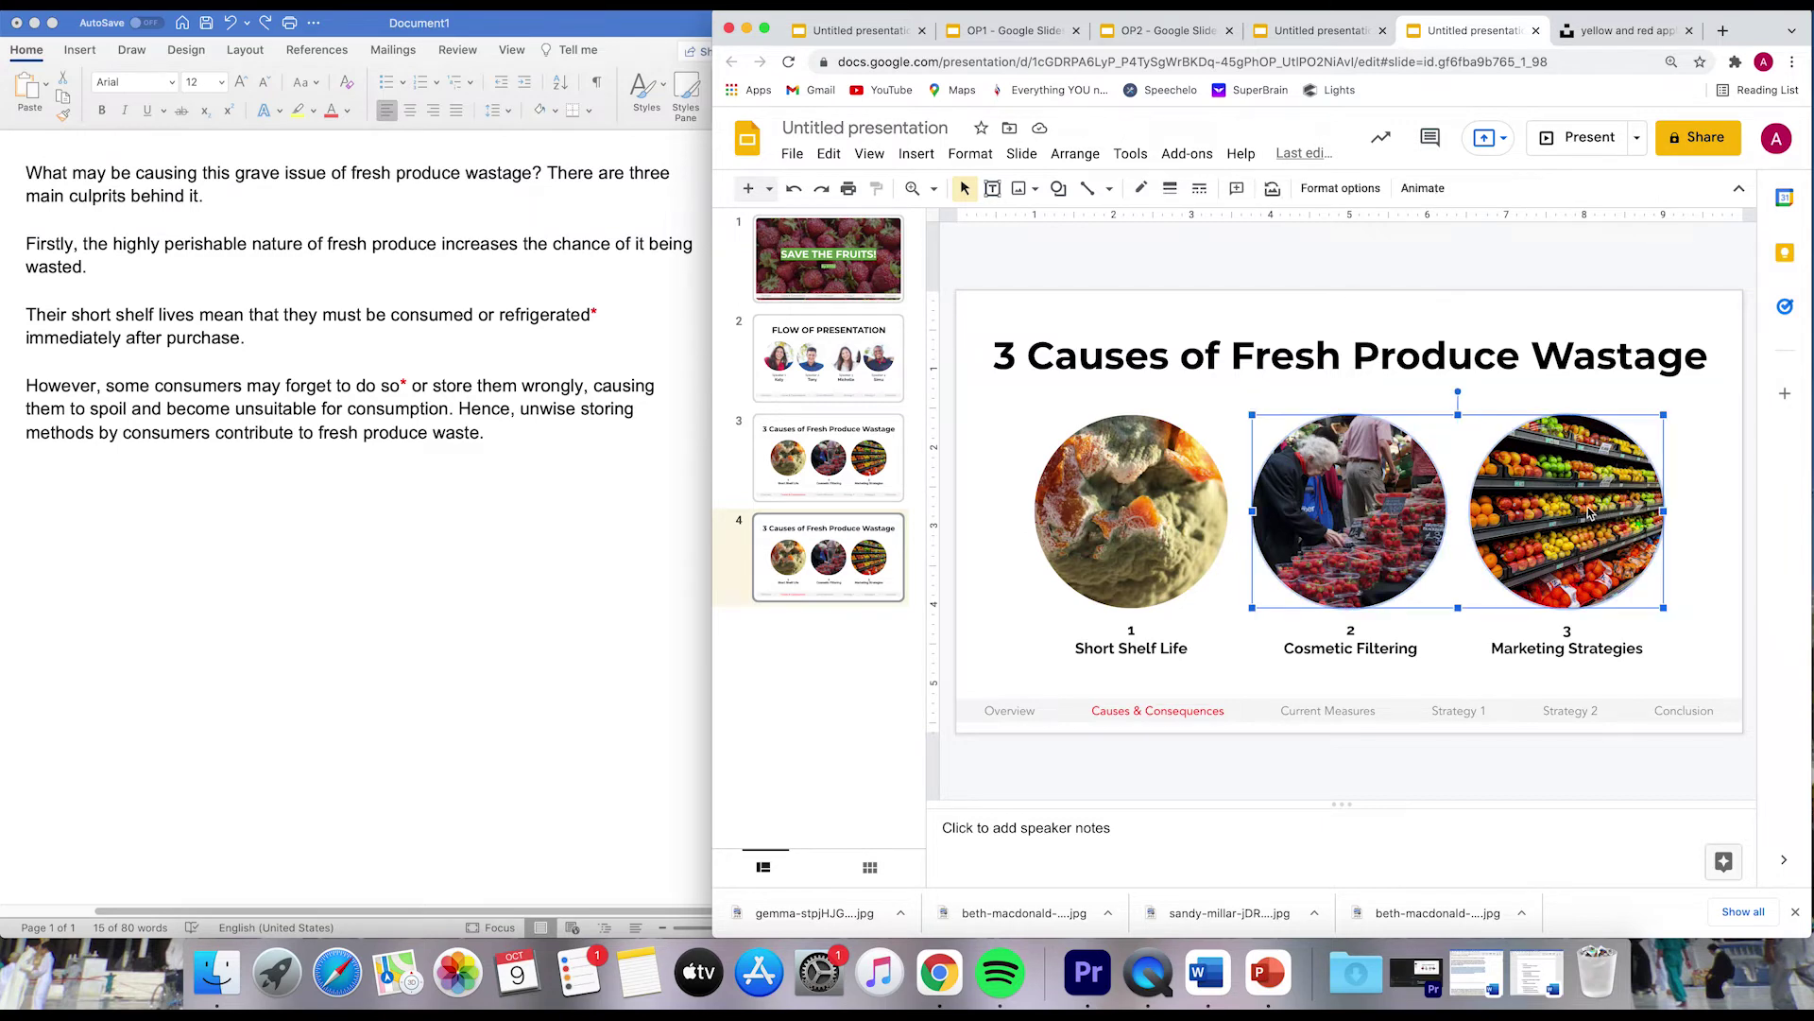
pyautogui.click(1343, 188)
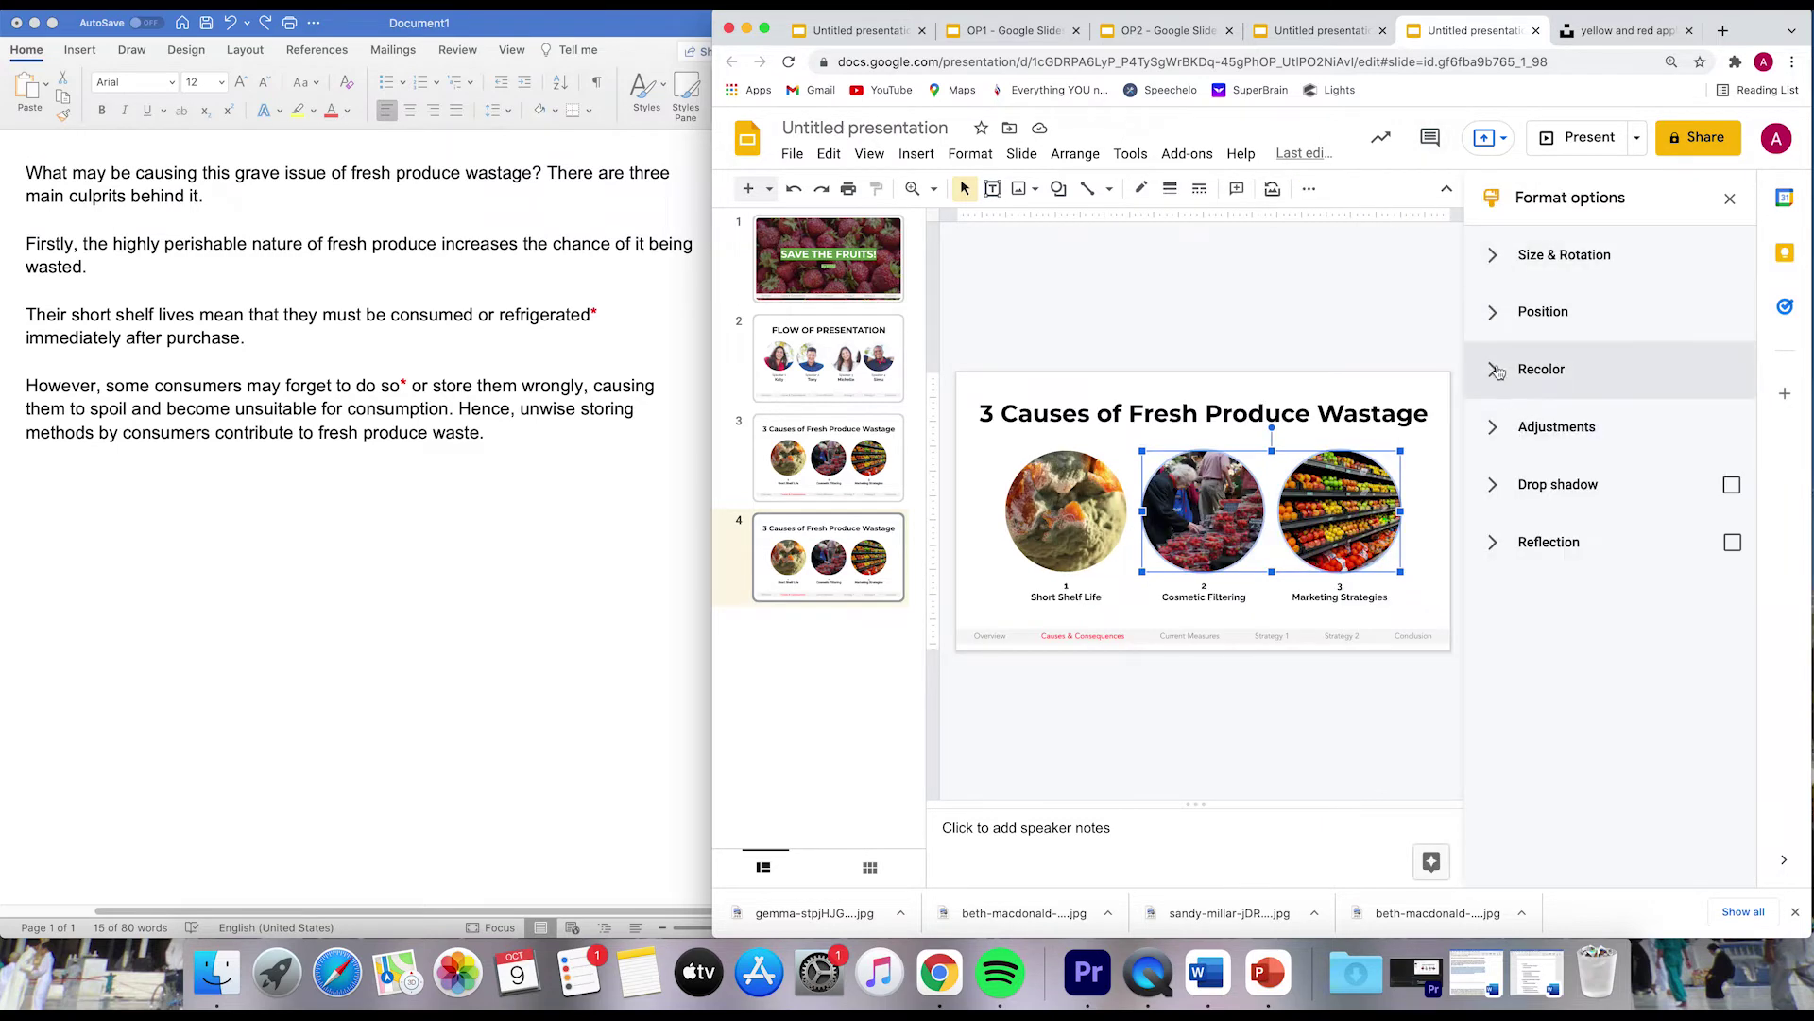
pyautogui.click(1491, 427)
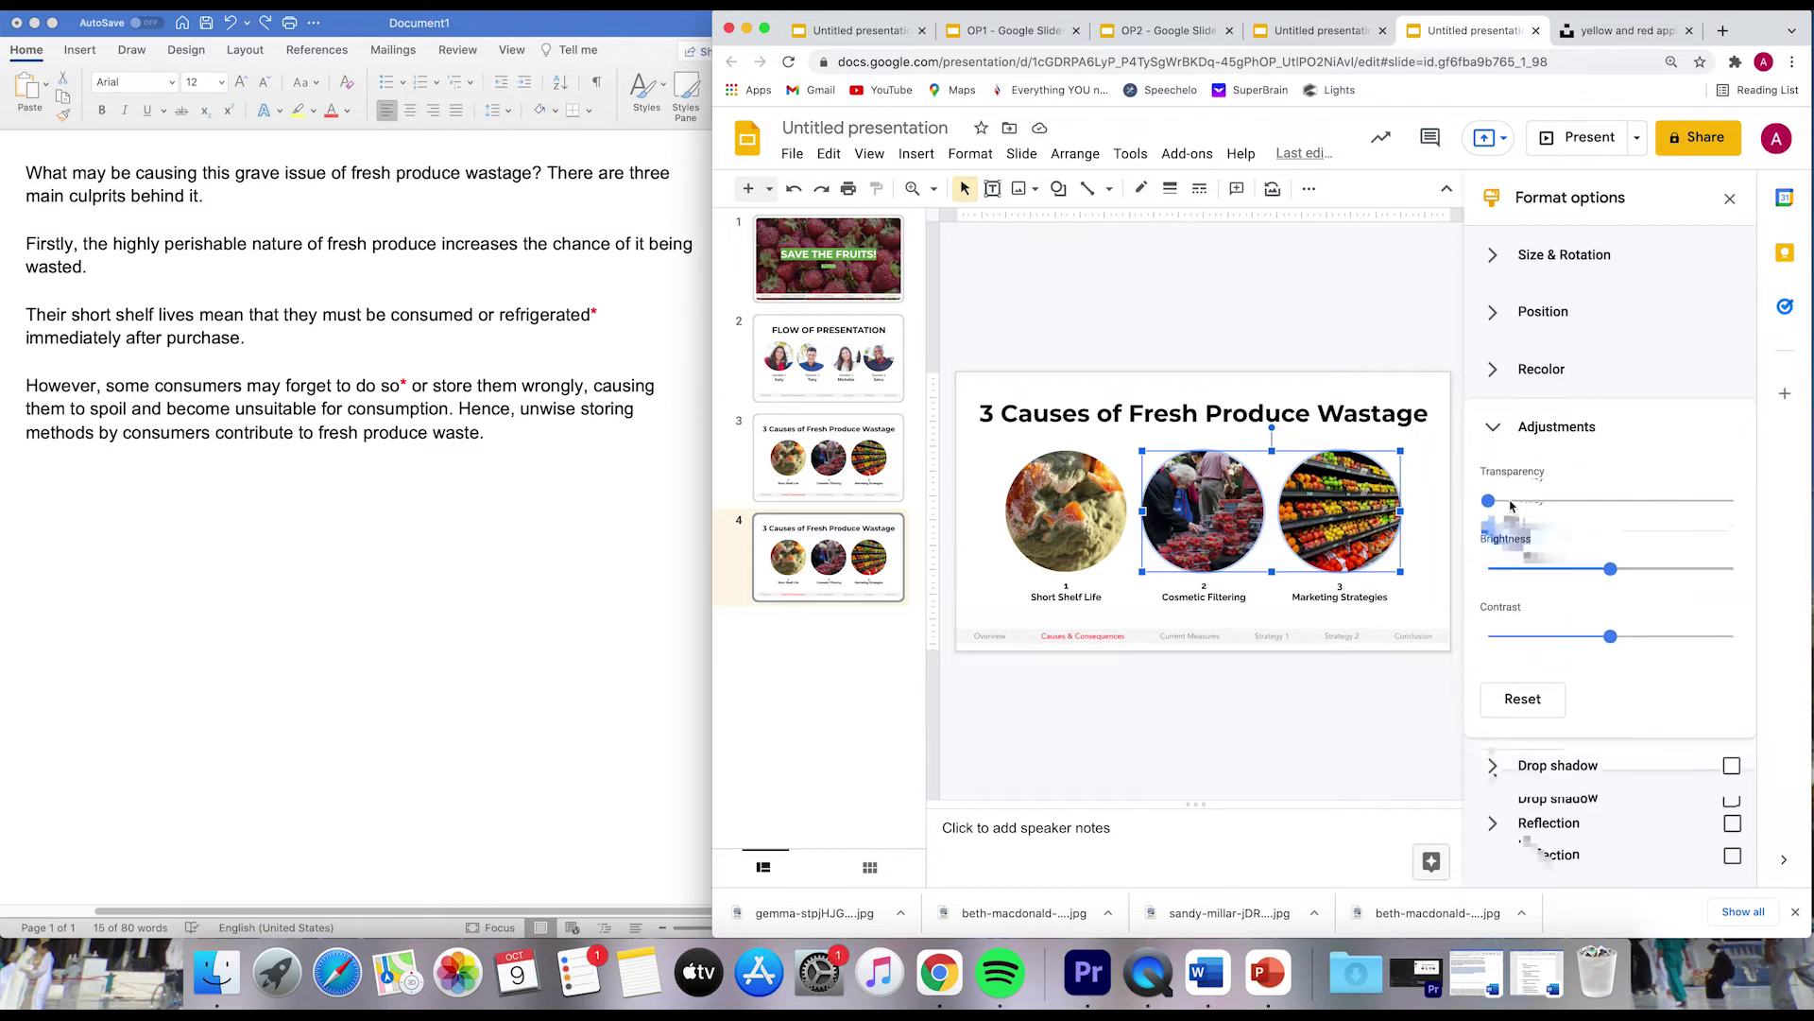
pyautogui.moveTo(1490, 500); pyautogui.dragTo(1663, 511)
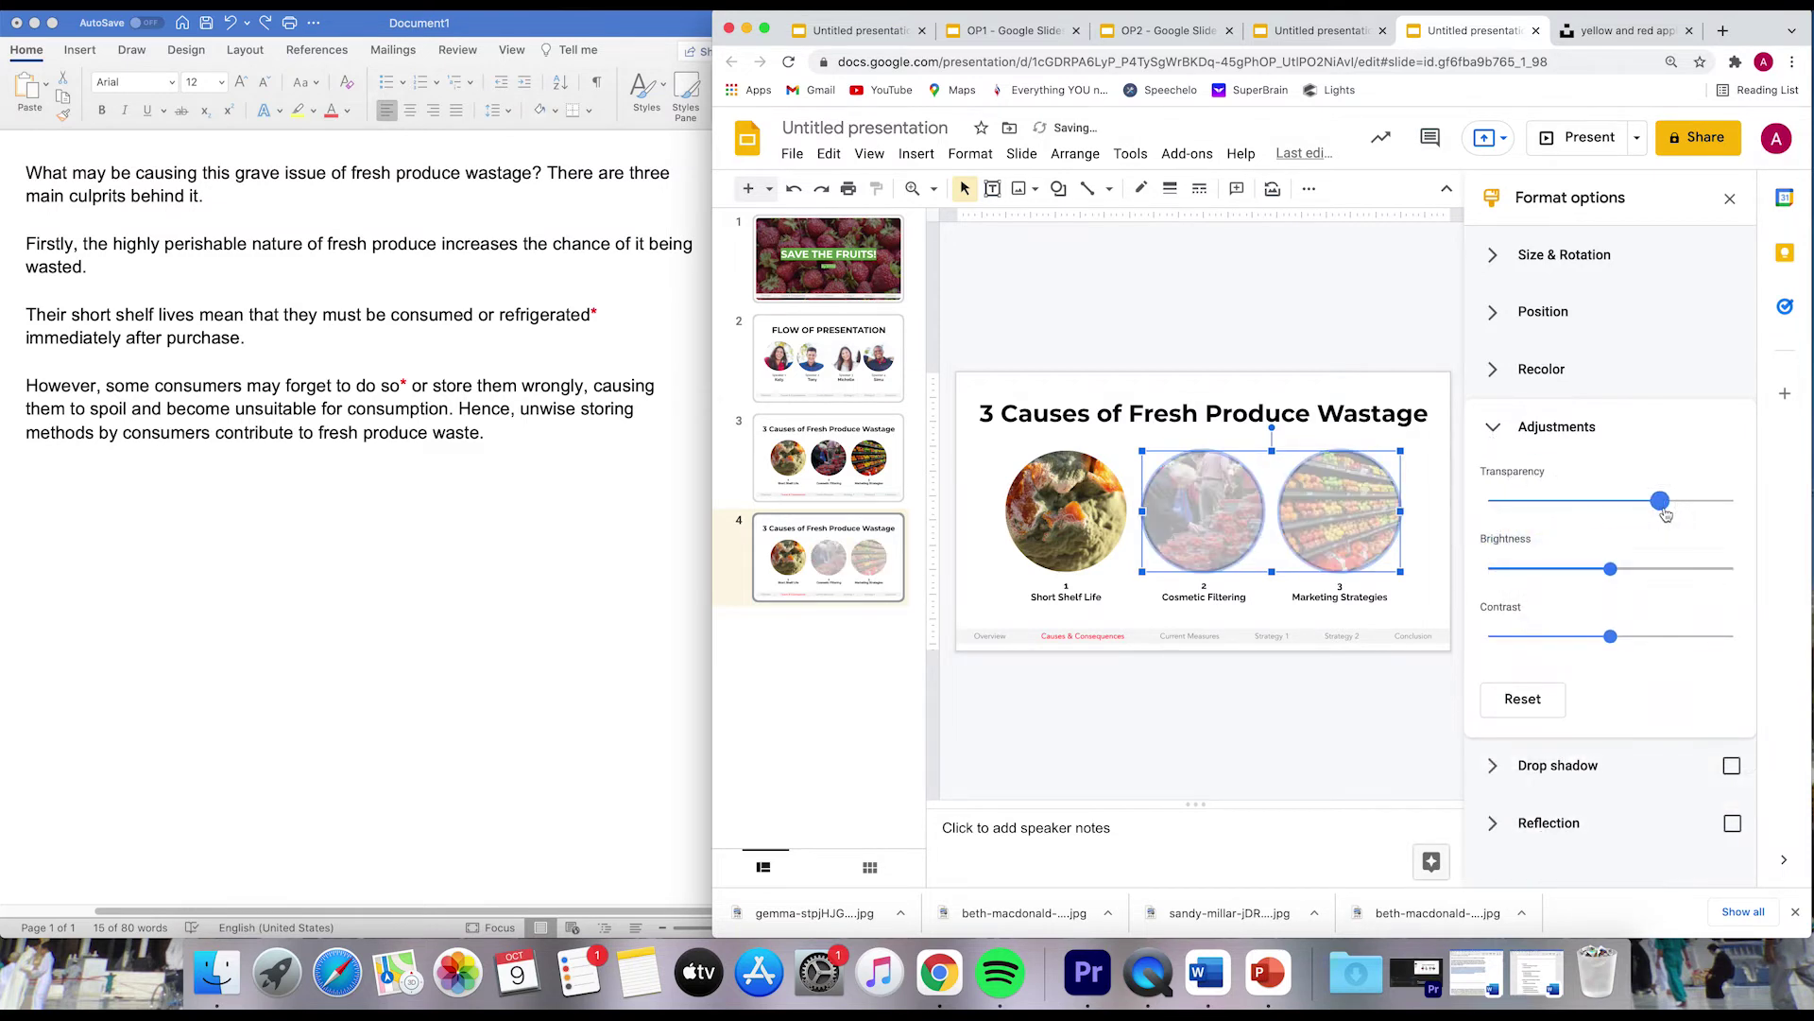
pyautogui.click(1281, 307)
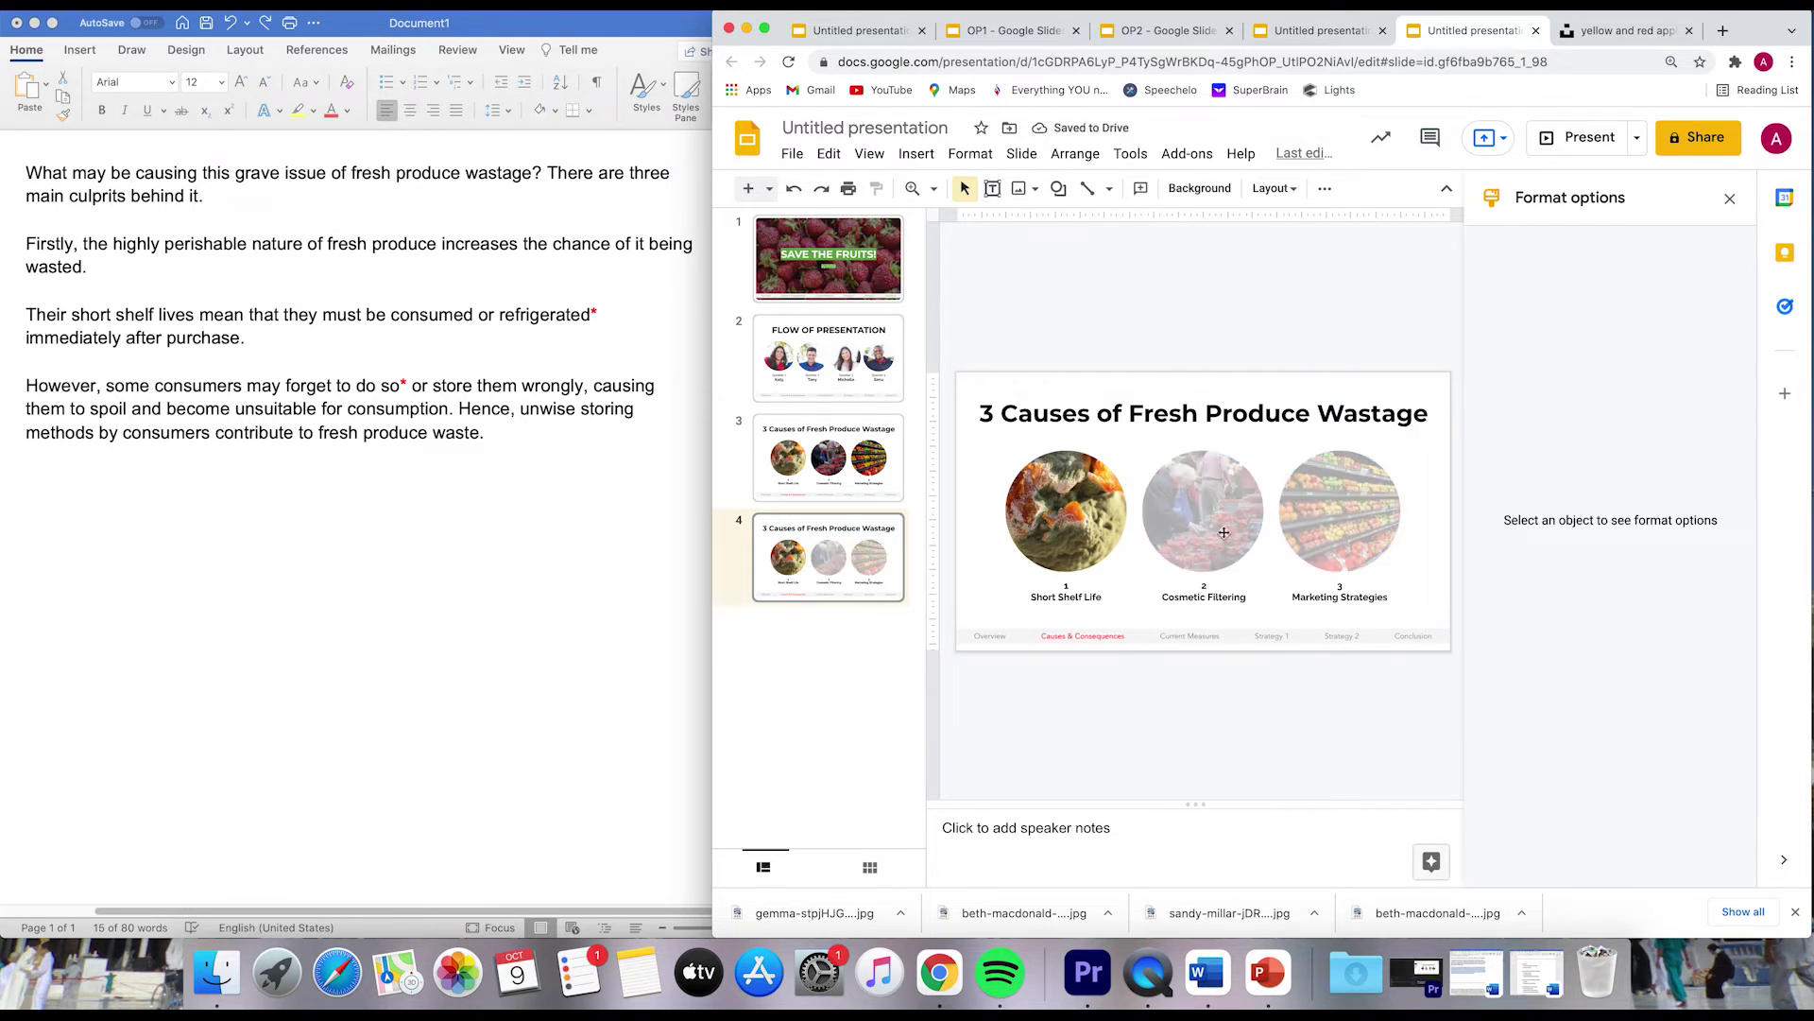
# Change the text colour of the Cosmetic Filtering and Marketing Strategies captions on slide 4 to light grey.
pyautogui.click(1220, 598)
pyautogui.keyDown('shift'); pyautogui.click(1354, 598); pyautogui.keyUp('shift')
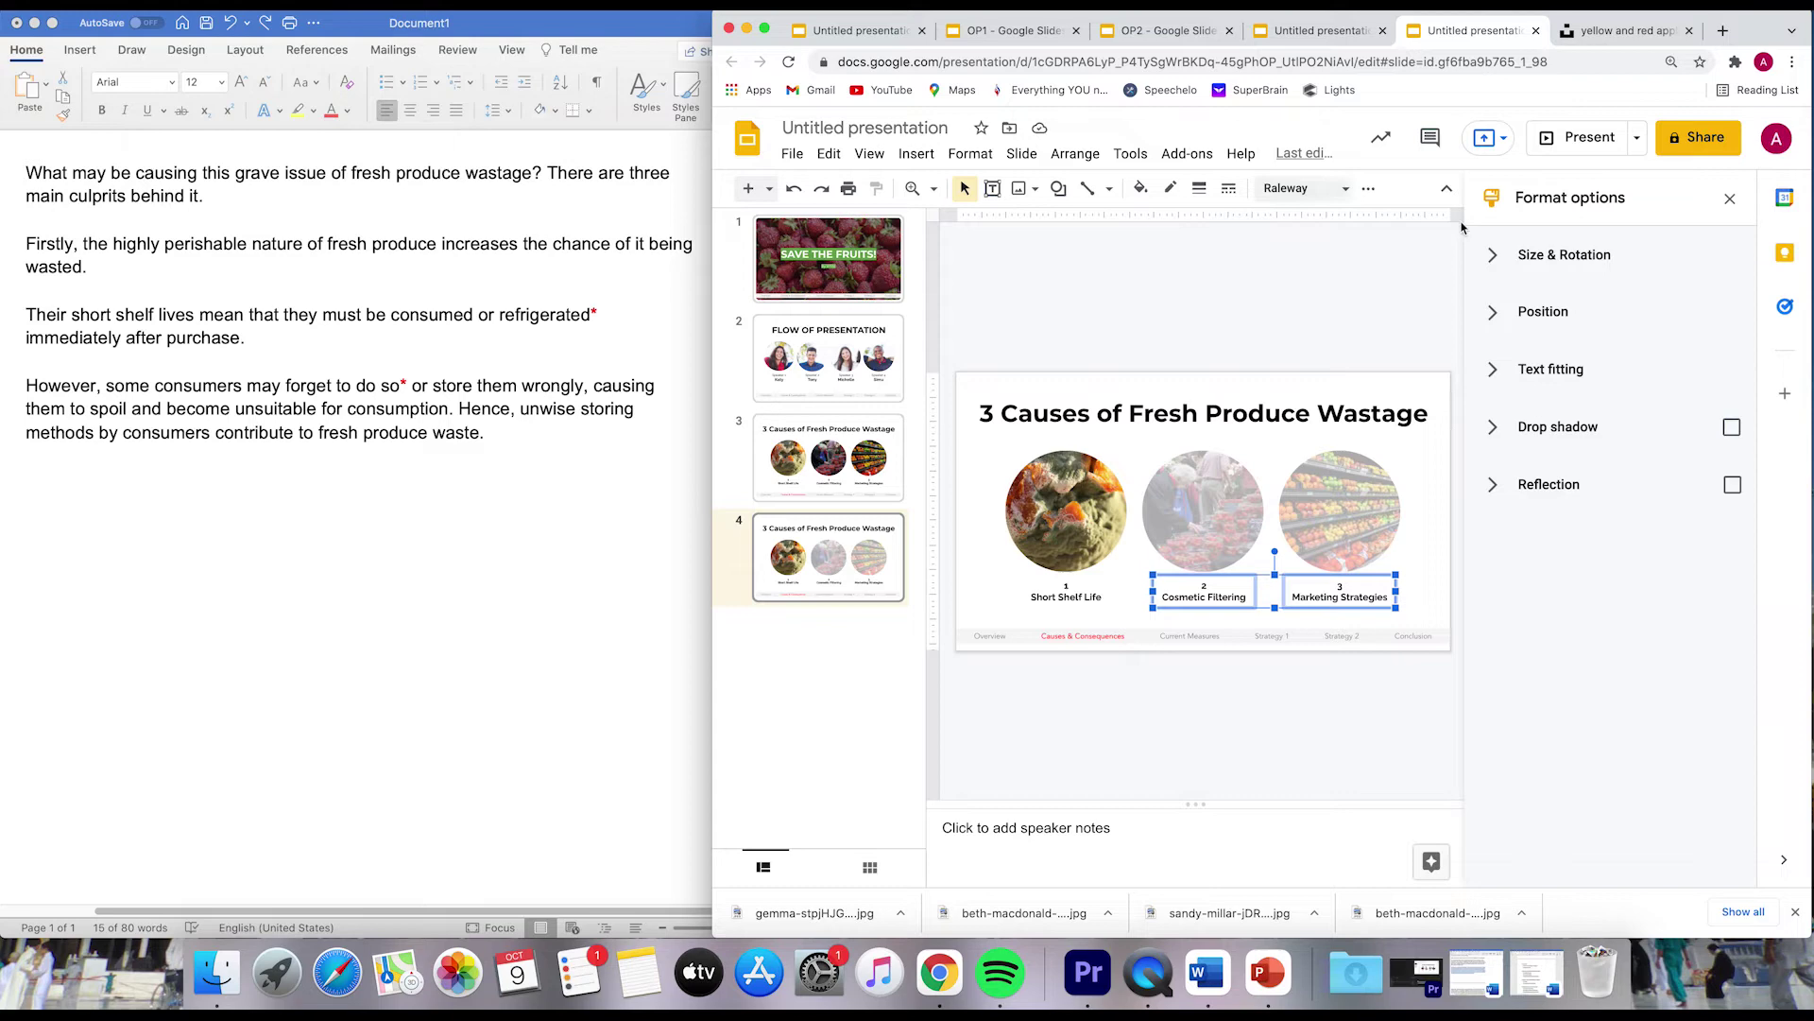
pyautogui.click(1730, 198)
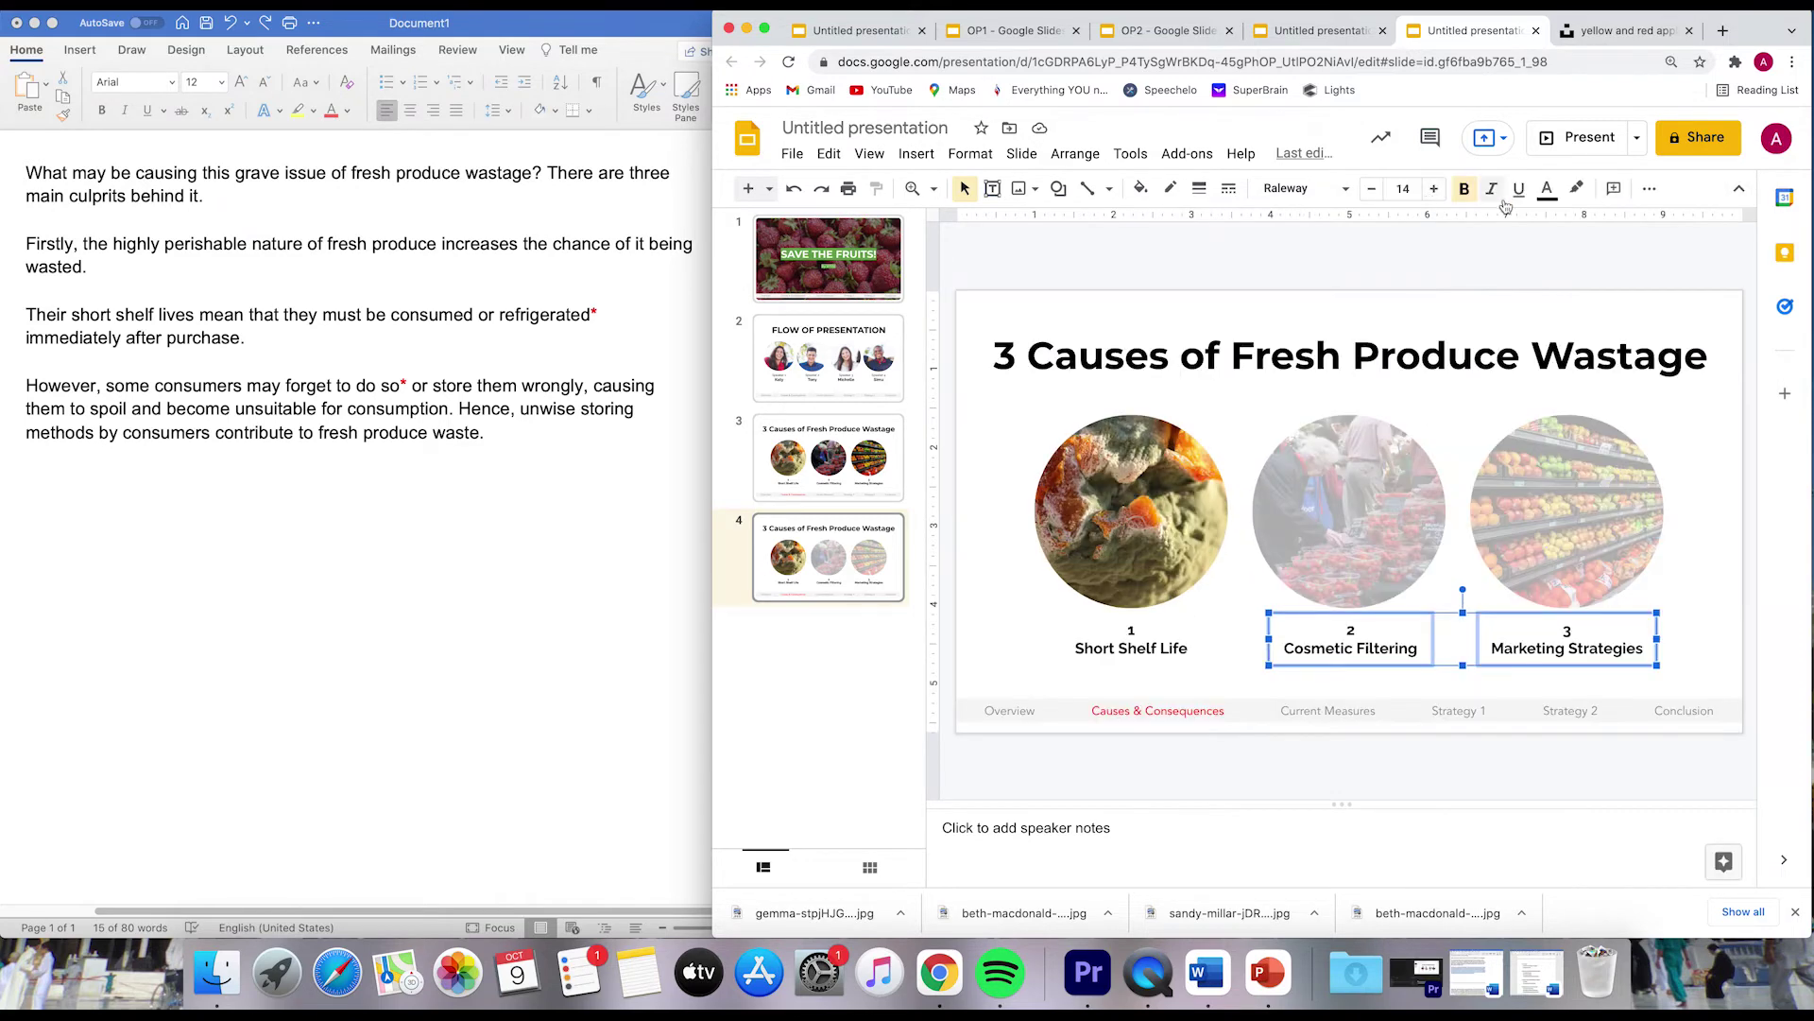
pyautogui.click(1547, 189)
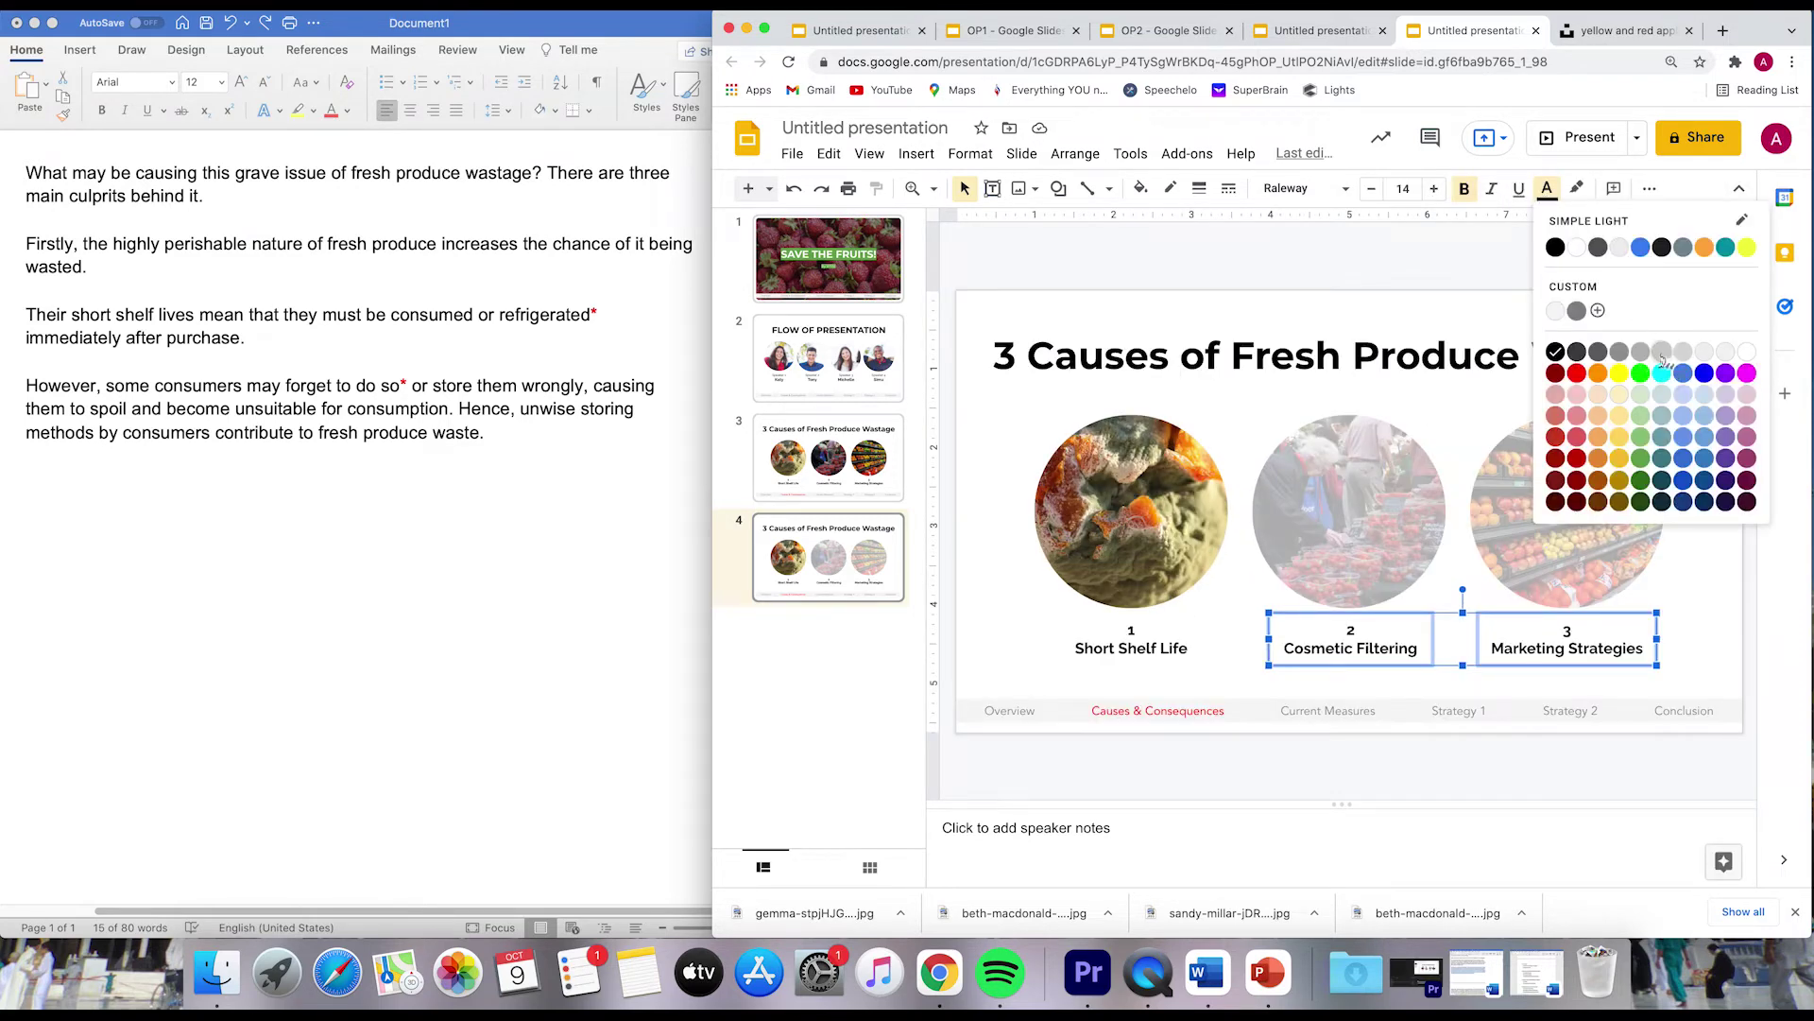
pyautogui.click(1672, 359)
pyautogui.click(1604, 298)
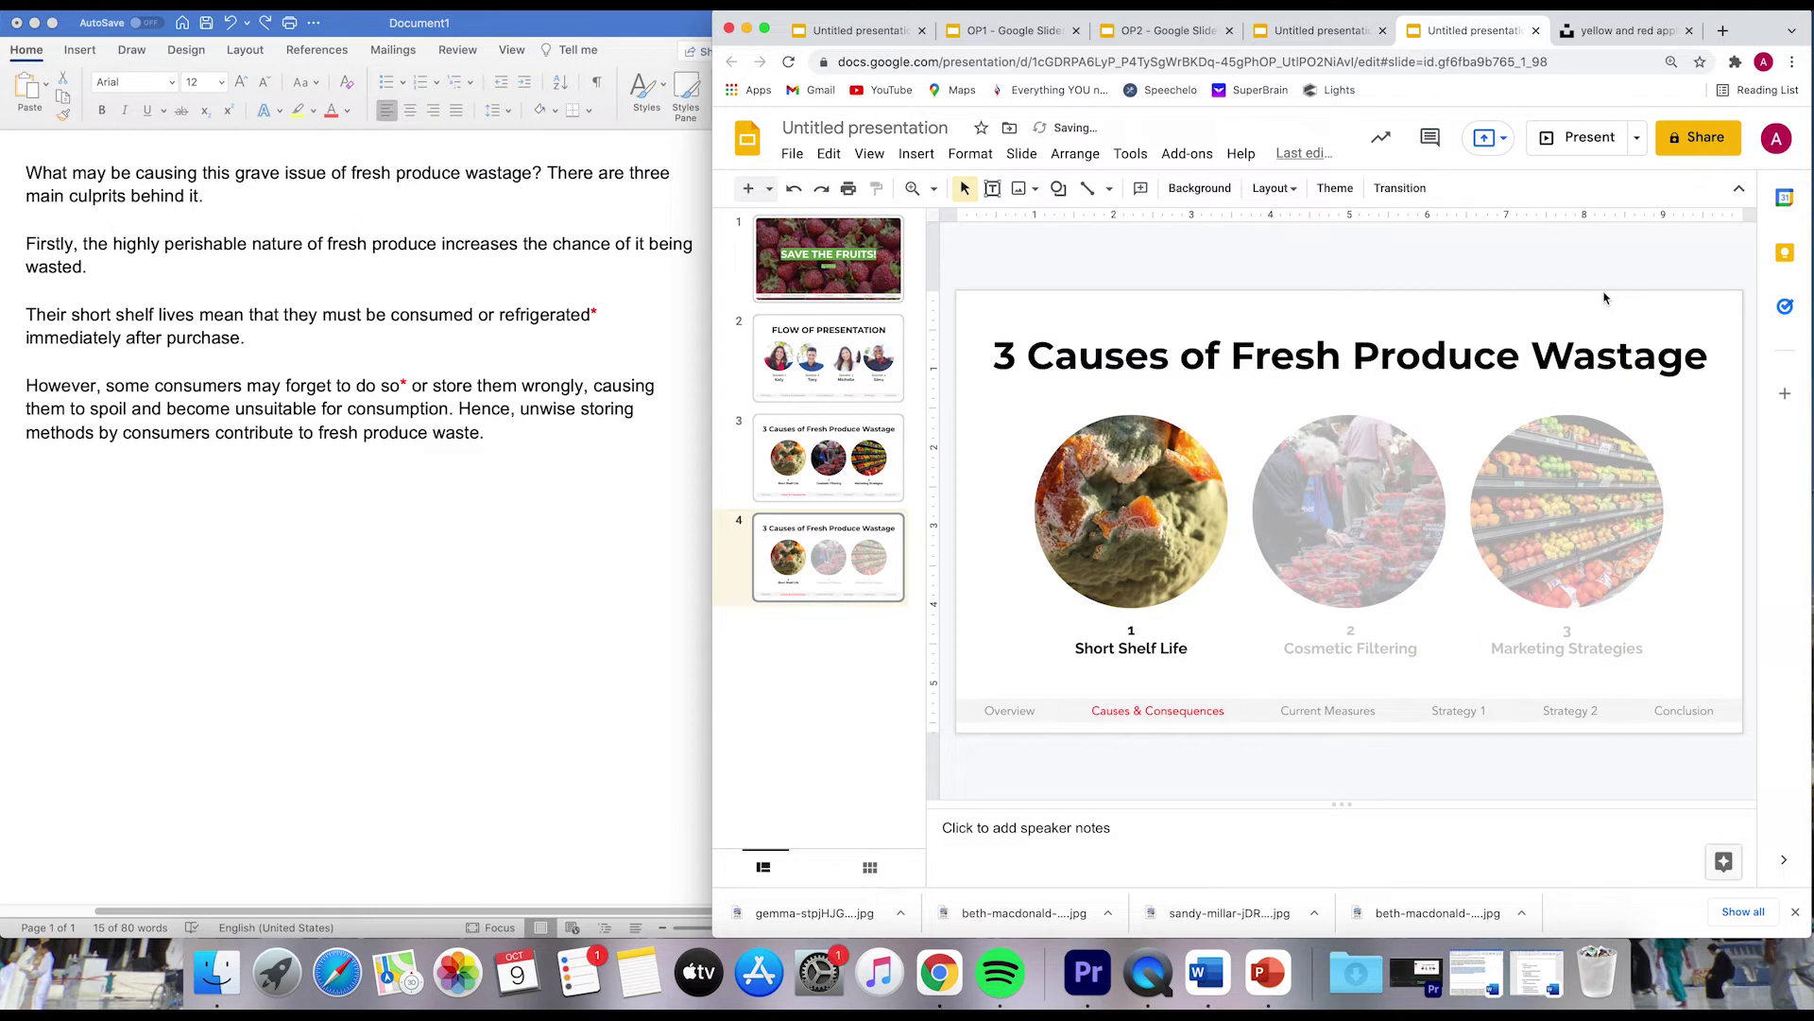
# Check the Short Shelf Life photo and caption against the Word script's sentence about short shelf lives and refrigeration.
pyautogui.click(1144, 500)
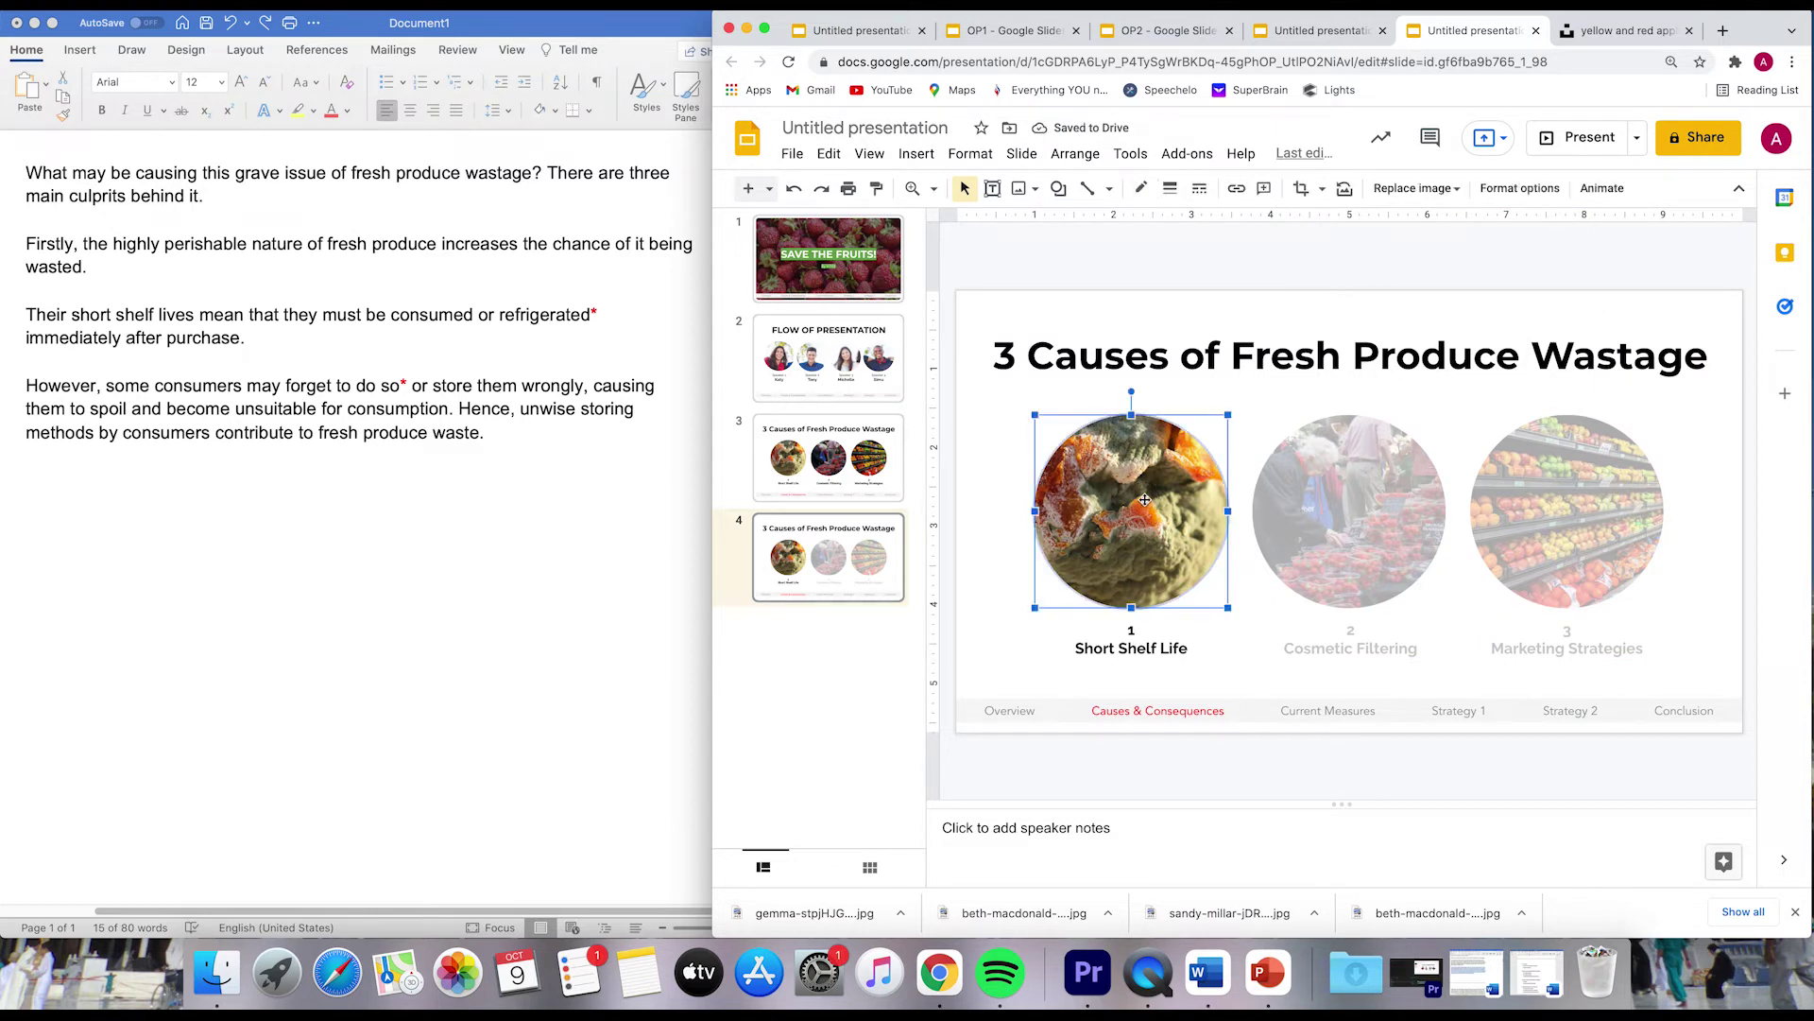
pyautogui.click(1150, 652)
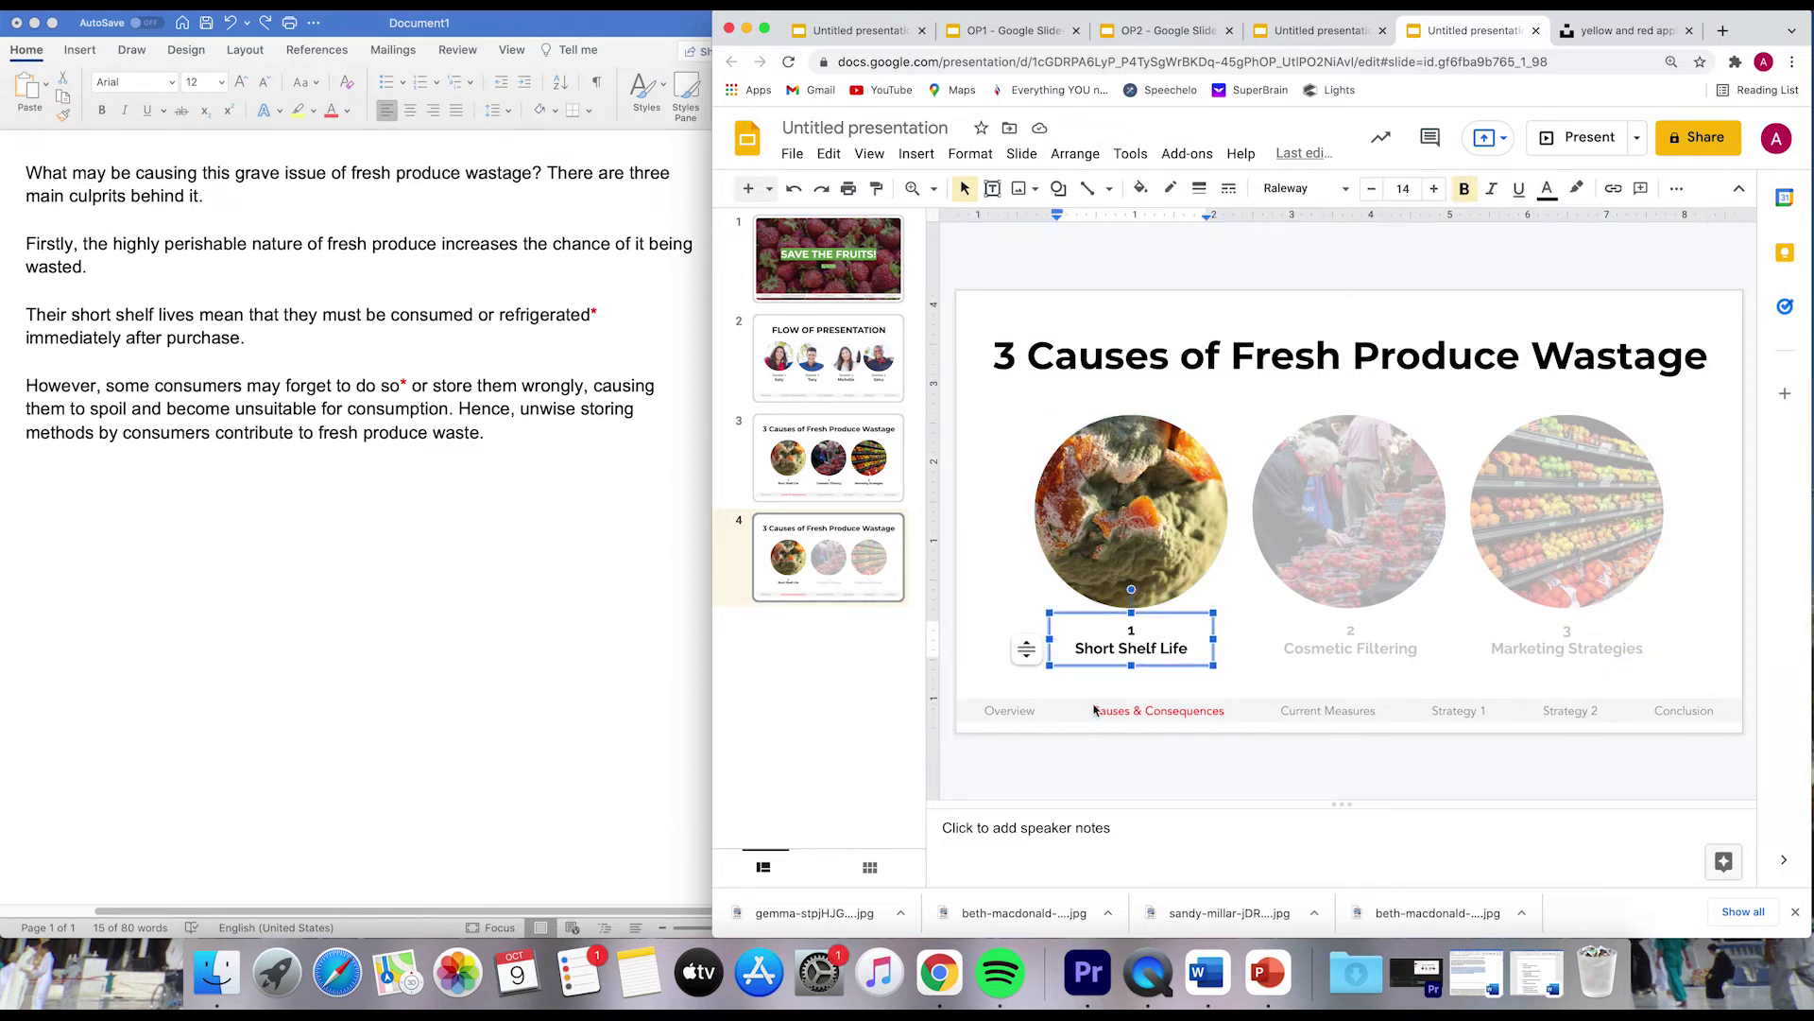
pyautogui.click(276, 362)
pyautogui.moveTo(26, 317); pyautogui.dragTo(265, 333)
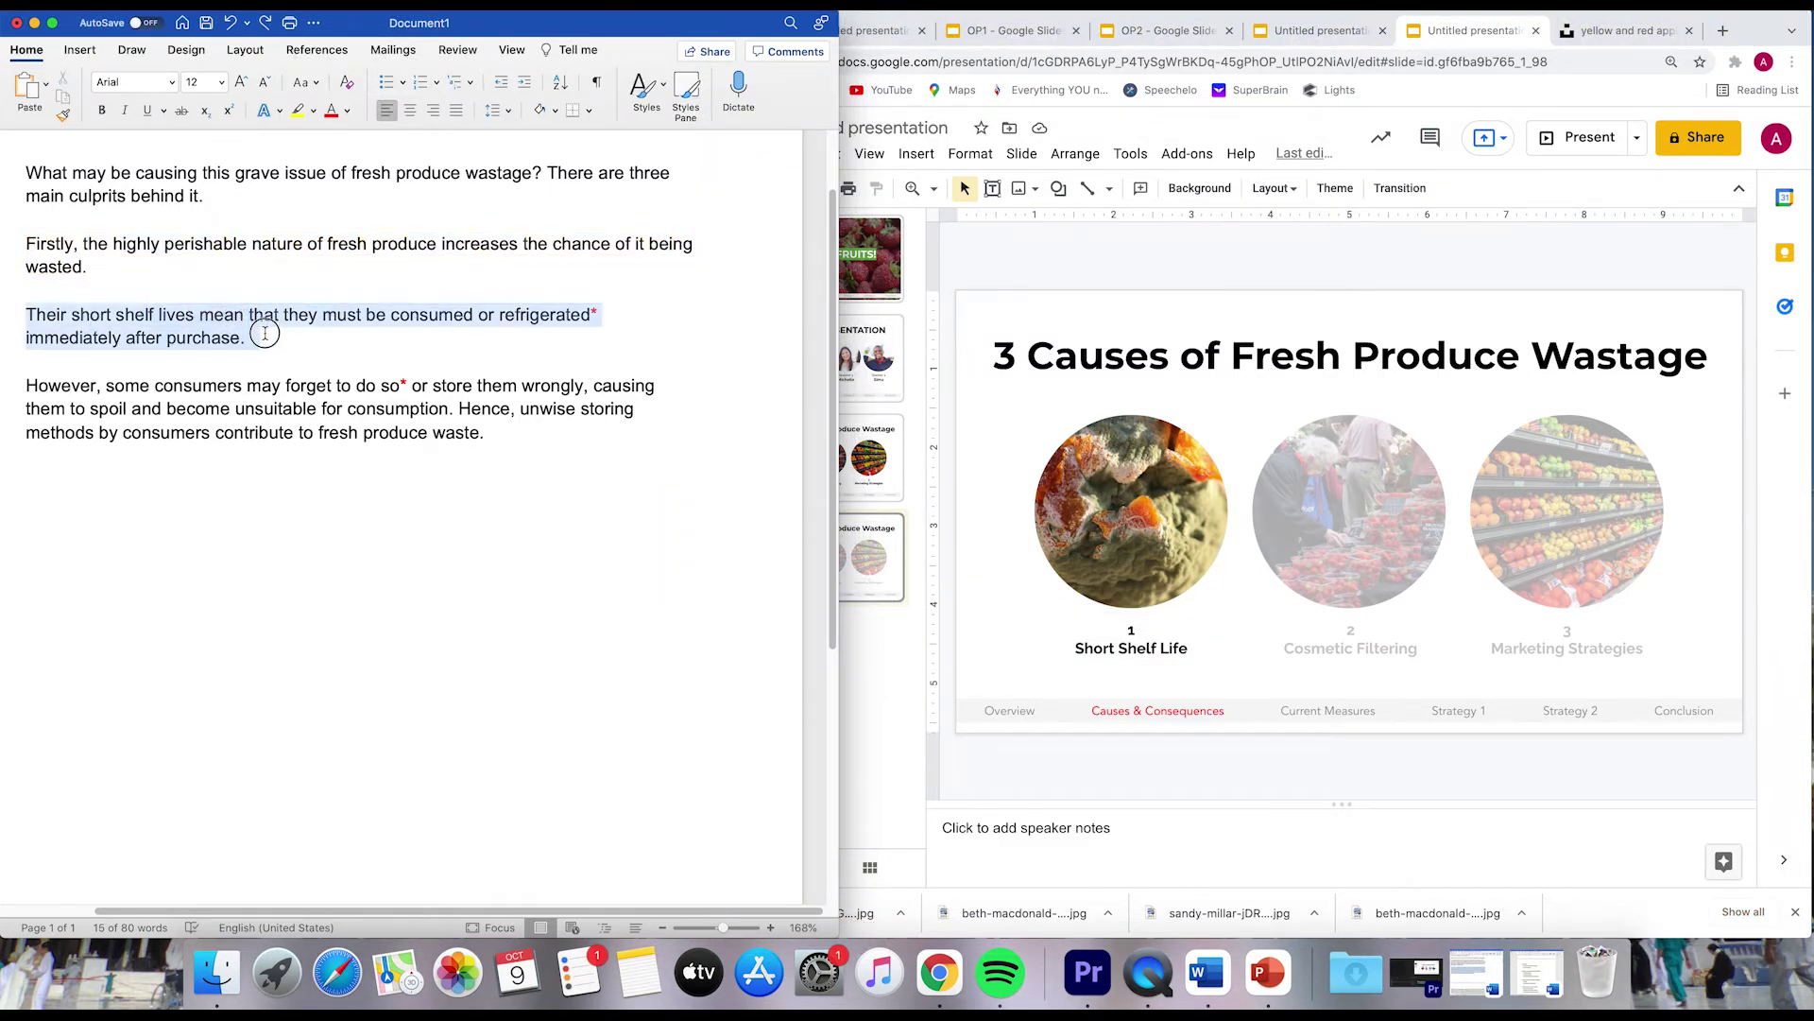
pyautogui.click(267, 337)
pyautogui.click(986, 298)
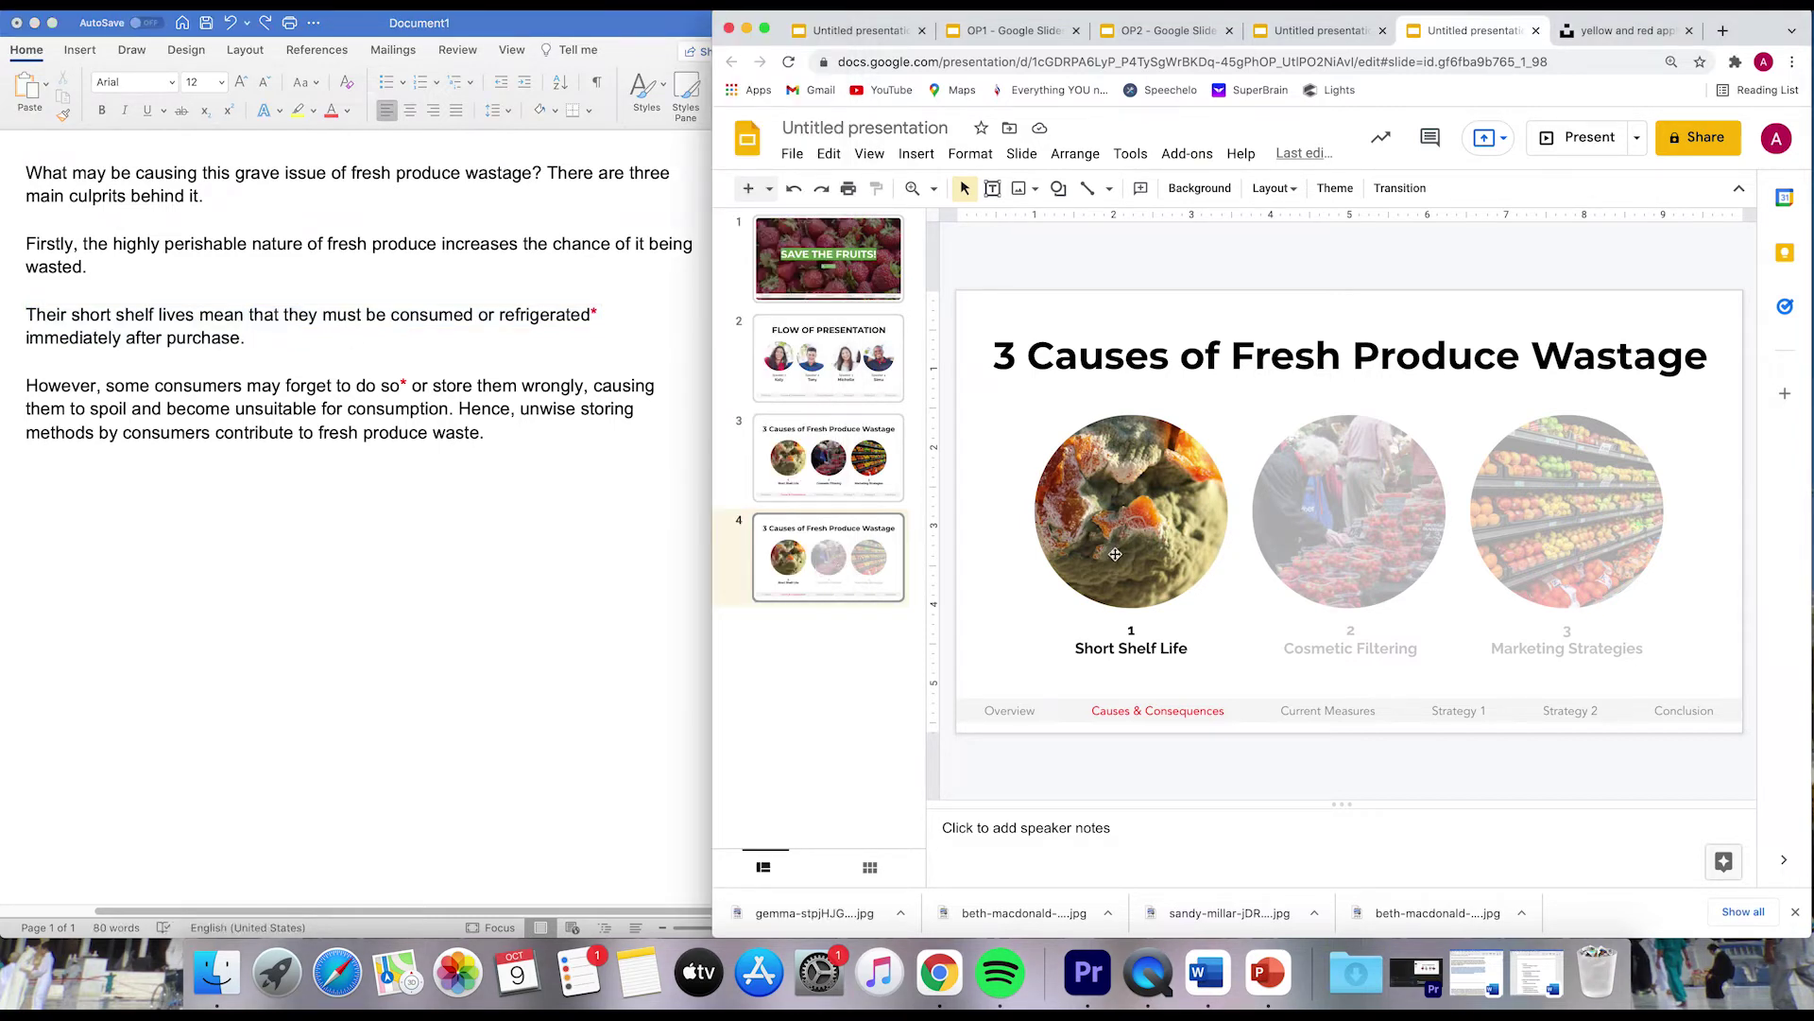
pyautogui.click(1125, 586)
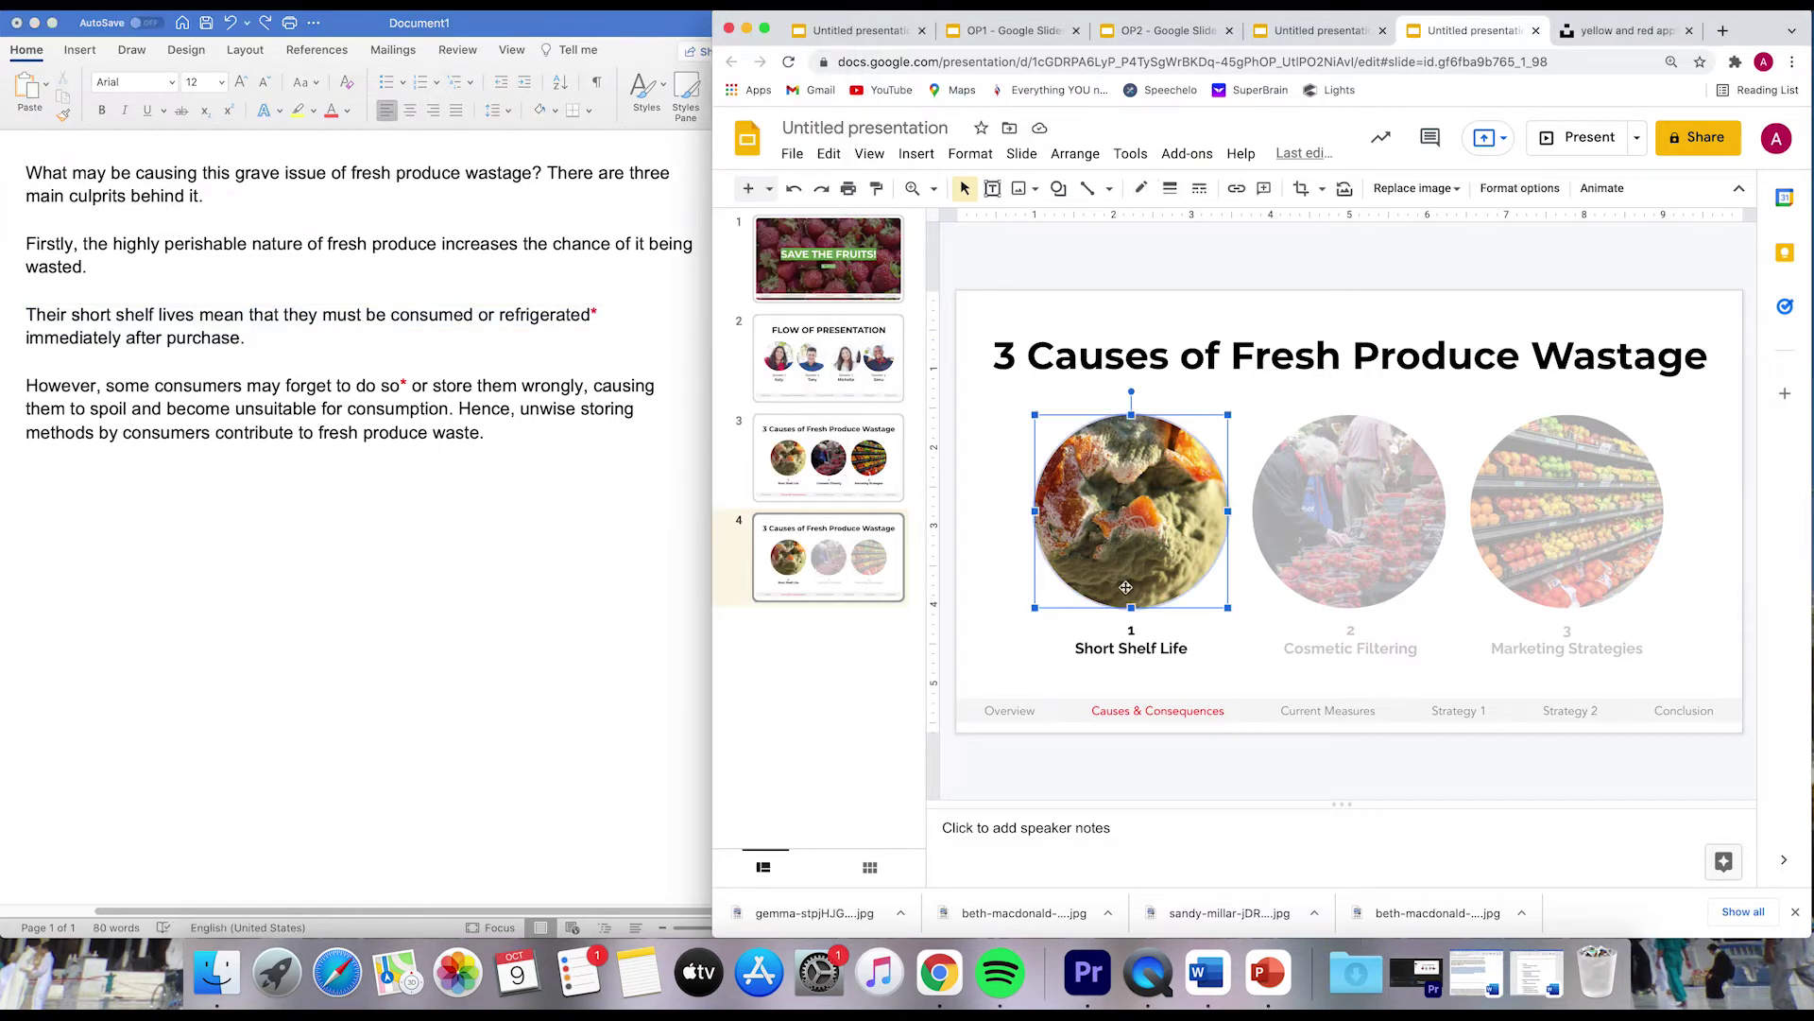
# Duplicate slide 4 and delete the "3 Causes of Fresh Produce Wastage" title from the copy.
pyautogui.click(836, 572)
pyautogui.press('super+d')
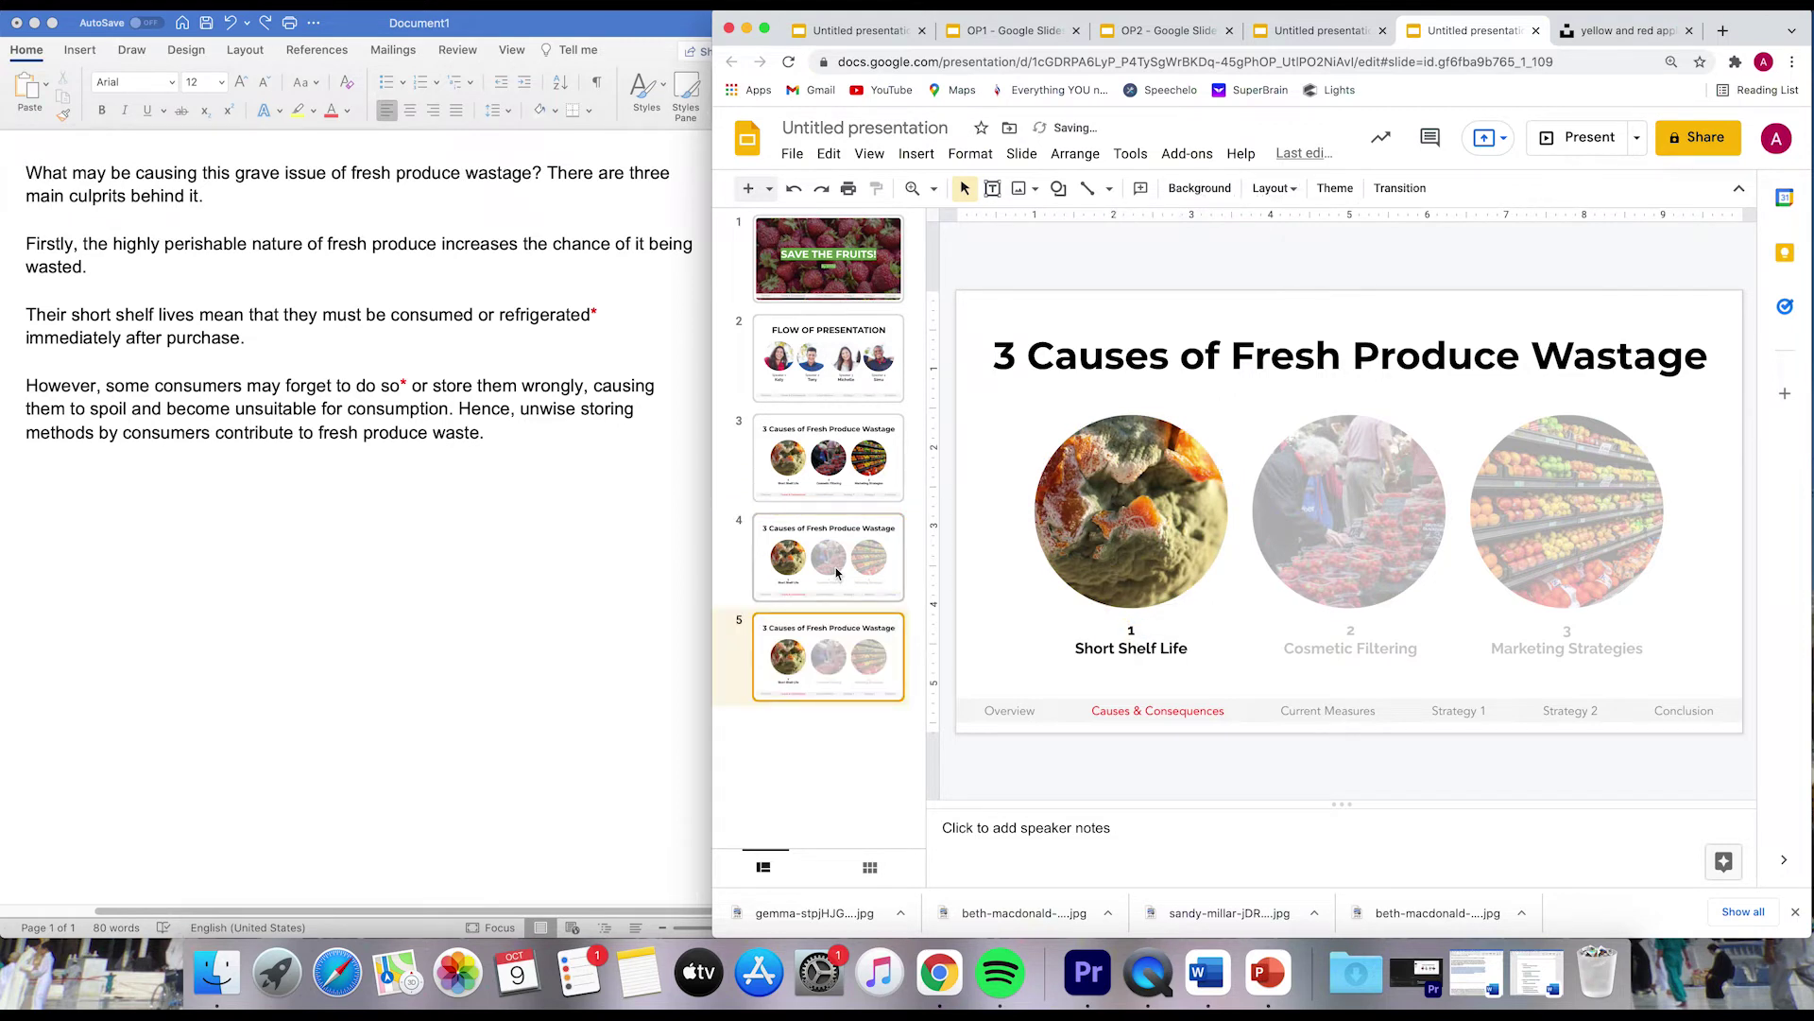
pyautogui.click(1122, 365)
pyautogui.click(1086, 386)
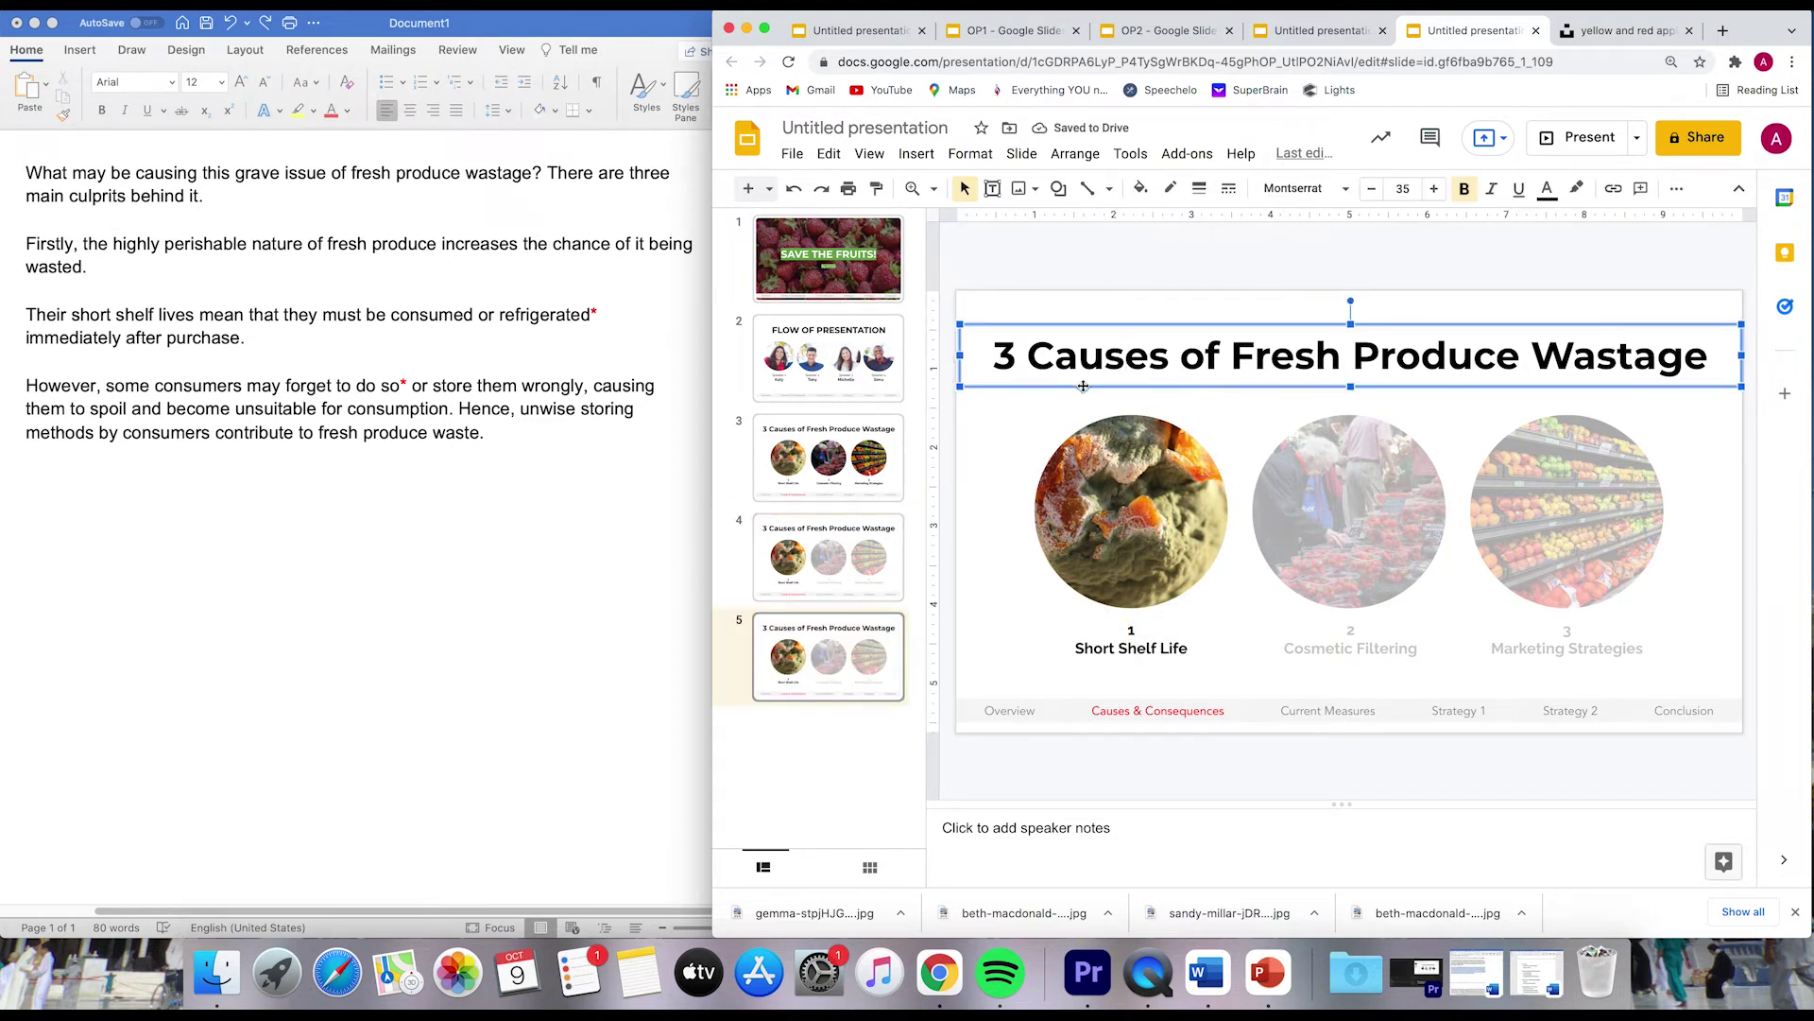
pyautogui.press('BackSpace')
# Shrink the Short Shelf Life photo to a small circle and place it in the upper-left corner of slide 5.
pyautogui.click(1134, 529)
pyautogui.click(1162, 655)
pyautogui.click(1145, 531)
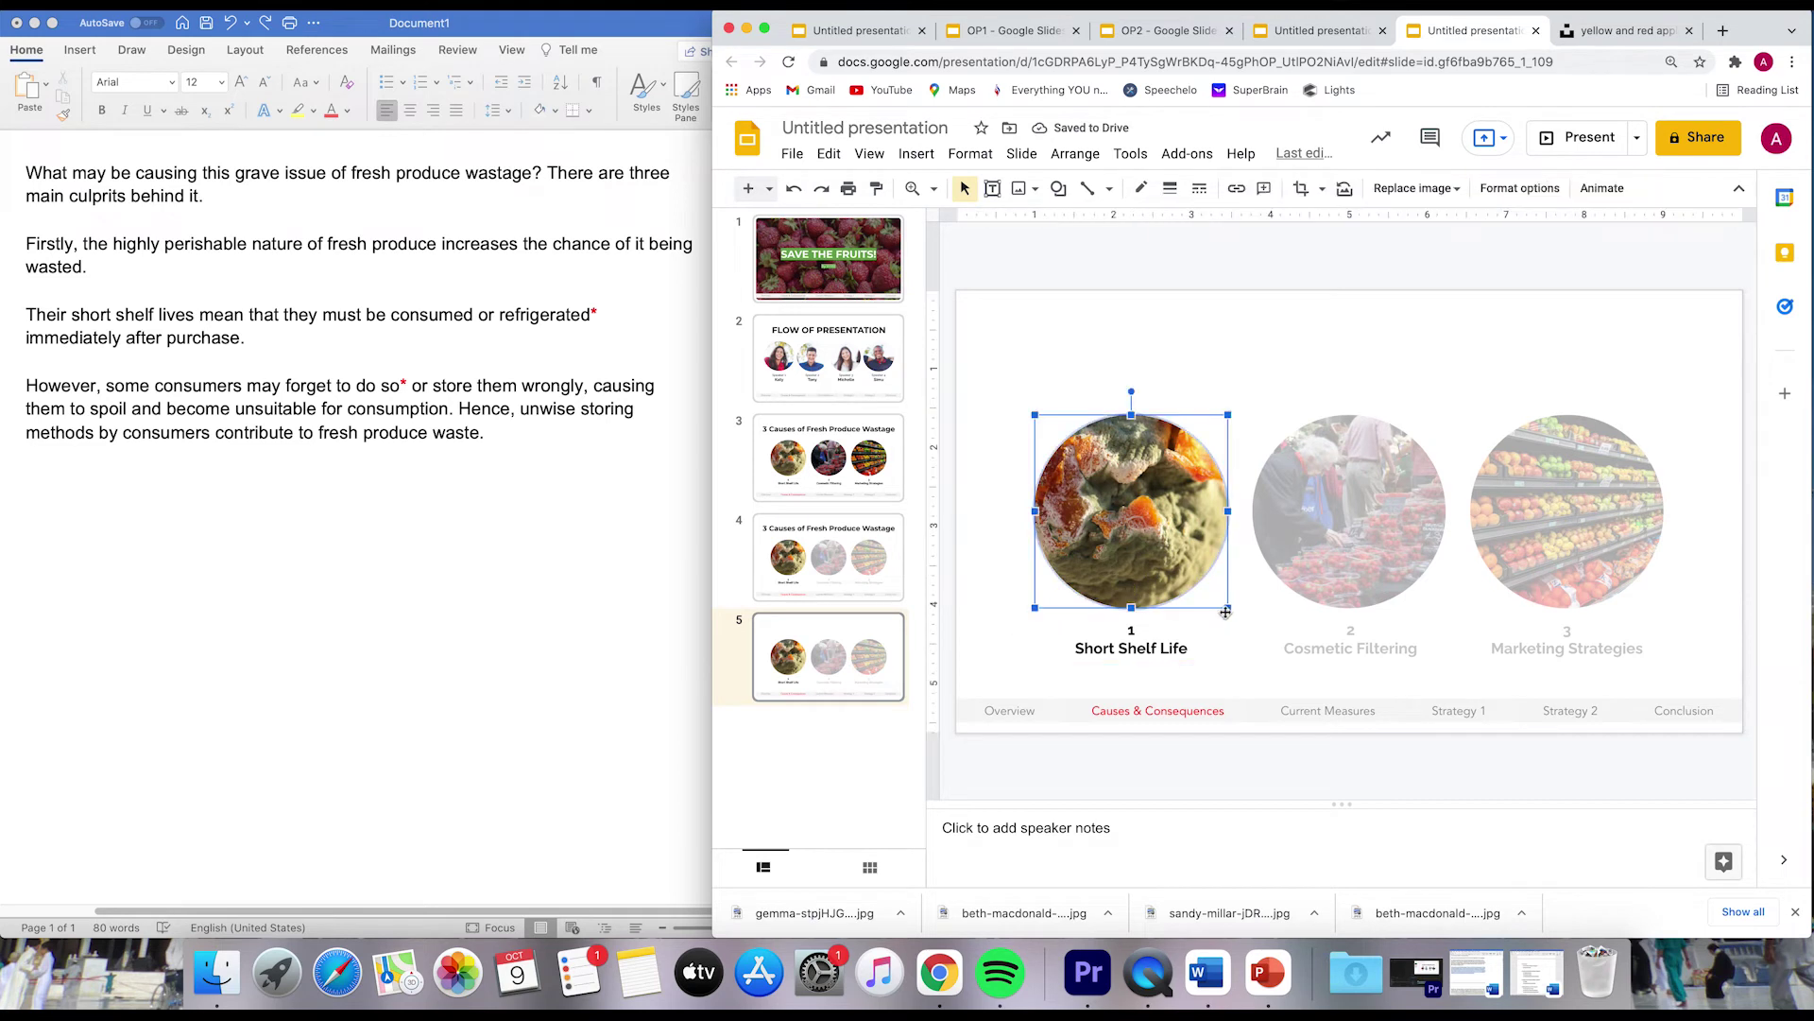
pyautogui.moveTo(1228, 608); pyautogui.dragTo(1011, 345)
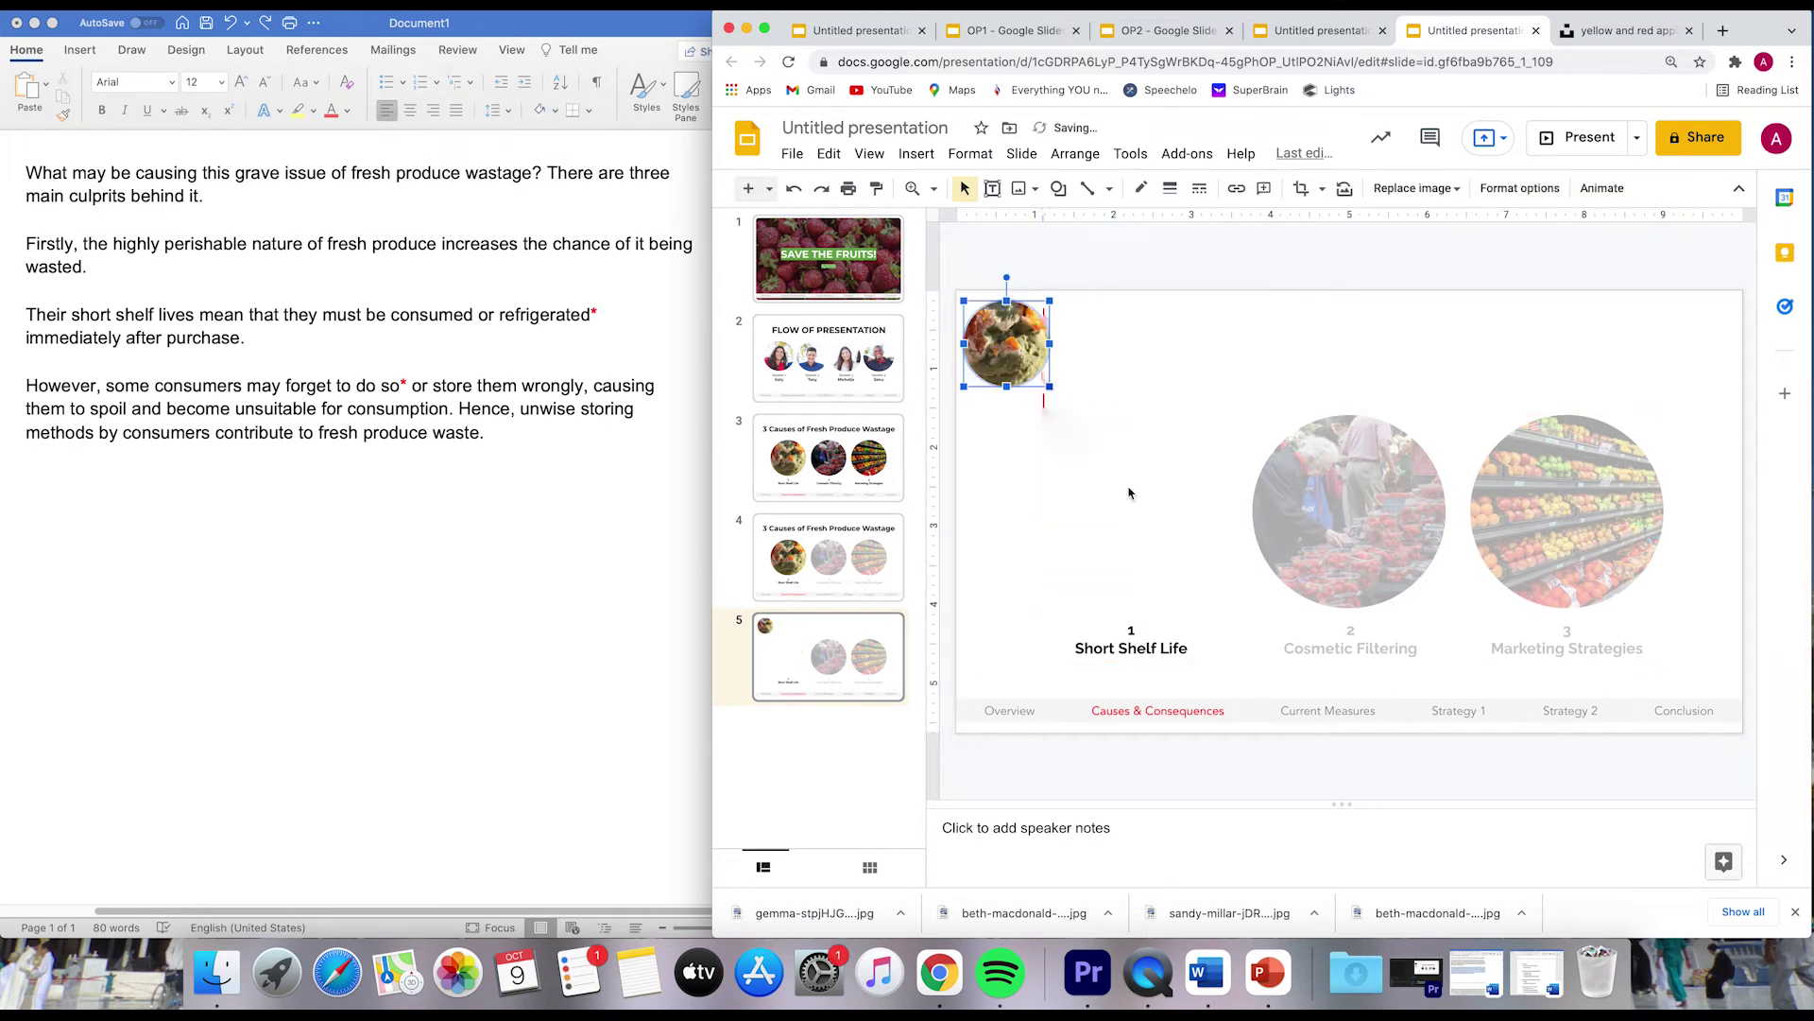
pyautogui.click(1161, 652)
pyautogui.click(1043, 382)
pyautogui.moveTo(1044, 382); pyautogui.dragTo(1032, 368)
# Rewrite the Short Shelf Life caption on slide 5 as "Cause 1: Short Shelf Life" and widen its text box to fit one line.
pyautogui.click(1149, 650)
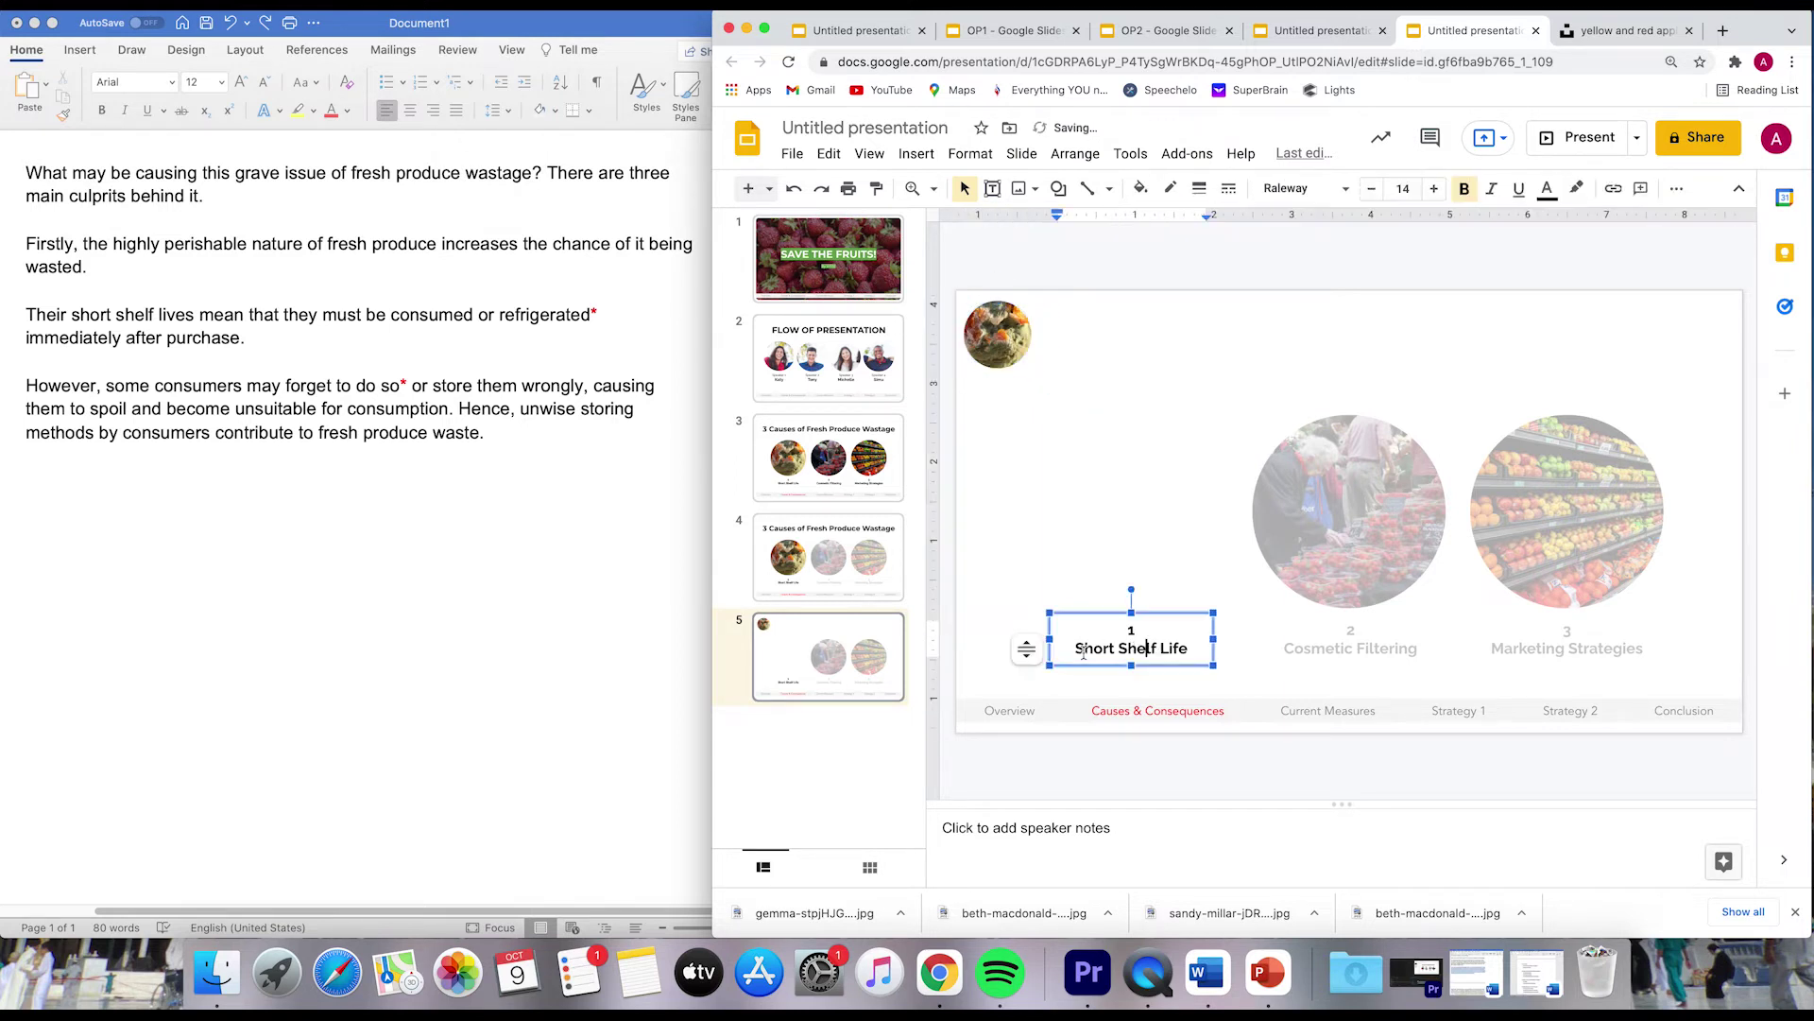
pyautogui.press('super+shift+l')
pyautogui.press('BackSpace')
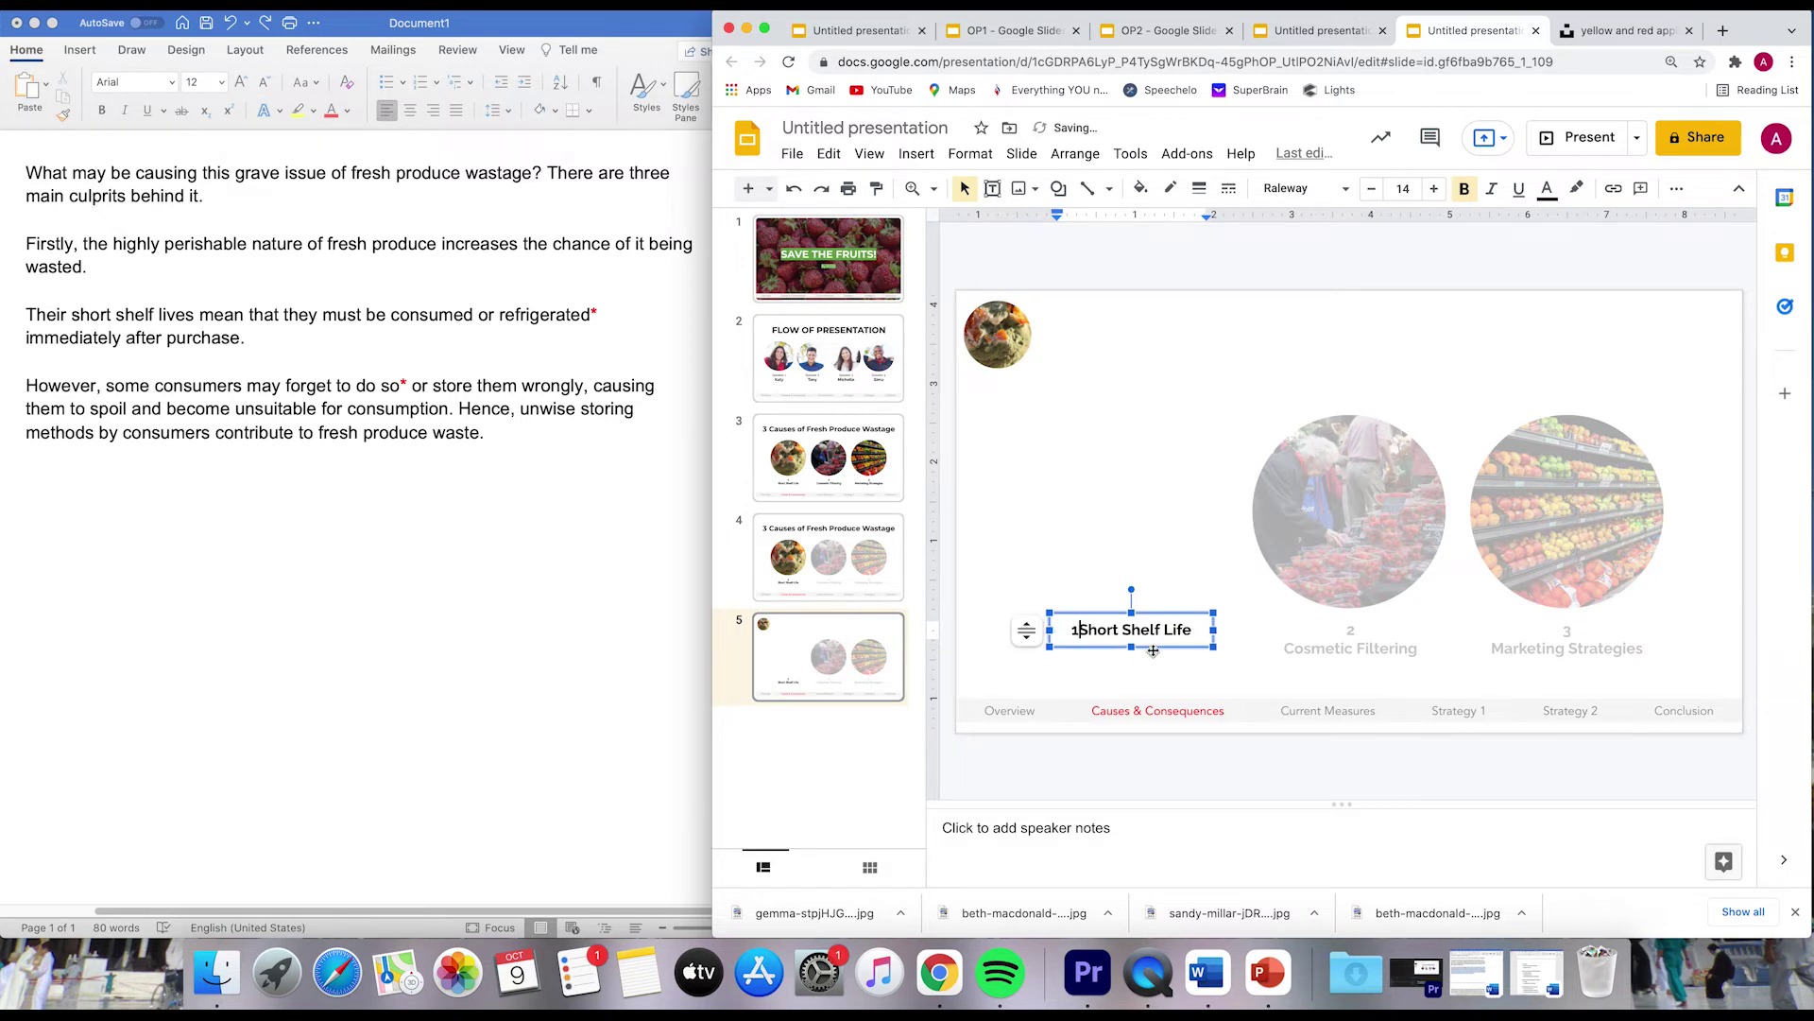
pyautogui.press('Left')
pyautogui.write('Cause')
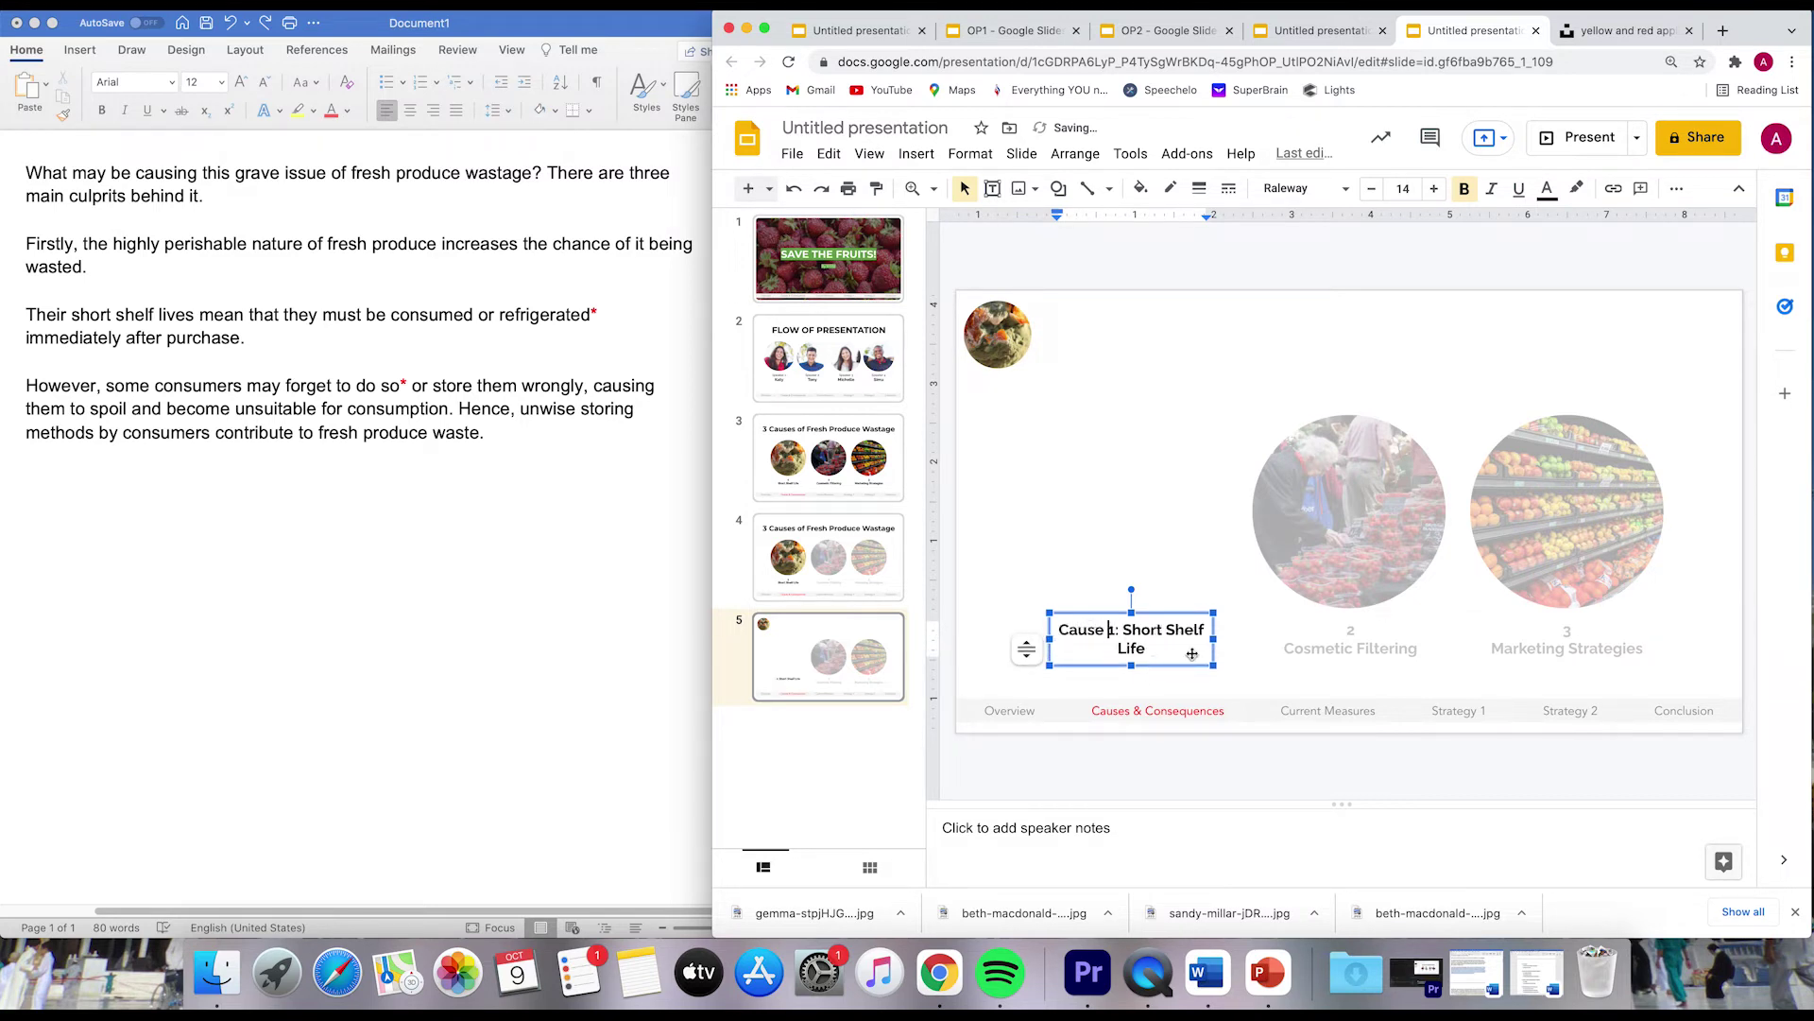
pyautogui.moveTo(1214, 640); pyautogui.dragTo(1317, 640)
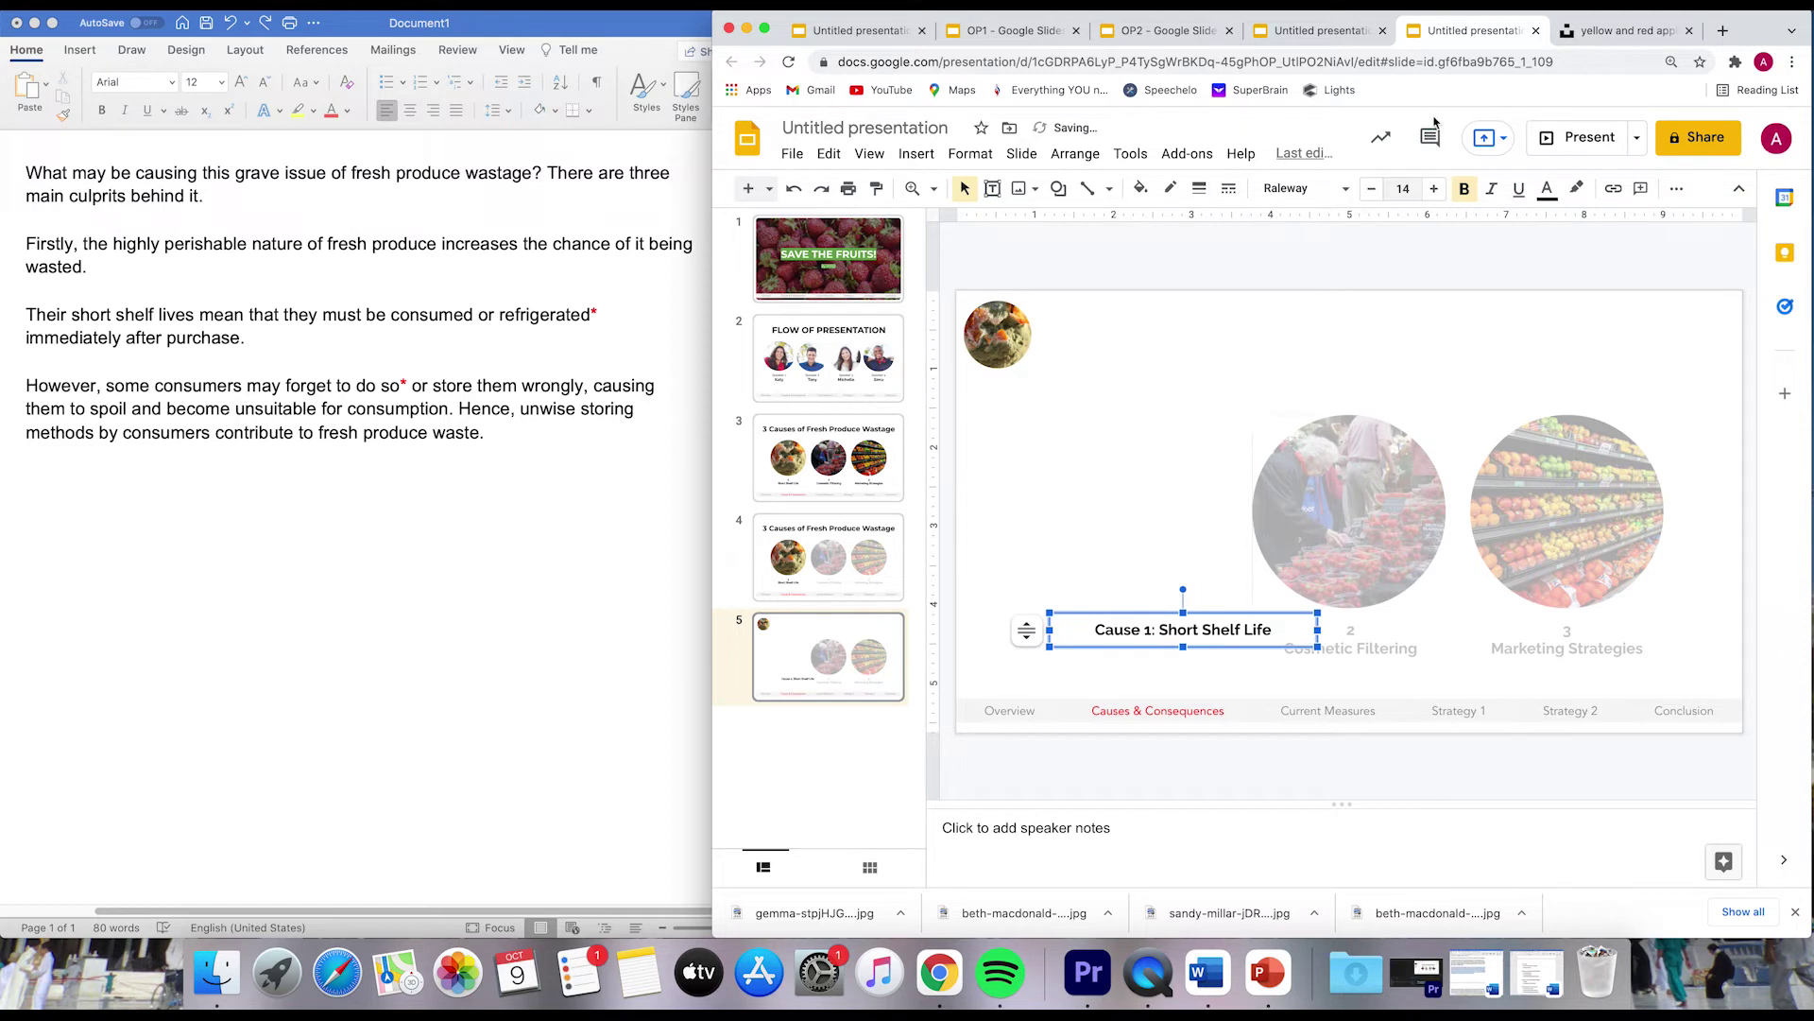
# Left-align the "Cause 1: Short Shelf Life" text and move it beside the small circular photo as the slide heading.
pyautogui.click(1676, 188)
pyautogui.click(1282, 224)
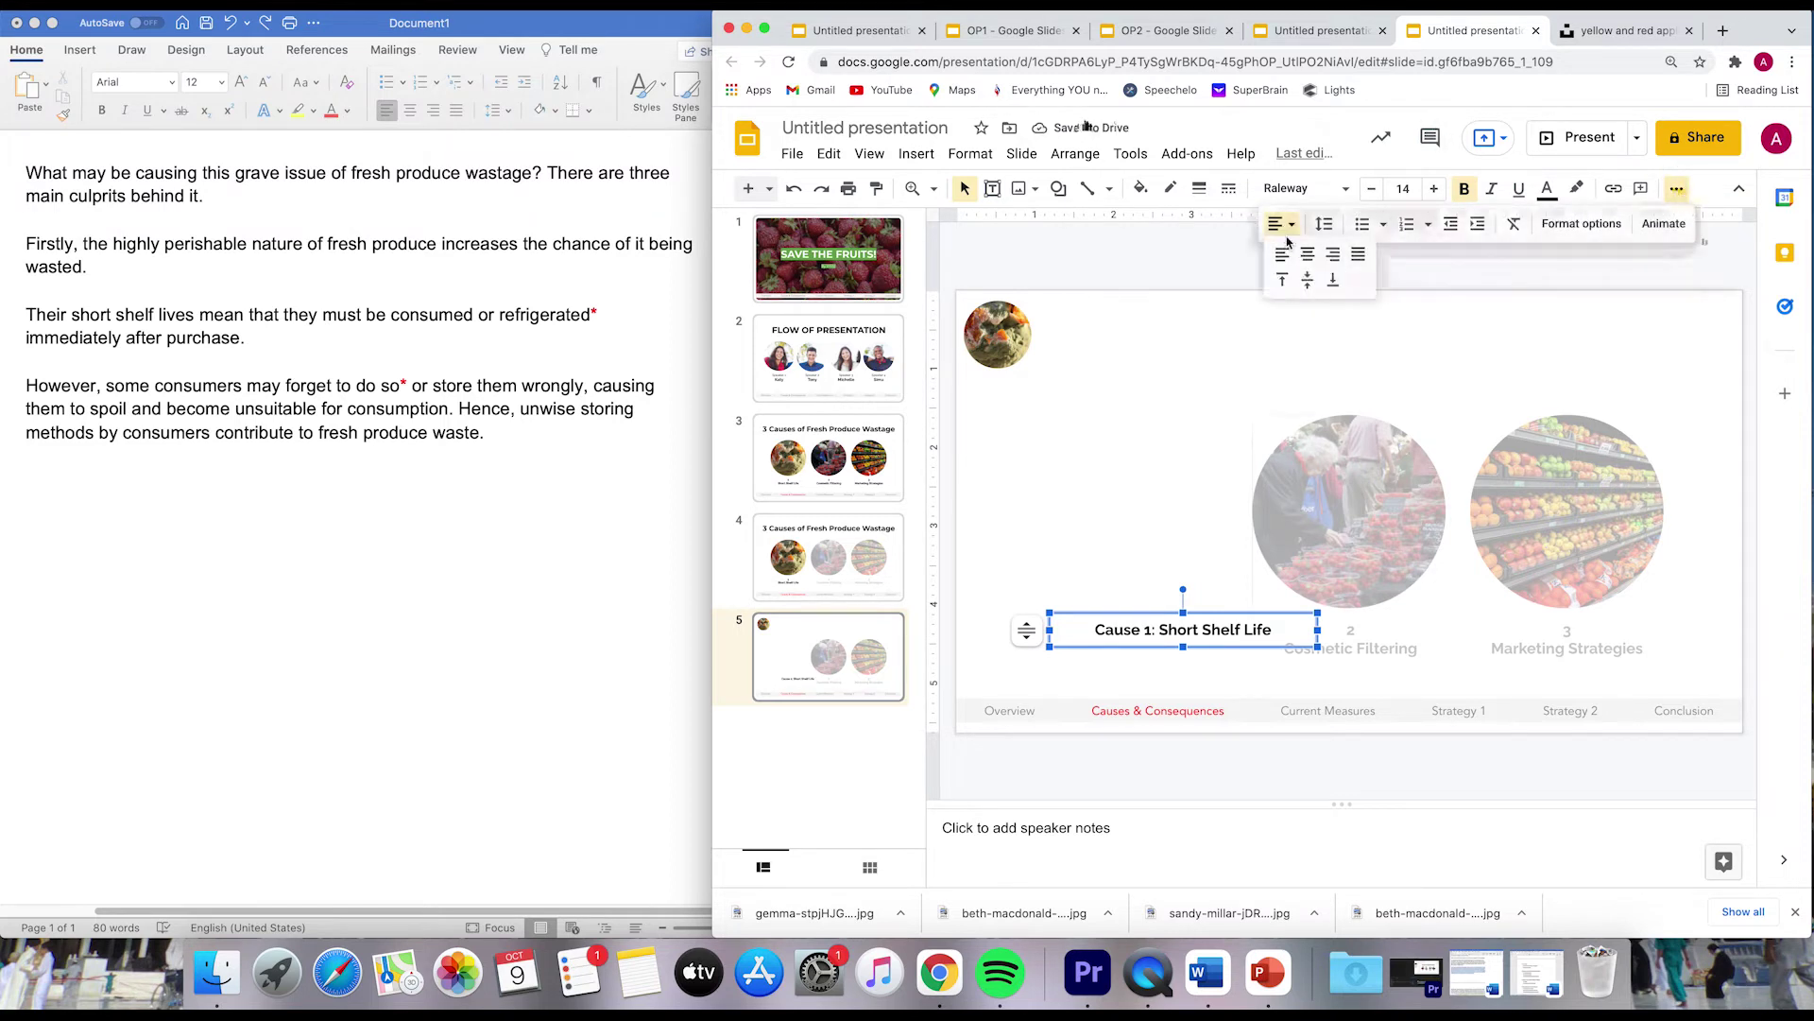
pyautogui.click(1282, 251)
pyautogui.moveTo(1222, 647); pyautogui.dragTo(1210, 347)
pyautogui.click(1143, 420)
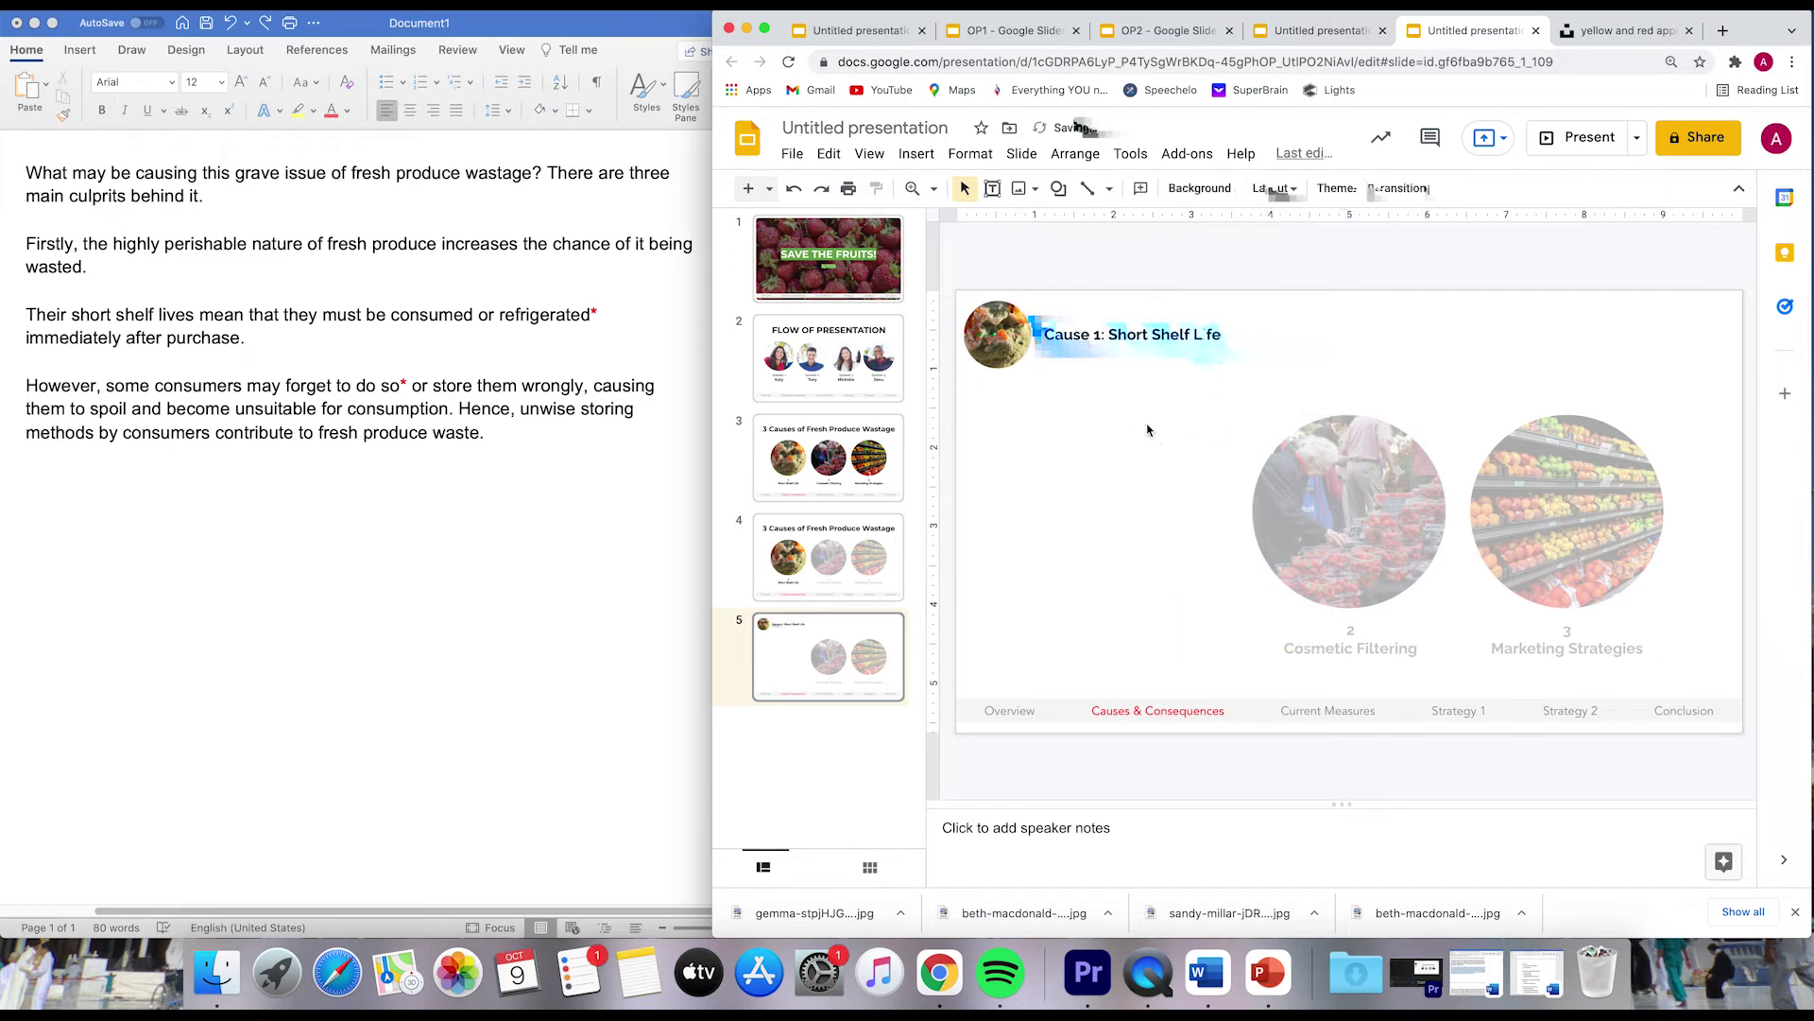
# Set the "Cause 1: Short Shelf Life" heading to font size 20 and widen its text box.
pyautogui.click(1102, 337)
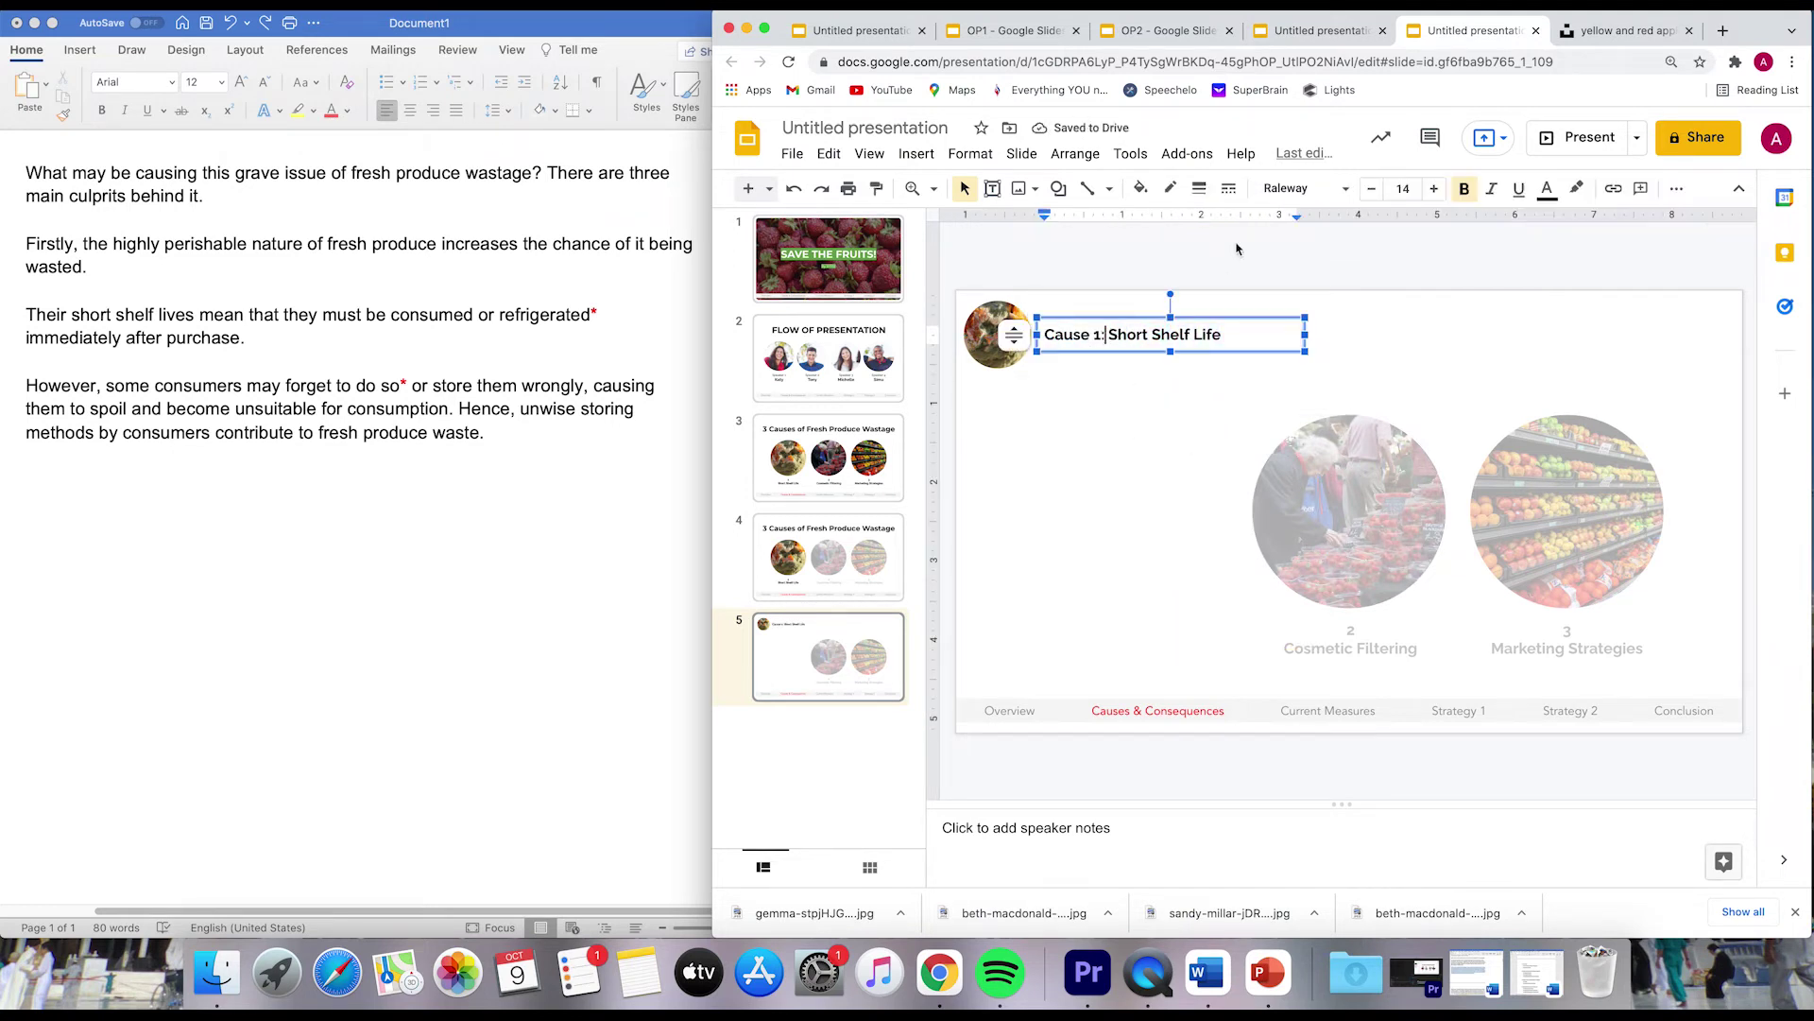
pyautogui.press('super+a')
pyautogui.click(1413, 189)
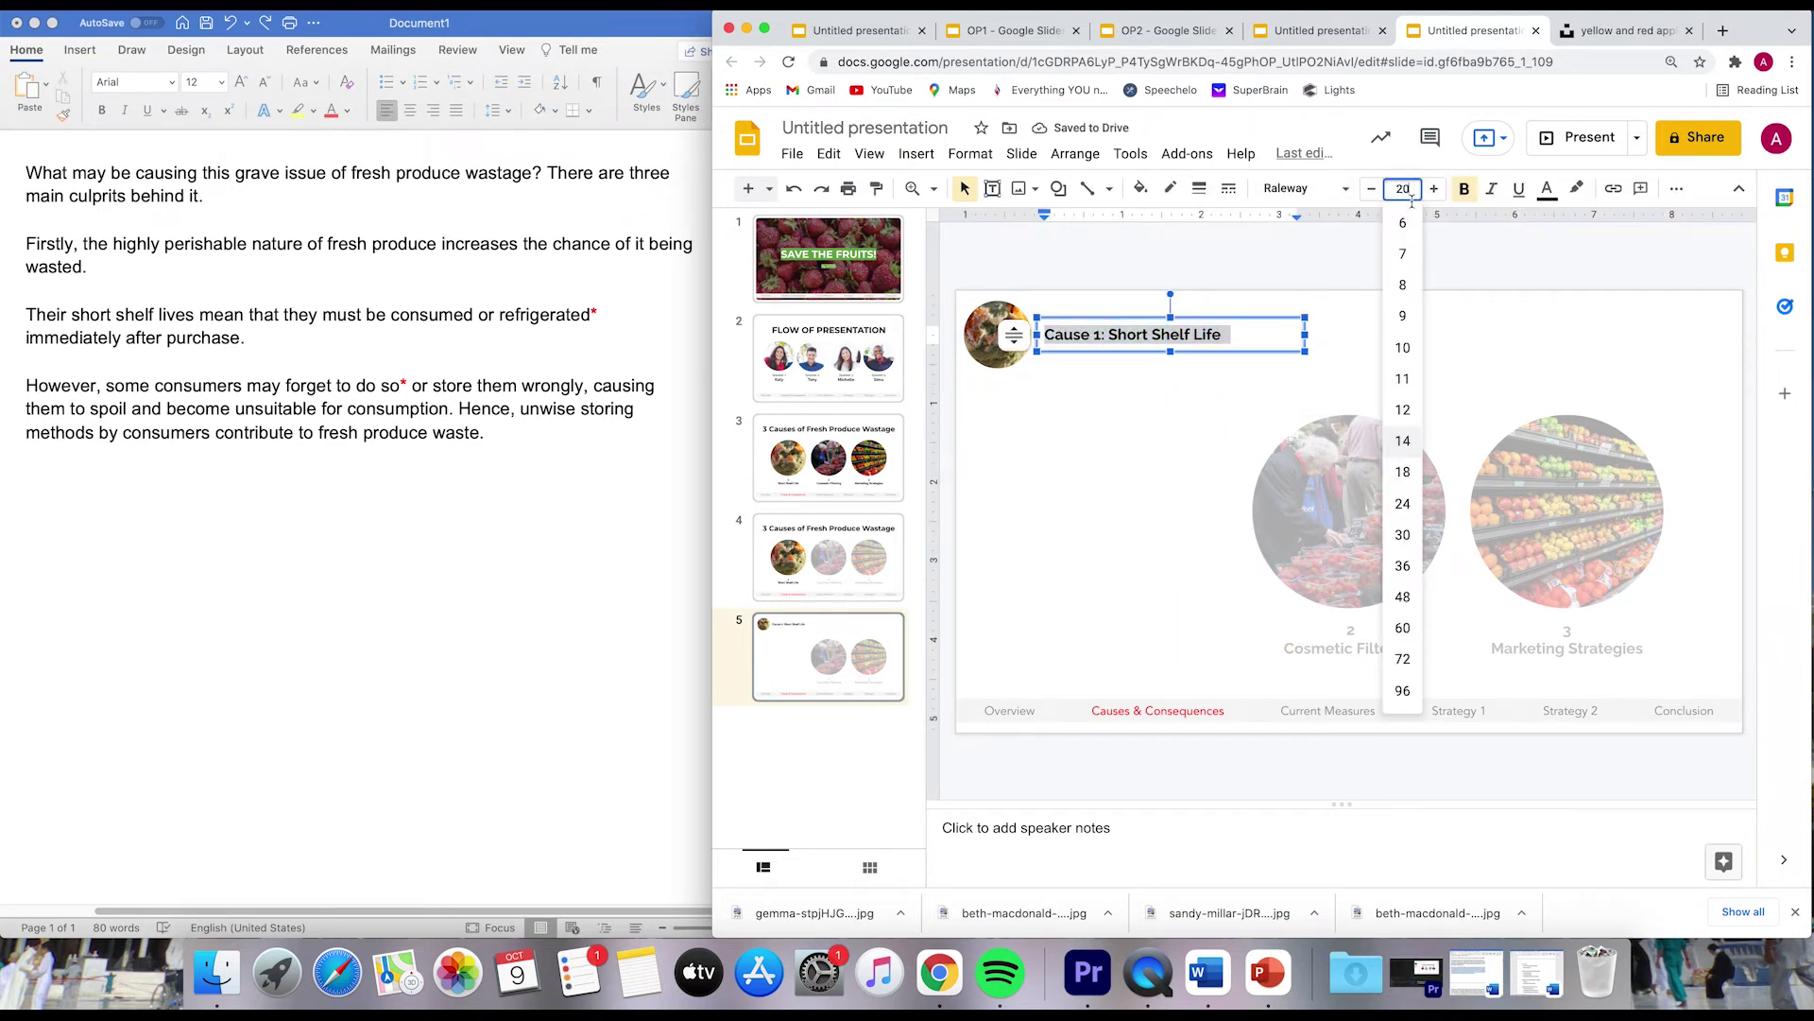
pyautogui.write('20')
pyautogui.press('Return')
pyautogui.moveTo(1306, 353); pyautogui.dragTo(1390, 352)
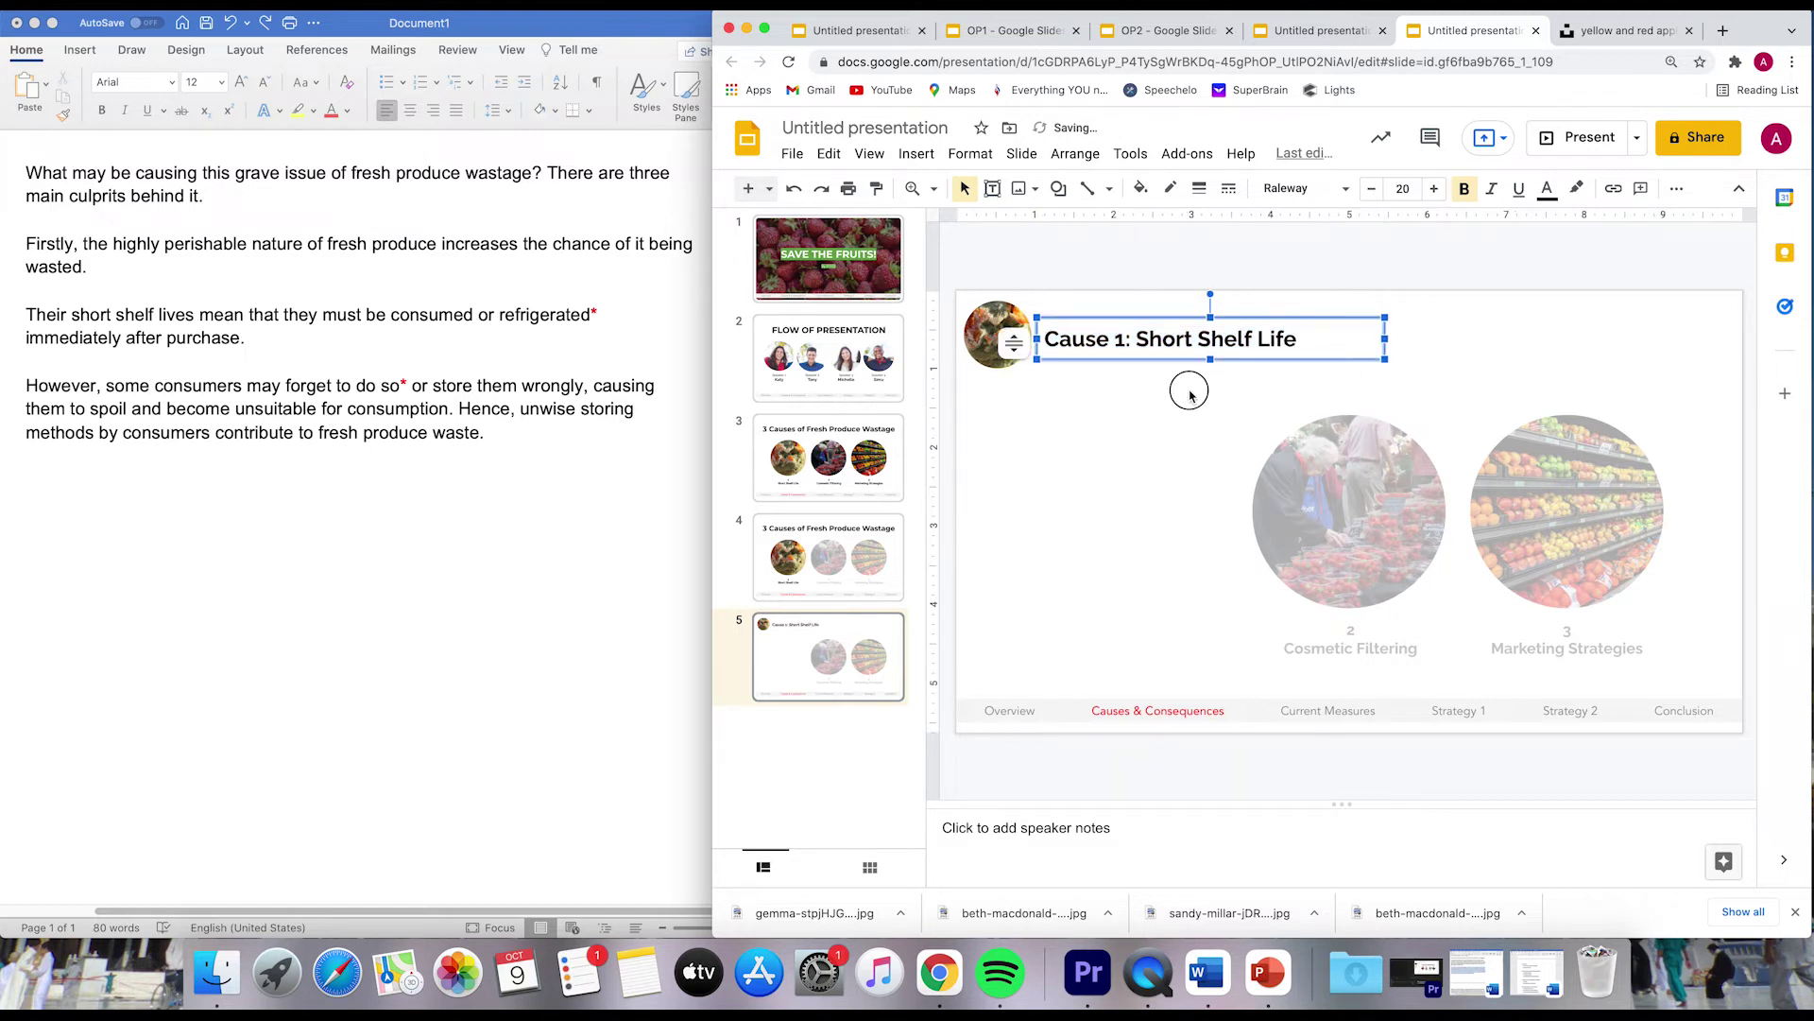
# Delete the faded Cosmetic Filtering and Marketing Strategies photos together with their captions from slide 5.
pyautogui.click(1186, 388)
pyautogui.click(1418, 486)
pyautogui.keyDown('shift'); pyautogui.click(1483, 524); pyautogui.keyUp('shift')
pyautogui.keyDown('shift'); pyautogui.click(1550, 648); pyautogui.keyUp('shift')
pyautogui.keyDown('shift'); pyautogui.click(1364, 643); pyautogui.keyUp('shift')
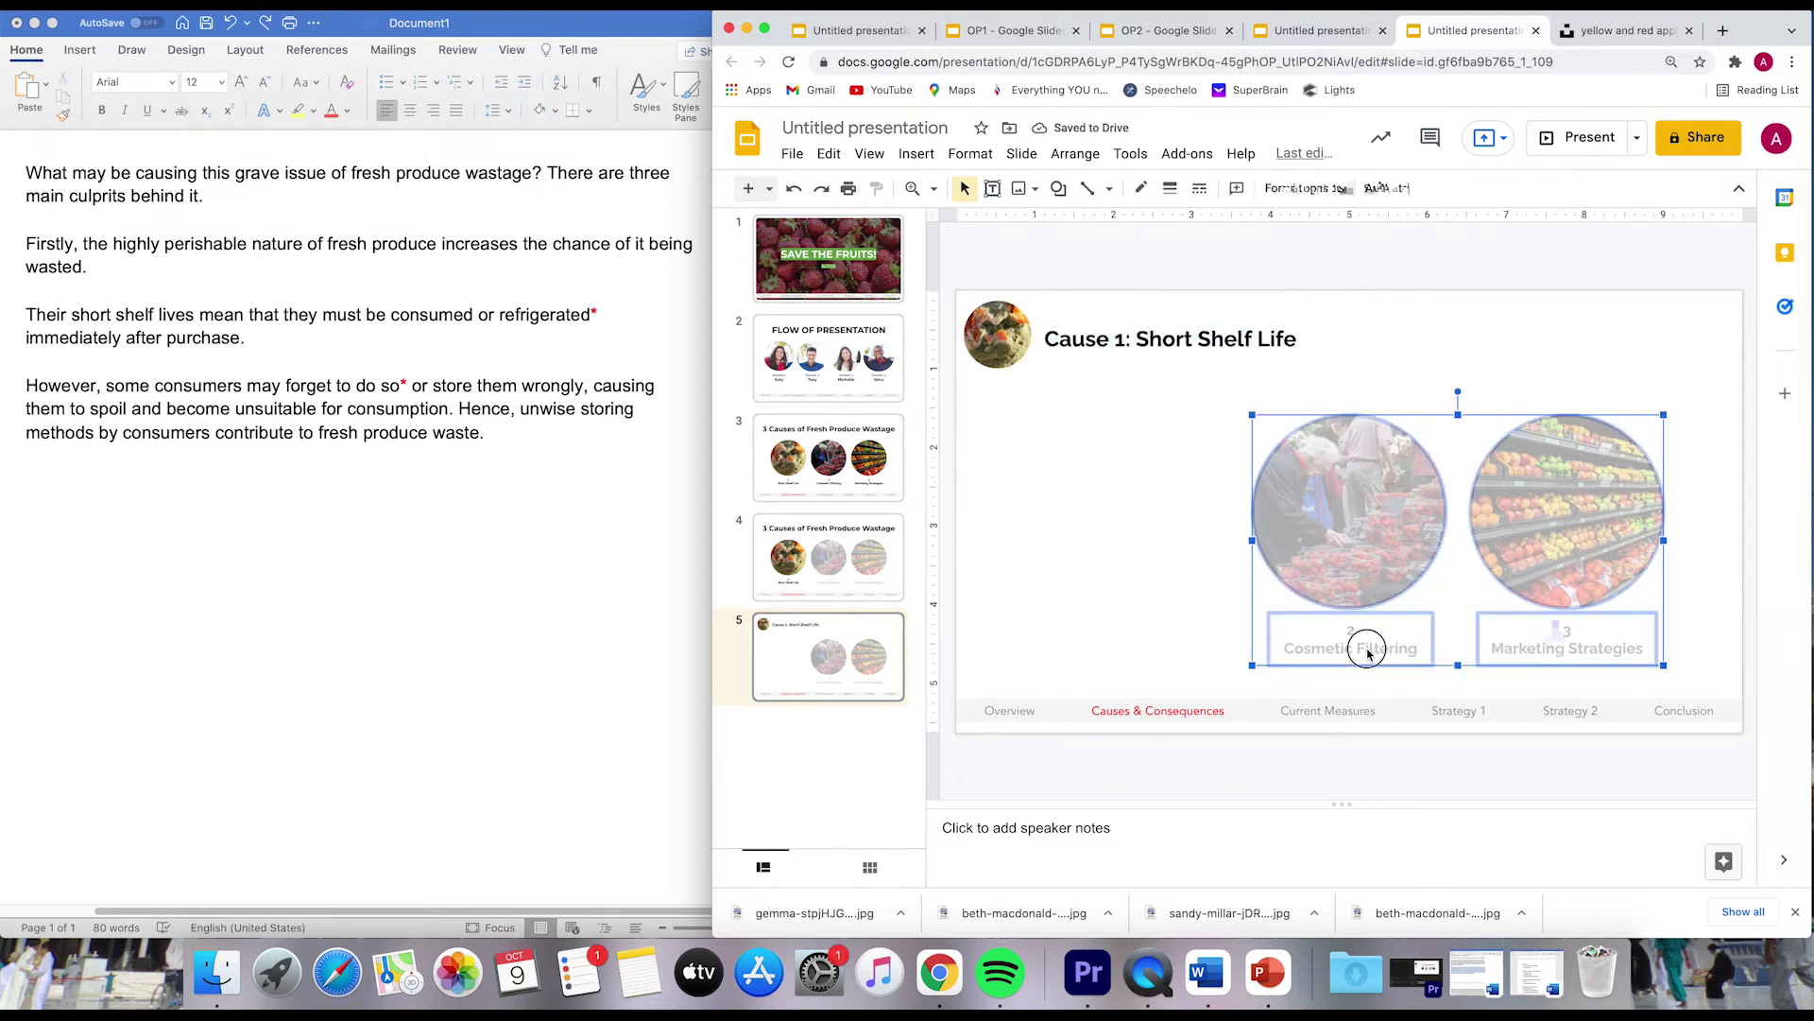
pyautogui.press('Delete')
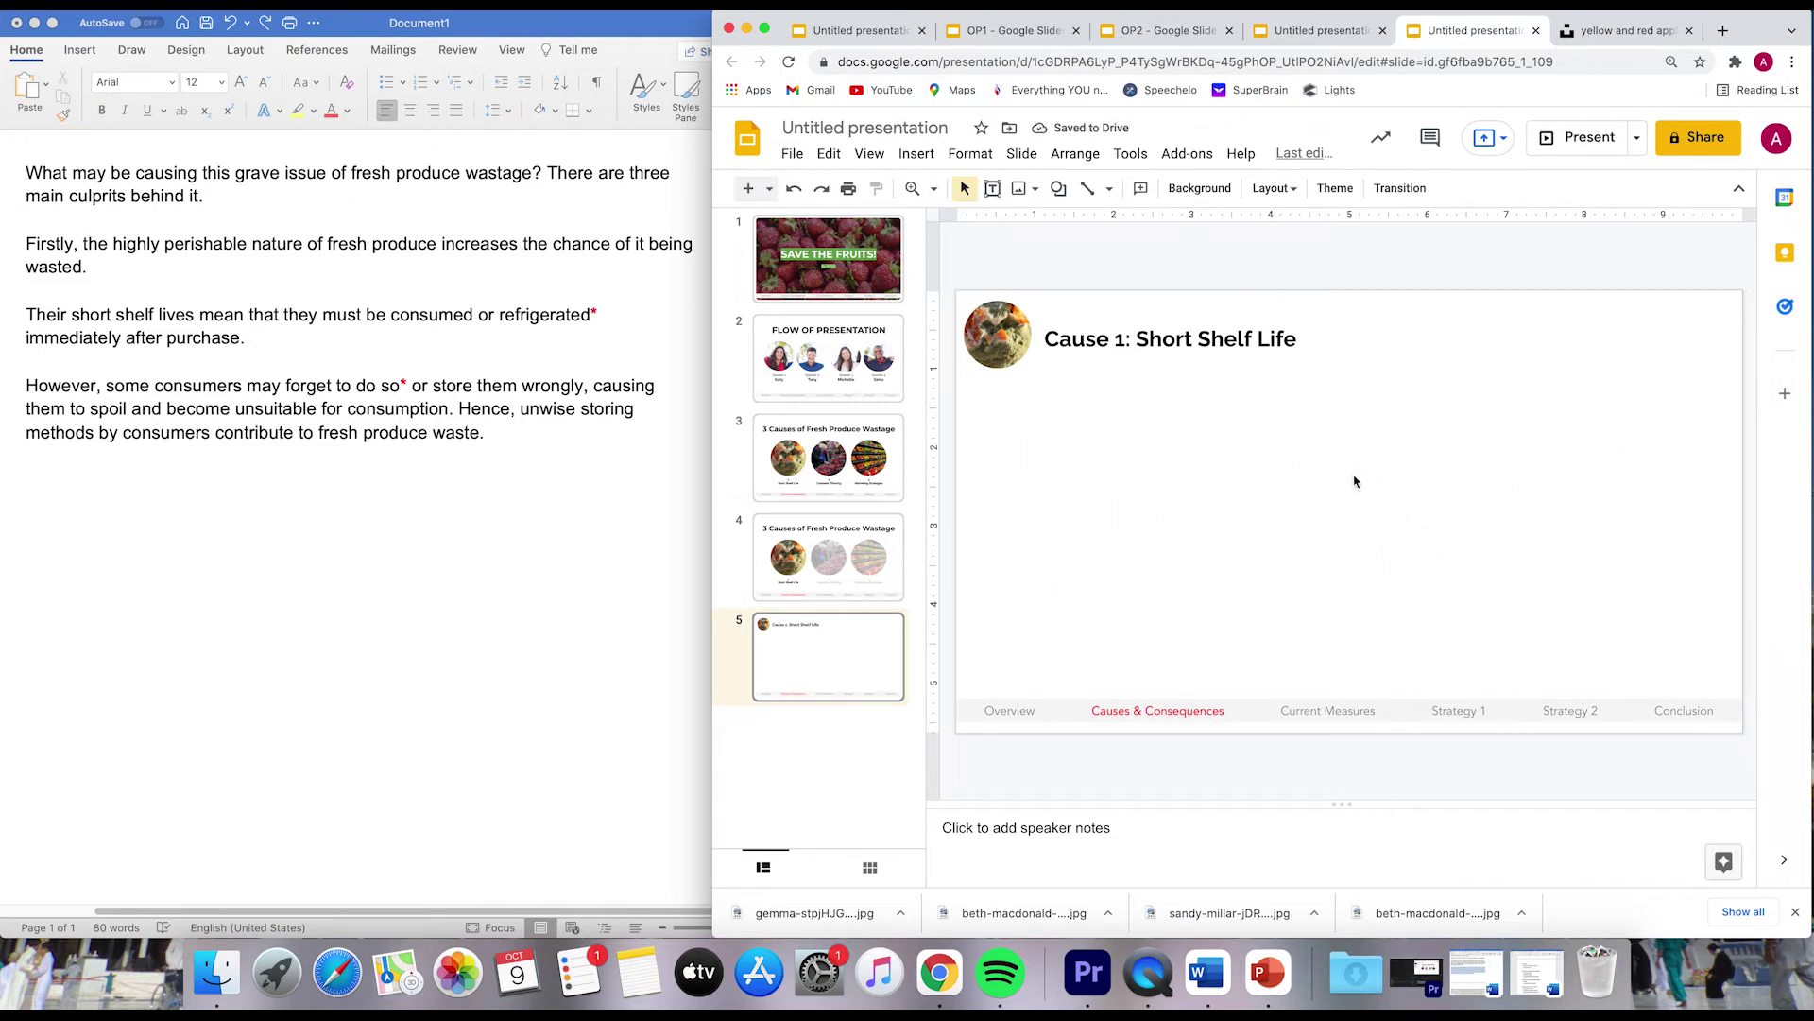
# Paste the photo of produce containers in a fridge onto slide 5 to illustrate the script's refrigeration sentence, and enlarge it.
pyautogui.click(265, 338)
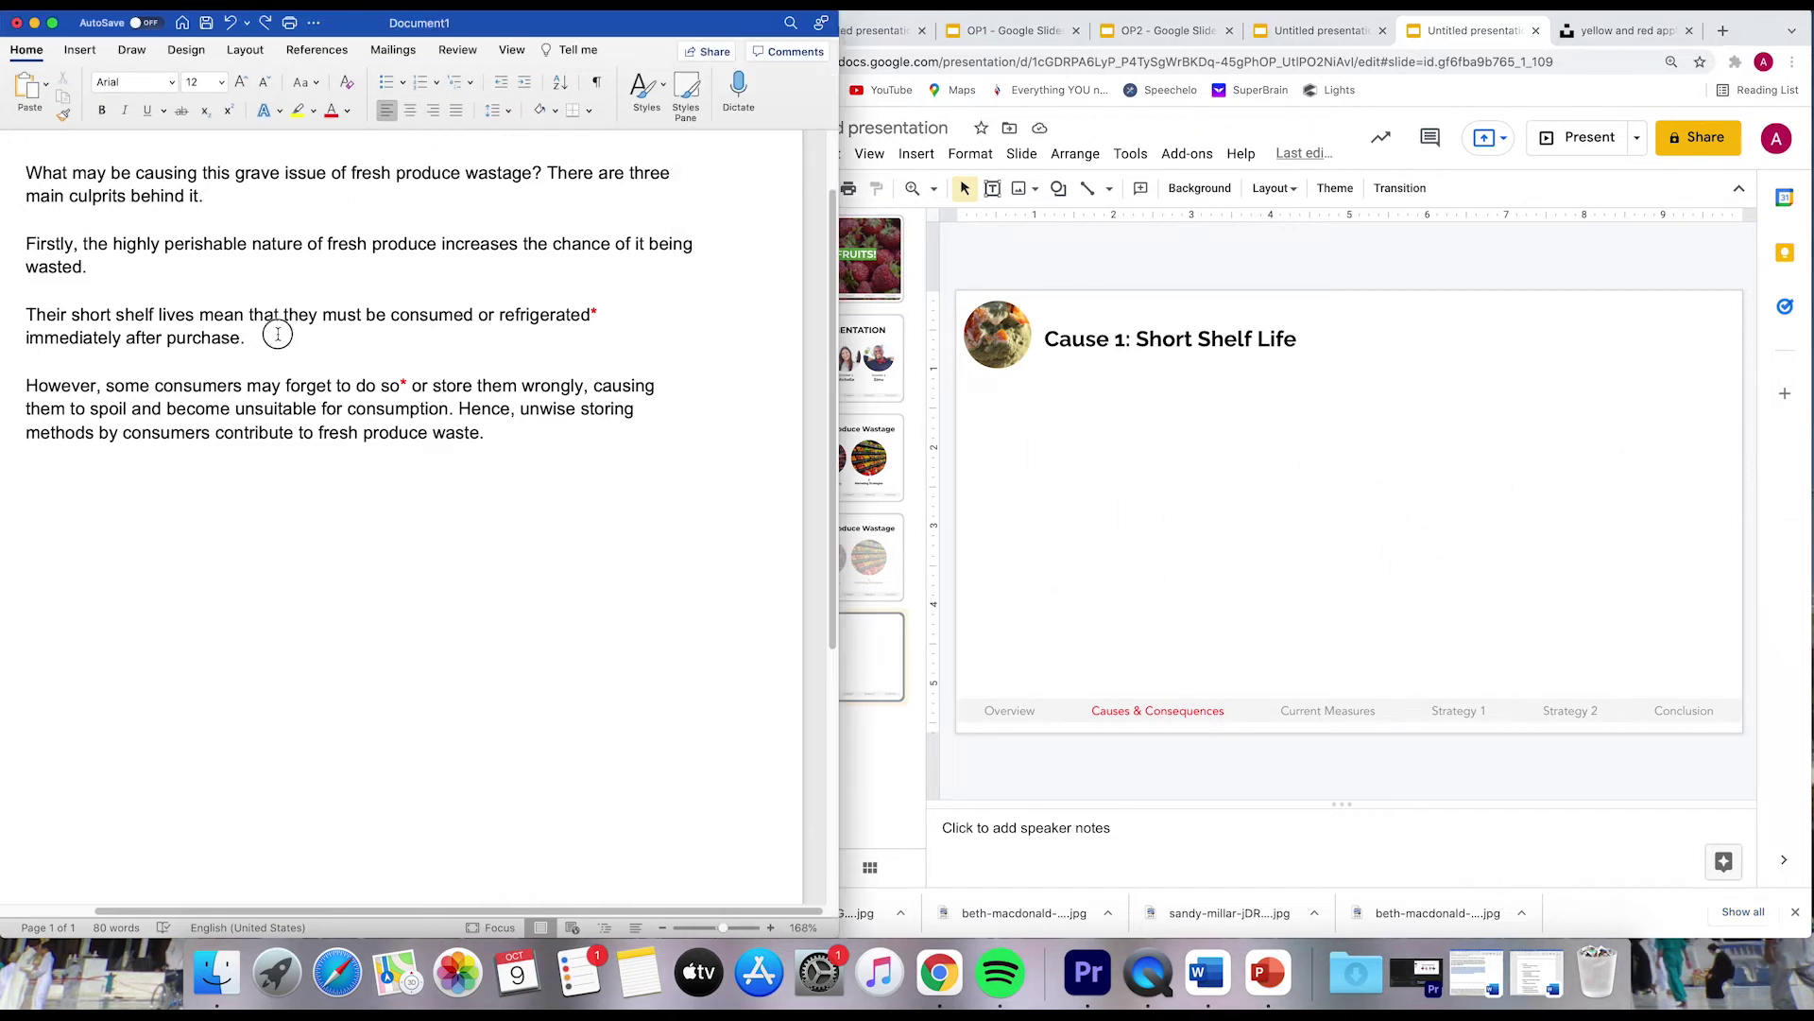
pyautogui.moveTo(264, 338); pyautogui.dragTo(56, 299)
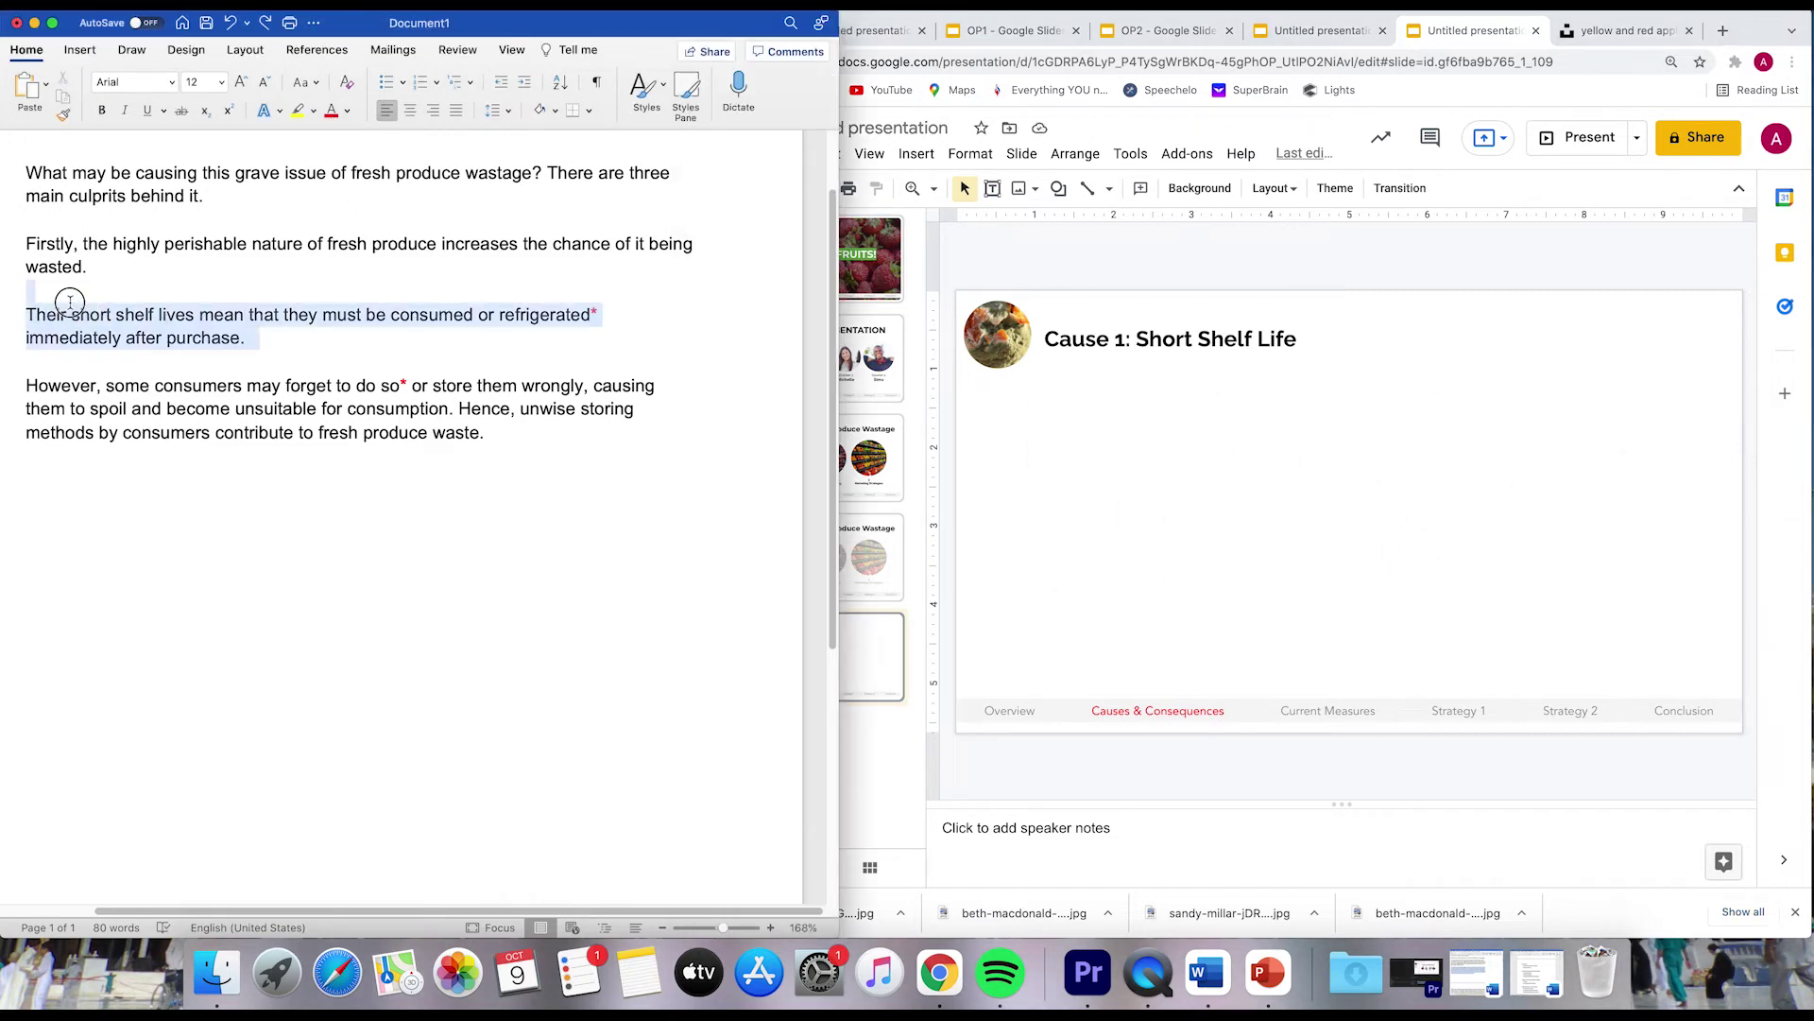
pyautogui.click(292, 343)
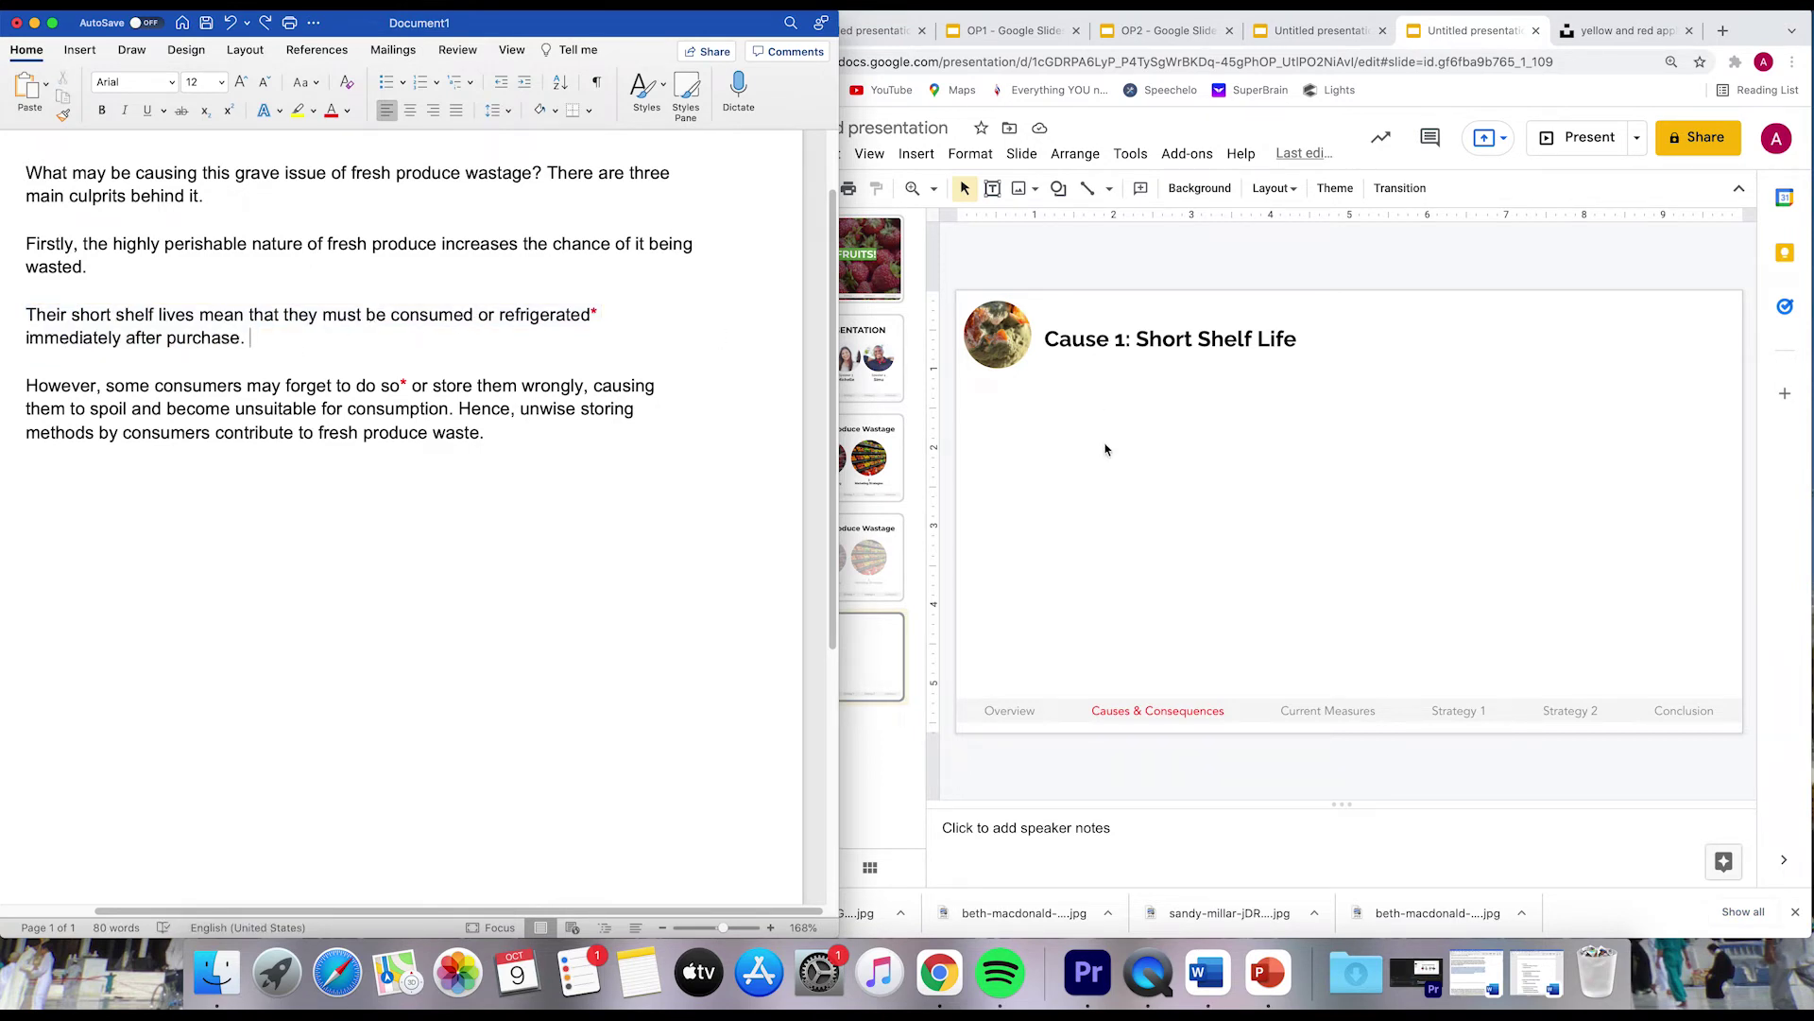
pyautogui.click(1056, 447)
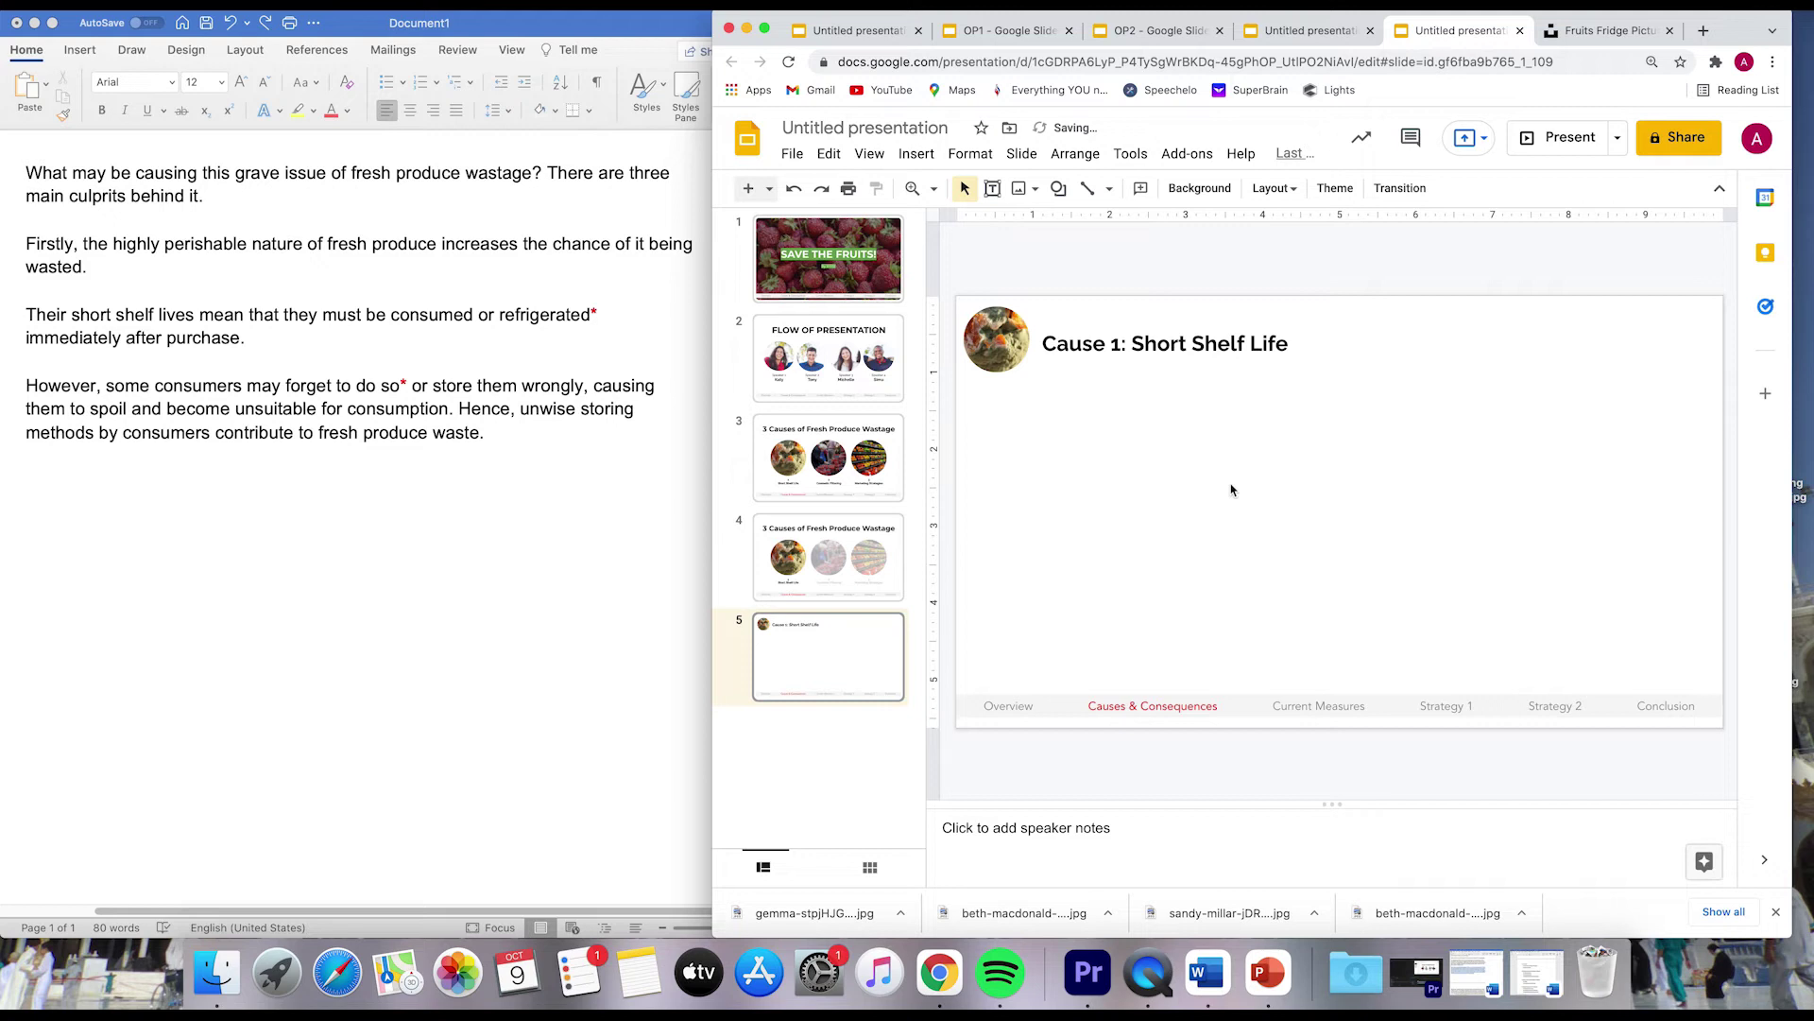
pyautogui.press('super+v')
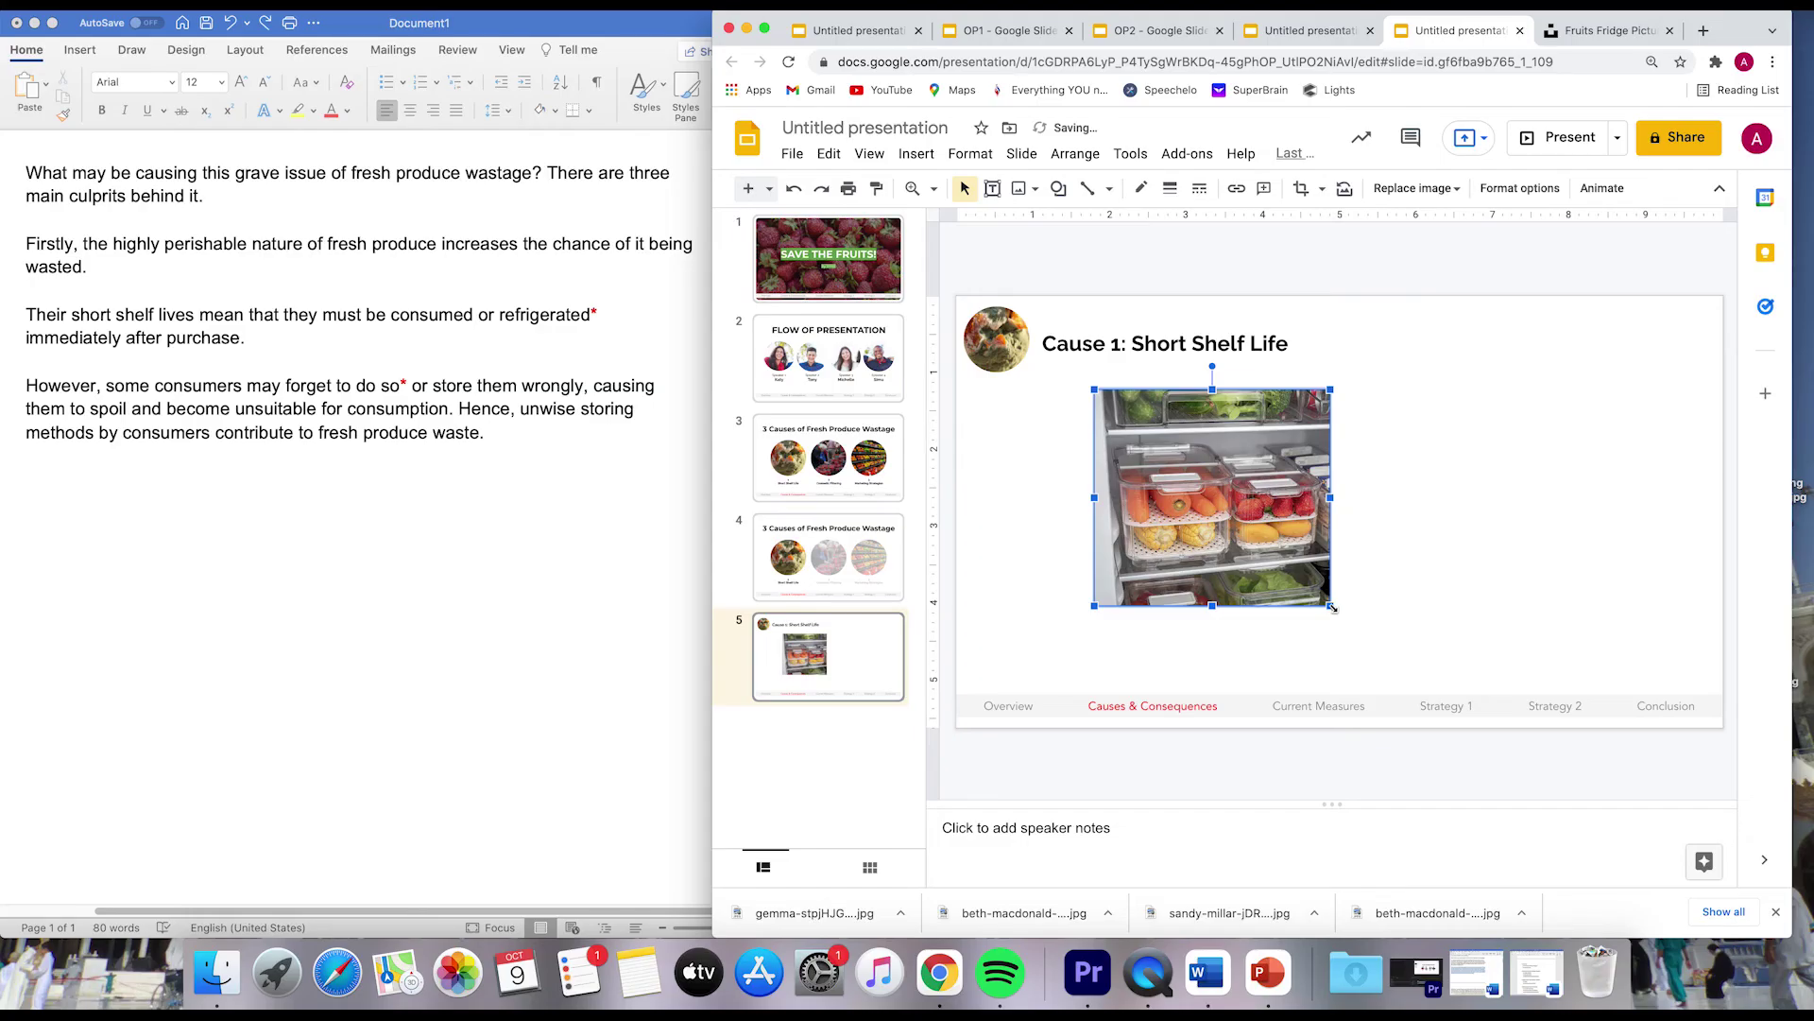
pyautogui.moveTo(1337, 610); pyautogui.dragTo(1400, 670)
pyautogui.moveTo(1369, 581); pyautogui.dragTo(1379, 543)
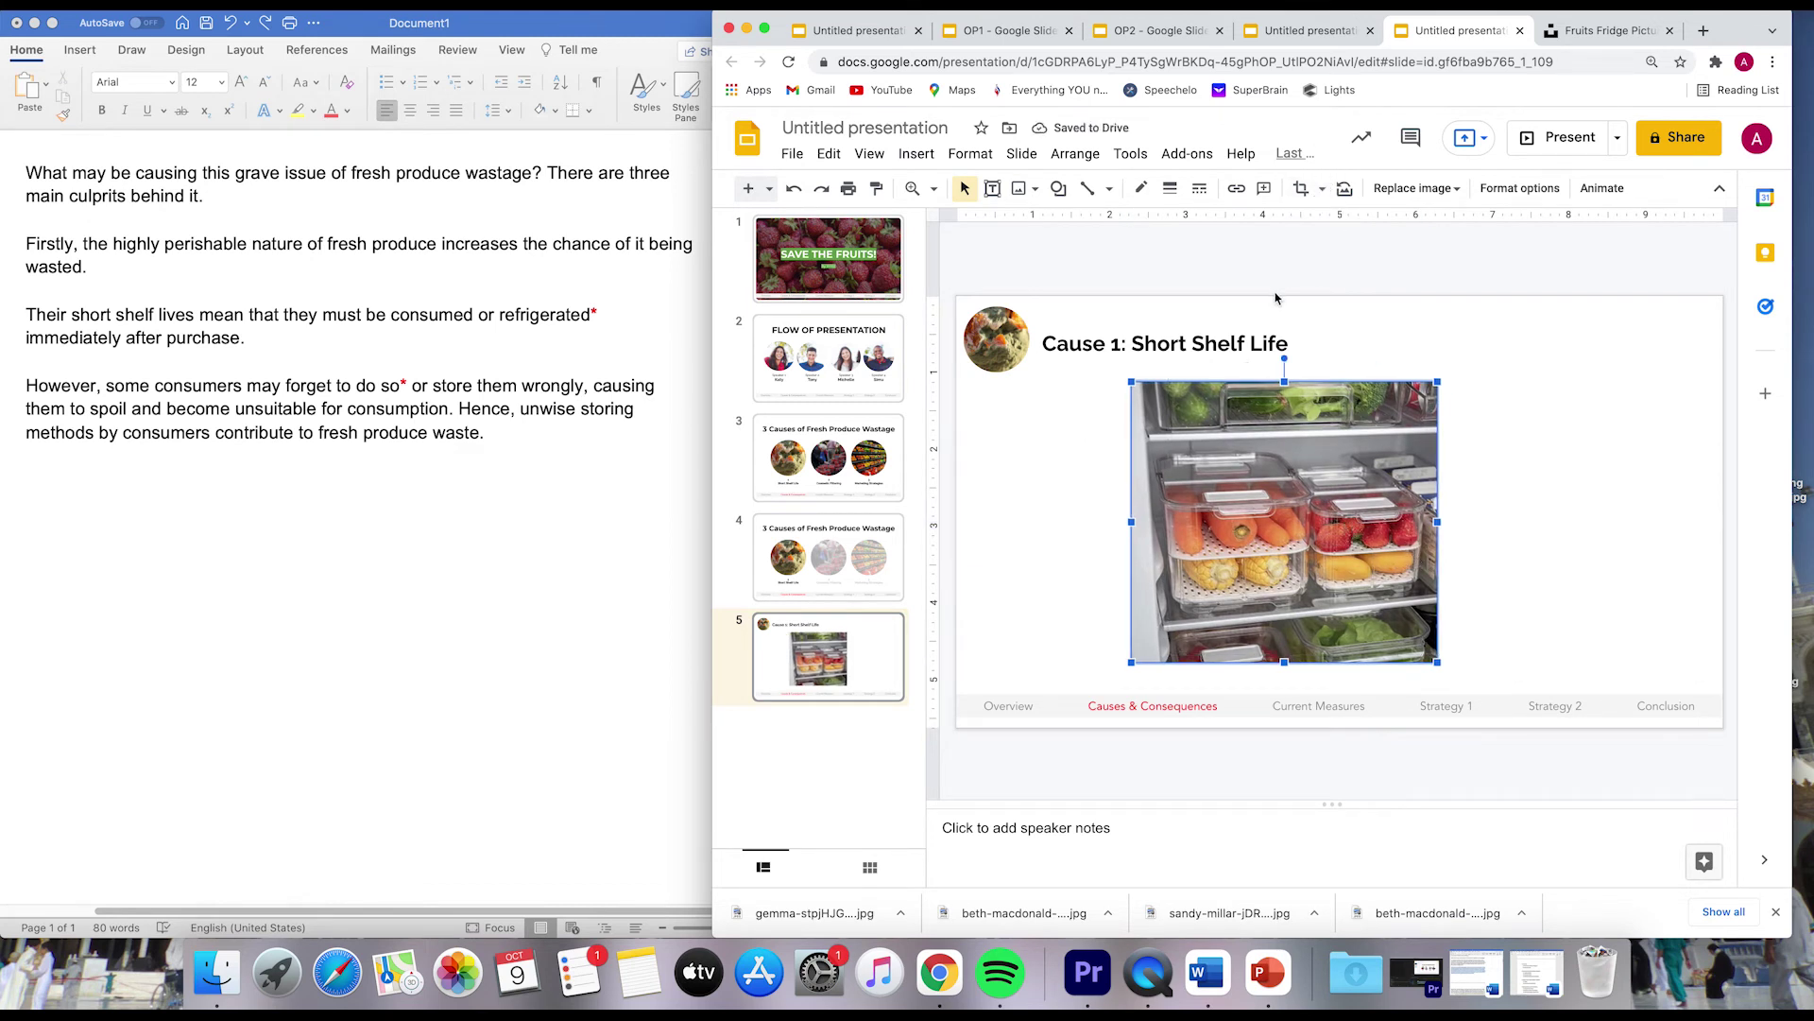
# Mask the fridge photo with a rounded rectangle, reduce its corner rounding and place it centred below the heading.
pyautogui.click(1322, 188)
pyautogui.moveTo(1322, 232)
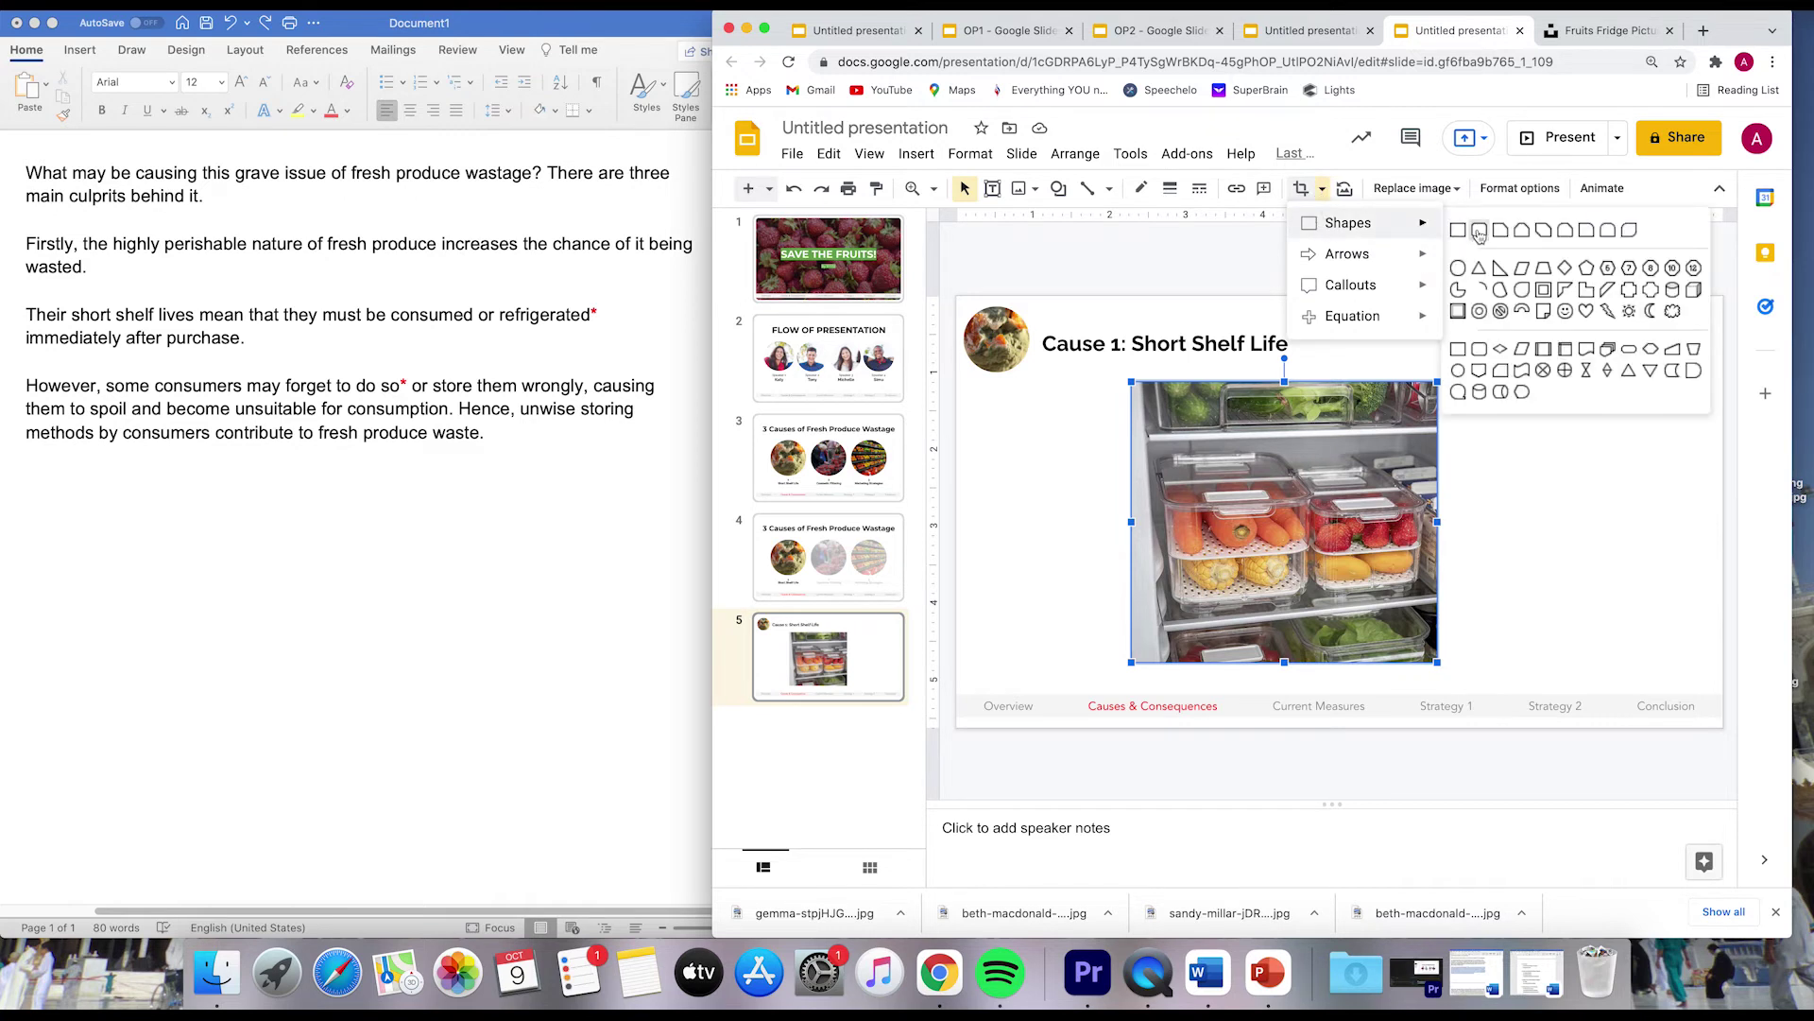
pyautogui.click(1479, 236)
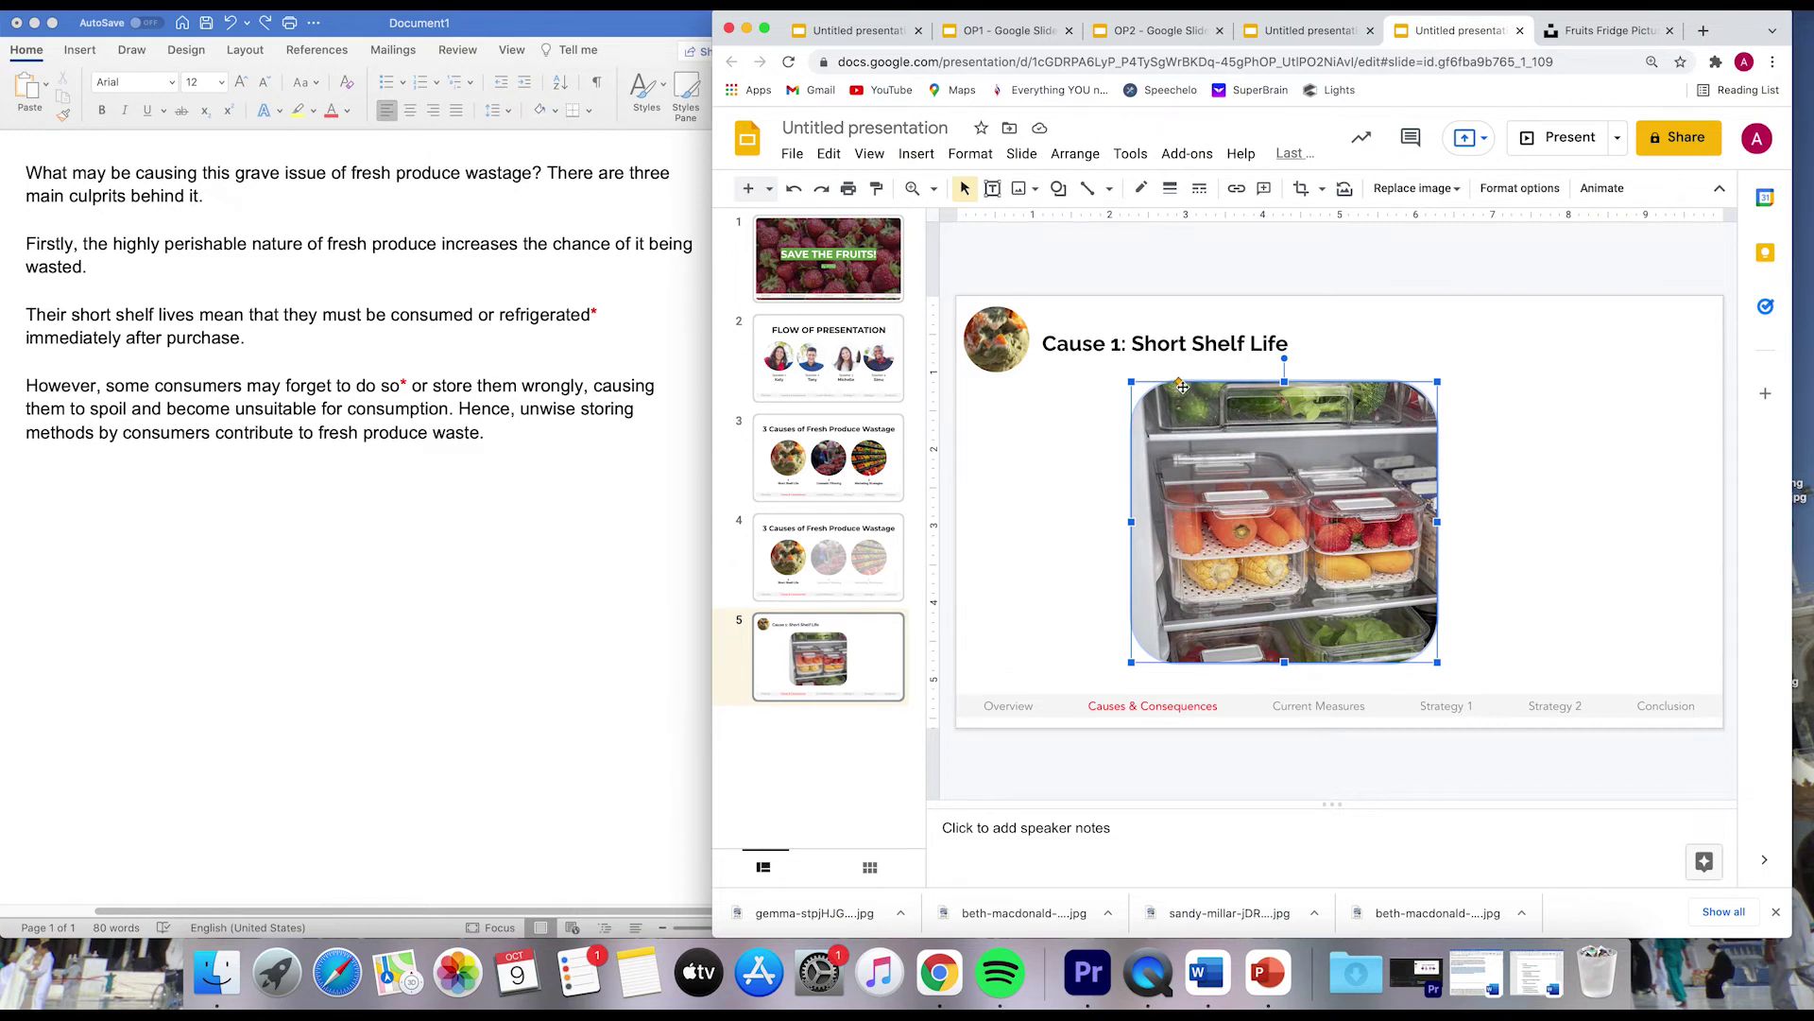
pyautogui.moveTo(1179, 381)
pyautogui.mouseDown()
pyautogui.moveTo(1299, 368)
pyautogui.moveTo(1157, 382)
pyautogui.mouseUp()
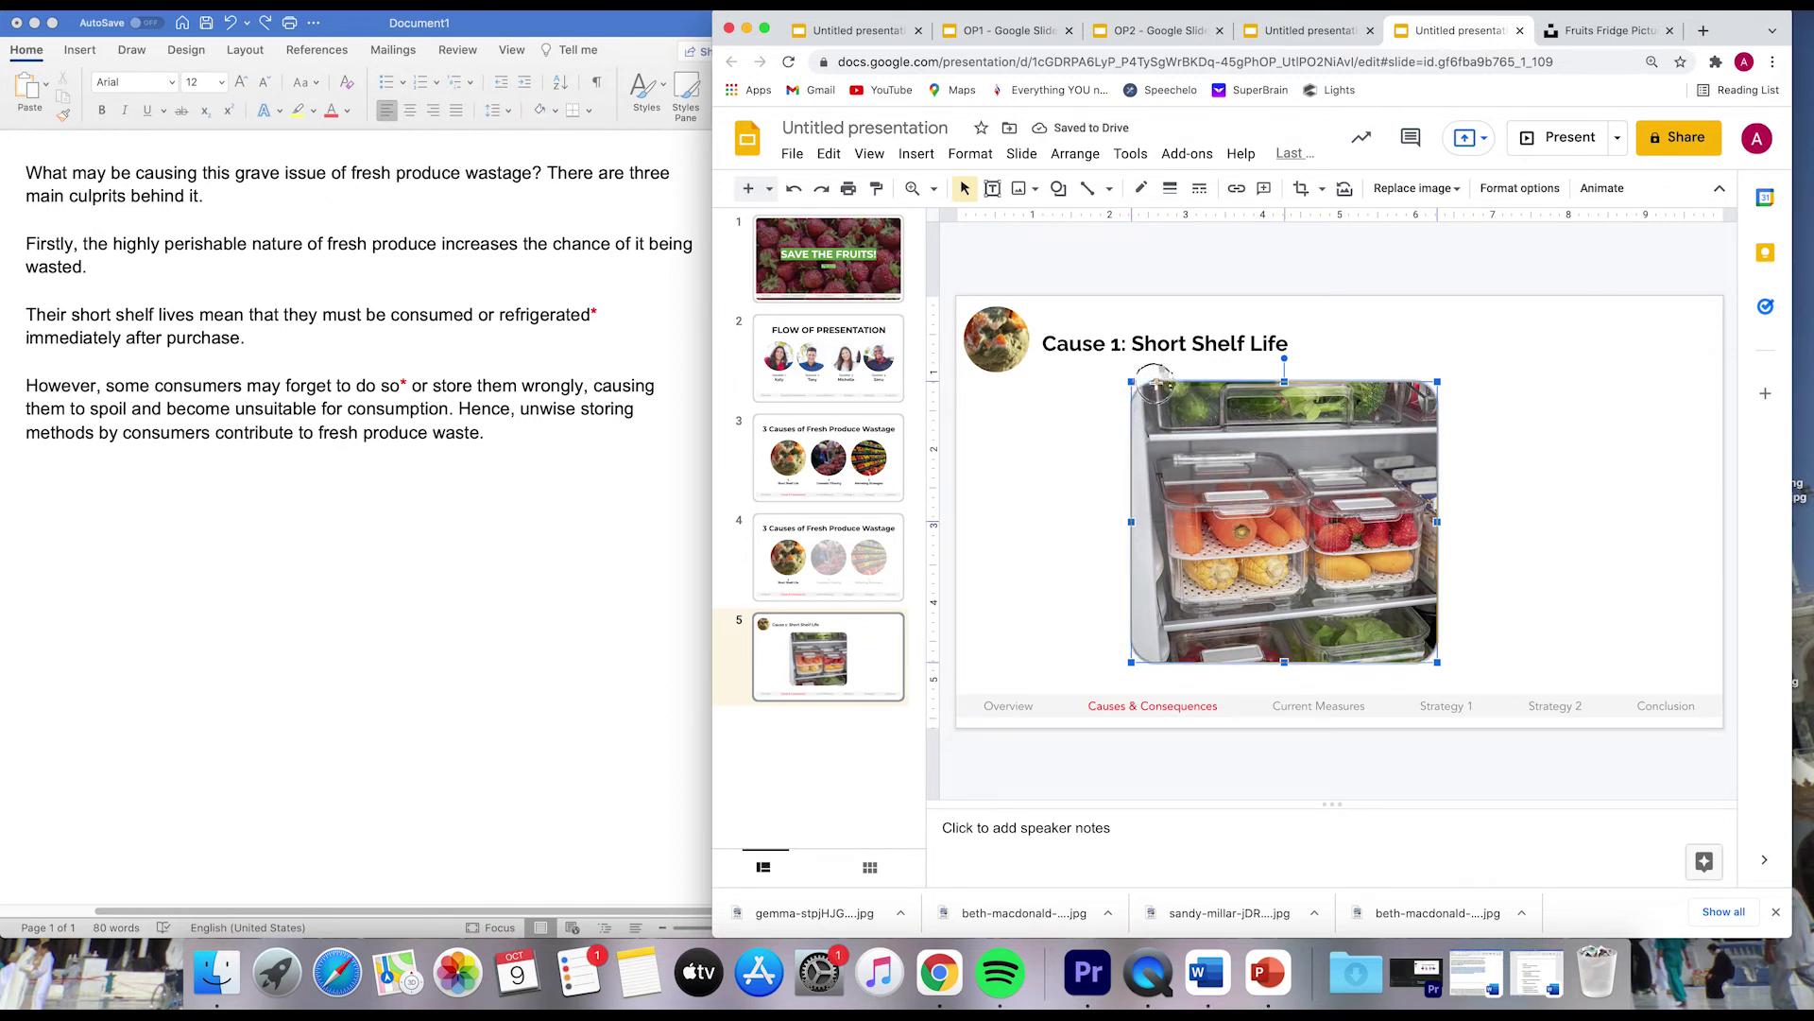
pyautogui.click(1077, 456)
pyautogui.click(1257, 493)
pyautogui.moveTo(1257, 493); pyautogui.dragTo(1312, 483)
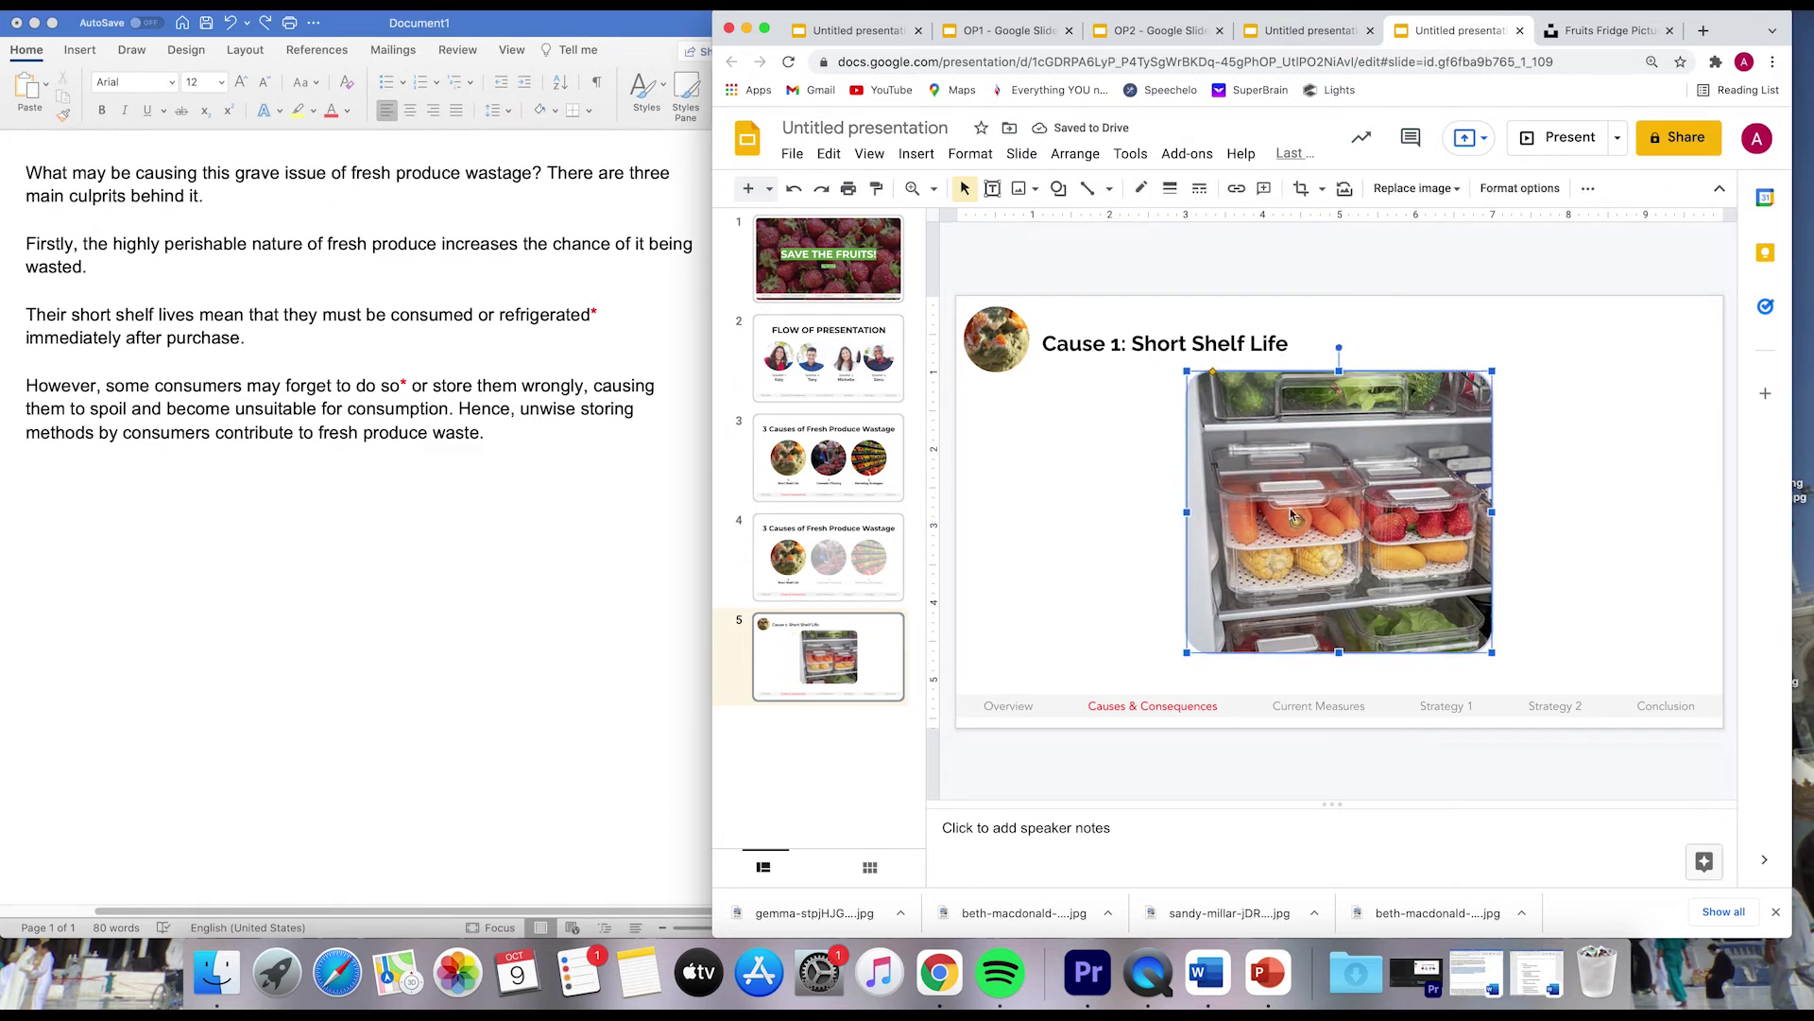
# Examine the Word script's sentences on refrigerating produce and on consumers forgetting to do so or storing it wrongly.
pyautogui.click(268, 336)
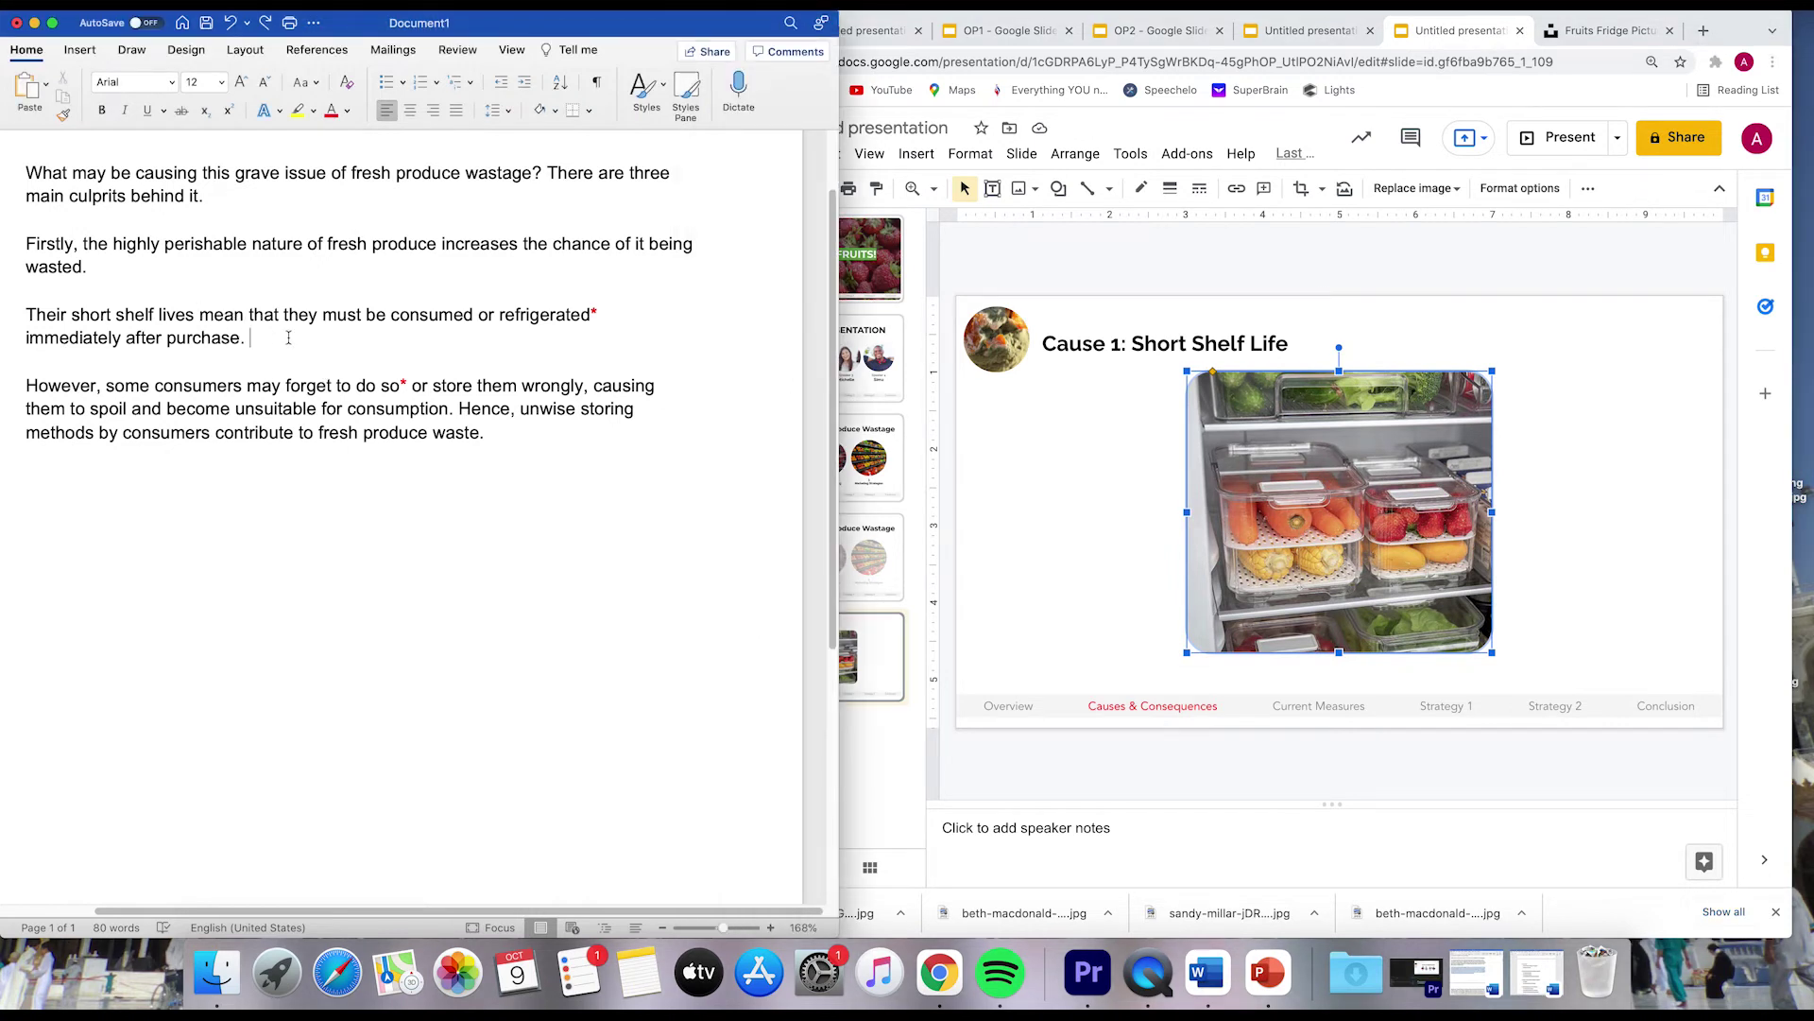
pyautogui.moveTo(288, 337); pyautogui.dragTo(507, 318)
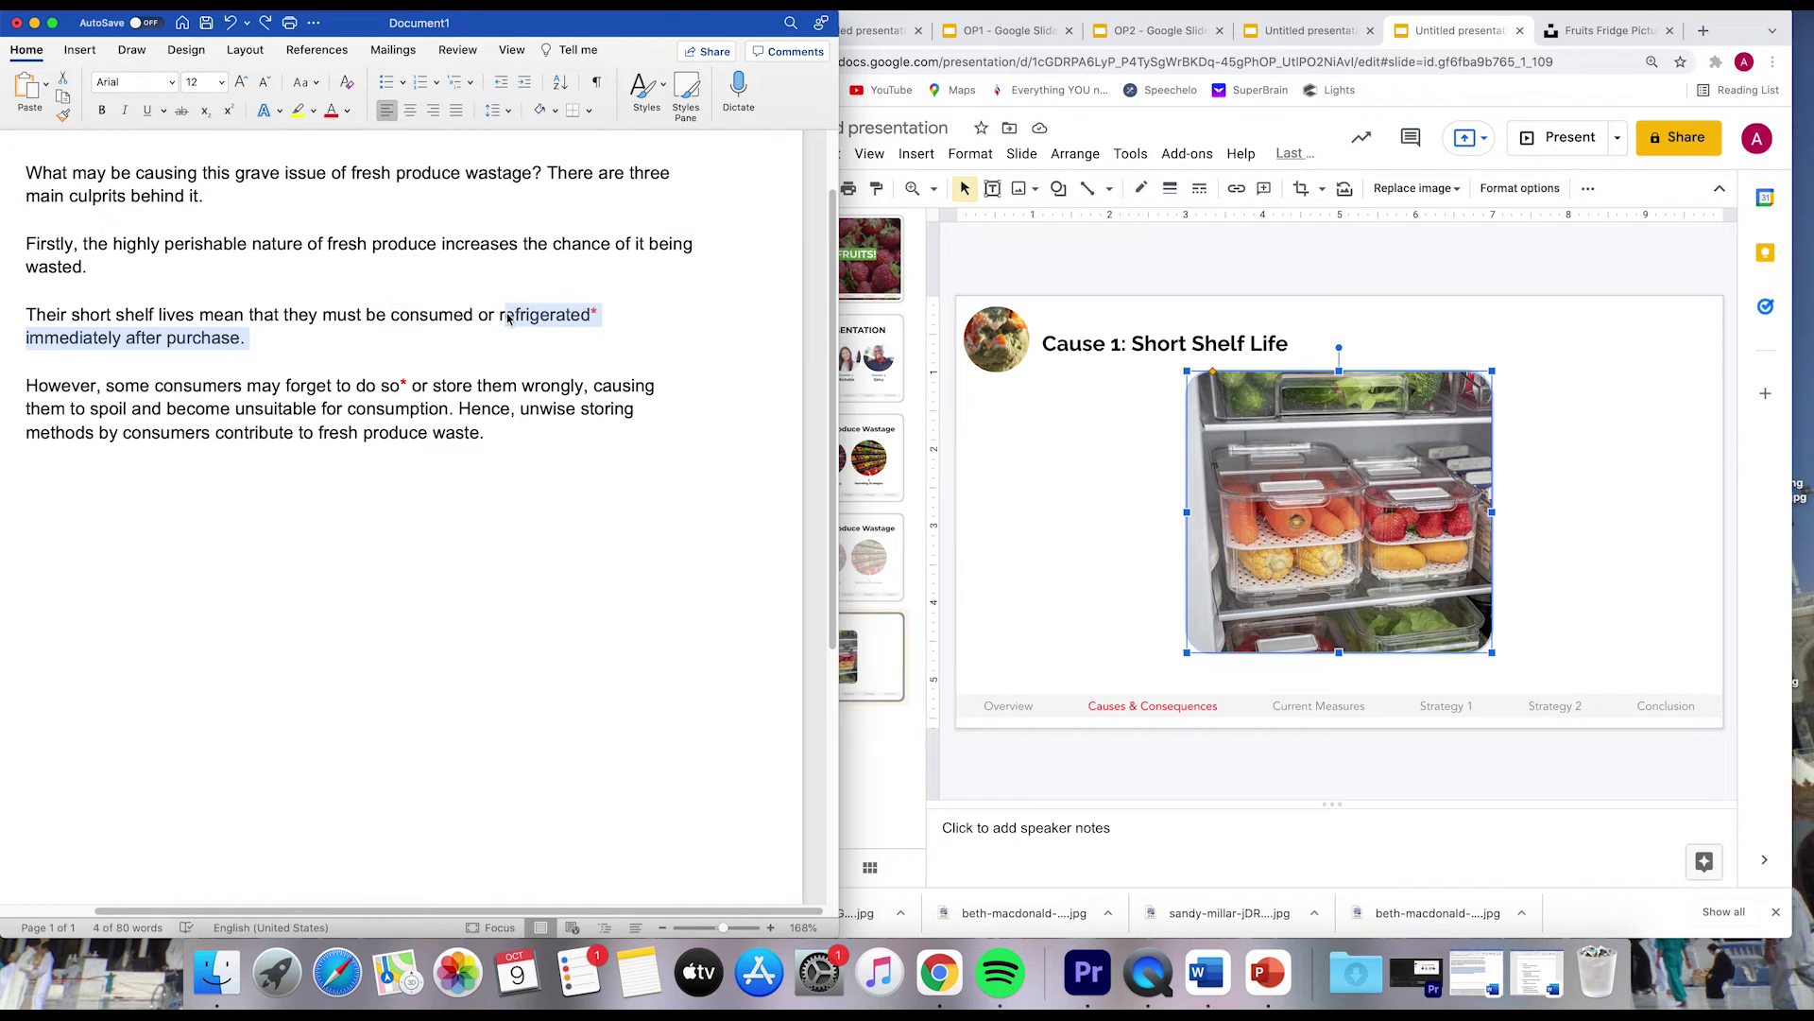
pyautogui.click(1059, 519)
pyautogui.click(189, 370)
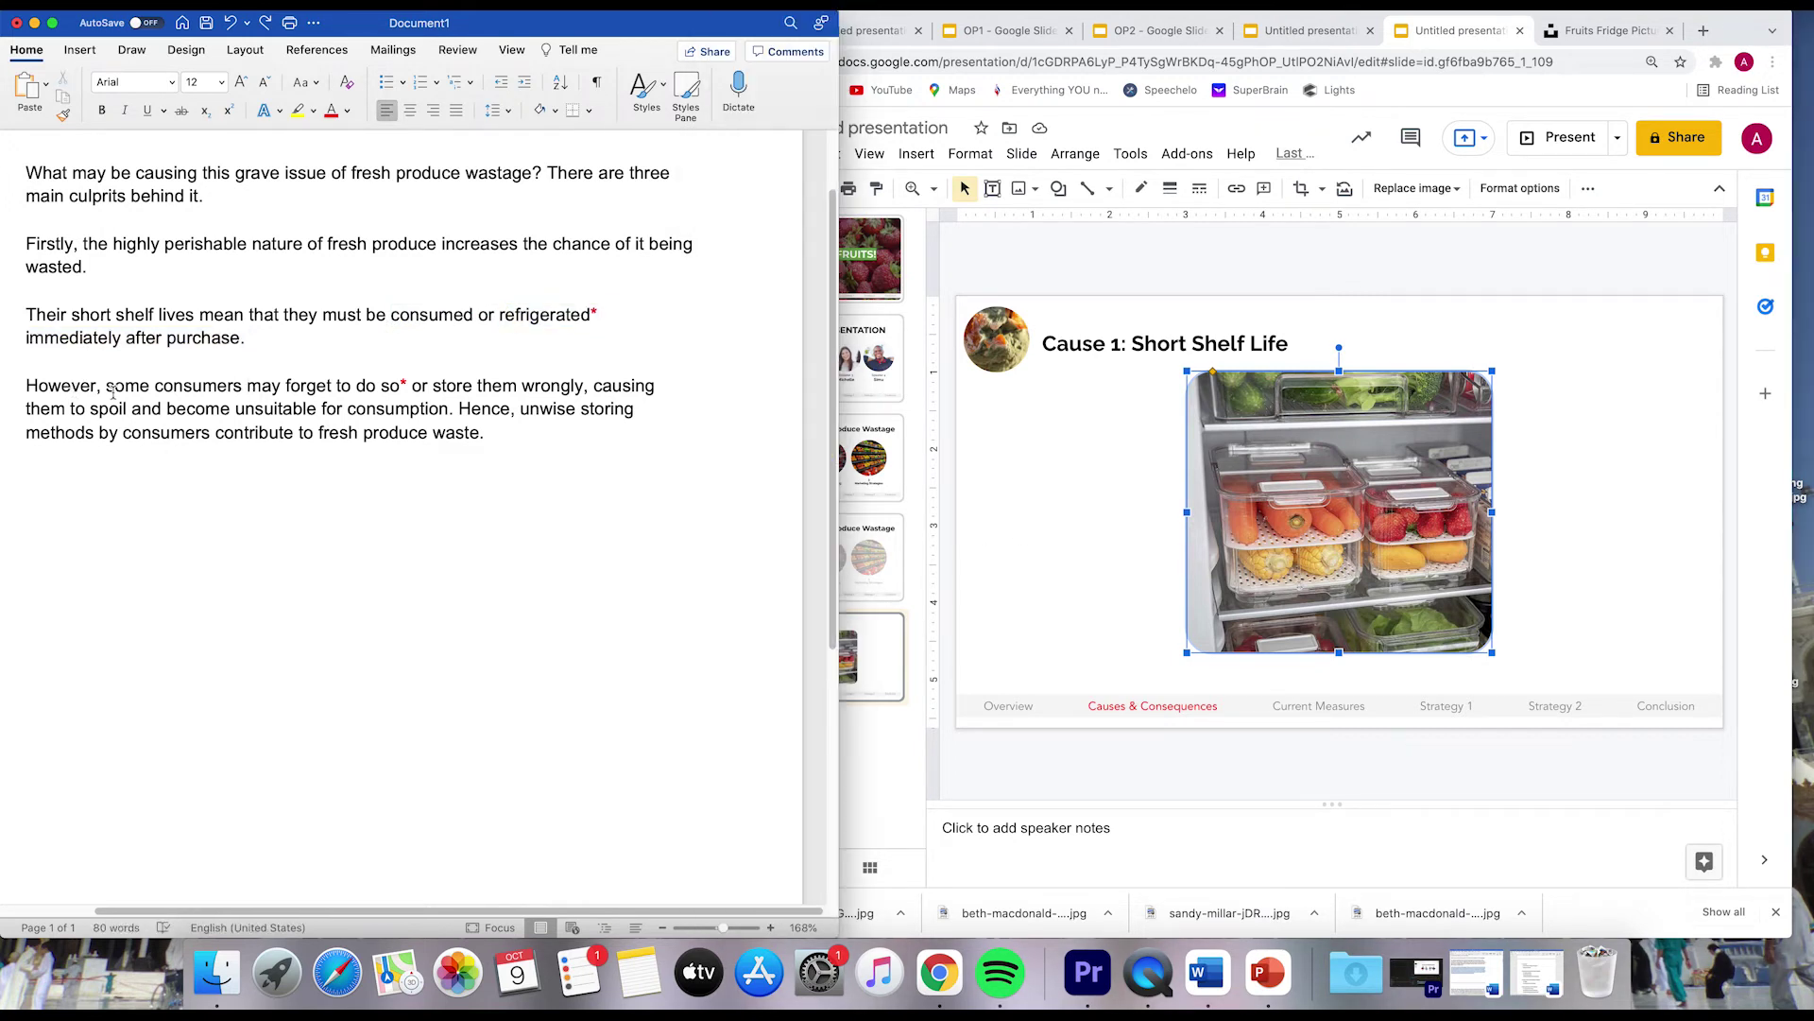
pyautogui.moveTo(107, 390); pyautogui.dragTo(337, 388)
pyautogui.click(413, 387)
pyautogui.moveTo(79, 417); pyautogui.dragTo(168, 414)
pyautogui.click(231, 412)
pyautogui.click(1041, 510)
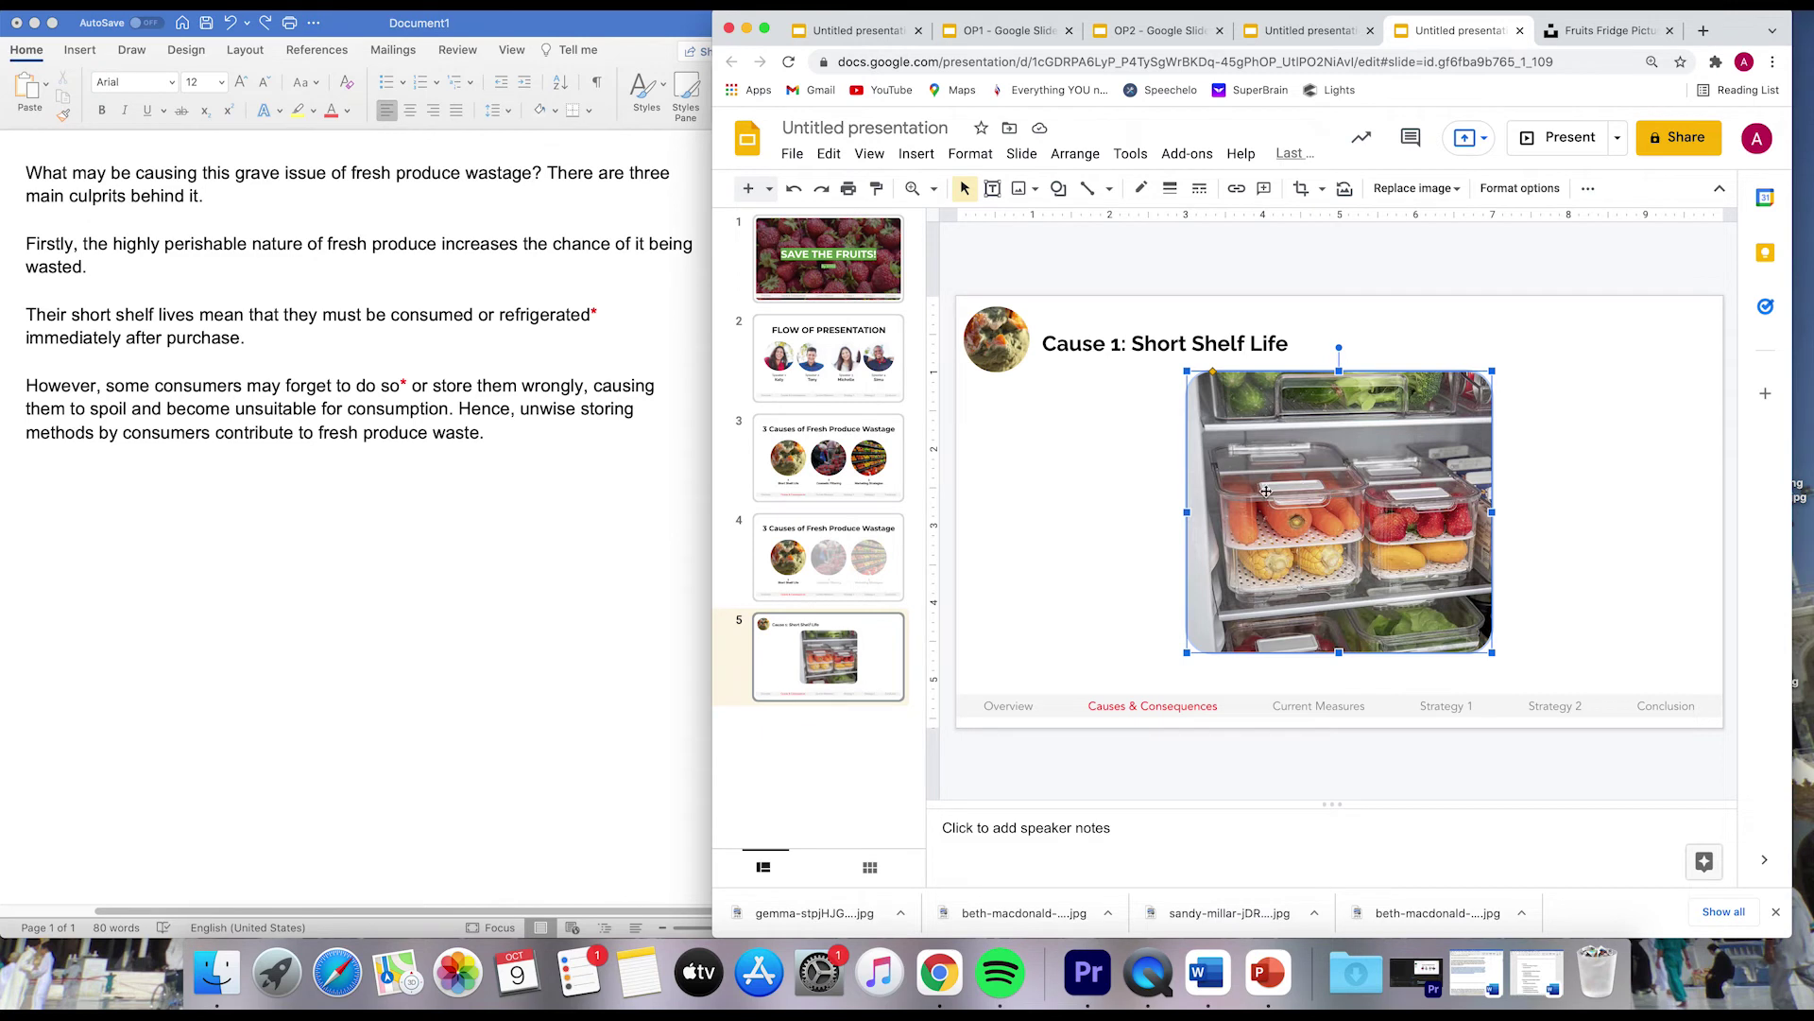
# Duplicate slide 5 and move the fridge photo on the copy to the left half of the slide.
pyautogui.click(847, 648)
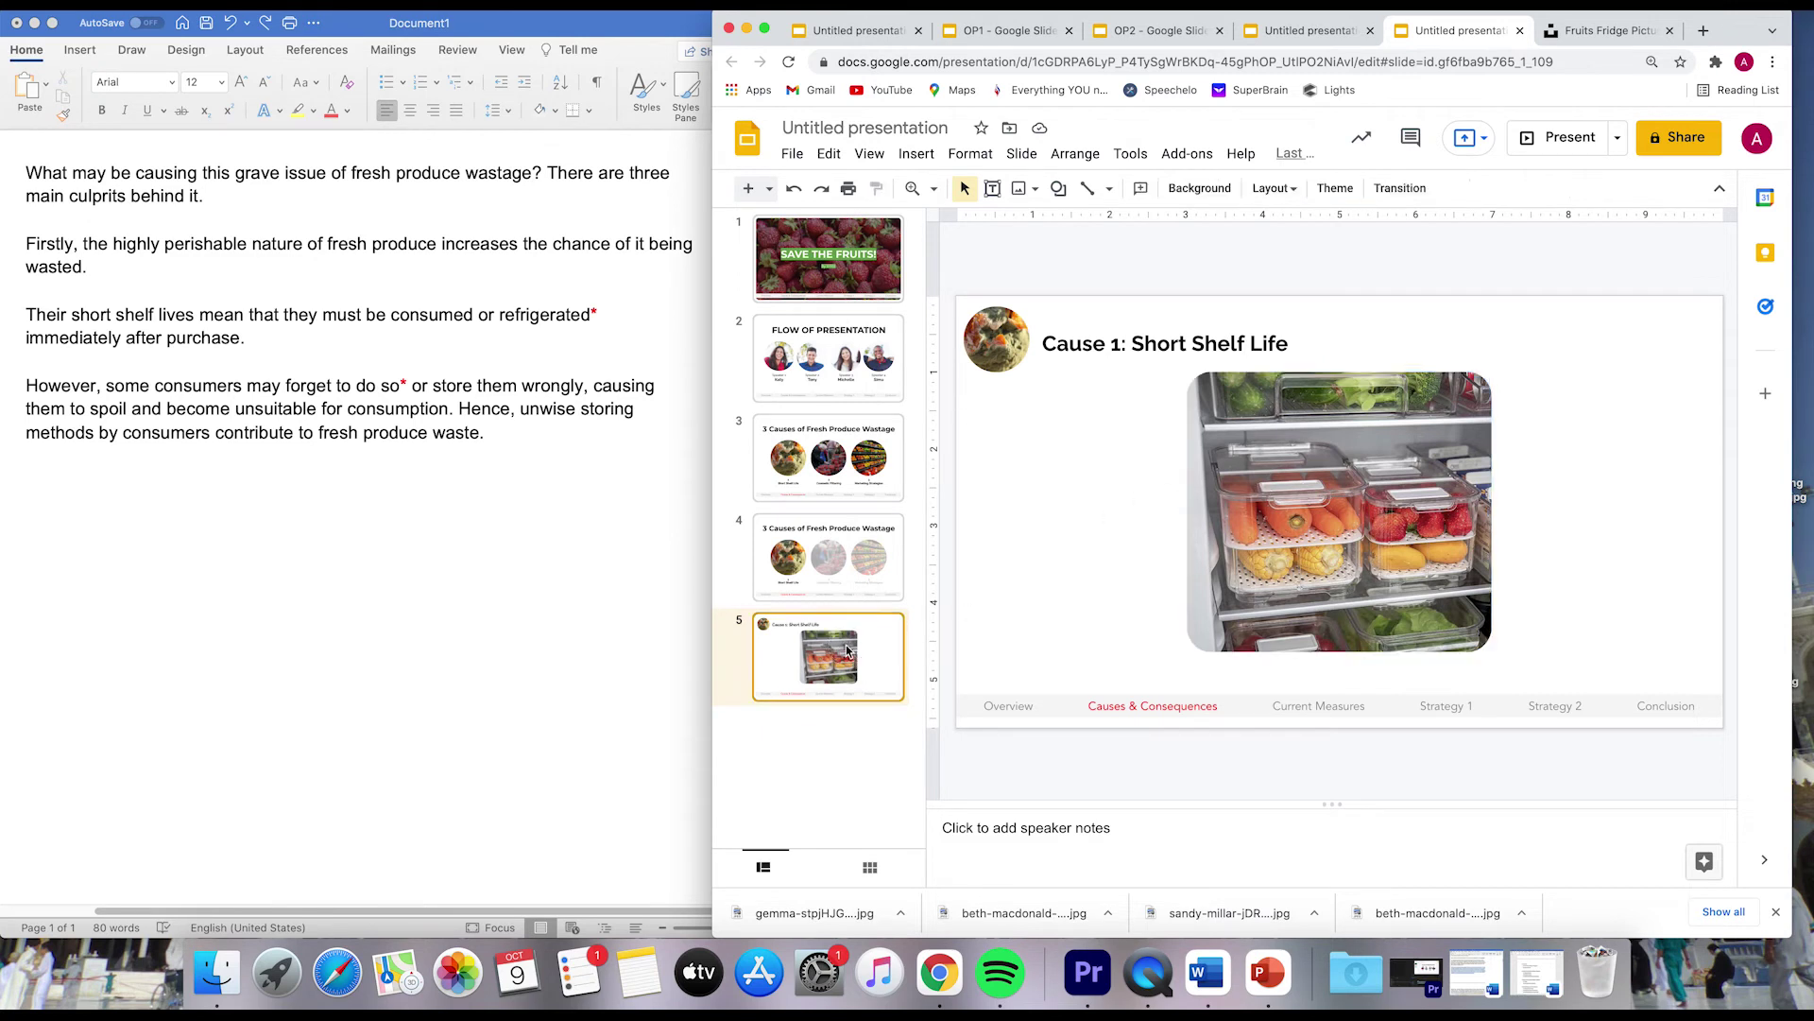
pyautogui.press('super+d')
pyautogui.click(1417, 558)
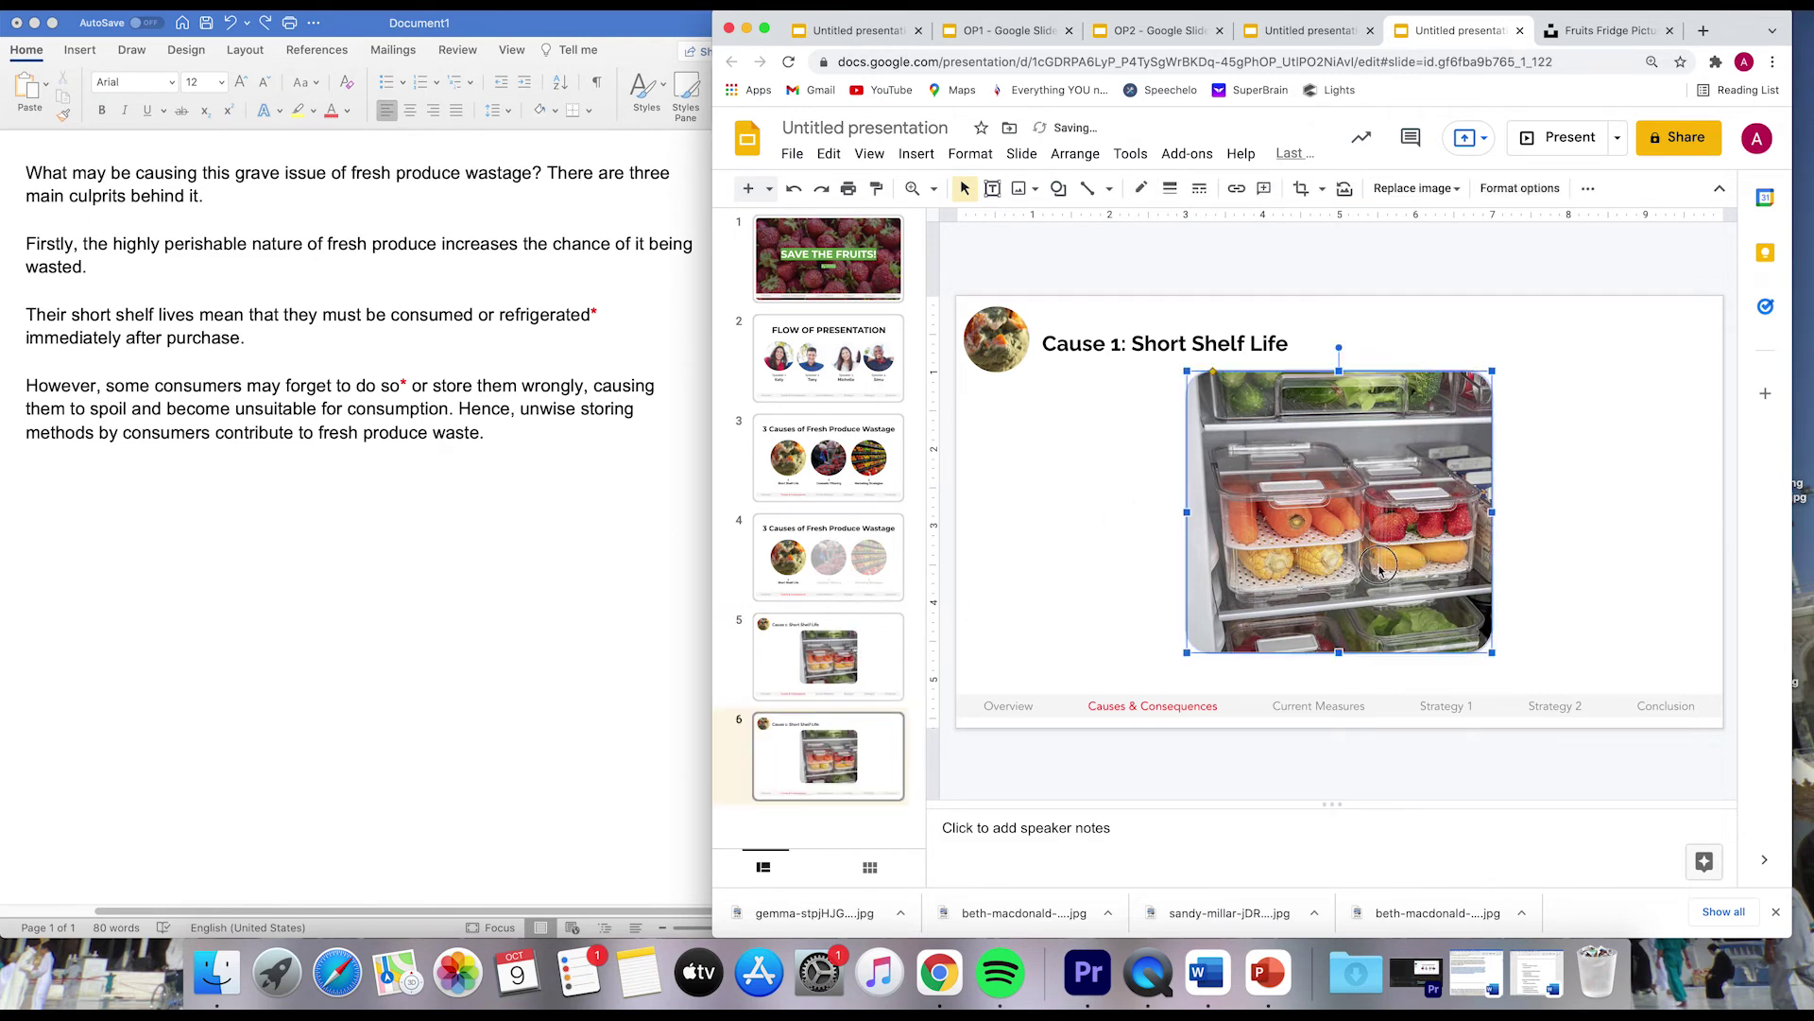
pyautogui.moveTo(1380, 567); pyautogui.dragTo(1287, 562)
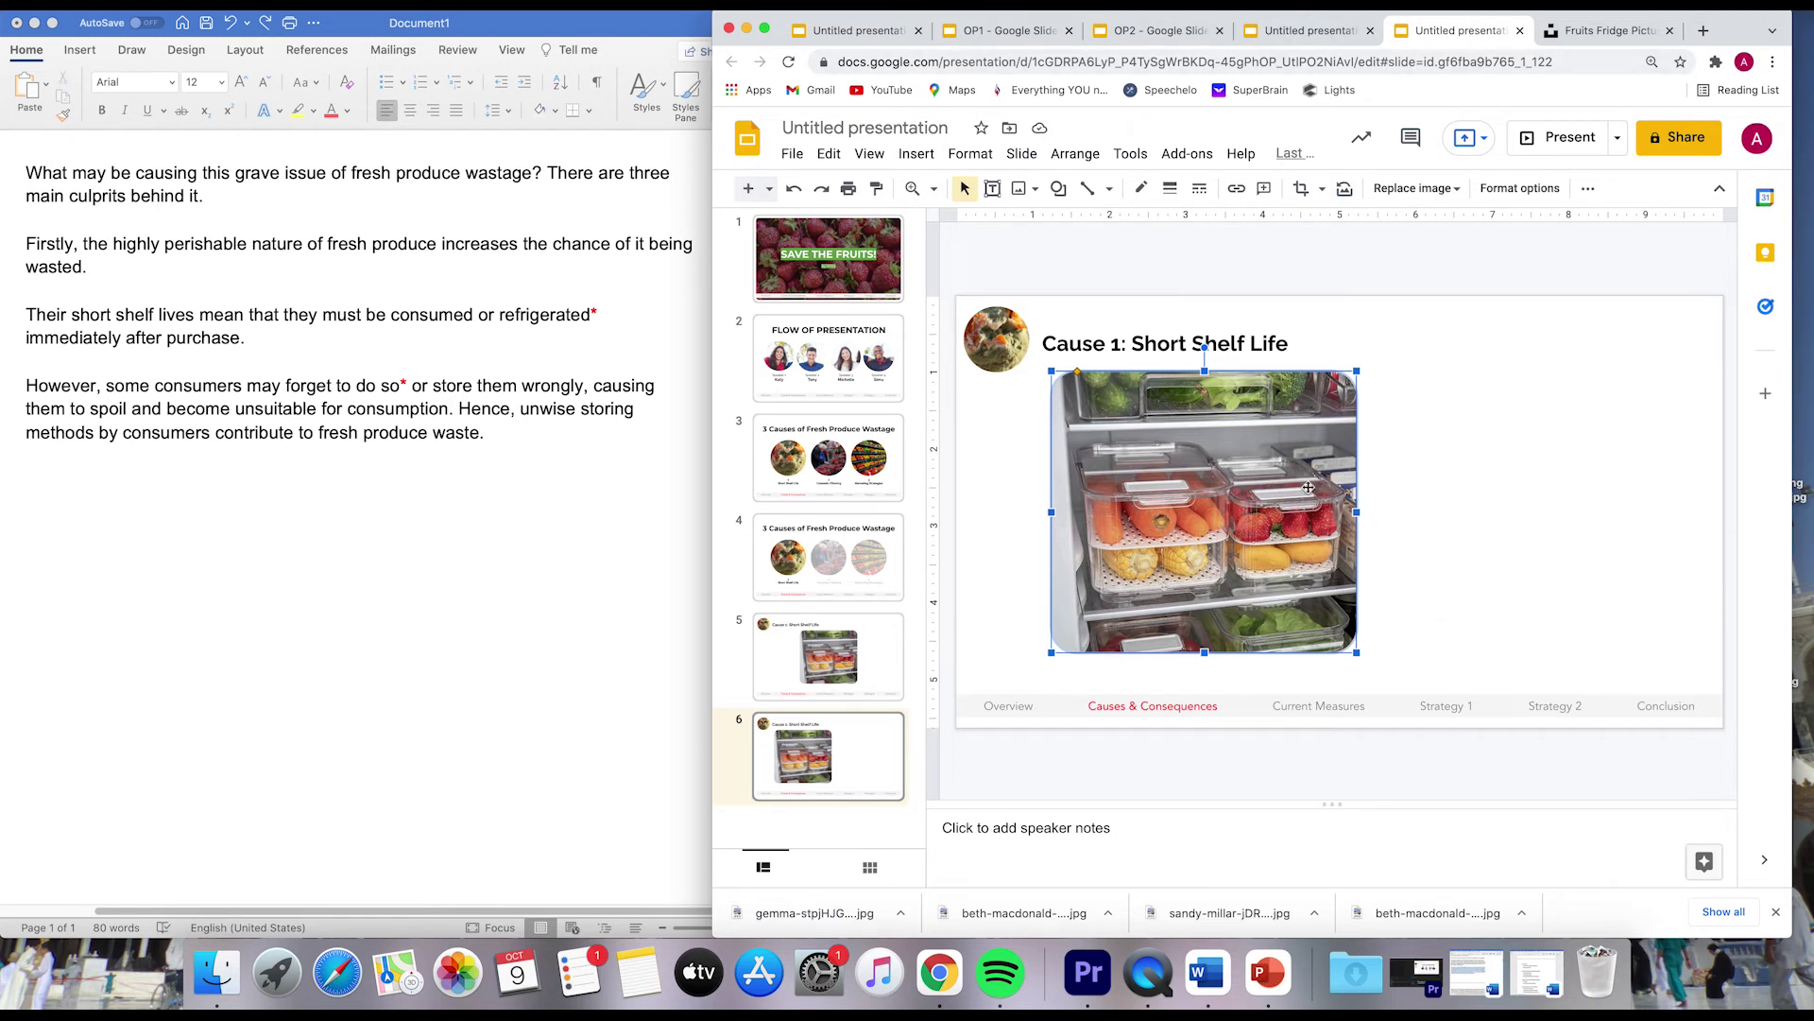
# Paste a second fridge photo showing loose fruit onto the right half of slide 6 and enlarge it.
pyautogui.click(1515, 510)
pyautogui.press('super+v')
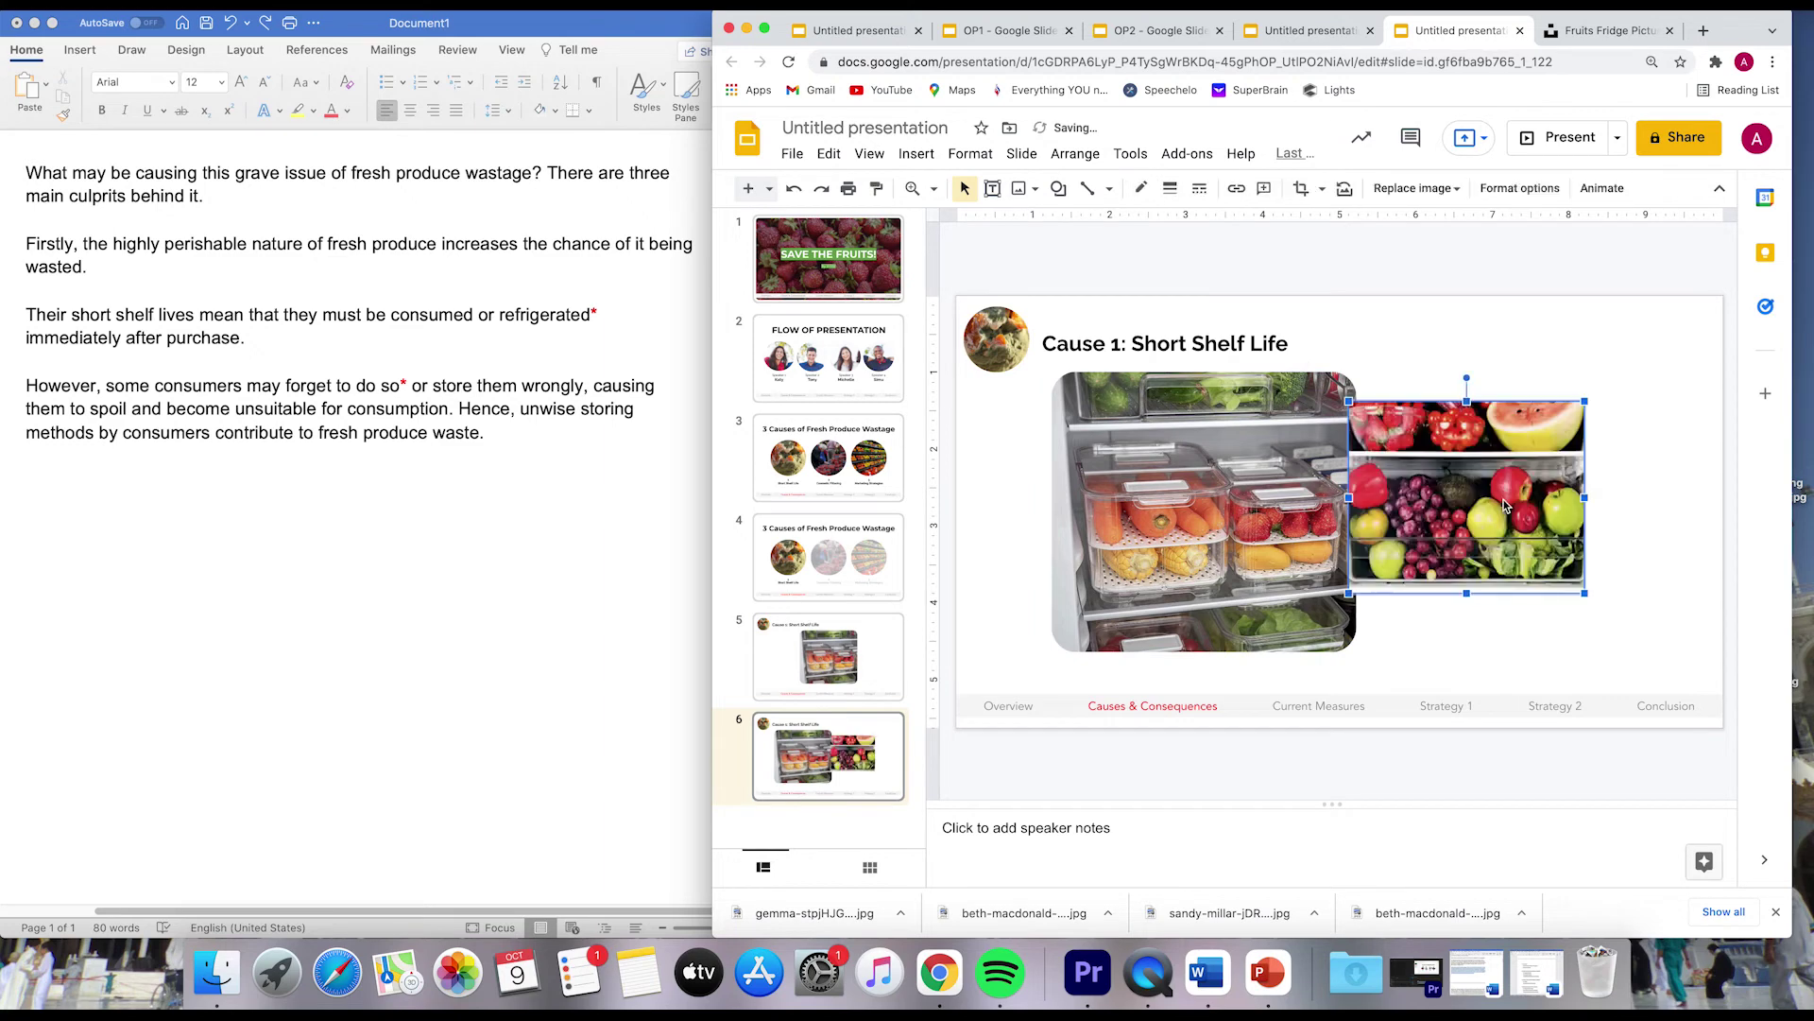
pyautogui.moveTo(1465, 502); pyautogui.dragTo(1506, 504)
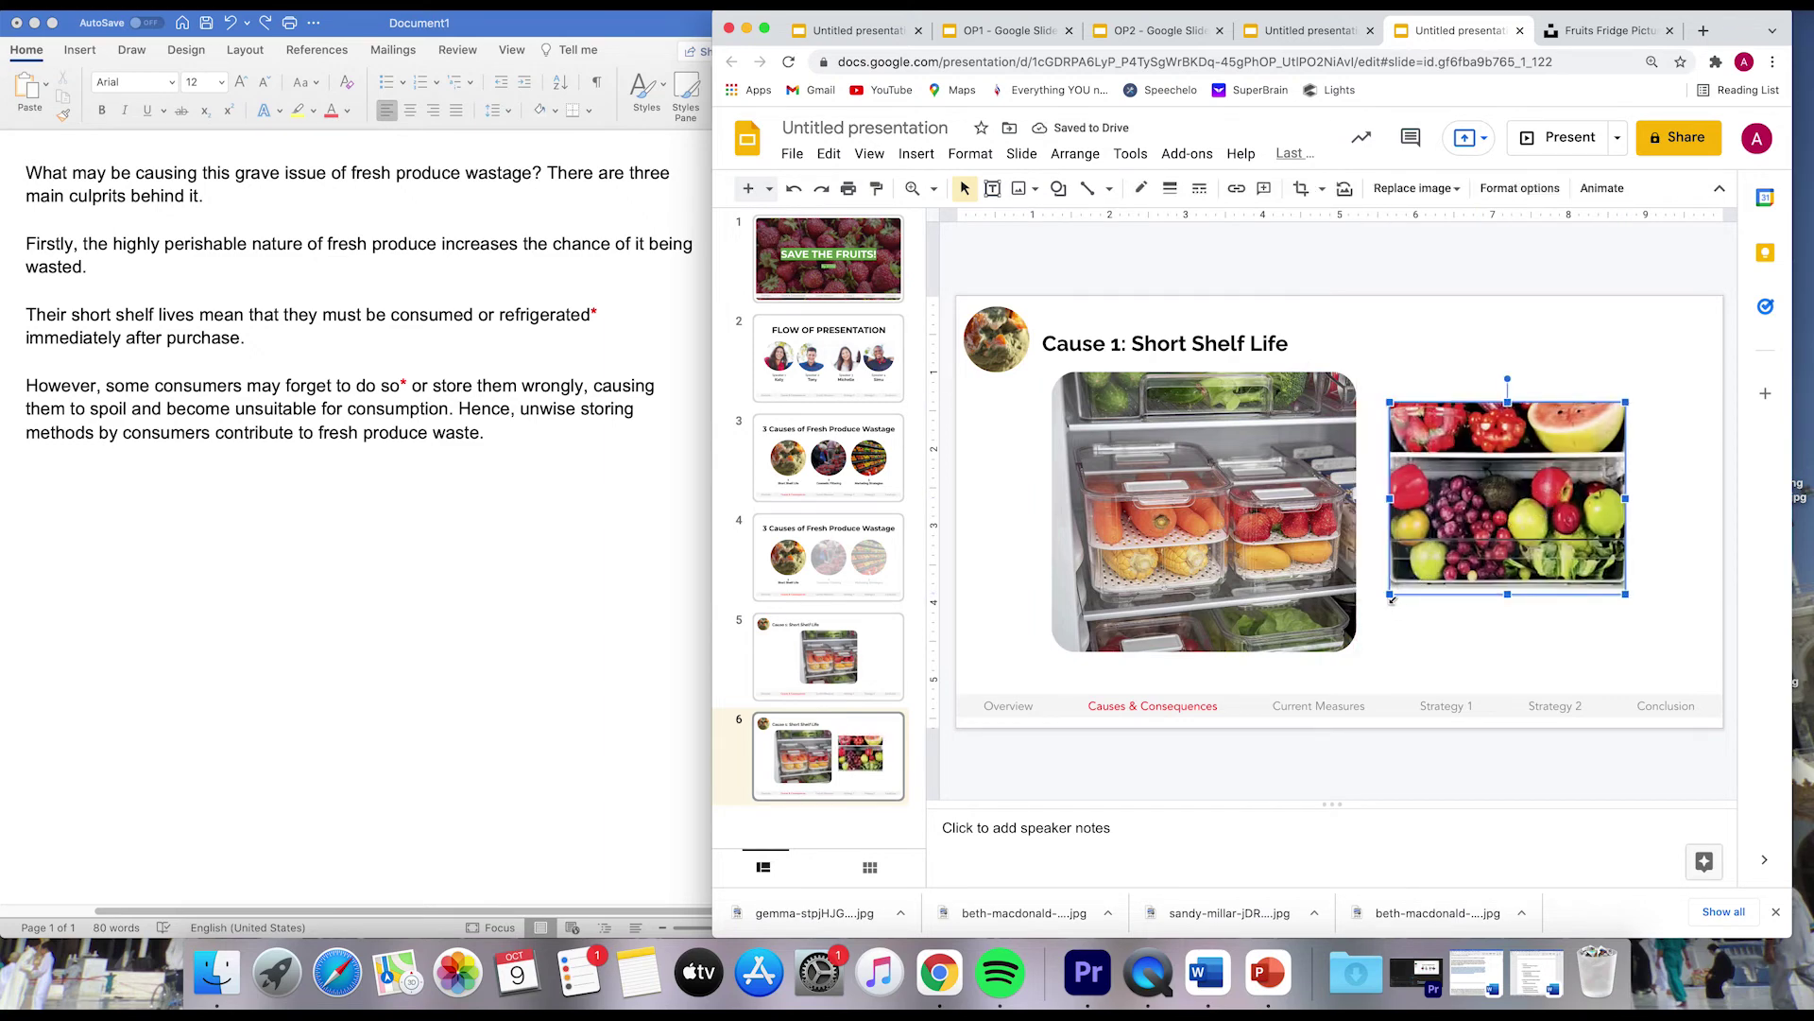
pyautogui.moveTo(1358, 624); pyautogui.dragTo(1326, 648)
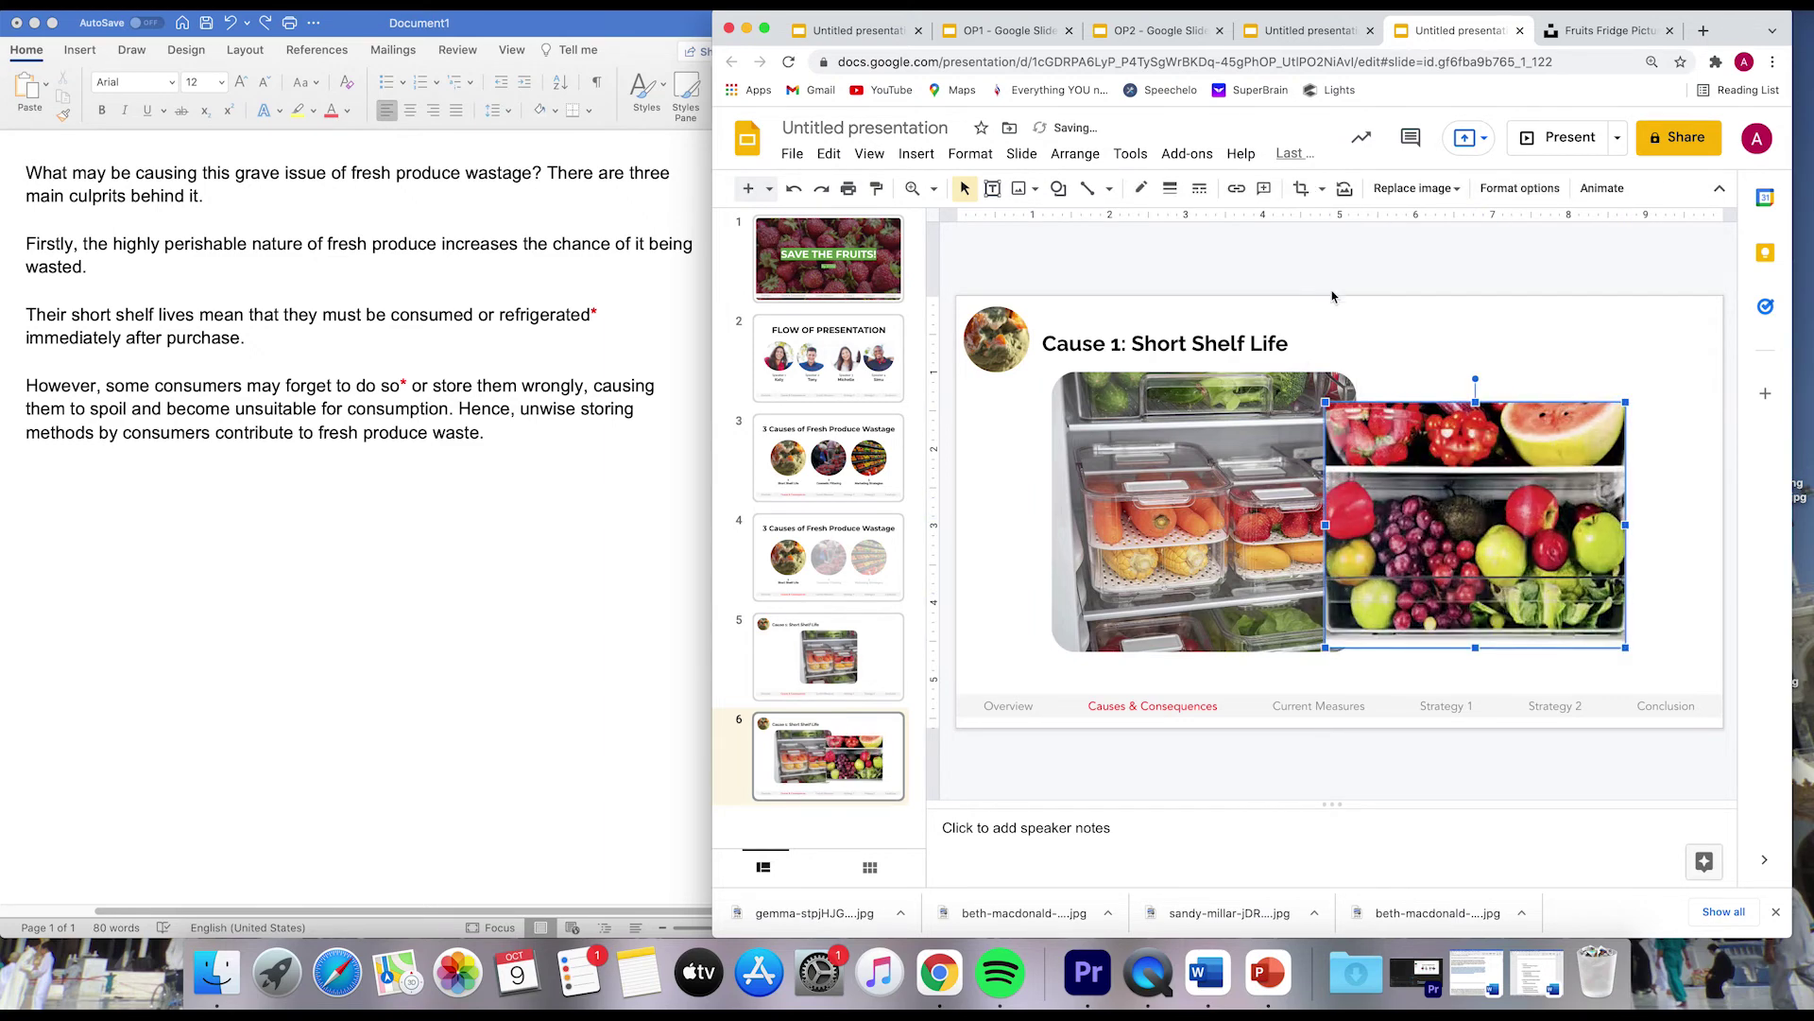
# Mask the loose-fruit photo with a rounded rectangle, then size and position both fridge photos side by side at matching height.
pyautogui.click(1322, 189)
pyautogui.moveTo(1351, 223)
pyautogui.click(1488, 238)
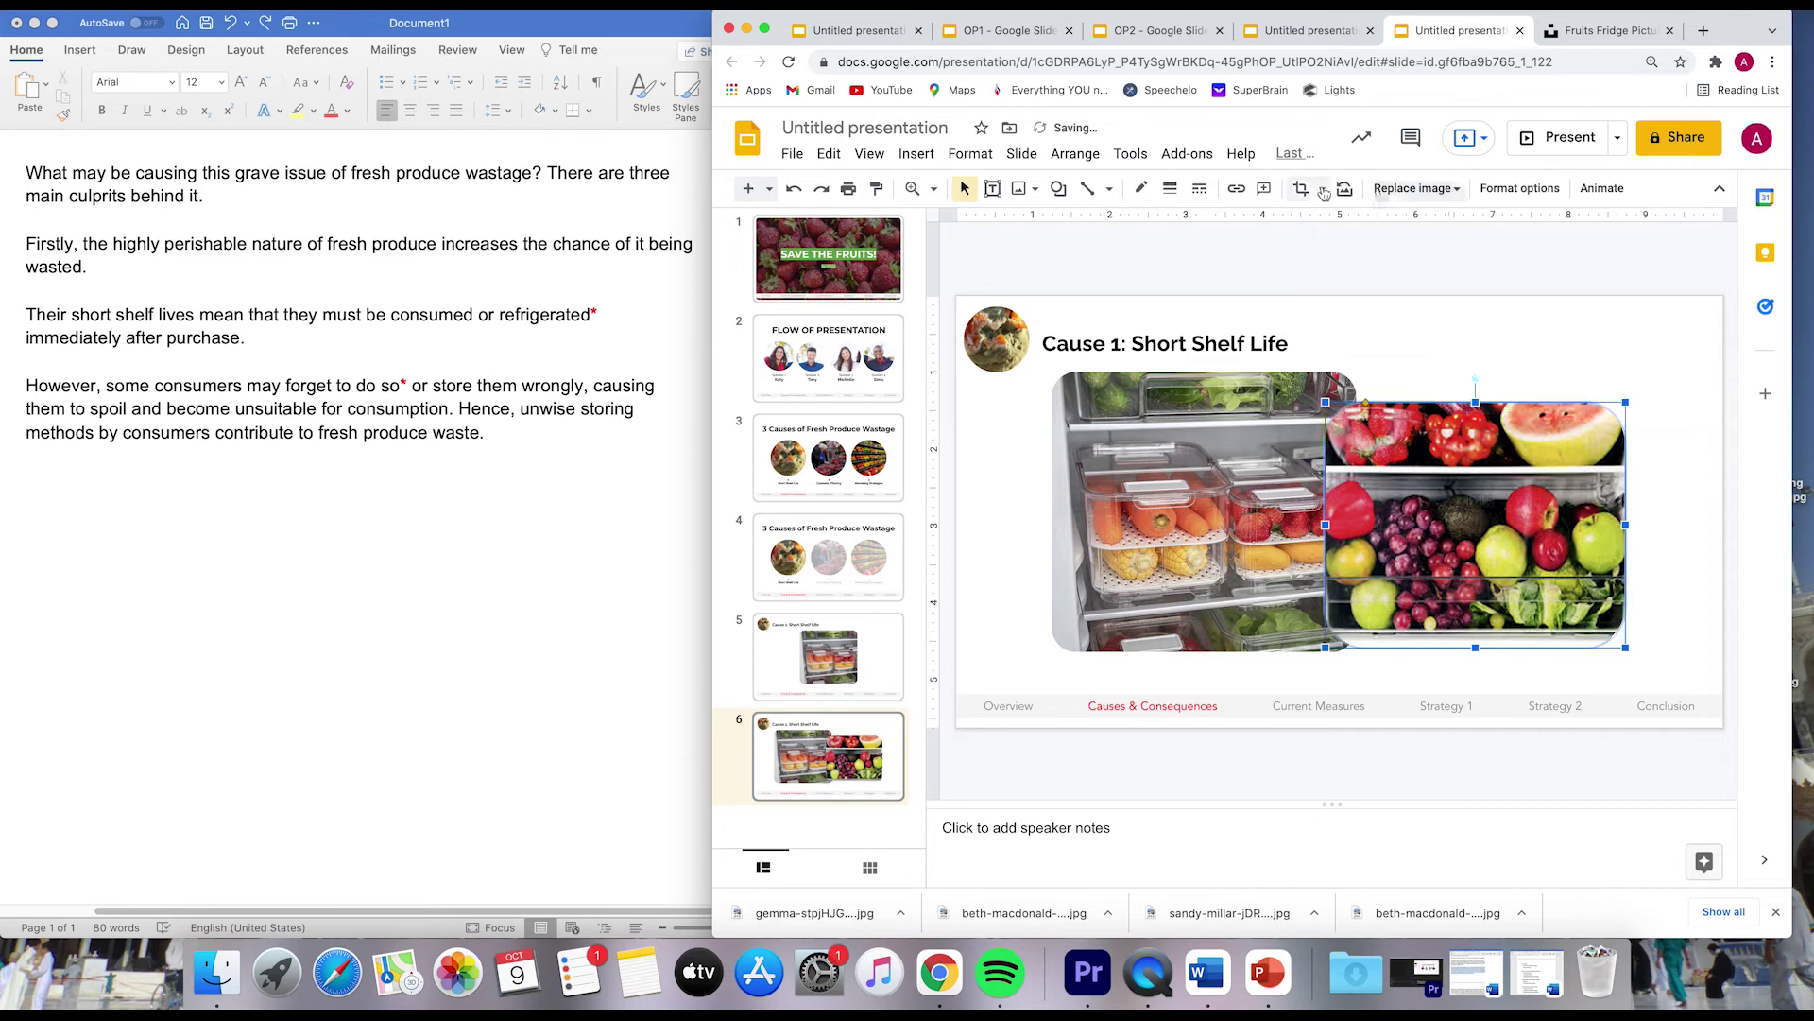
pyautogui.moveTo(1488, 454); pyautogui.dragTo(1534, 429)
pyautogui.moveTo(1373, 616); pyautogui.dragTo(1331, 652)
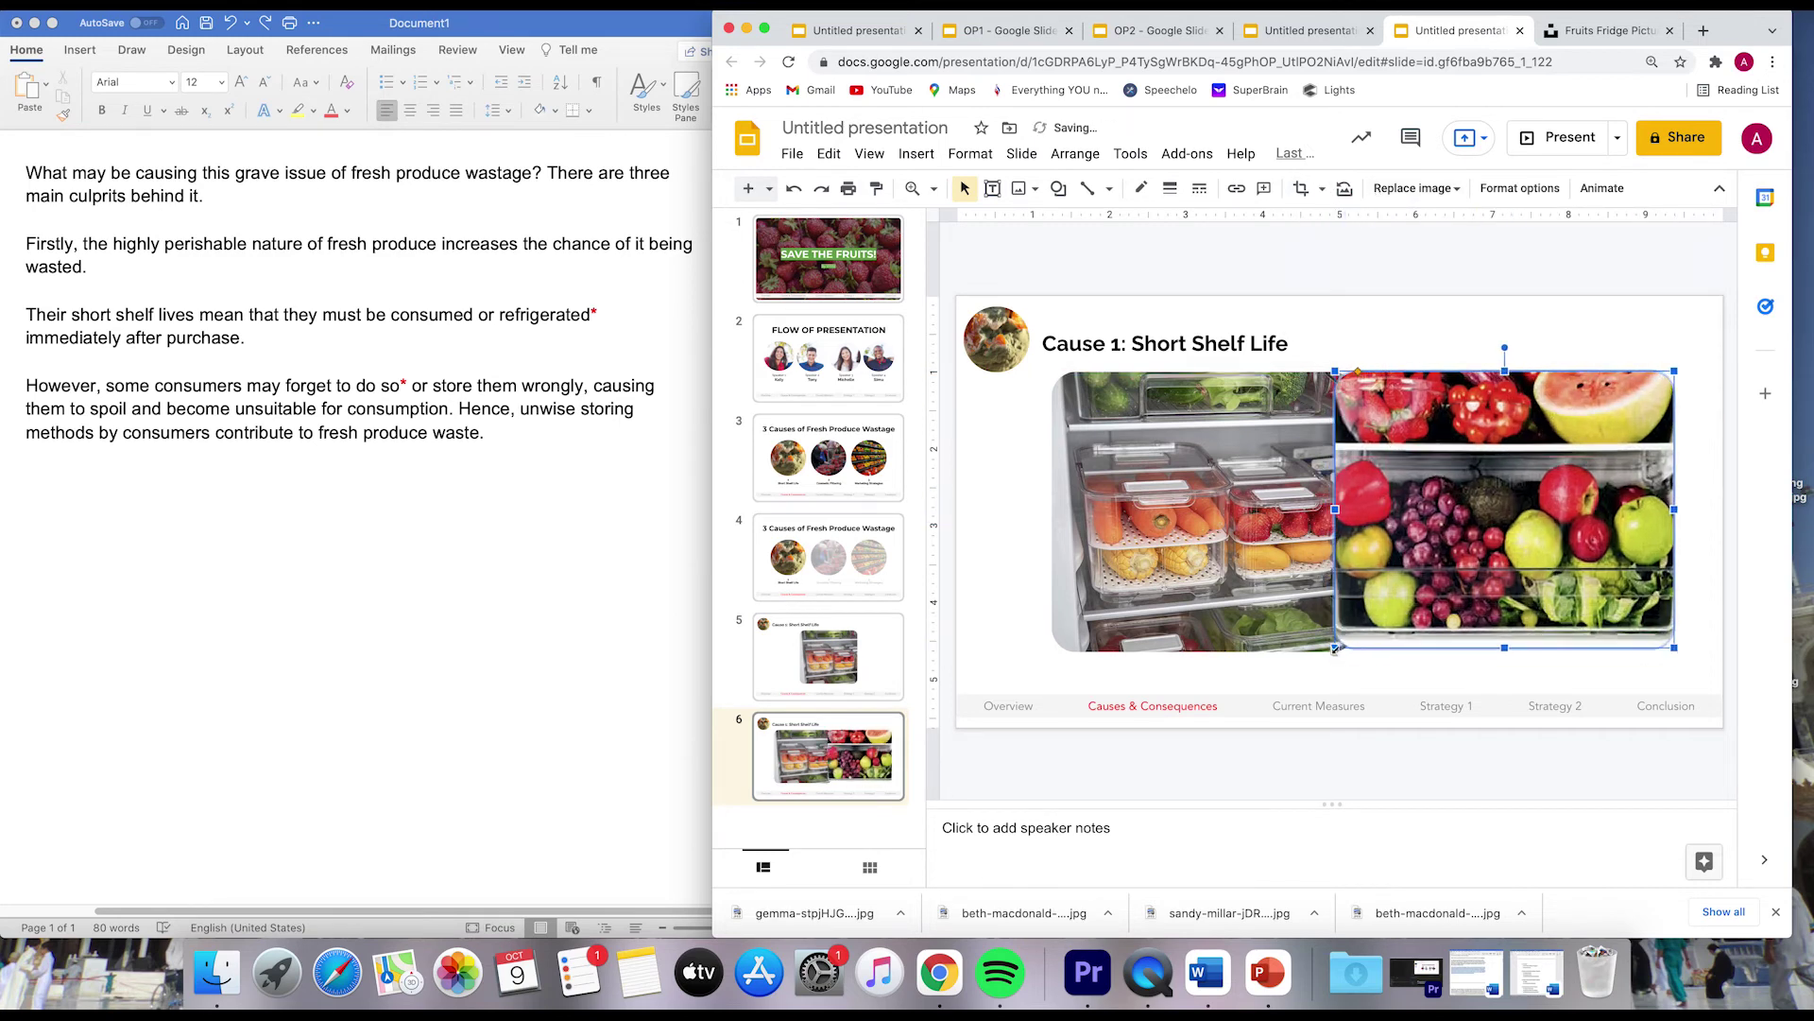
pyautogui.click(1286, 590)
pyautogui.moveTo(1285, 590); pyautogui.dragTo(1242, 589)
# Enlarge the loose-fruit photo on slide 6 and crop it on its inner side to leave a gap beside the fridge photo.
pyautogui.doubleClick(1449, 595)
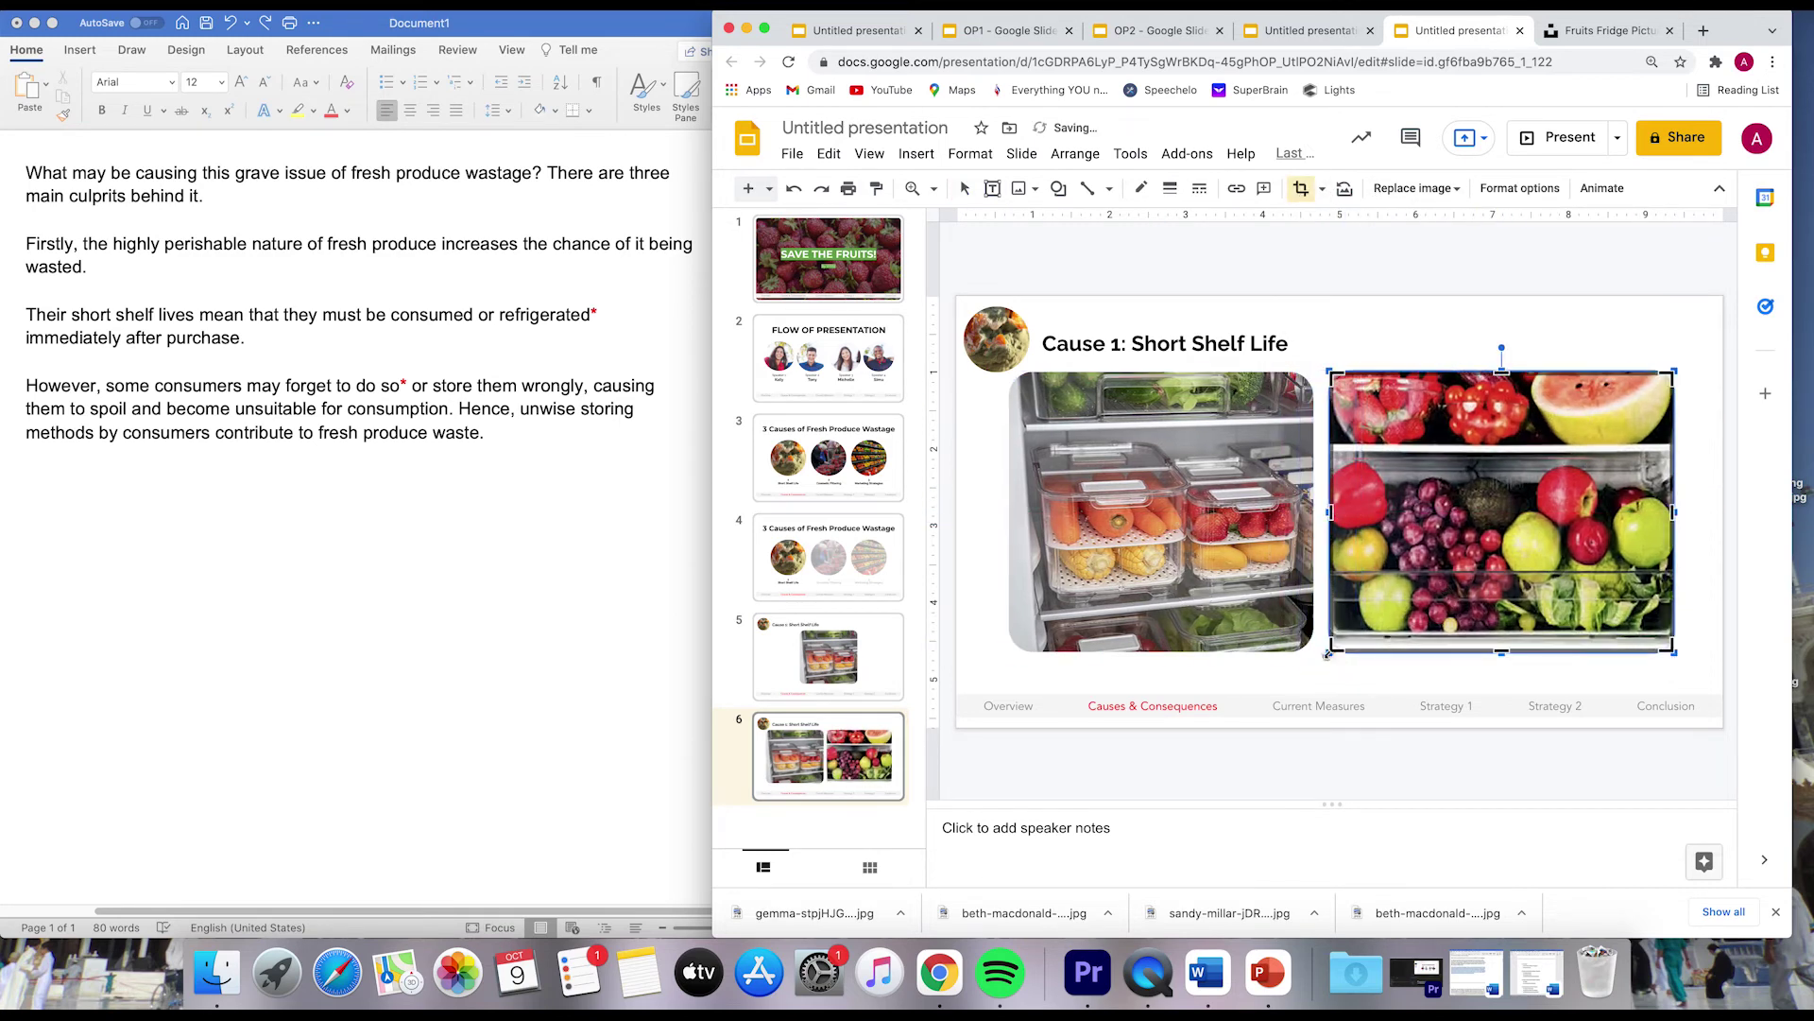
pyautogui.moveTo(1329, 652); pyautogui.dragTo(1288, 686)
pyautogui.press('Return')
pyautogui.doubleClick(1375, 530)
pyautogui.moveTo(1331, 512); pyautogui.dragTo(1380, 513)
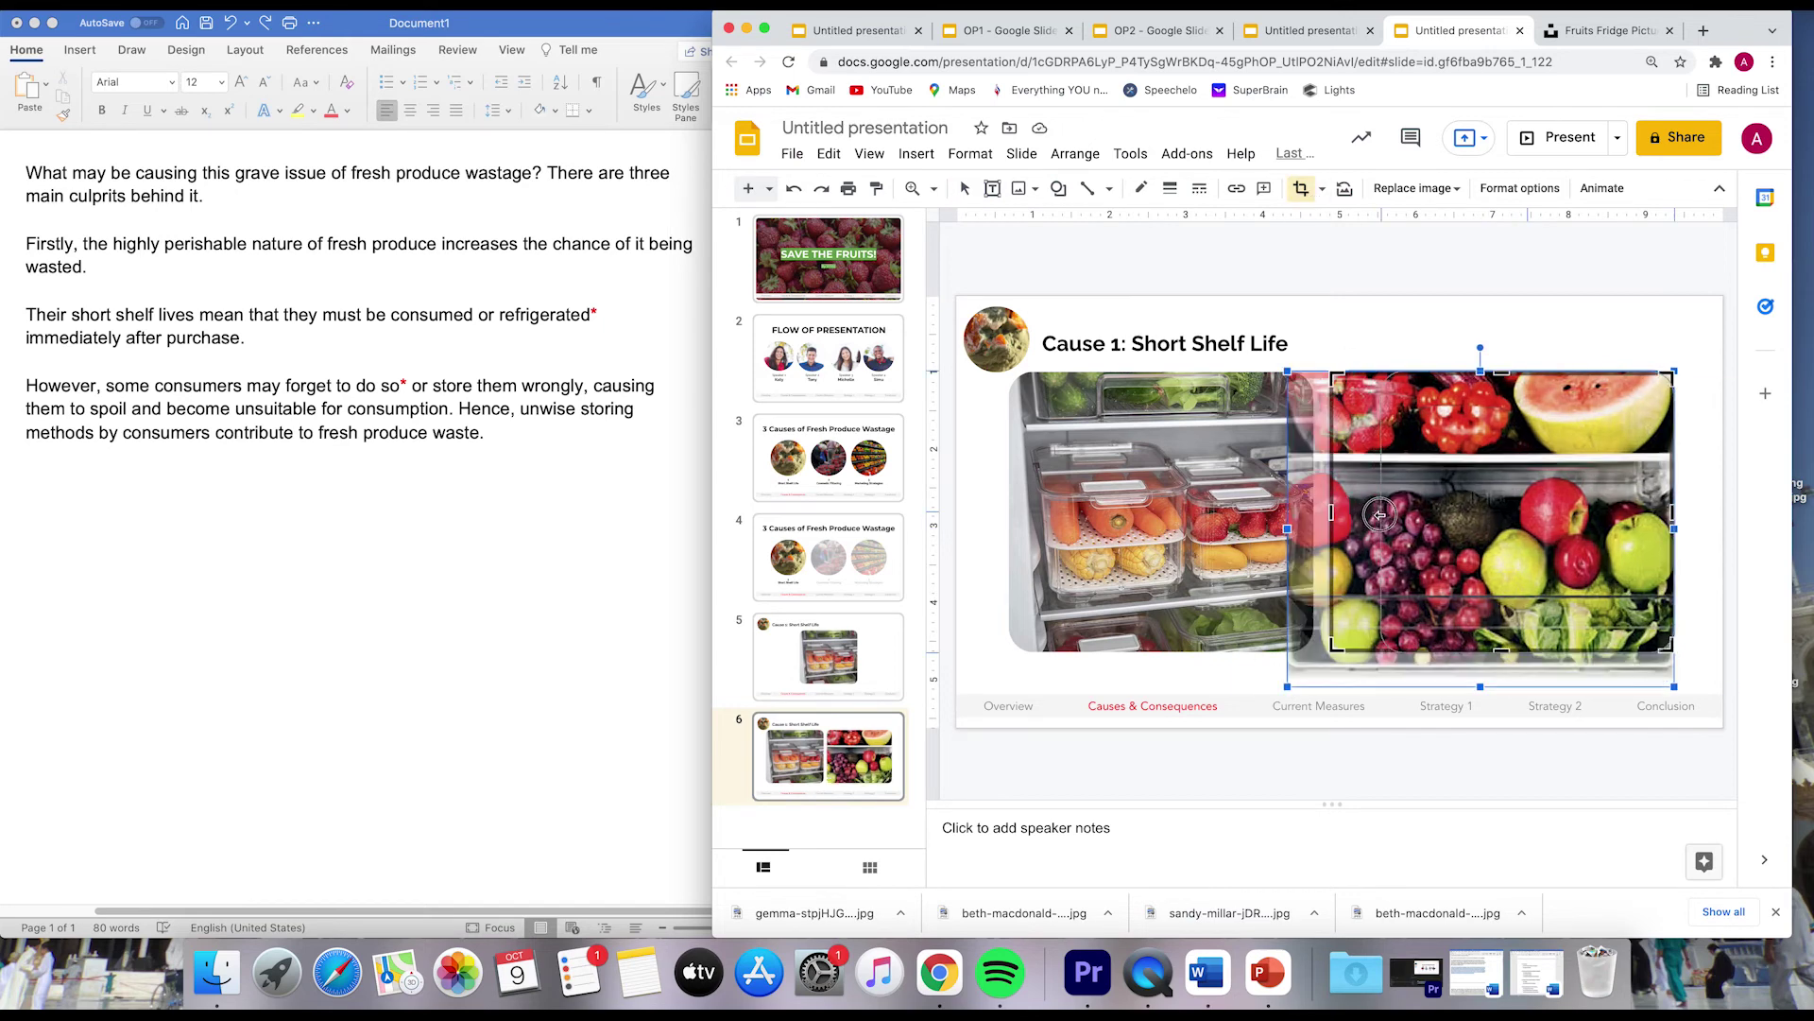
pyautogui.press('Return')
# Scale both photos down together and centre the pair under the slide title.
pyautogui.click(1276, 515)
pyautogui.keyDown('shift'); pyautogui.click(1402, 481); pyautogui.keyUp('shift')
pyautogui.moveTo(1009, 652); pyautogui.dragTo(1100, 618)
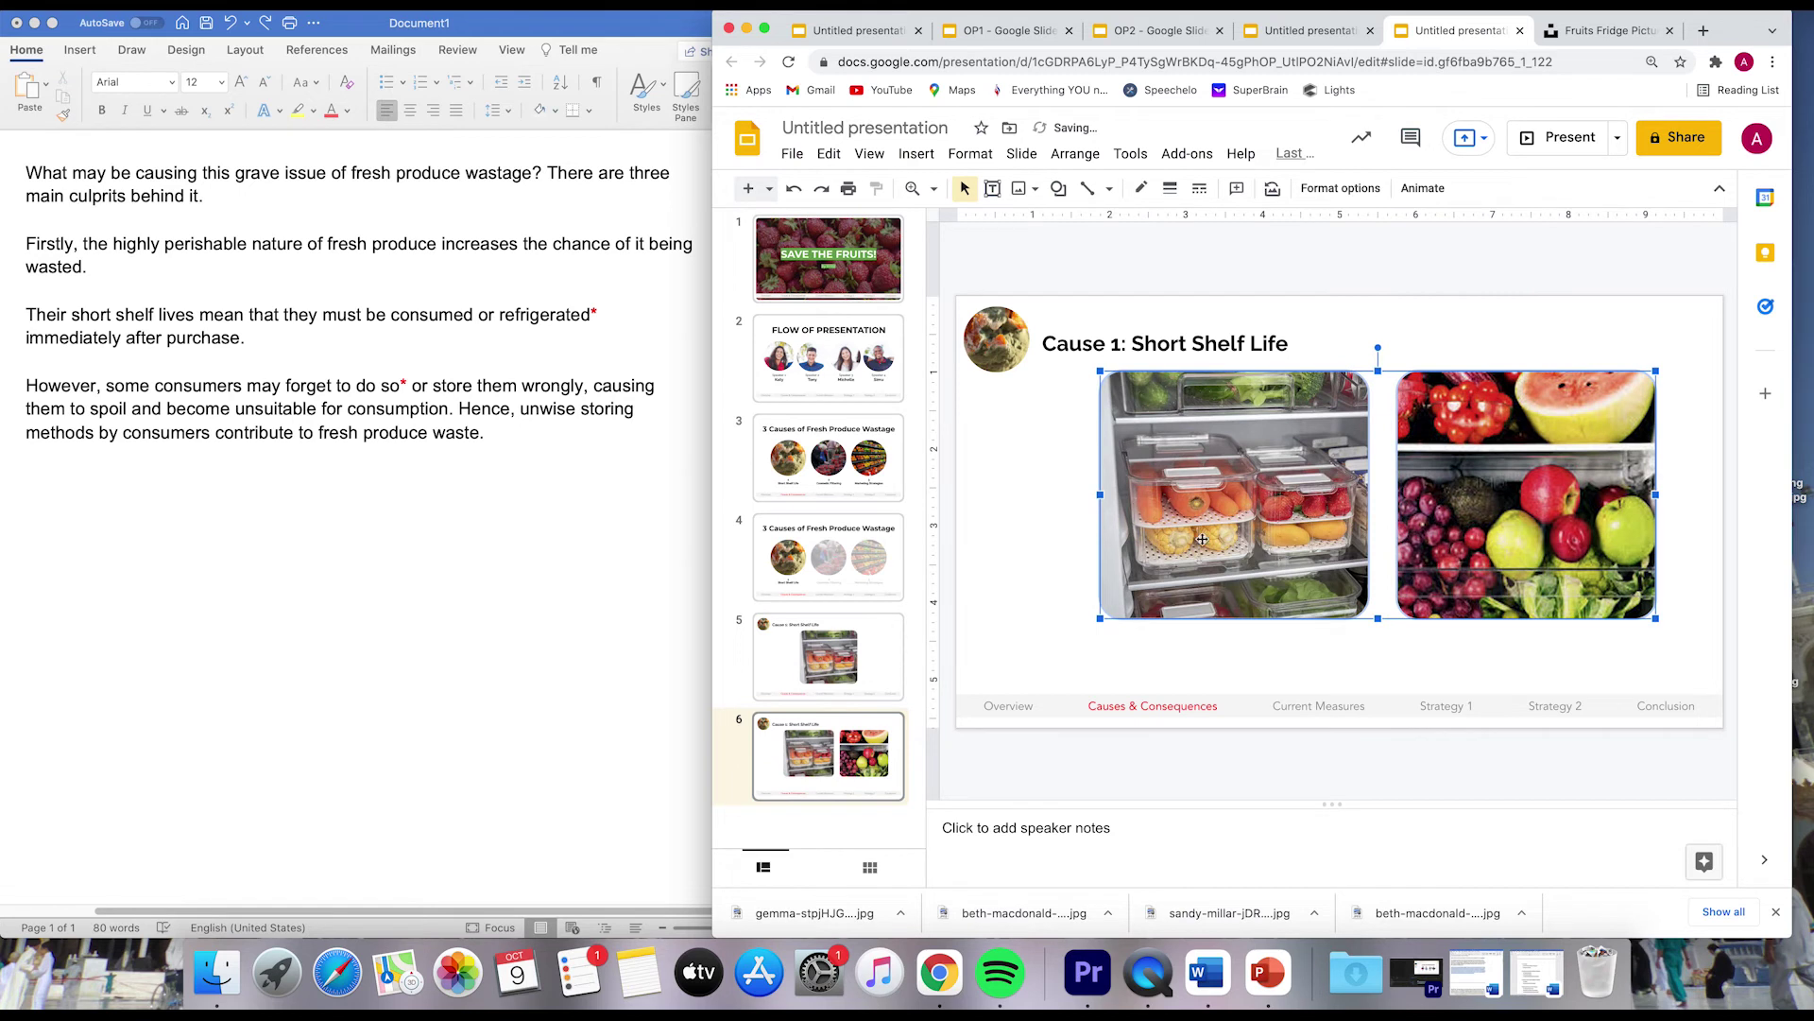
pyautogui.moveTo(1293, 492); pyautogui.dragTo(1255, 497)
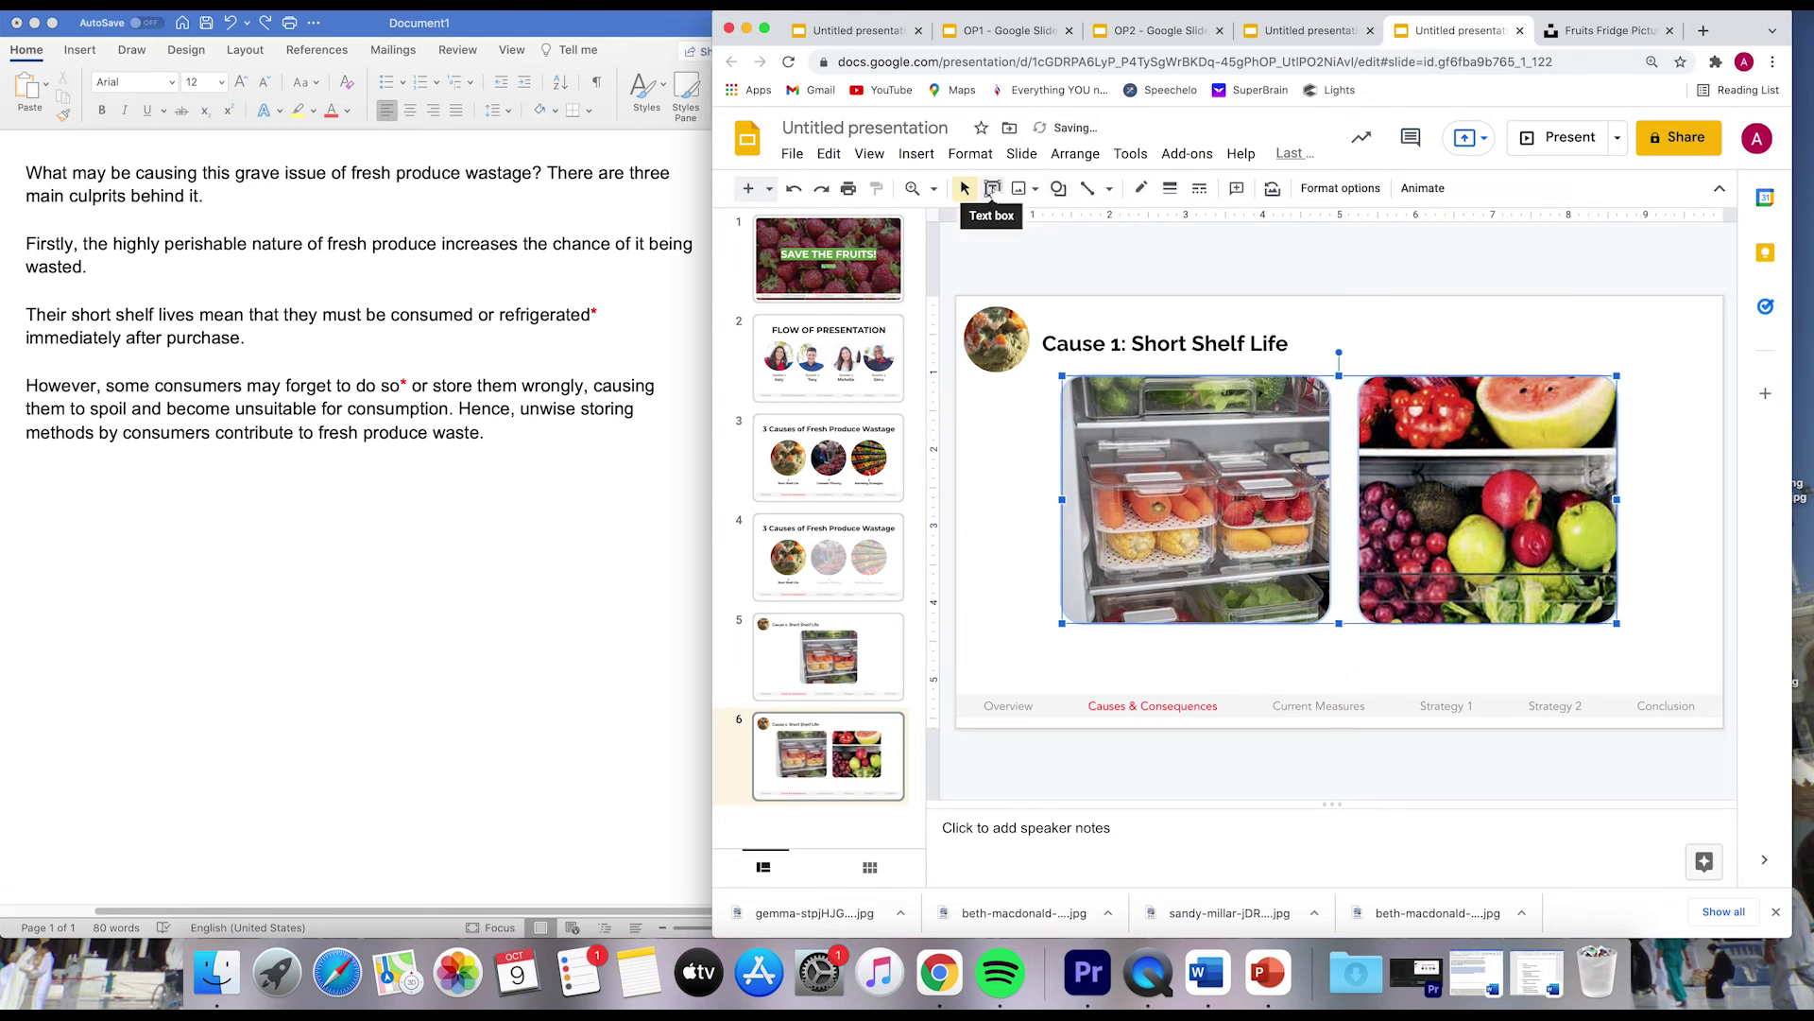
# Add a text box below the photos on slide 6 reading "Proper Storage".
pyautogui.click(992, 188)
pyautogui.click(1168, 652)
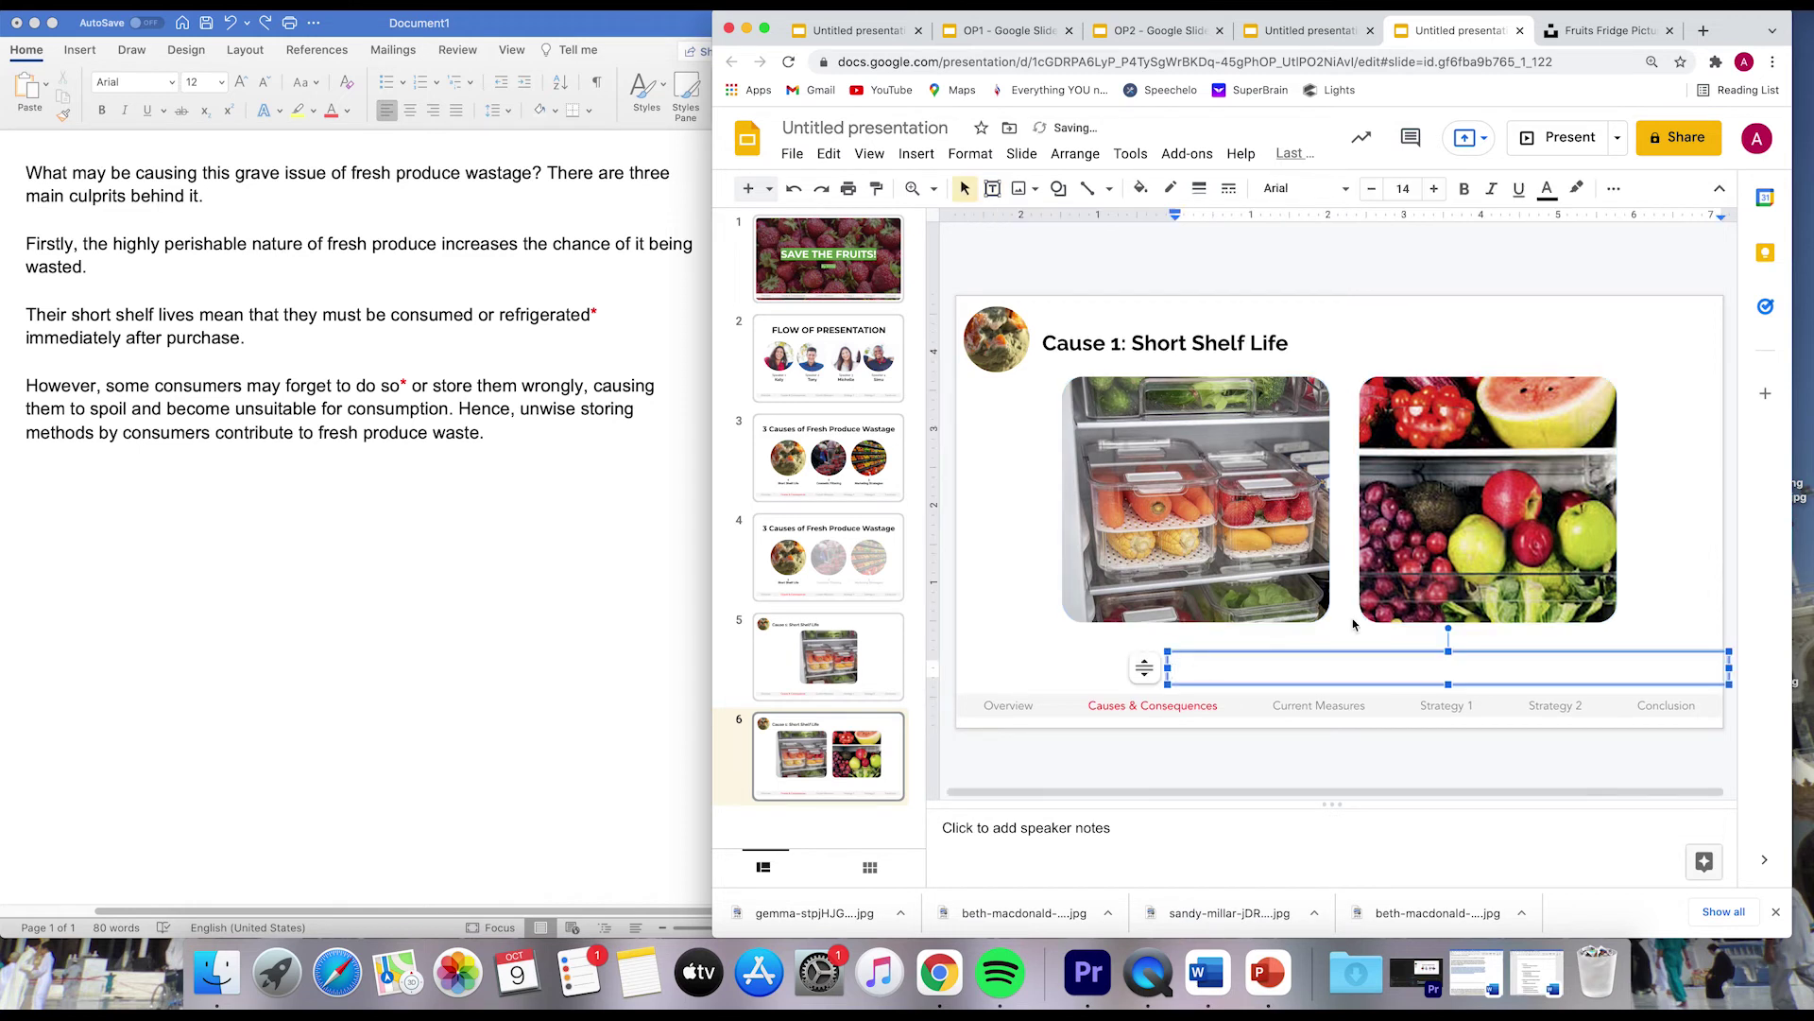
pyautogui.write('Proper')
pyautogui.press('Return')
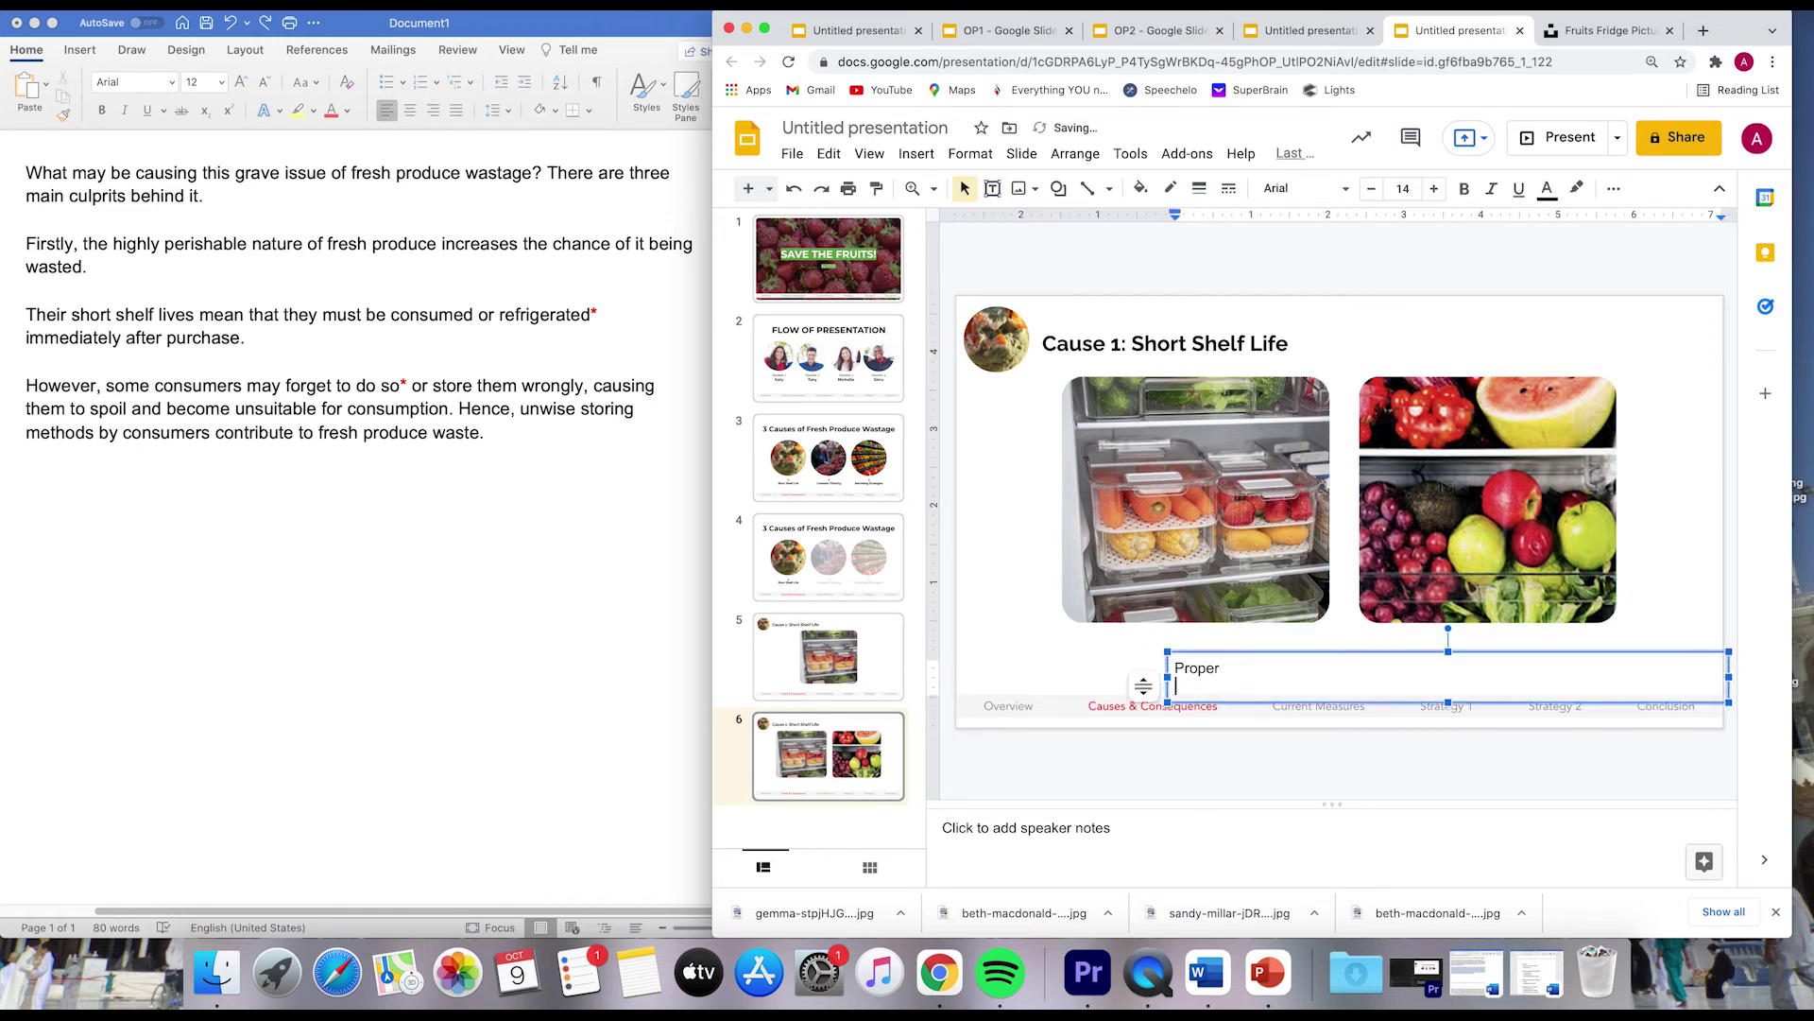
pyautogui.press('BackSpace')
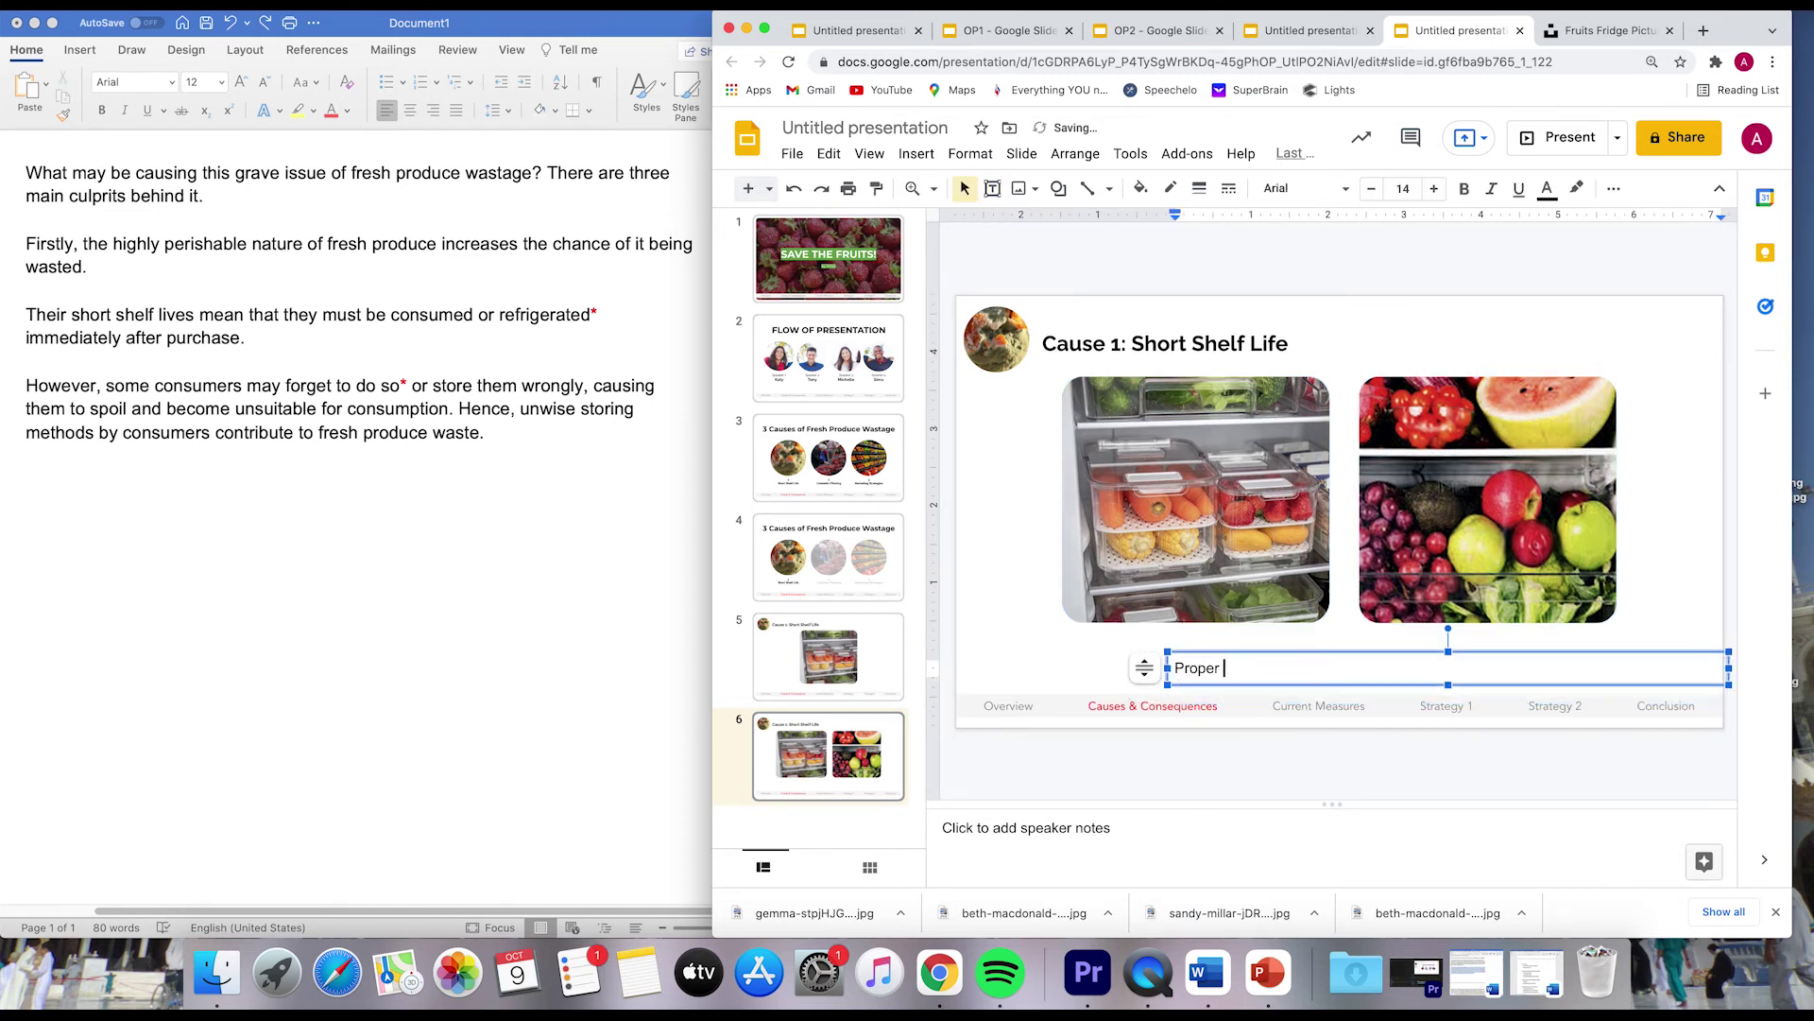
pyautogui.write('Storage')
# Set the "Proper Storage" caption in centred Avenir, narrow its box and place it beneath the container photo.
pyautogui.press('super+a')
pyautogui.click(1306, 189)
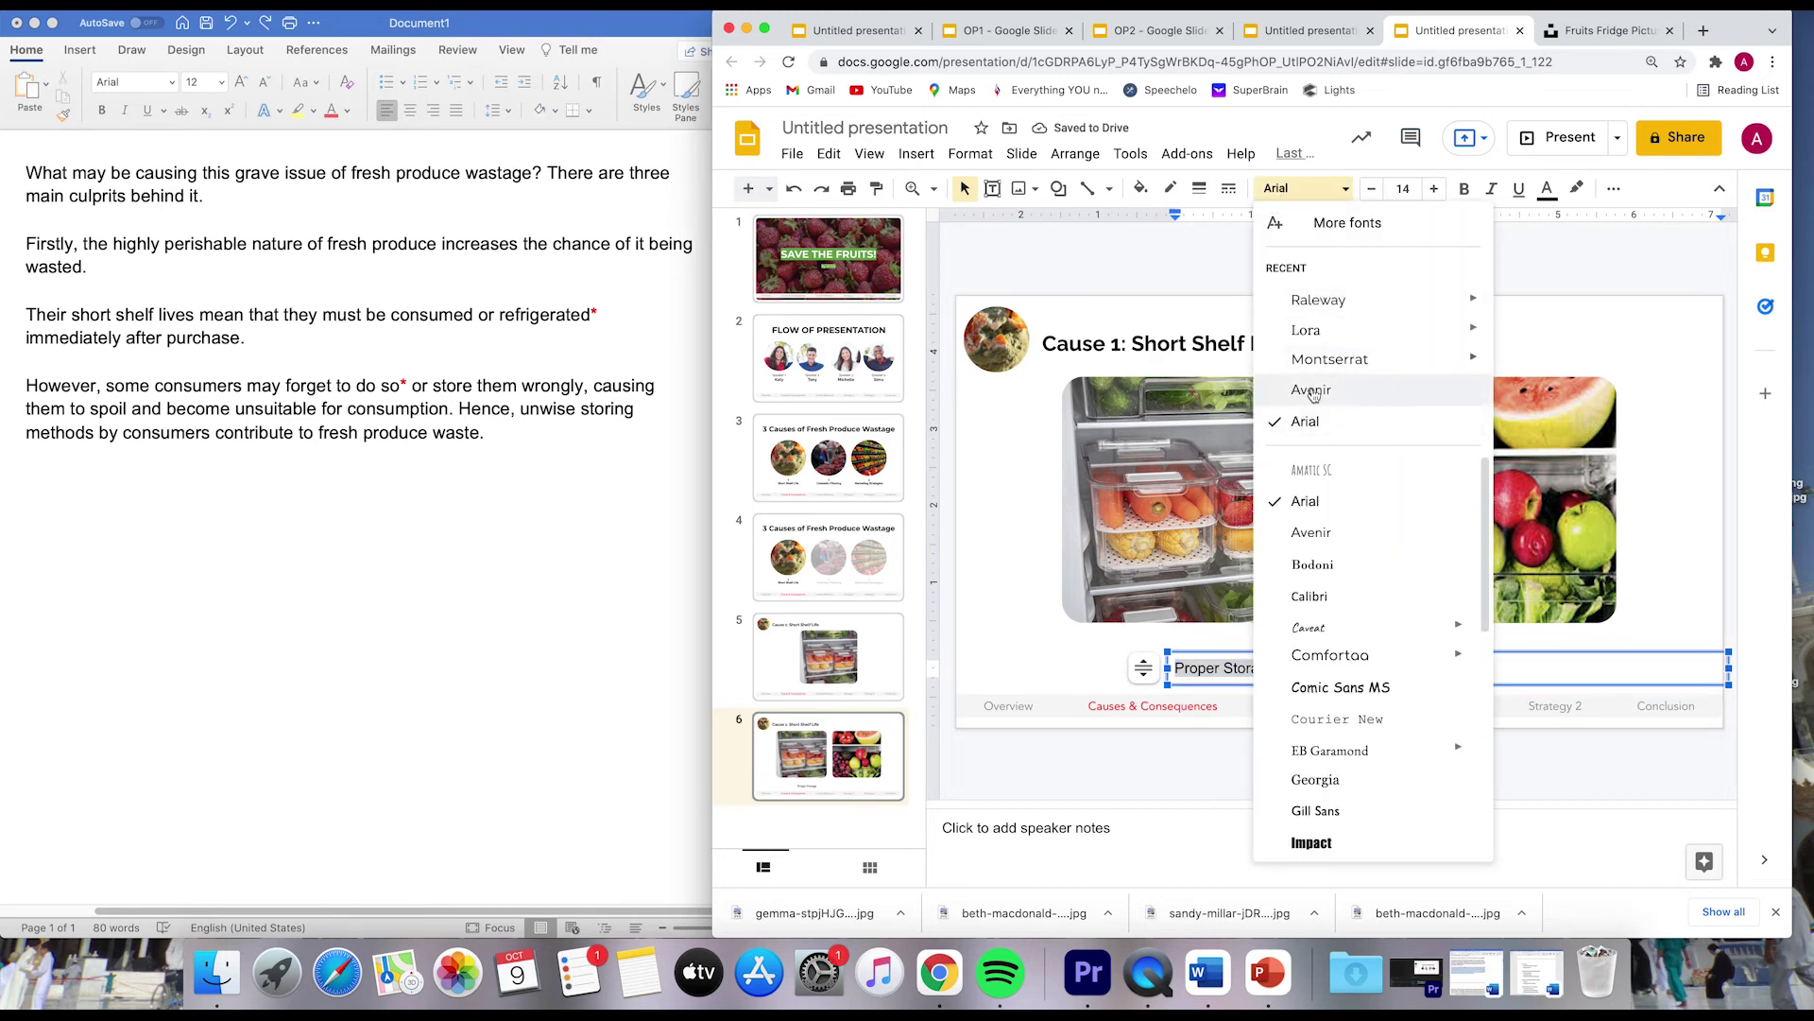
pyautogui.click(1307, 391)
pyautogui.click(1613, 189)
pyautogui.click(1218, 224)
pyautogui.click(1242, 255)
pyautogui.moveTo(1729, 669); pyautogui.dragTo(1340, 668)
pyautogui.moveTo(1313, 684); pyautogui.dragTo(1256, 664)
# Duplicate the caption beneath the loose-fruit photo and change its text to "Improper Storage".
pyautogui.press('super+d')
pyautogui.moveTo(1244, 676); pyautogui.dragTo(1523, 663)
pyautogui.click(1447, 647)
pyautogui.press('BackSpace')
pyautogui.write('Imp')
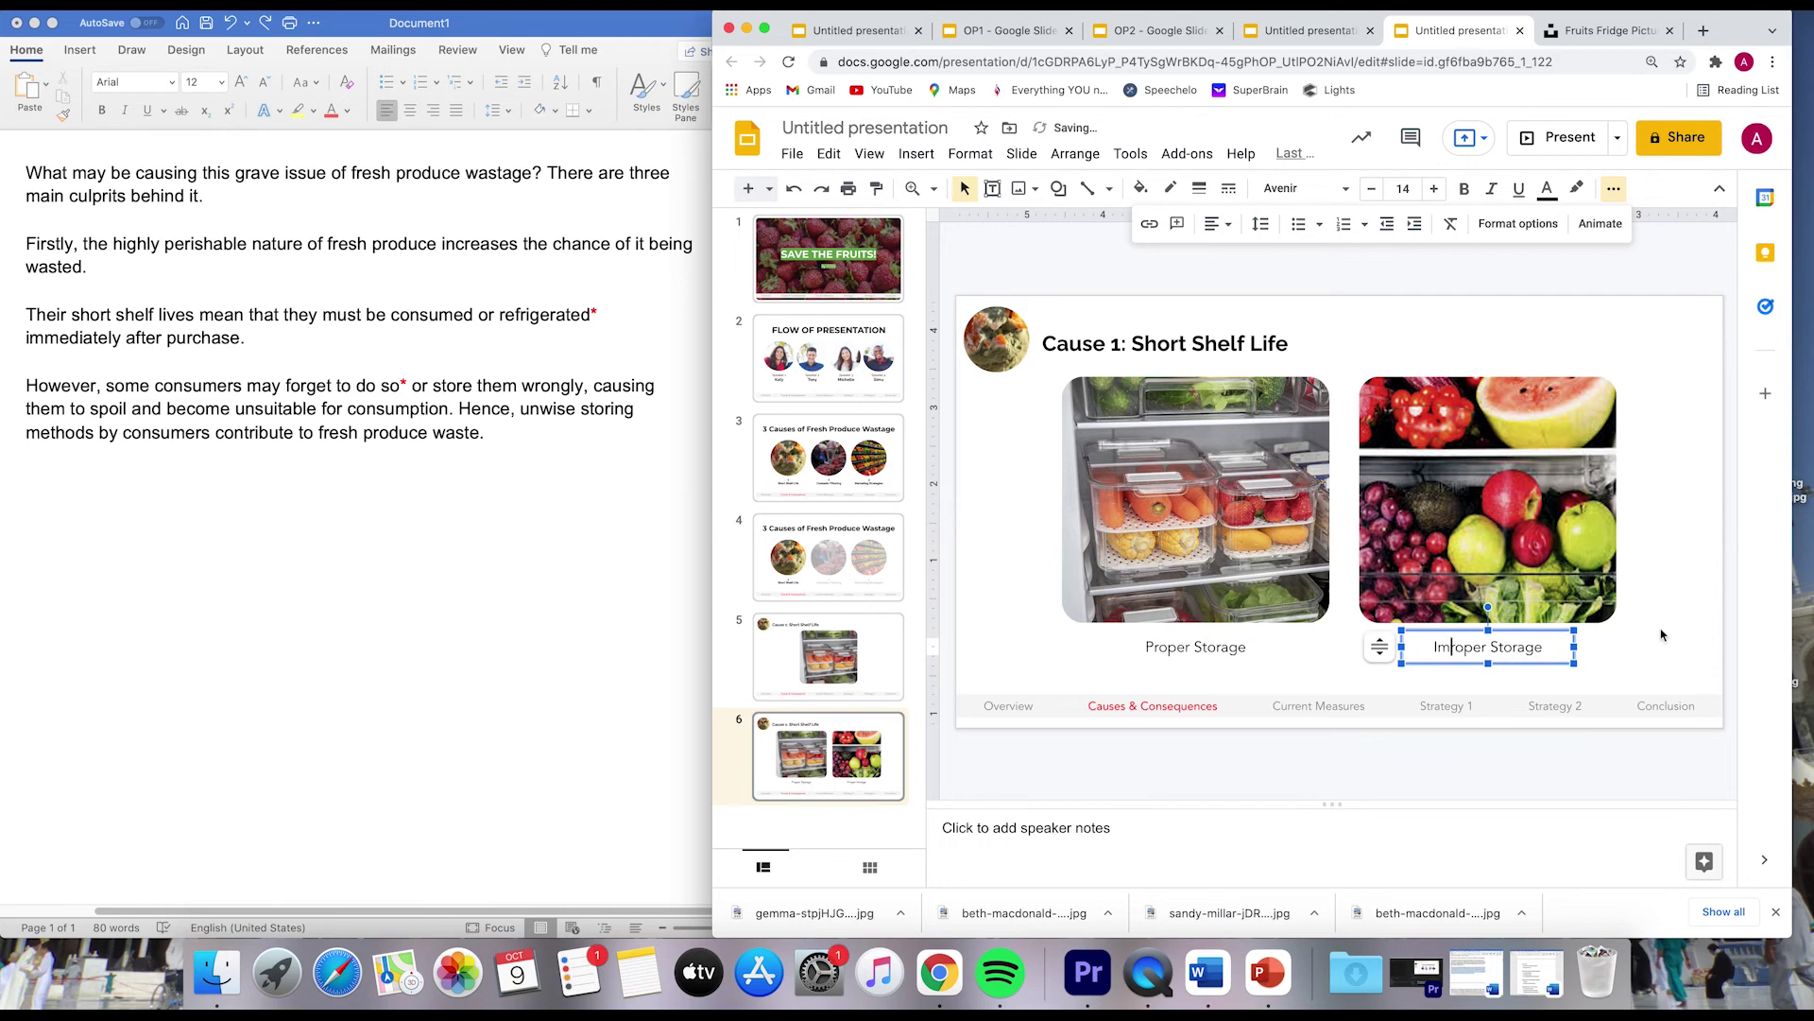
pyautogui.click(1660, 633)
pyautogui.click(1455, 648)
pyautogui.write('p')
# Make both storage captions bold.
pyautogui.click(1350, 665)
pyautogui.click(1216, 663)
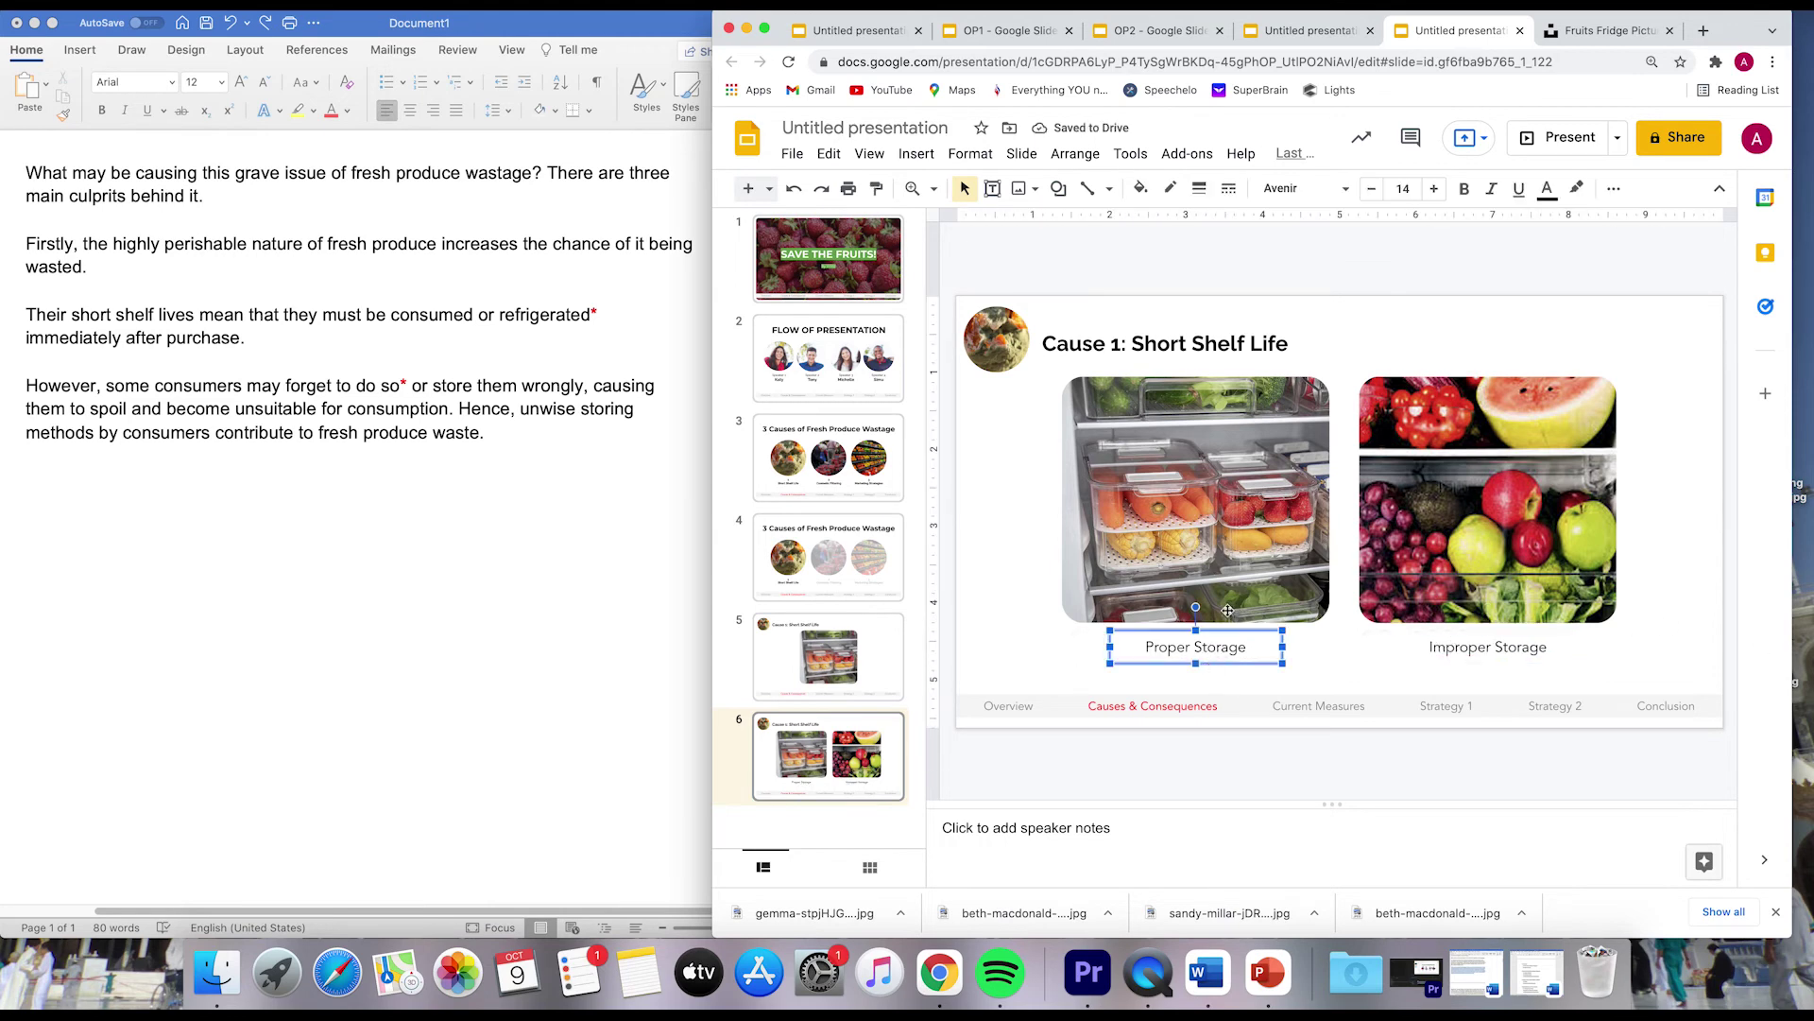
pyautogui.click(821, 682)
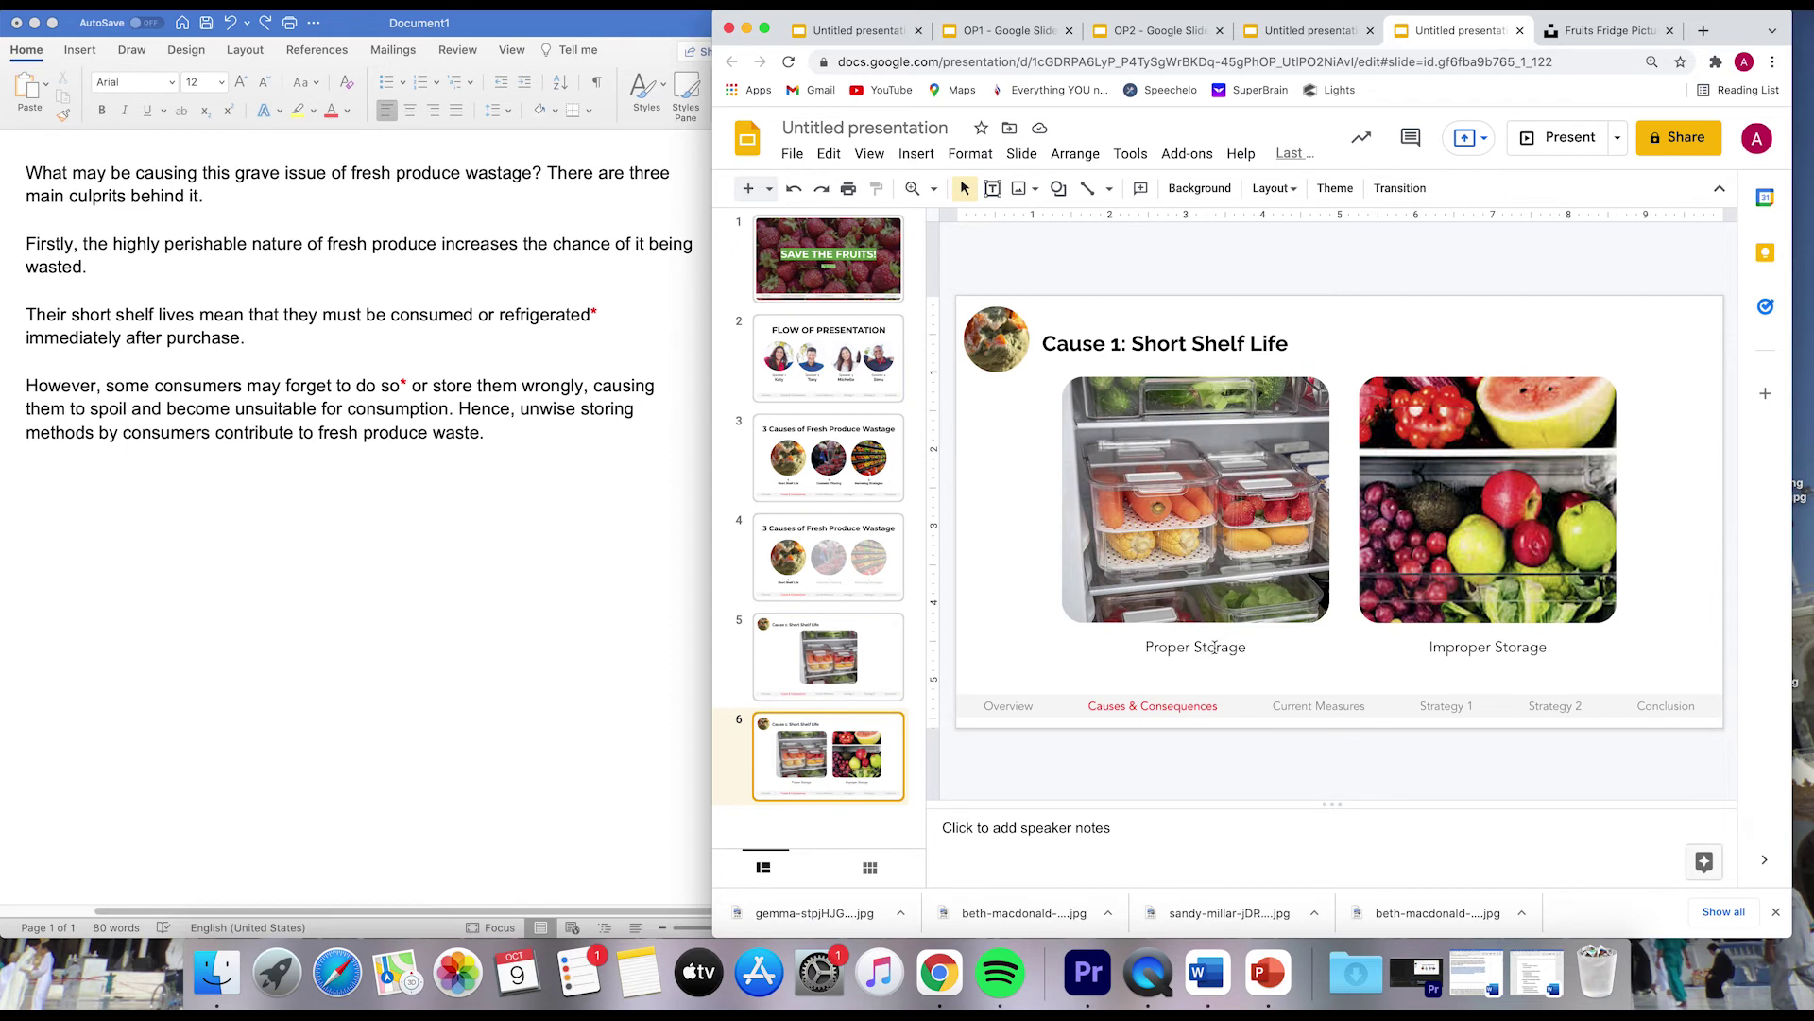
pyautogui.click(1223, 646)
pyautogui.keyDown('shift'); pyautogui.click(1471, 645); pyautogui.keyUp('shift')
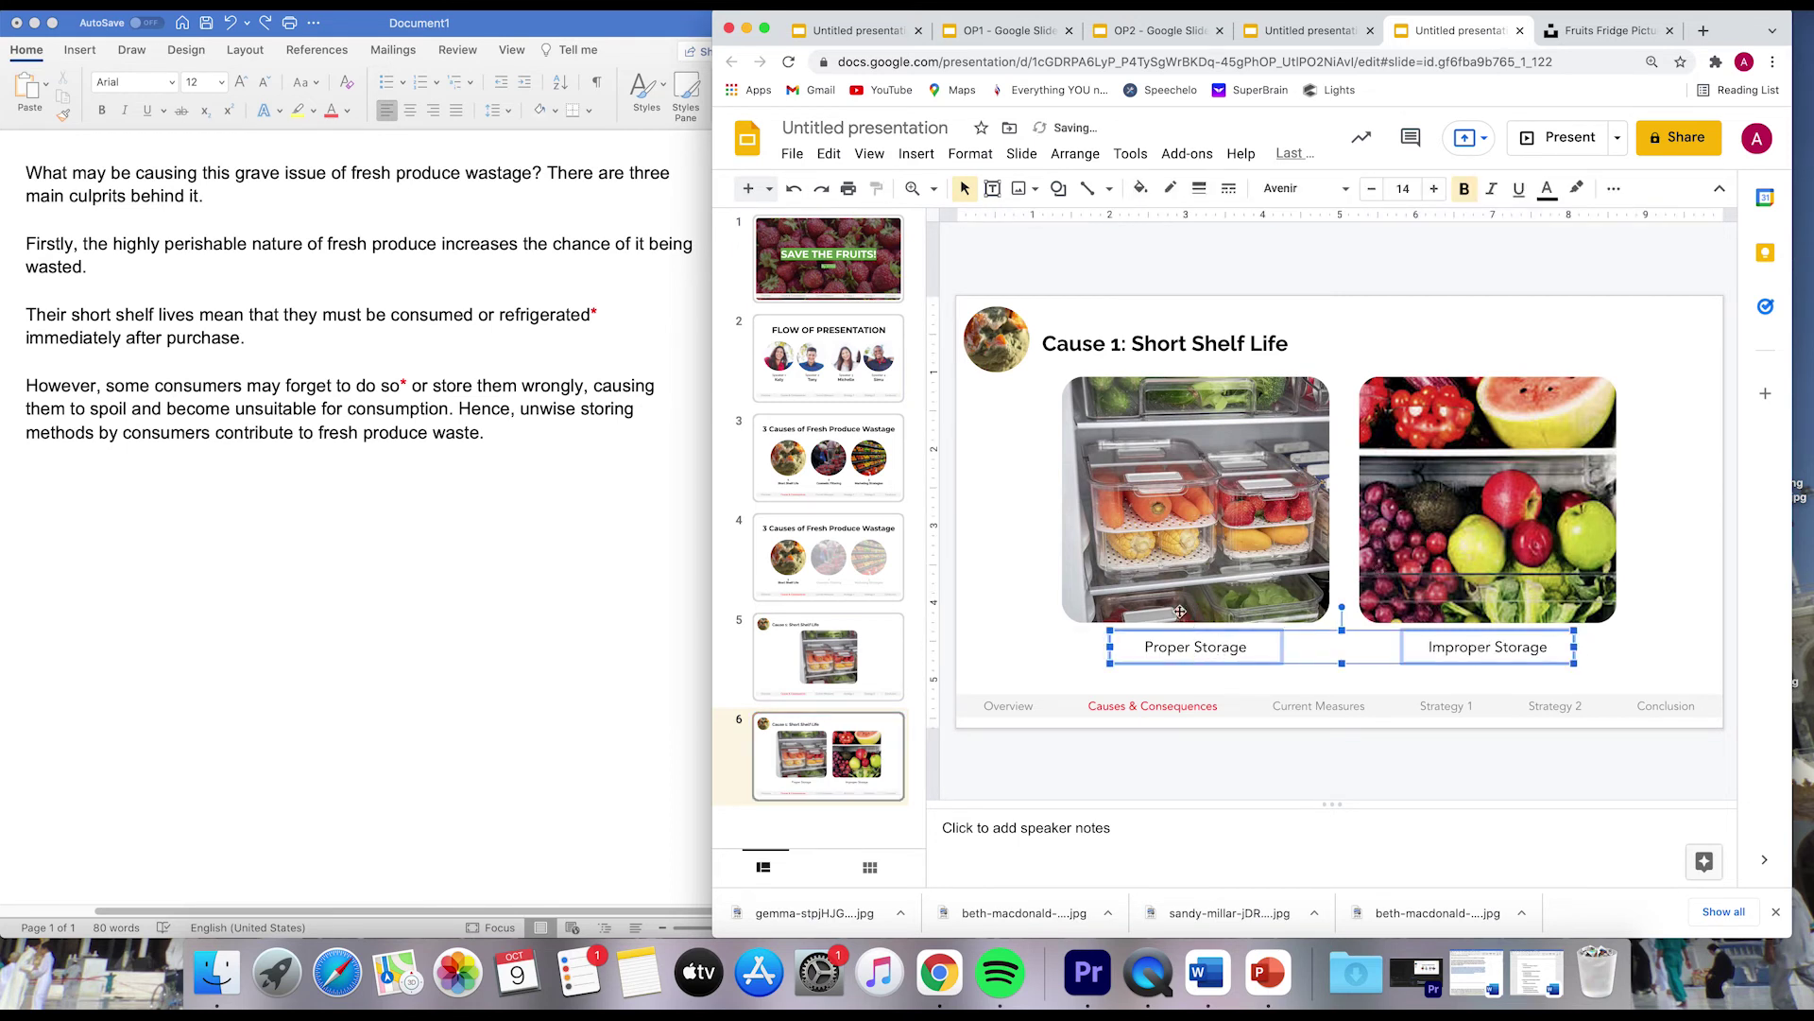
# Replace the photo on slide 5 with the container photo and its "Proper Storage" caption copied from slide 6, keeping their original position.
pyautogui.click(1146, 620)
pyautogui.keyDown('shift'); pyautogui.click(1200, 657); pyautogui.keyUp('shift')
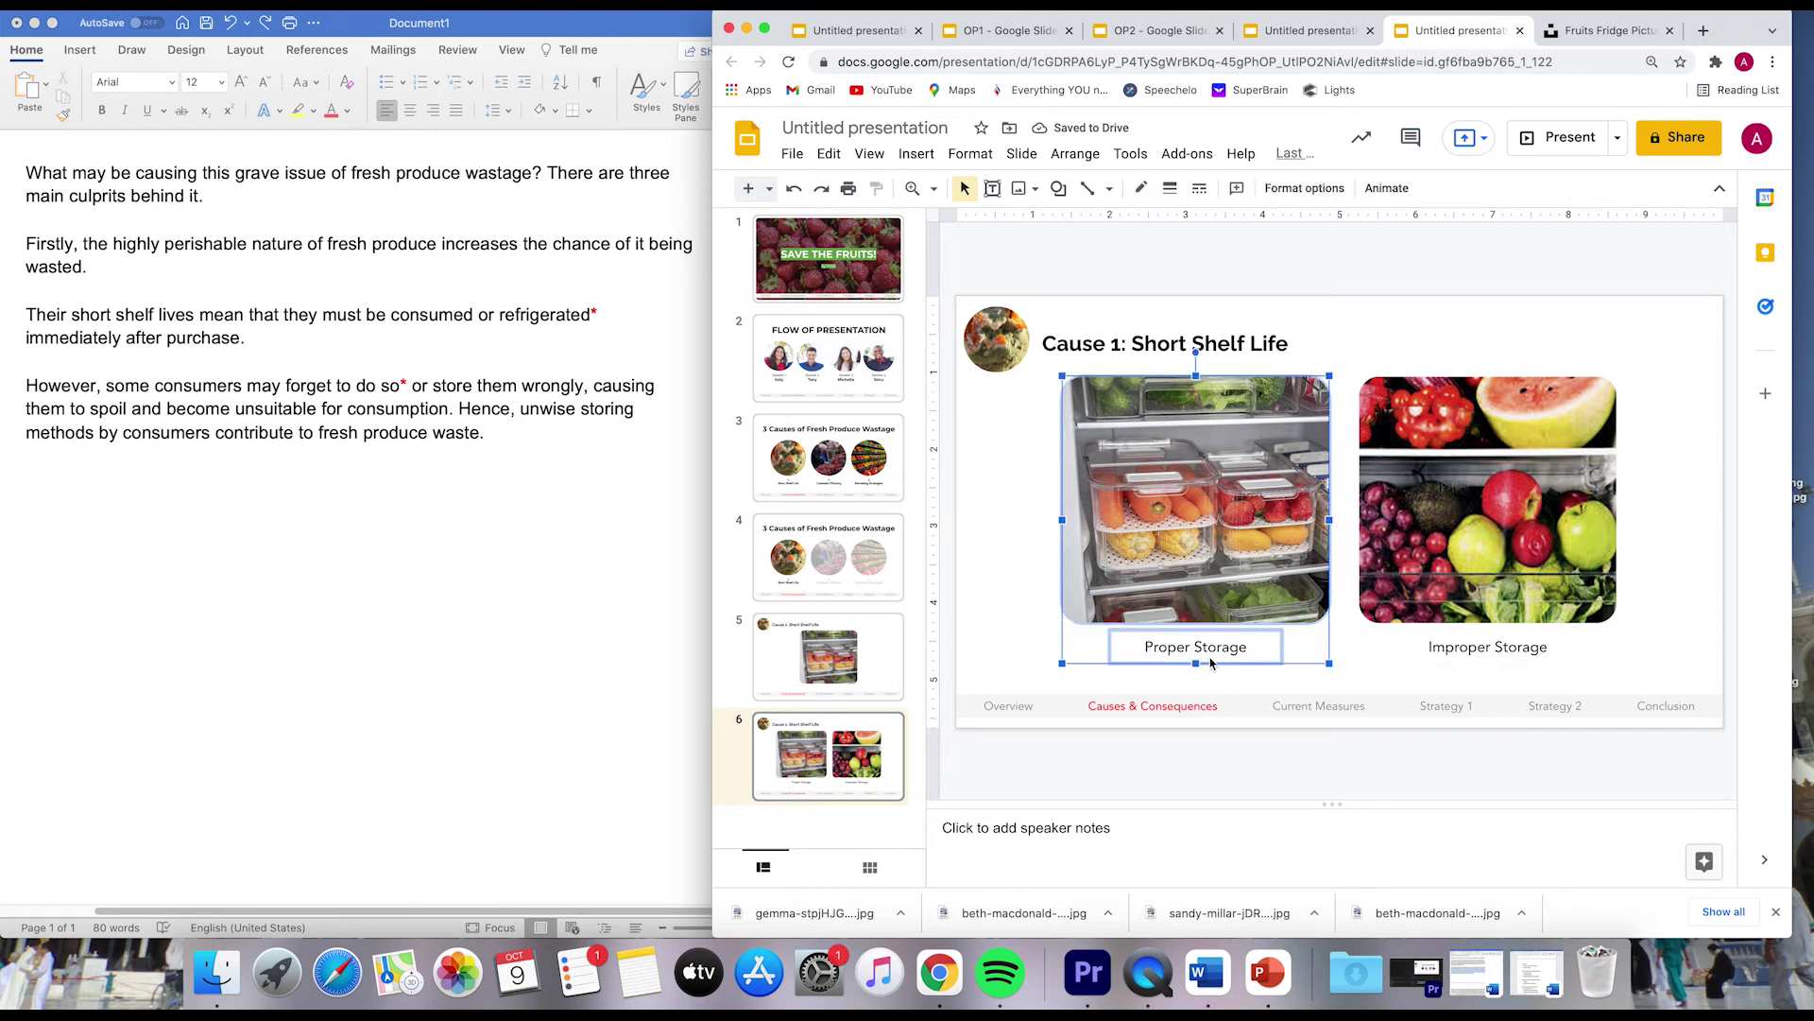
pyautogui.click(850, 659)
pyautogui.click(1225, 578)
pyautogui.press('Delete')
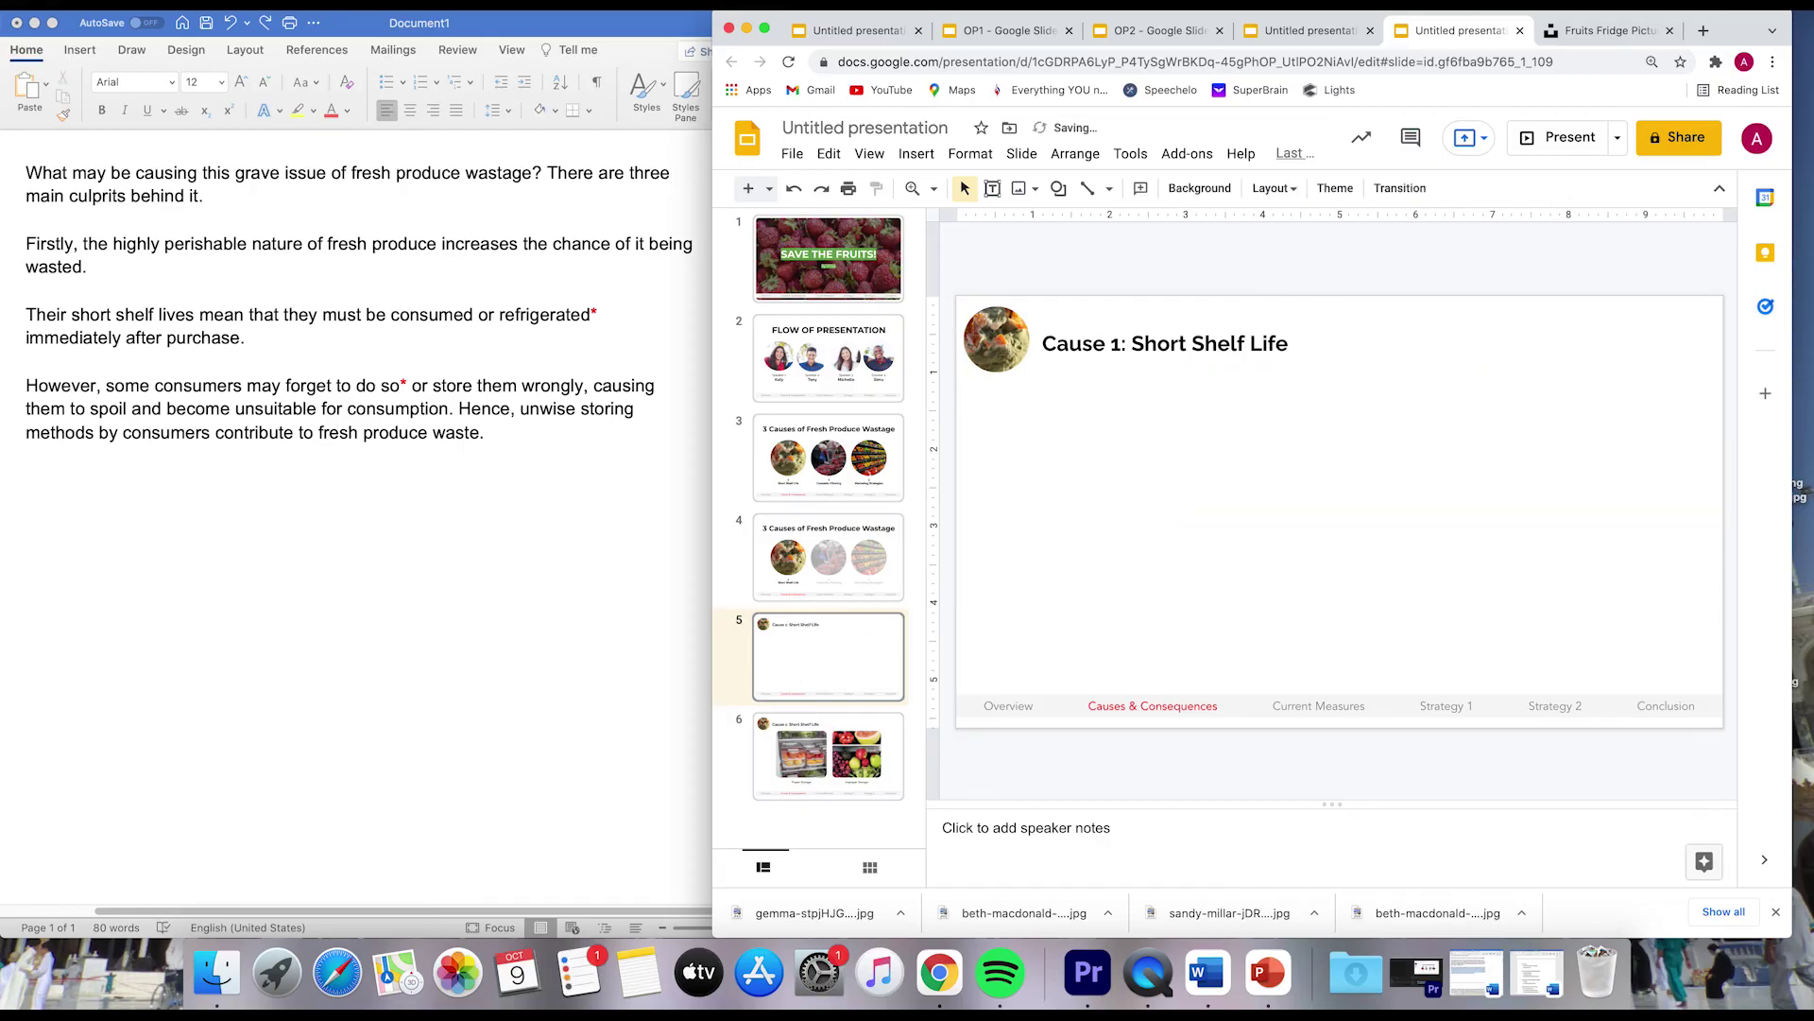
pyautogui.press('cmd+v')
pyautogui.moveTo(1213, 534); pyautogui.dragTo(1346, 536)
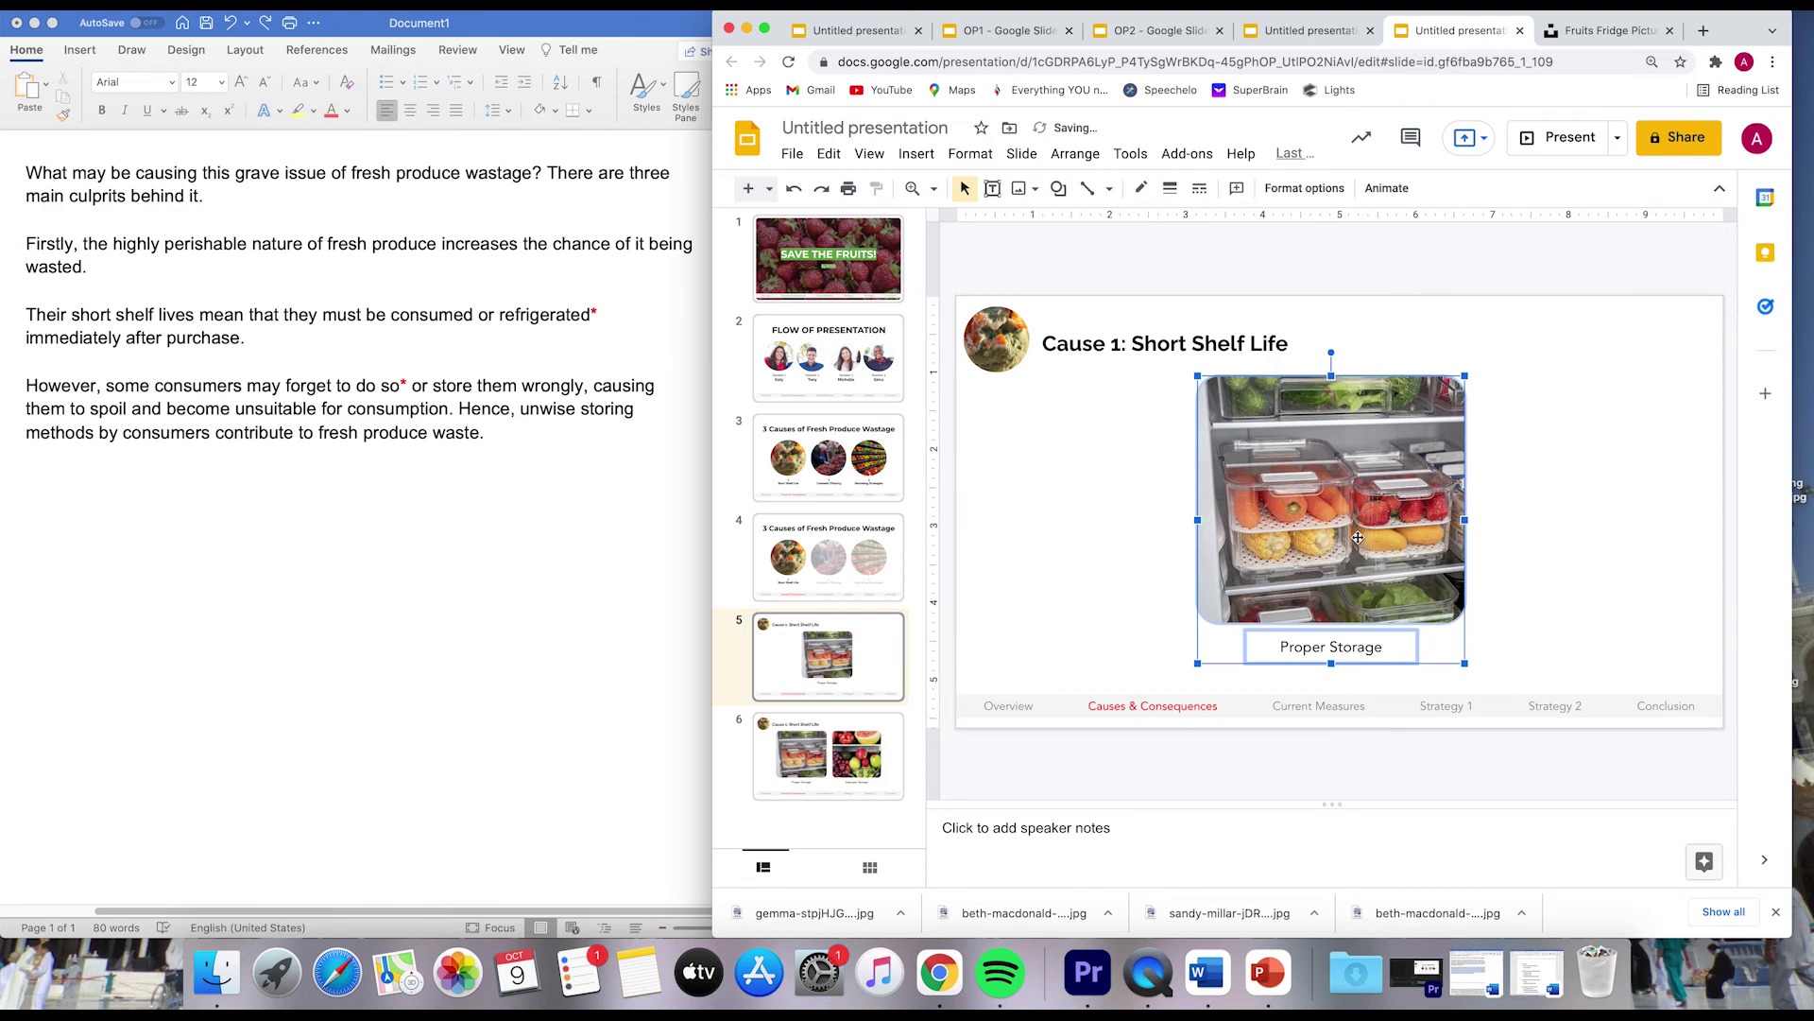
pyautogui.press('super+z')
# Preview the transition from slide 5 to slide 6 in presentation mode and return to editing.
pyautogui.click(843, 745)
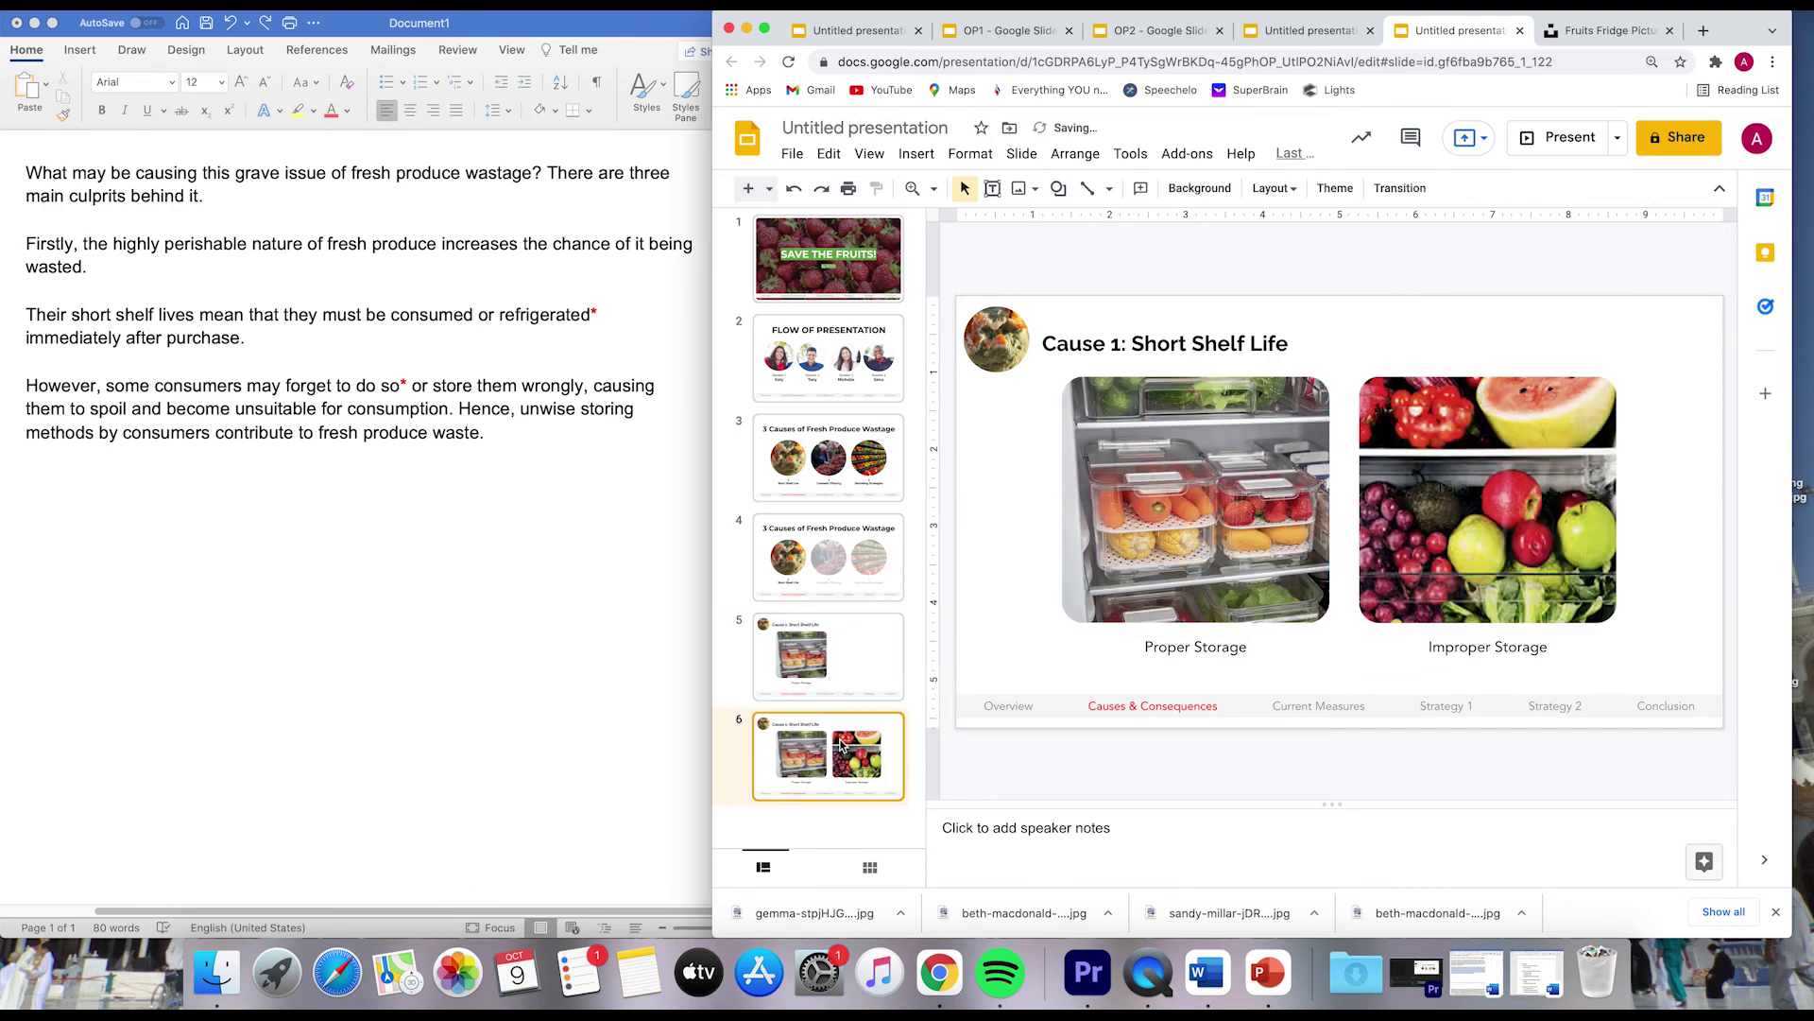
pyautogui.click(850, 691)
pyautogui.click(1560, 138)
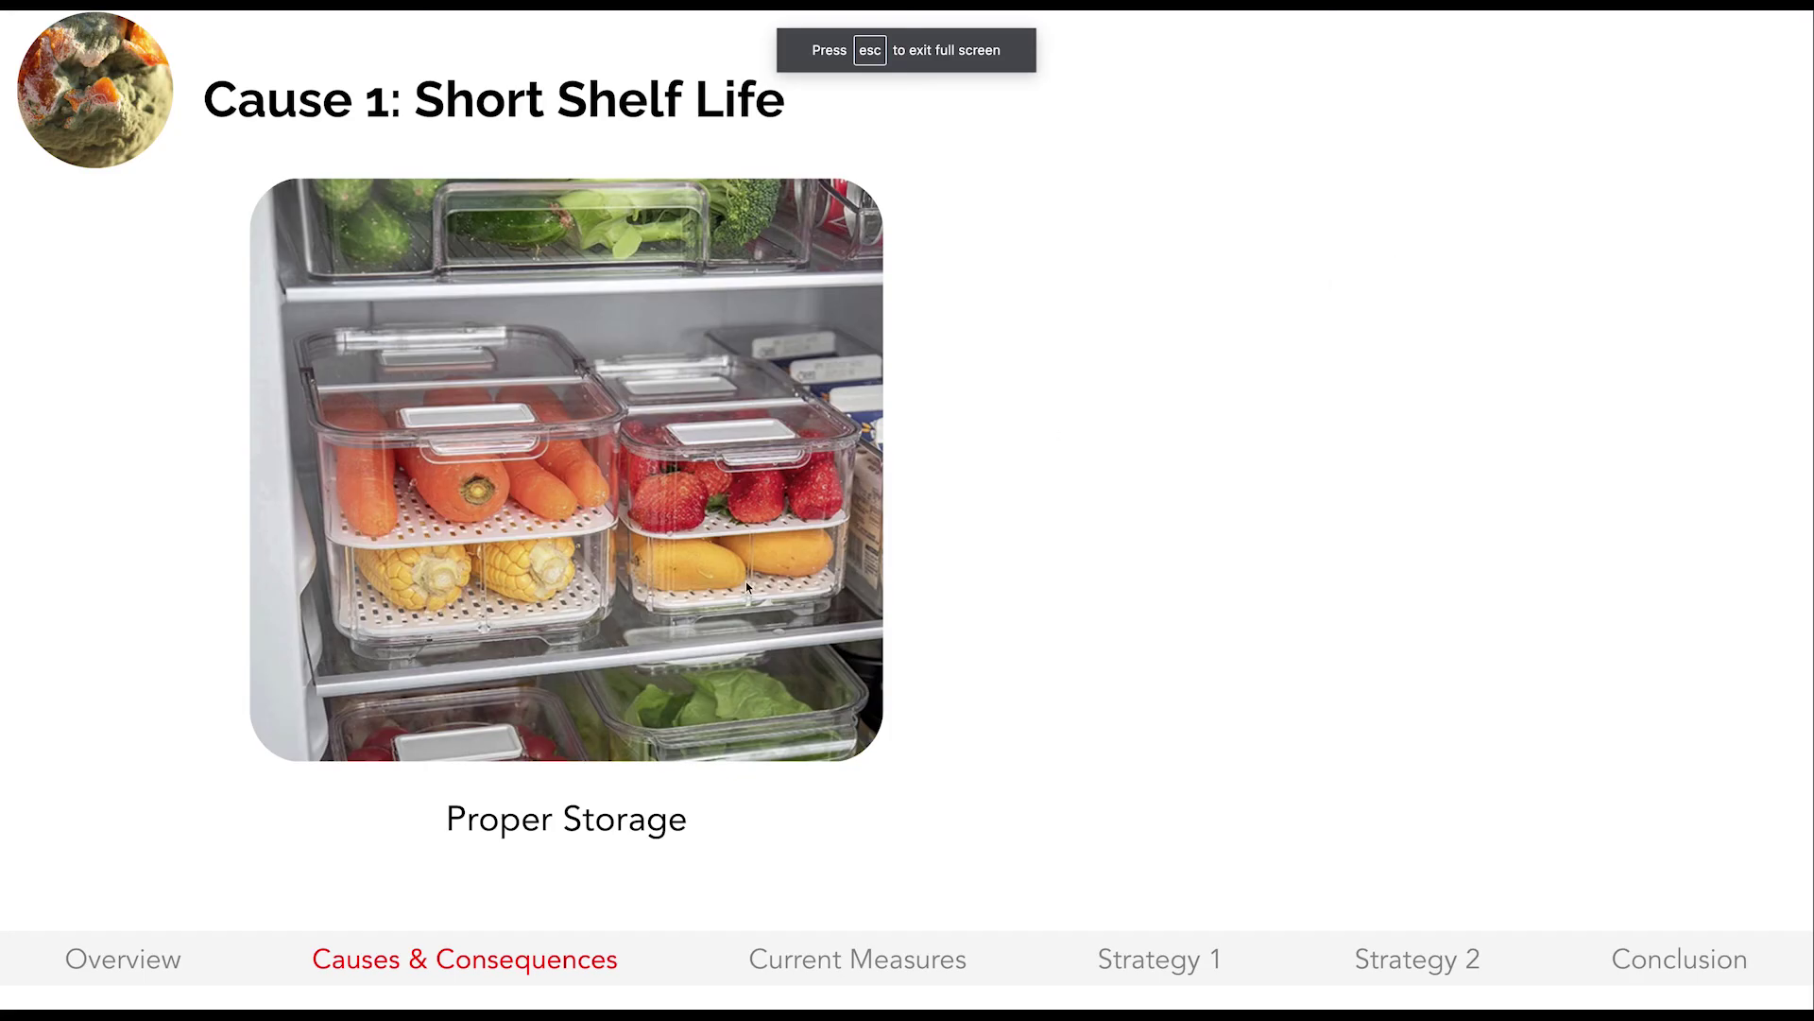
pyautogui.click(614, 532)
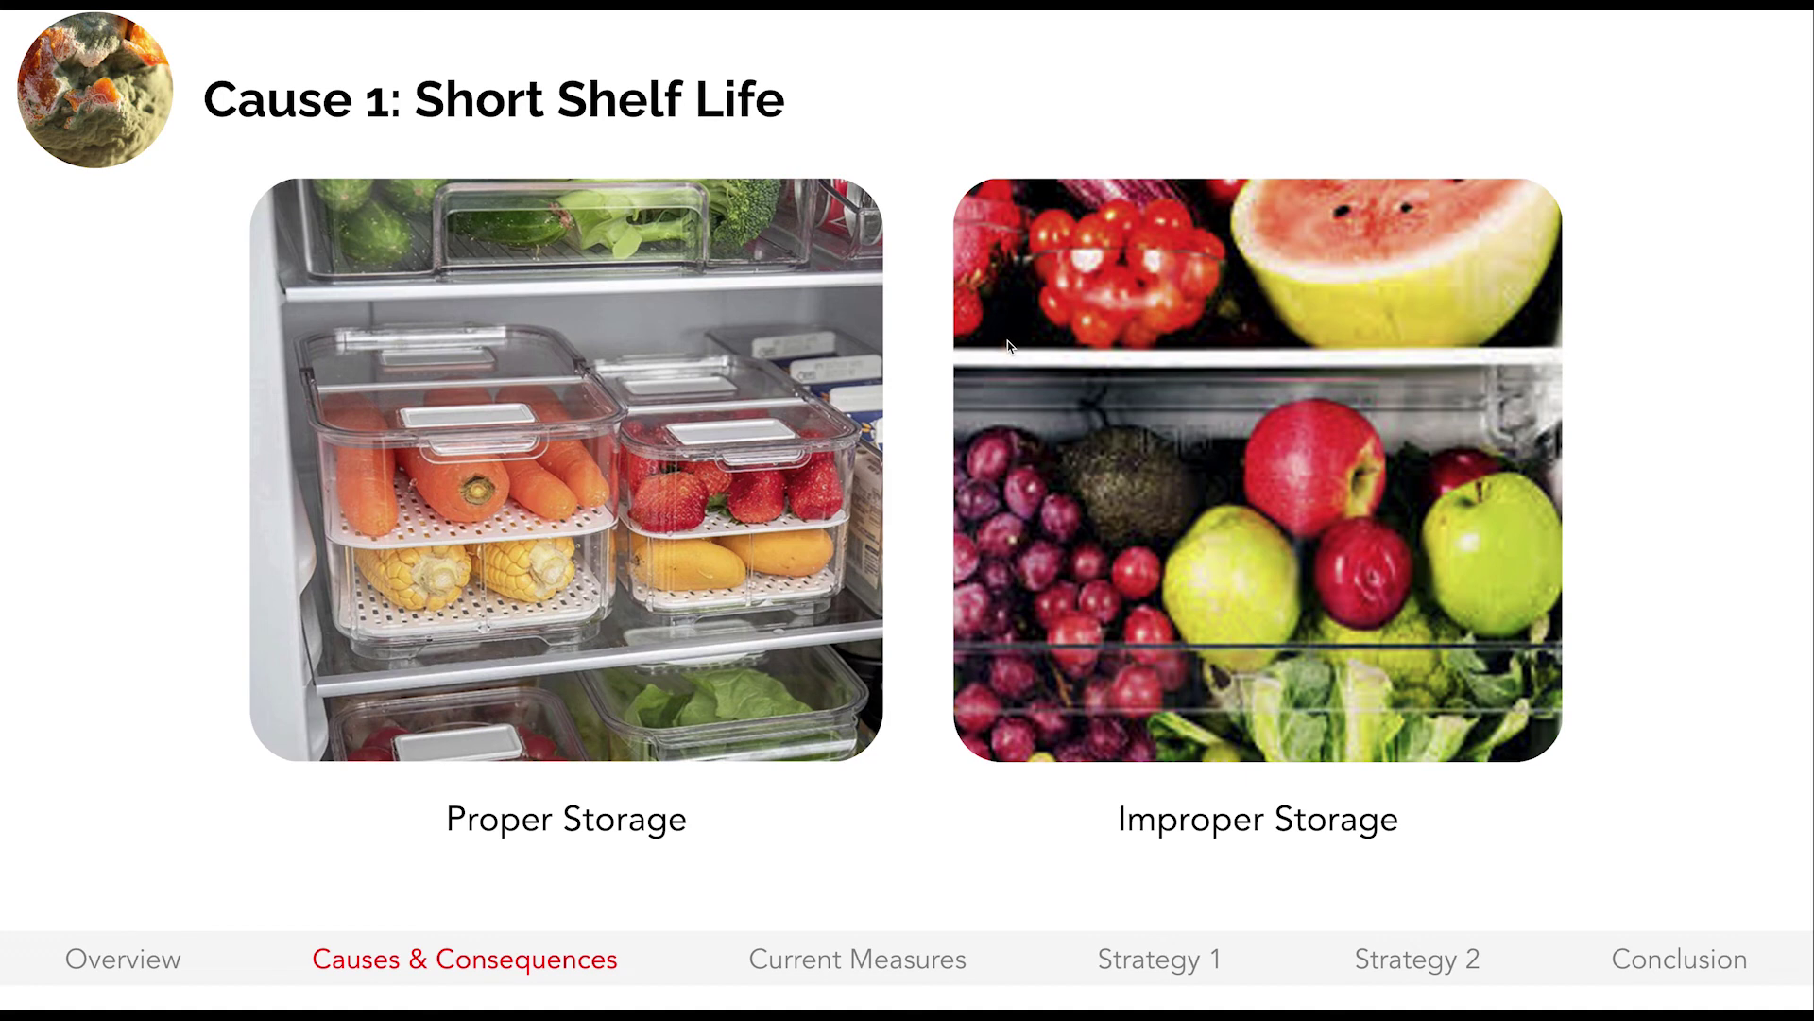
pyautogui.press('Escape')
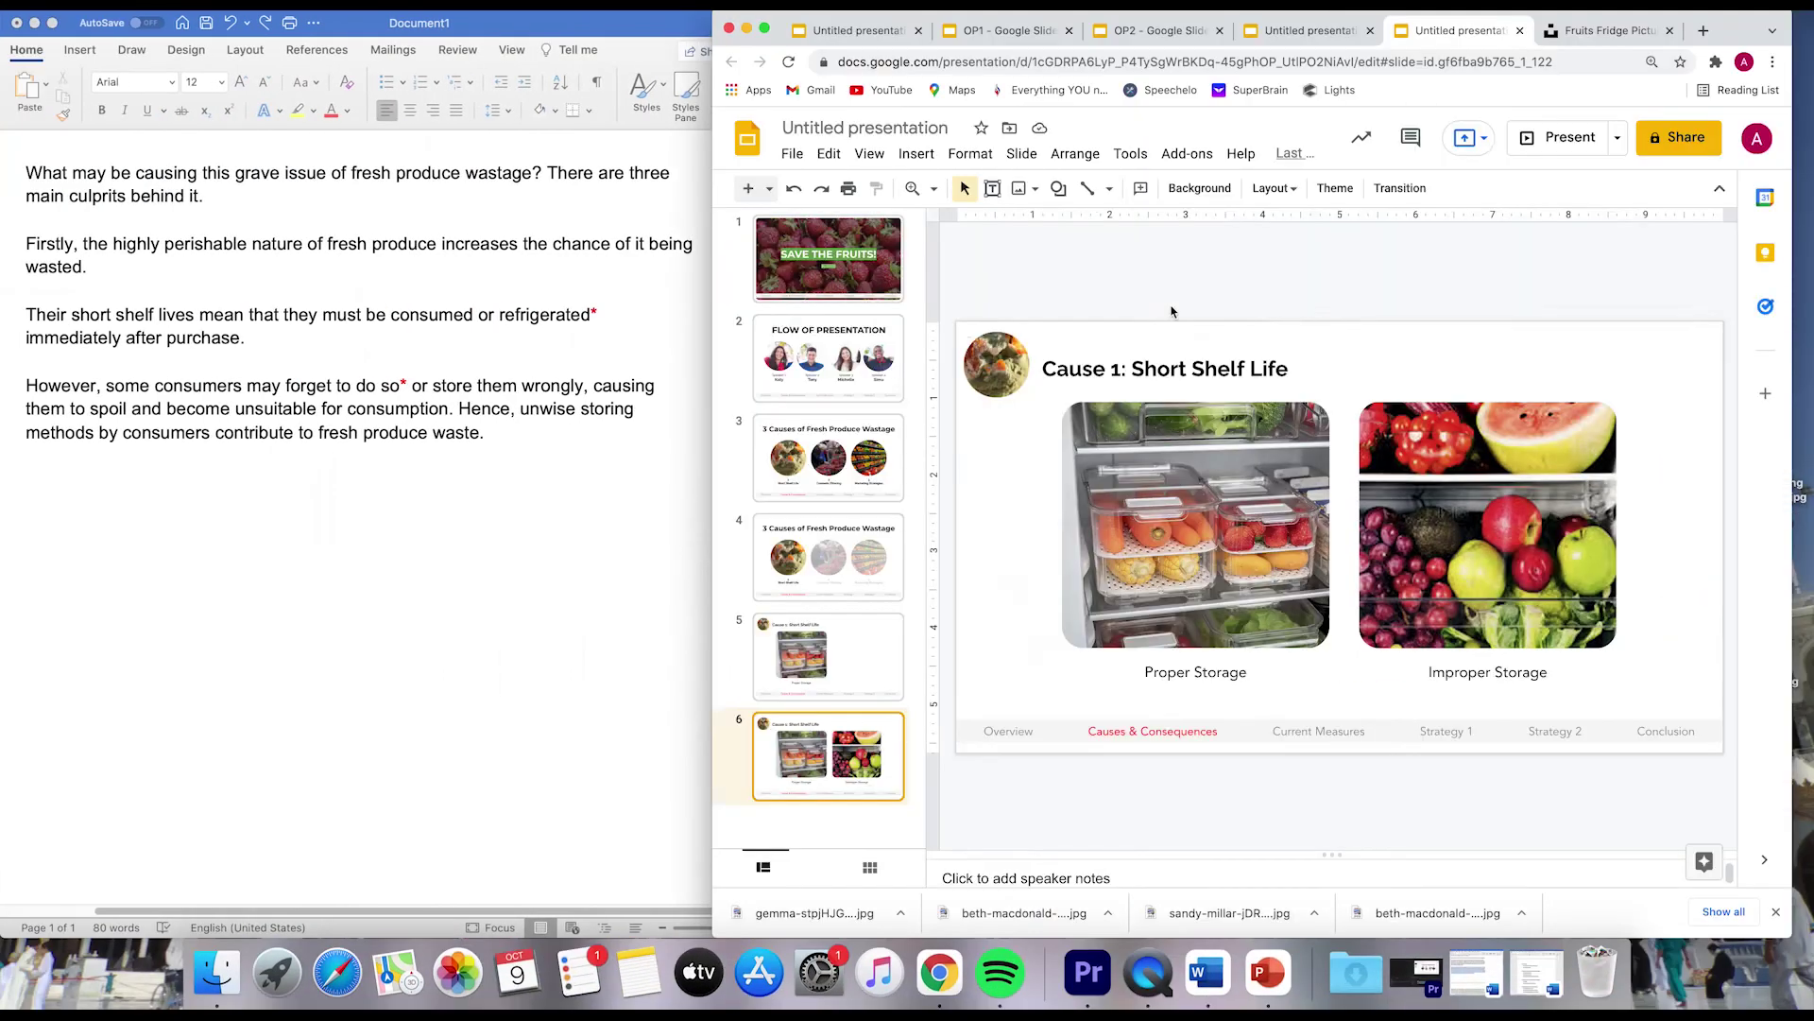
# Give the container photo on slide 6 a light green border 4px thick.
pyautogui.click(1209, 597)
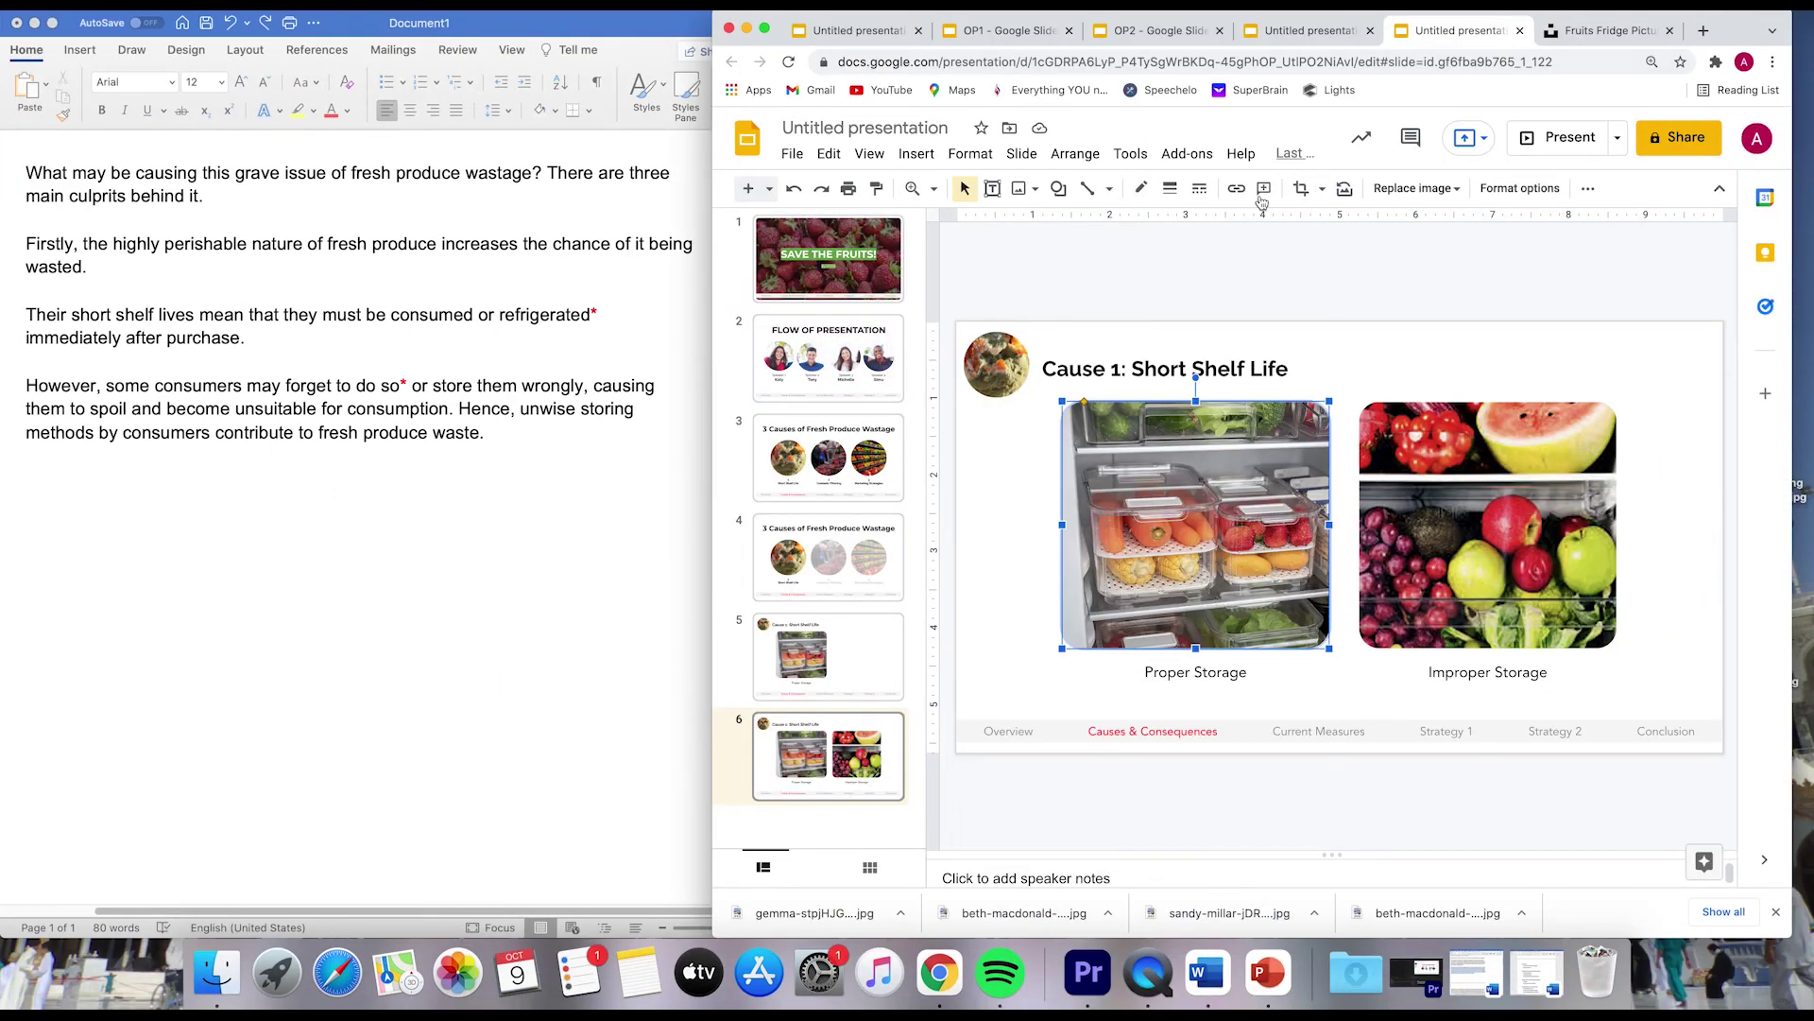
pyautogui.click(1141, 189)
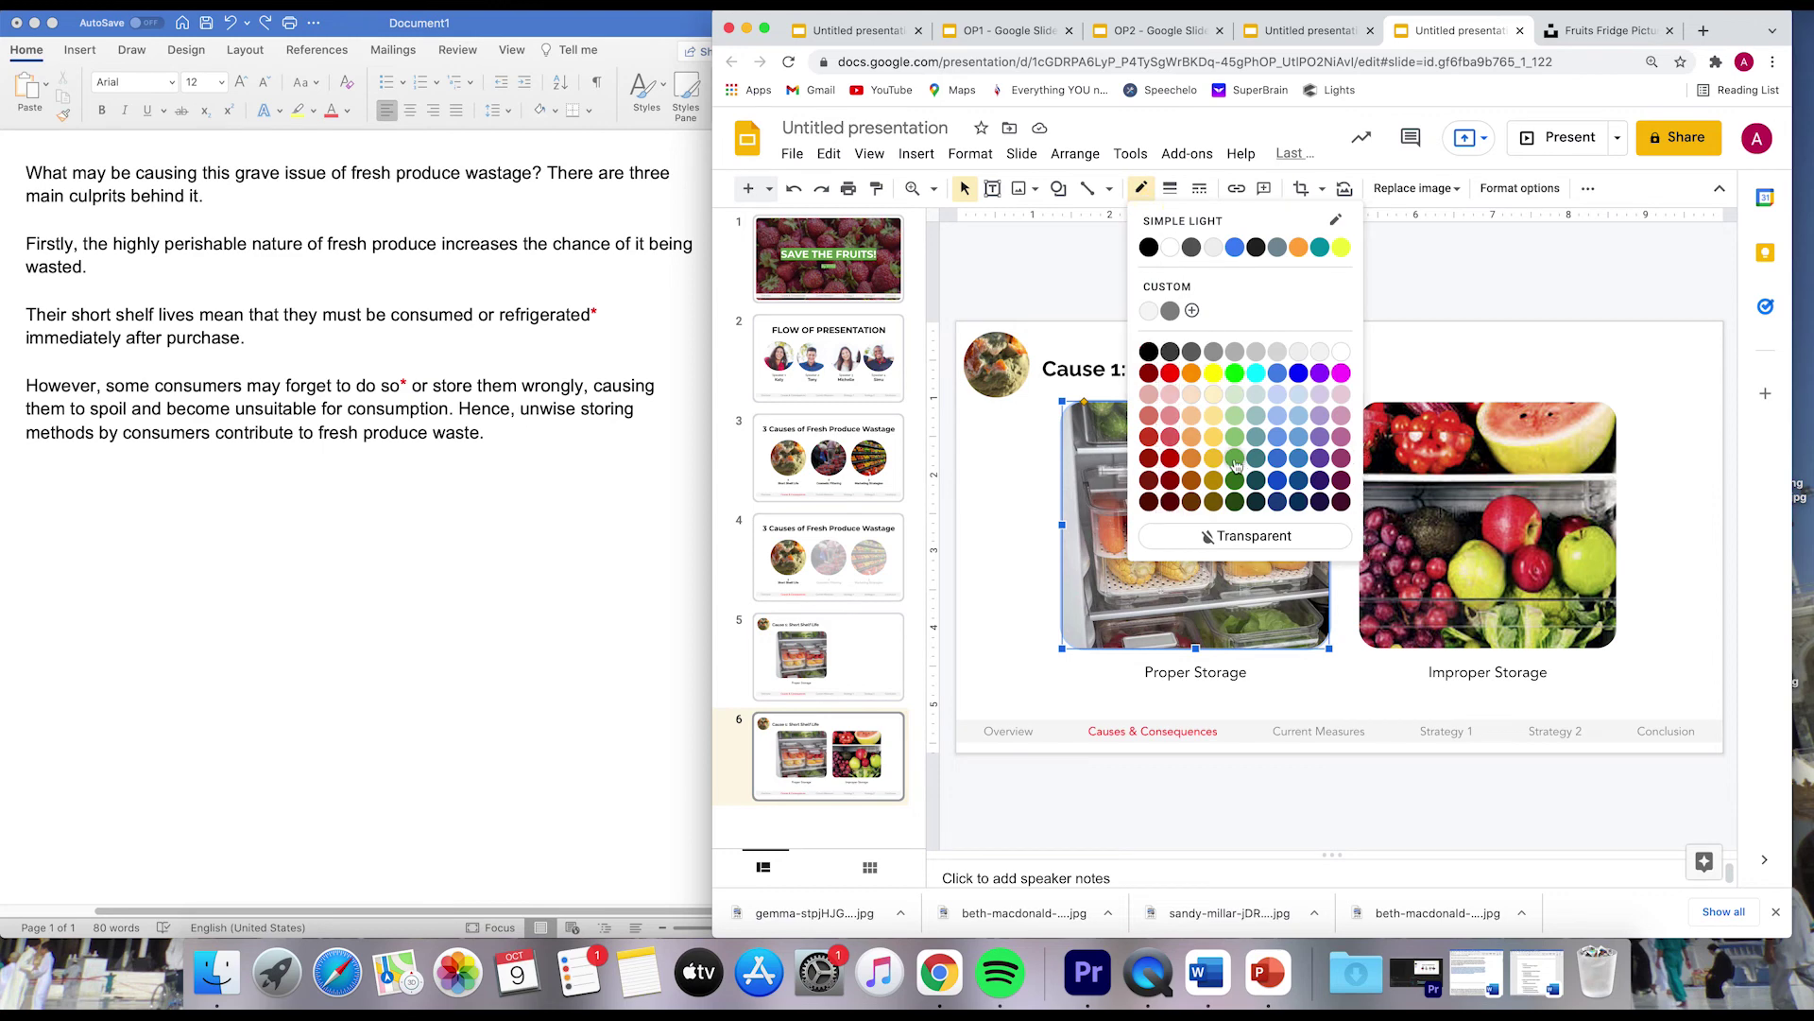
pyautogui.click(1239, 442)
pyautogui.click(1170, 188)
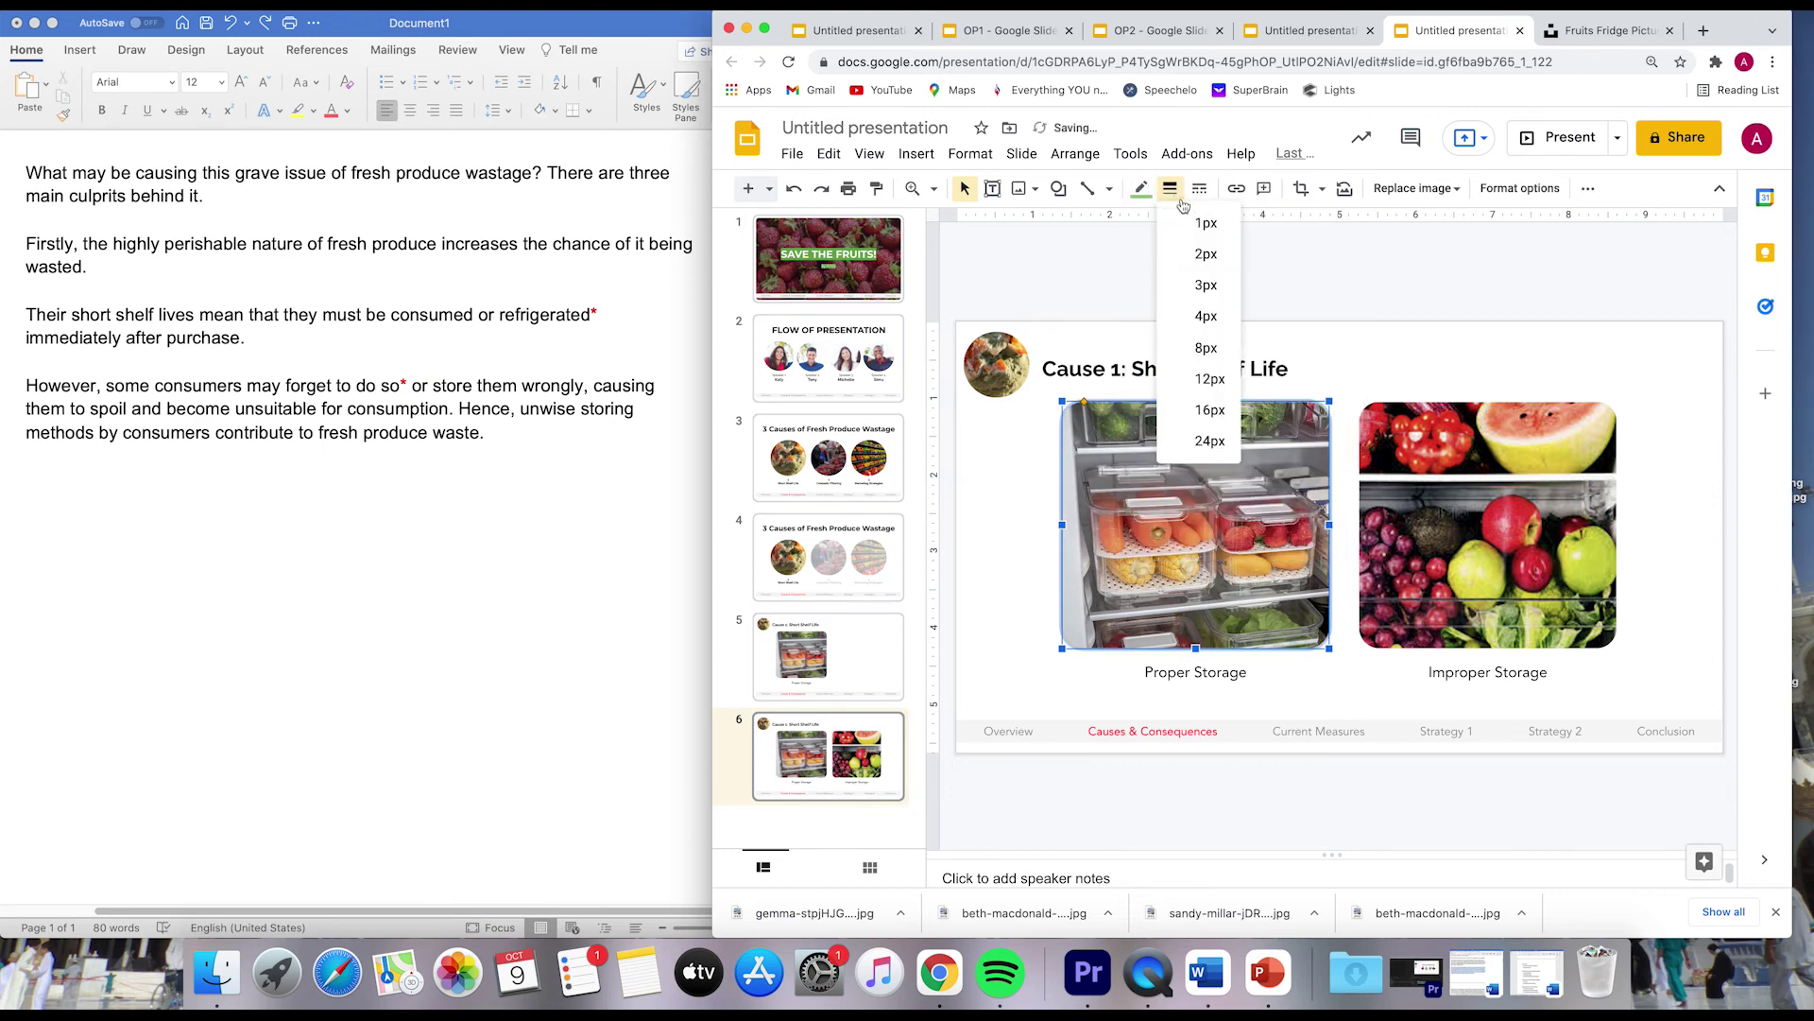
pyautogui.click(1215, 324)
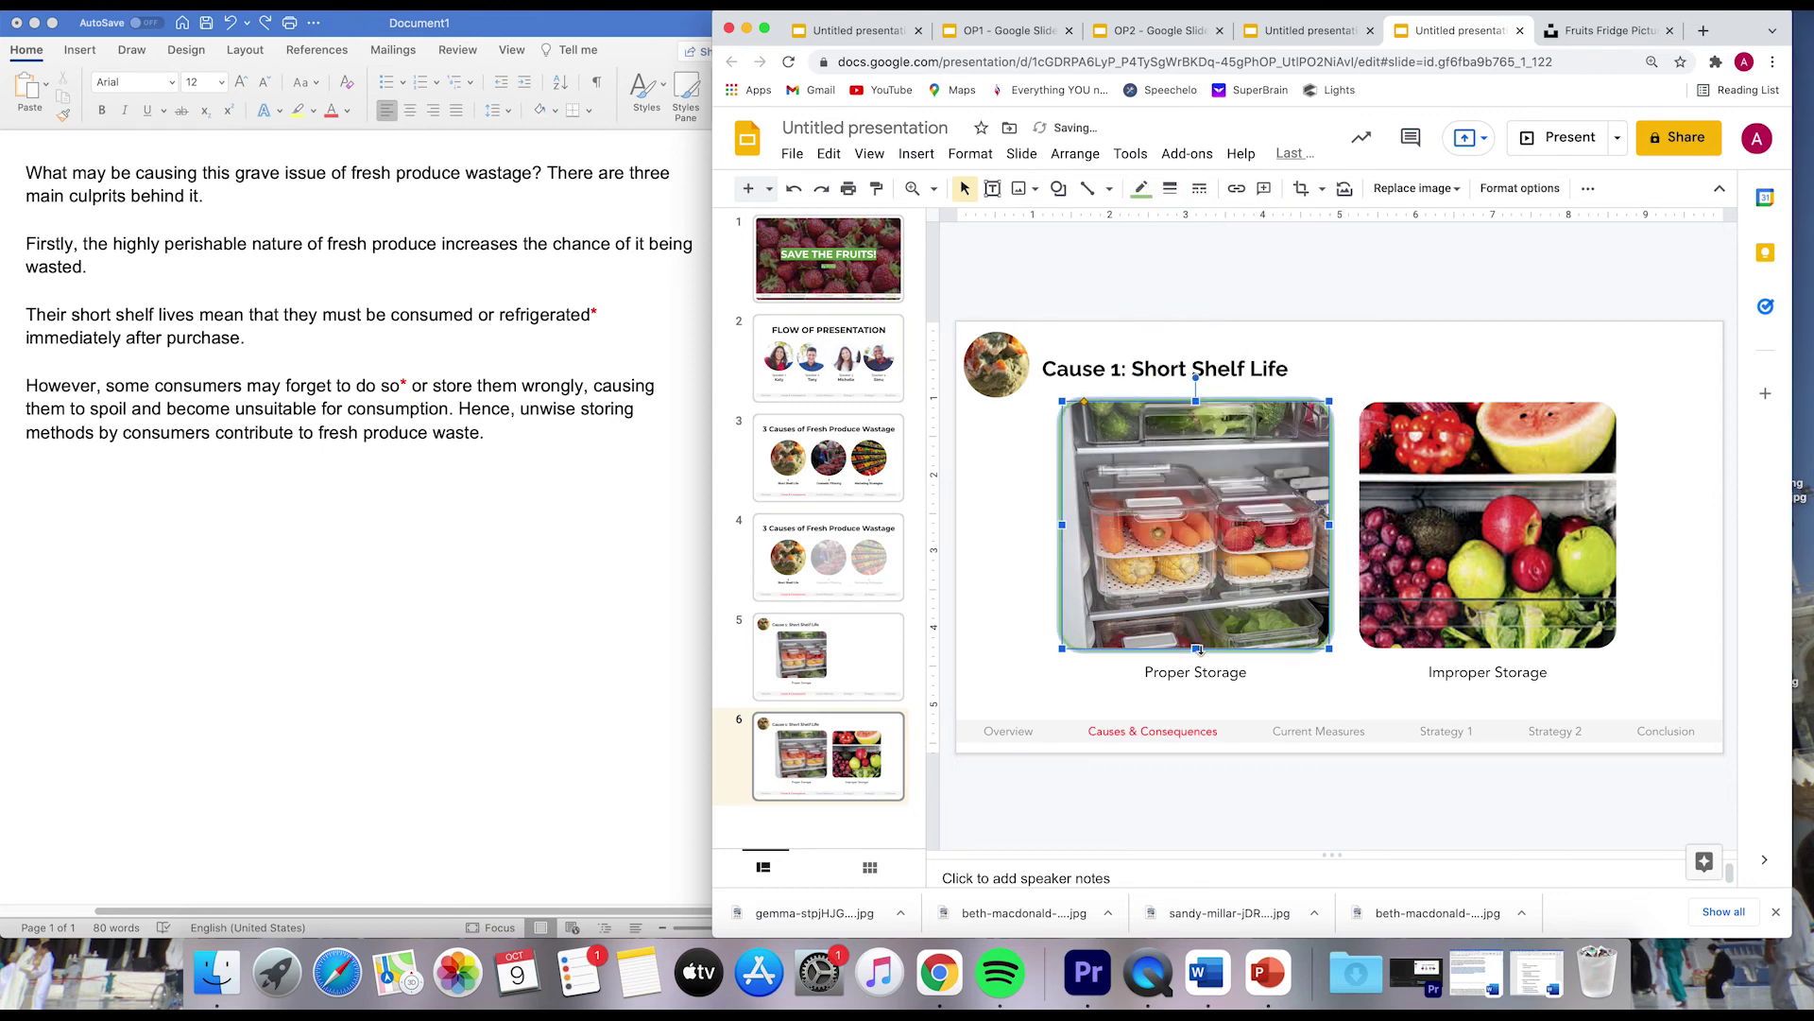
# Give the loose-fruit photo a red border 4px thick.
pyautogui.click(1483, 544)
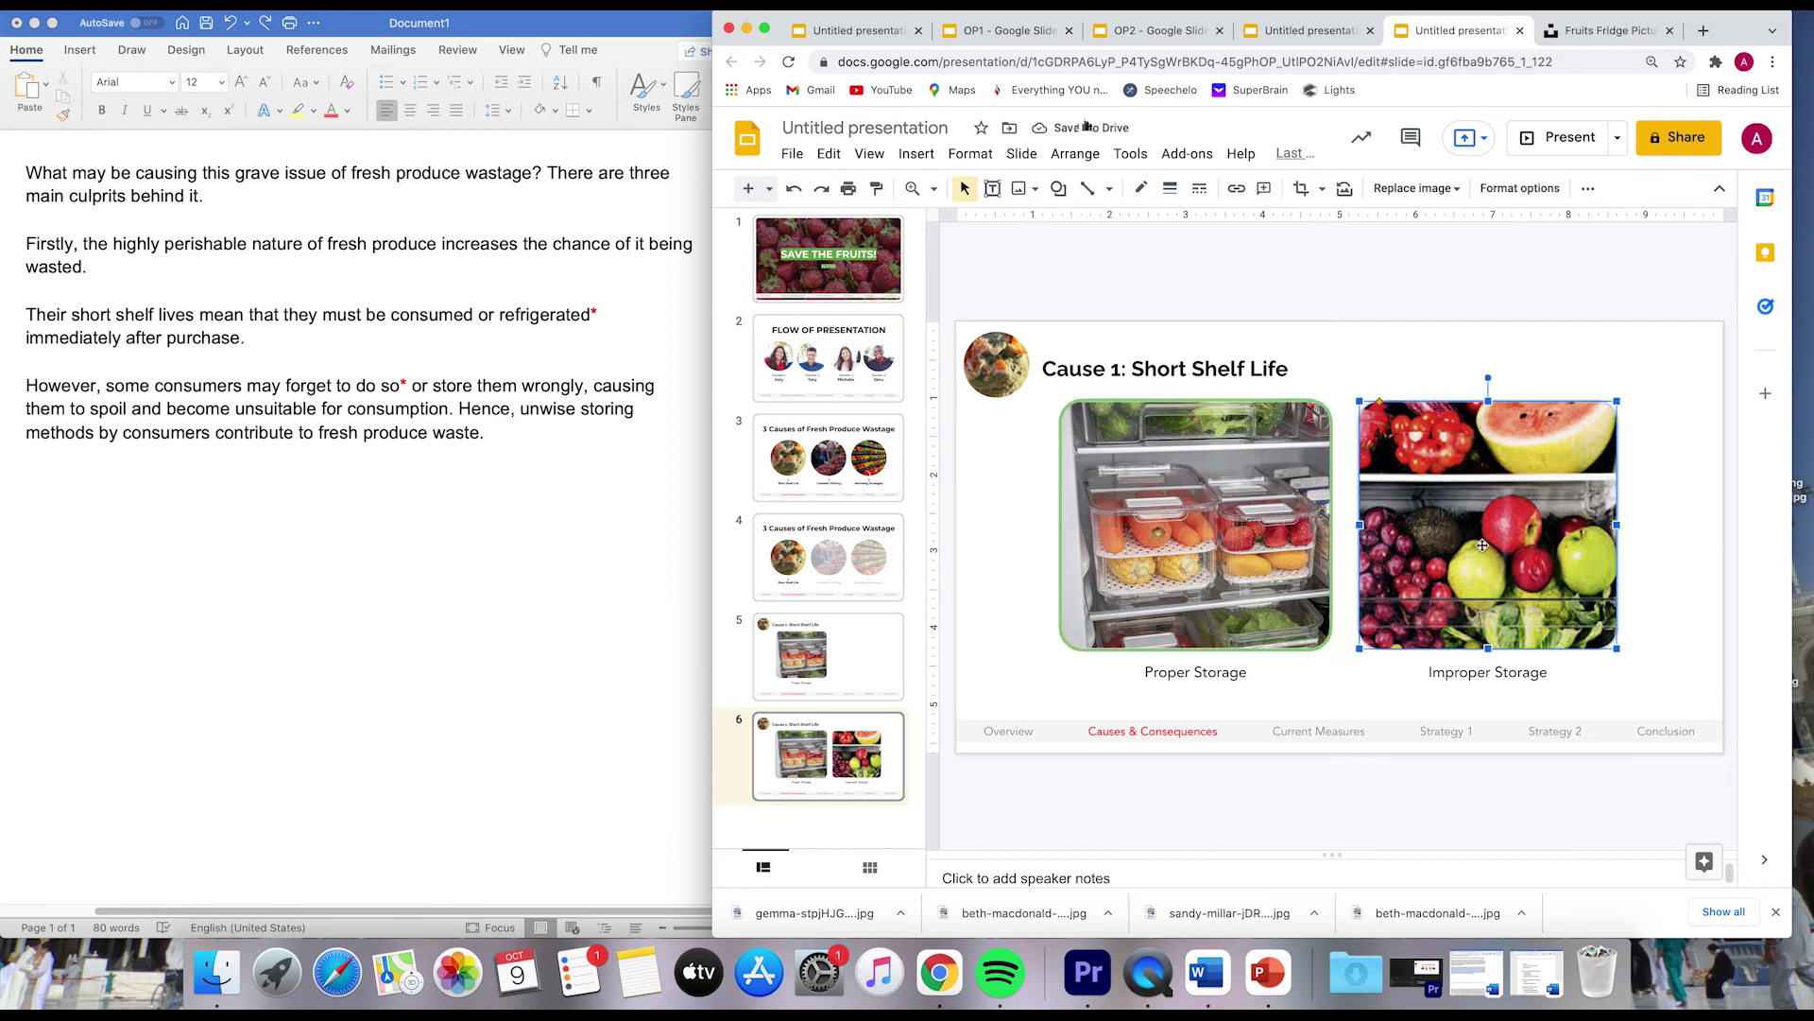
pyautogui.click(1141, 188)
pyautogui.click(1170, 373)
pyautogui.click(1170, 188)
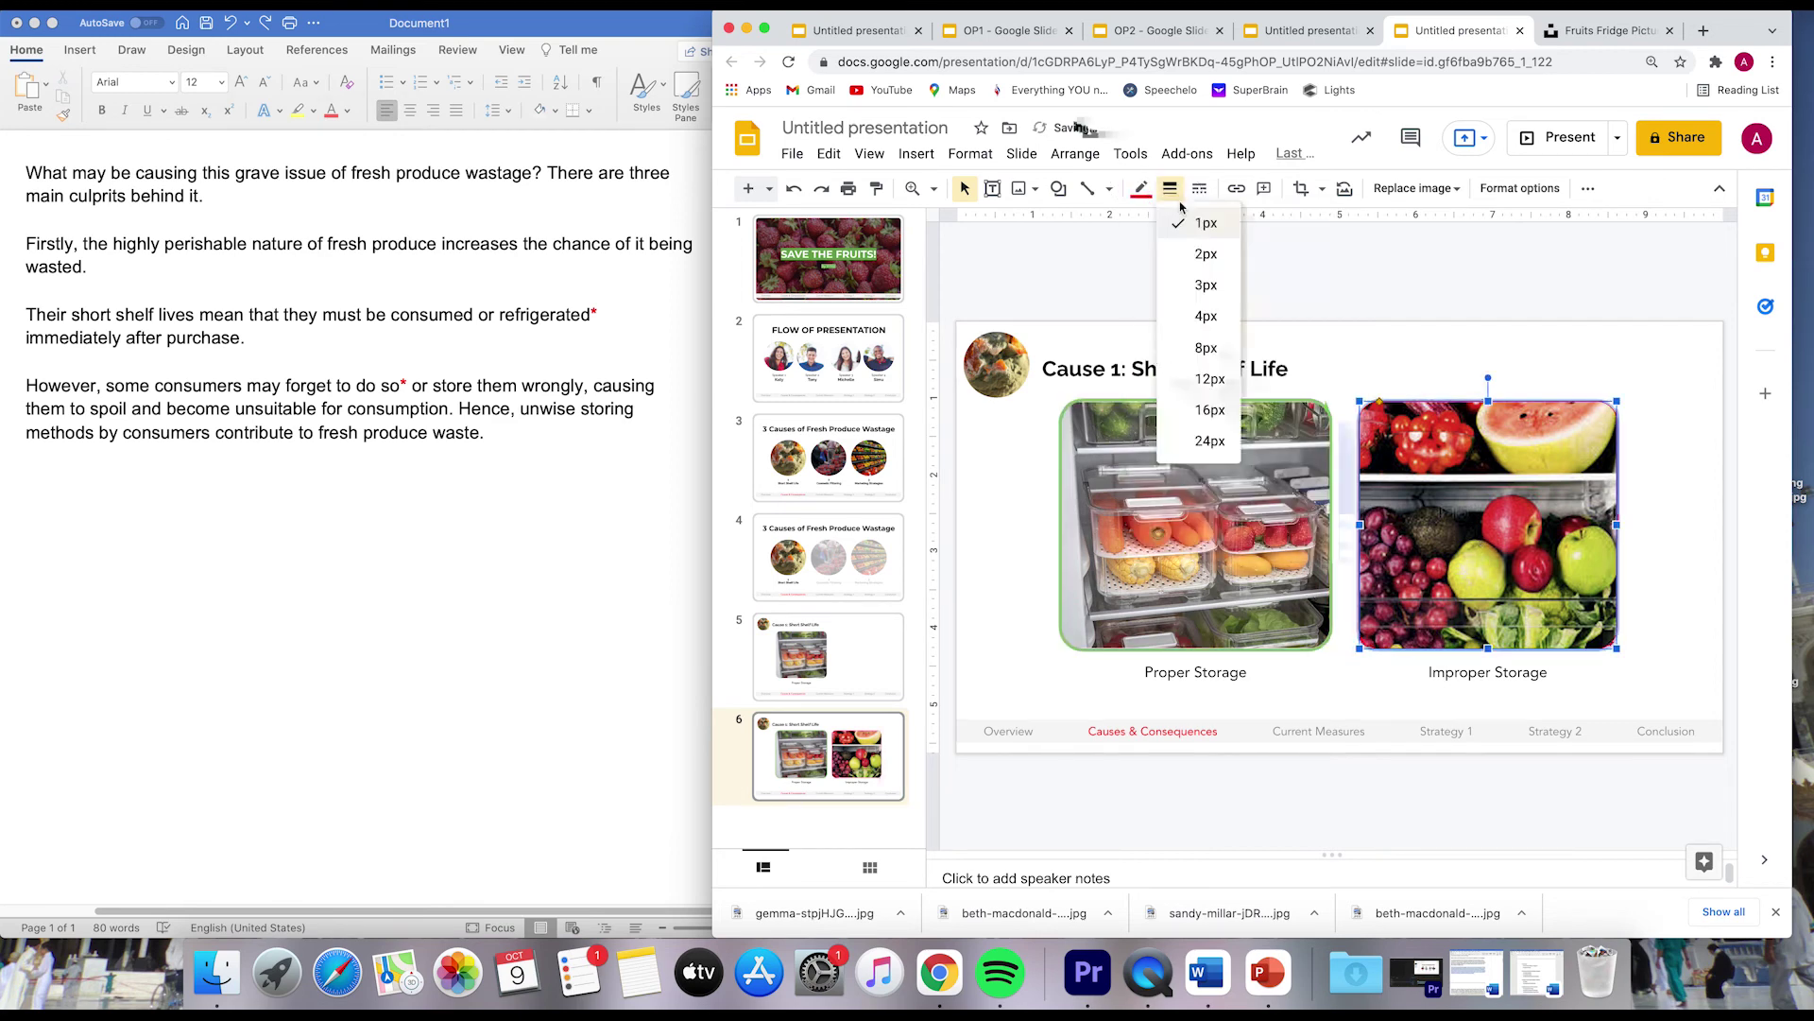
pyautogui.click(1194, 319)
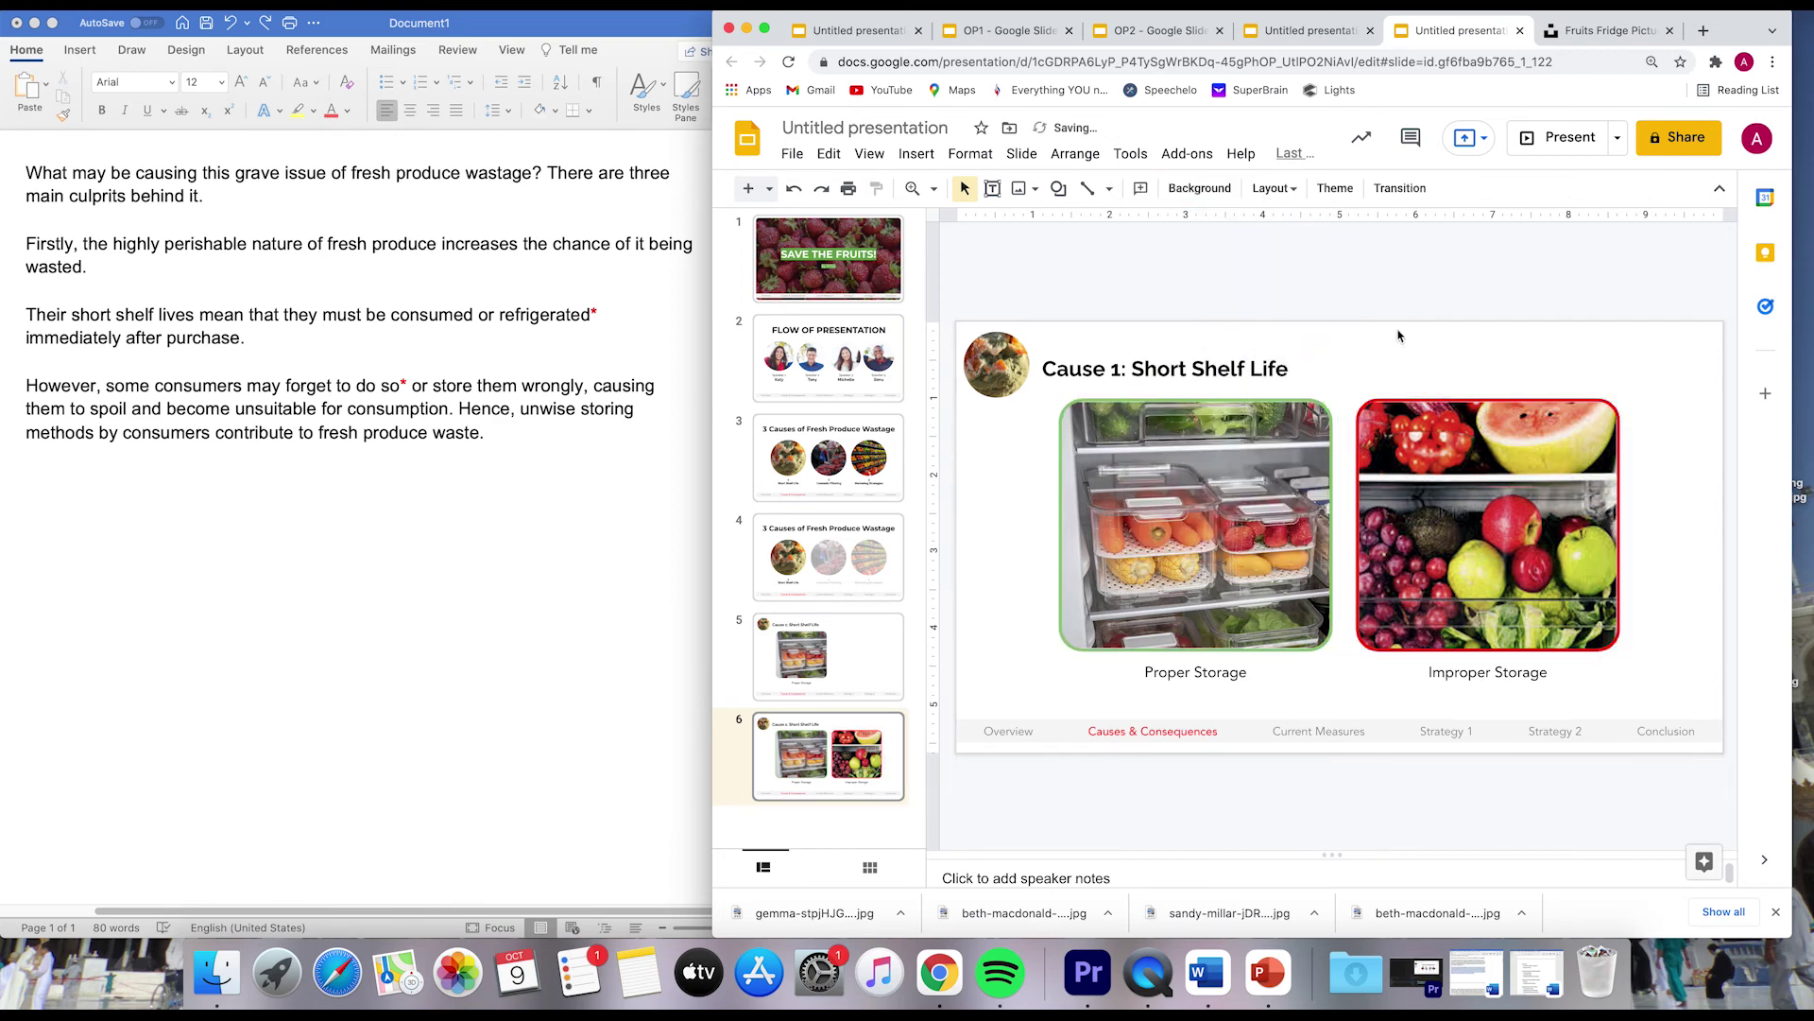
# Colour the word "Improper" red in the caption under the loose-fruit photo.
pyautogui.click(1455, 672)
pyautogui.moveTo(1493, 675); pyautogui.dragTo(1370, 673)
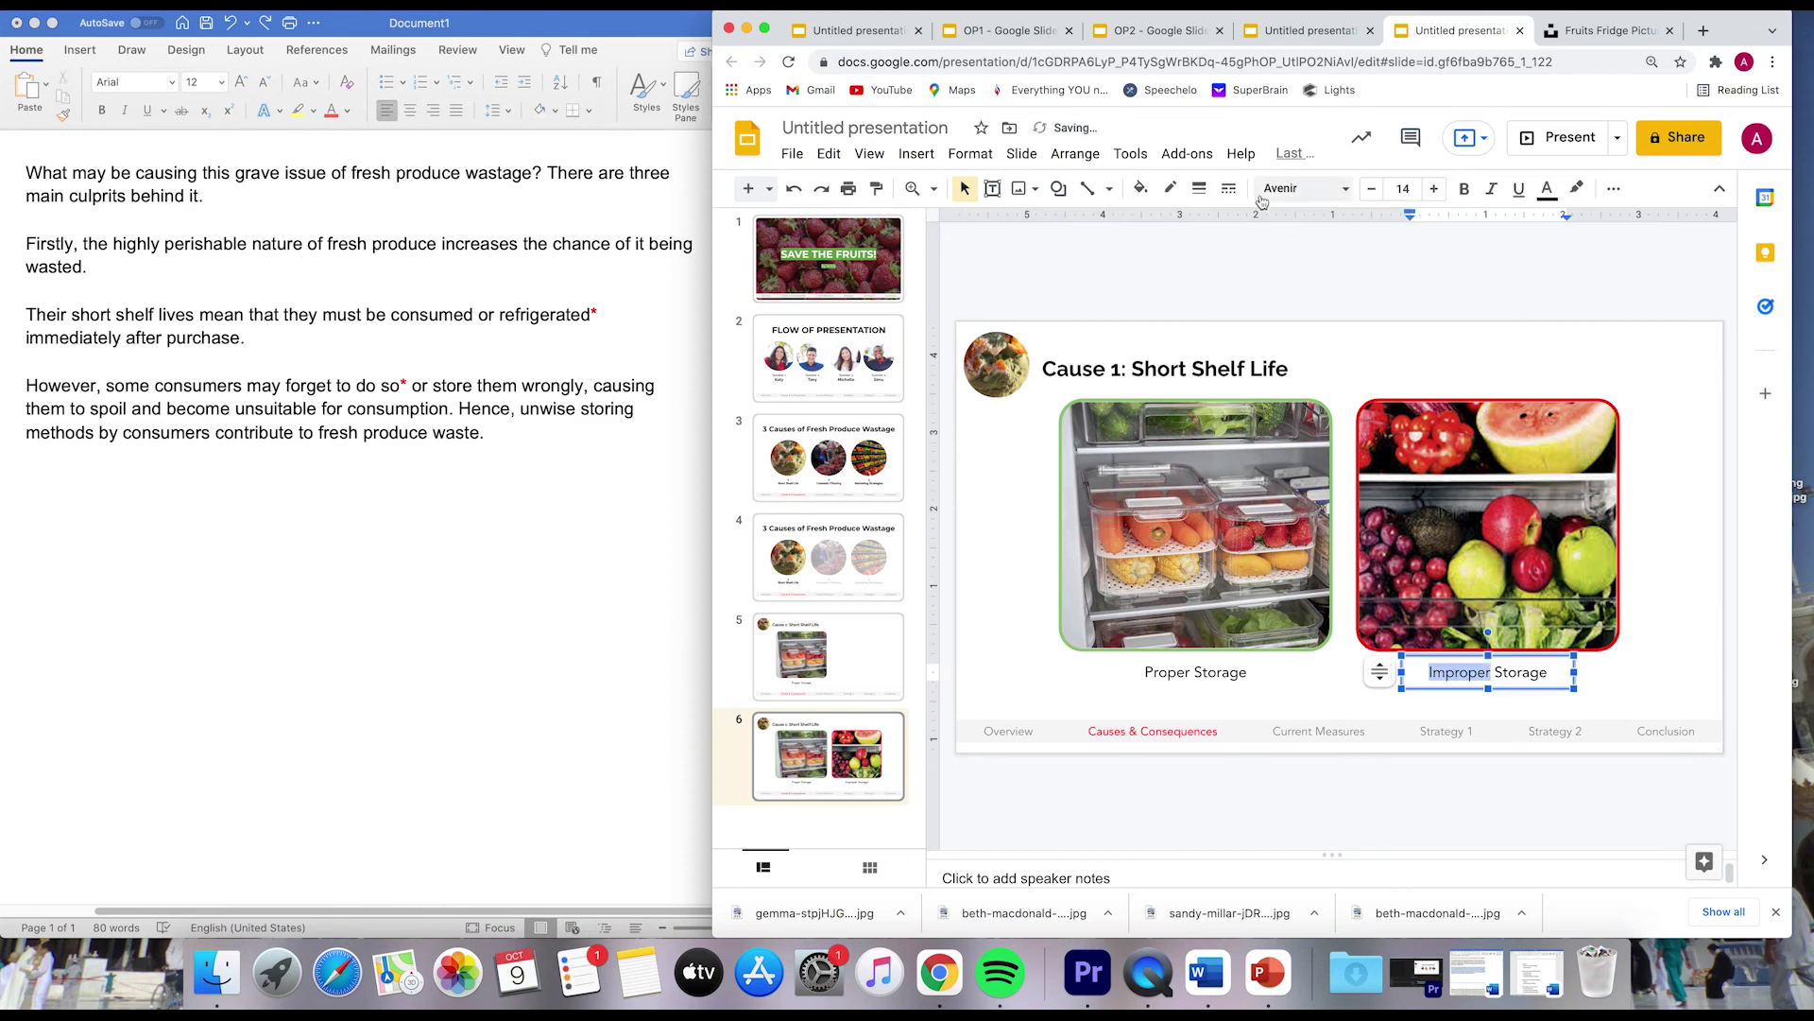
pyautogui.click(1547, 188)
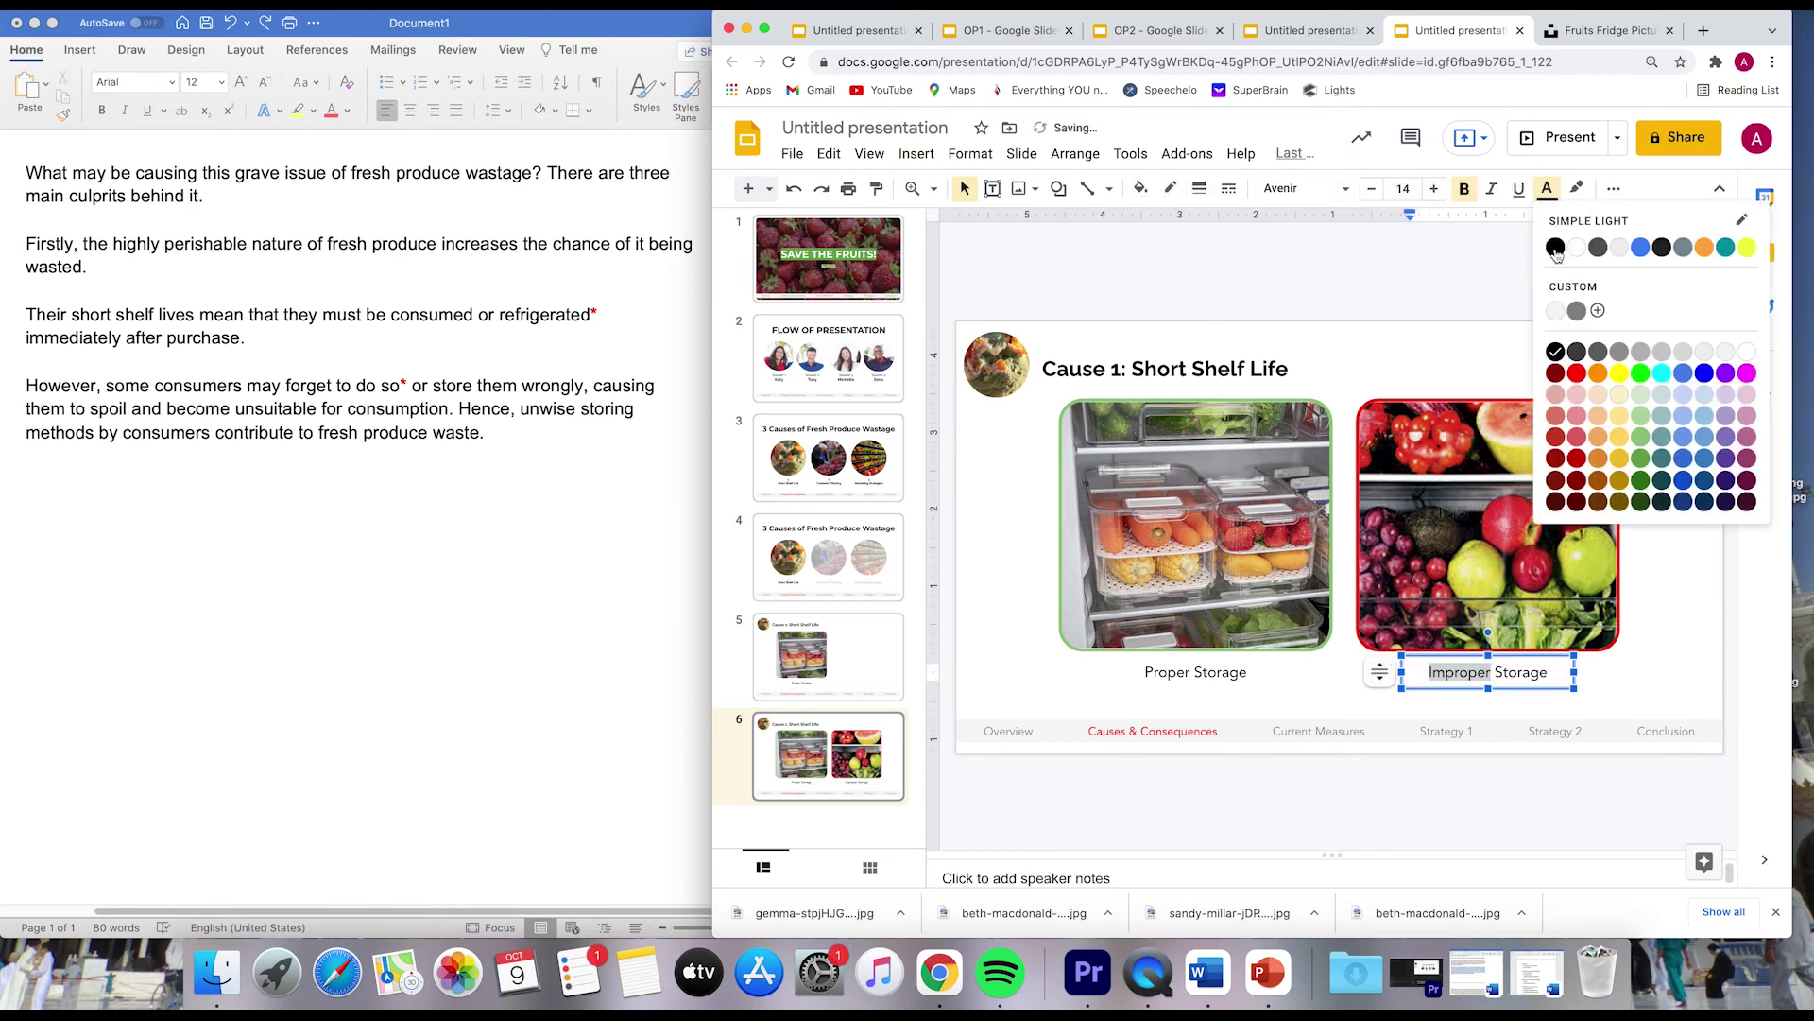
pyautogui.click(1576, 374)
# Colour the word "Proper" dark green in the caption under the container photo.
pyautogui.click(1190, 673)
pyautogui.moveTo(1191, 673); pyautogui.dragTo(1144, 673)
pyautogui.click(1168, 671)
pyautogui.doubleClick(1166, 672)
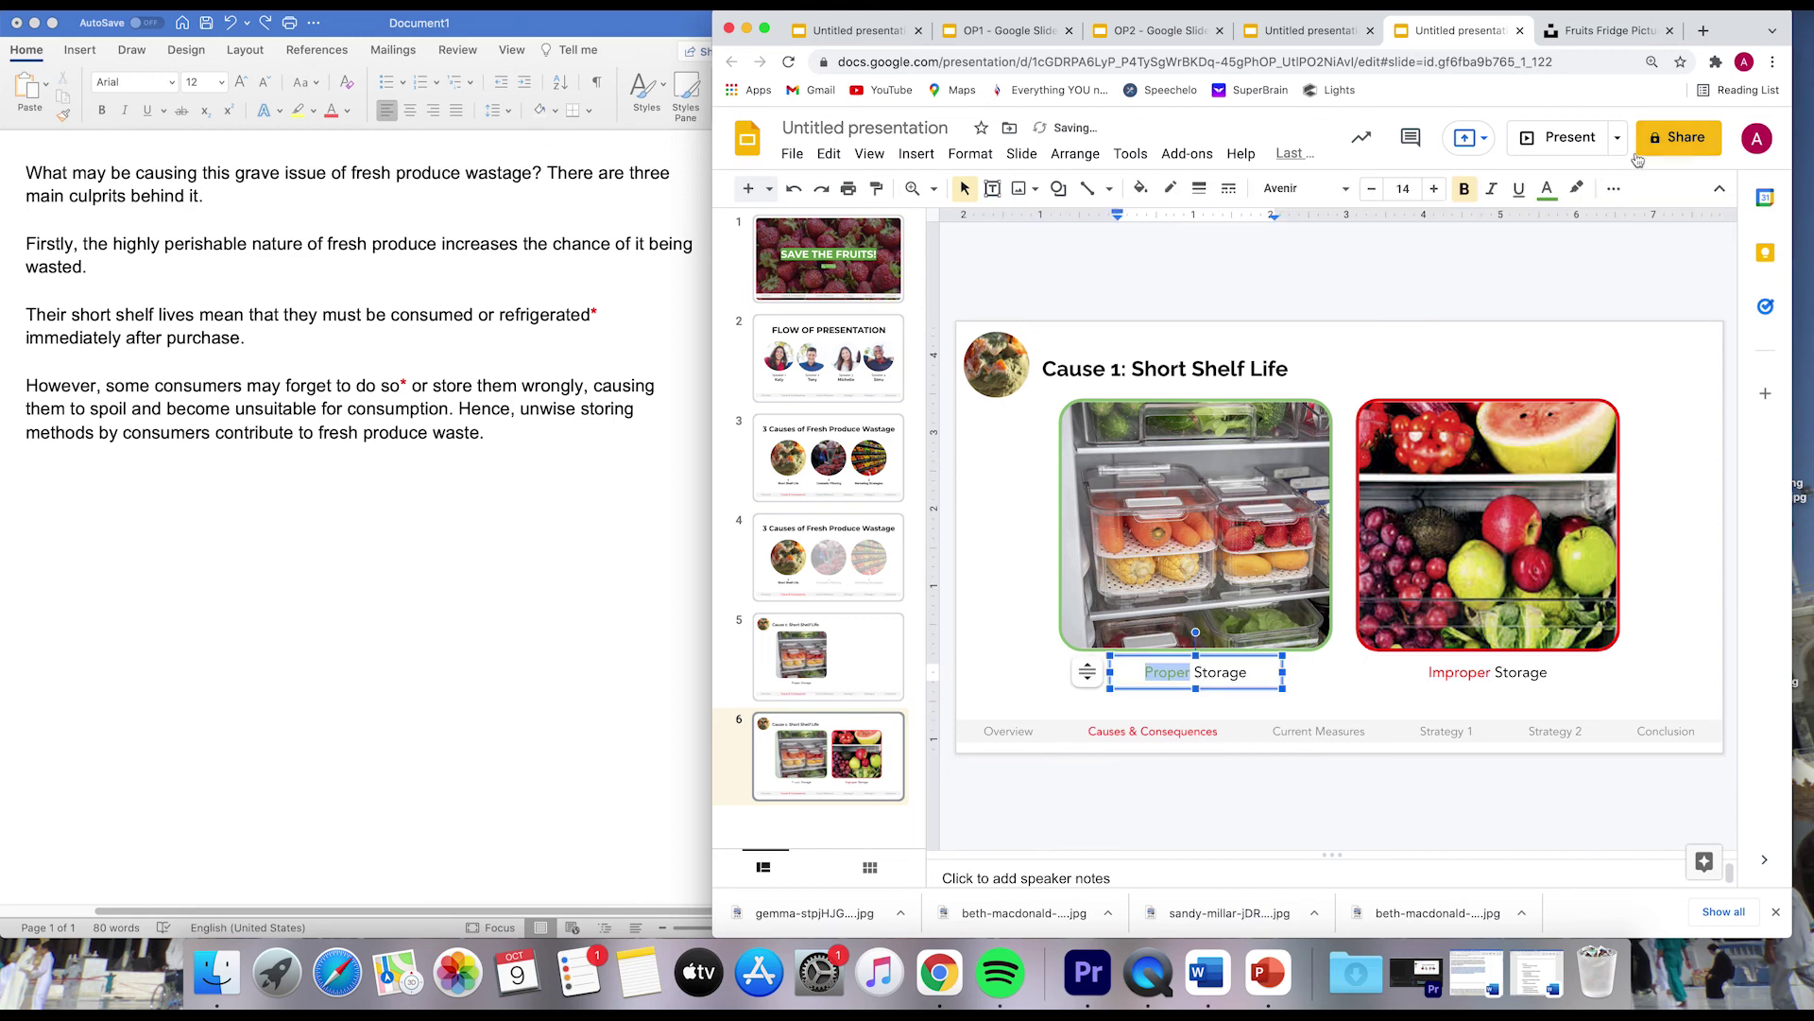
pyautogui.click(1547, 188)
pyautogui.click(1640, 478)
pyautogui.click(1335, 610)
# Replace the photo and caption on slide 5 with the green-bordered photo and coloured caption copied from slide 6.
pyautogui.click(1234, 558)
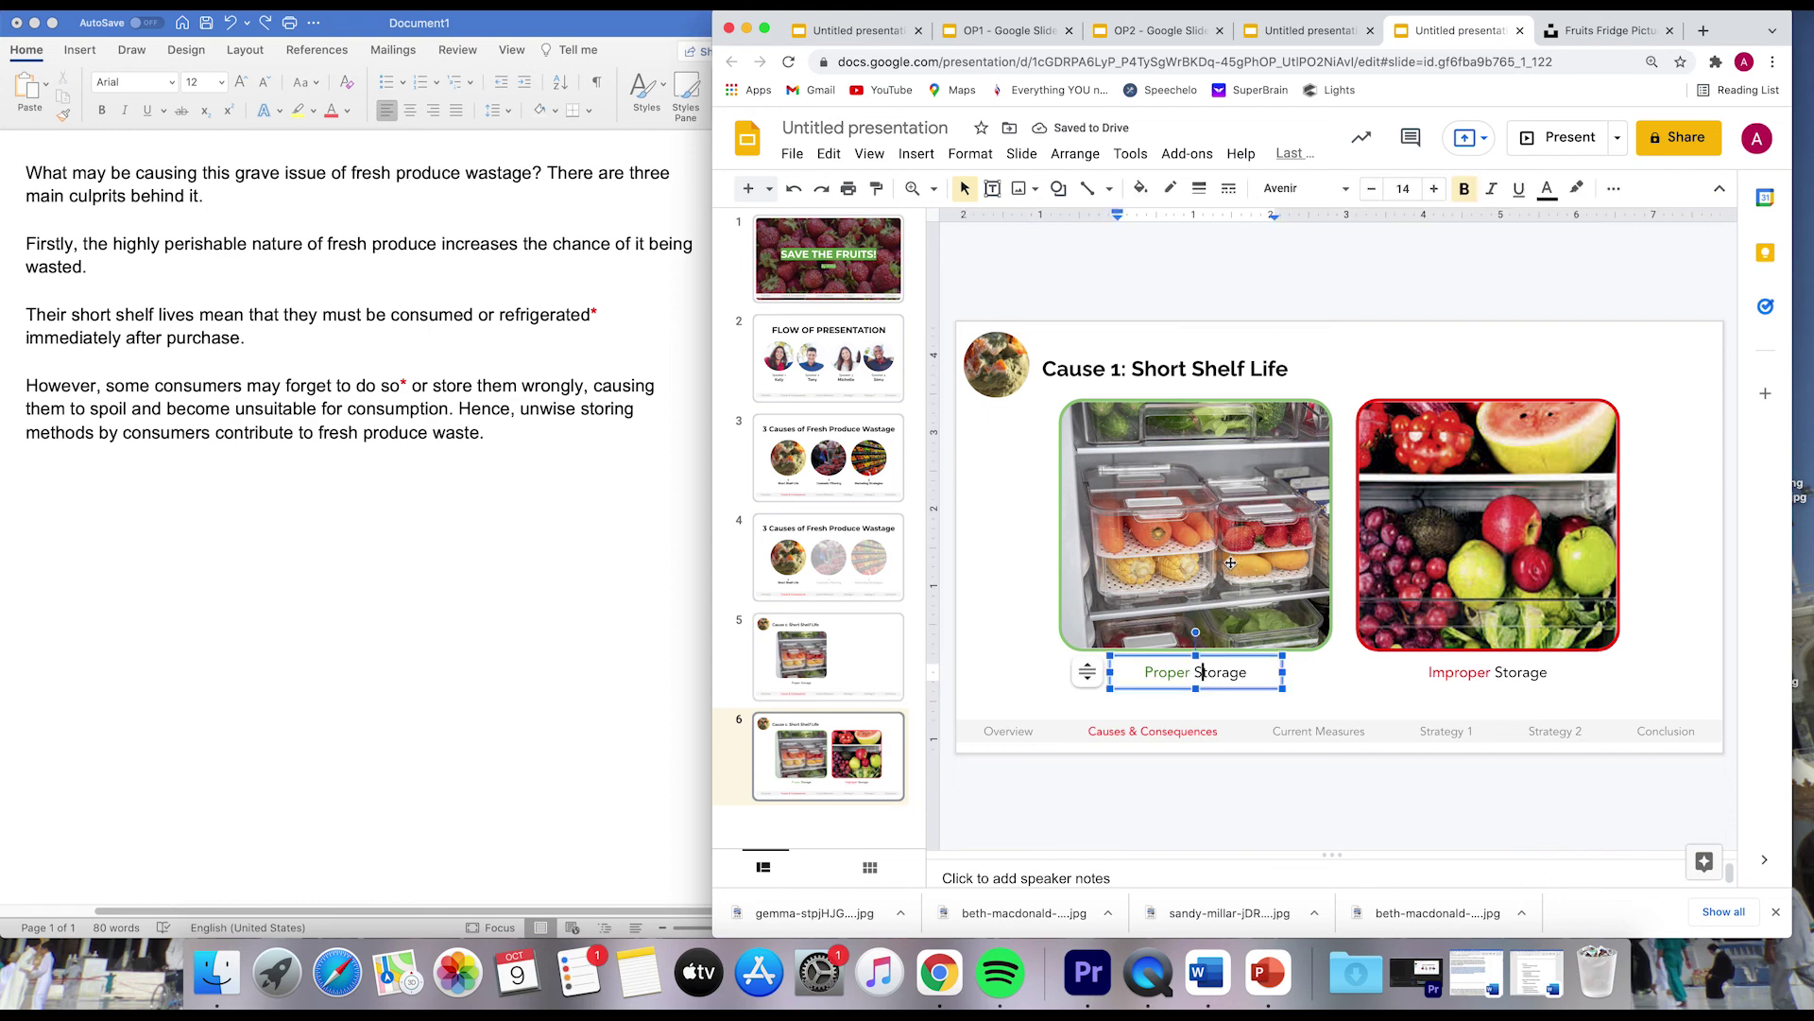
pyautogui.click(851, 667)
pyautogui.click(1209, 567)
pyautogui.keyDown('shift'); pyautogui.click(1216, 673); pyautogui.keyUp('shift')
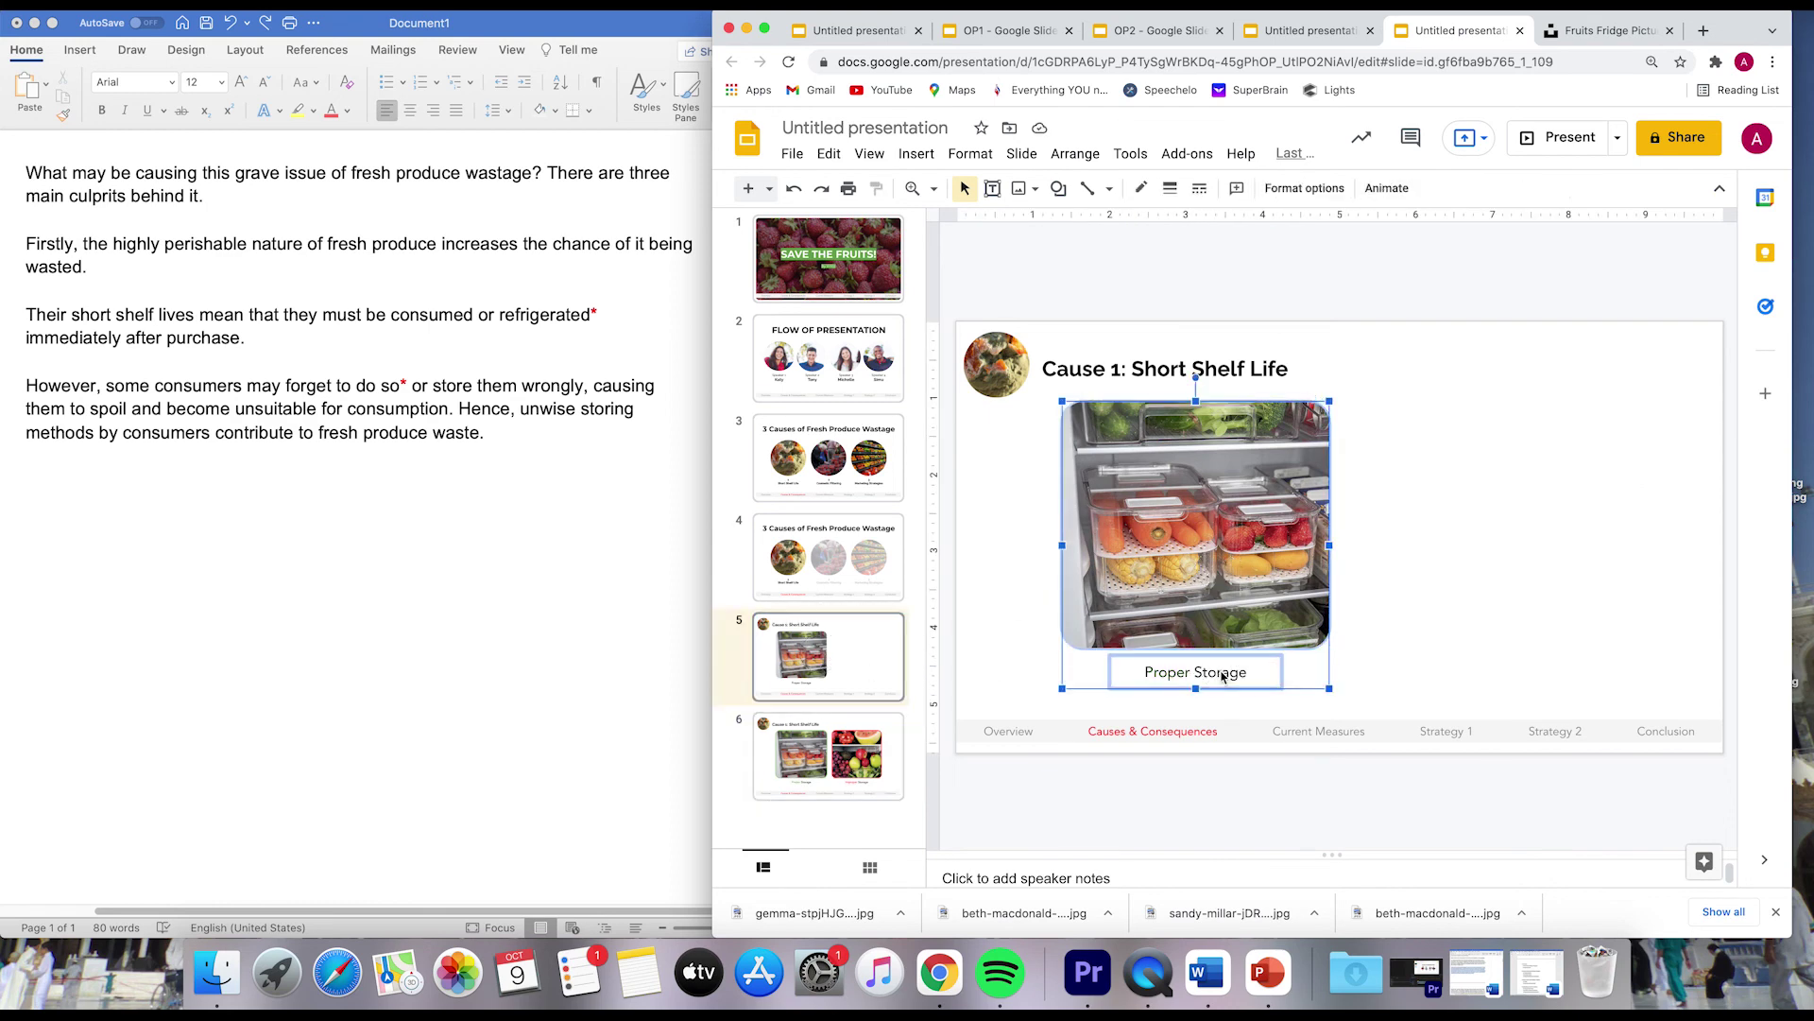
pyautogui.press('Delete')
pyautogui.press('super+z')
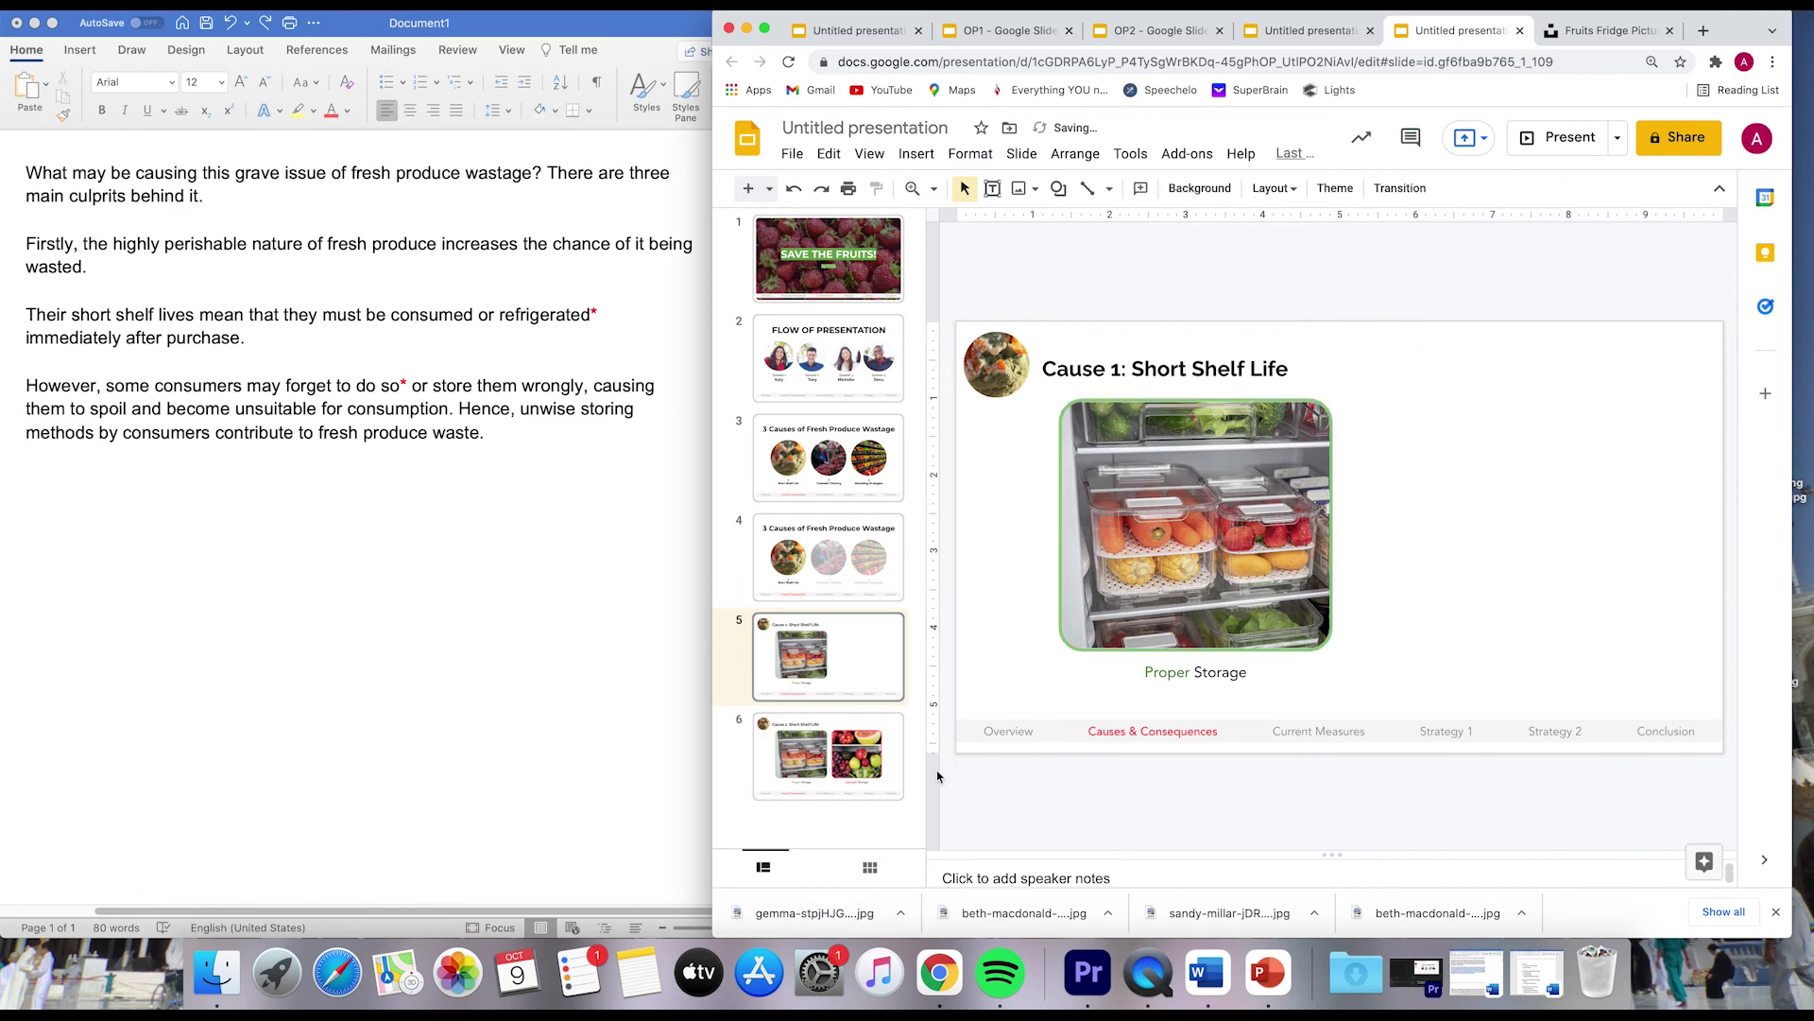
# Compare slides 5 and 6, then present from slide 5 and advance to the bordered comparison on slide 6.
pyautogui.click(832, 756)
pyautogui.press('Up')
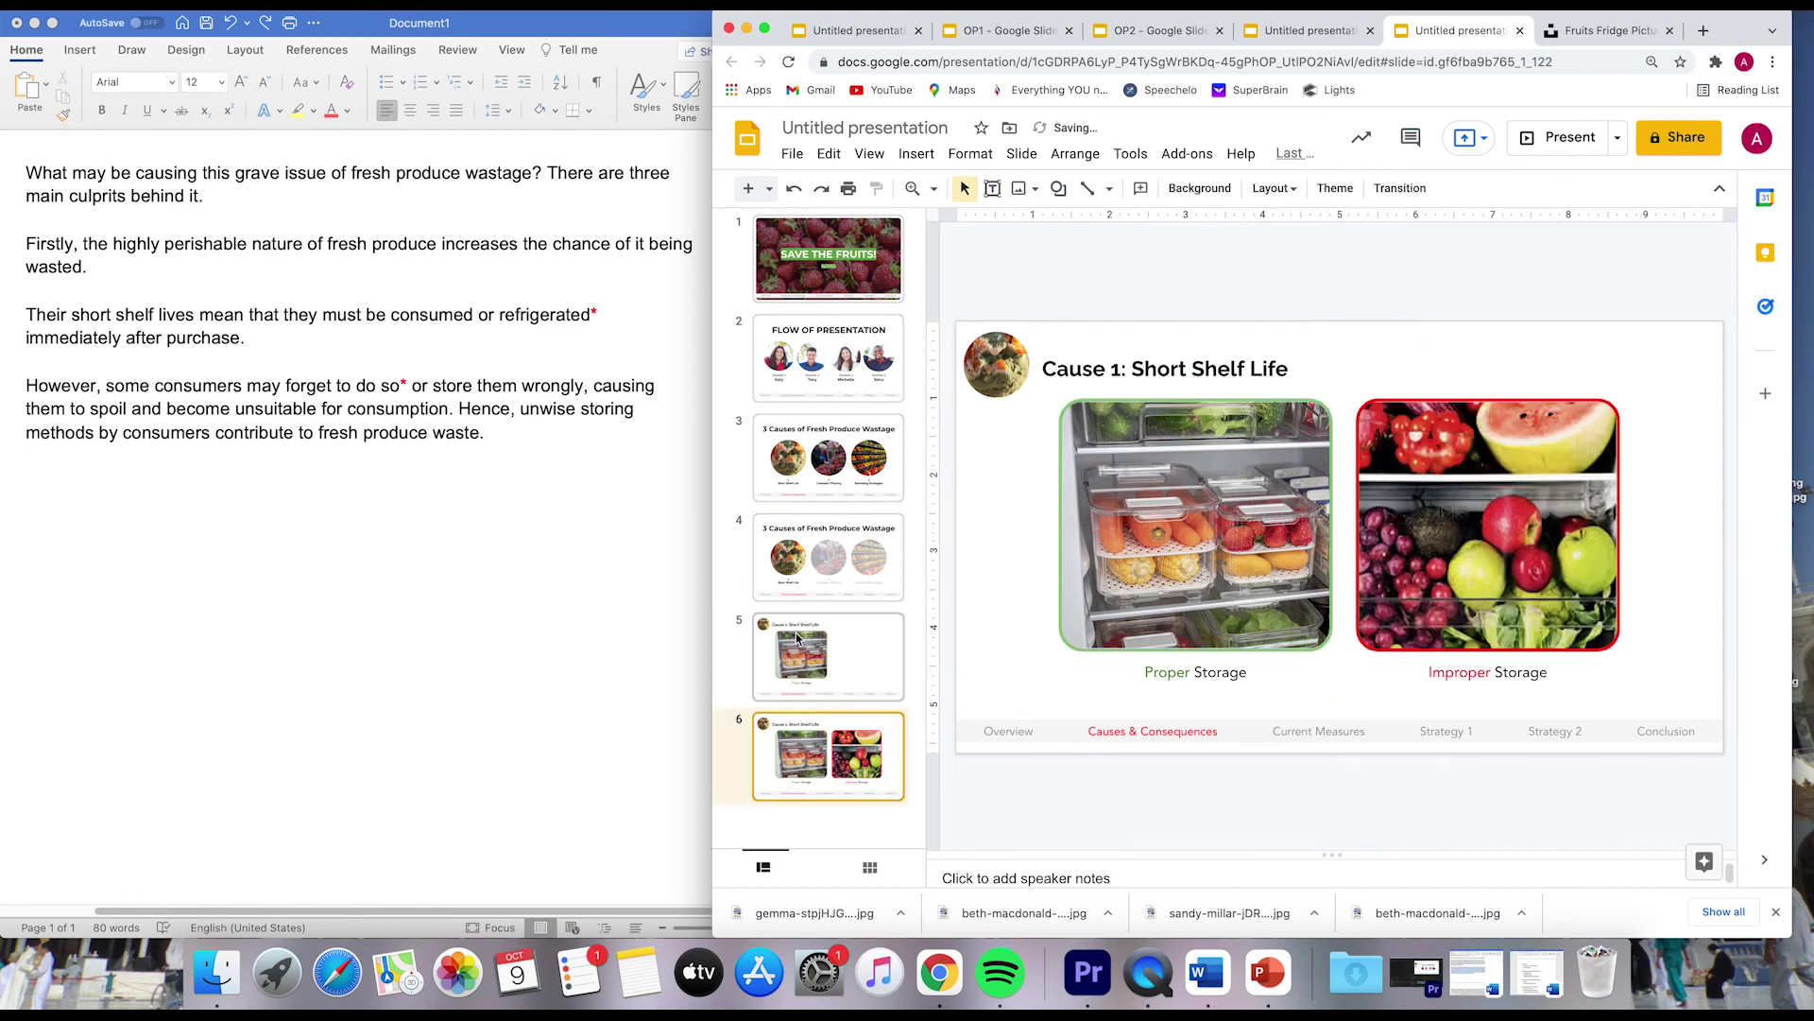
pyautogui.click(1561, 140)
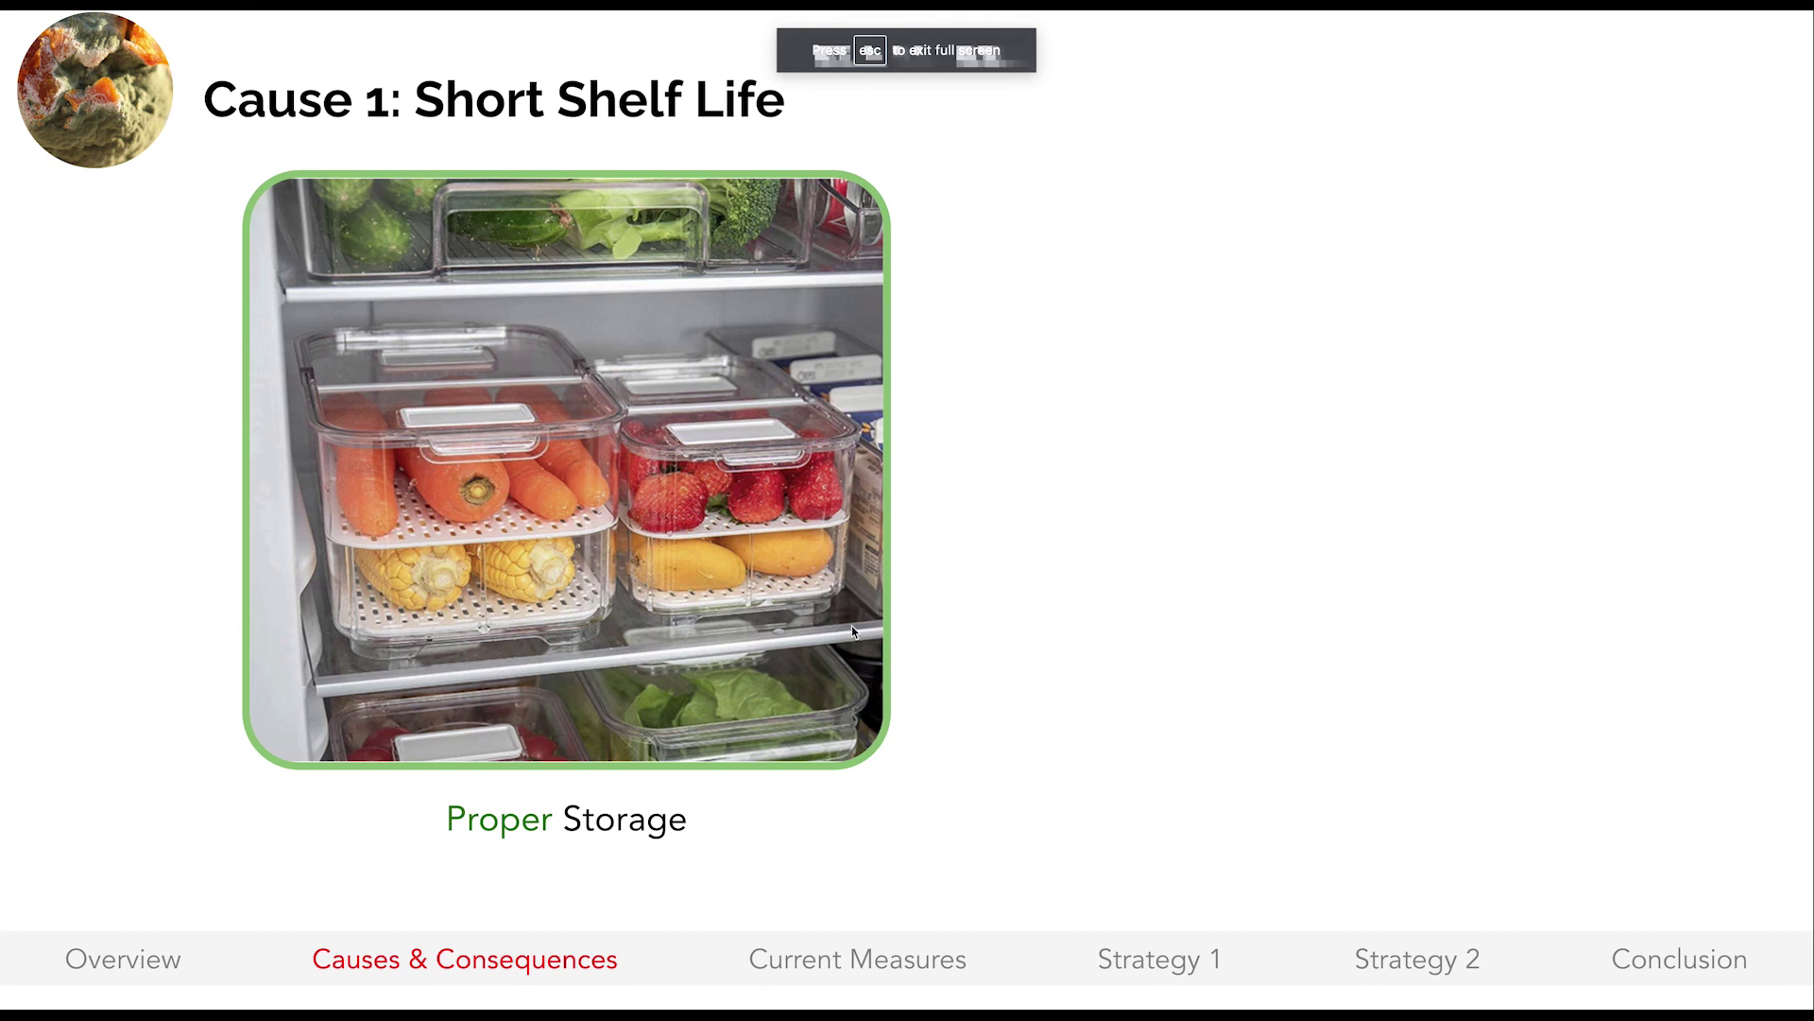
pyautogui.click(852, 625)
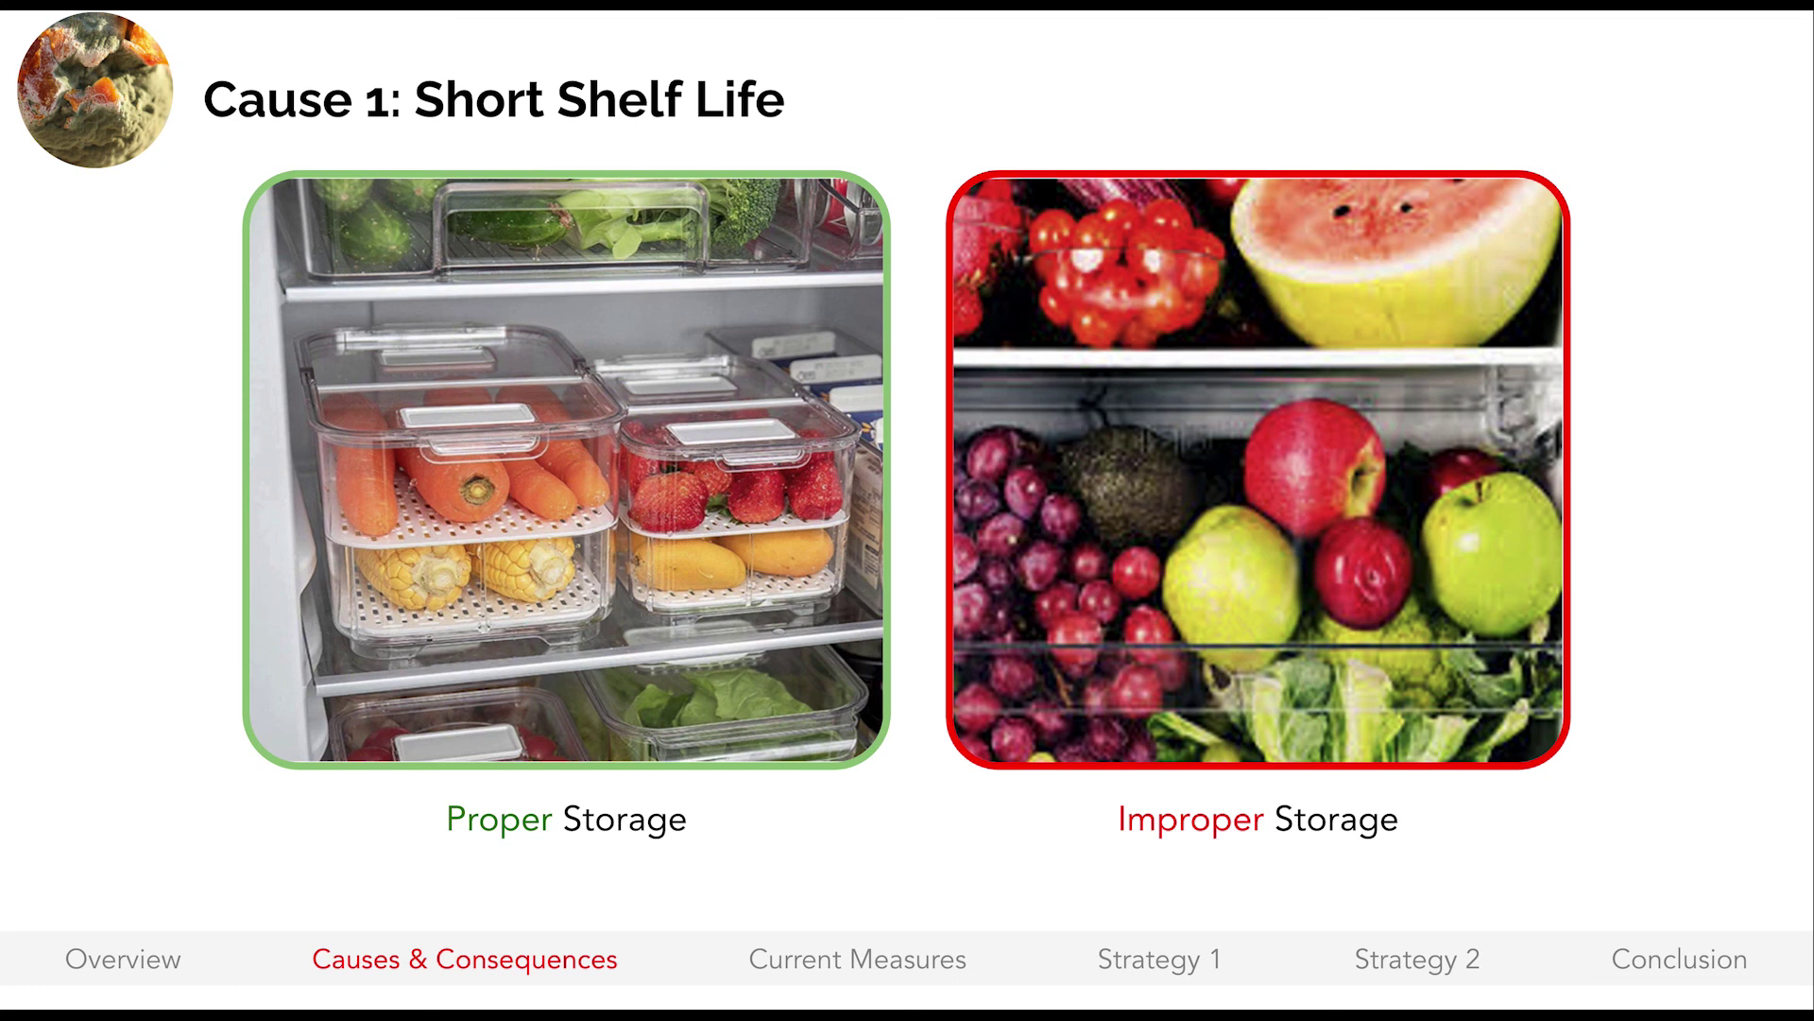
# Go back to the three-causes overview slide, replay the Short Shelf Life slides through the proper and improper storage comparison, and end the slideshow.
pyautogui.press('Left')
pyautogui.press('Left')
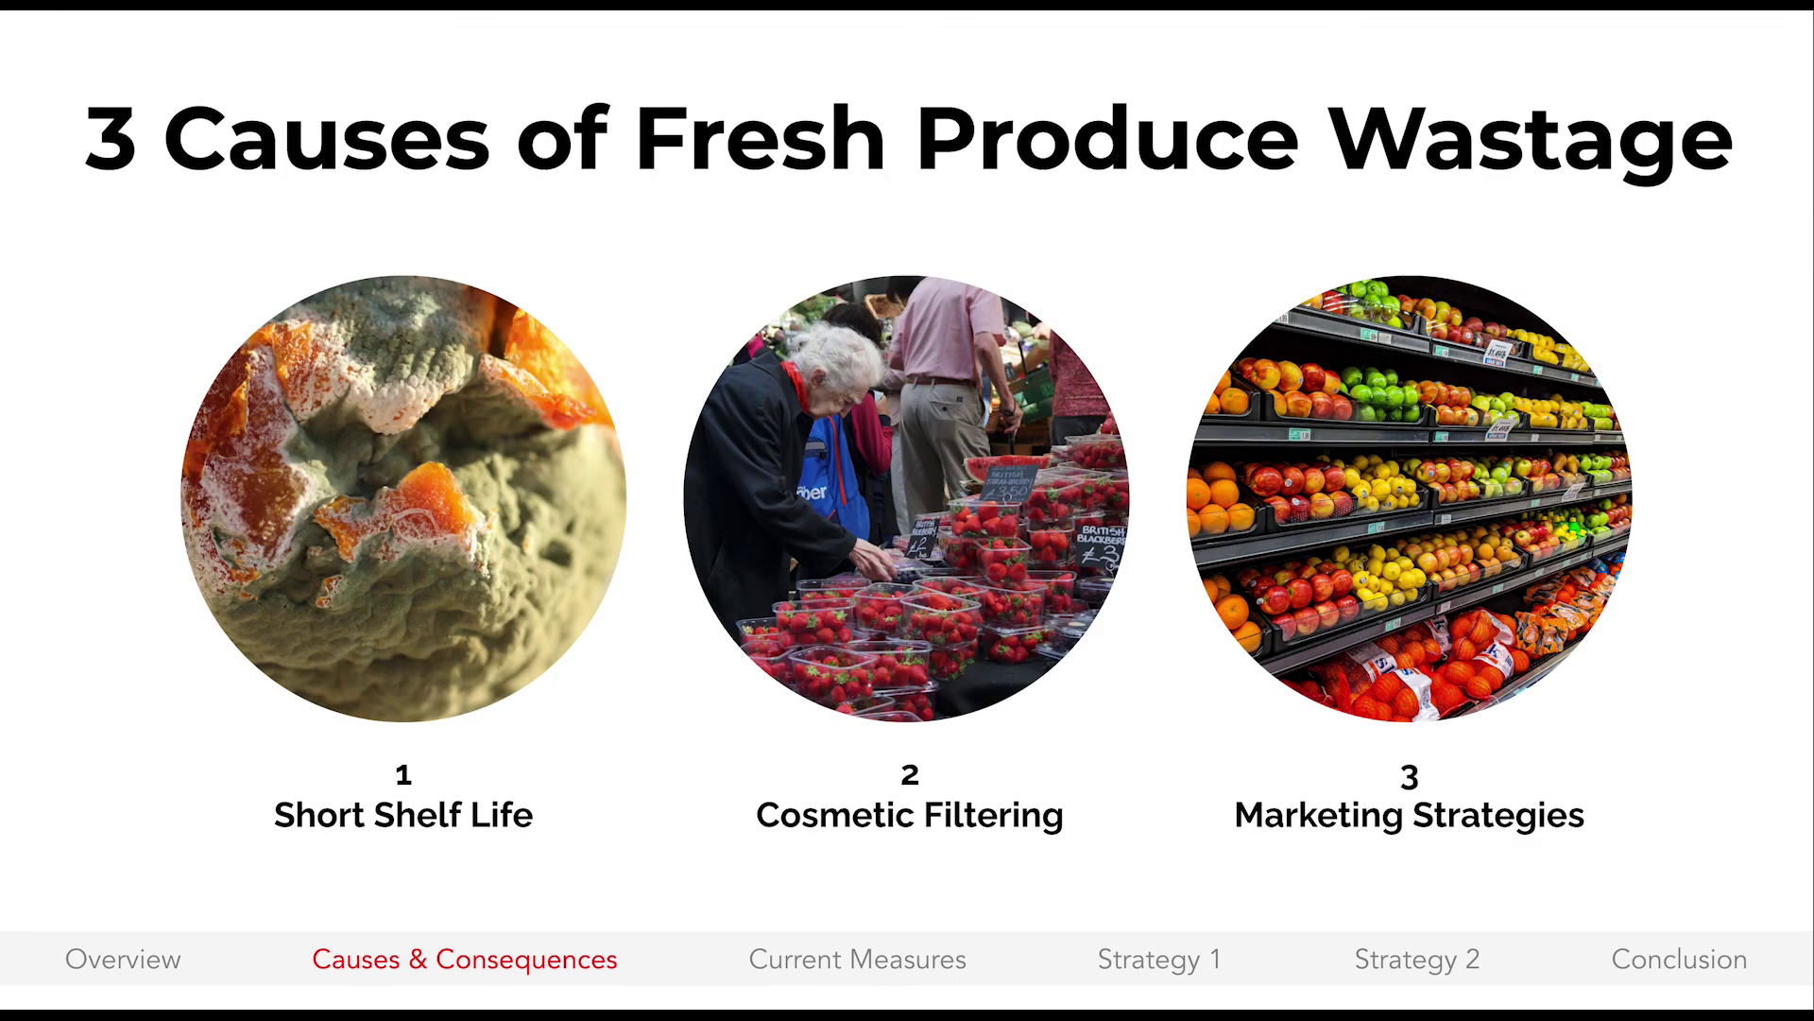
pyautogui.press('Left')
pyautogui.press('Right')
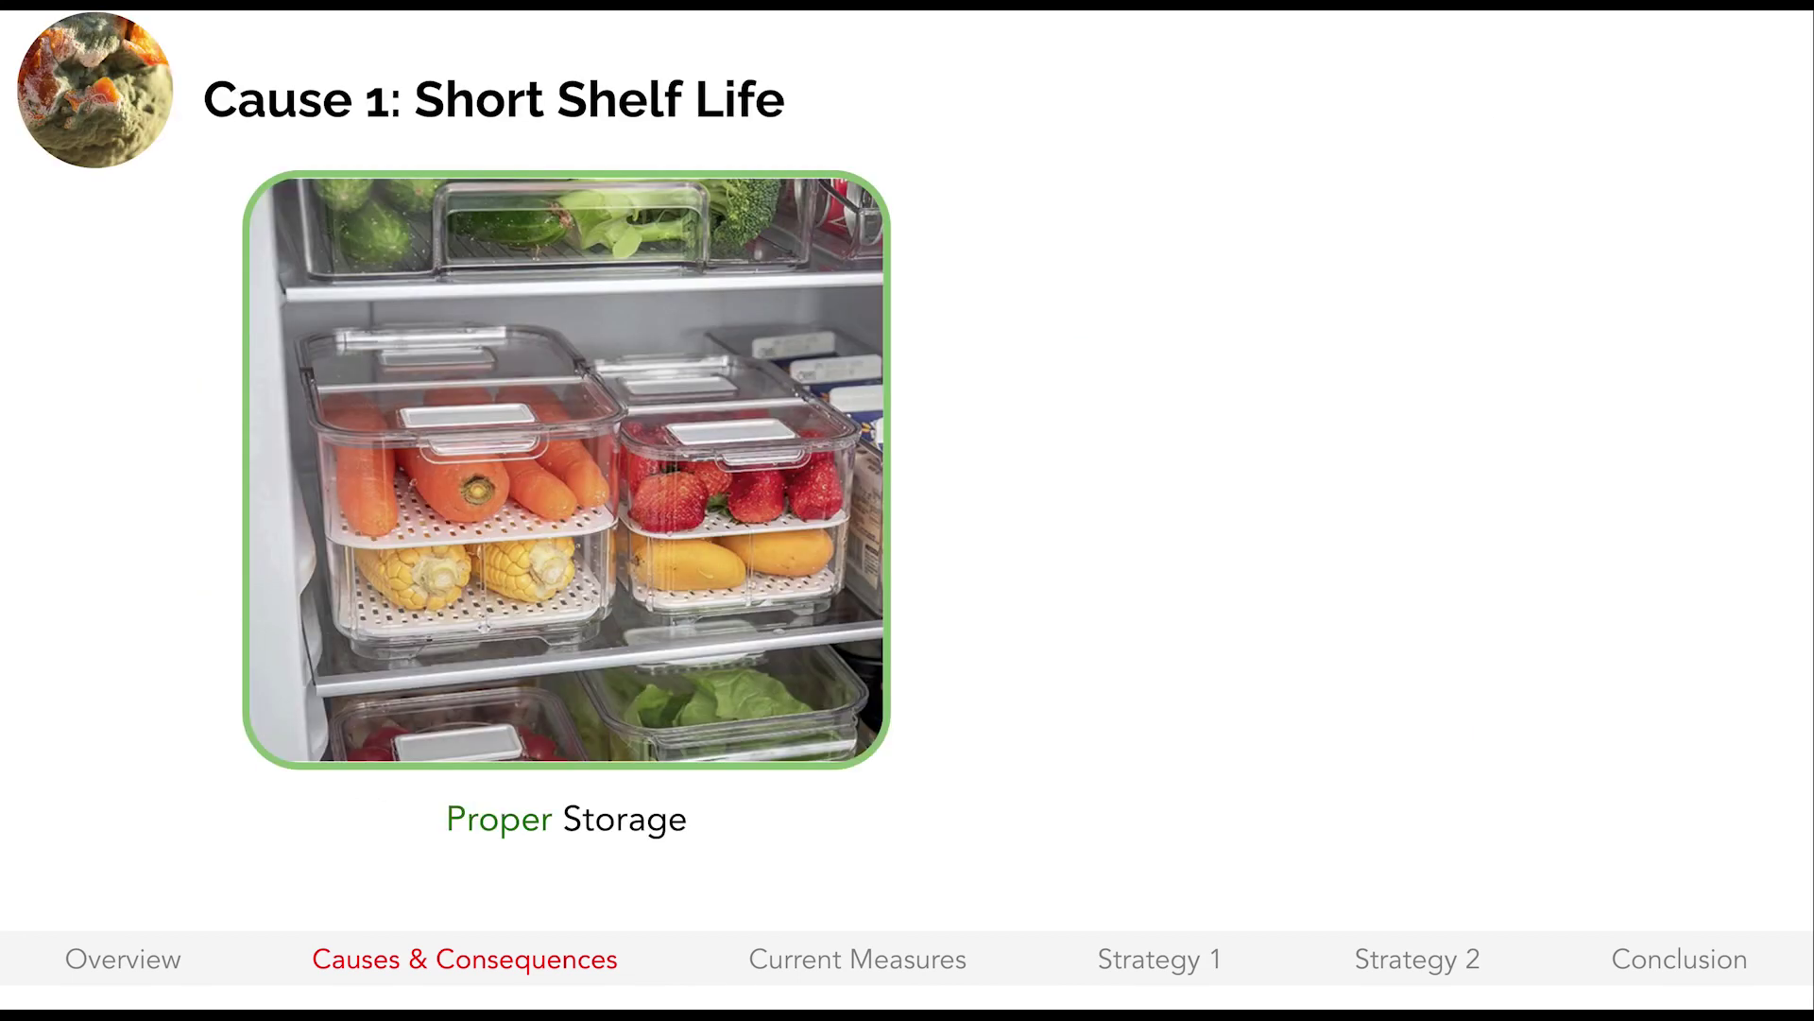
pyautogui.press('Right')
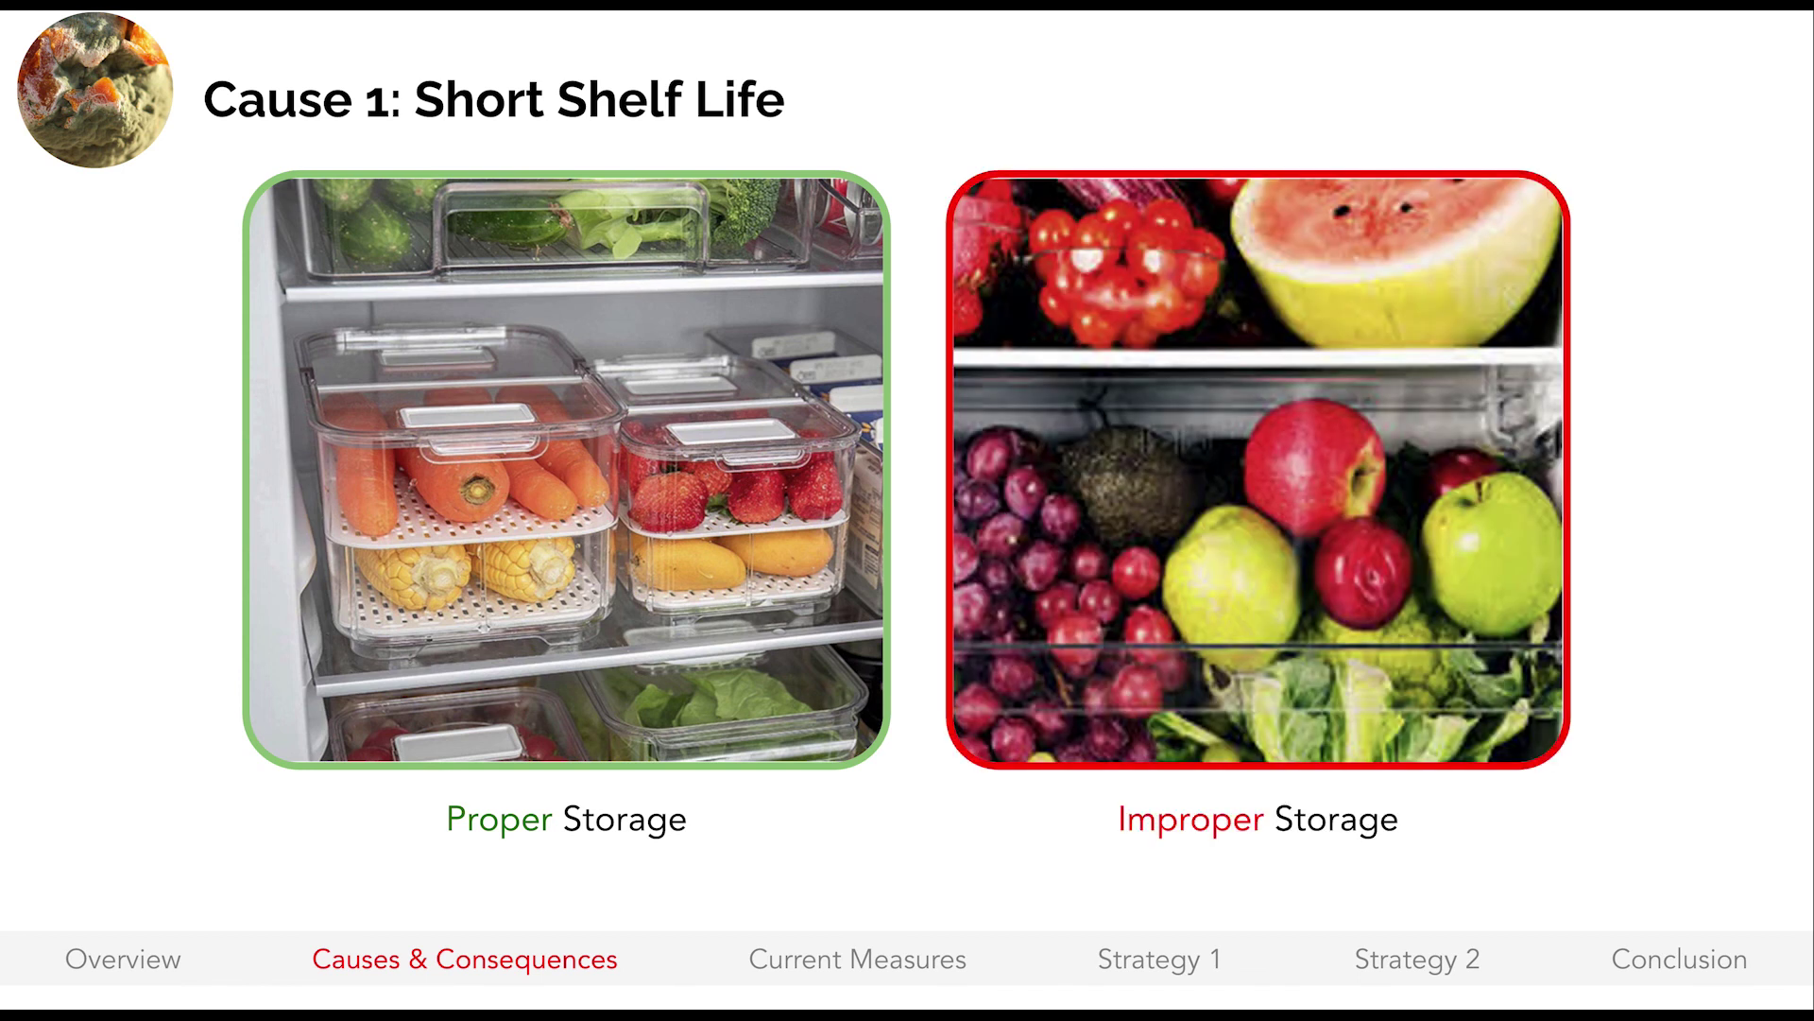
pyautogui.press('Escape')
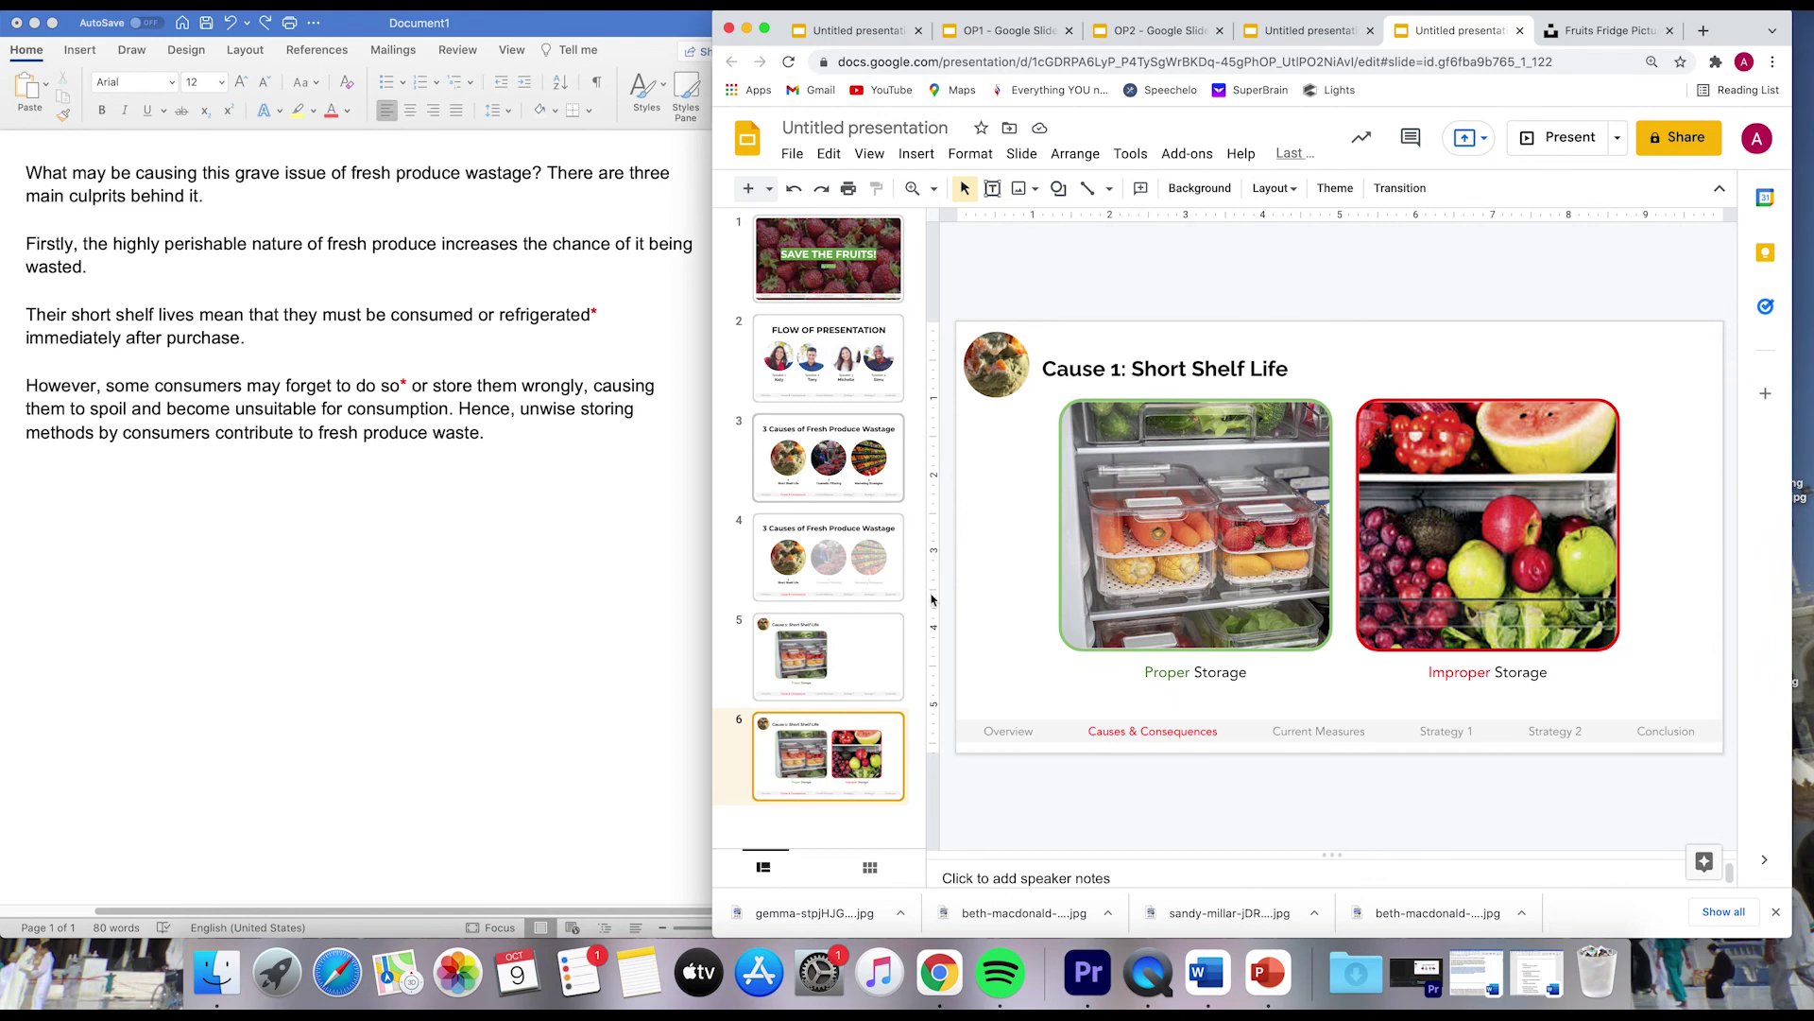
# Select the three-causes slide, switch to the OP1 presentation and browse its Cosmetic Filtering slides as far as "Which apple will you buy?".
pyautogui.click(821, 464)
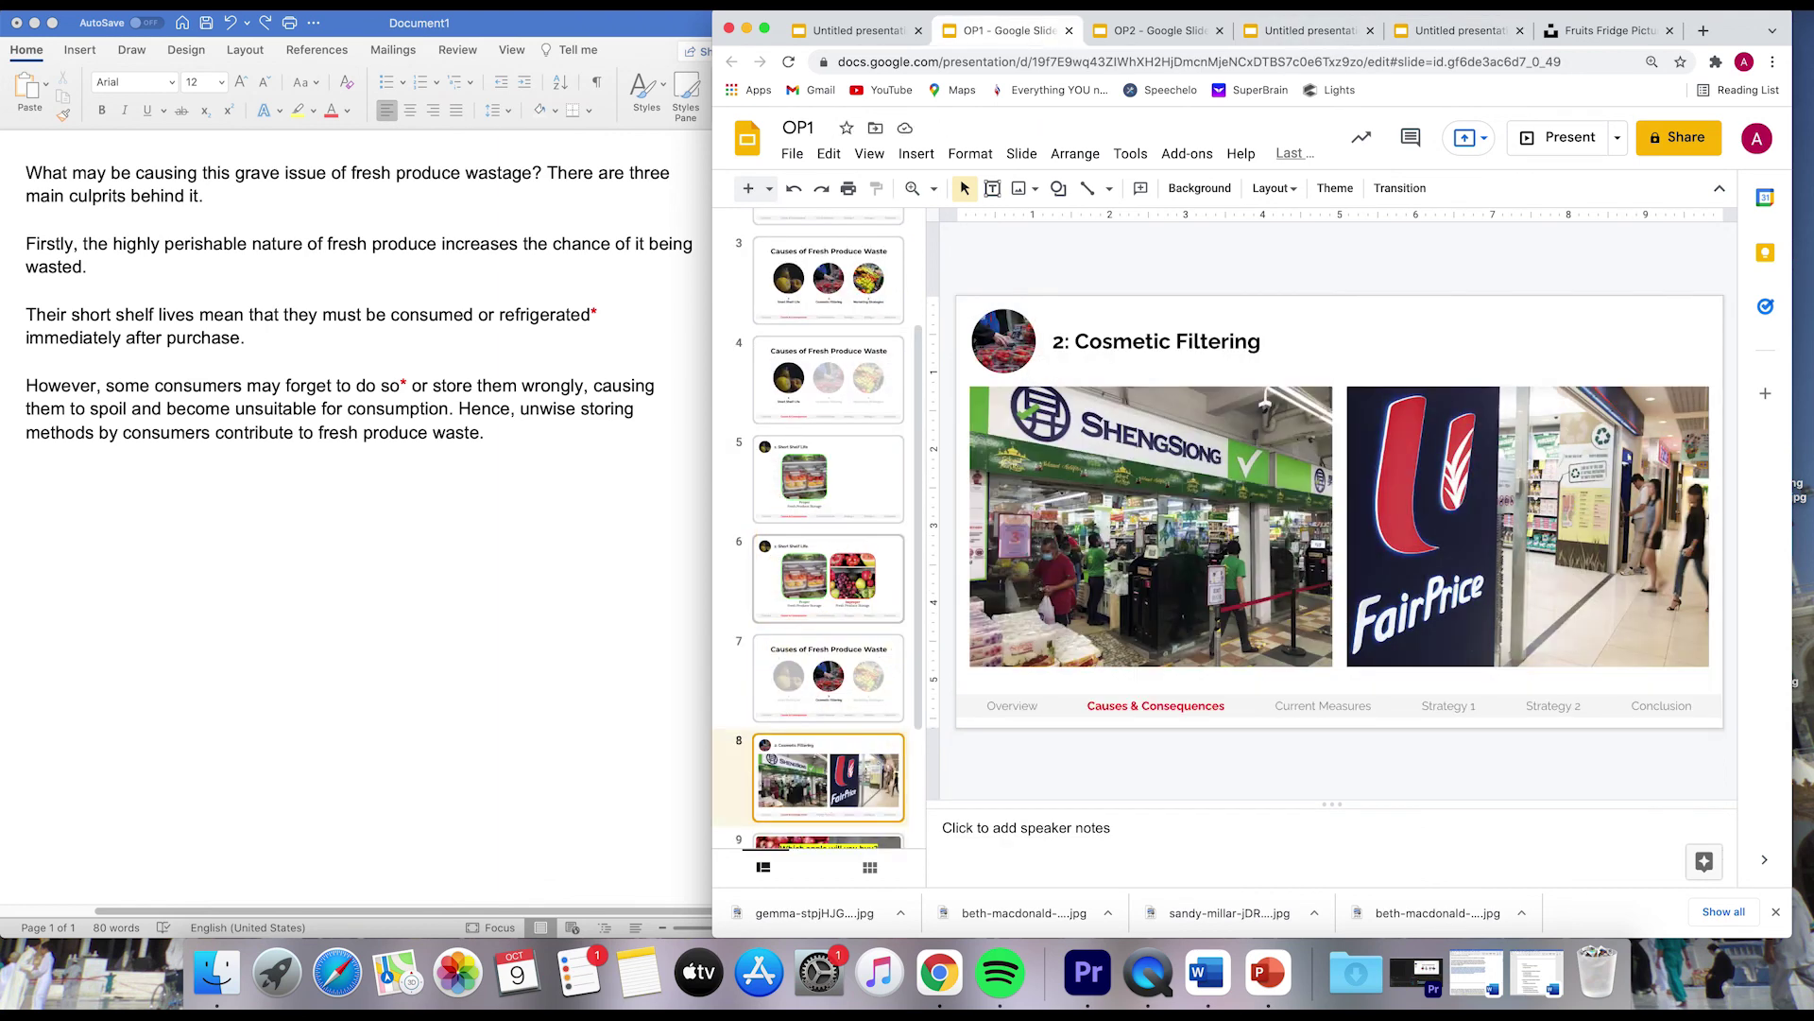
pyautogui.press('Down')
pyautogui.press('Down')
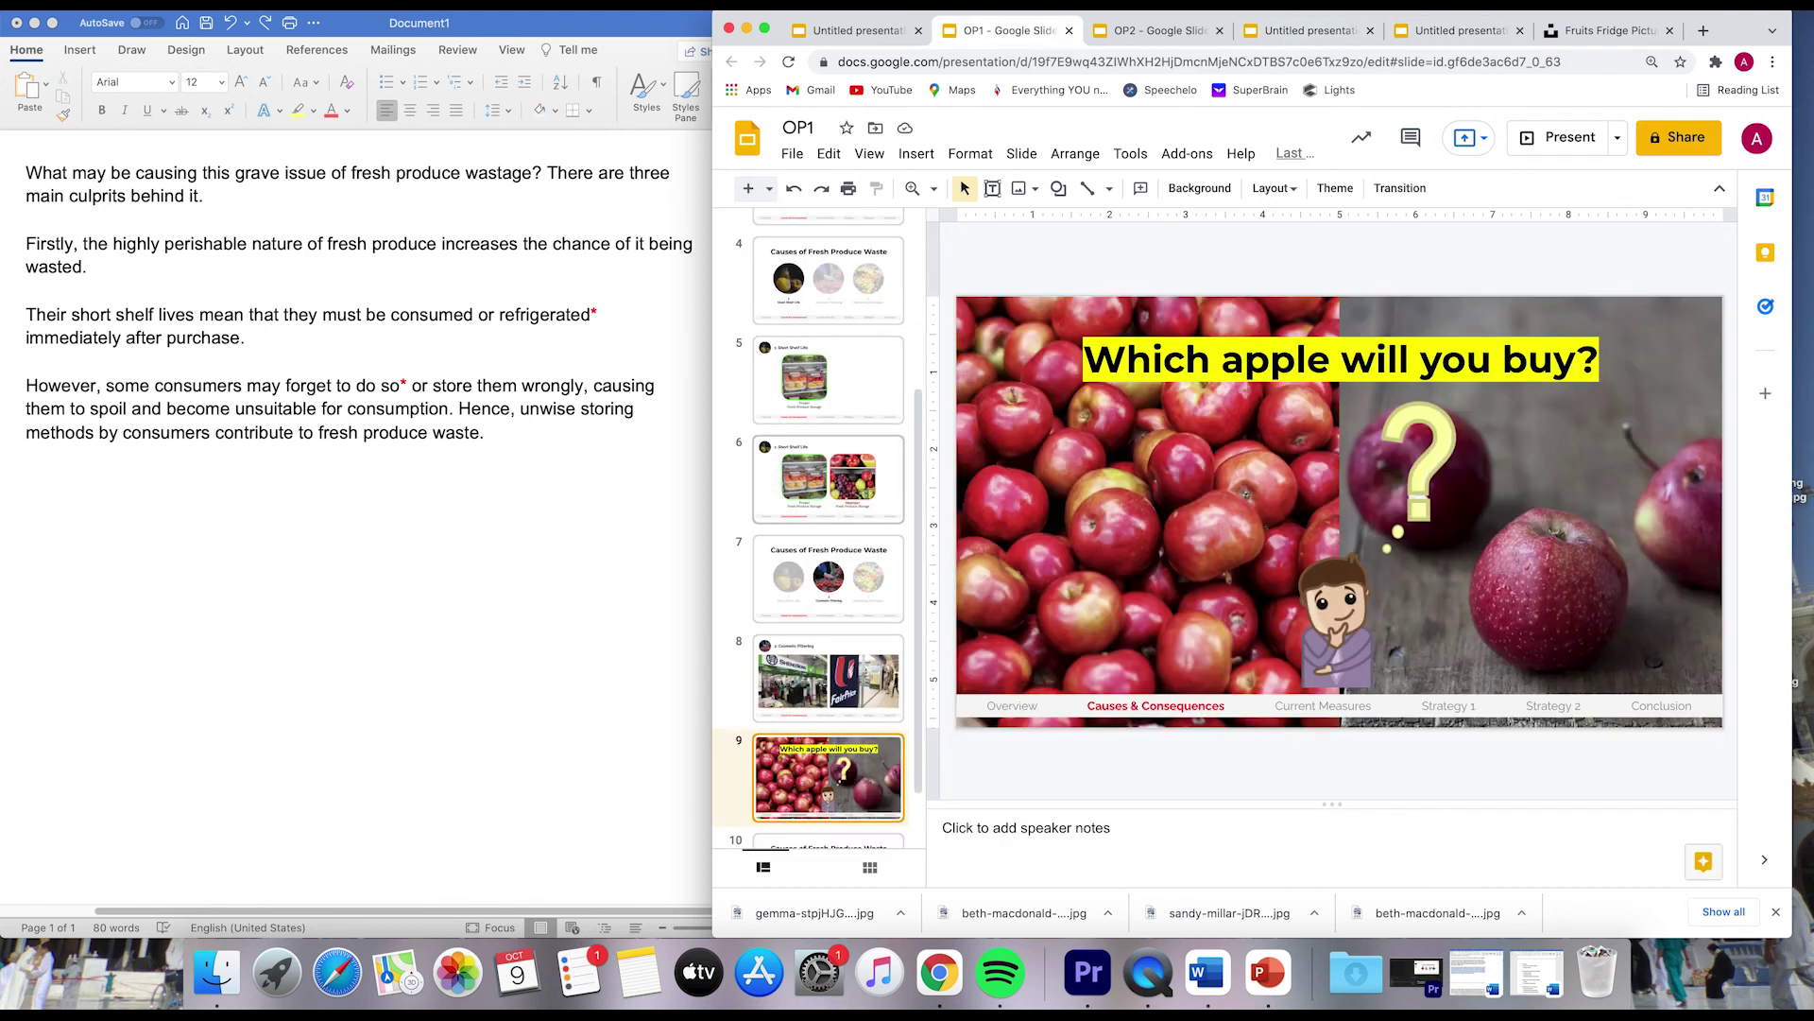